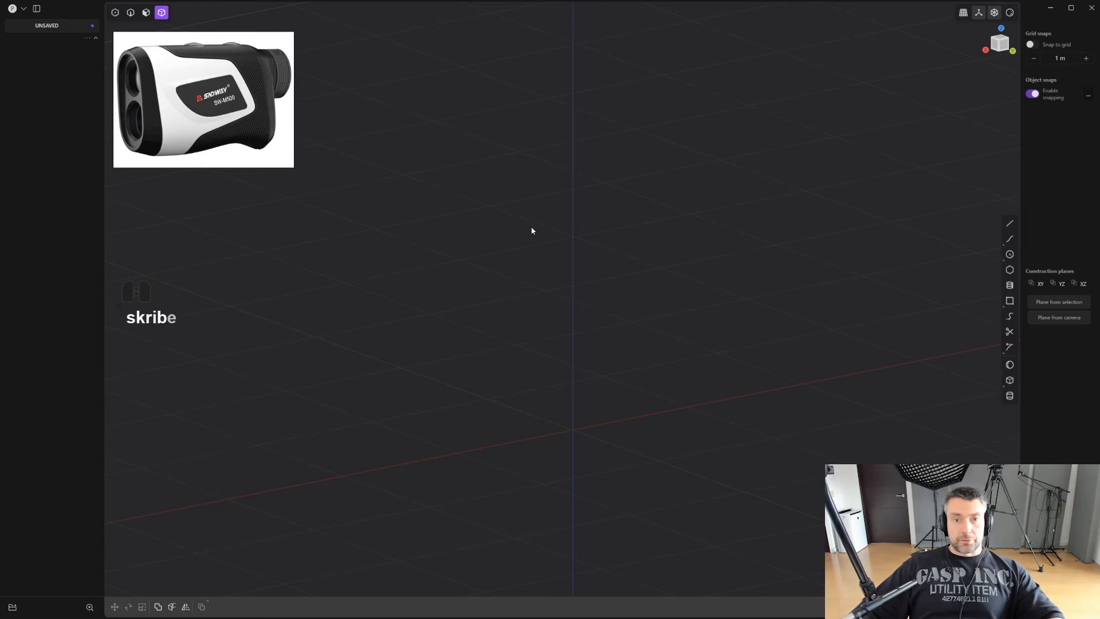
Start a new file containing the default cube.
click(24, 9)
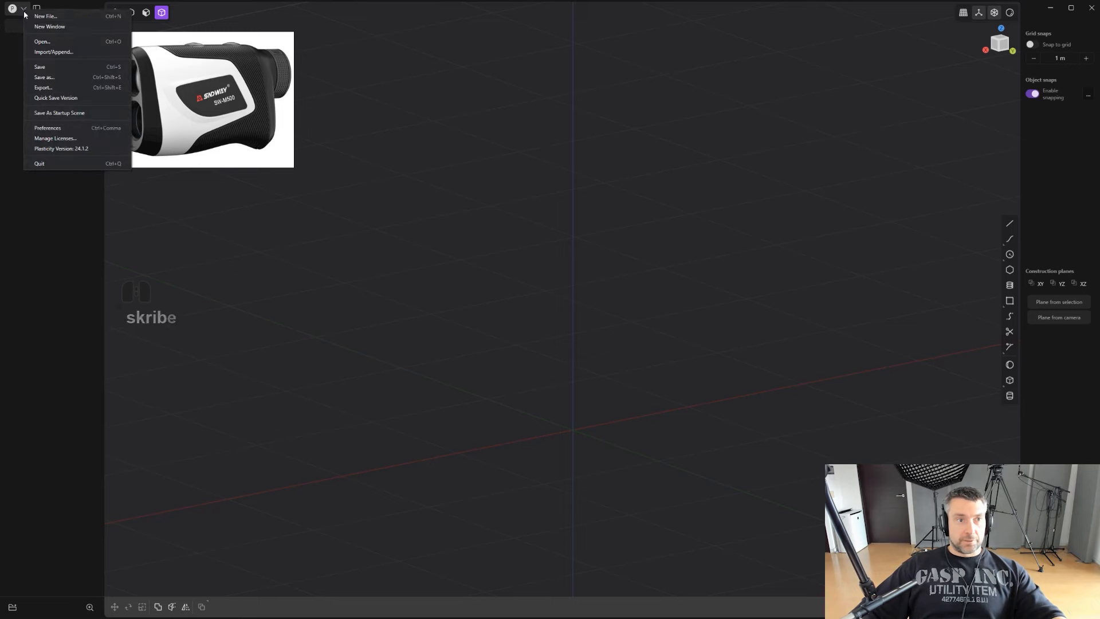
click(43, 17)
click(531, 314)
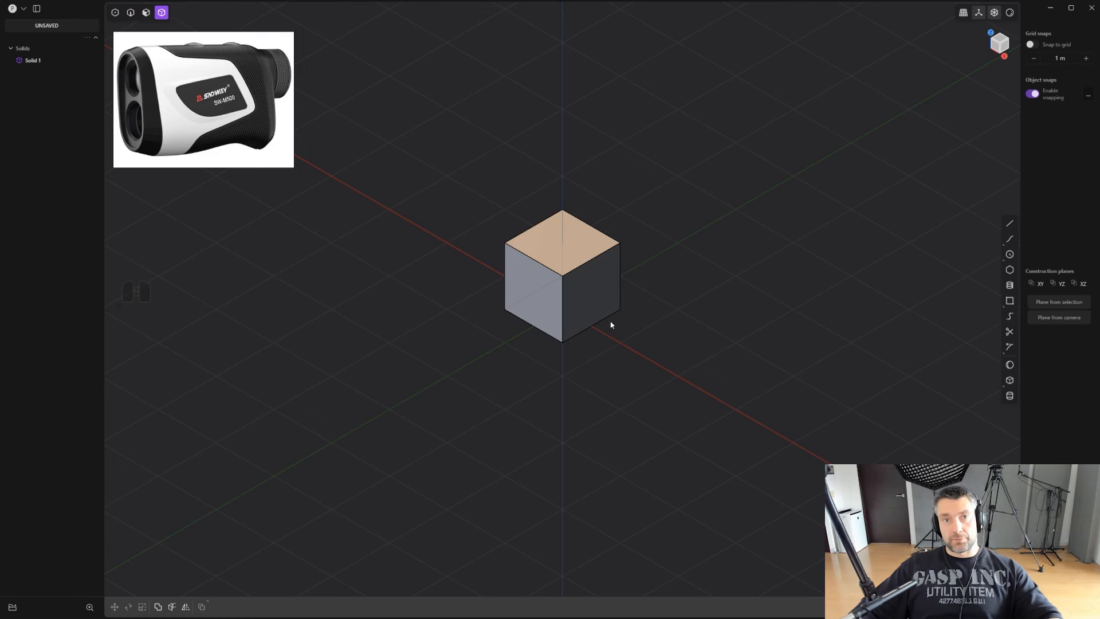
middle_drag(621, 324, 597, 318)
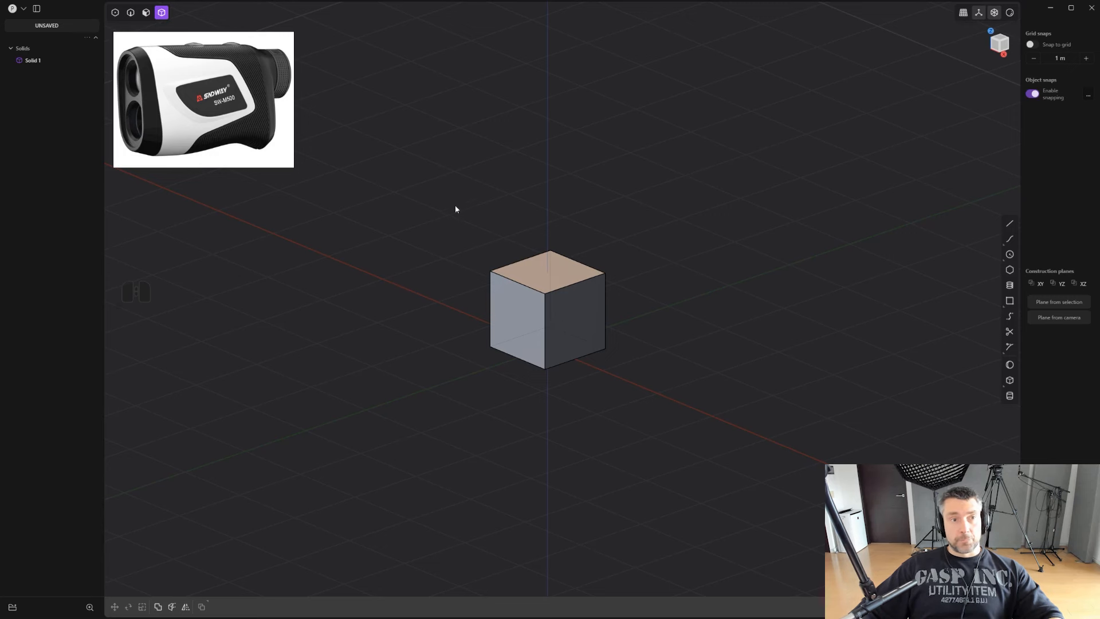
Review the available navigation presets in the application preferences, then close the preferences.
click(22, 10)
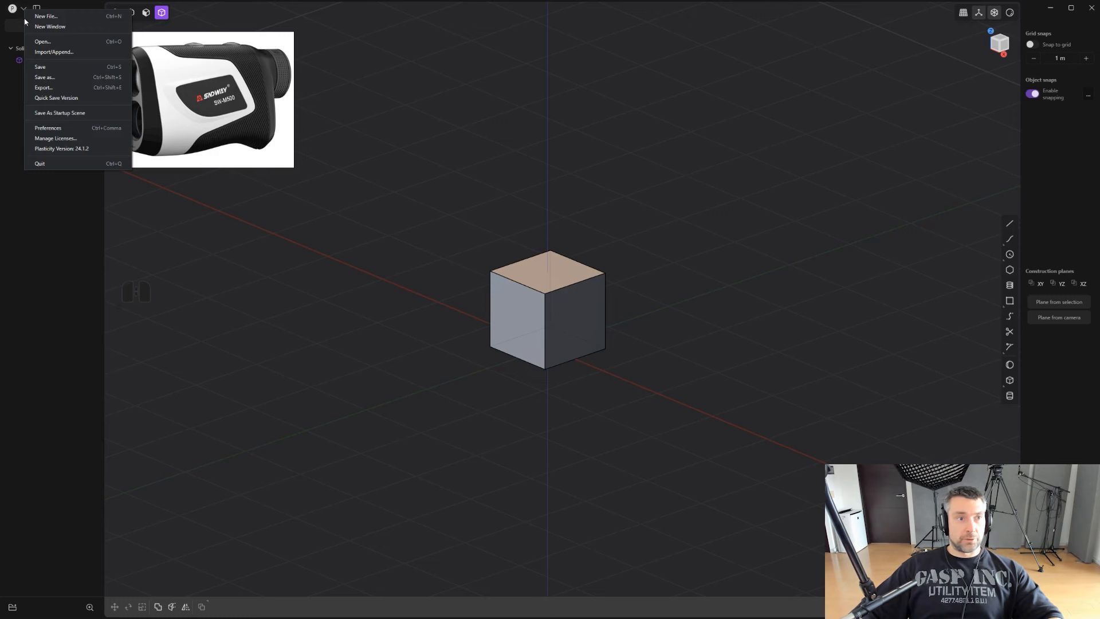
click(55, 128)
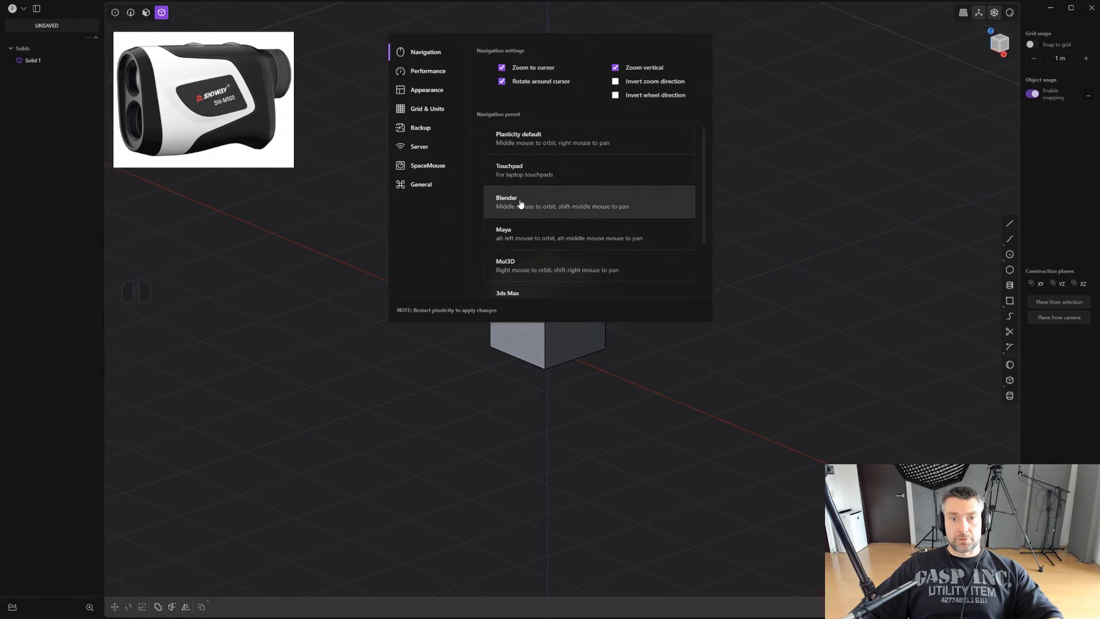
click(795, 159)
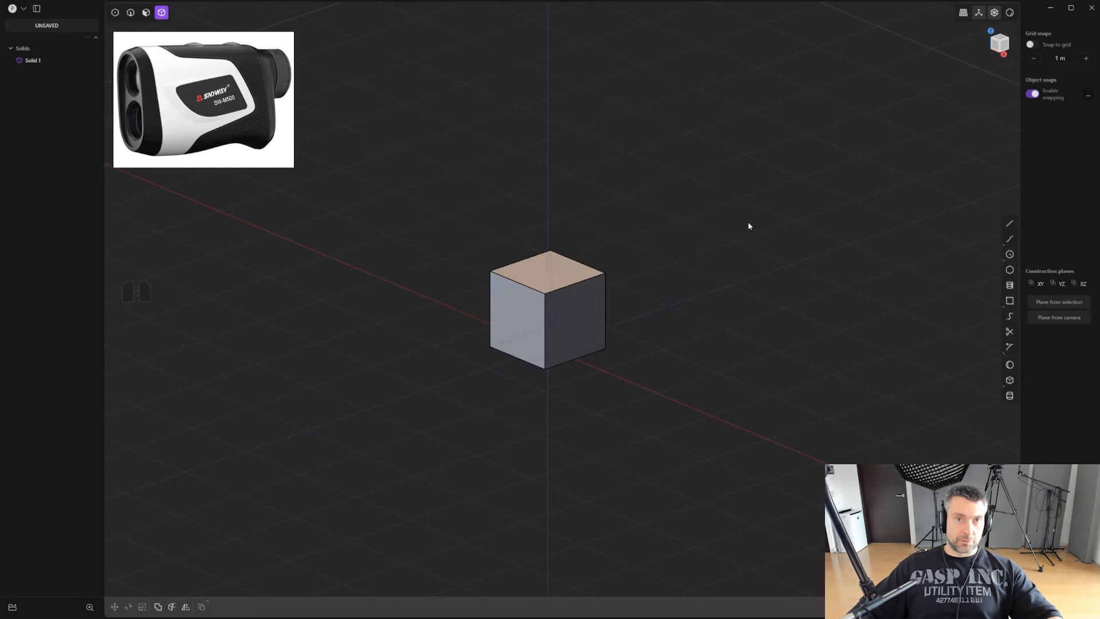
Try moving the cube freely and along the Z and Y axes, then undo the moves.
click(558, 326)
key(g)
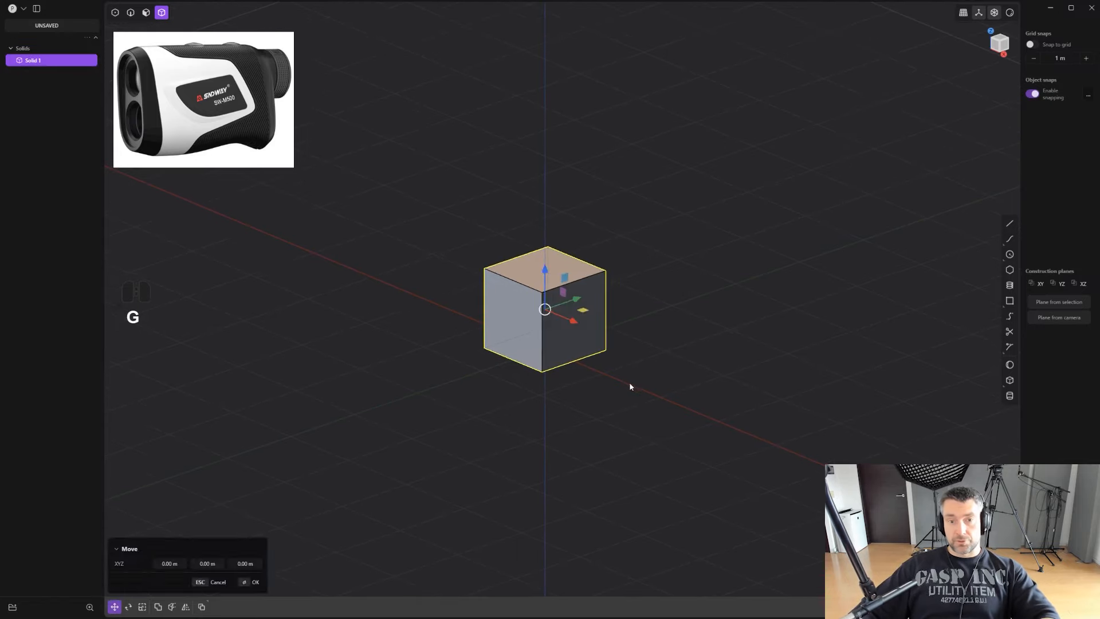
key(ctrl+z)
key(g)
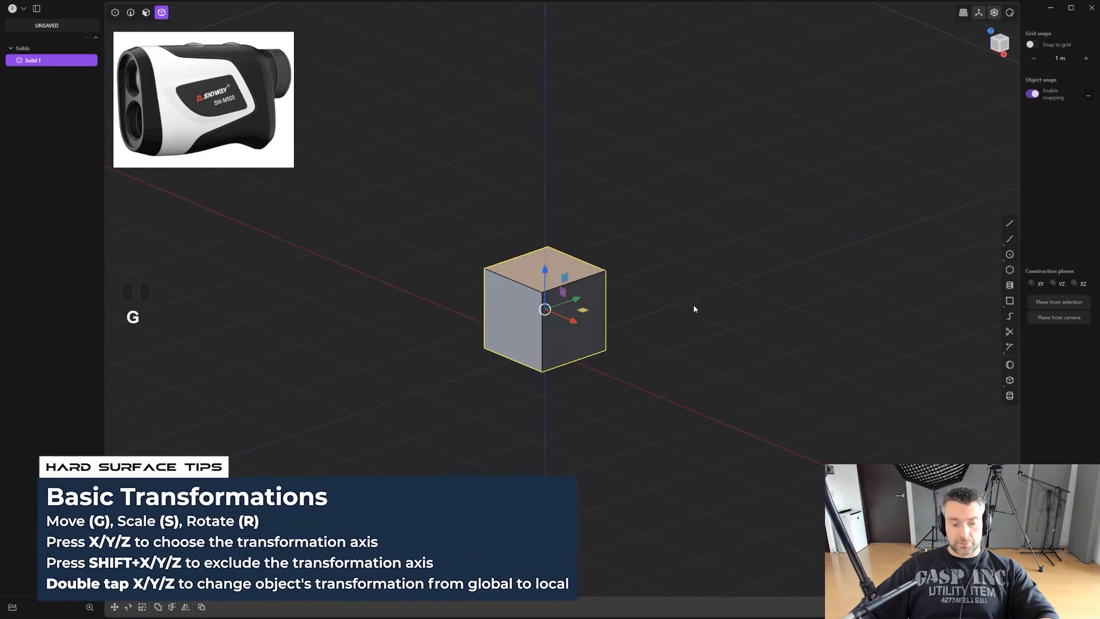
key(z)
key(y)
key(ctrl+z)
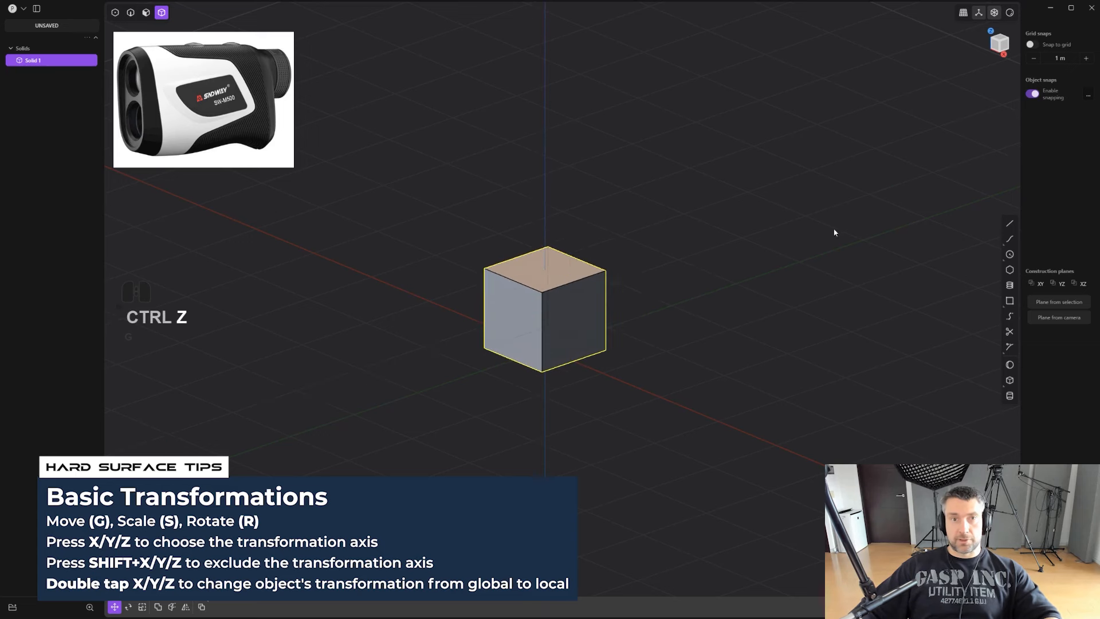
Try rotating and scaling the cube, then undo both transformations.
key(r)
key(s)
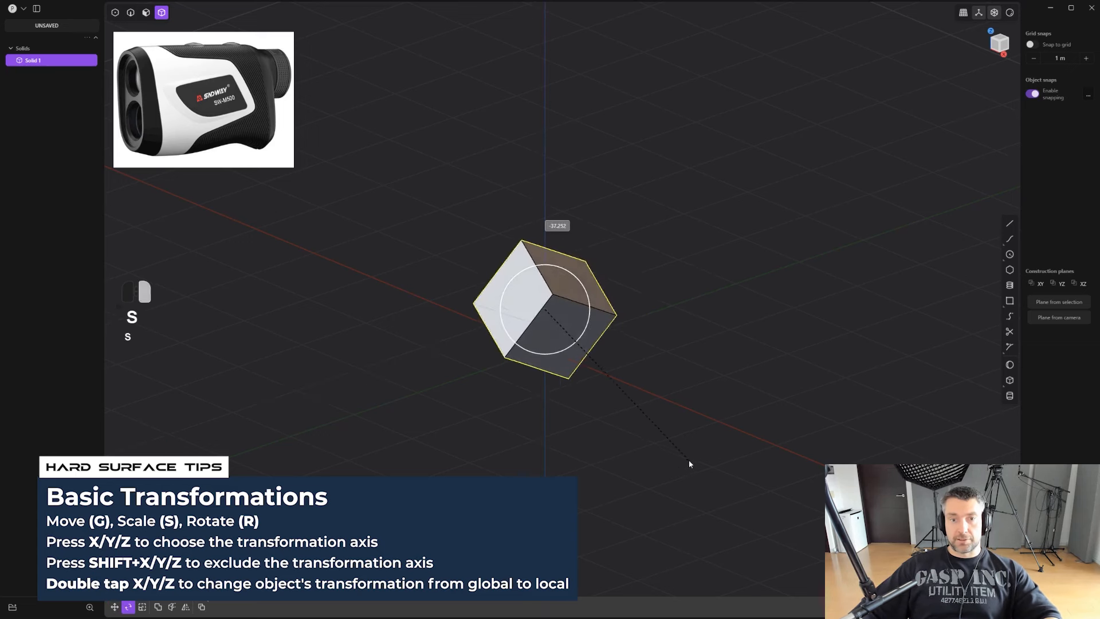
key(ctrl+z)
key(s)
key(ctrl+z)
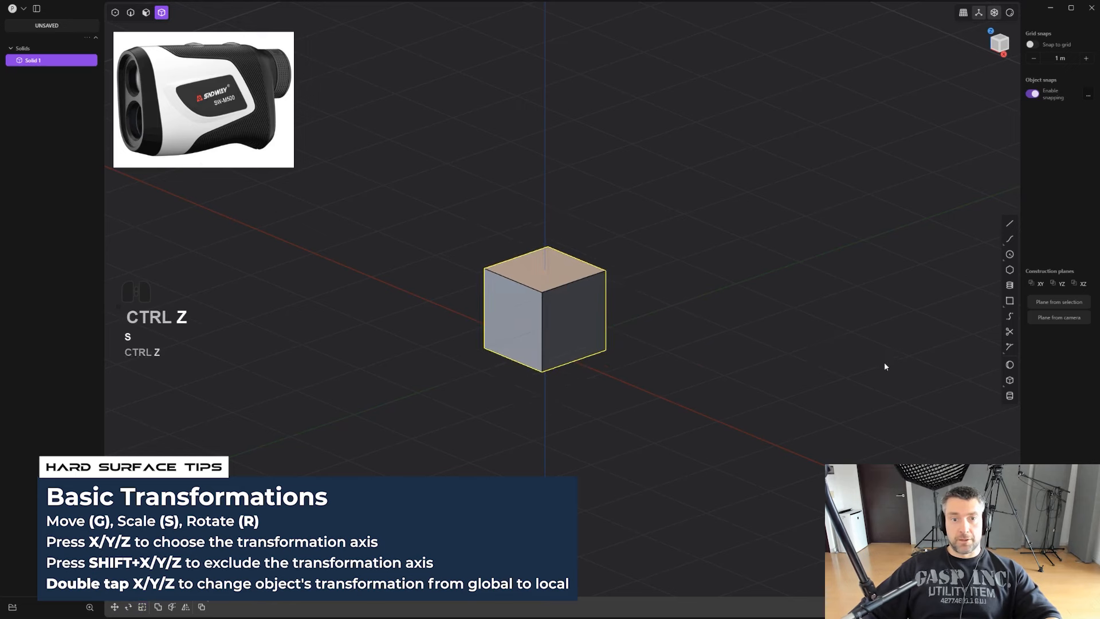
key(s)
key(shift)
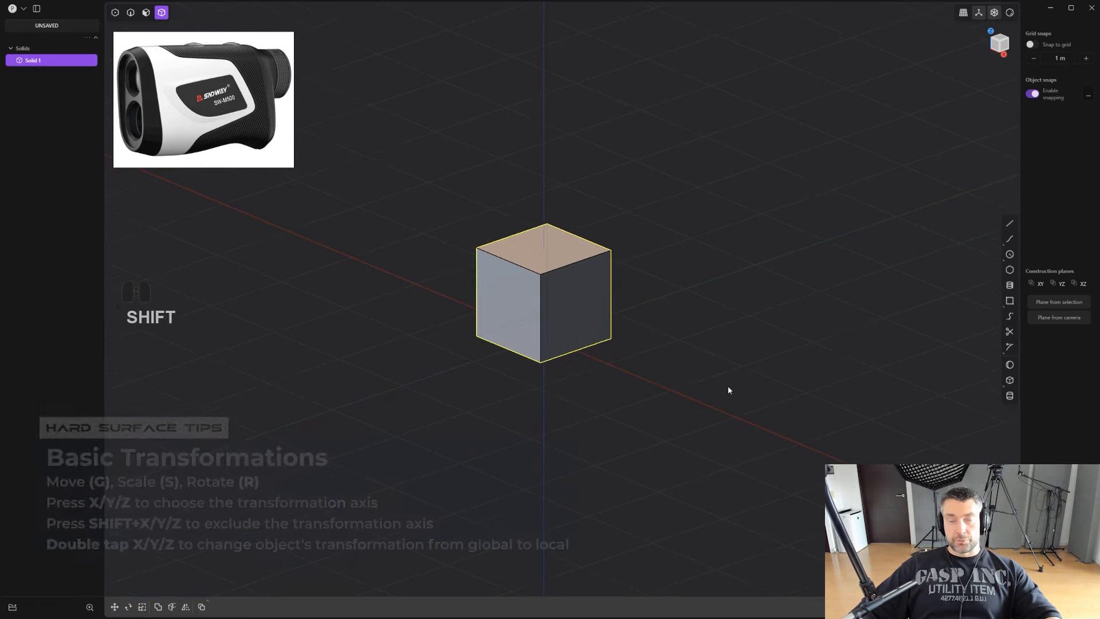
Examine the cube in the top, back and right orthographic views and from several angled viewpoints.
mouse_move(696, 362)
middle_down()
mouse_move(631, 310)
mouse_move(629, 343)
mouse_move(693, 357)
mouse_move(681, 390)
mouse_move(771, 361)
mouse_move(720, 324)
mouse_move(685, 366)
middle_up()
scroll(763, 353, up, 3)
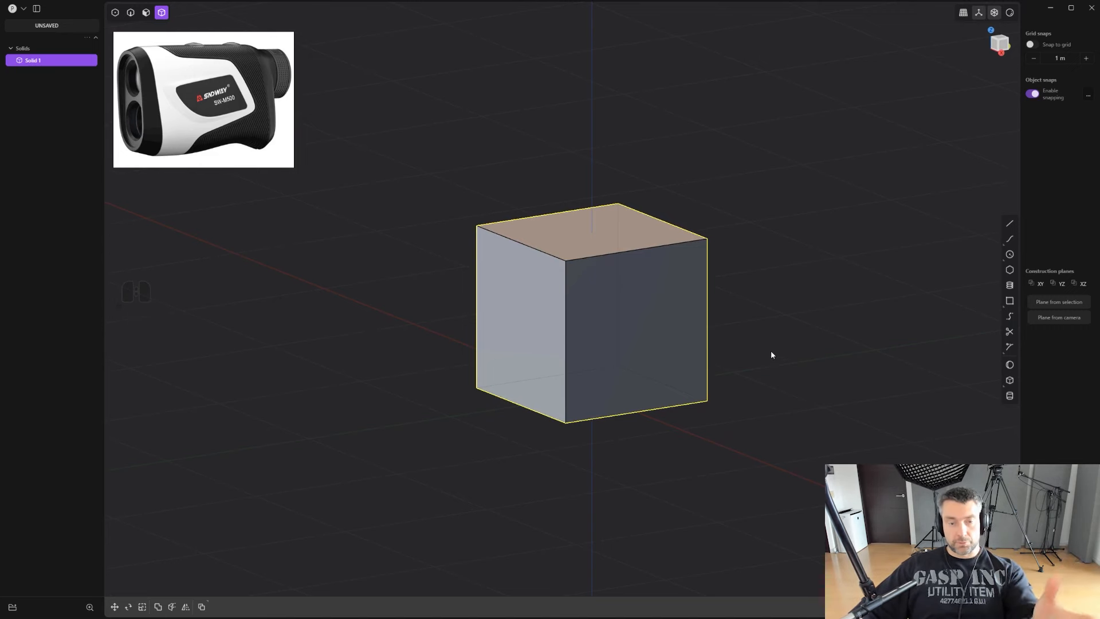
alt+middle_drag(751, 344, 785, 393)
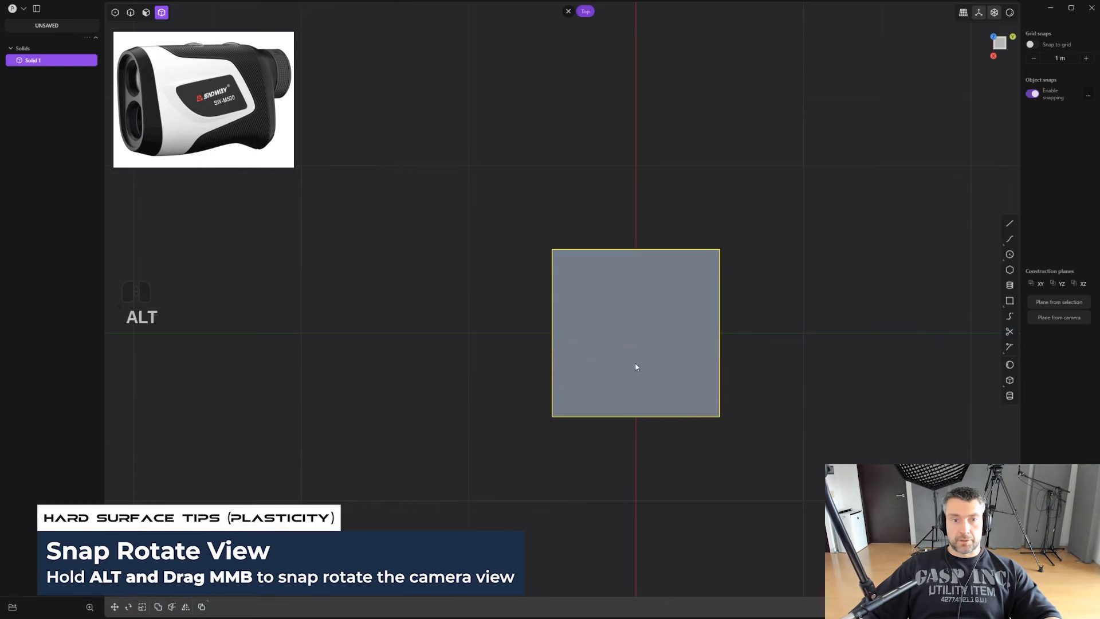
alt+middle_drag(635, 367, 738, 362)
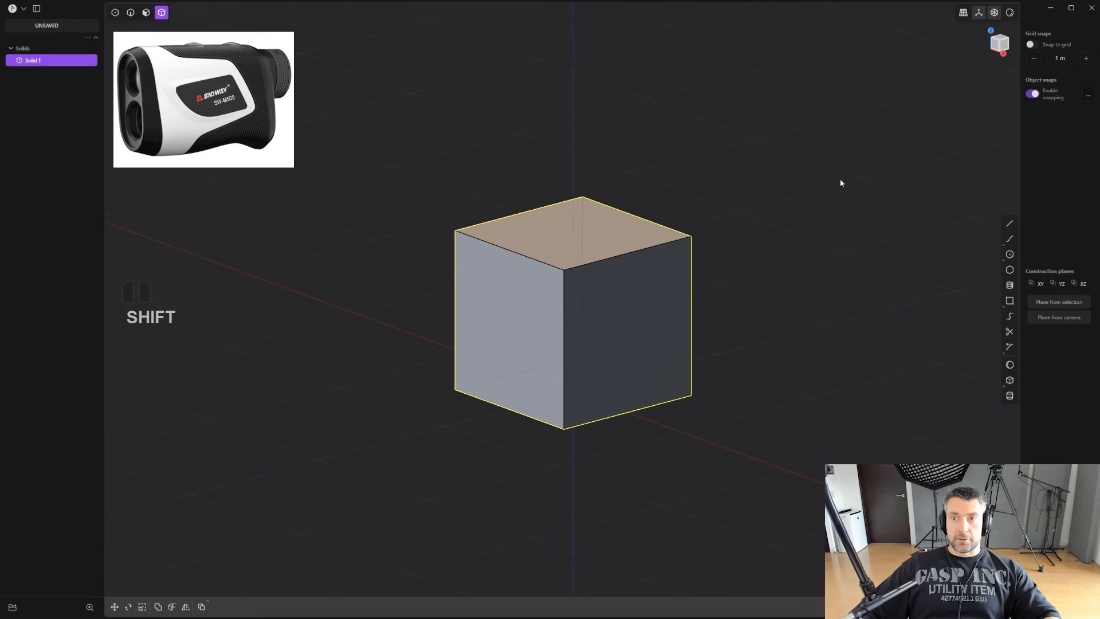
click(1004, 55)
click(1013, 51)
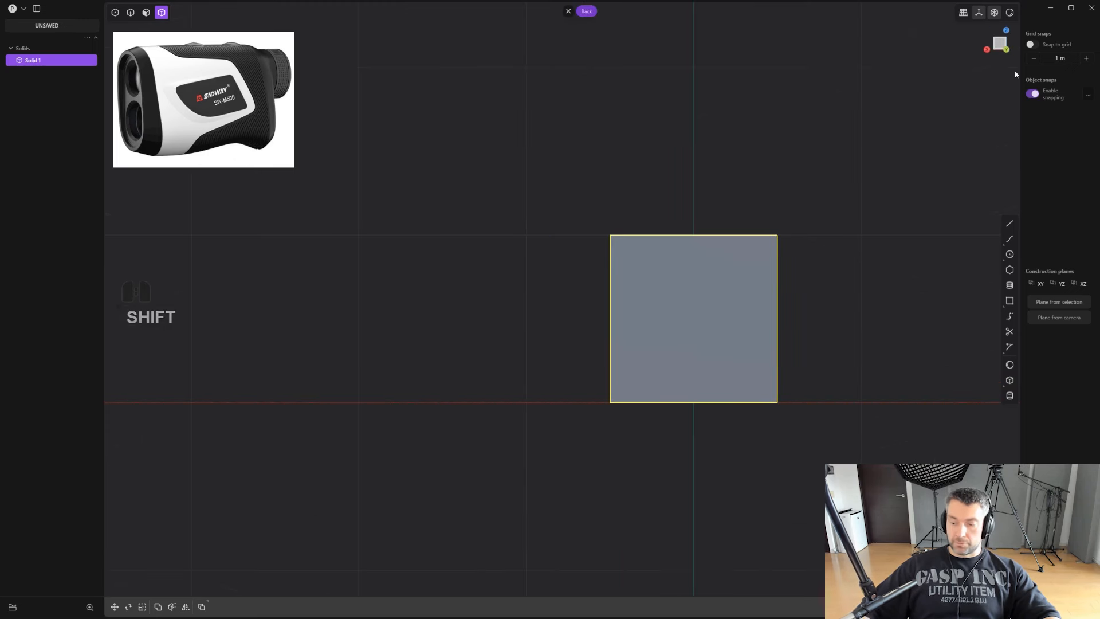
key(KP_1)
key(KP_2)
key(KP_3)
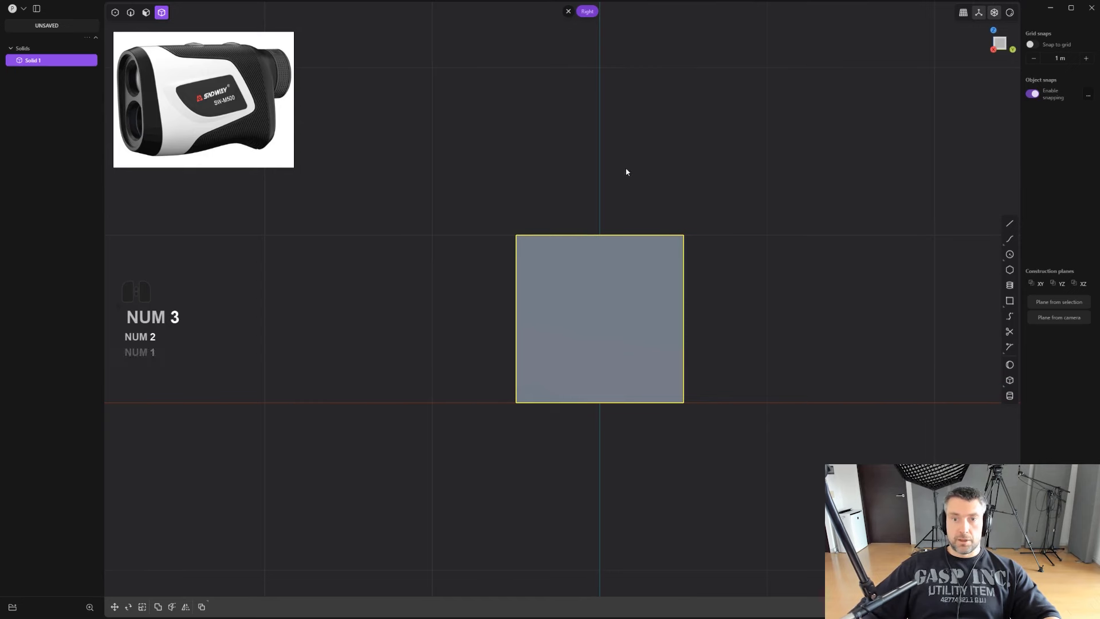
middle_drag(626, 169, 701, 277)
shift+middle_drag(701, 276, 725, 312)
shift+middle_drag(725, 312, 620, 209)
shift+middle_drag(620, 209, 642, 250)
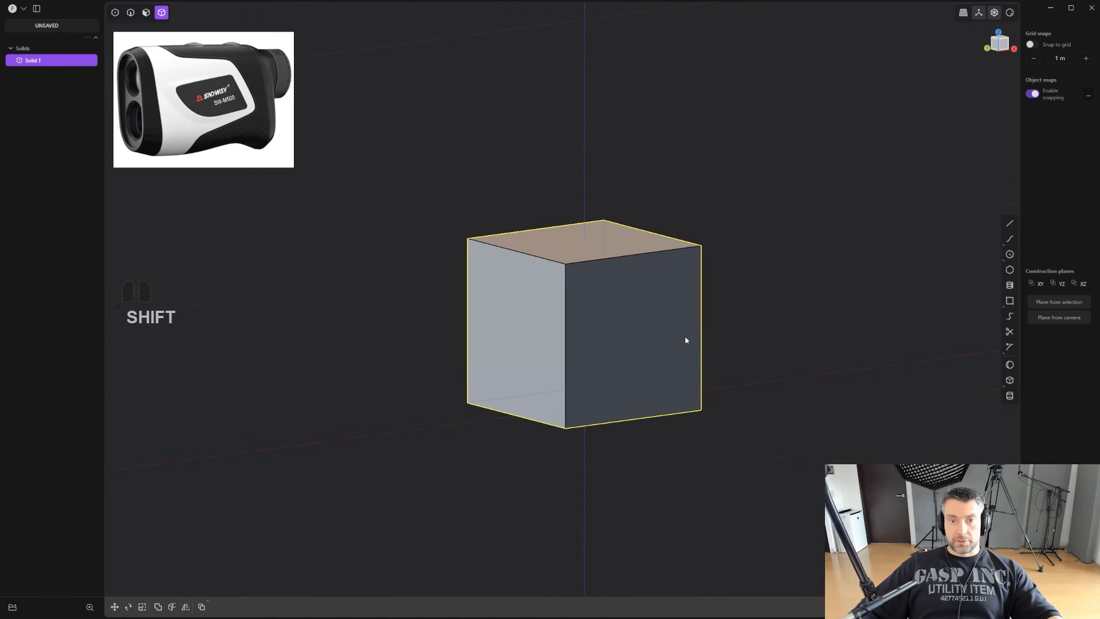
middle_drag(636, 304, 621, 324)
scroll(621, 324, up, 1)
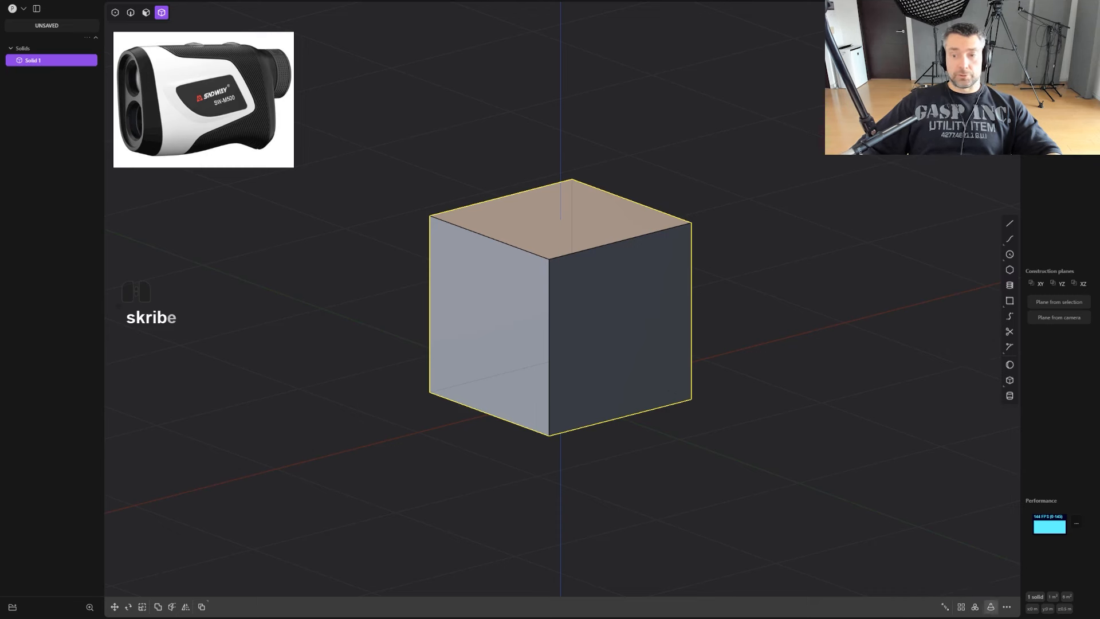
Try offsetting one side face of the cube in face selection mode, then return to solid selection.
key(Escape)
key(3)
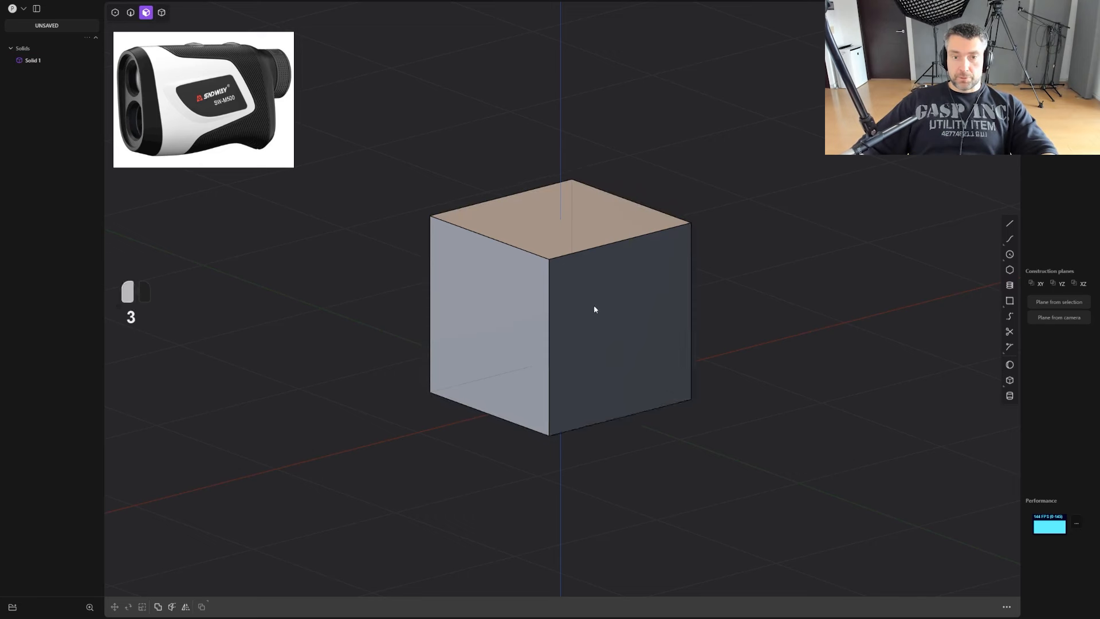
click(594, 307)
key(4)
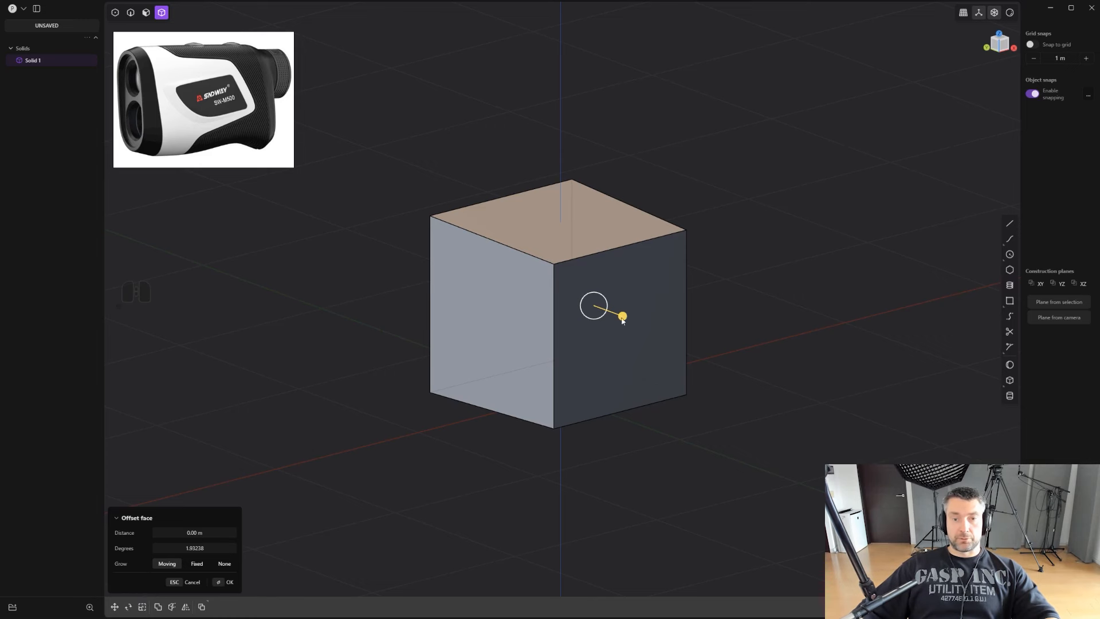
right_click(795, 300)
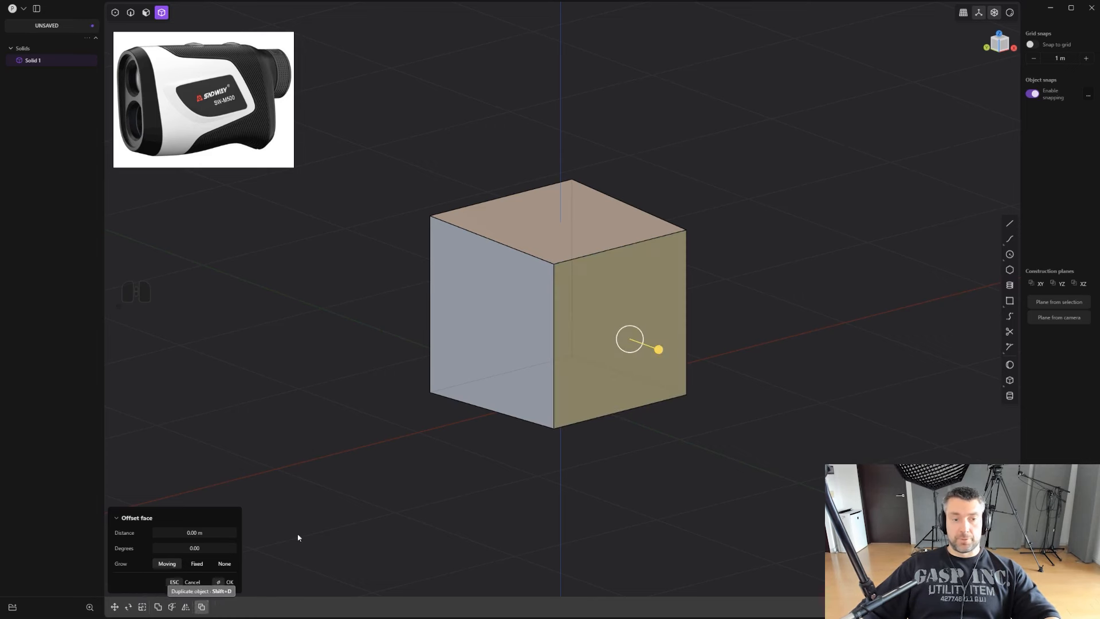
key(4)
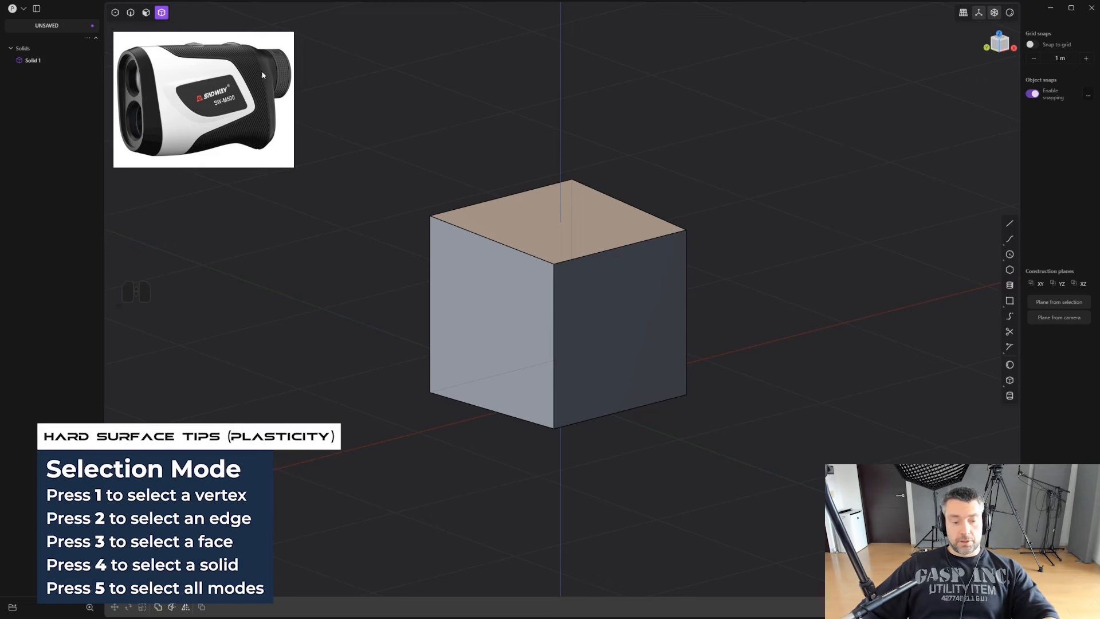
Enable all selection modes, select the whole cube, and clear the selection.
key(4)
key(5)
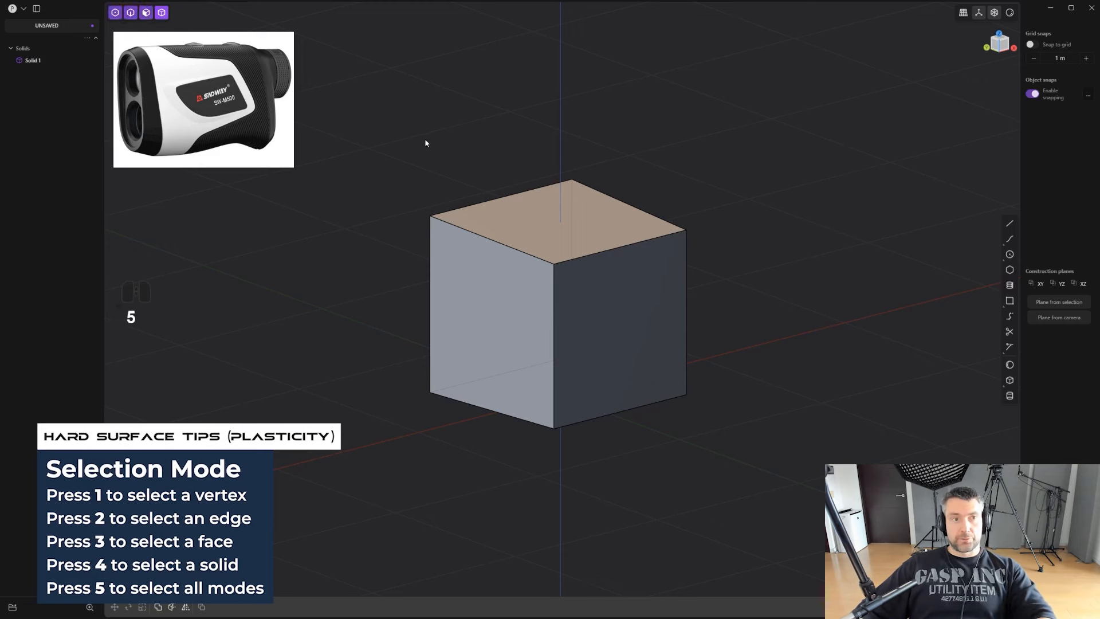
shift+middle_drag(519, 165, 521, 170)
click(579, 219)
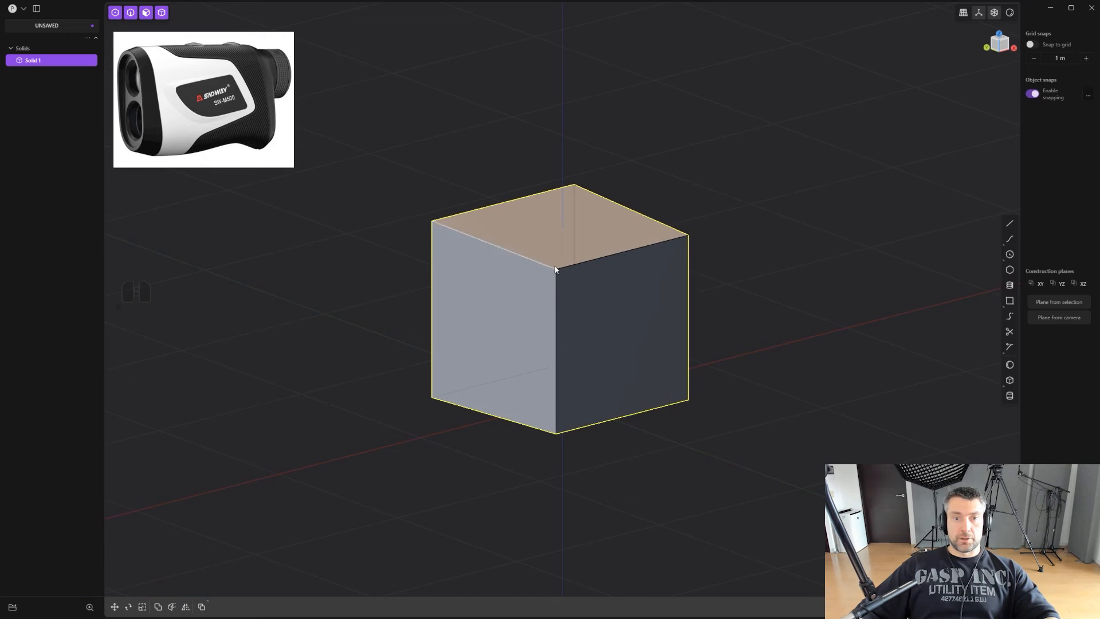
click(771, 217)
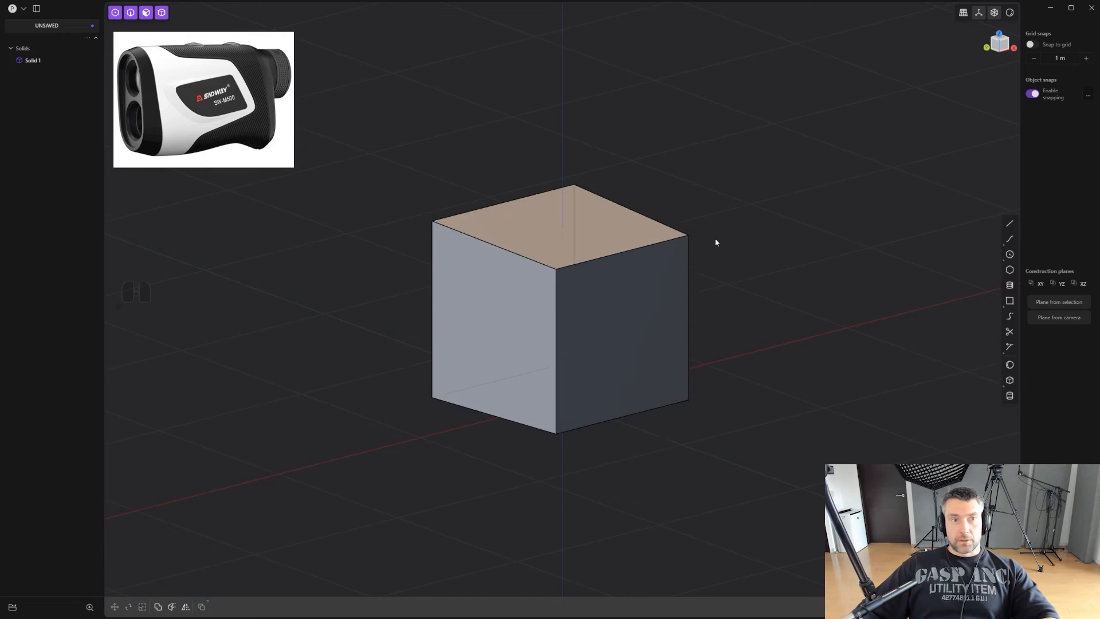
Restrict selection to solids and delete the default cube.
key(4)
mouse_move(702, 215)
shift+middle_down()
mouse_move(679, 197)
mouse_move(701, 210)
shift+middle_up()
scroll(678, 197, up, 3)
scroll(504, 209, down, 3)
shift+middle_drag(623, 274, 647, 294)
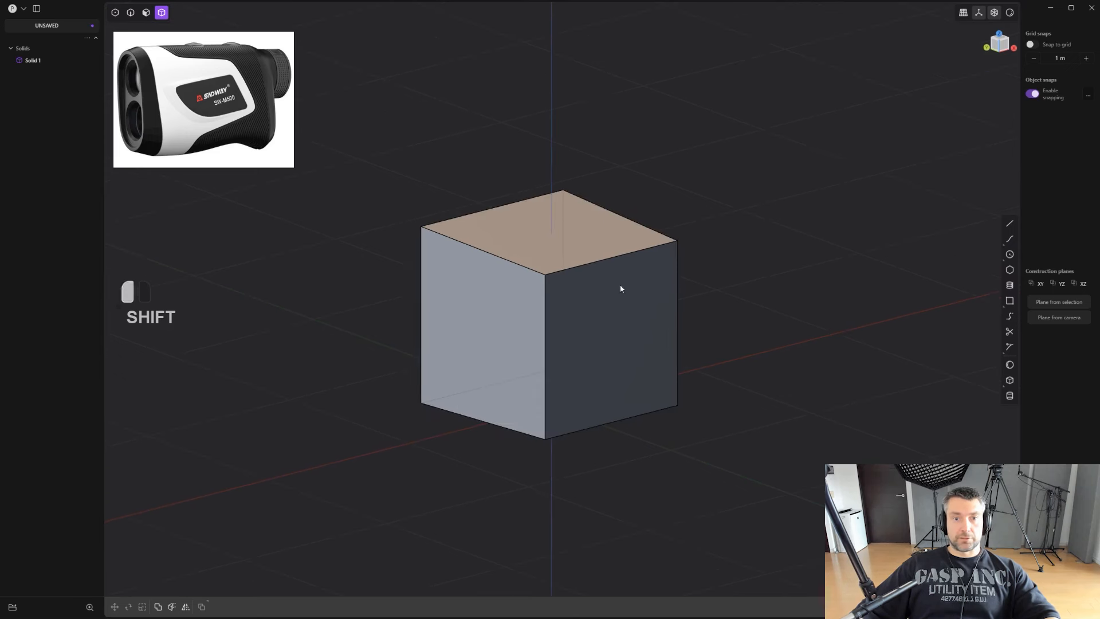
click(637, 302)
key(x)
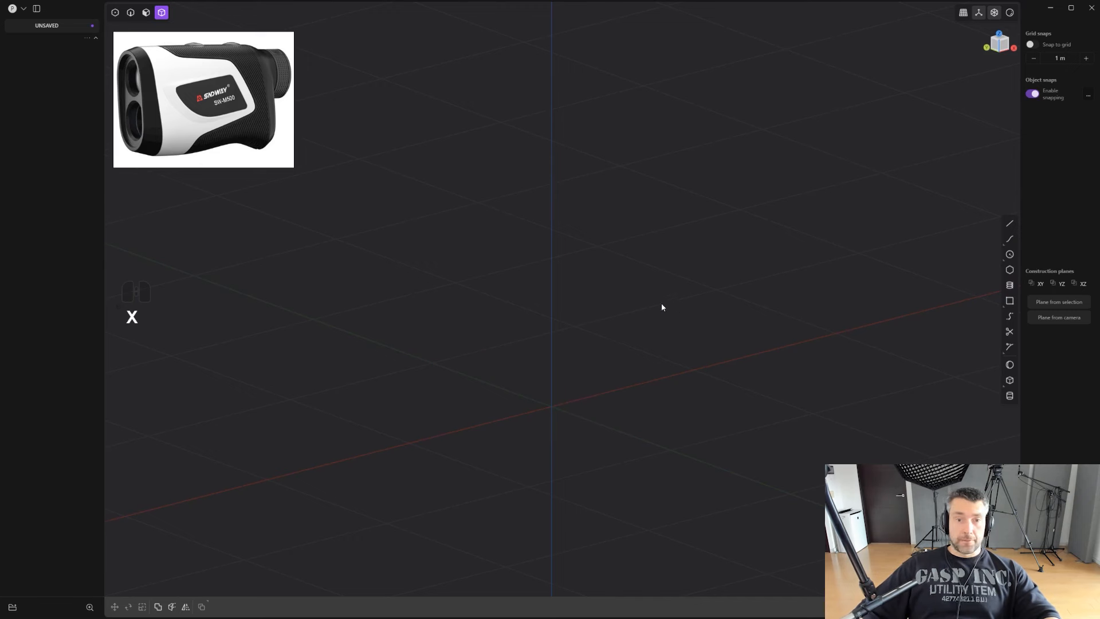
middle_drag(661, 303, 523, 303)
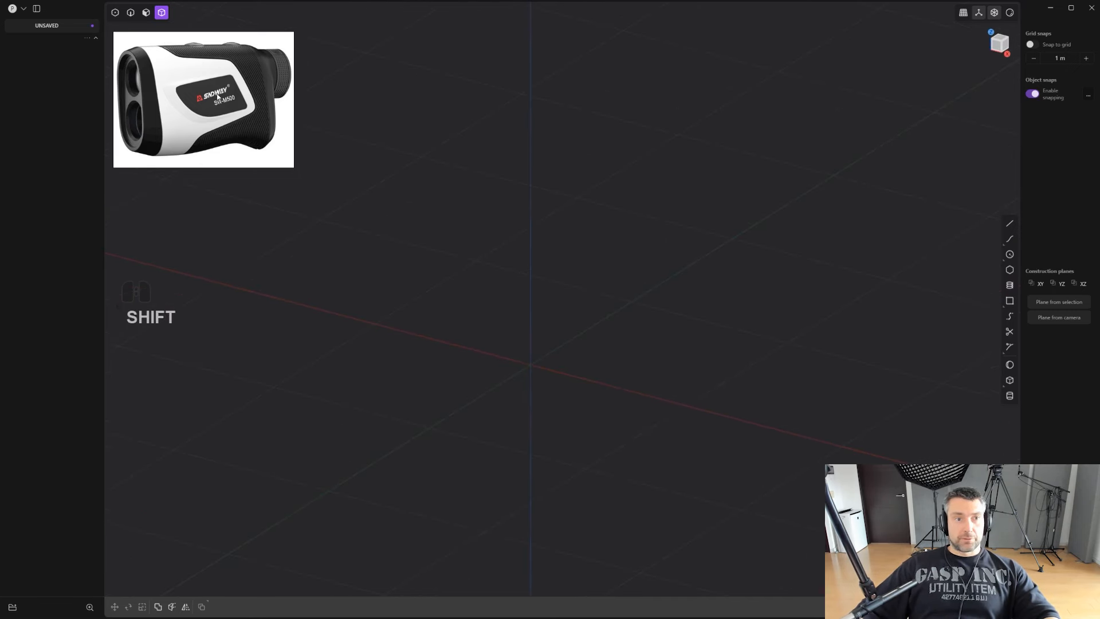
middle_drag(724, 287, 635, 264)
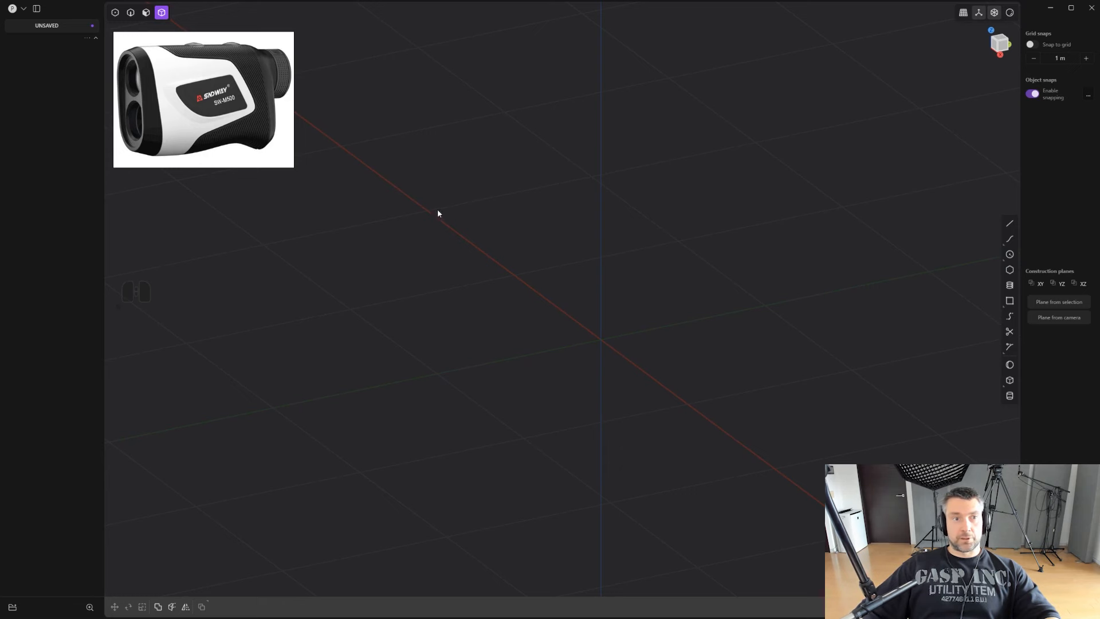
middle_drag(437, 210, 684, 189)
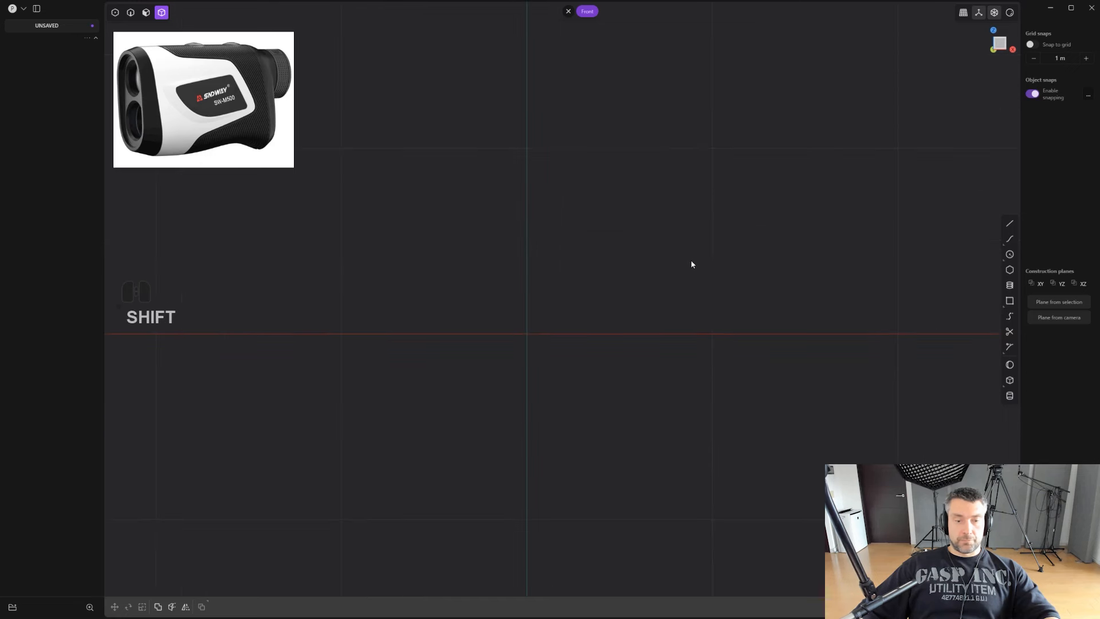
mouse_move(691, 264)
alt+middle_down()
mouse_move(655, 275)
mouse_move(693, 264)
alt+middle_up()
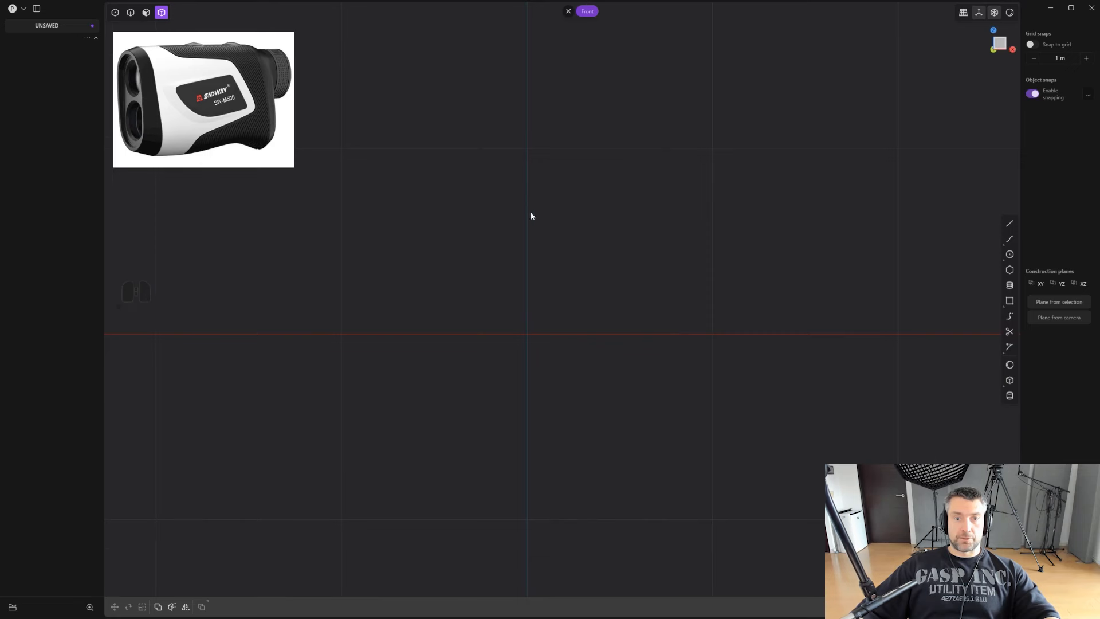
scroll(554, 248, up, 1)
alt+middle_drag(588, 305, 648, 285)
scroll(661, 309, down, 1)
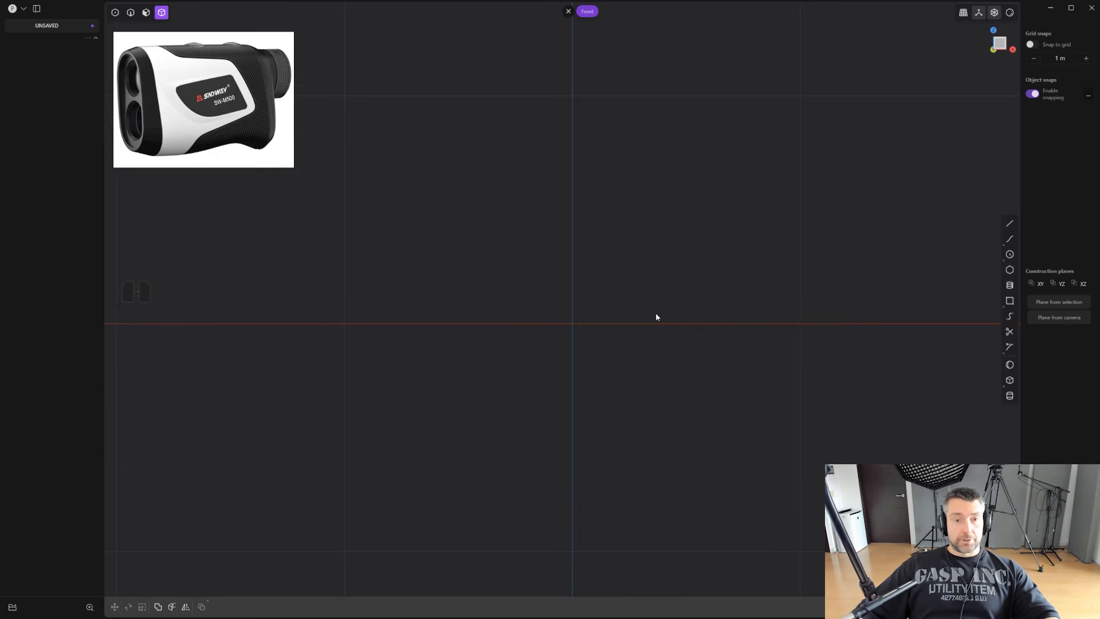
shift+middle_drag(650, 316, 621, 318)
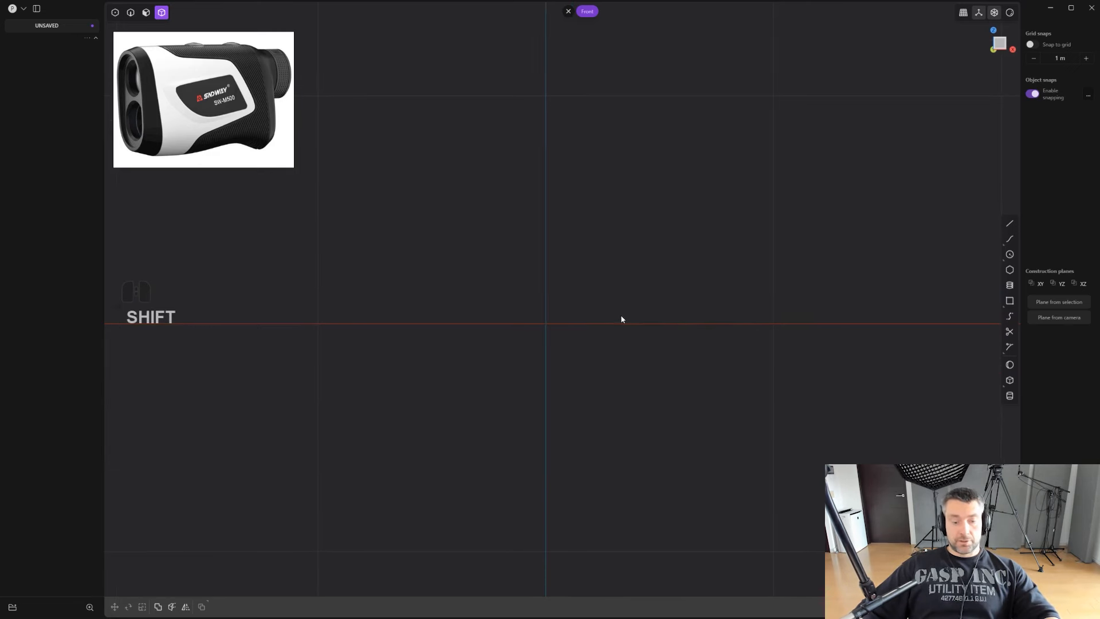
Look over the custom radial menu's commands and read the Radial Menu page of the Plasticity manual in the browser.
key(shift+q)
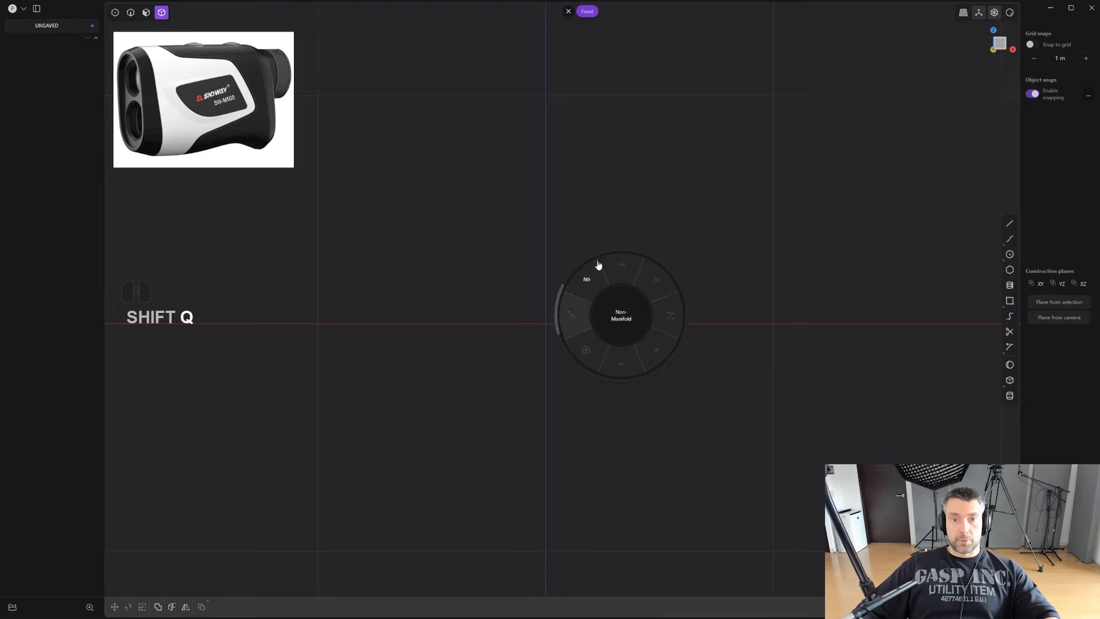
right_click(708, 388)
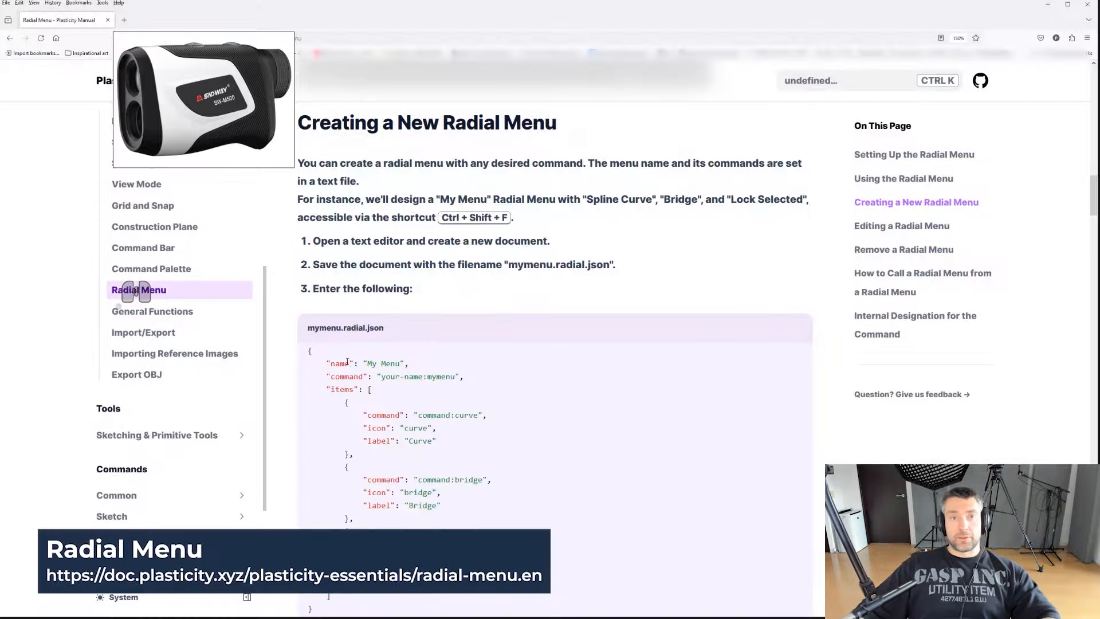
scroll(580, 411, up, 5)
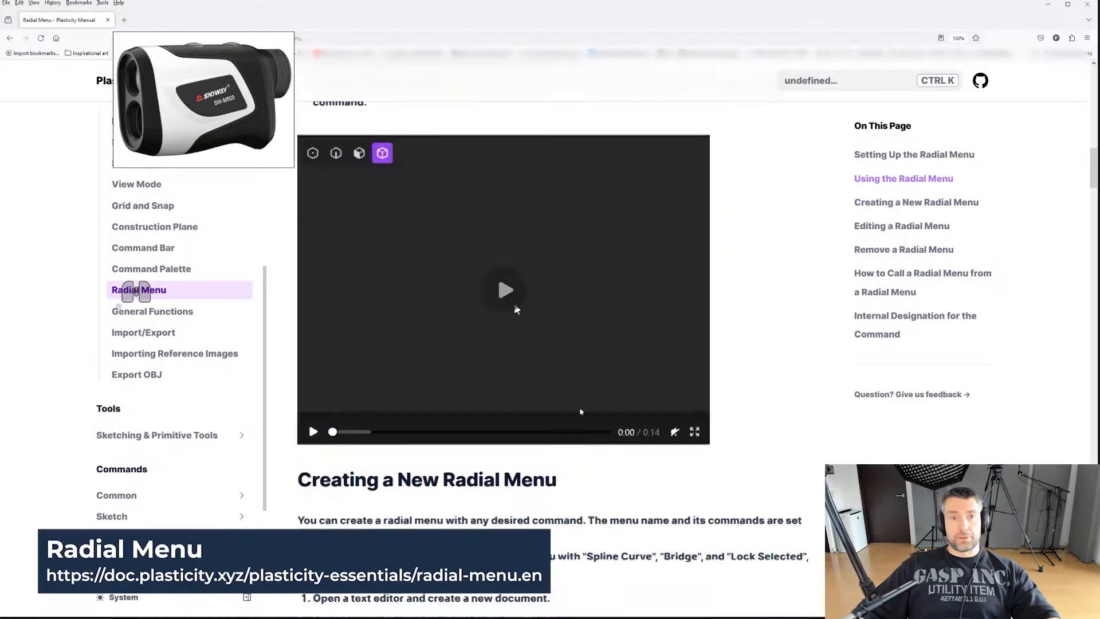
scroll(580, 411, up, 10)
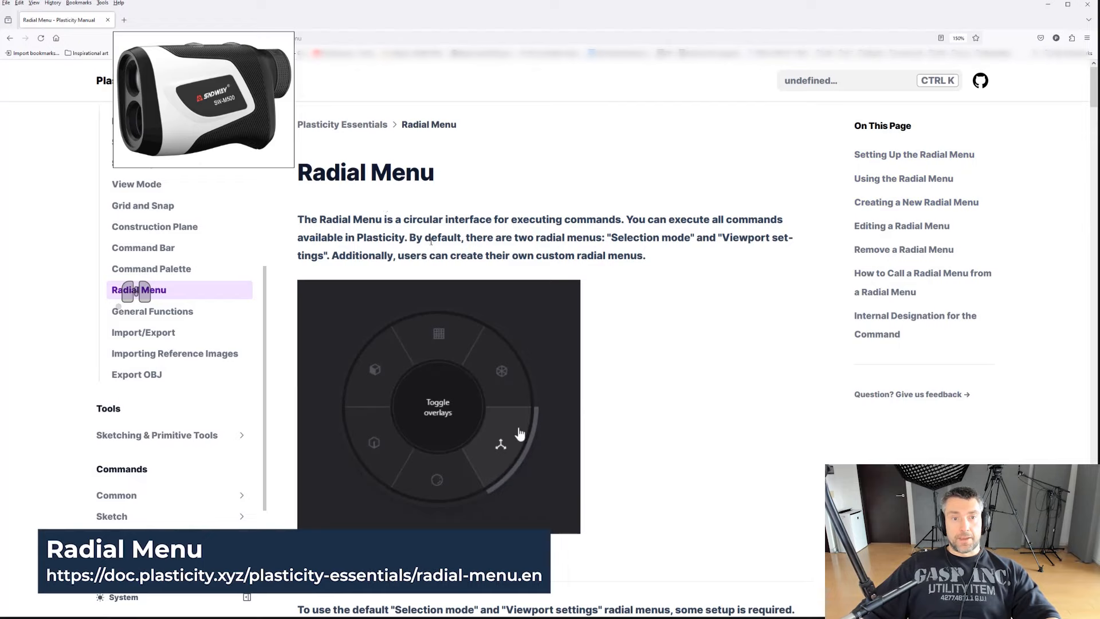
scroll(519, 213, down, 15)
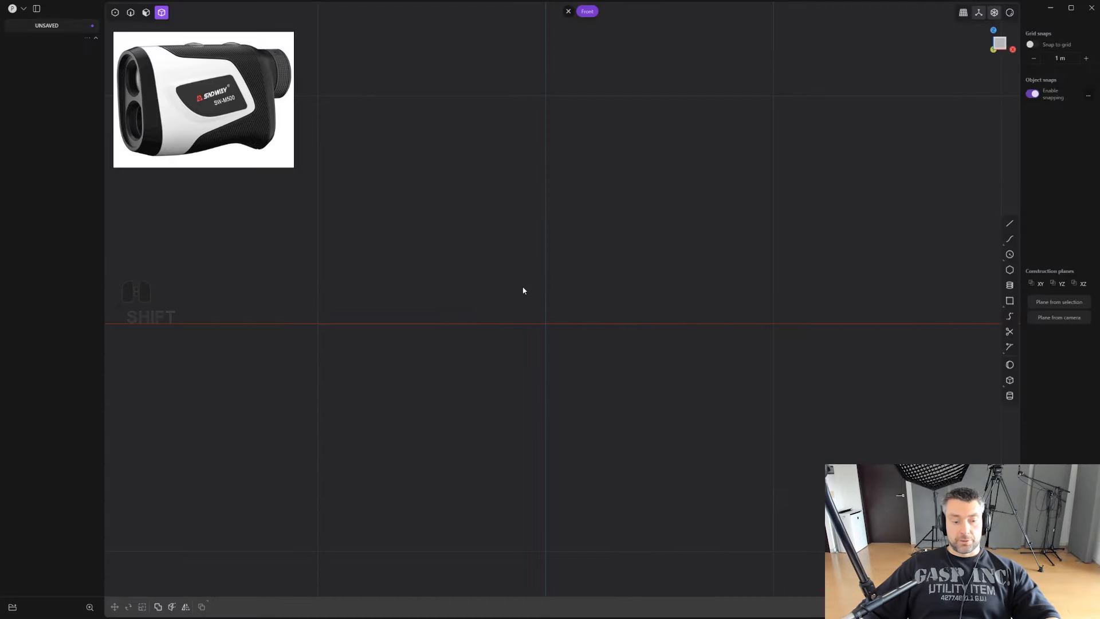
key(shift+q)
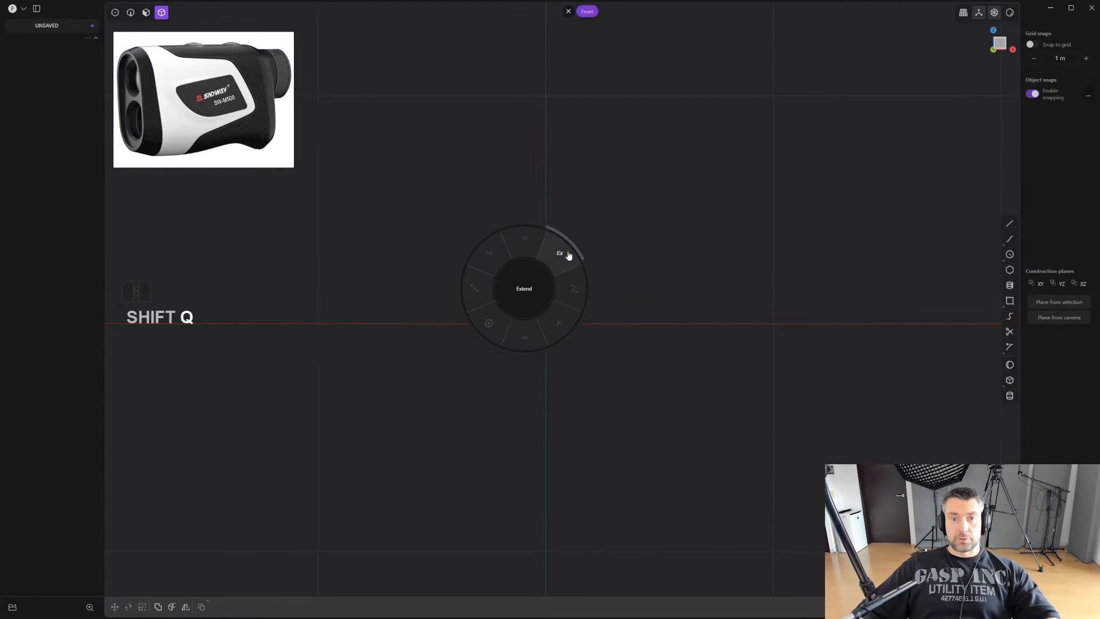
click(668, 336)
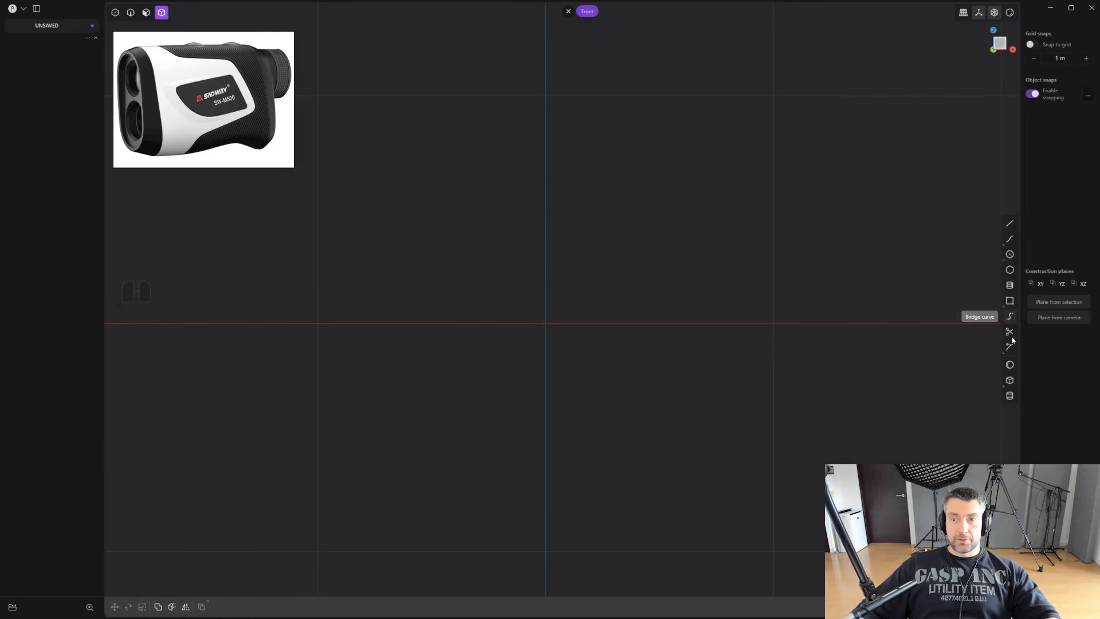
Search the command palette for "move" and inspect the favorites and shortcut options of the Boolean command.
key(f)
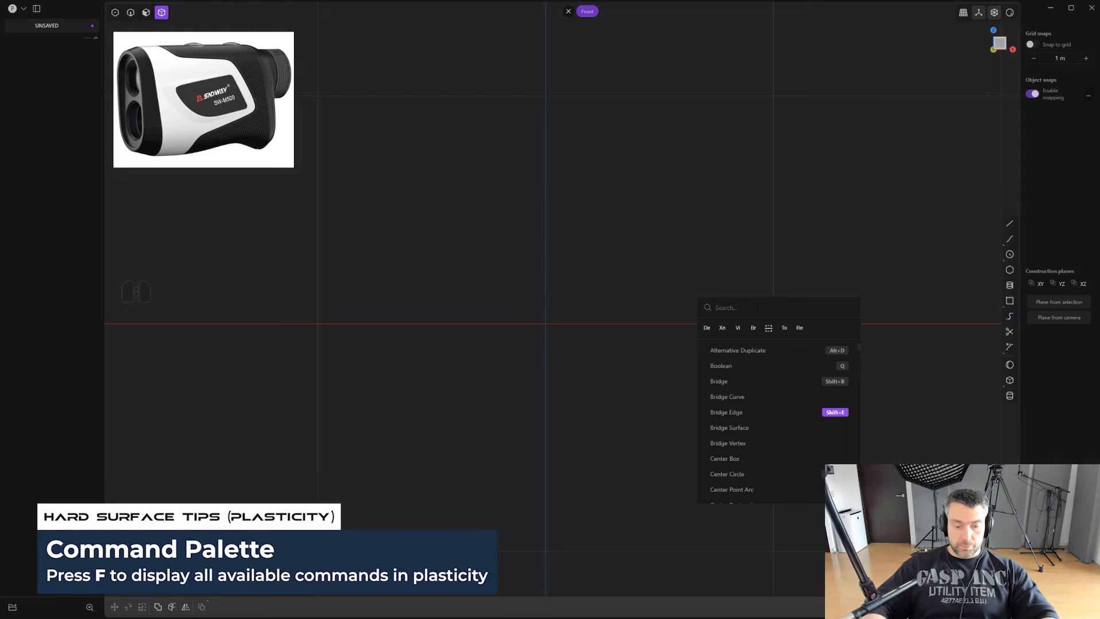
text(move)
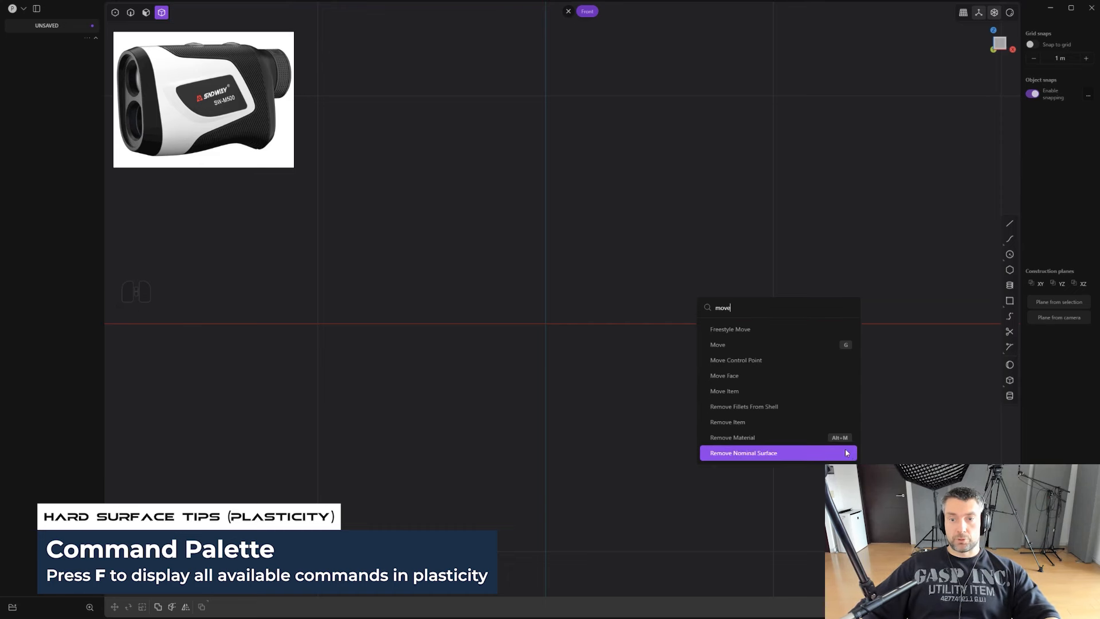
right_click(562, 226)
key(f)
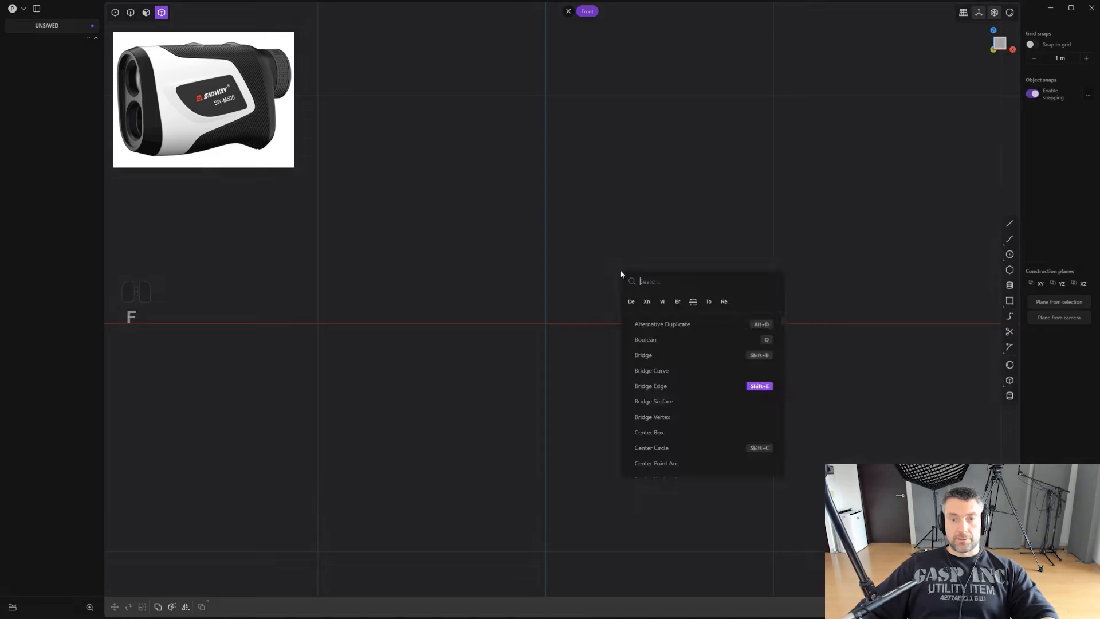
right_click(663, 339)
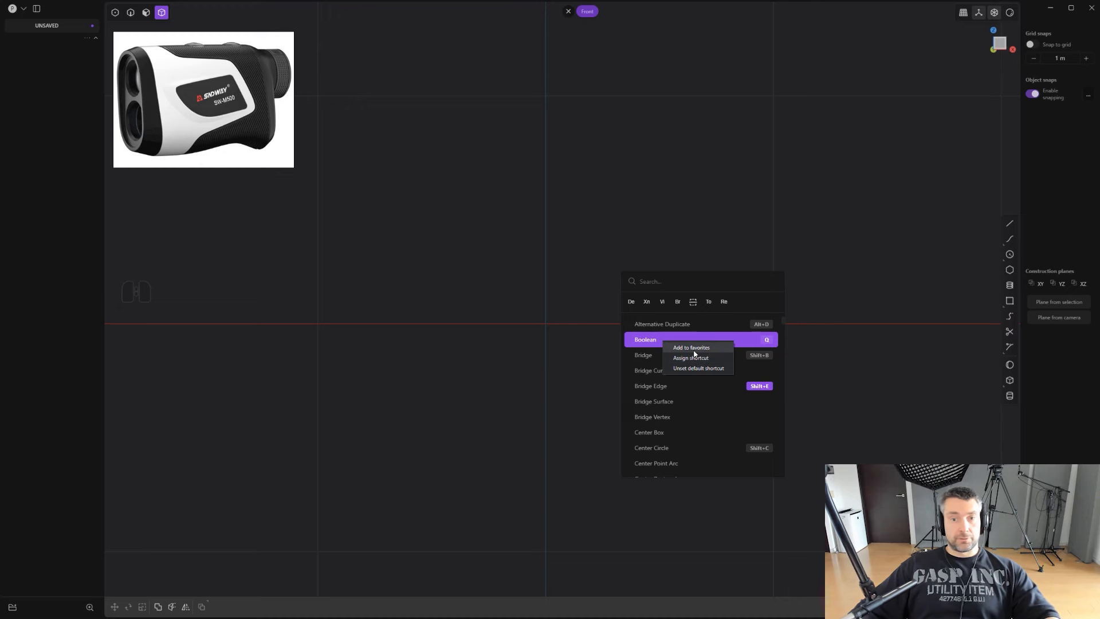
click(713, 201)
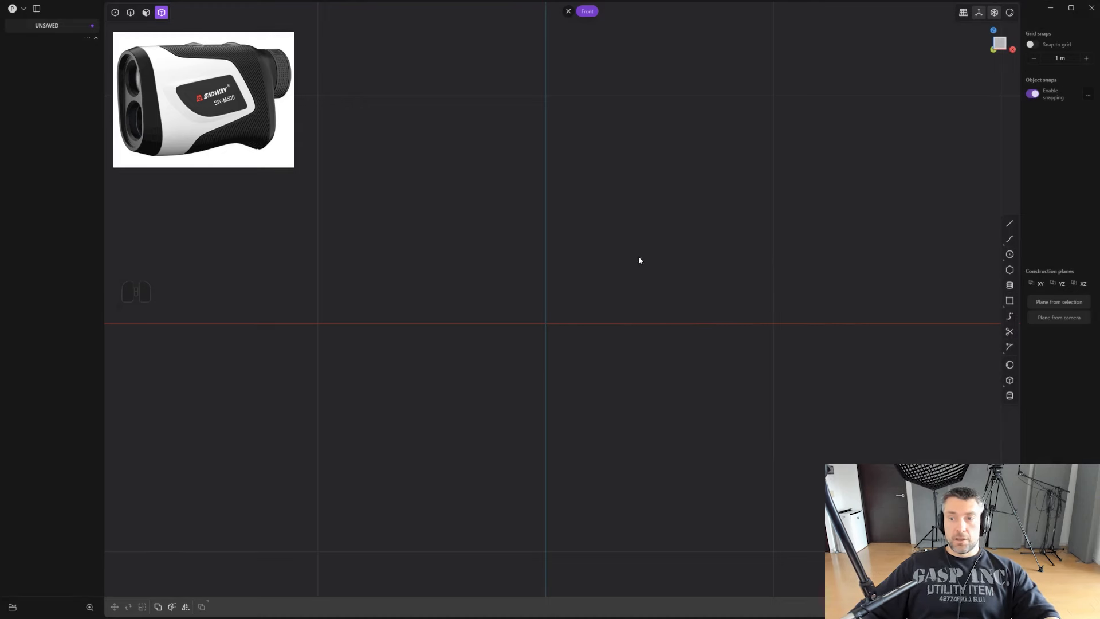
shift+middle_drag(639, 260, 442, 292)
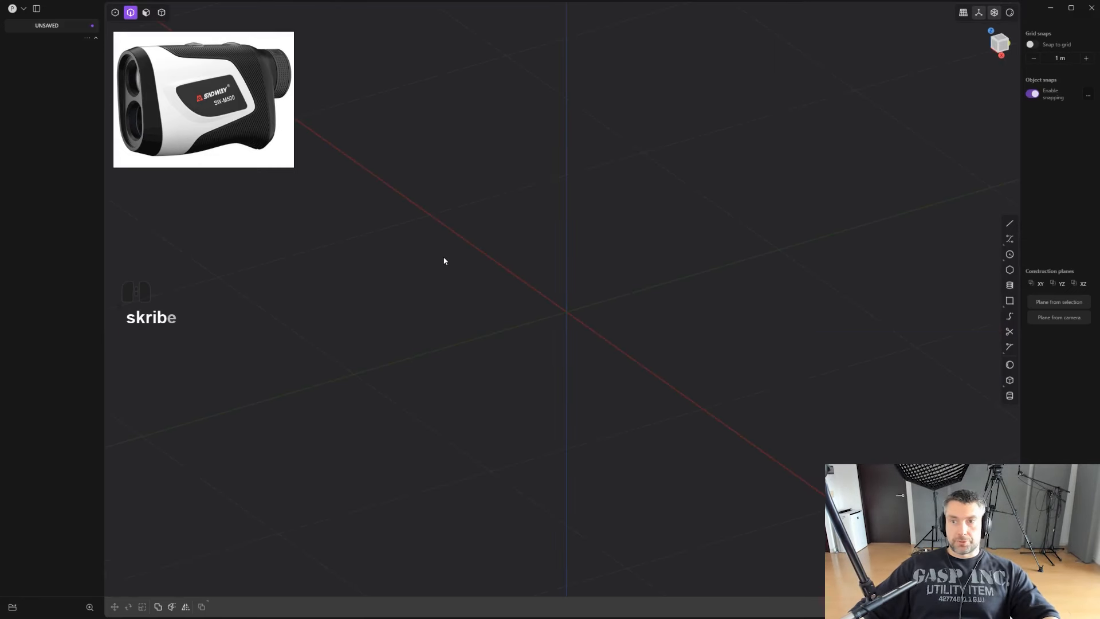
alt+middle_drag(610, 287, 426, 245)
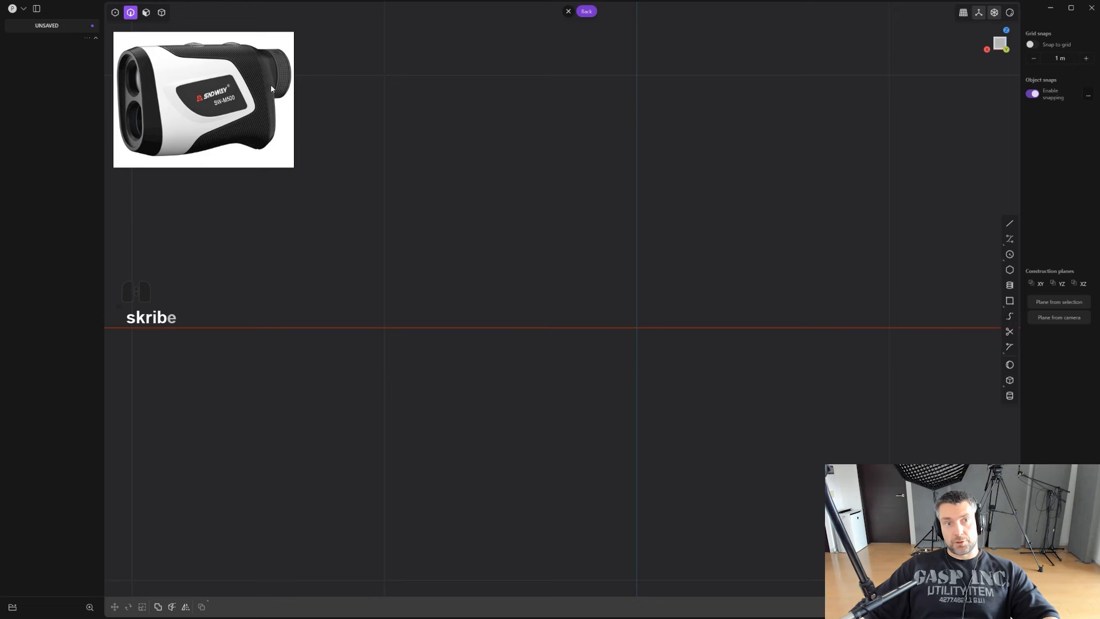
shift+middle_drag(647, 237, 558, 225)
scroll(611, 265, up, 2)
scroll(626, 263, up, 1)
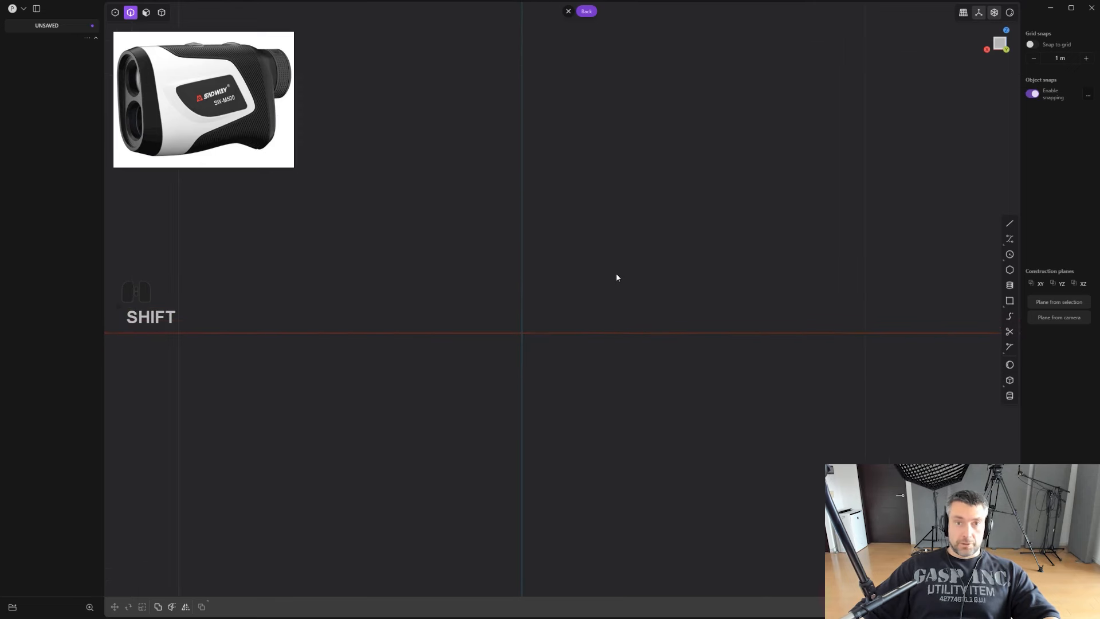
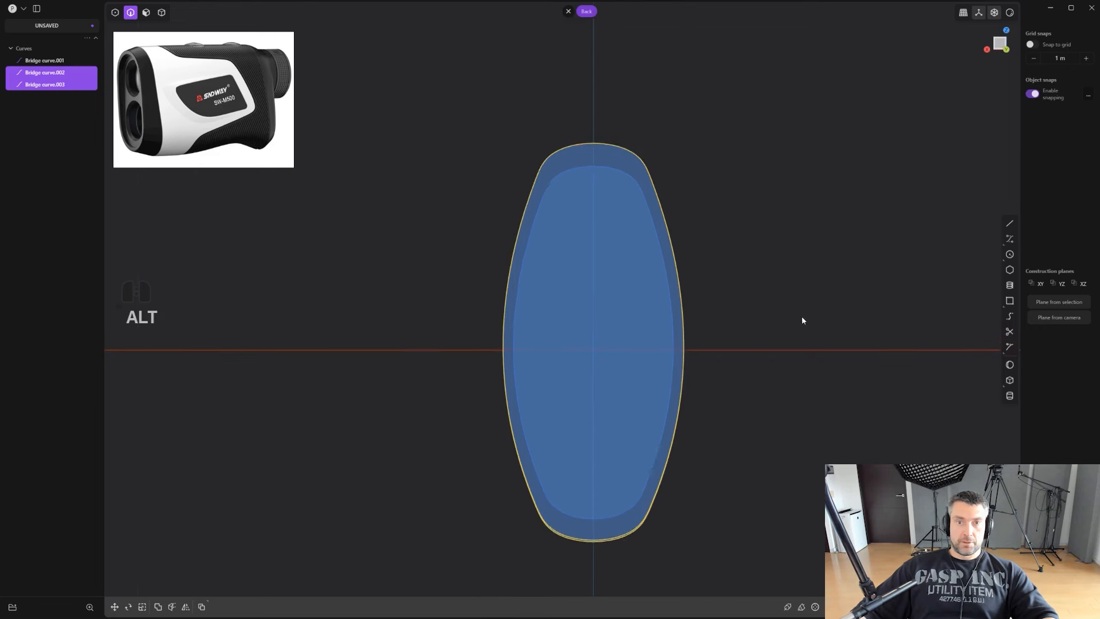
Scale the two selected outline curves, the tilted one and the outermost upright one, uniformly to about 0.98.
key(s)
key(s)
key(shift)
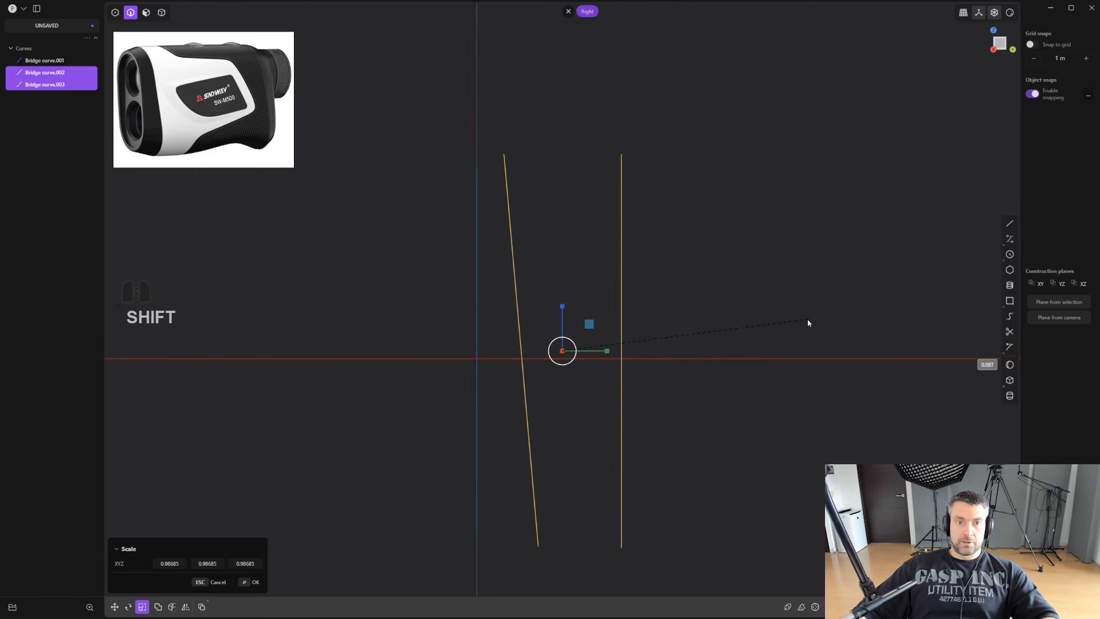
middle_drag(783, 325, 677, 308)
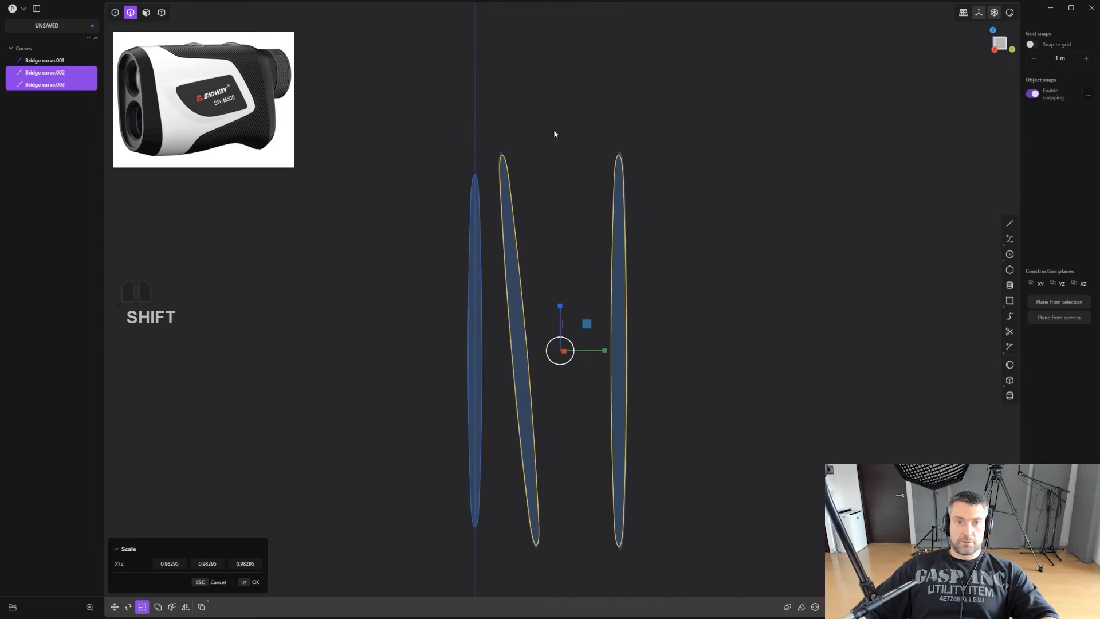
click(778, 303)
alt+middle_drag(740, 300, 736, 297)
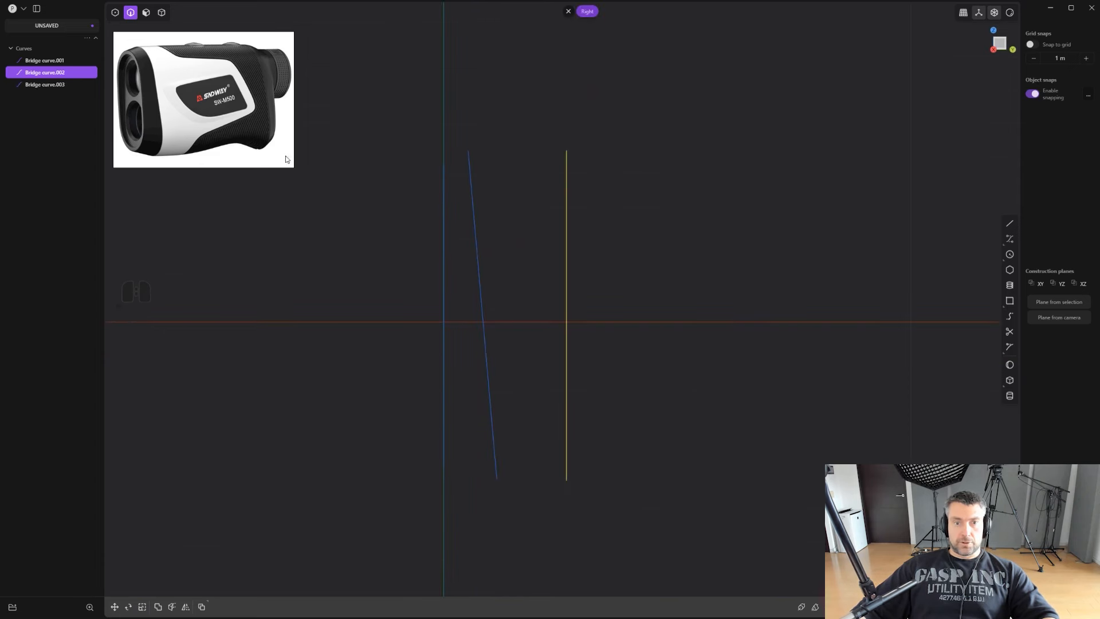
Duplicate the outermost upright outline curve and move the copy about 0.2 m outward along Y in the right view.
shift+middle_drag(632, 403, 607, 397)
scroll(607, 397, down, 1)
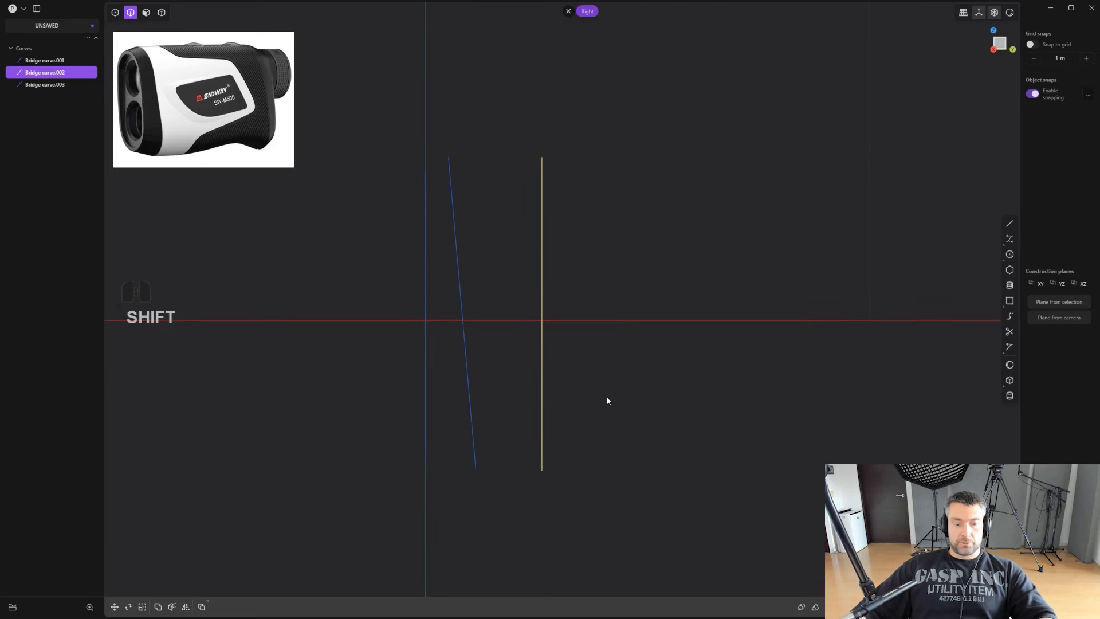
key(shift+d)
drag(588, 316, 675, 320)
middle_drag(672, 289, 702, 289)
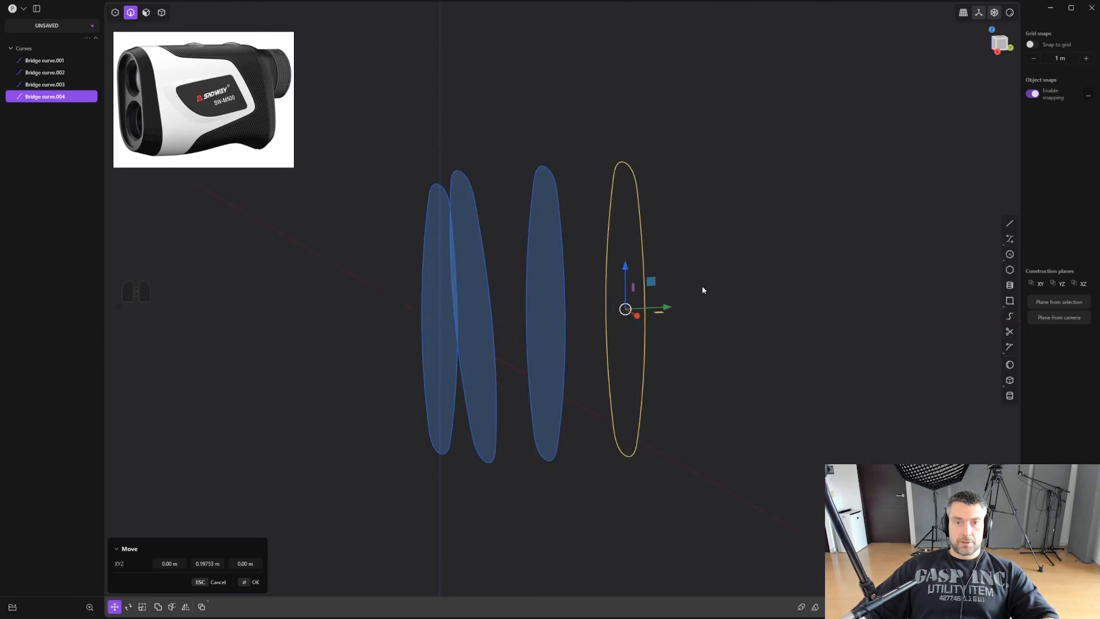
key(Return)
key(s)
key(v)
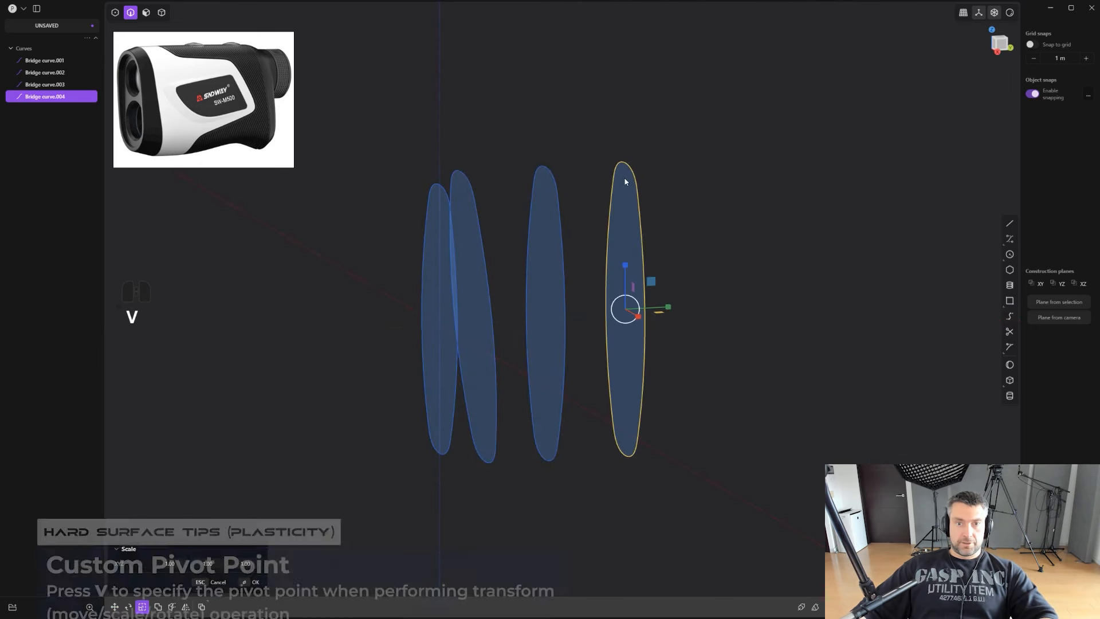
click(624, 165)
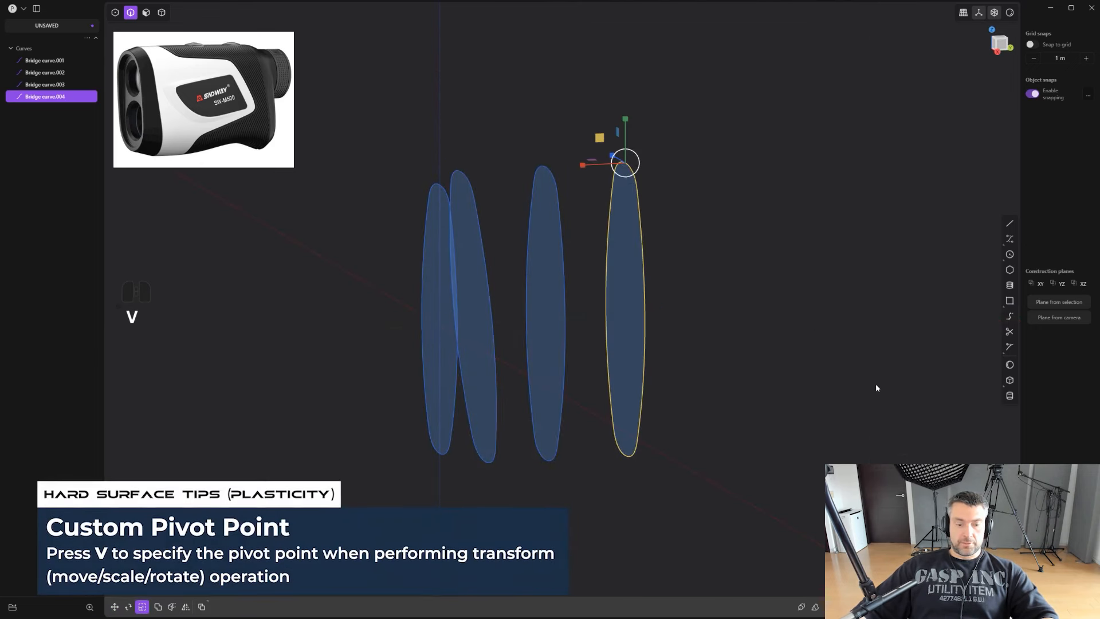
key(y)
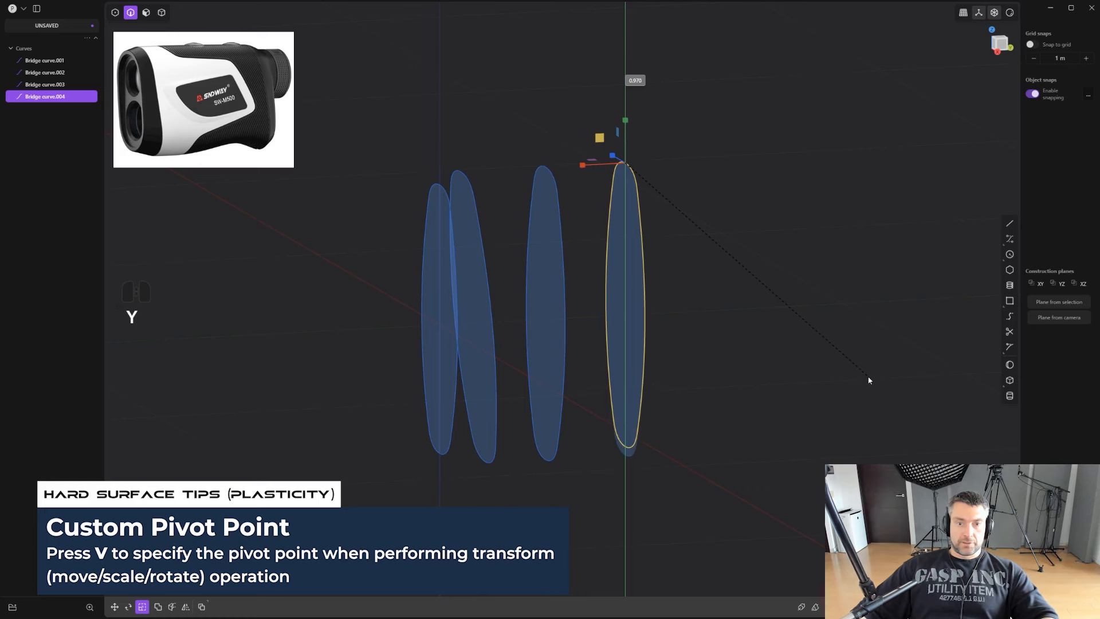
key(ctrl+z)
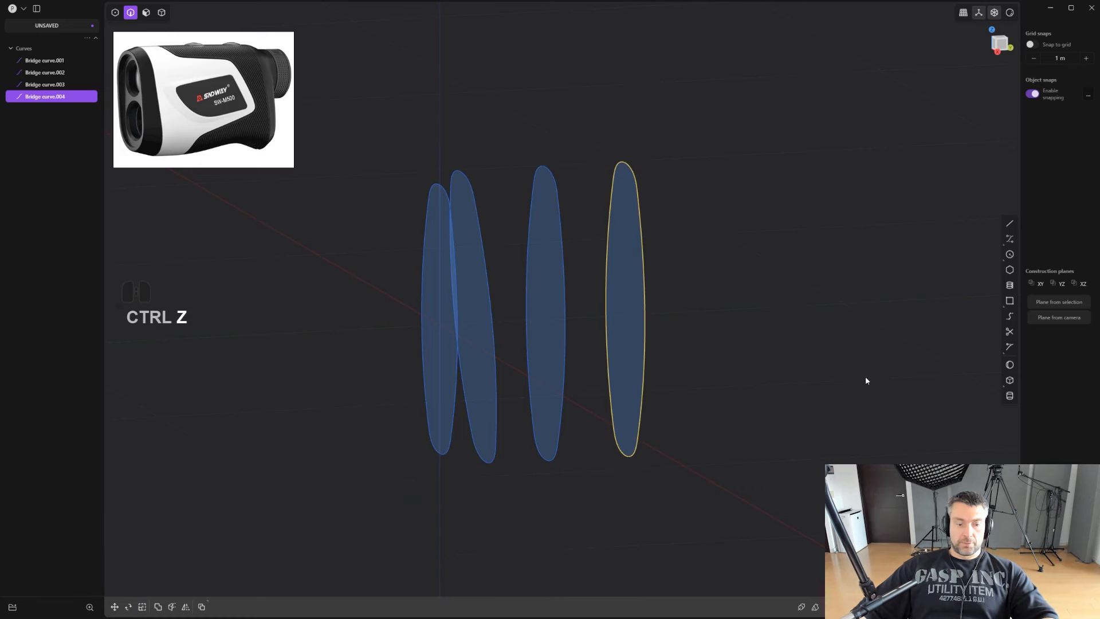
Scale the copied outline curve uniformly to about 0.968 around a custom pivot at its top point.
key(s)
key(v)
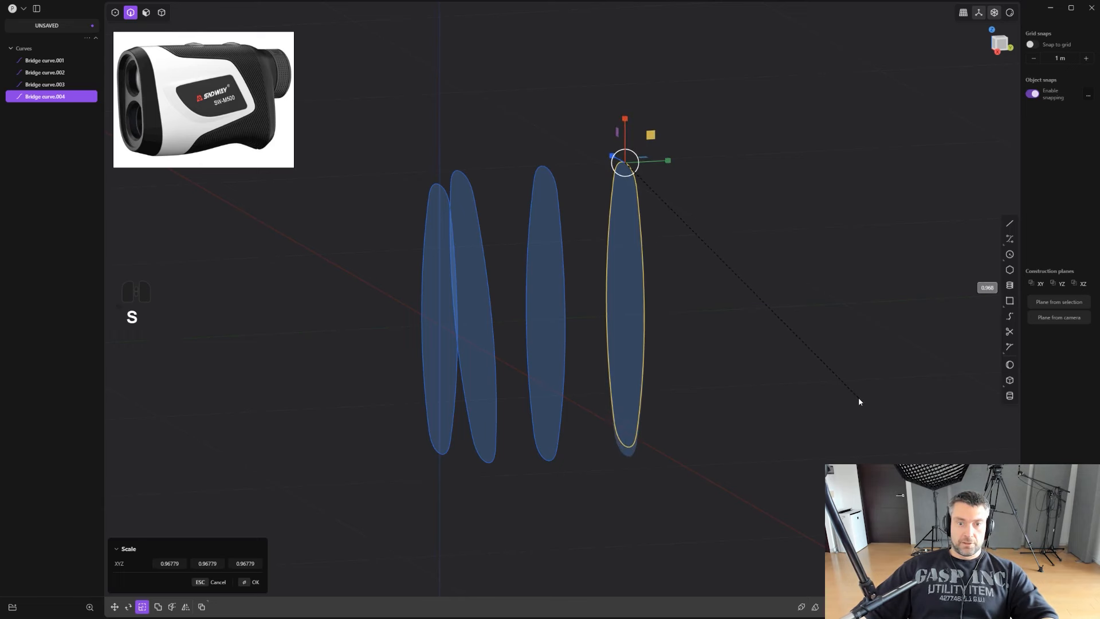
mouse_move(818, 380)
alt+middle_down()
mouse_move(828, 380)
mouse_move(789, 369)
mouse_move(820, 375)
alt+middle_up()
scroll(789, 367, up, 3)
scroll(823, 375, down, 1)
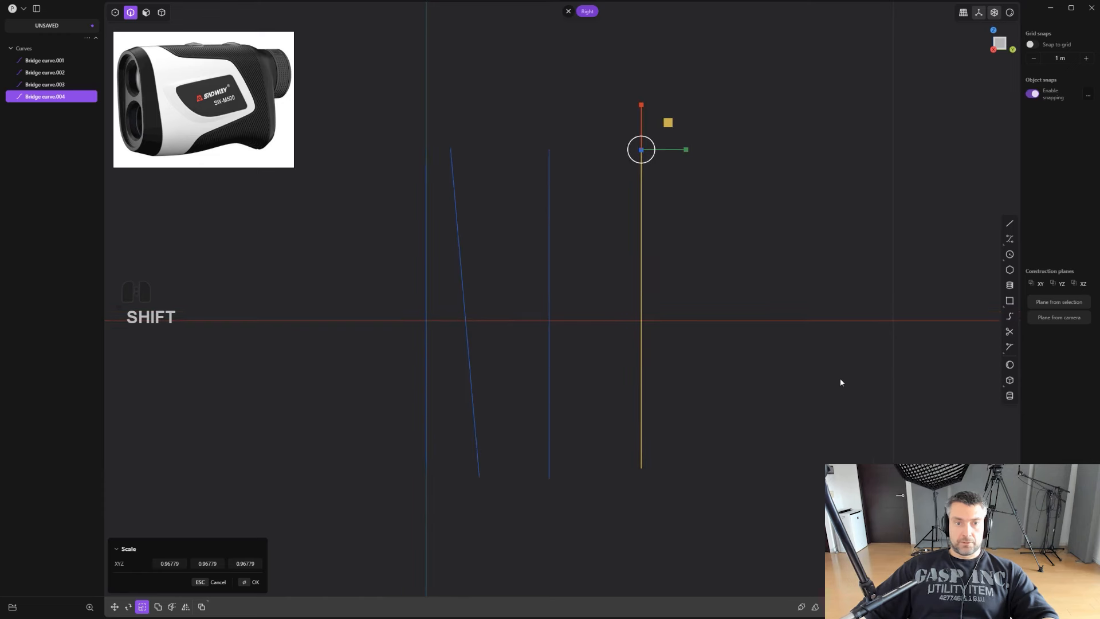
right_click(779, 348)
Duplicate the outermost upright outline curve and move the copy outward along Y in the right view.
shift+middle_drag(757, 336, 732, 328)
scroll(732, 329, down, 2)
key(shift+d)
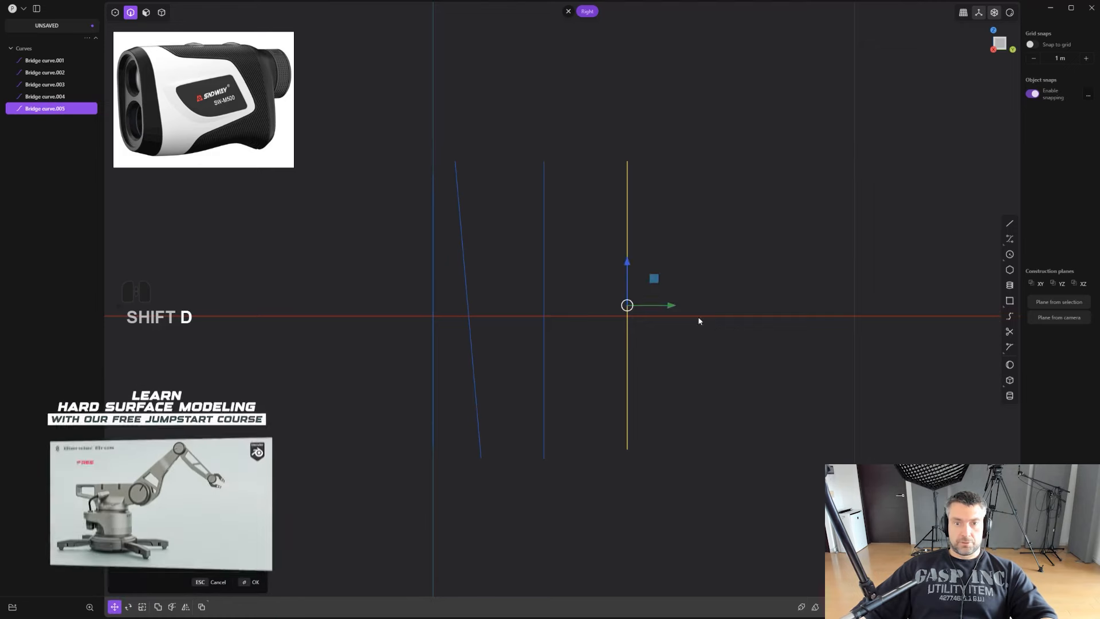
drag(668, 309, 744, 321)
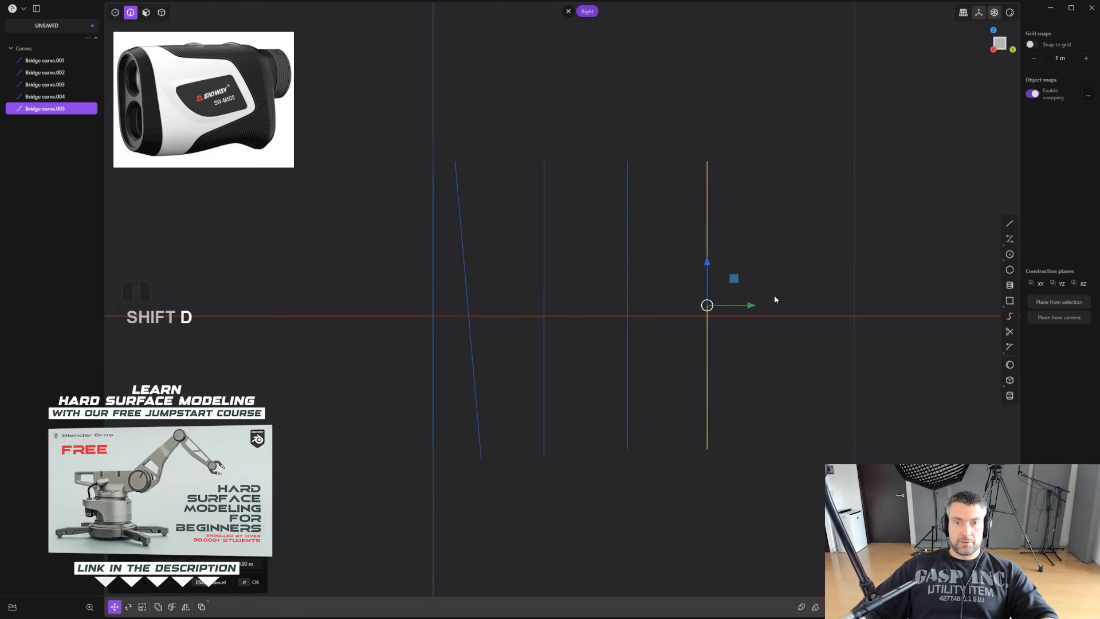
right_click(775, 289)
Scale the new outermost outline curve down slightly and uniformly around a custom pivot at its top point.
middle_drag(774, 255, 843, 280)
key(s)
key(v)
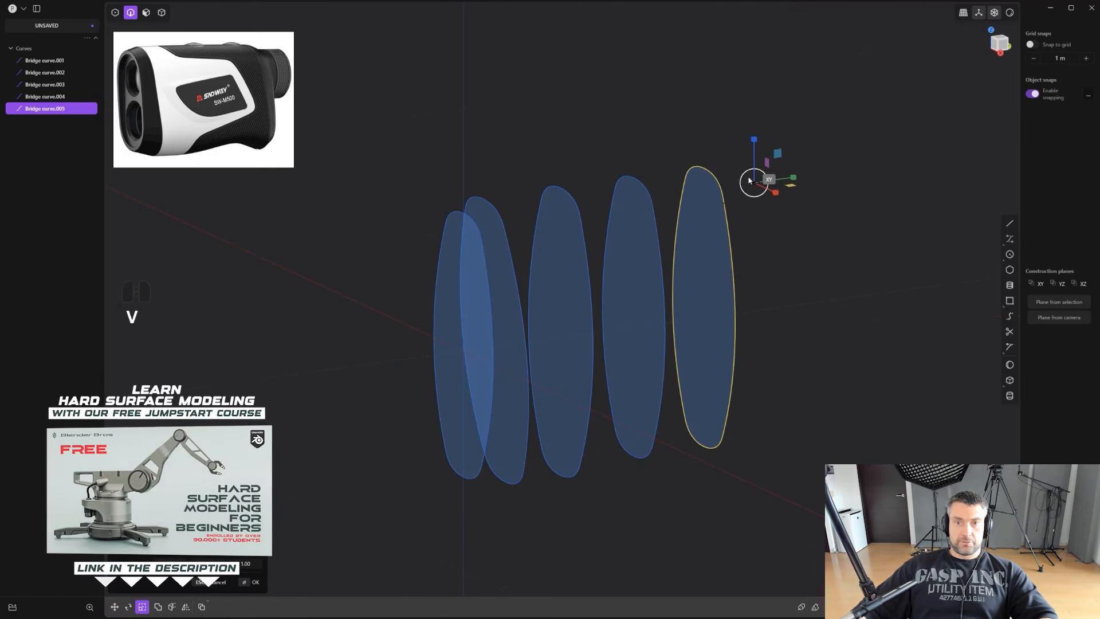
right_click(889, 338)
Duplicate the second-to-last upright curve in place and move one of the pair about 0.375 m along Y, beyond the shortened curve.
alt+middle_drag(864, 342, 823, 339)
shift+middle_drag(702, 327, 646, 315)
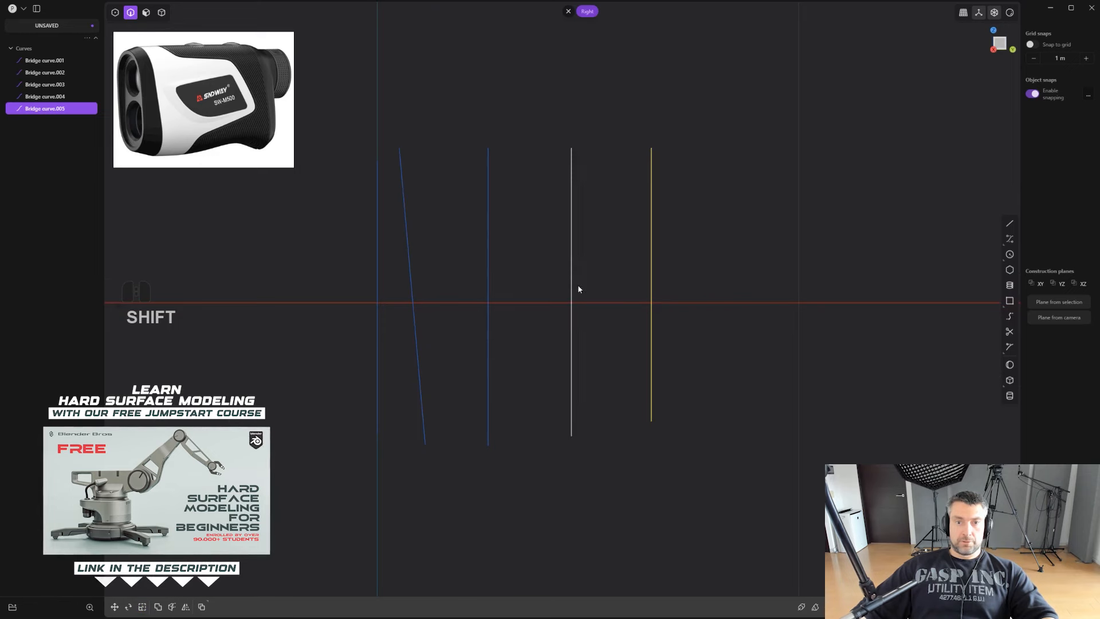
click(578, 290)
scroll(585, 332, down, 2)
key(shift+d)
click(636, 297)
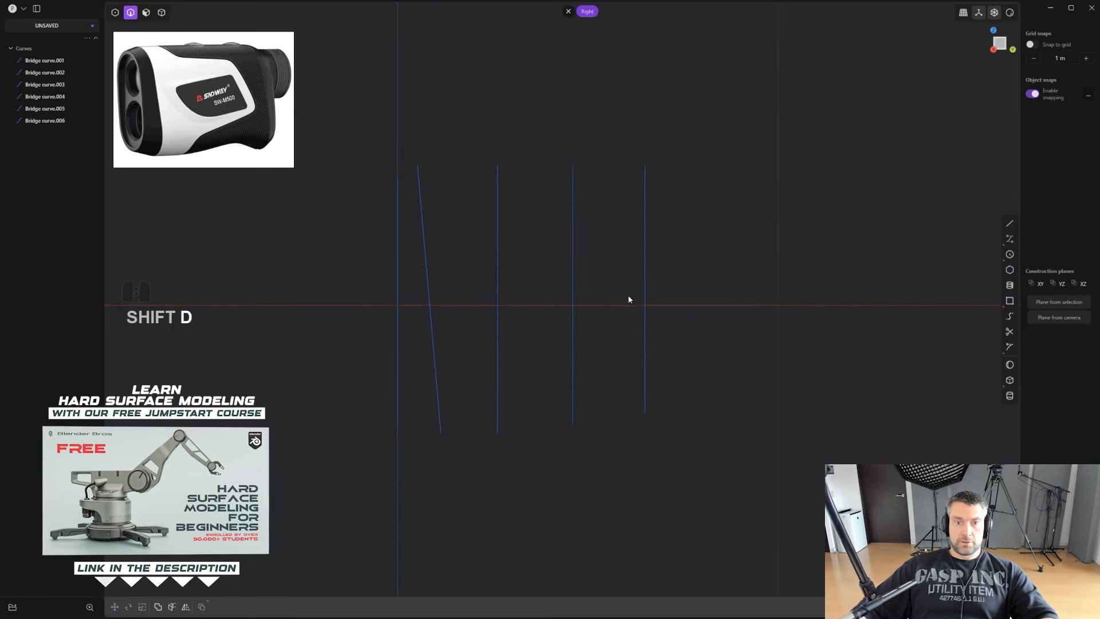
click(575, 302)
key(g)
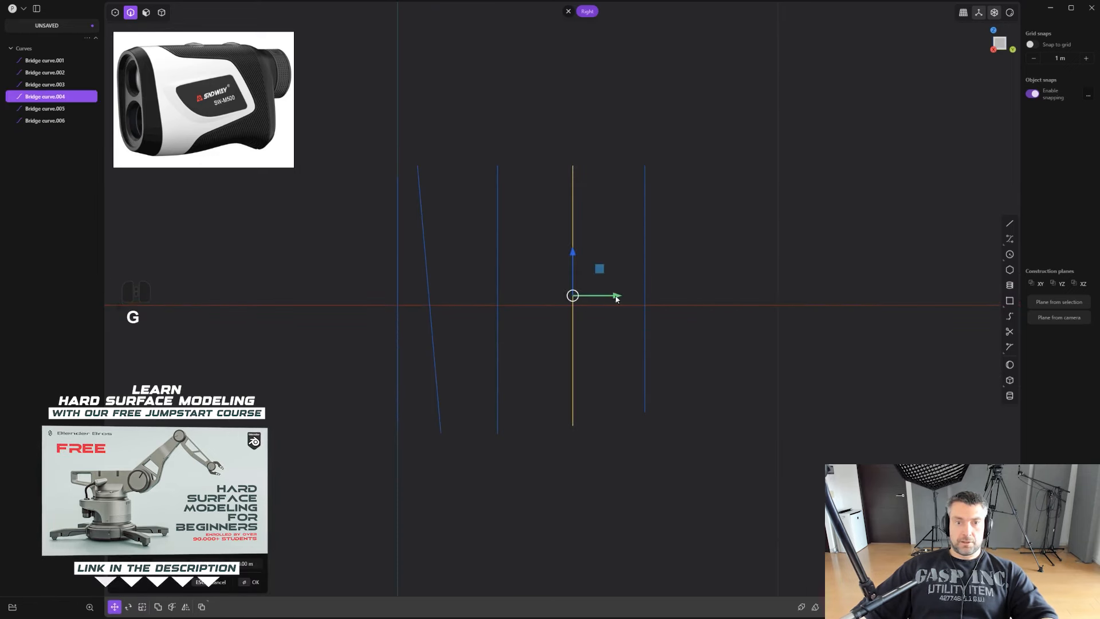
drag(616, 298, 759, 298)
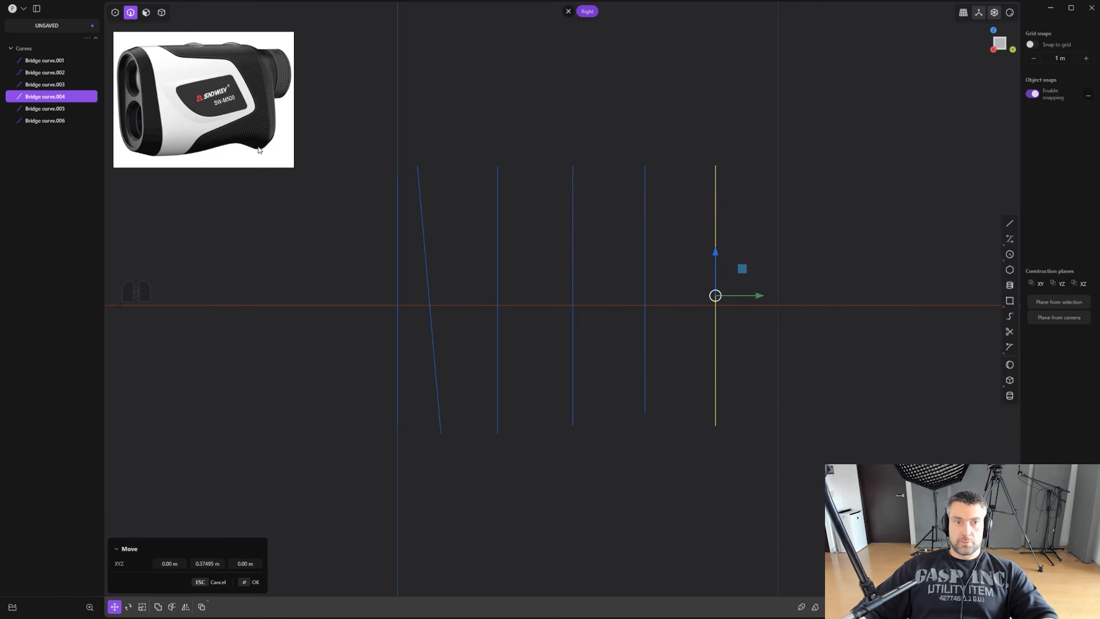
shift+middle_drag(766, 301, 721, 301)
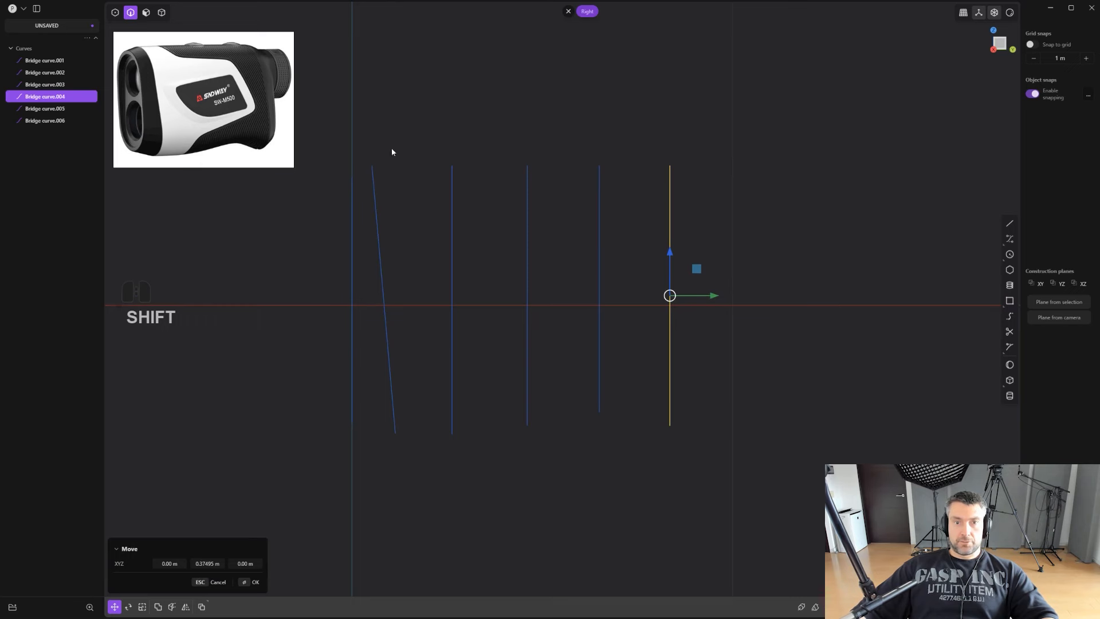
key(Return)
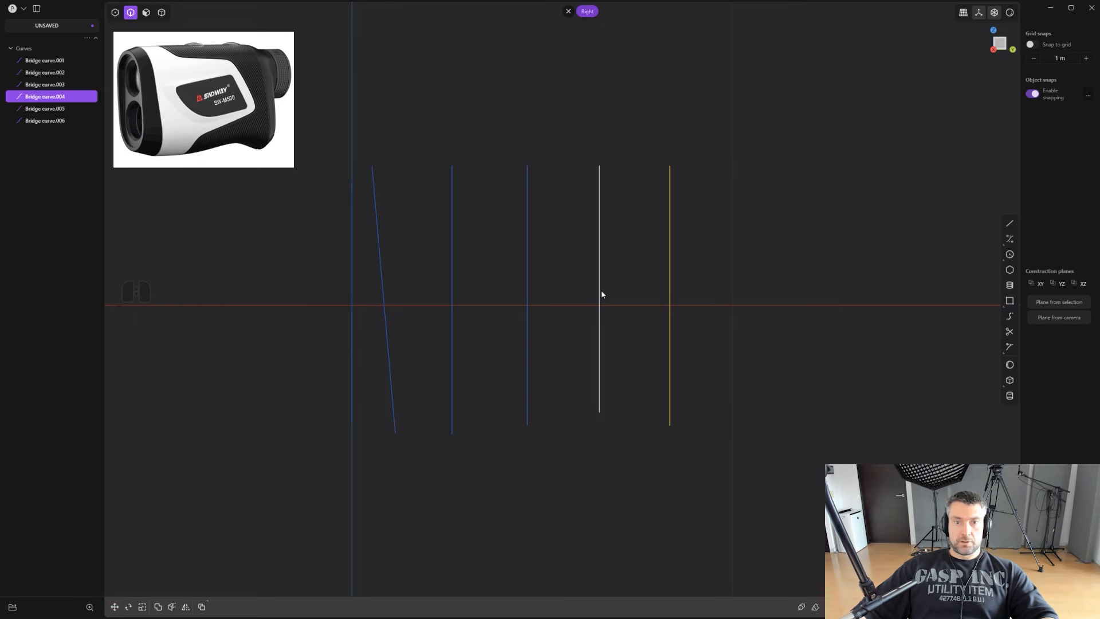
Duplicate the first outline curve and move the copy about 0.955 m along Y, just past the outermost curve.
click(600, 291)
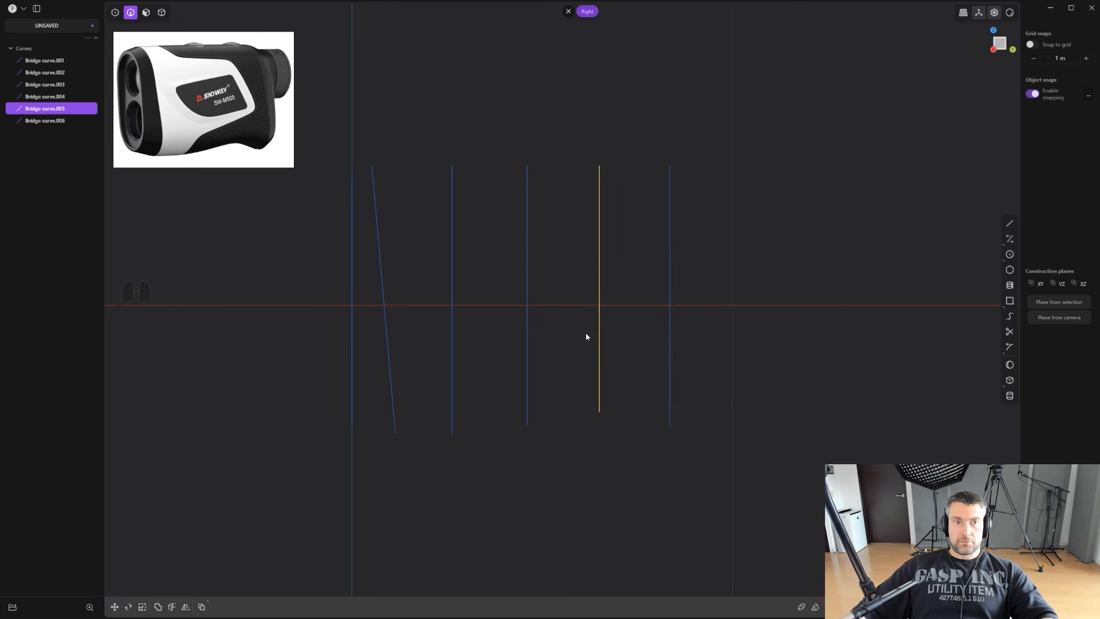
click(351, 299)
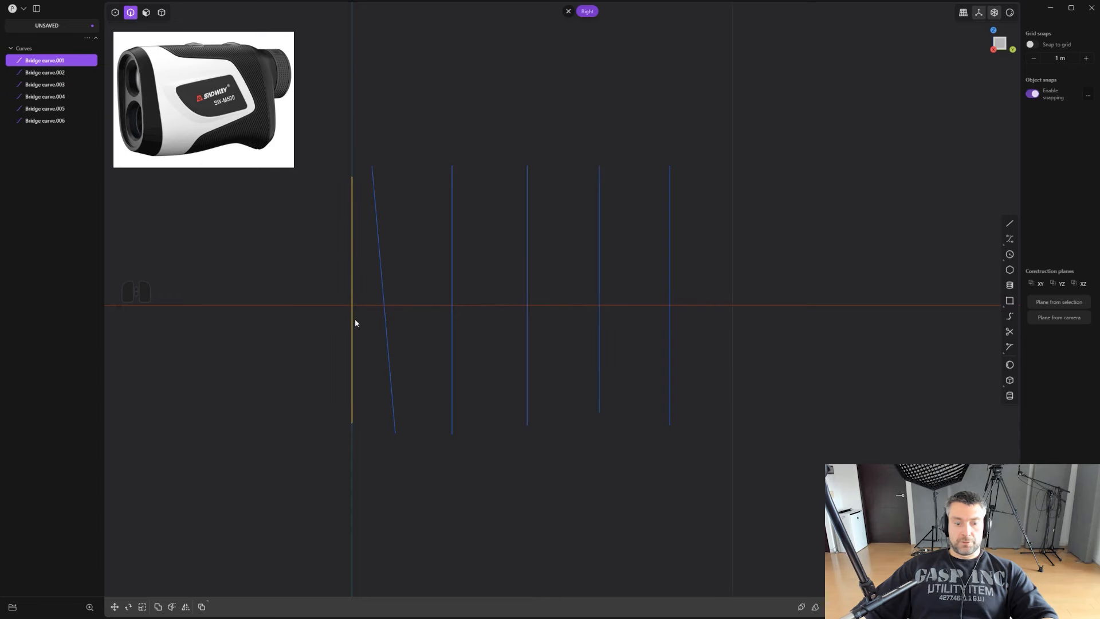
key(shift+d)
drag(389, 300, 818, 343)
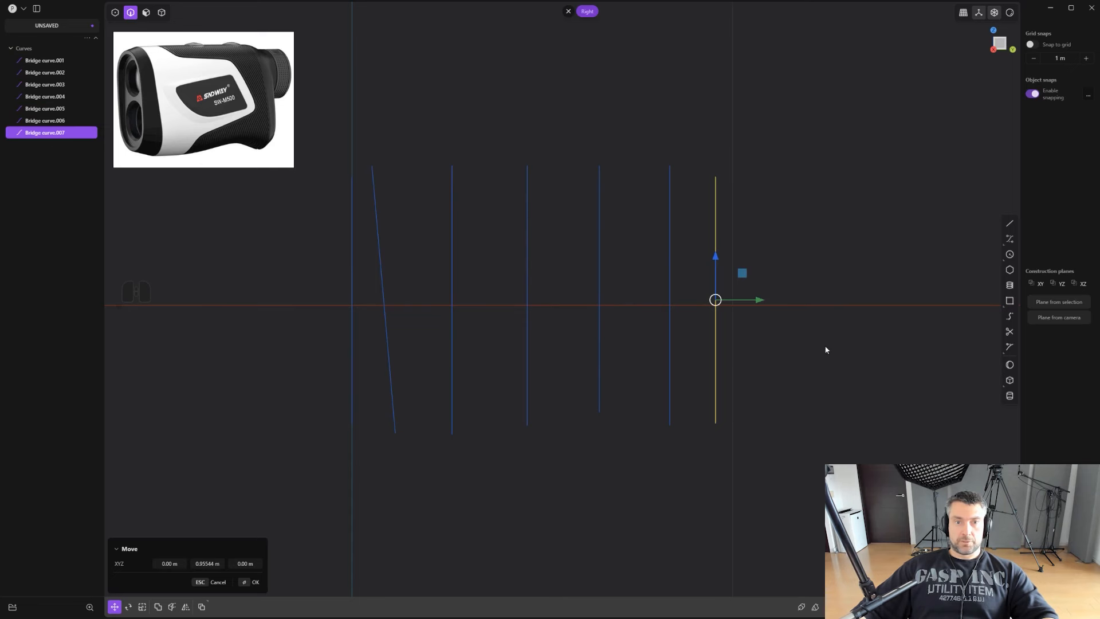
Scale the new end curve down uniformly and raise it along Z until its top is level with the first curve's top.
key(s)
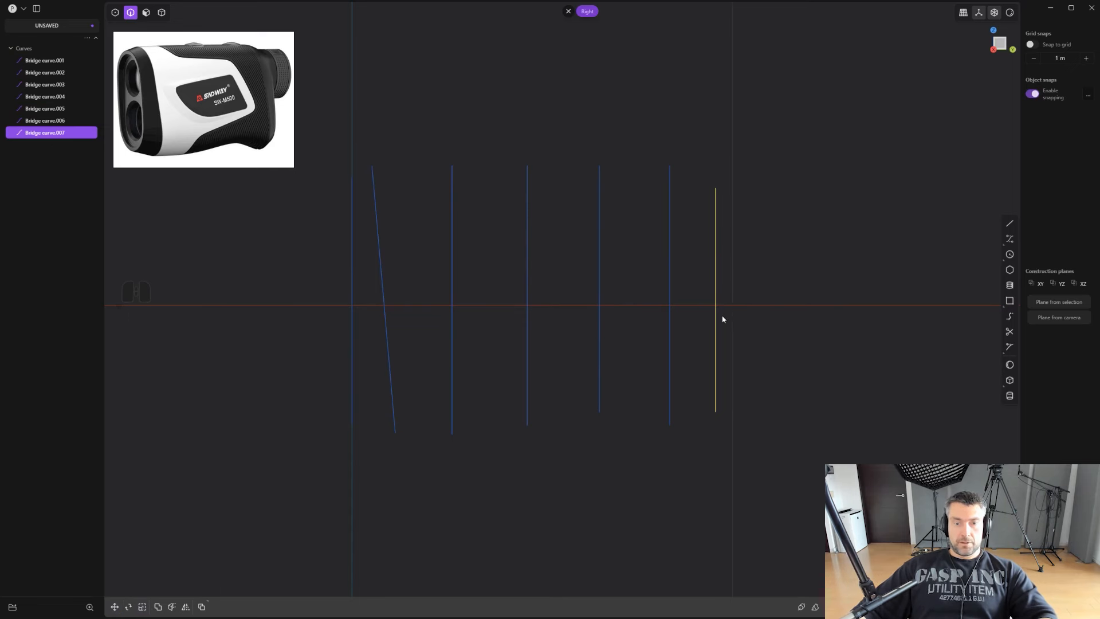
key(g)
drag(717, 263, 716, 245)
right_click(779, 294)
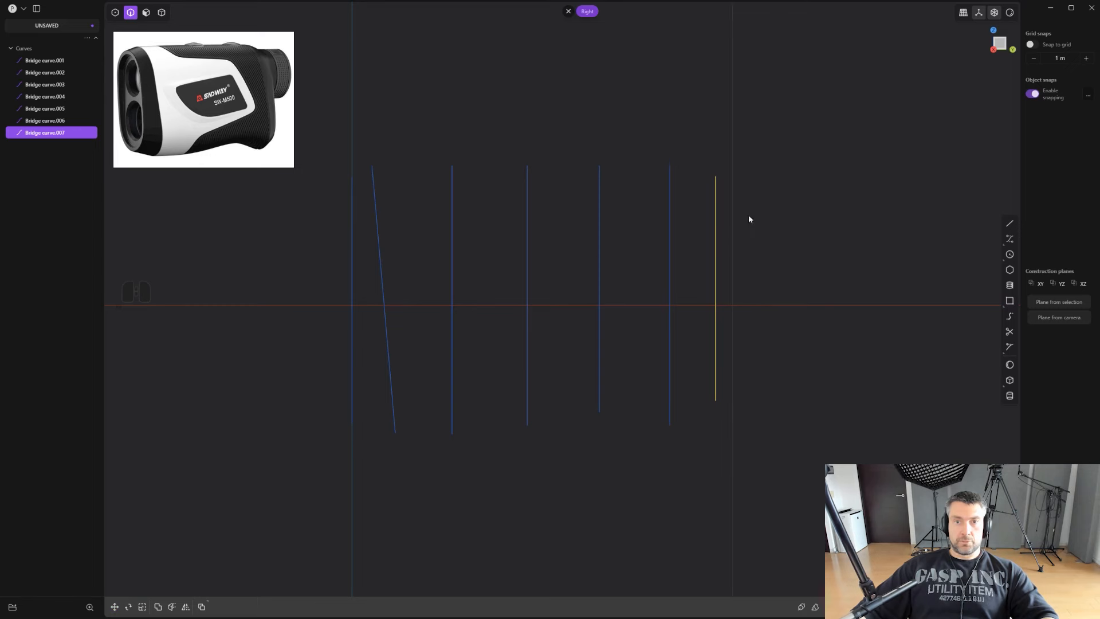
Select all seven outline curves and scale them along Y to about 0.8 to shorten the row.
shift+middle_drag(563, 249, 689, 290)
scroll(577, 280, down, 3)
shift+middle_drag(642, 338, 587, 327)
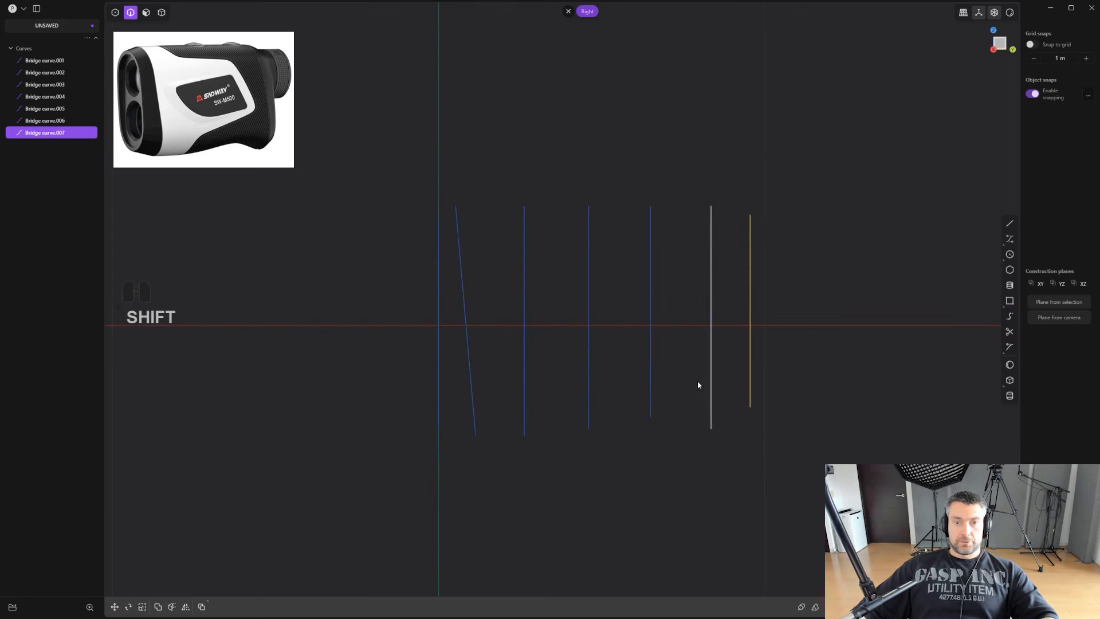
drag(867, 496, 370, 134)
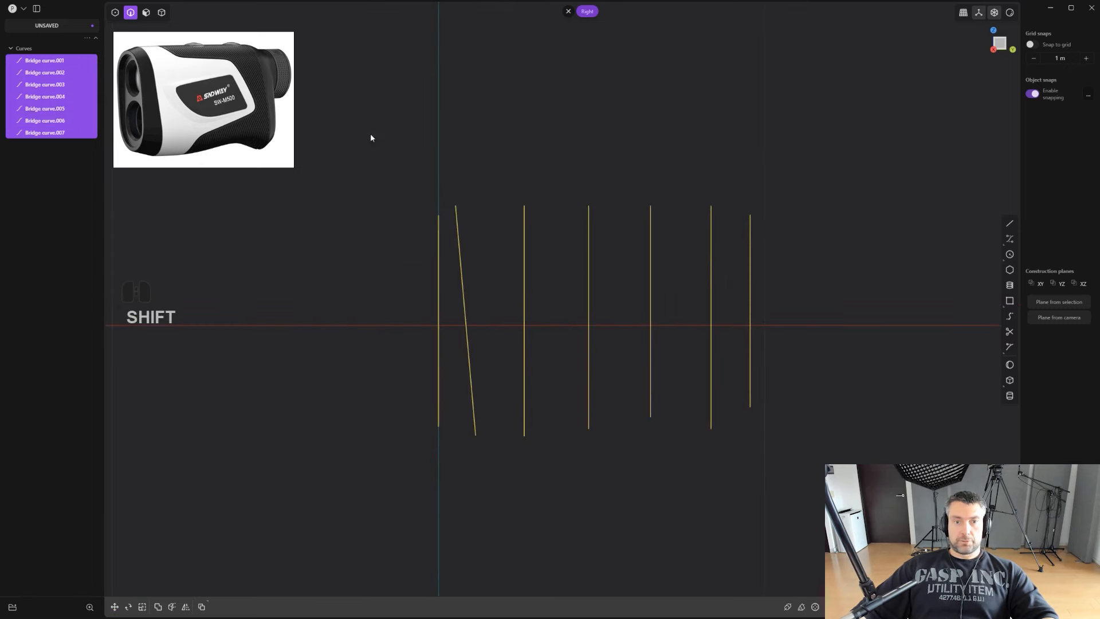
key(s)
key(y)
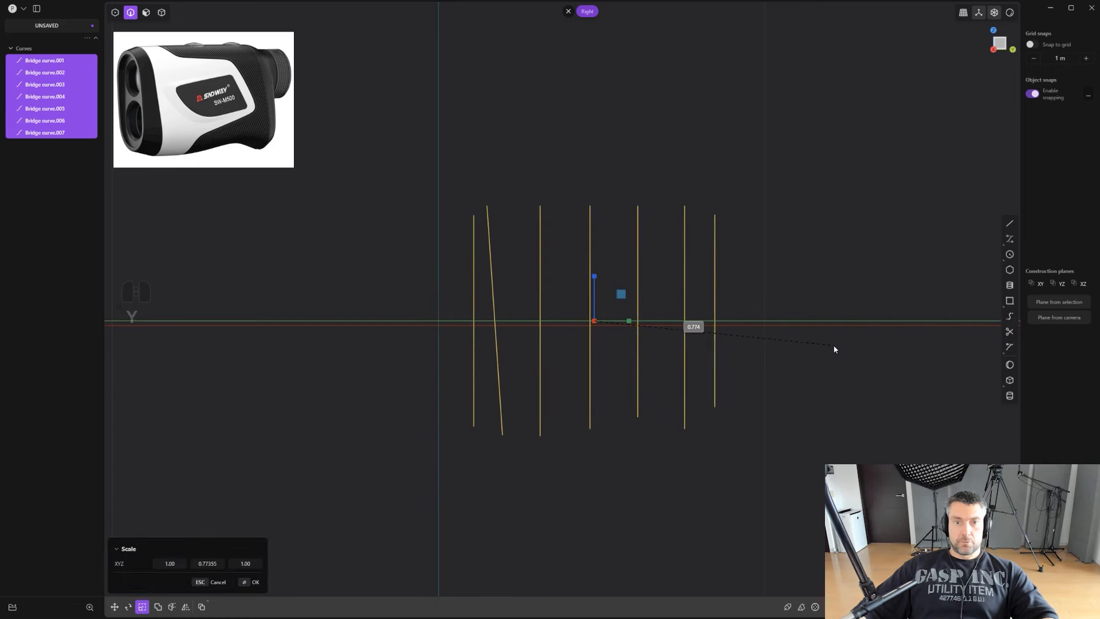
click(839, 345)
Select all seven outline curves in order from first to last and loft them into one surface.
middle_drag(550, 266, 576, 212)
scroll(619, 256, up, 3)
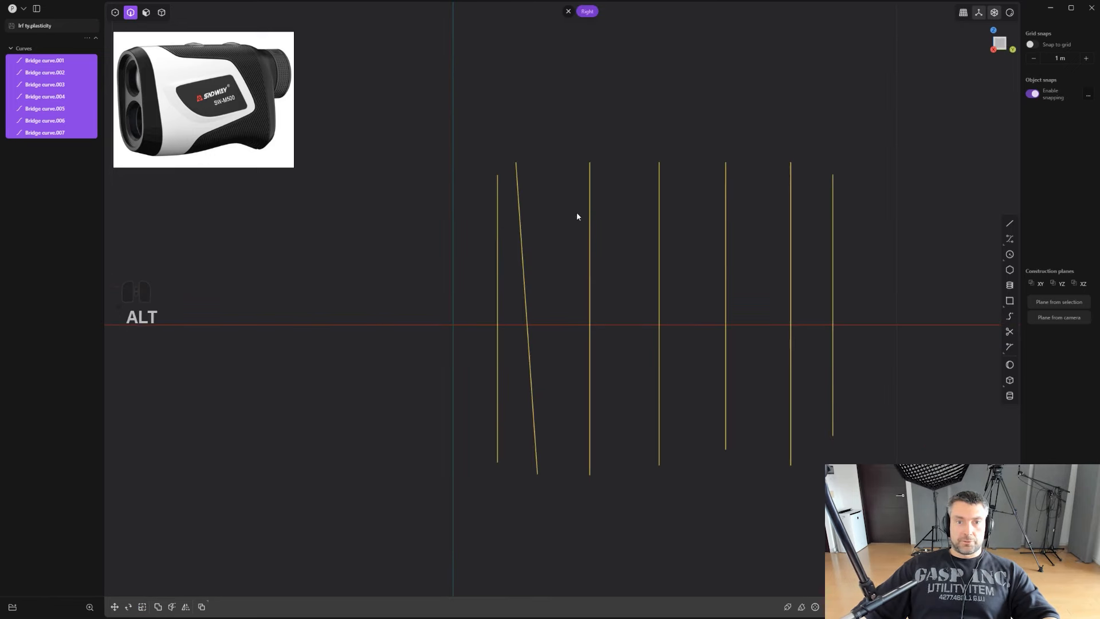
scroll(573, 268, down, 3)
shift+middle_drag(613, 262, 524, 268)
scroll(572, 267, up, 1)
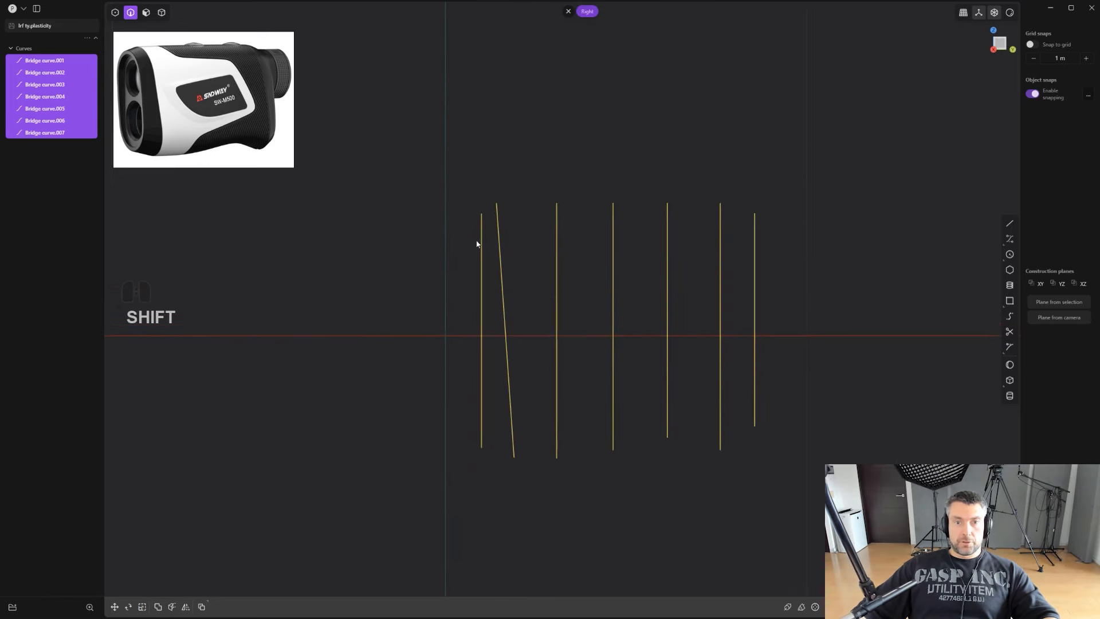
click(538, 195)
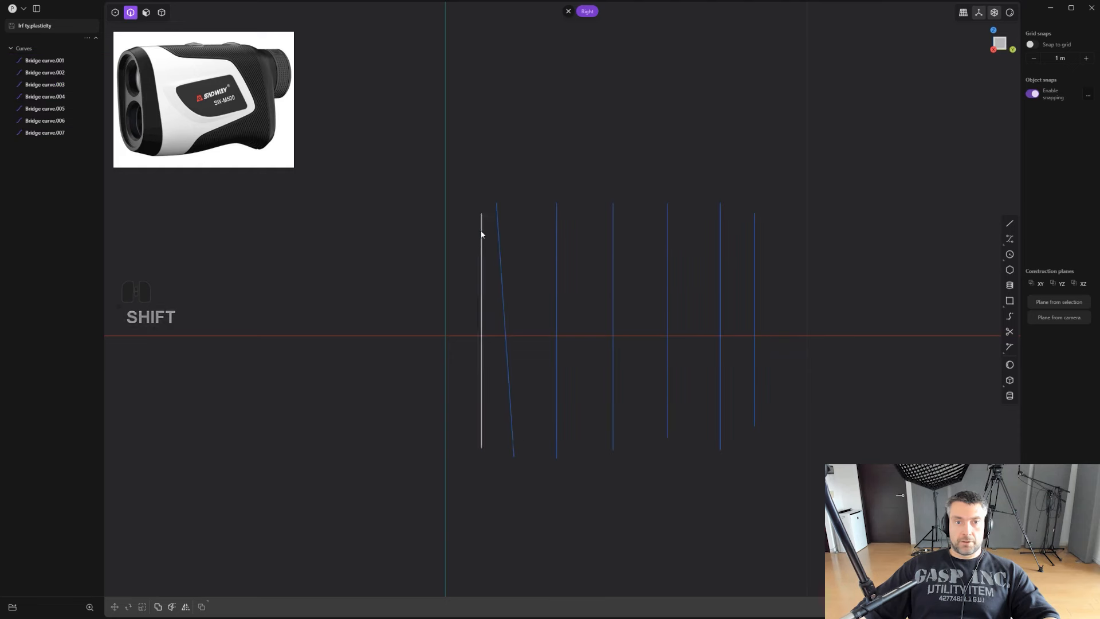
click(482, 225)
shift+click(501, 245)
shift+click(556, 251)
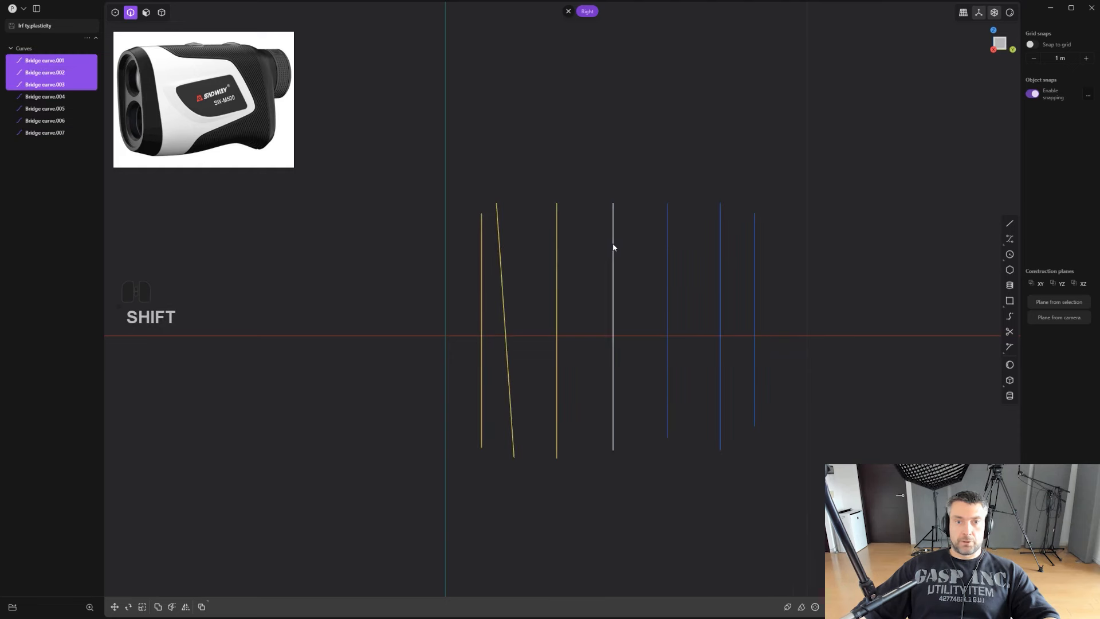
shift+click(613, 246)
shift+click(667, 243)
shift+click(720, 255)
shift+click(751, 260)
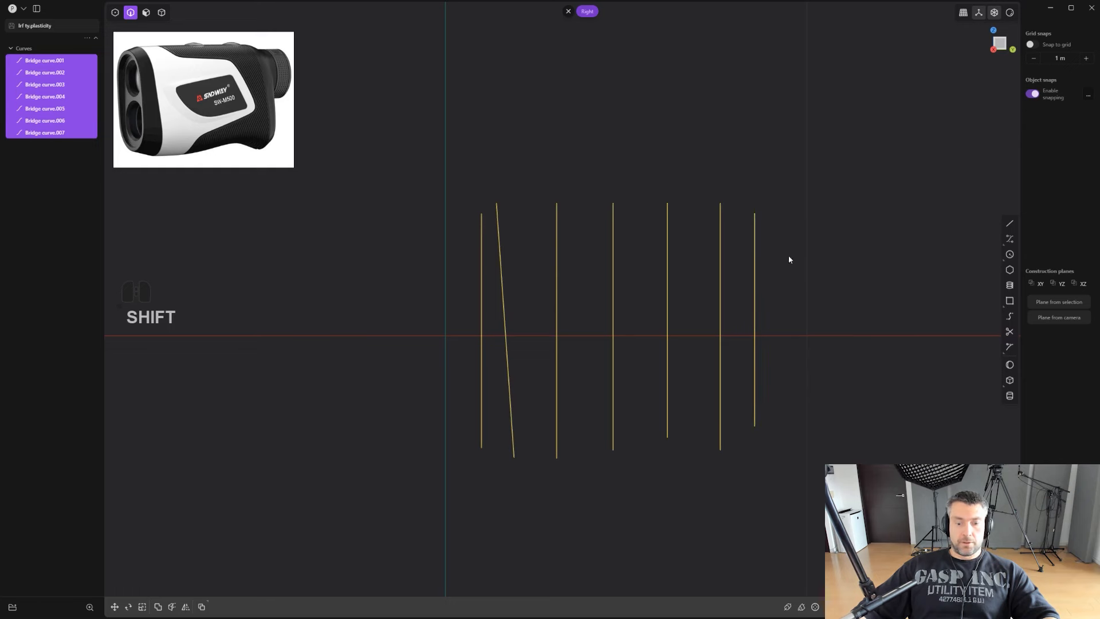
key(l)
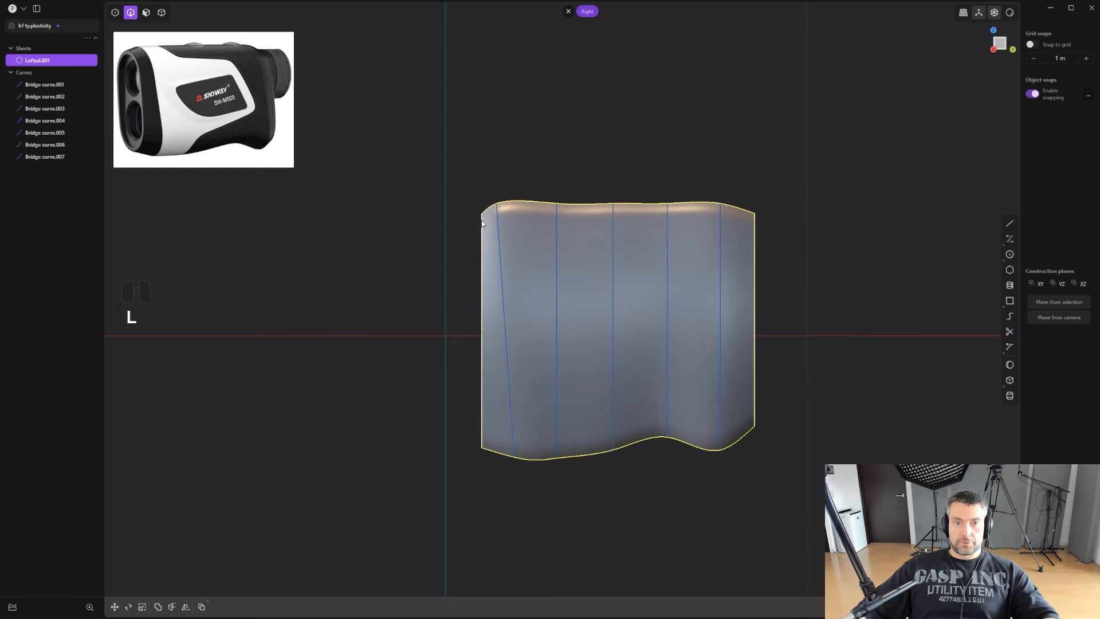
middle_drag(791, 203, 414, 205)
middle_drag(512, 187, 548, 166)
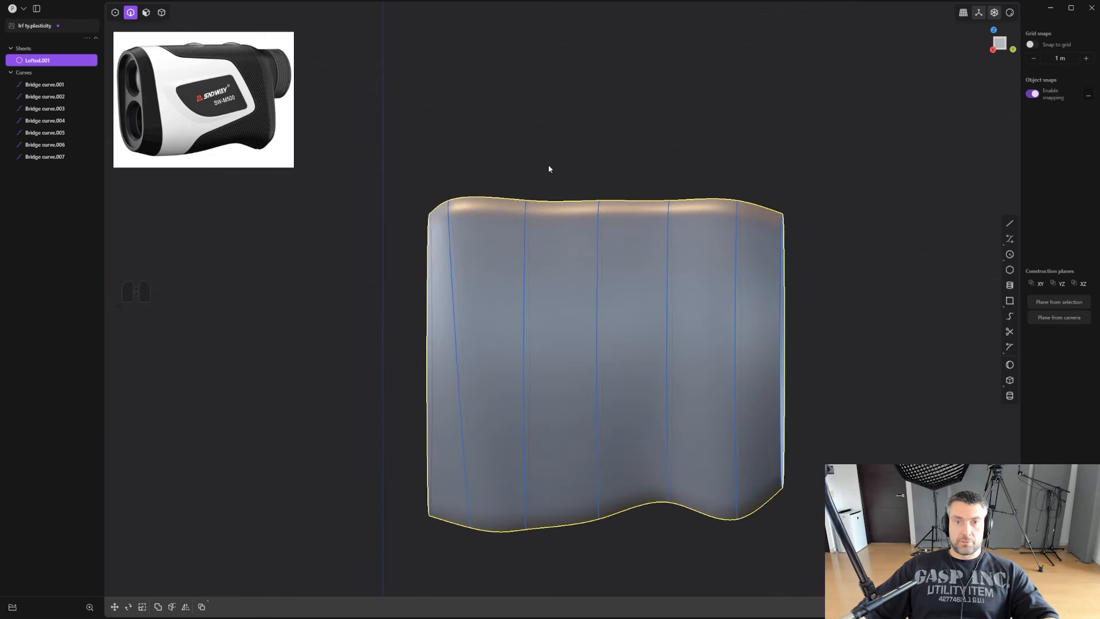
Undo the loft through all seven outline curves and clear the selection.
key(ctrl+z)
middle_drag(645, 191, 689, 179)
scroll(675, 165, up, 2)
click(674, 165)
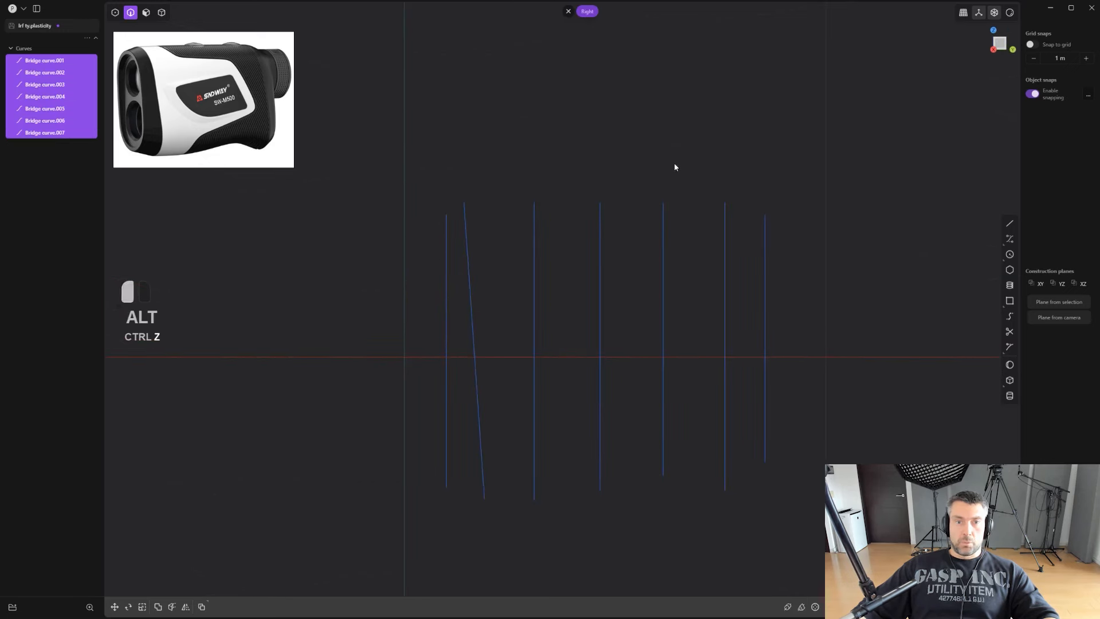
Select the five inner outline curves, leaving out the first and last ones, and try the Loft command on them.
scroll(621, 164, up, 2)
shift+middle_drag(618, 164, 609, 123)
click(444, 269)
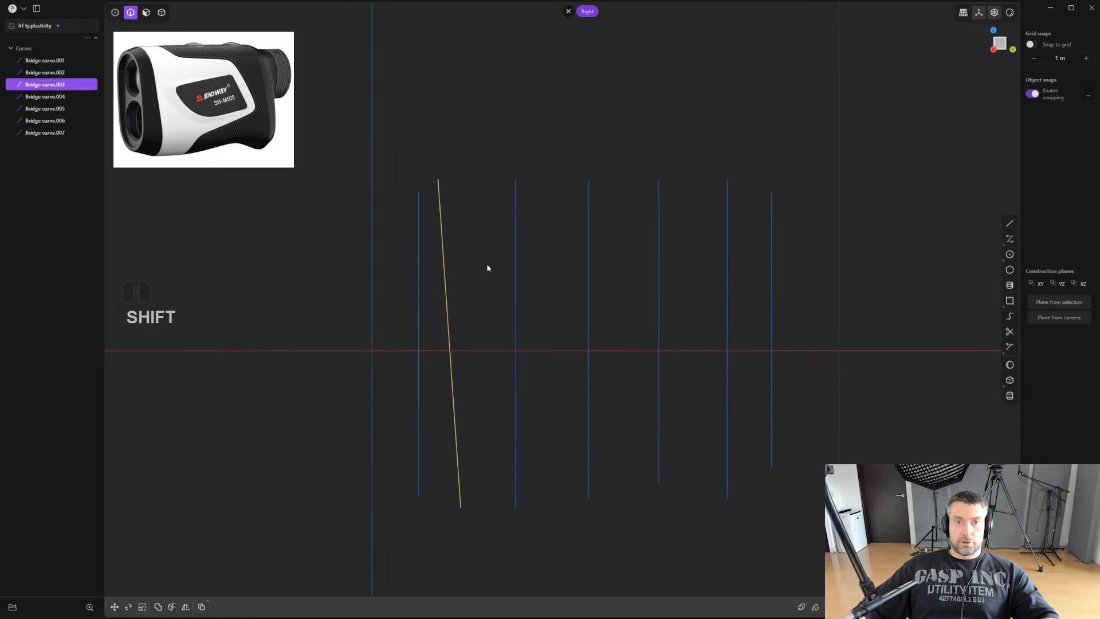
click(515, 267)
shift+click(588, 271)
shift+click(659, 274)
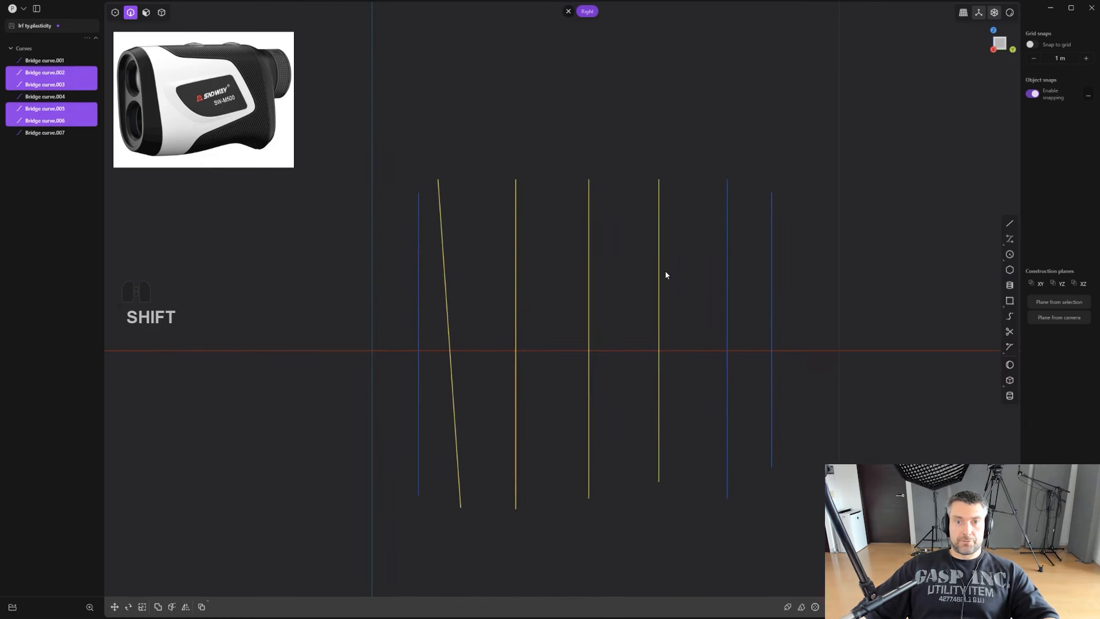
shift+click(726, 278)
key(l)
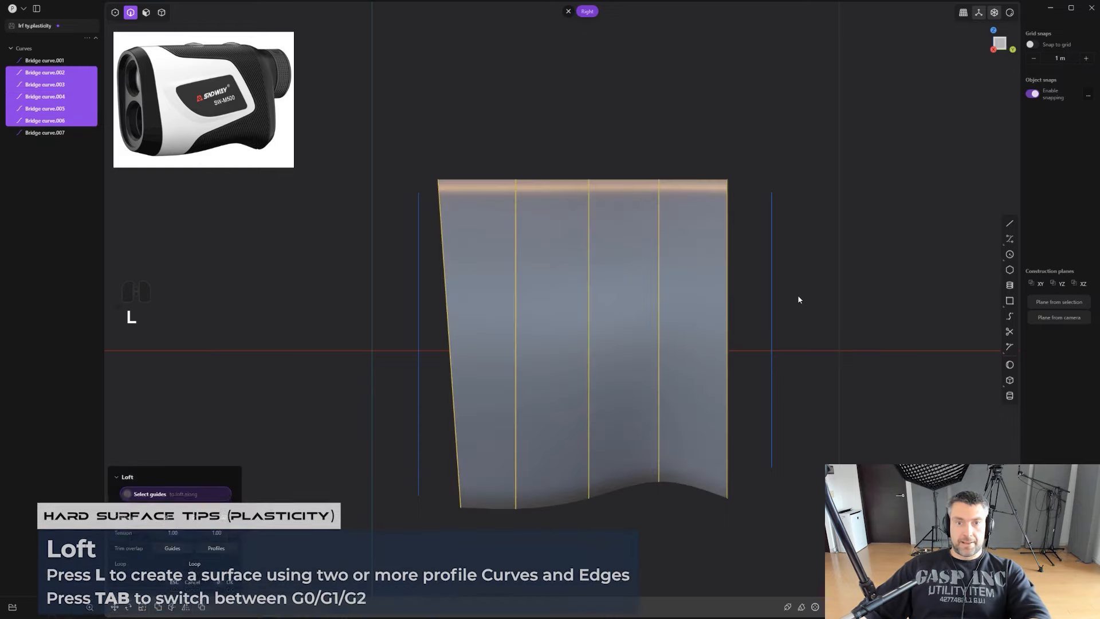
middle_drag(797, 294, 582, 277)
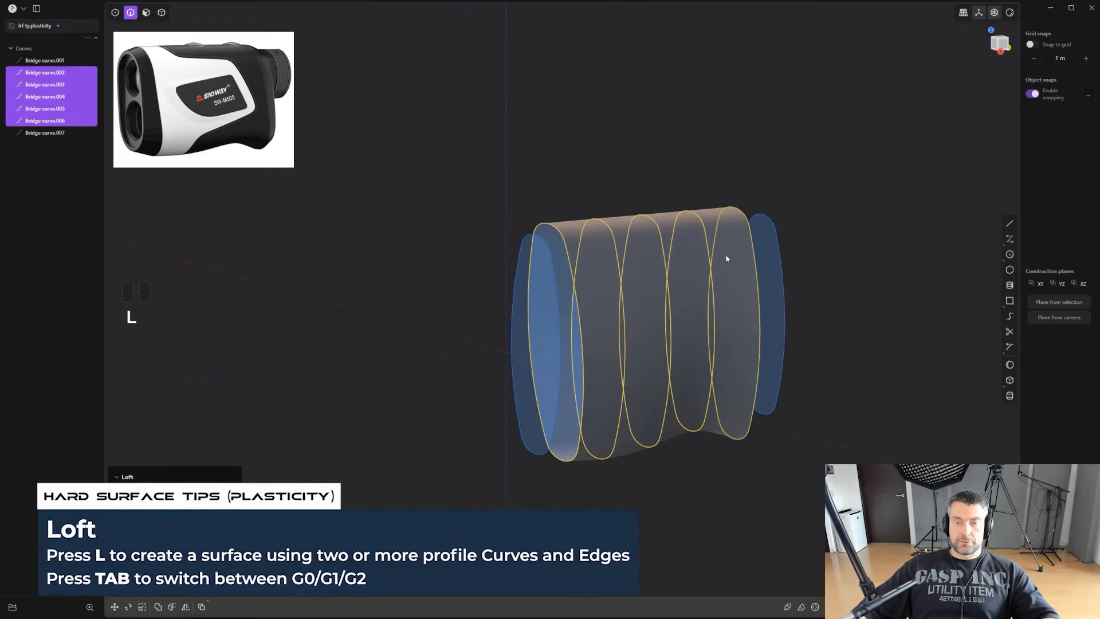
middle_drag(747, 255, 855, 346)
key(ctrl+z)
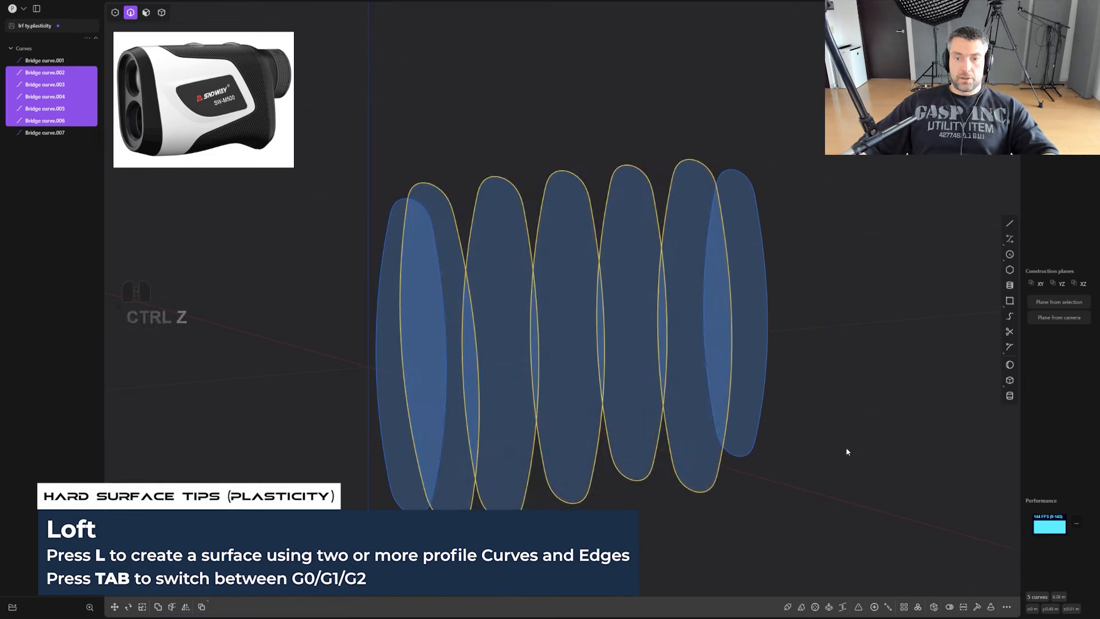
Loft the five selected inner curves into a surface and search the command palette for "loft".
click(843, 606)
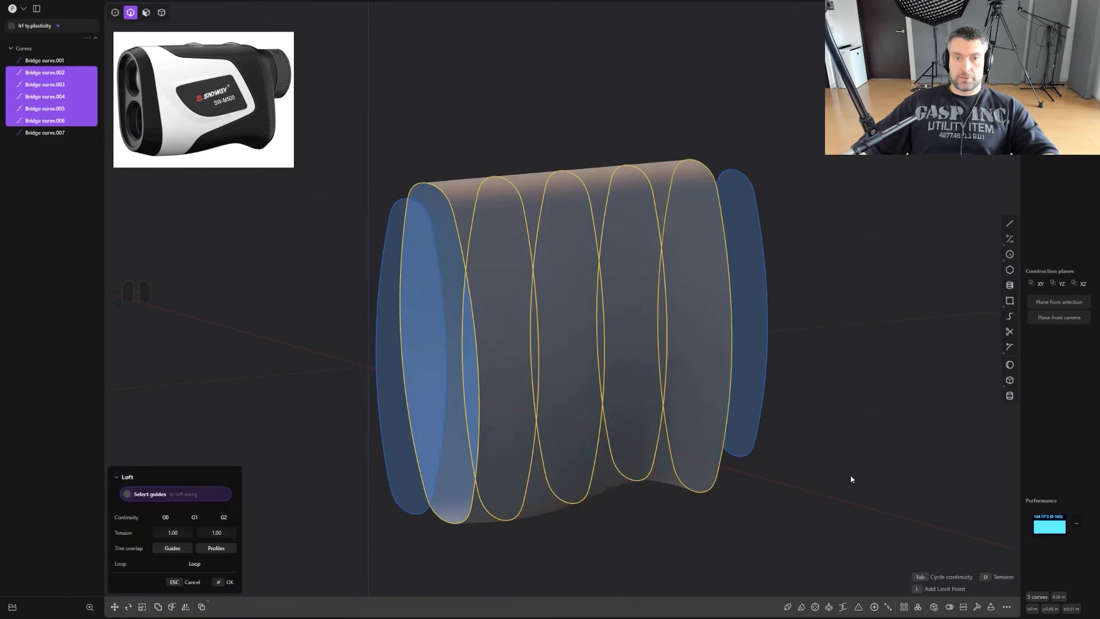
shift+middle_drag(850, 405, 781, 347)
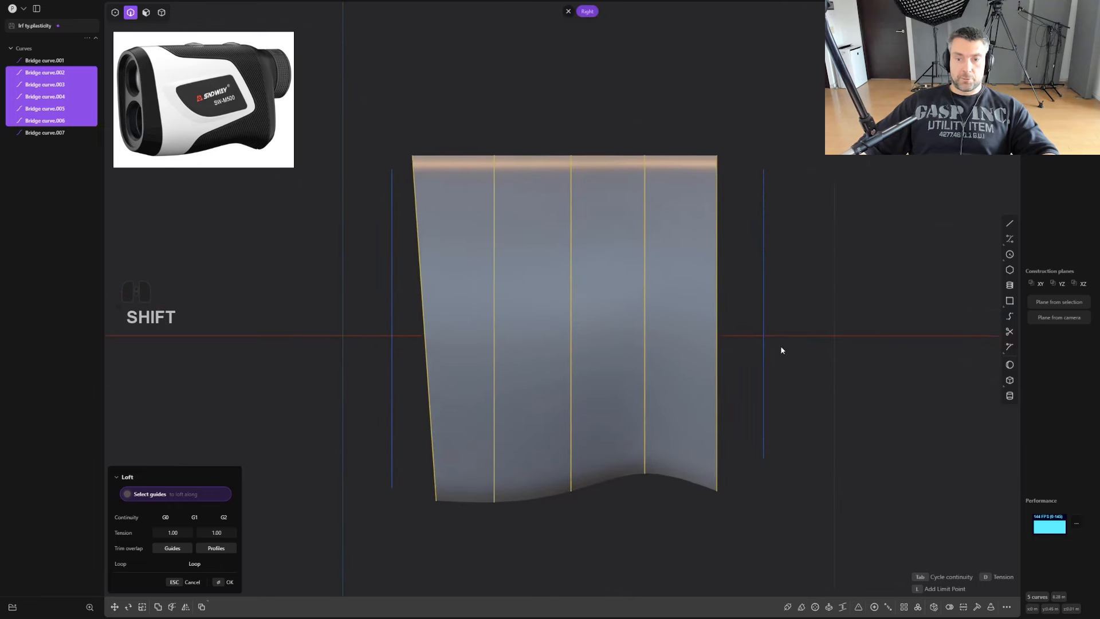
scroll(780, 347, down, 1)
click(862, 375)
text(f)
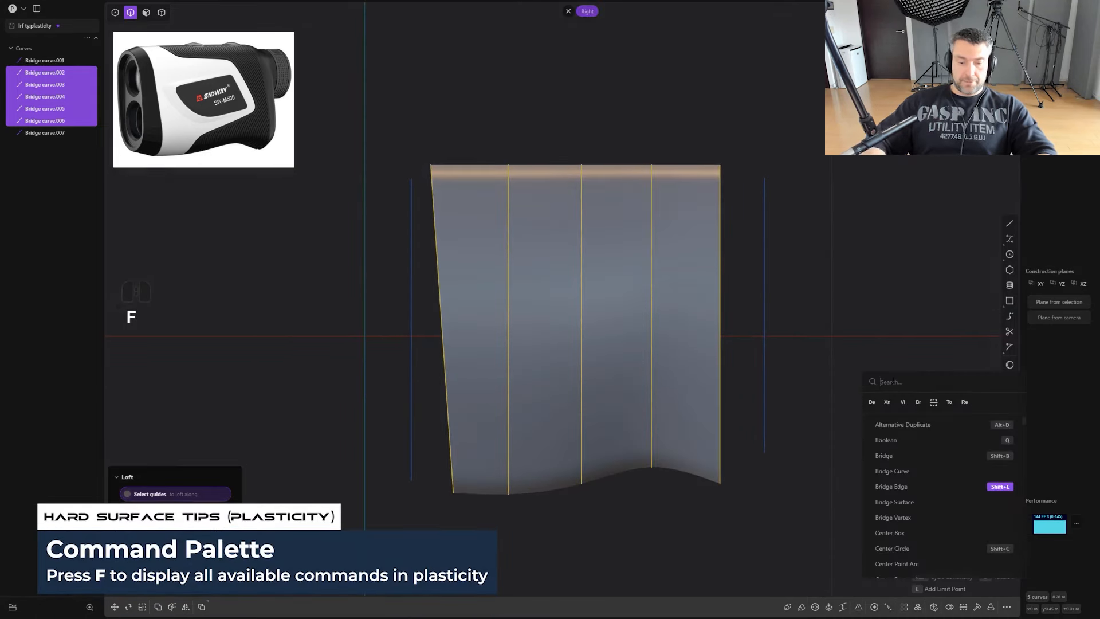
text(loft)
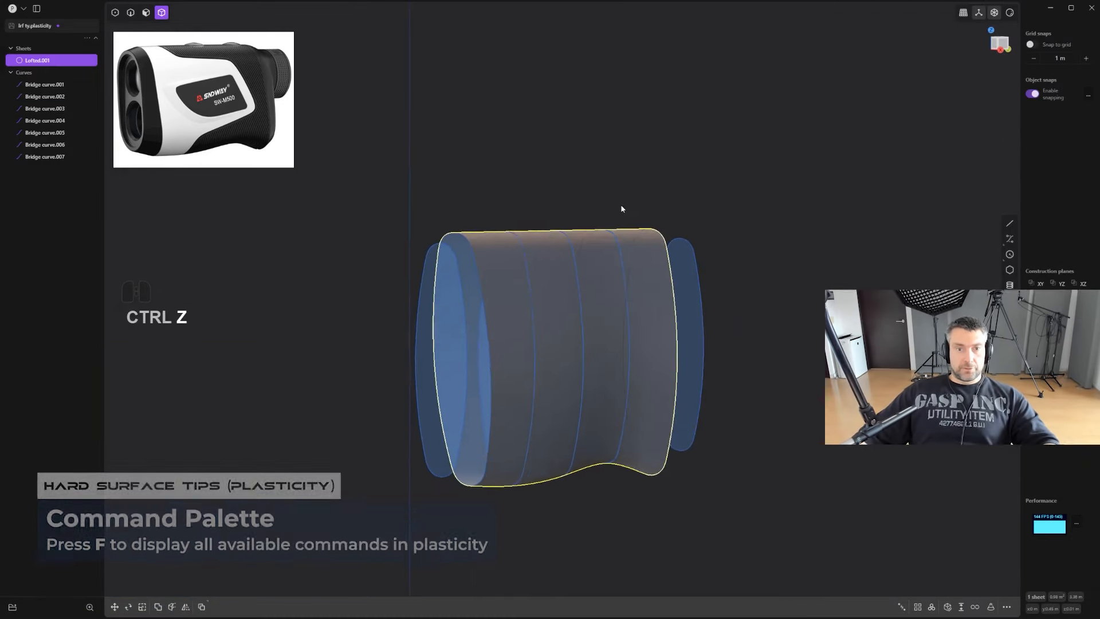
shift+middle_drag(621, 205, 657, 158)
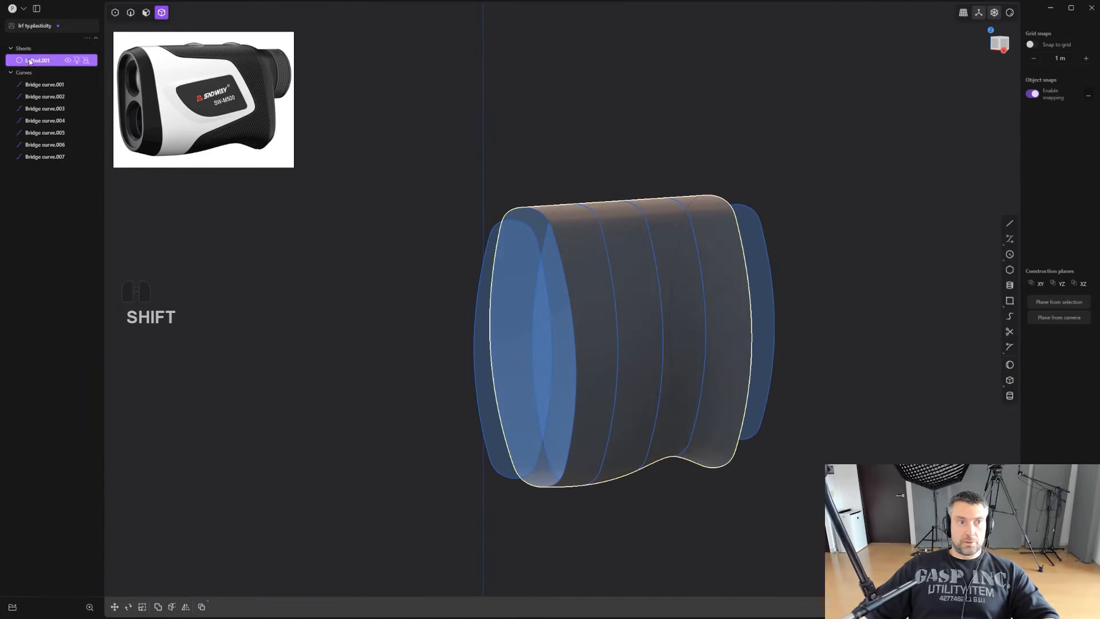
Move the lofted sheet away from the outline curves to check that it is separate, and undo the move.
middle_drag(595, 206, 642, 207)
scroll(640, 214, down, 2)
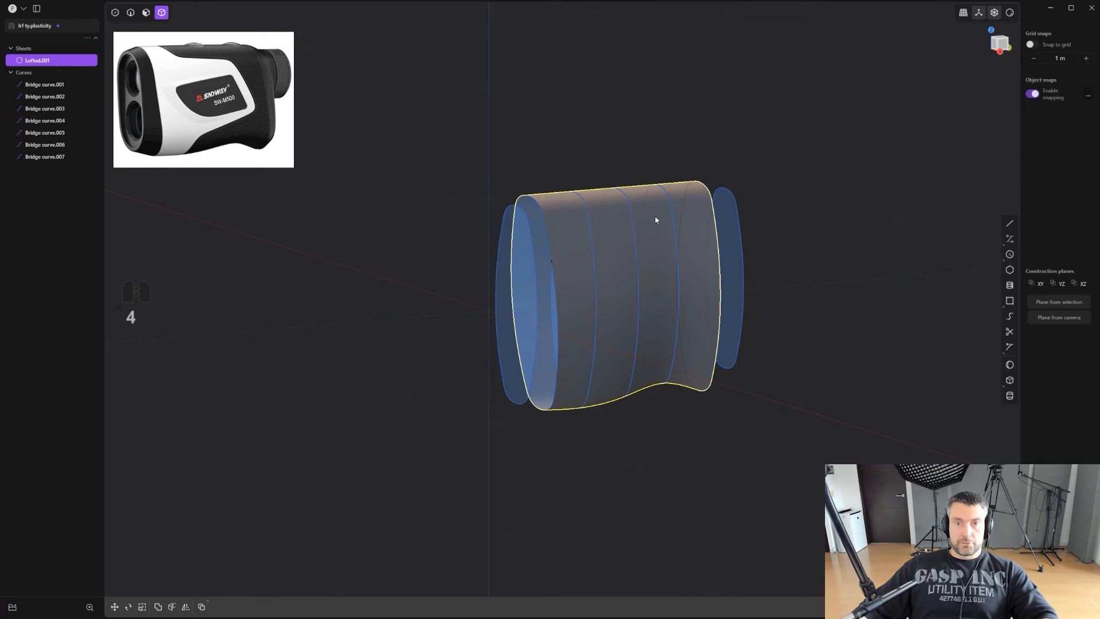
click(657, 219)
scroll(679, 297, down, 1)
key(g)
key(g)
click(640, 252)
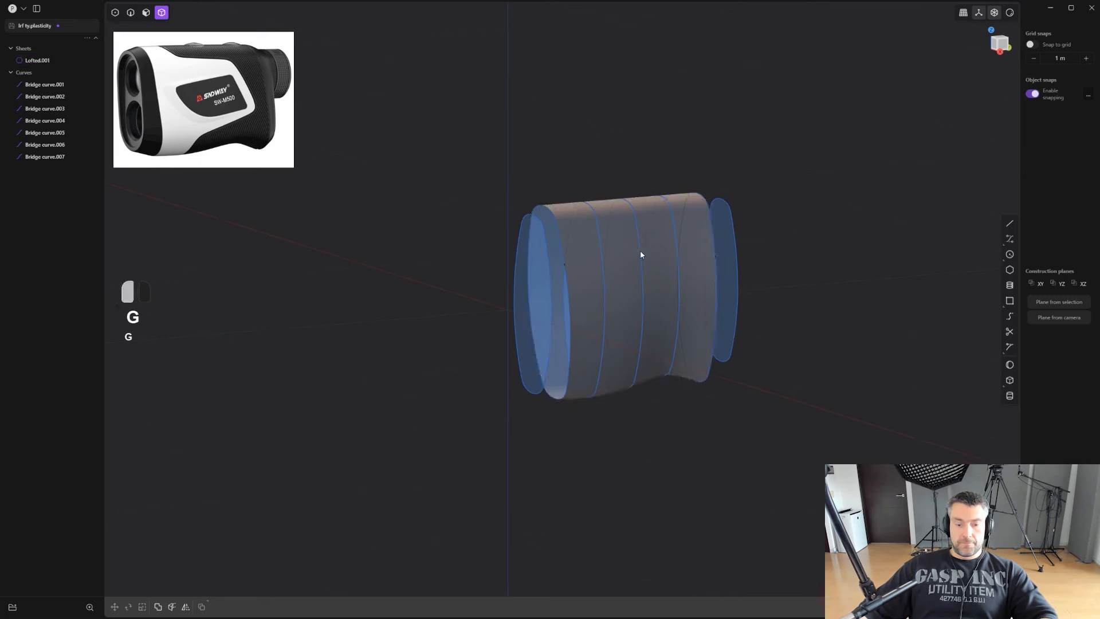
key(g)
key(g)
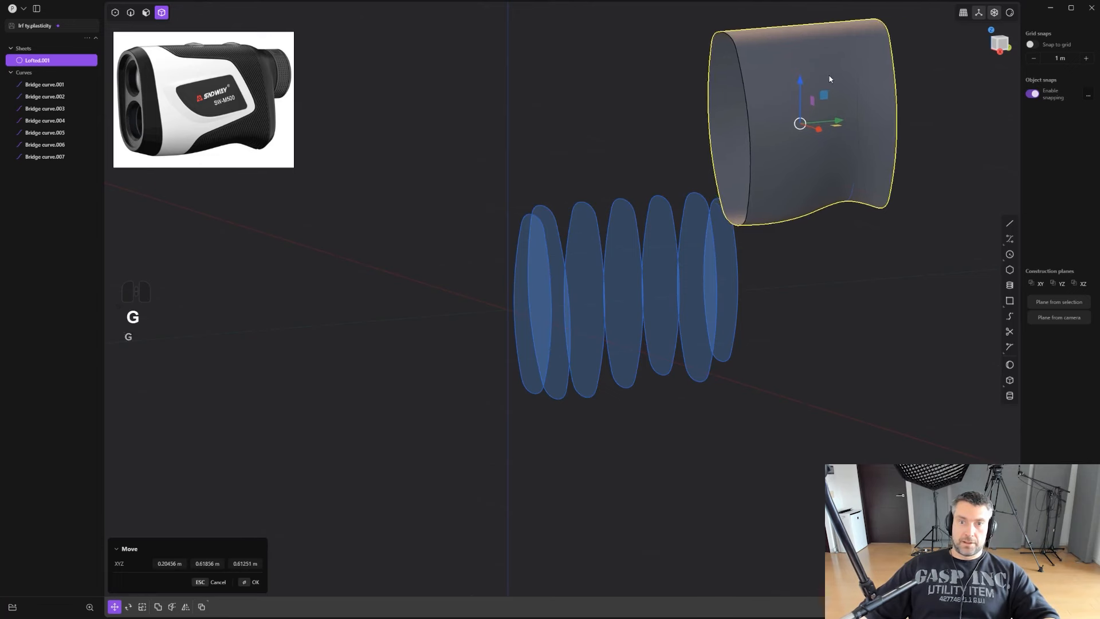
key(ctrl+z)
middle_drag(829, 79, 658, 184)
scroll(658, 184, up, 4)
shift+middle_drag(488, 173, 557, 254)
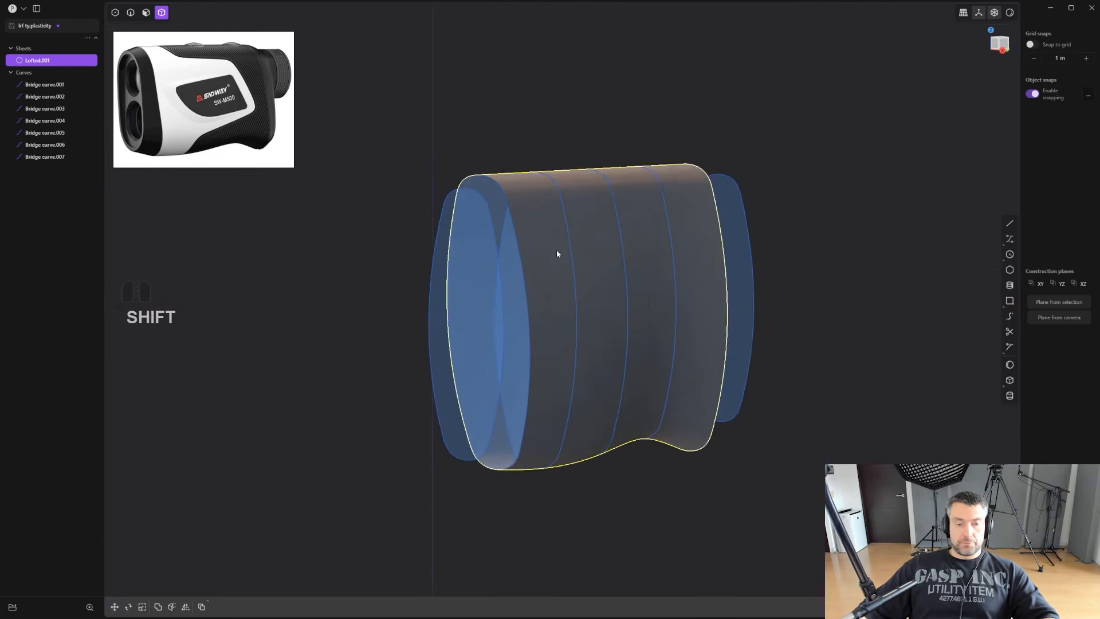
Select the five inner outline curves used for the loft and group them.
scroll(557, 254, up, 1)
key(2)
click(522, 294)
shift+click(579, 288)
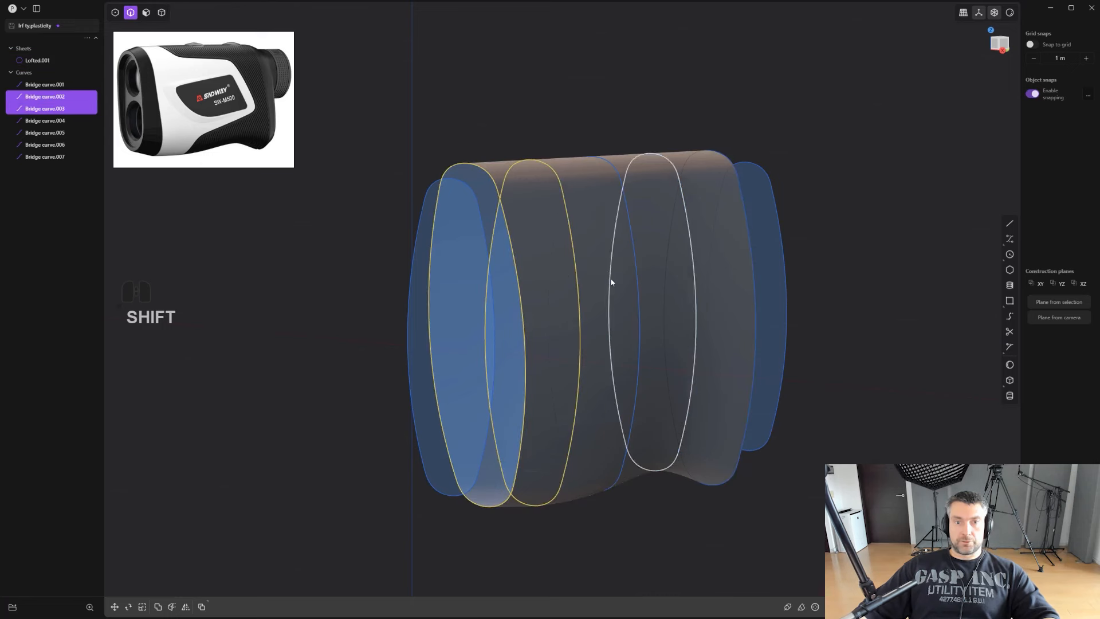
shift+click(636, 285)
shift+click(687, 284)
shift+click(755, 288)
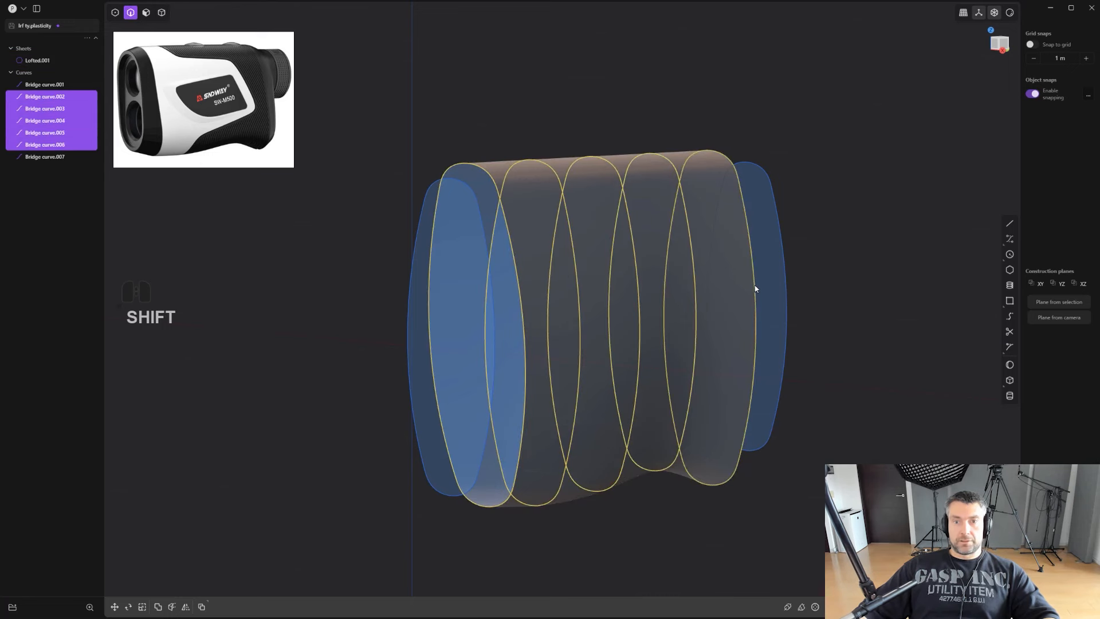
middle_drag(755, 288, 641, 304)
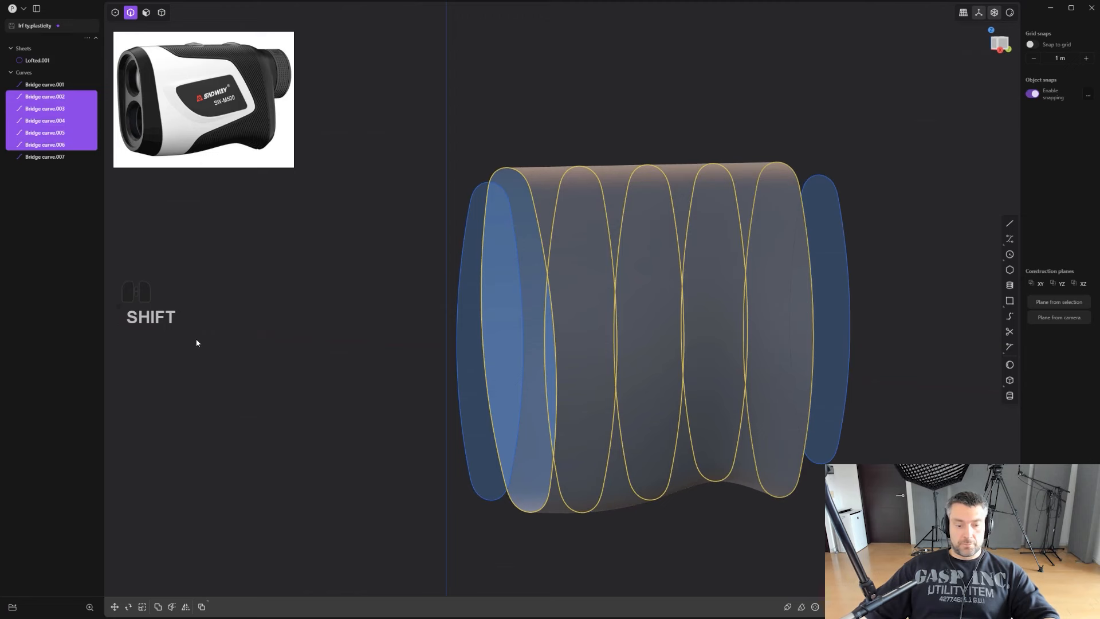
key(ctrl+g)
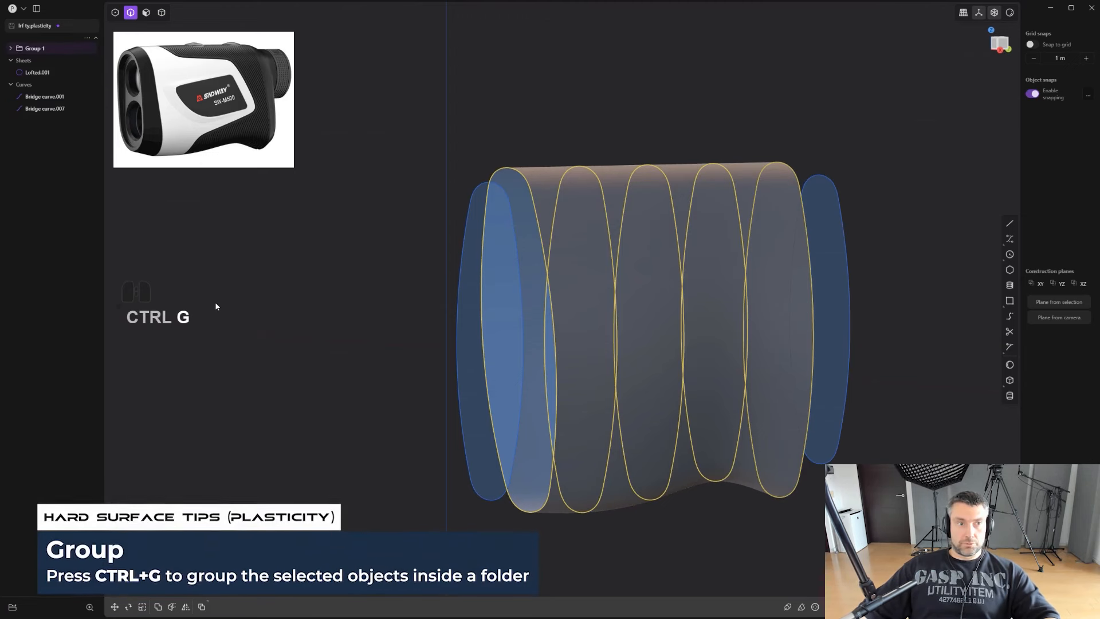
Rename the new group "main shape curves" and hide it.
click(41, 49)
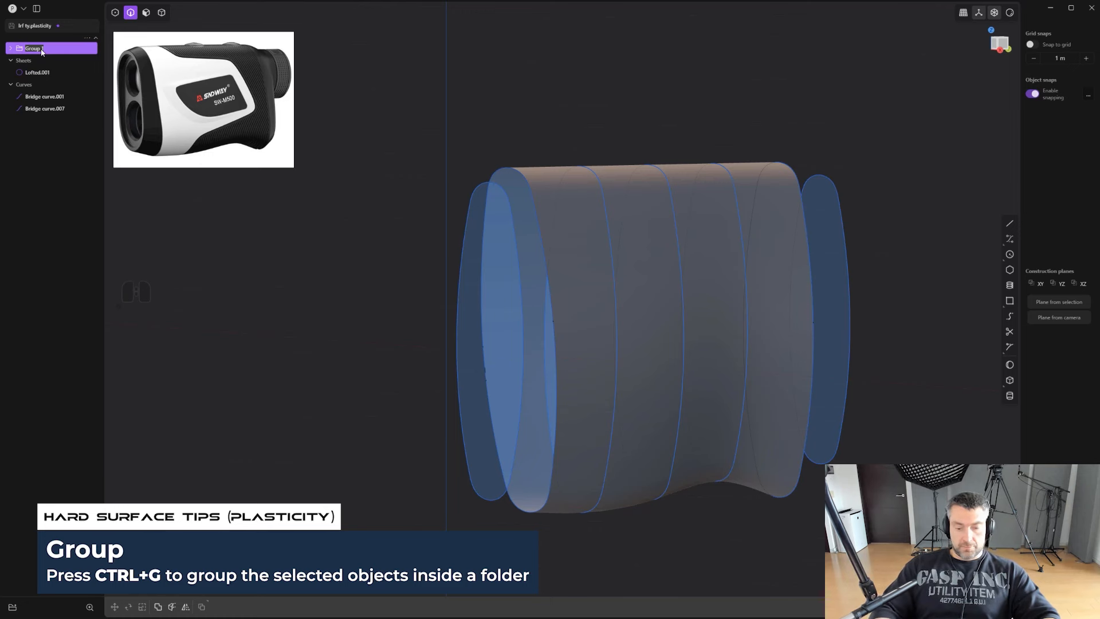
text(main shape curves)
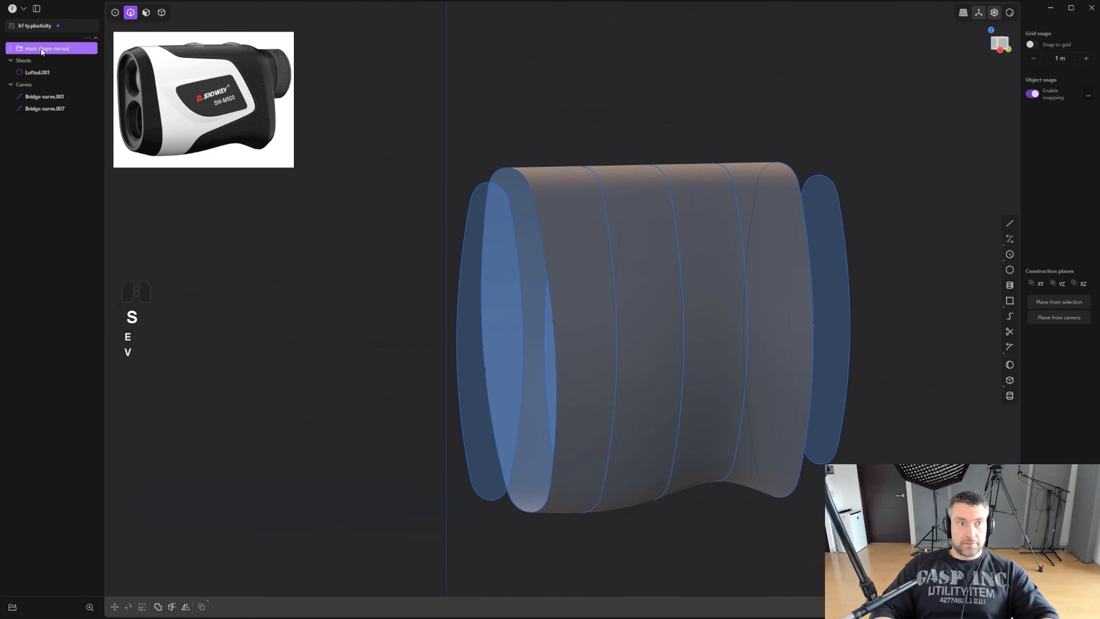
key(Return)
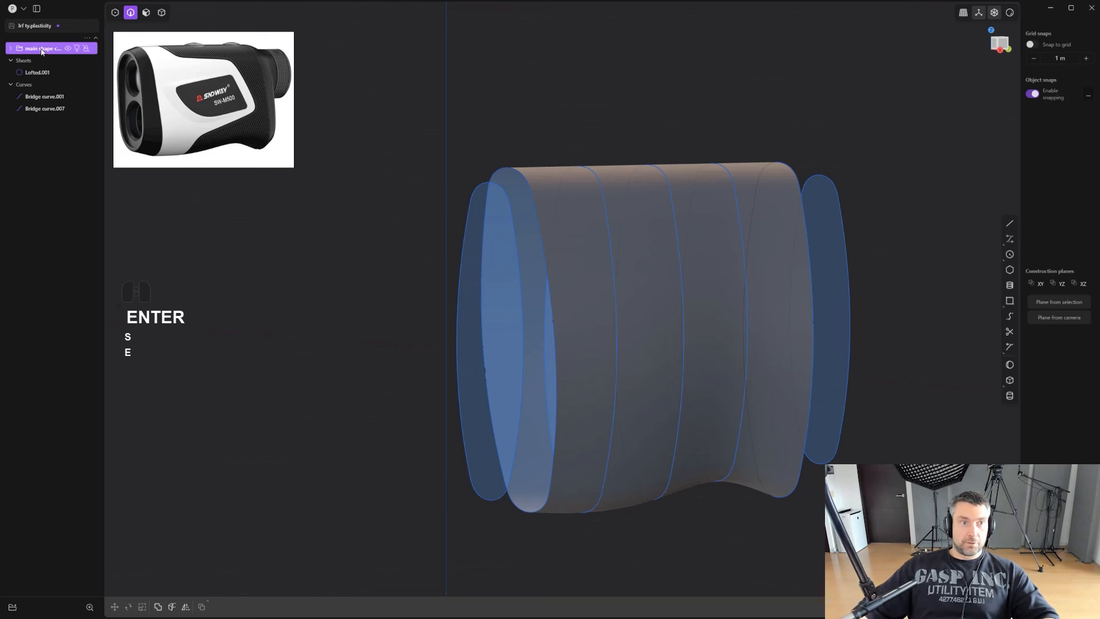
click(68, 48)
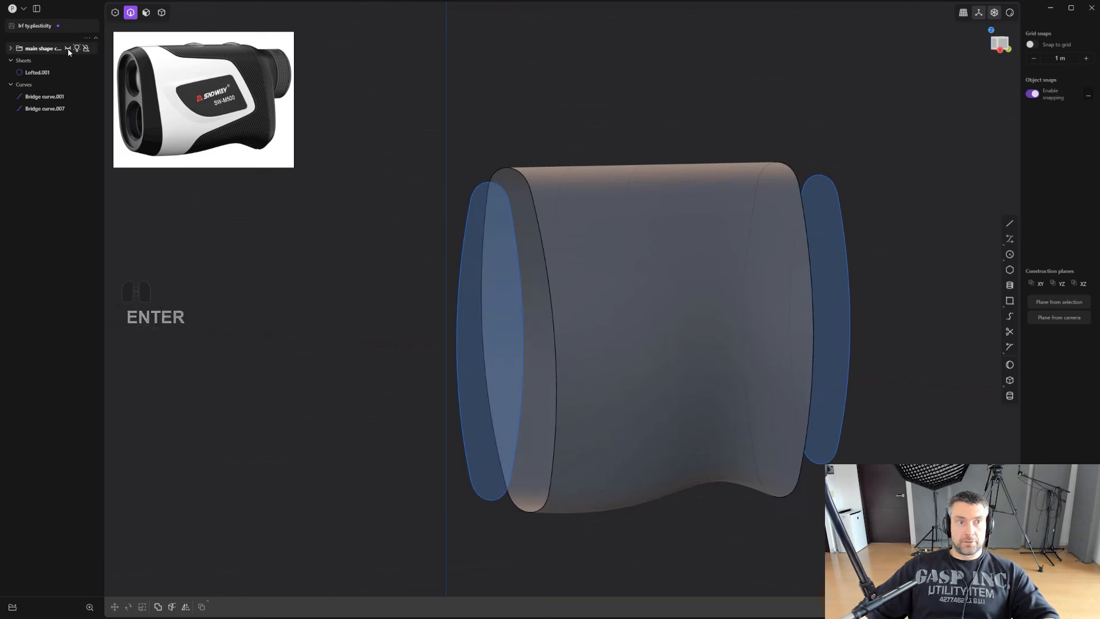
Examine how the front rim of the lofted sheet is divided by selecting its individual side and top edge segments.
alt+middle_drag(633, 233, 715, 288)
scroll(540, 238, down, 1)
scroll(715, 287, up, 3)
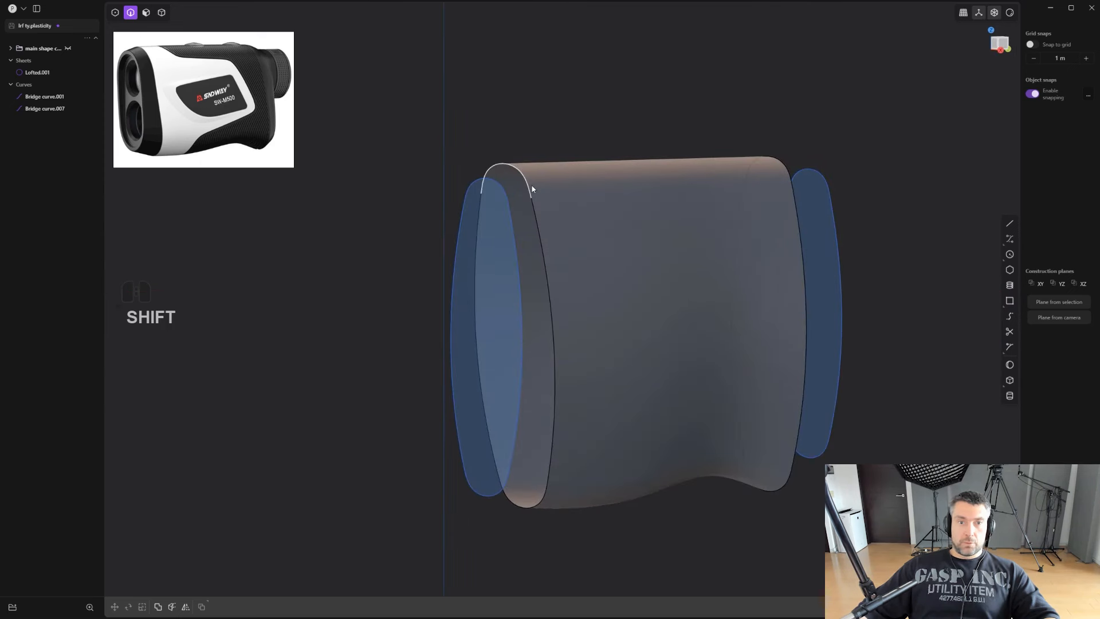
shift+middle_drag(540, 189, 587, 216)
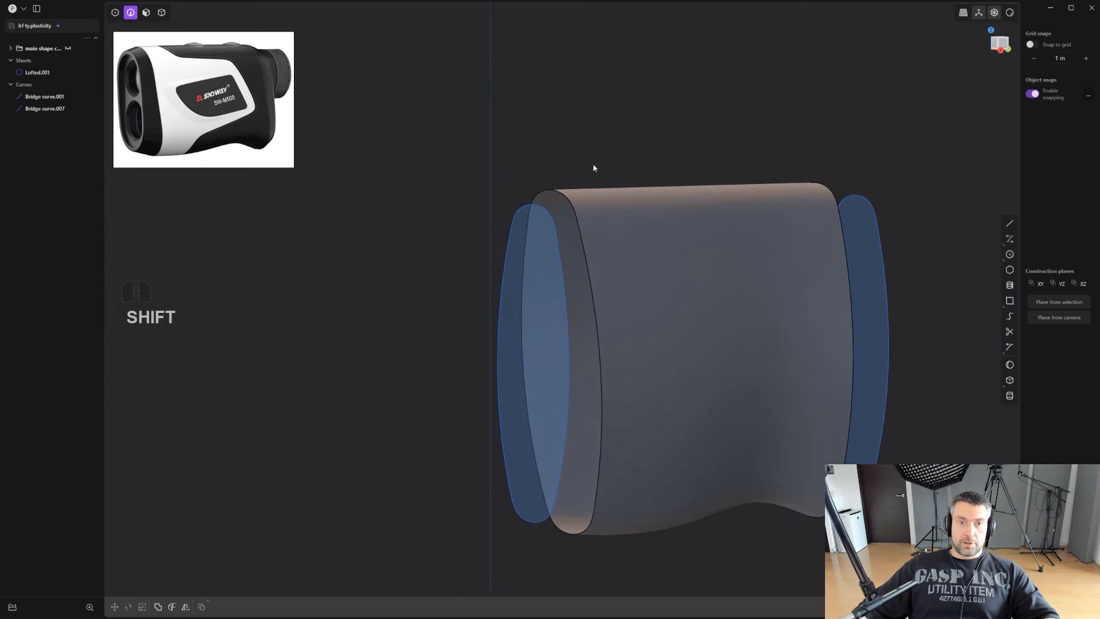
shift+click(559, 238)
click(577, 239)
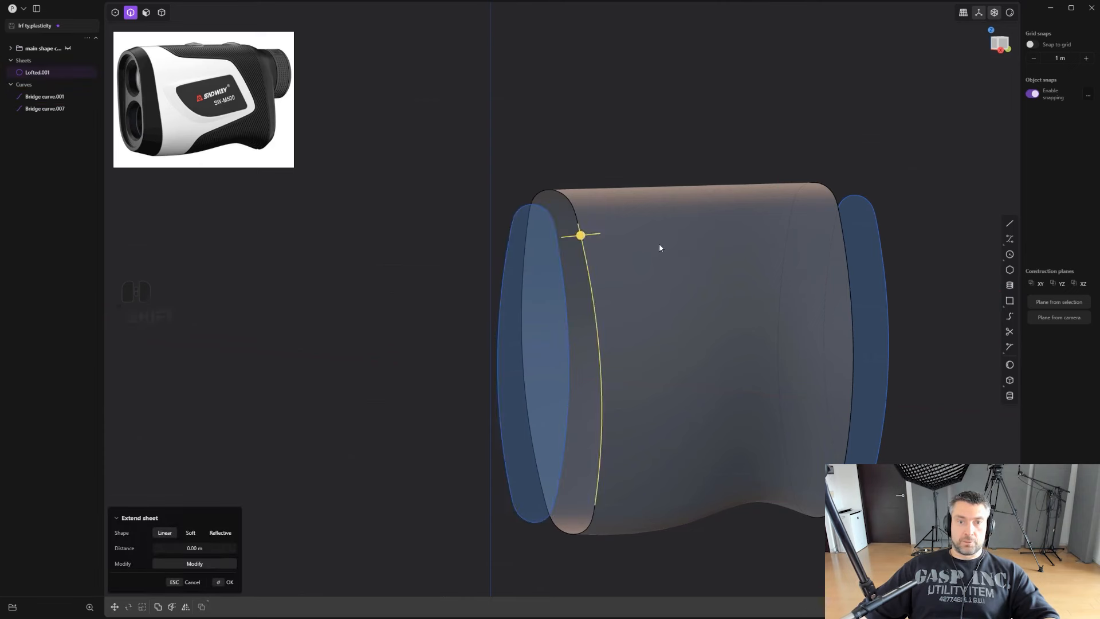
shift+middle_drag(625, 249, 609, 239)
scroll(609, 238, up, 1)
click(558, 210)
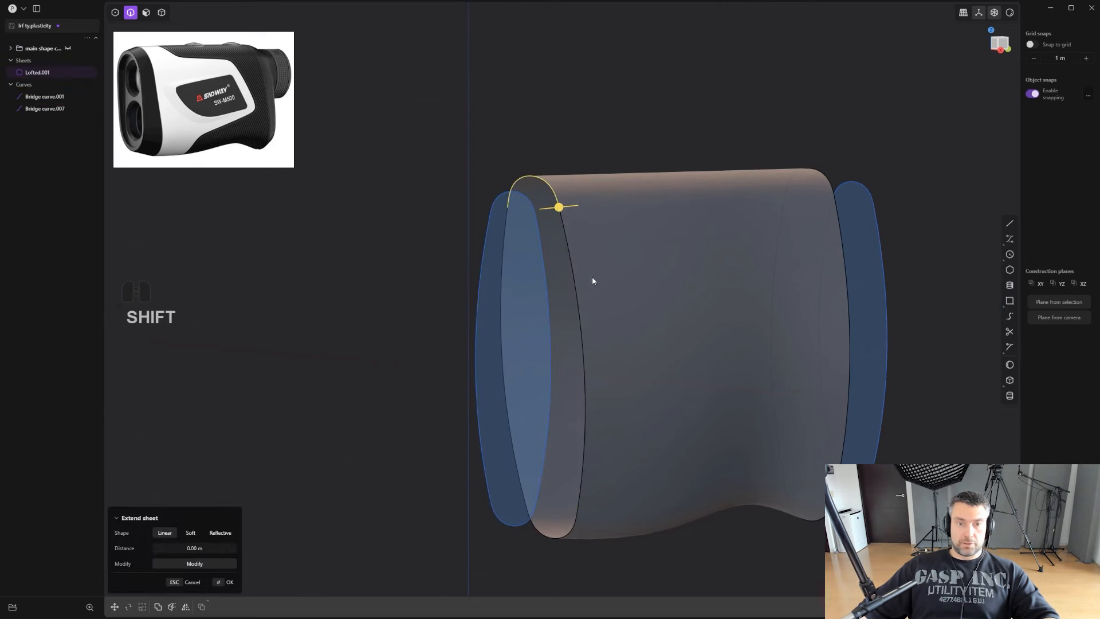
middle_drag(570, 500, 672, 342)
key(x)
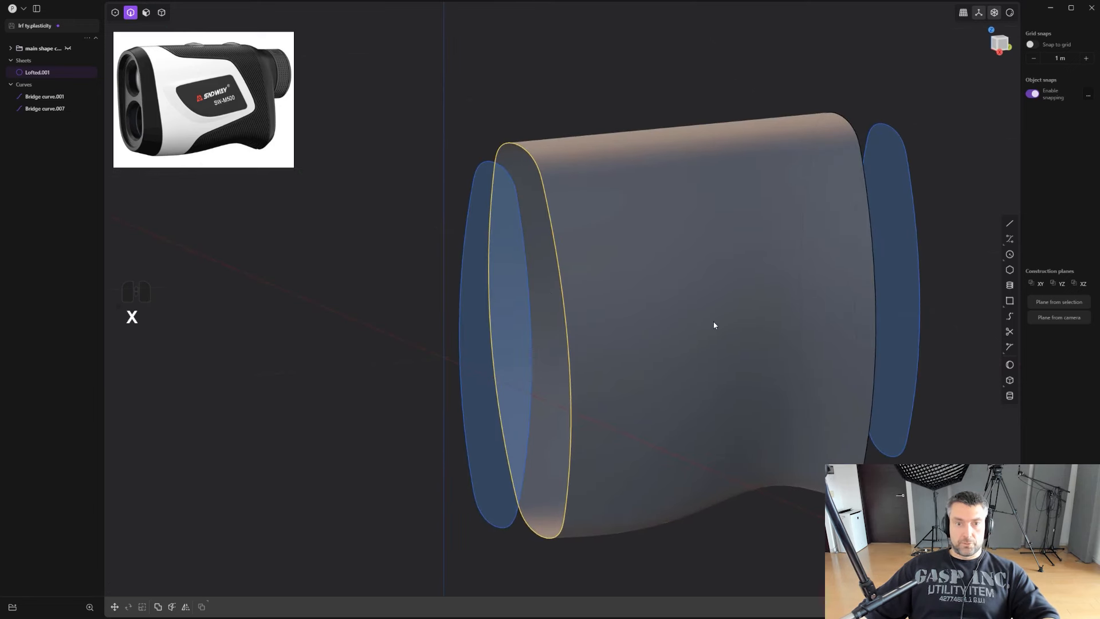
click(549, 200)
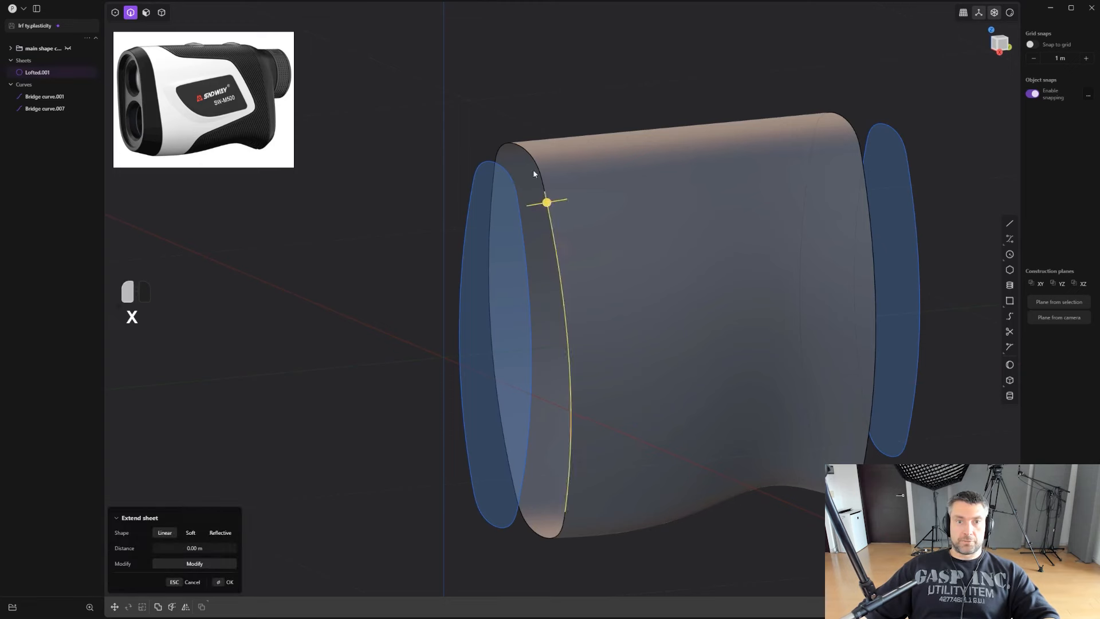
shift+middle_drag(649, 280, 709, 263)
scroll(656, 290, down, 2)
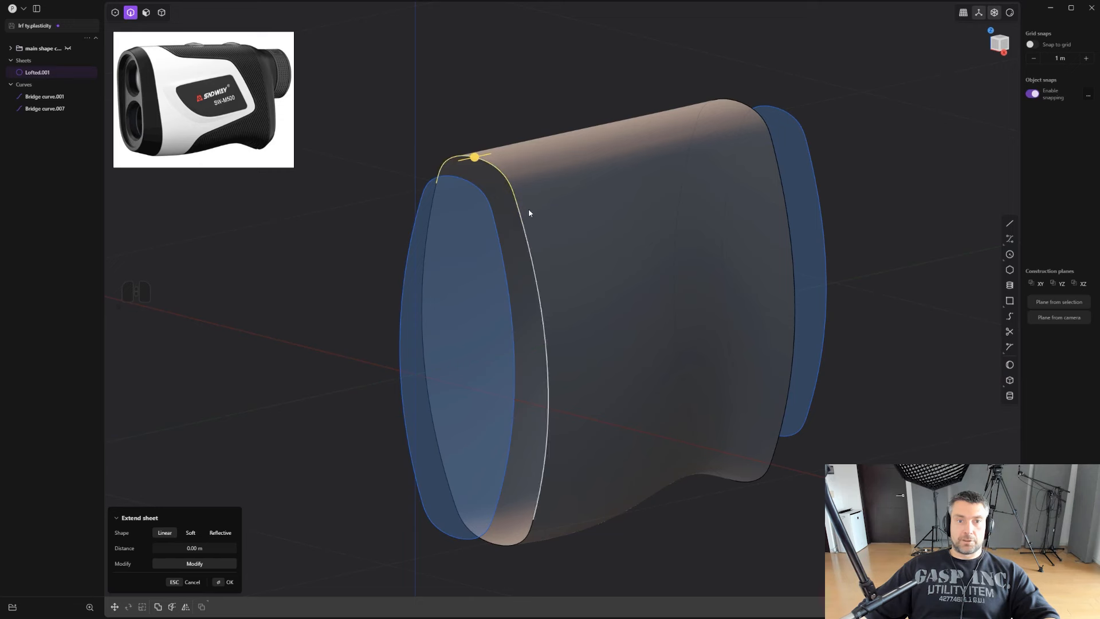
middle_drag(528, 209, 503, 195)
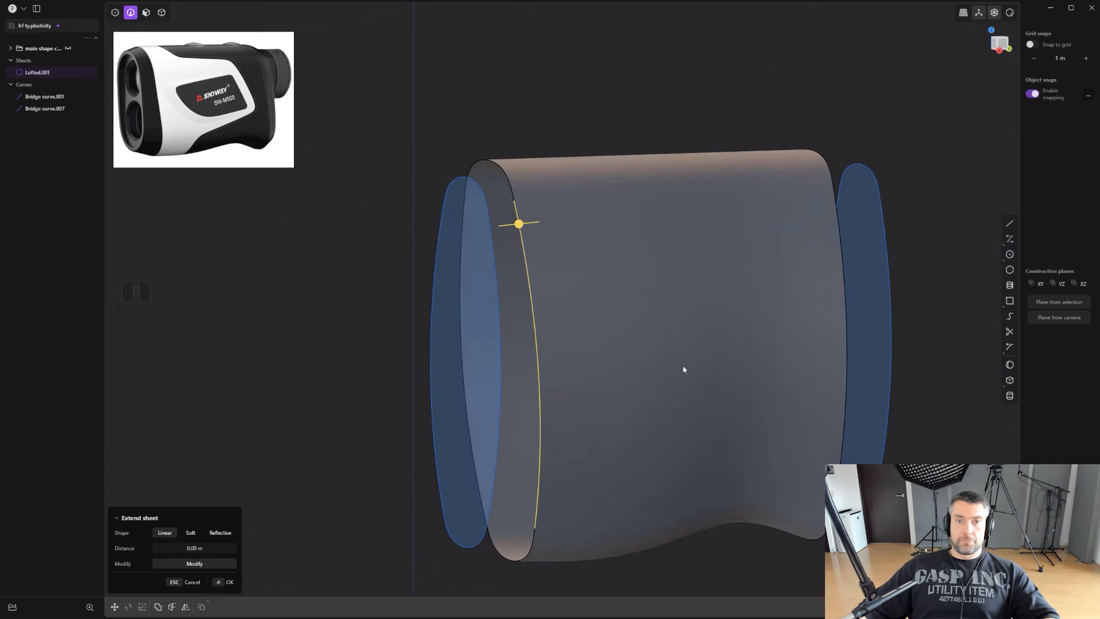
middle_drag(699, 301, 668, 245)
scroll(607, 232, up, 2)
mouse_move(588, 229)
shift+middle_down()
mouse_move(612, 231)
mouse_move(591, 246)
shift+middle_up()
Split the front outline curve into separate segments matching the rim's edges and clear the selection.
click(511, 278)
scroll(541, 293, down, 1)
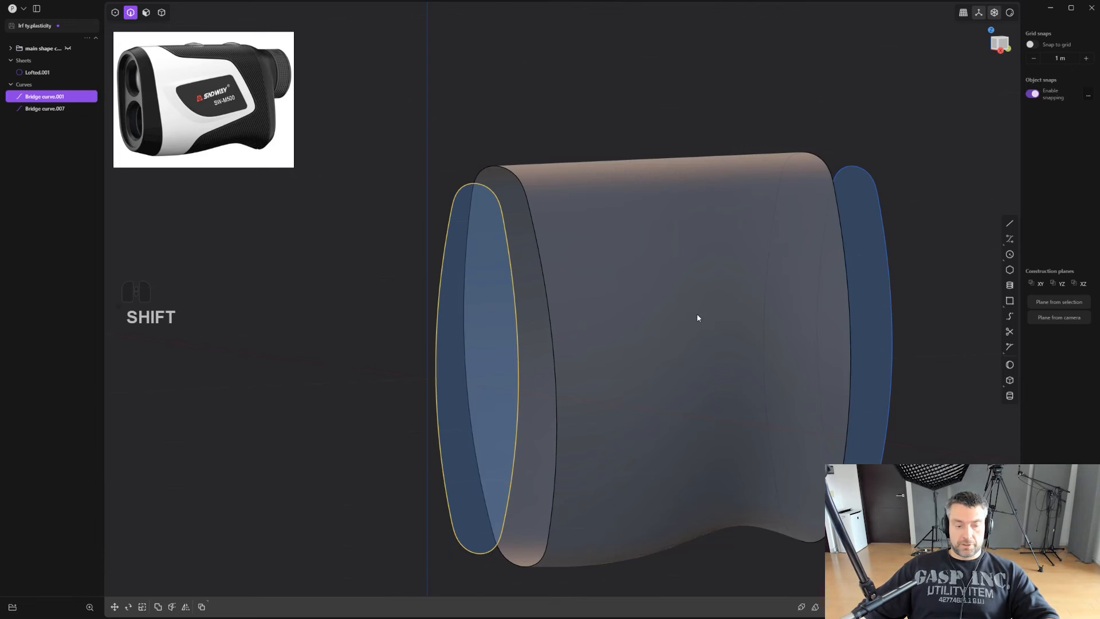
key(shift+q)
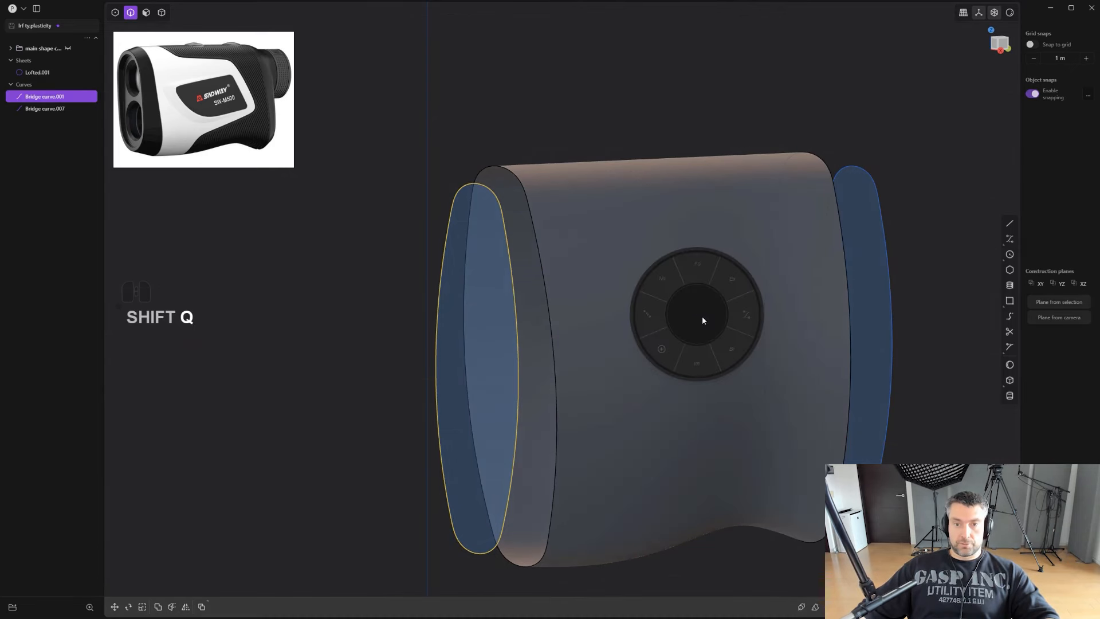
click(668, 285)
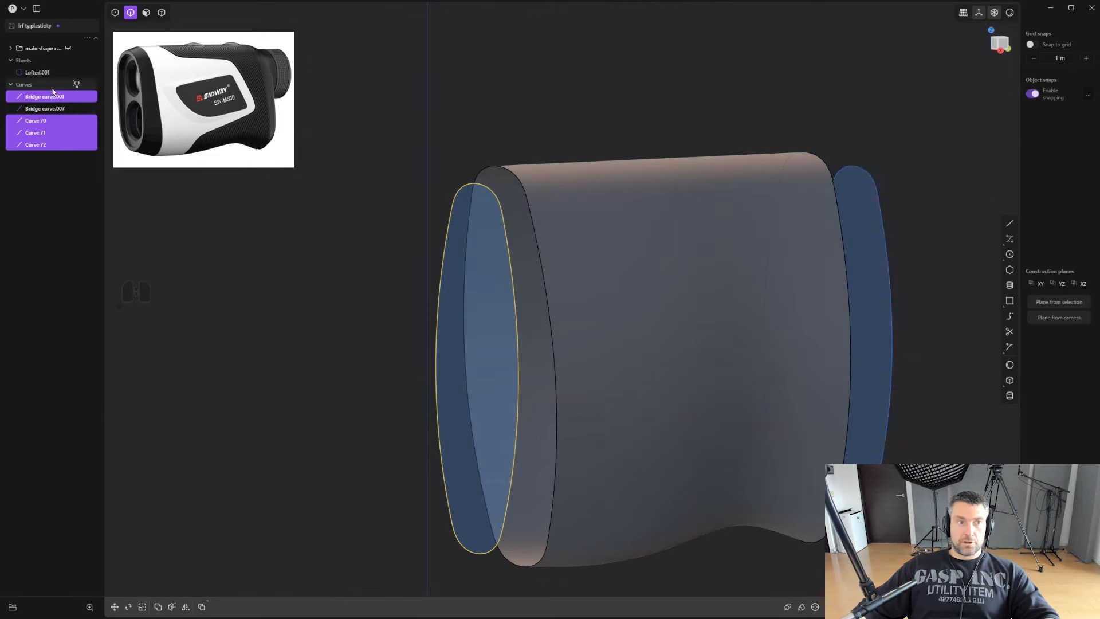
click(444, 204)
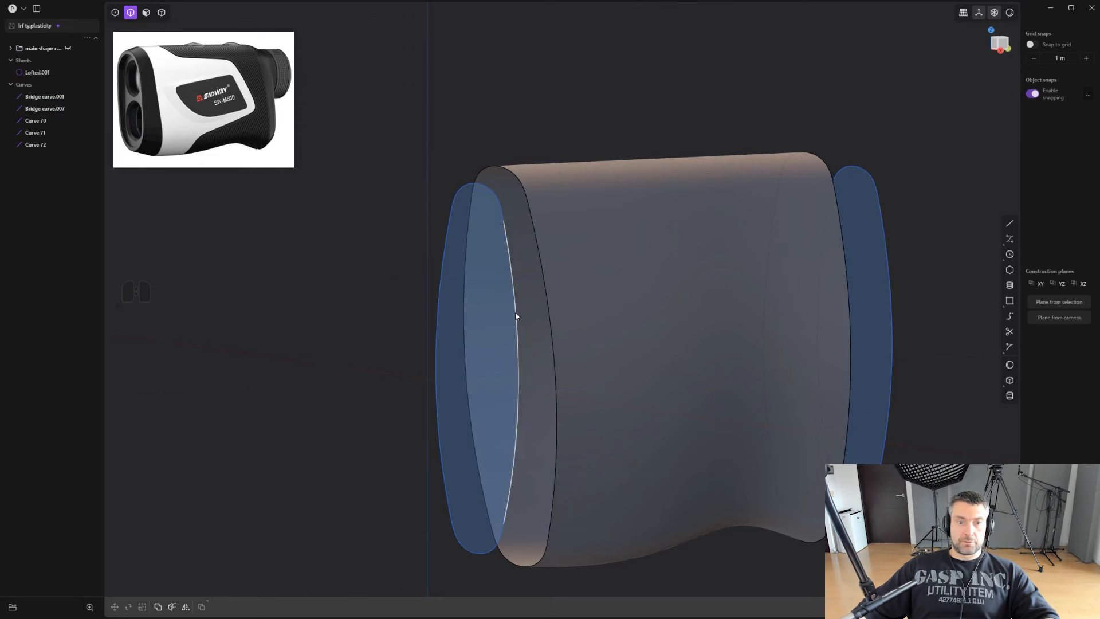
Loft between the front outline's top curve segment and the top edge of the body's front rim with G0 continuity.
middle_drag(432, 321, 523, 295)
shift+click(510, 297)
shift+click(543, 278)
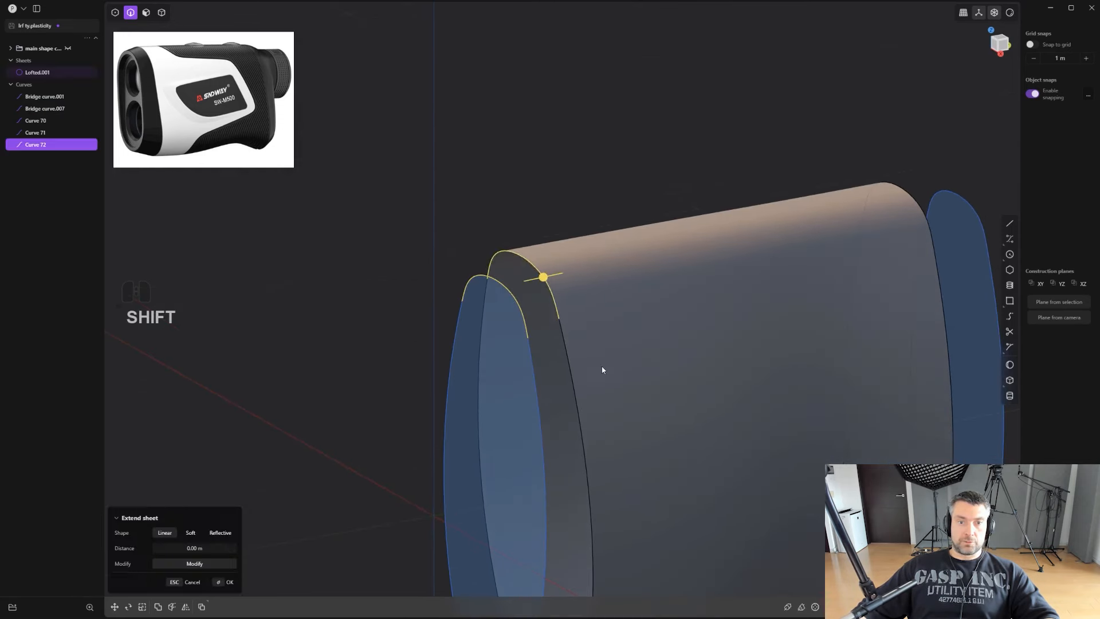
shift+middle_drag(600, 366, 563, 231)
shift+middle_drag(612, 262, 585, 204)
scroll(660, 287, up, 2)
key(l)
key(Tab)
key(Tab)
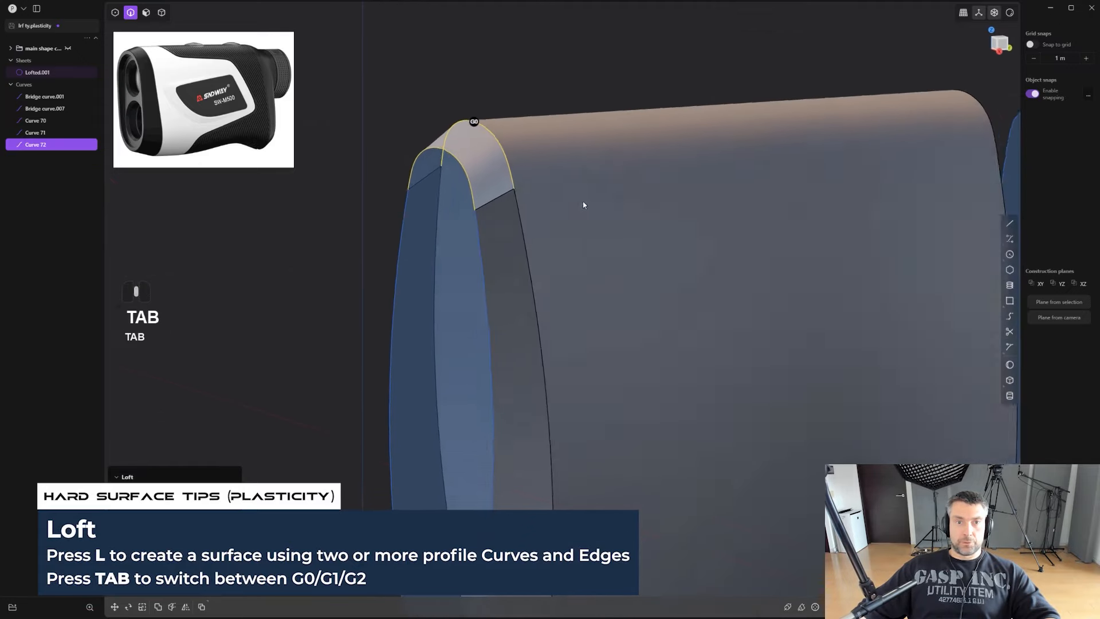
right_click(530, 86)
scroll(555, 135, down, 2)
shift+middle_drag(559, 139, 578, 148)
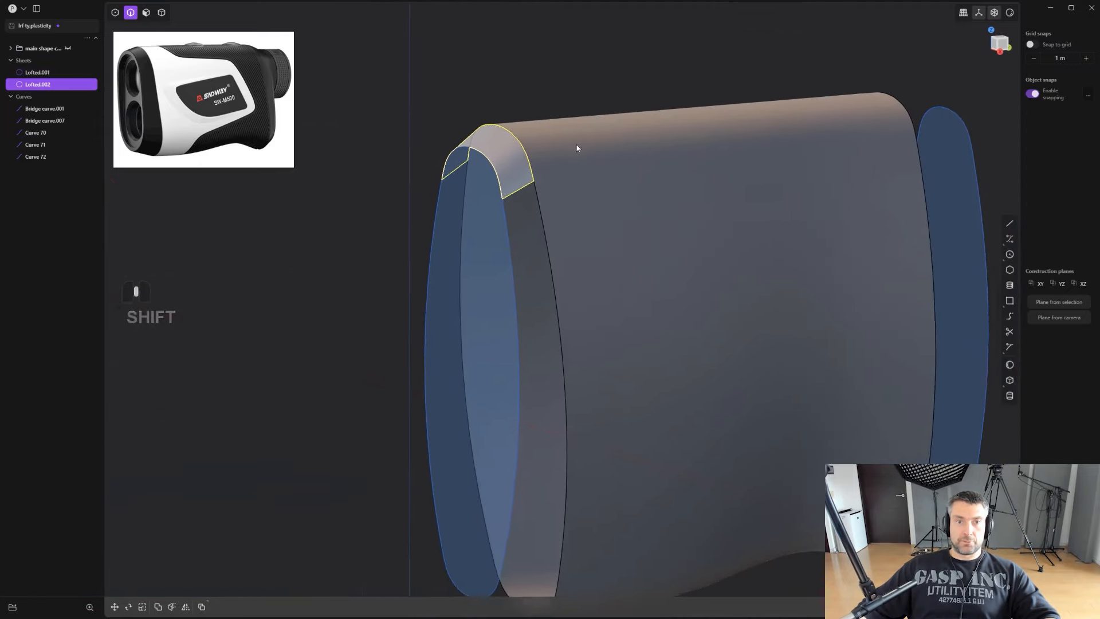
Join the lofted top patch with the main body sheet, then test-move the joined sheet and undo that move.
shift+middle_drag(577, 148, 599, 160)
key(4)
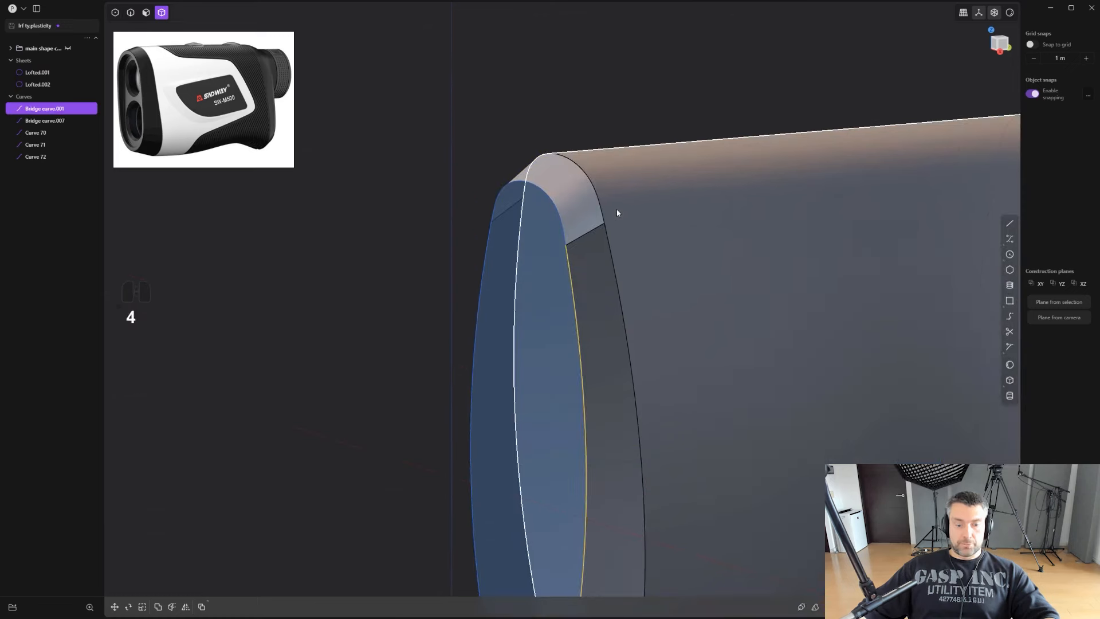
shift+middle_drag(621, 212, 607, 213)
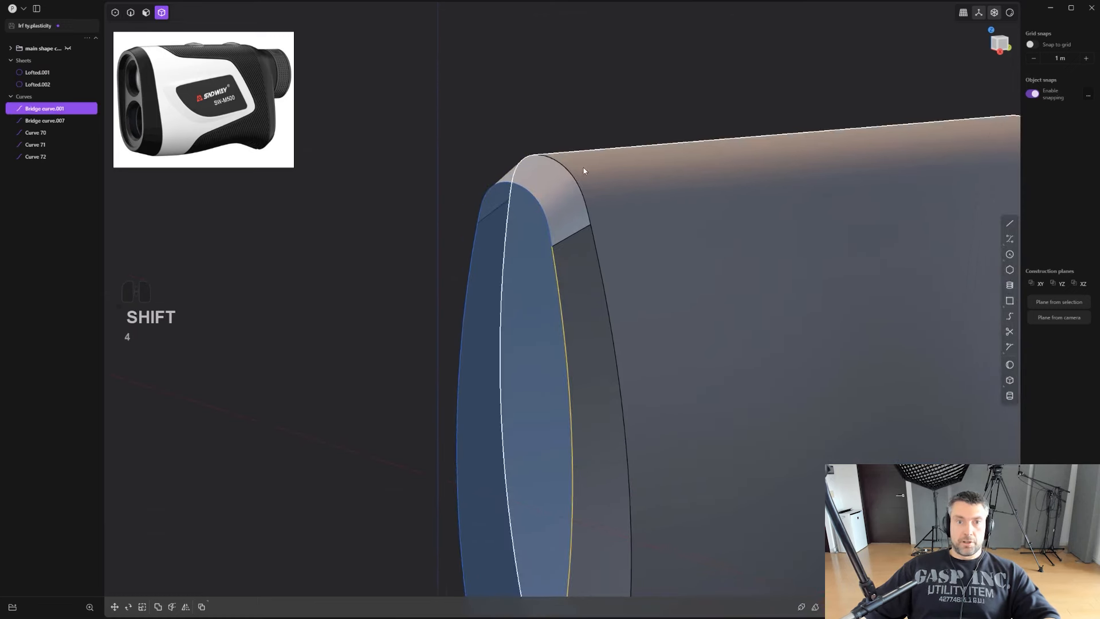
click(551, 191)
shift+click(665, 200)
scroll(682, 223, down, 3)
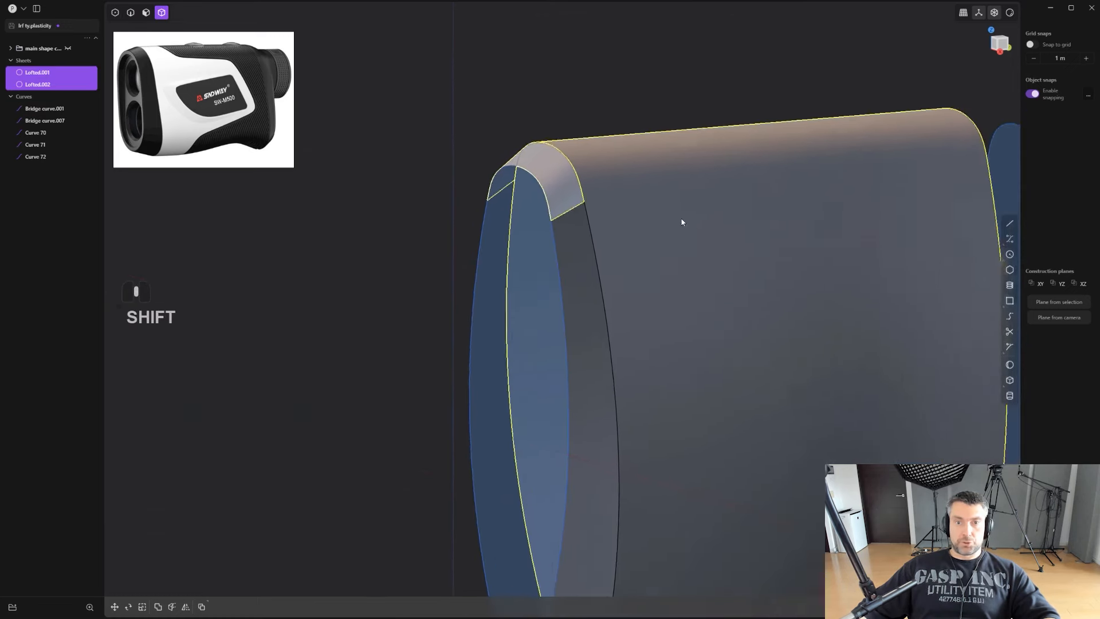
key(j)
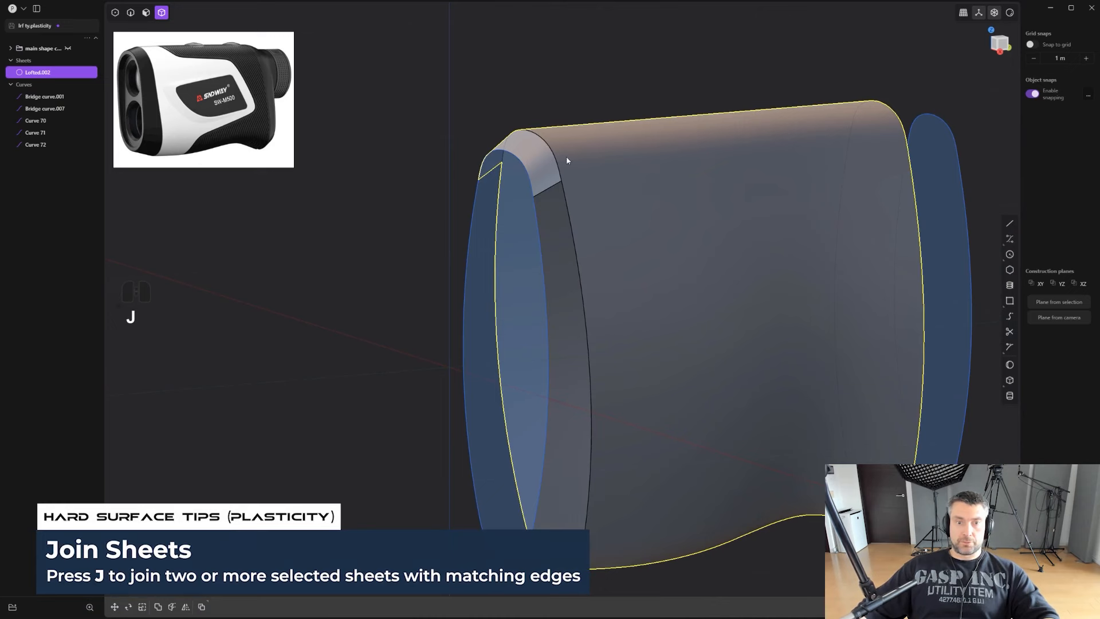
key(g)
key(ctrl+z)
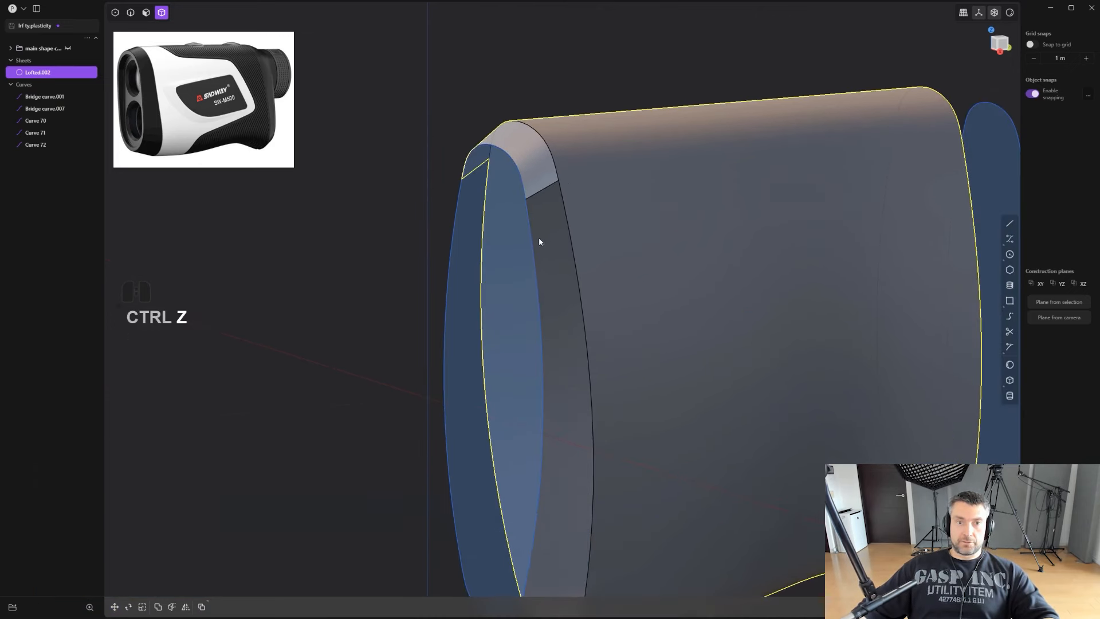
Loft between the front outline's near side segment and the adjacent side edge of the body's rim, switching the loft's continuity.
middle_drag(538, 238, 614, 232)
scroll(614, 232, up, 5)
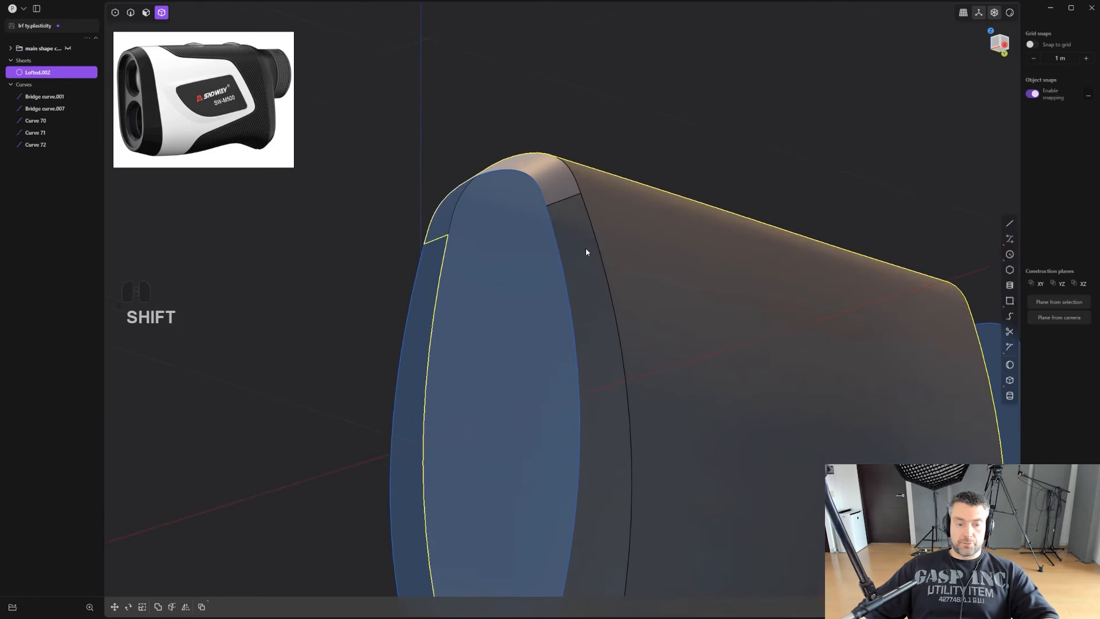
click(575, 294)
shift+click(612, 311)
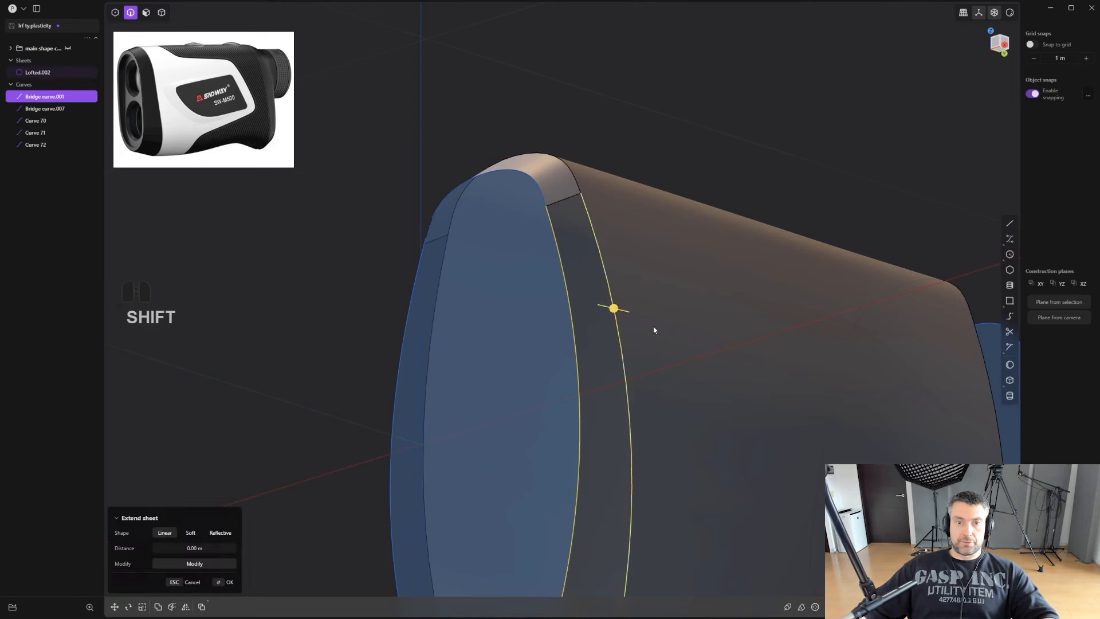
middle_drag(654, 328, 685, 326)
key(l)
middle_drag(651, 272, 674, 243)
click(583, 227)
key(Tab)
key(Tab)
right_click(655, 267)
scroll(649, 243, down, 1)
key(4)
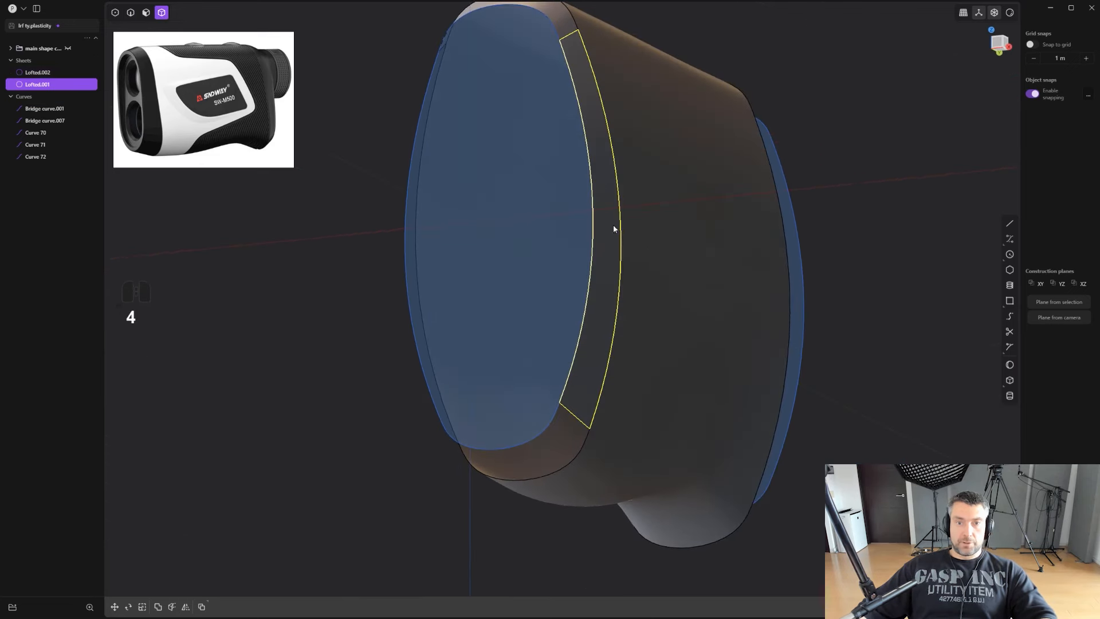
Join the lofted near-side patch with the main body sheet.
shift+click(654, 221)
shift+click(616, 218)
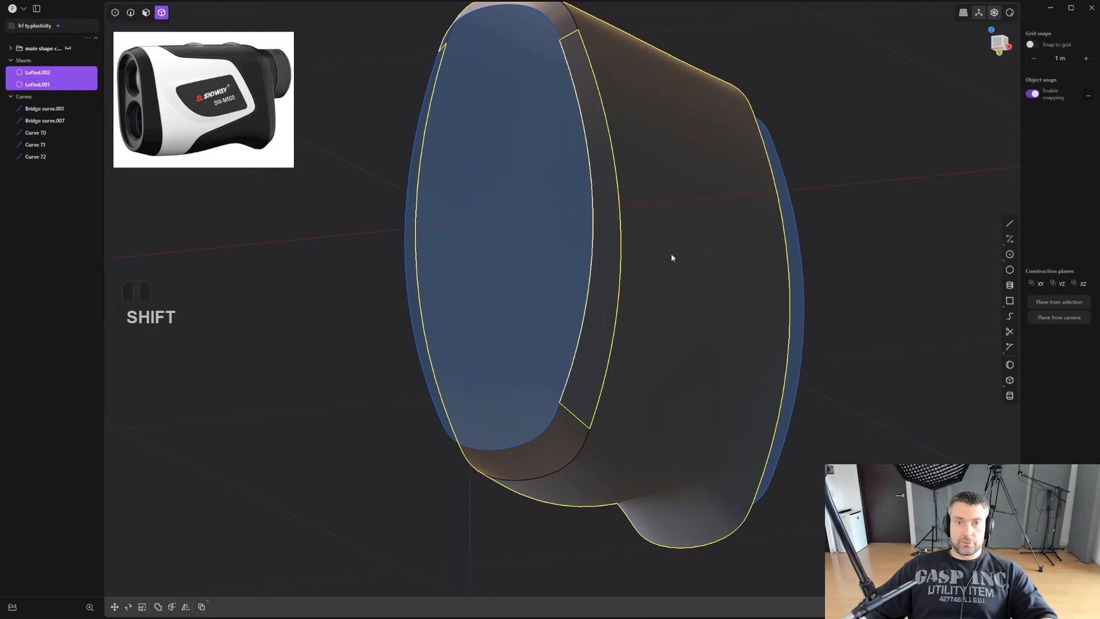
key(j)
scroll(679, 261, down, 2)
middle_drag(678, 261, 612, 448)
Loft the front outline's bottom segment to the rim's bottom edge, guided by the adjacent patch edge, with G0 continuity.
key(2)
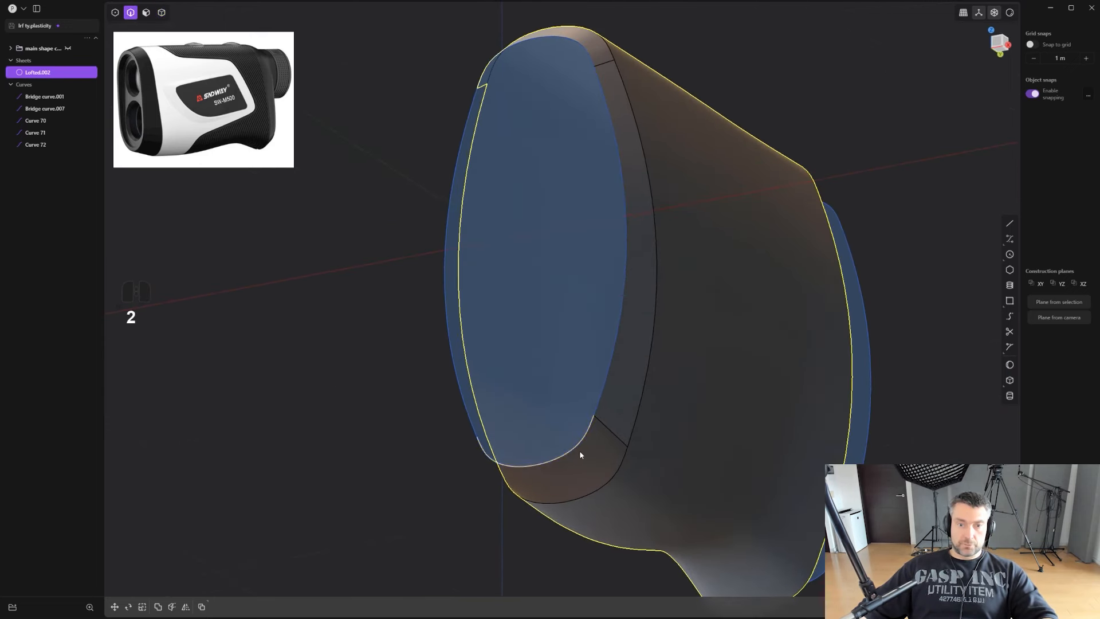
click(580, 450)
shift+click(614, 480)
key(l)
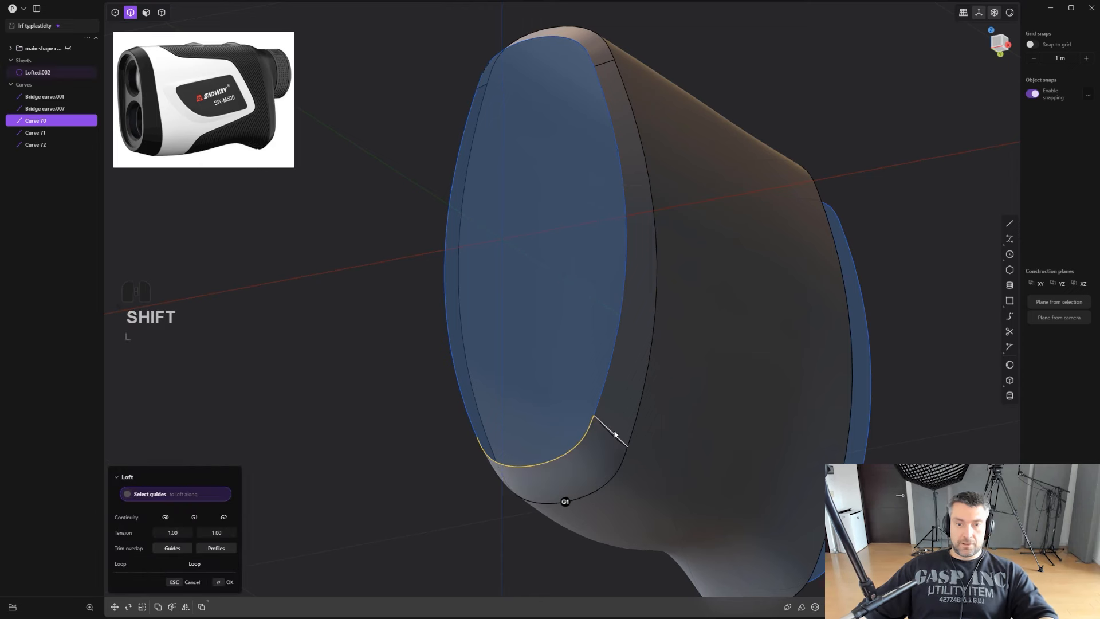
shift+click(614, 436)
key(Tab)
key(Tab)
key(Tab)
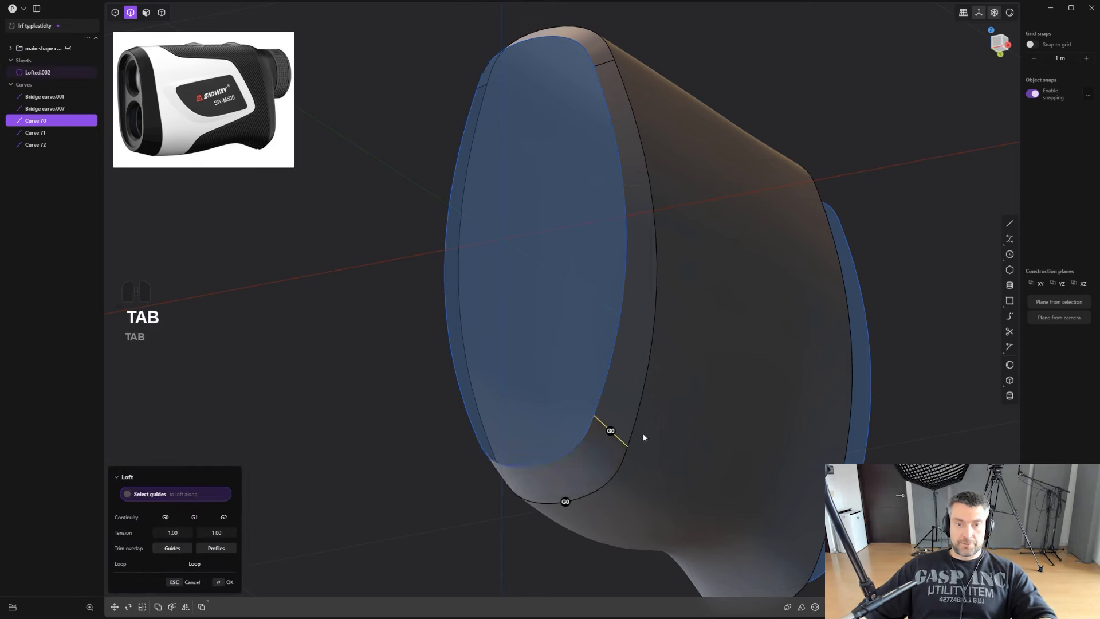
right_click(649, 426)
scroll(650, 428, down, 2)
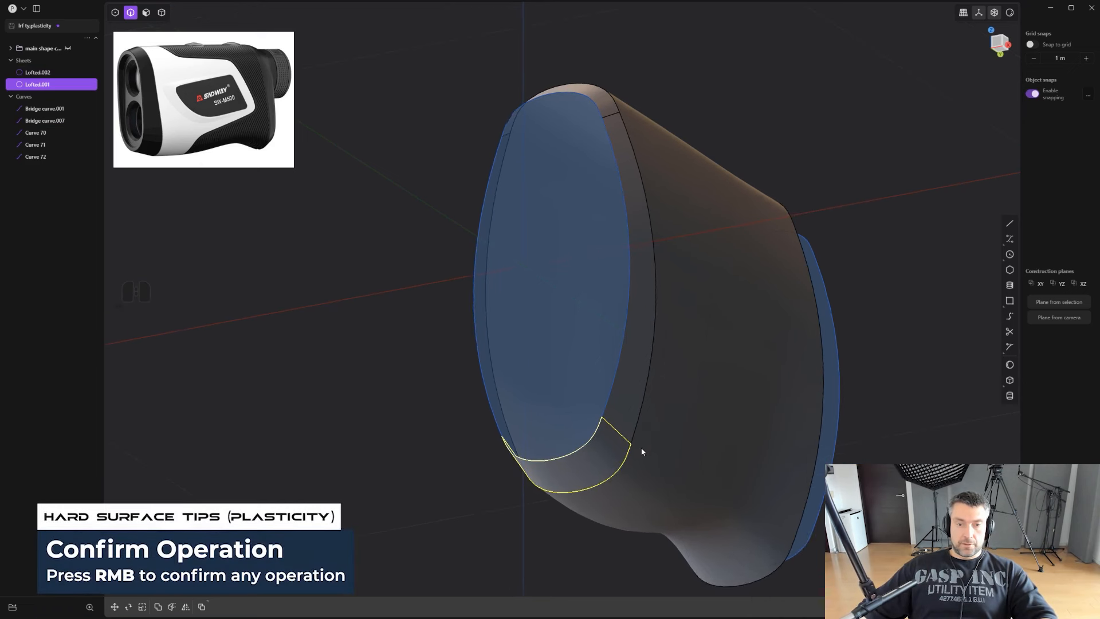
Join the lofted bottom patch with the main body sheet.
key(4)
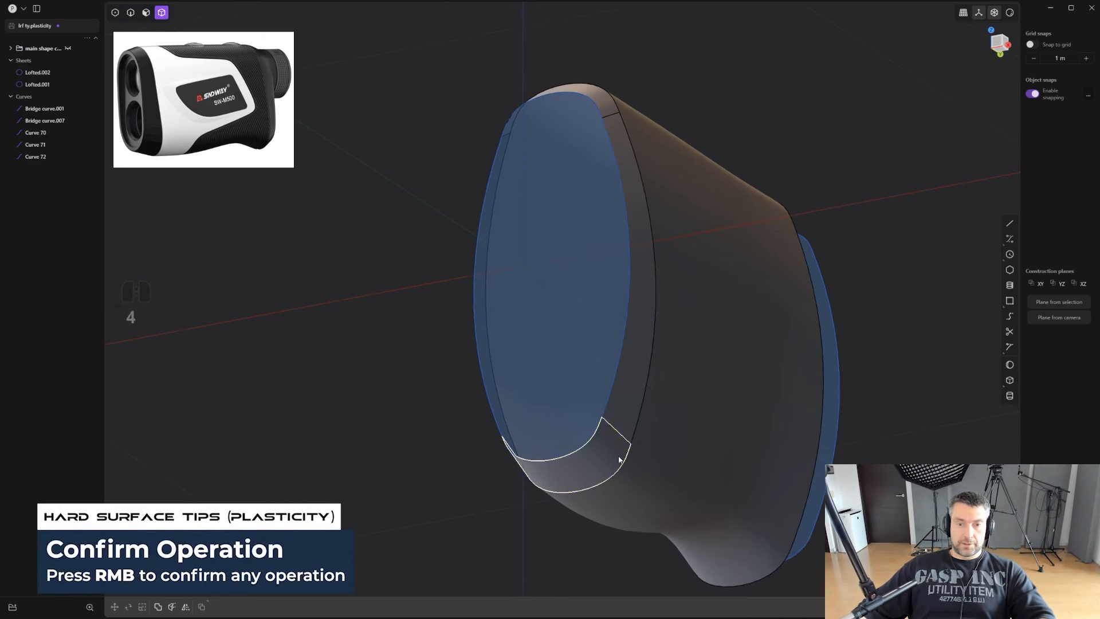
shift+click(639, 396)
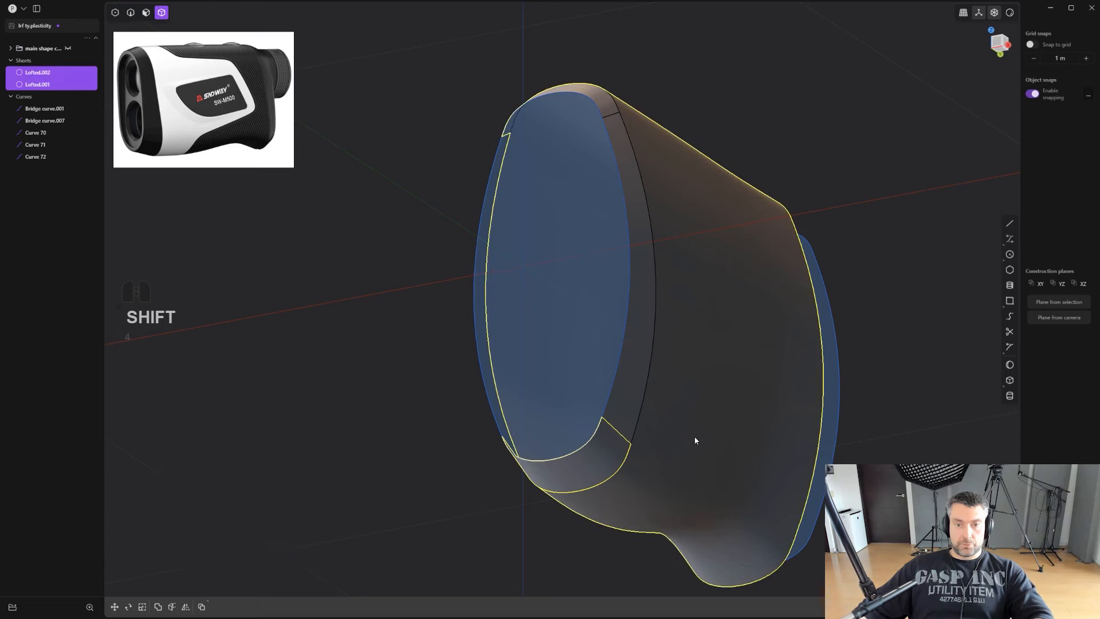
key(j)
Mirror the joined body sheet across its central X plane with the halves merged, and reselect only the body.
mouse_move(678, 417)
middle_down()
mouse_move(741, 388)
mouse_move(726, 362)
mouse_move(692, 432)
middle_up()
key(alt+x)
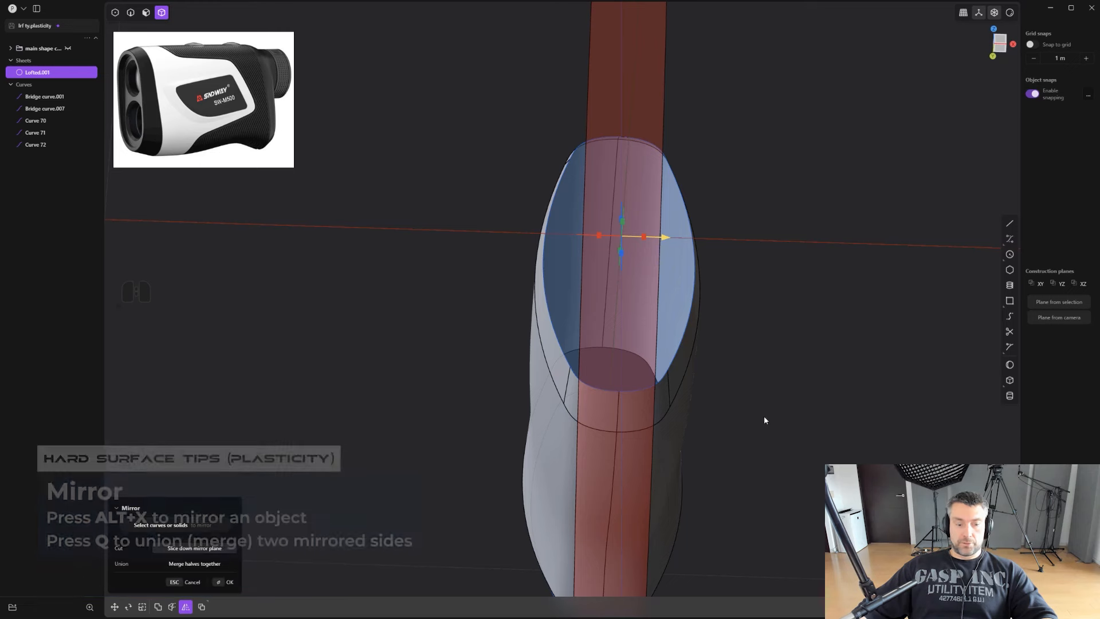
key(q)
key(a)
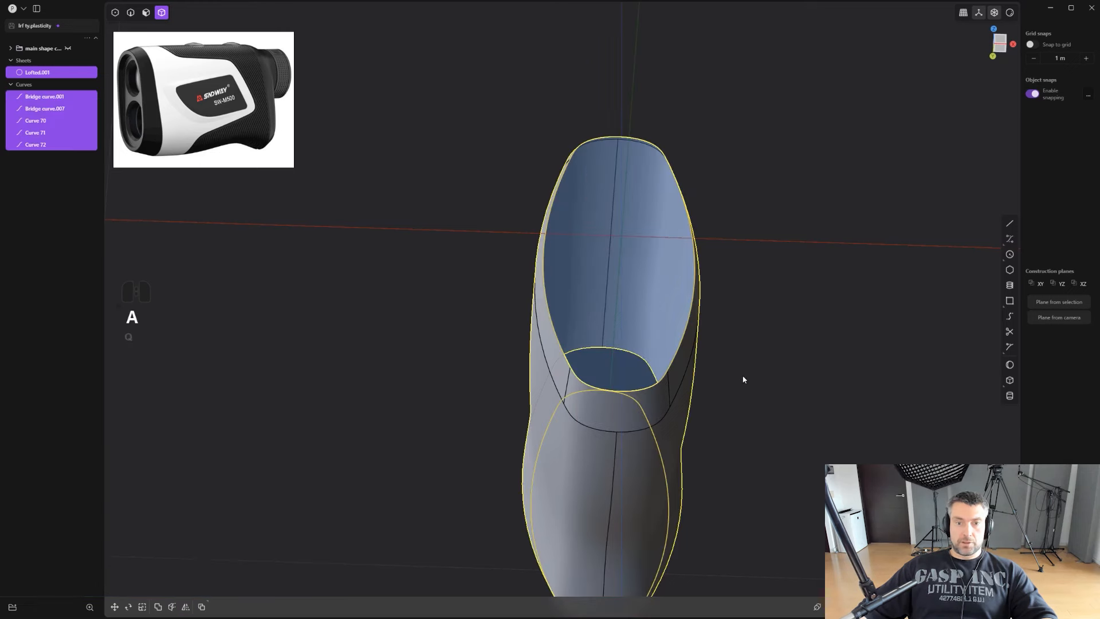
middle_drag(743, 379, 560, 481)
click(686, 318)
scroll(684, 327, down, 3)
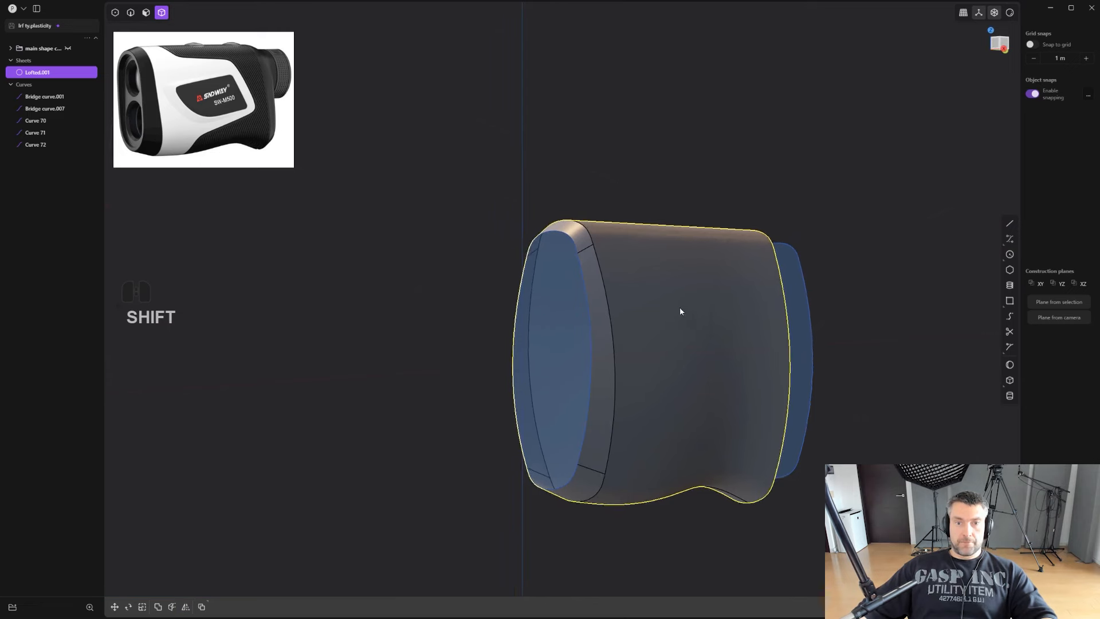
middle_drag(680, 311, 722, 277)
scroll(722, 277, up, 3)
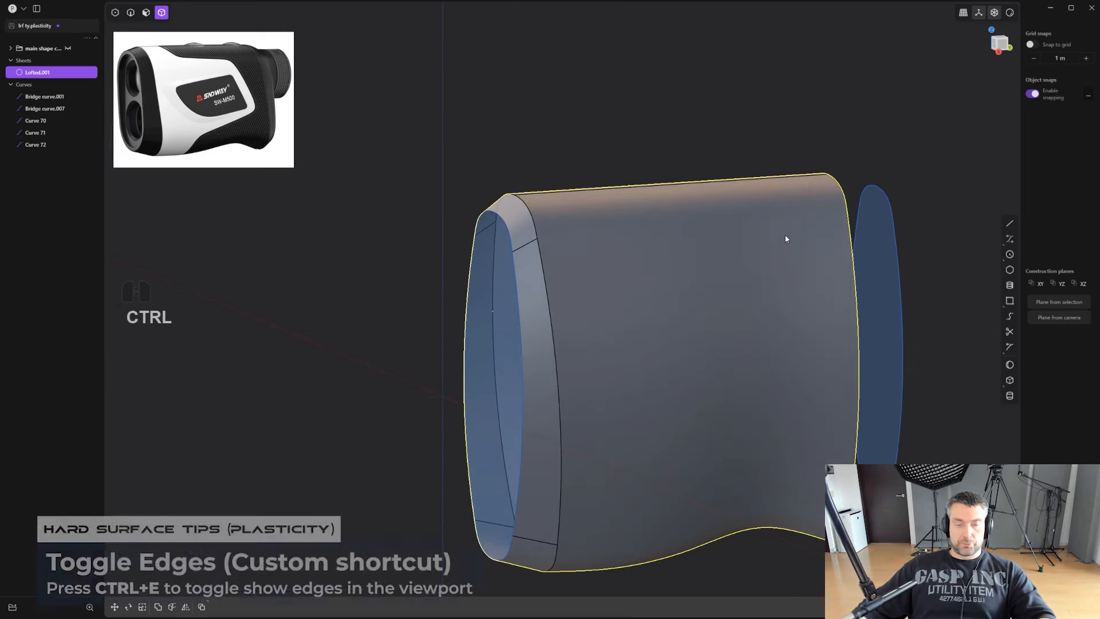
Hide the model edges and examine the body's surface flow in the reflective render mode.
key(ctrl+e)
middle_drag(786, 246, 676, 303)
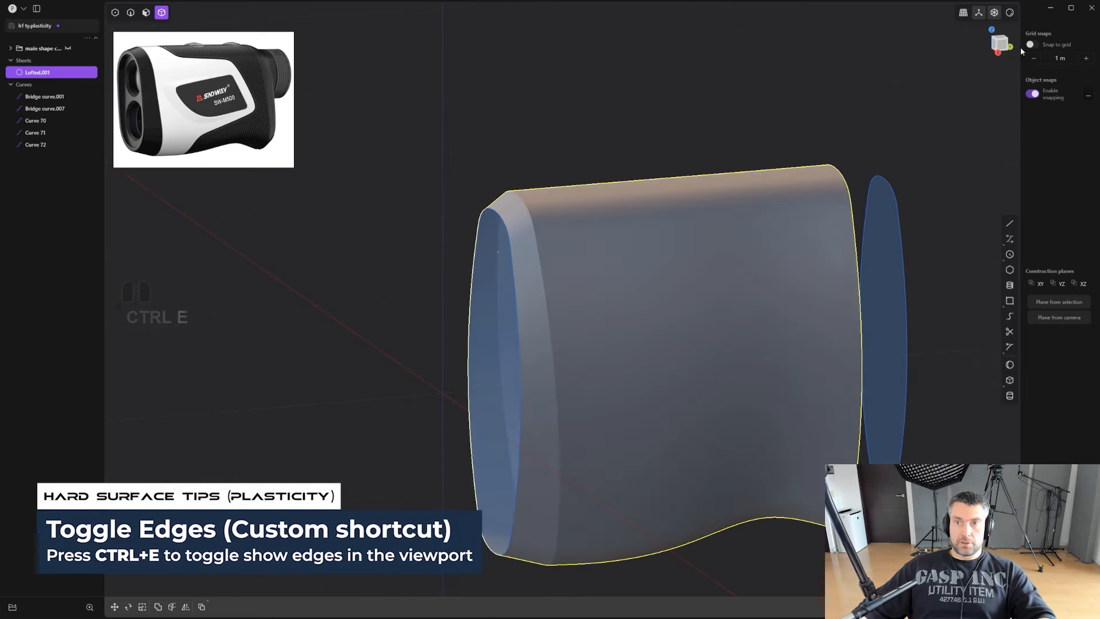
click(1011, 12)
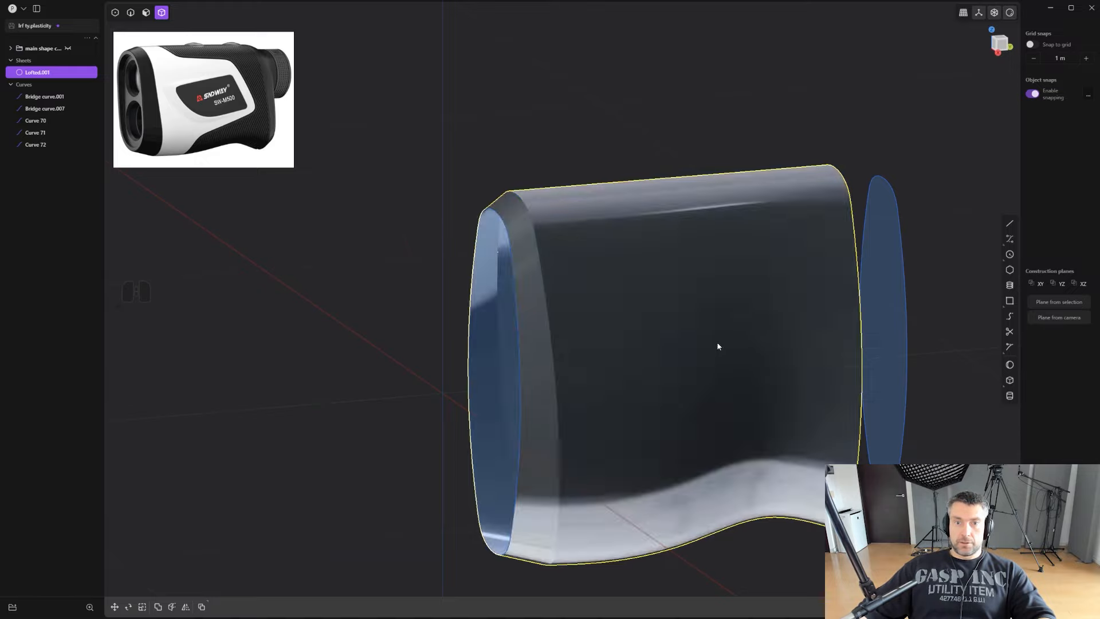
mouse_move(717, 346)
middle_down()
mouse_move(675, 294)
mouse_move(726, 201)
mouse_move(619, 336)
mouse_move(638, 346)
mouse_move(658, 261)
mouse_move(712, 332)
mouse_move(723, 389)
middle_up()
click(1013, 19)
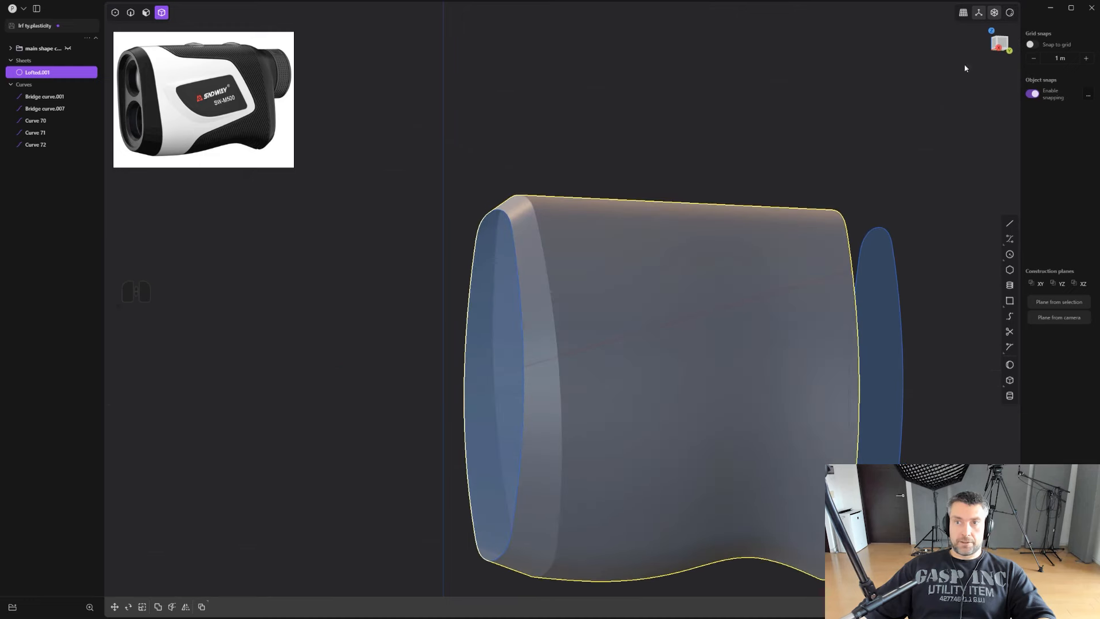
Examine the body's shading with the copper-red matcap, and restore the grey matcap and visible edges.
mouse_move(1013, 17)
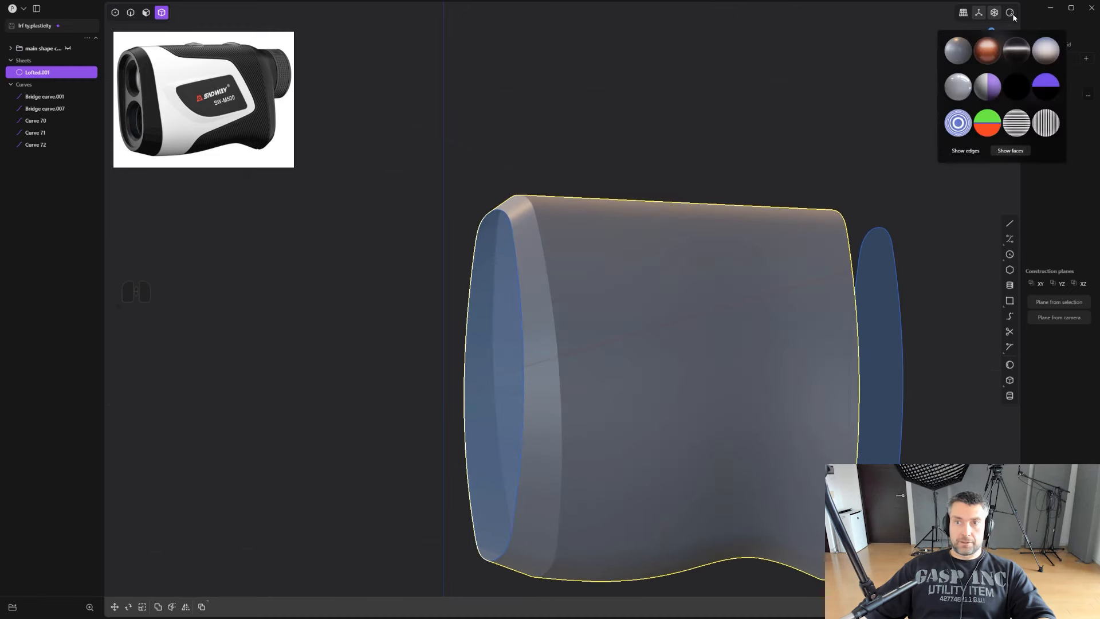
click(986, 51)
mouse_move(762, 315)
middle_down()
mouse_move(681, 286)
mouse_move(693, 337)
mouse_move(730, 338)
mouse_move(770, 272)
middle_up()
mouse_move(1012, 14)
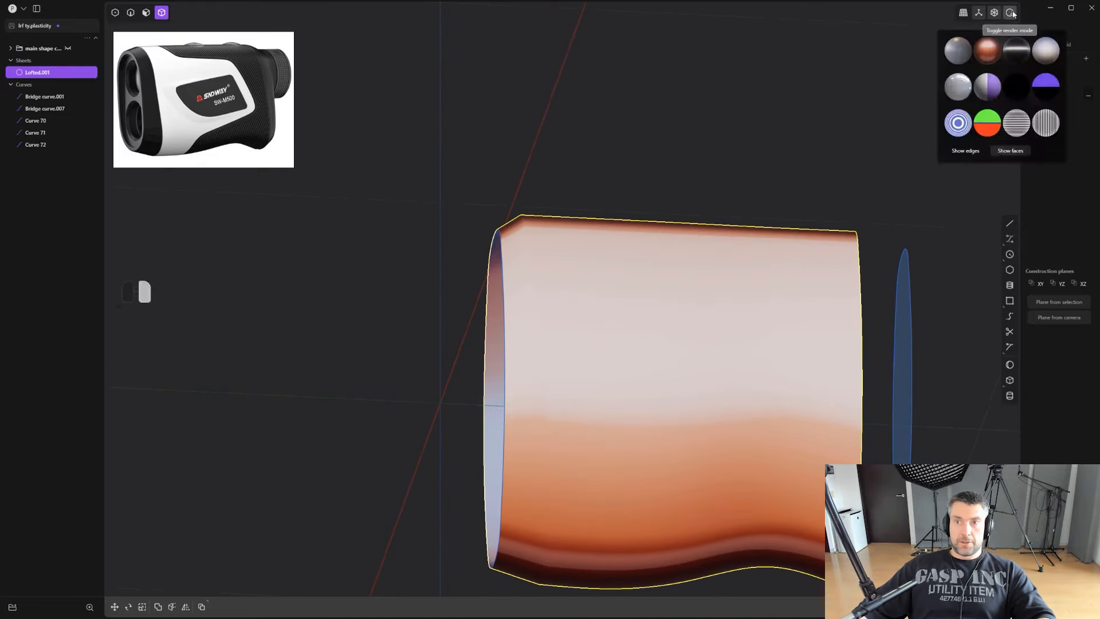
click(956, 51)
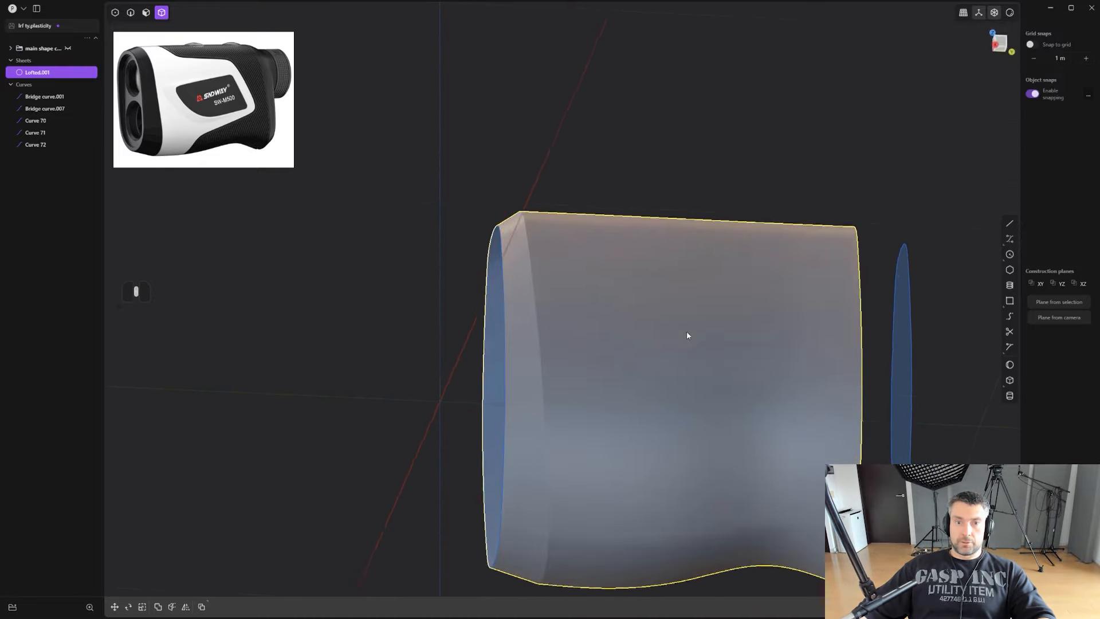
mouse_move(687, 336)
middle_down()
mouse_move(715, 371)
mouse_move(621, 275)
mouse_move(575, 302)
mouse_move(549, 294)
middle_up()
key(ctrl+e)
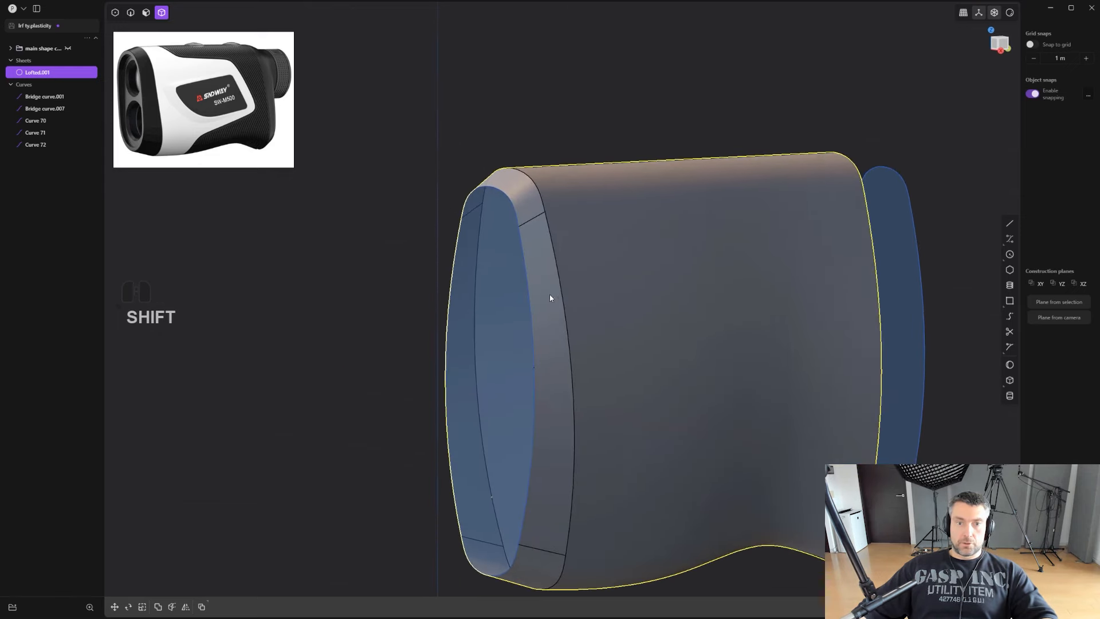
Search the command list for "toggle" to find the viewport edges command.
key(f)
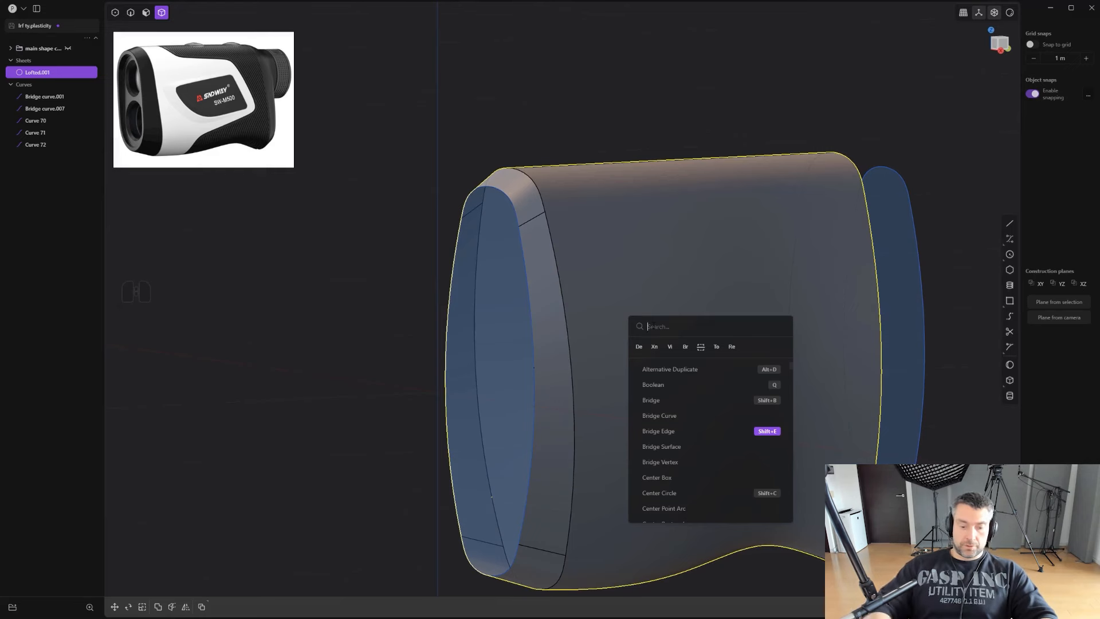
text(toggle)
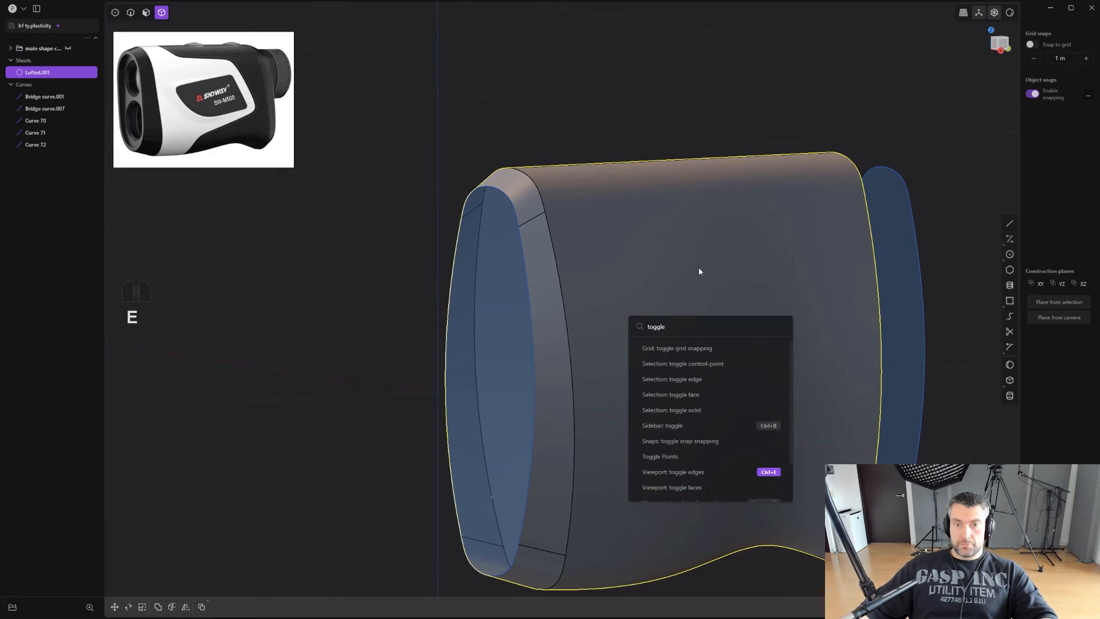
key(ctrl+z)
key(ctrl+z)
Join the front outline's curve segments into one curve and move it into the main shape curves group.
scroll(371, 308, up, 1)
click(513, 156)
alt+shift+click(533, 230)
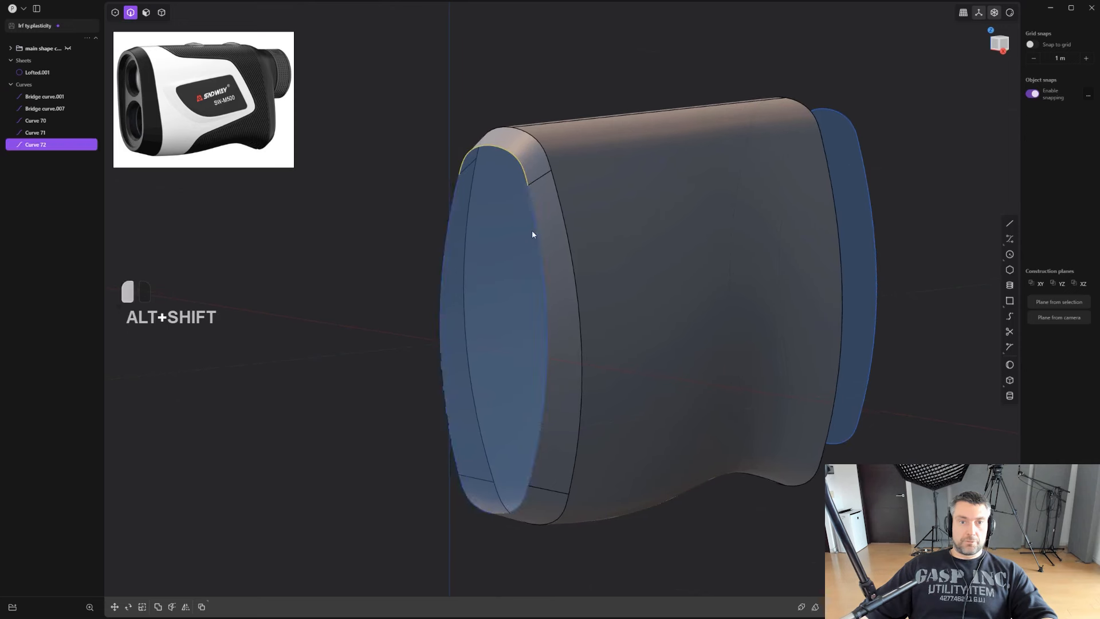
key(j)
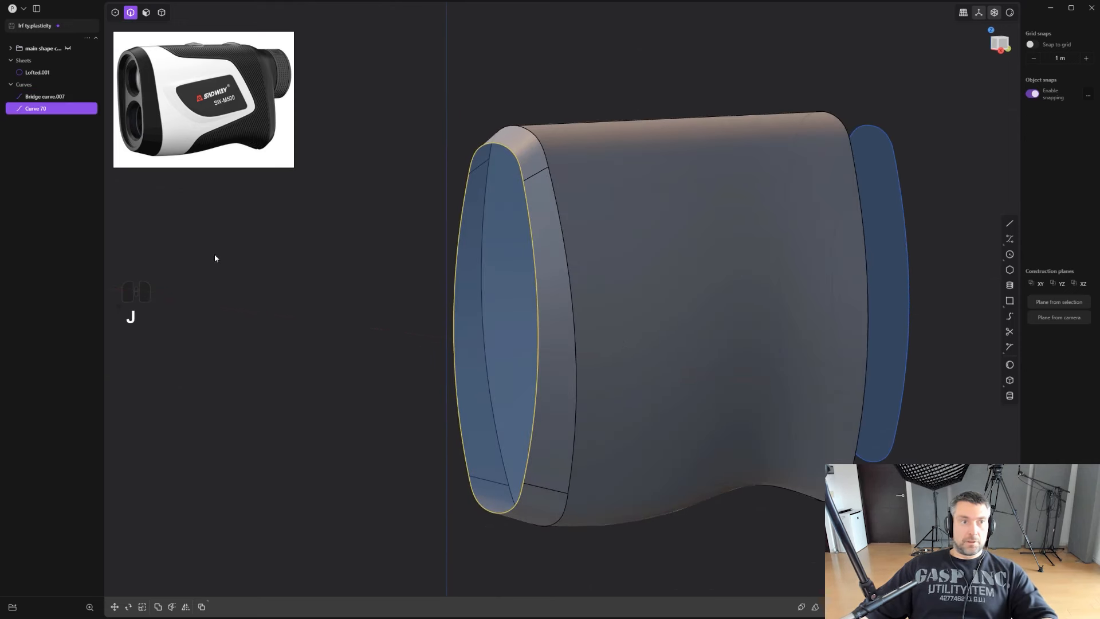
drag(42, 113, 45, 53)
Close the body's front opening with Patch Hole across its whole edge loop at G0 continuity.
middle_drag(415, 312, 402, 312)
alt+shift+click(533, 310)
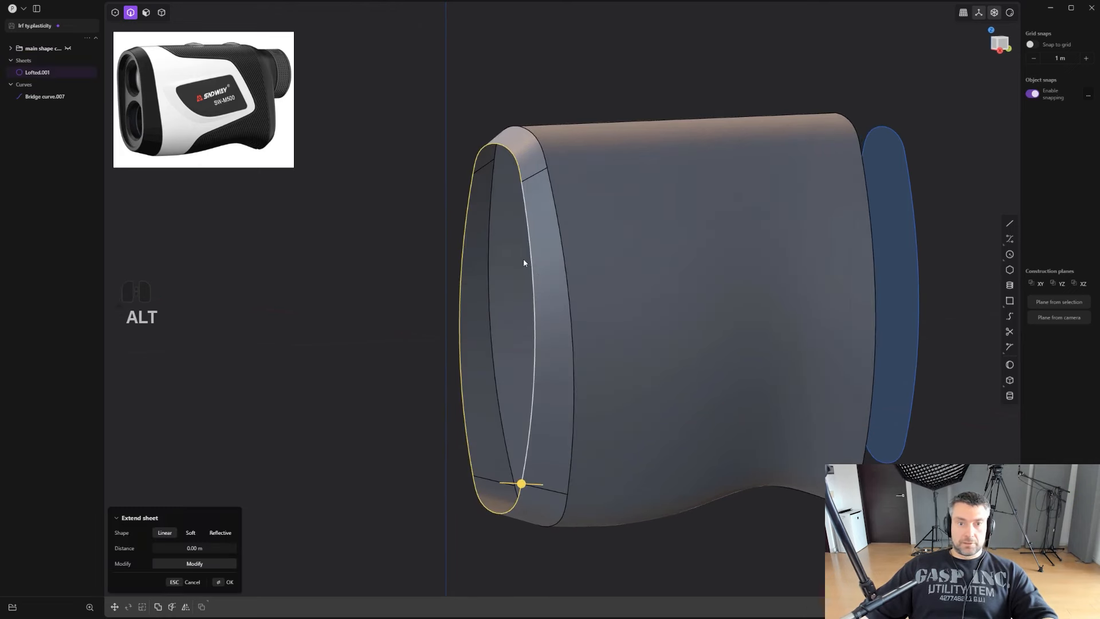
click(961, 608)
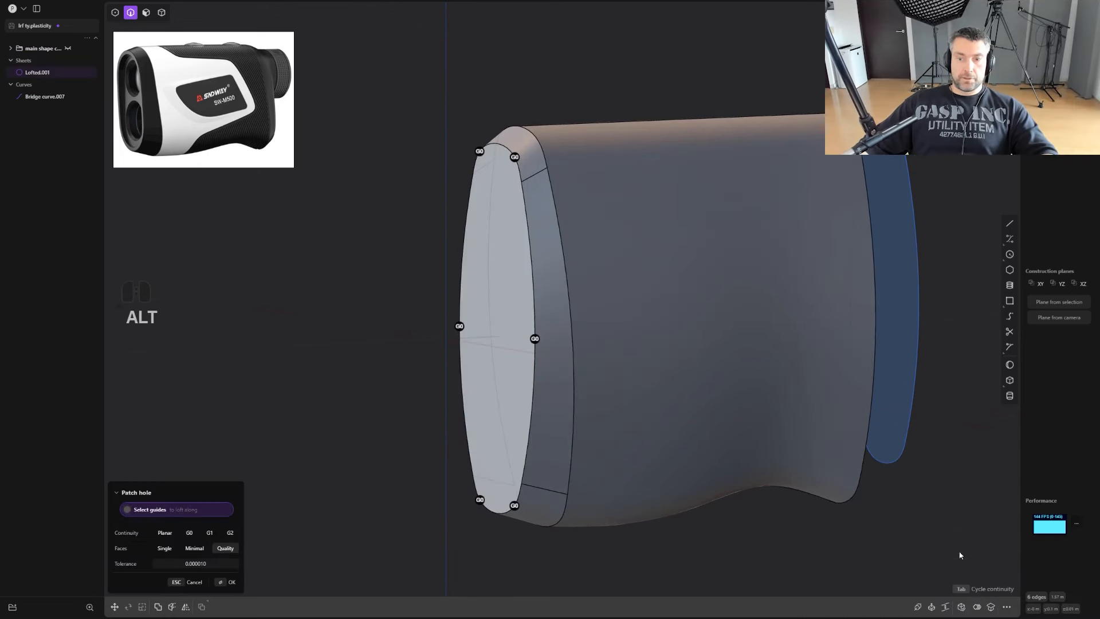
key(Return)
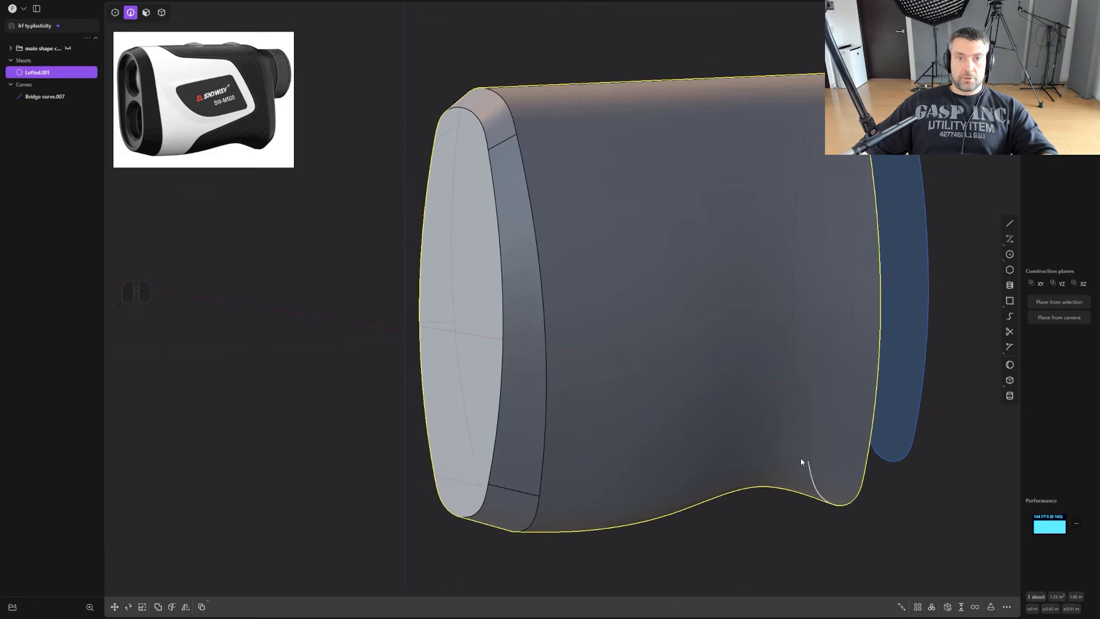
key(4)
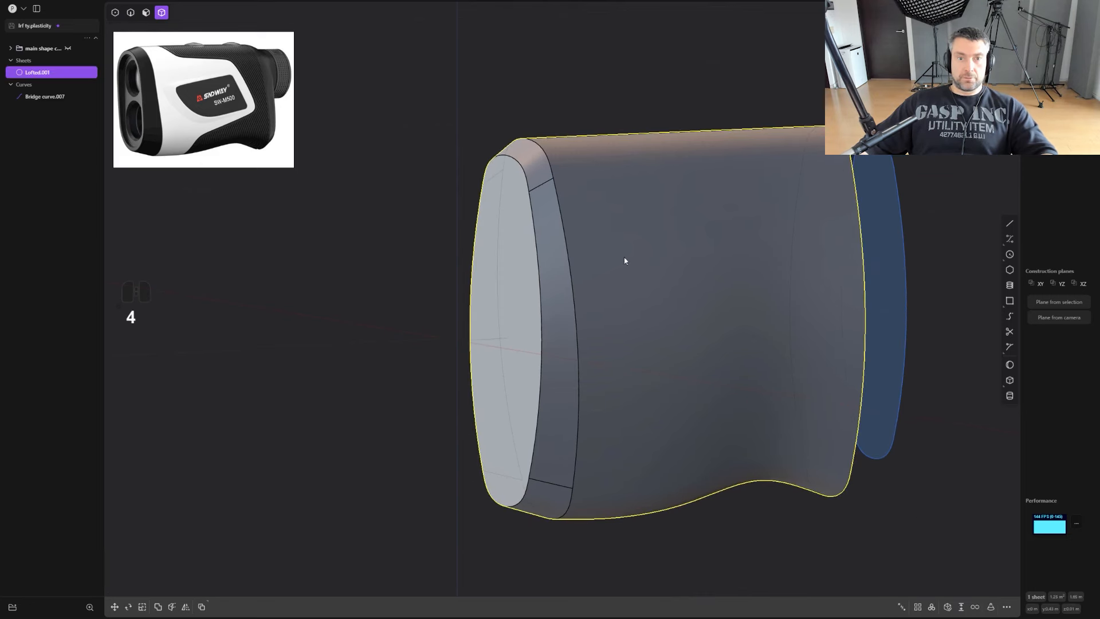
Draw a centre circle in the back view, centred on the midpoint of the rear outline's top curve.
middle_drag(871, 278, 621, 271)
middle_drag(670, 269, 601, 295)
scroll(485, 324, up, 2)
scroll(736, 253, down, 2)
alt+middle_drag(755, 271, 727, 266)
scroll(750, 258, up, 2)
shift+middle_drag(792, 236, 800, 269)
scroll(802, 246, up, 2)
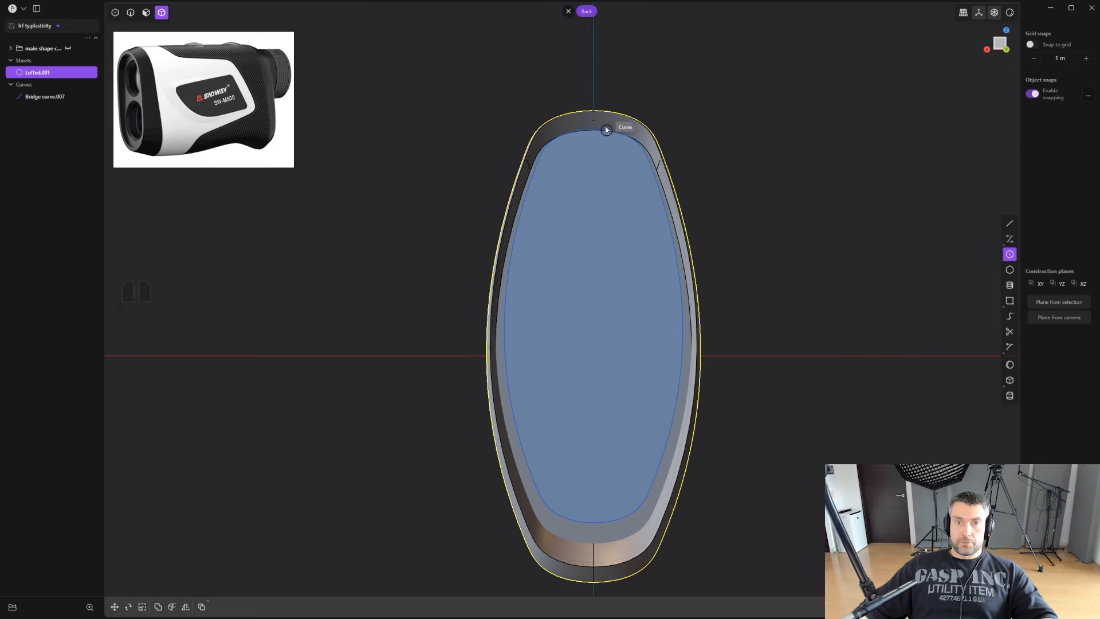
click(644, 160)
Move the circle down along Z by about 0.109 m, inside the rear outline.
key(g)
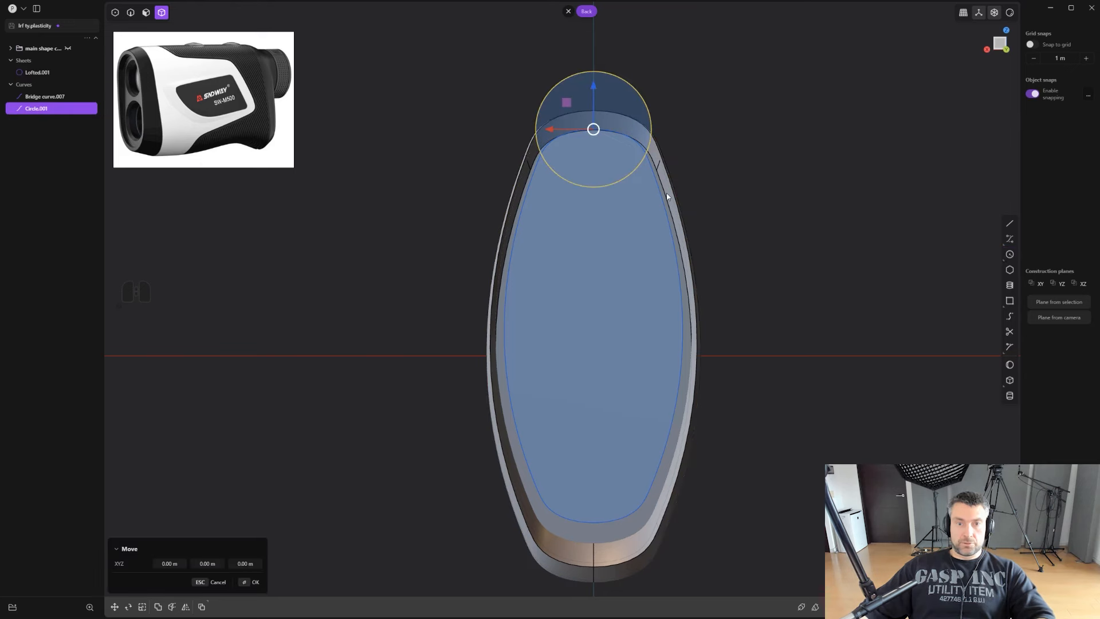
key(z)
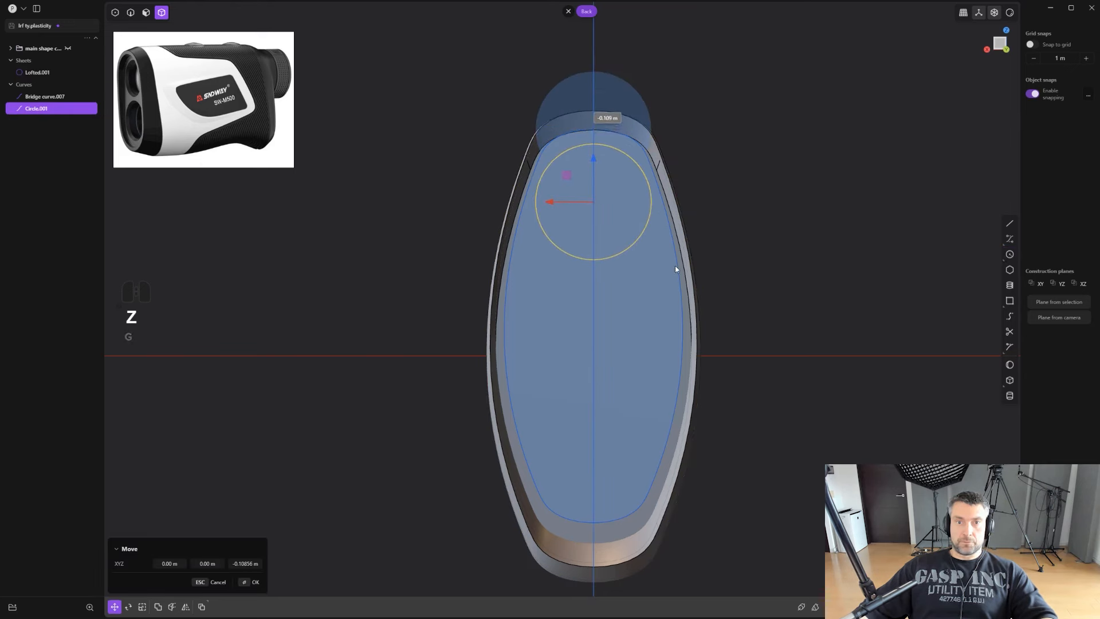
click(677, 269)
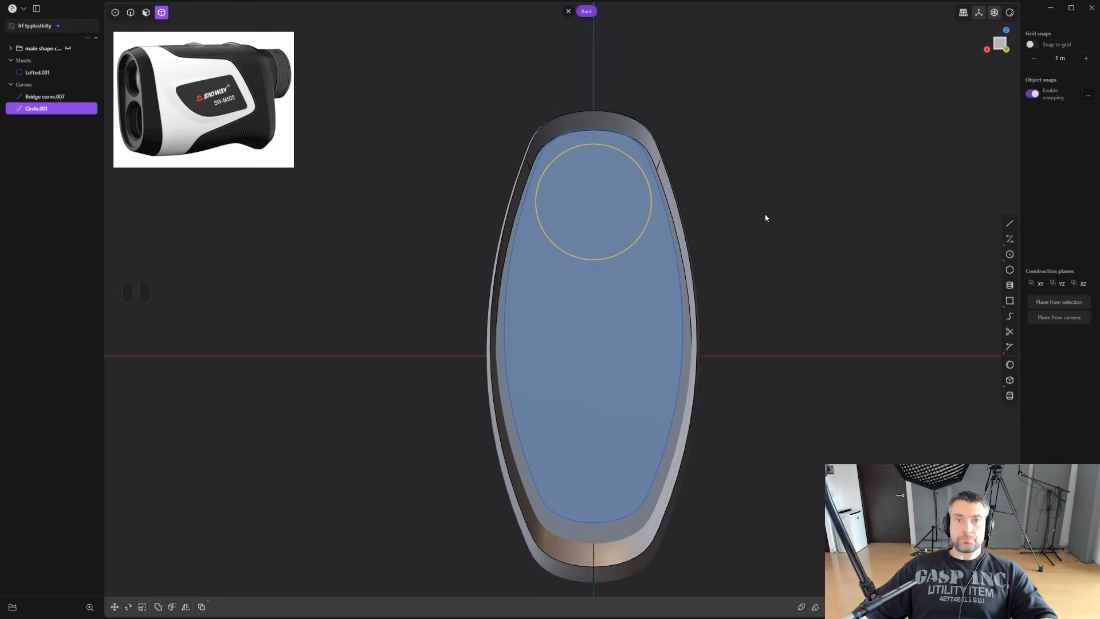
Move the circle backward along Y beyond the rear outline and raise it slightly along Z.
alt+middle_drag(765, 217, 706, 231)
scroll(716, 232, up, 2)
key(g)
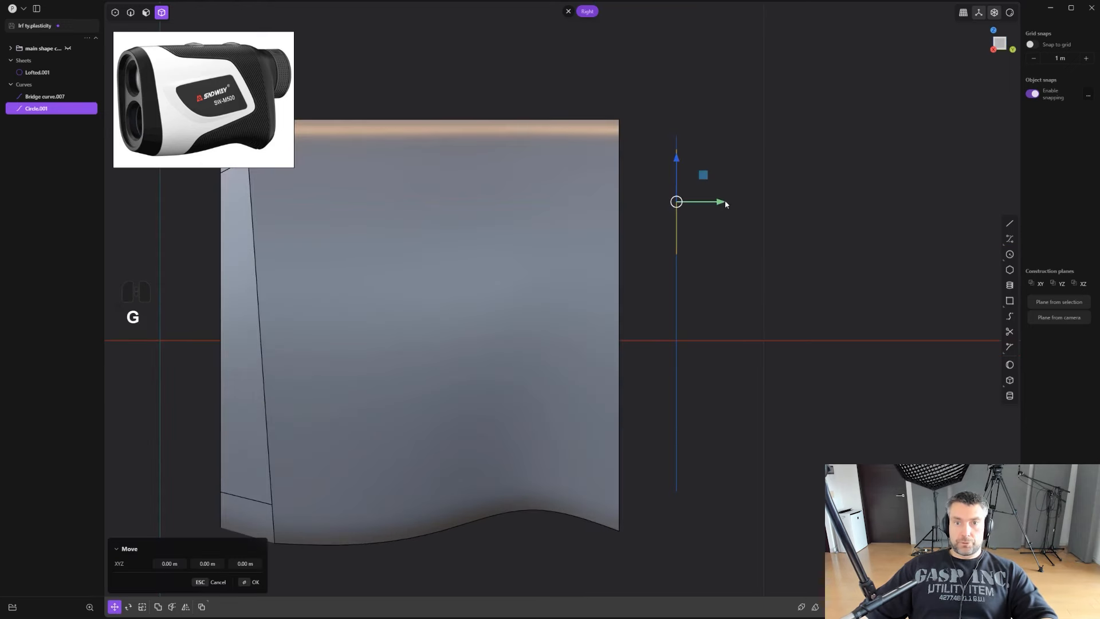
drag(720, 201, 777, 198)
key(g)
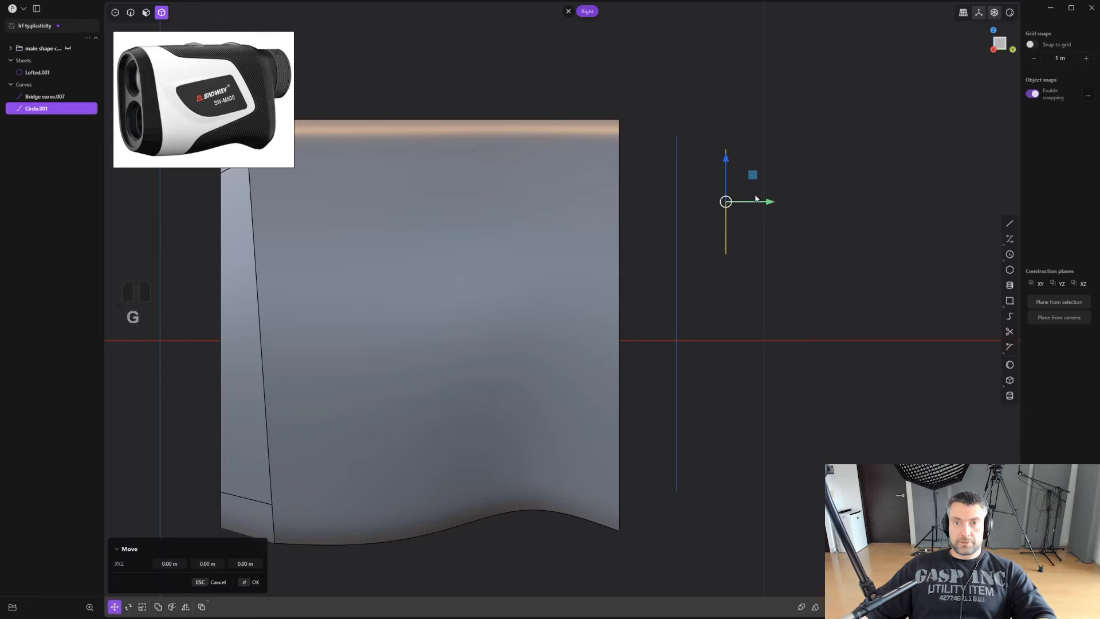
drag(728, 157, 728, 150)
click(791, 116)
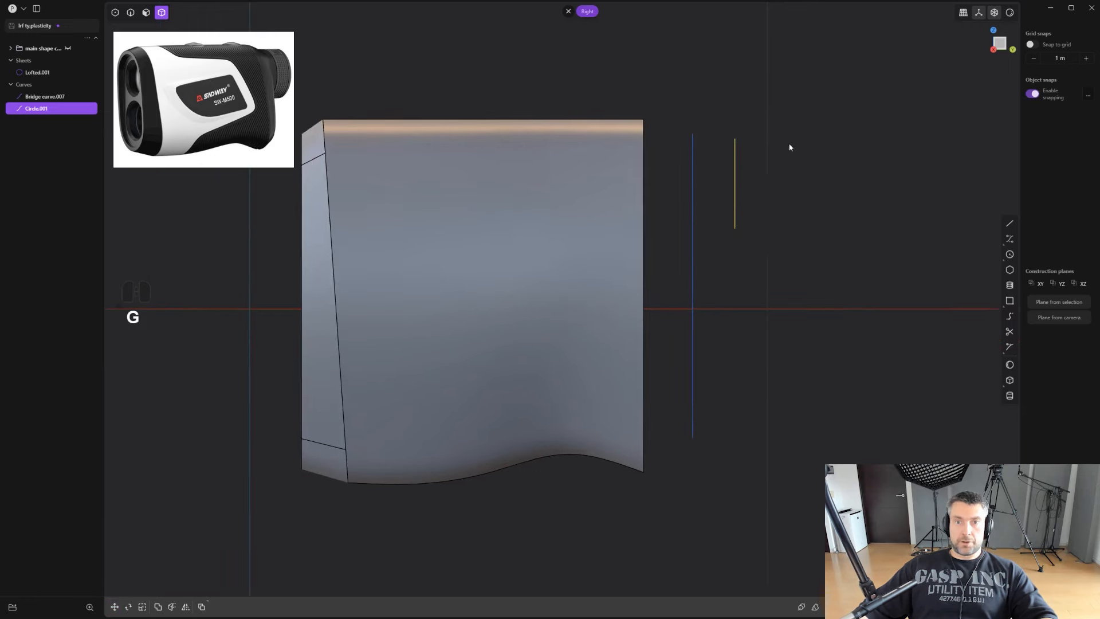
Loft between the body's full rear edge loop and the rear outline curve behind it.
middle_drag(788, 147, 626, 214)
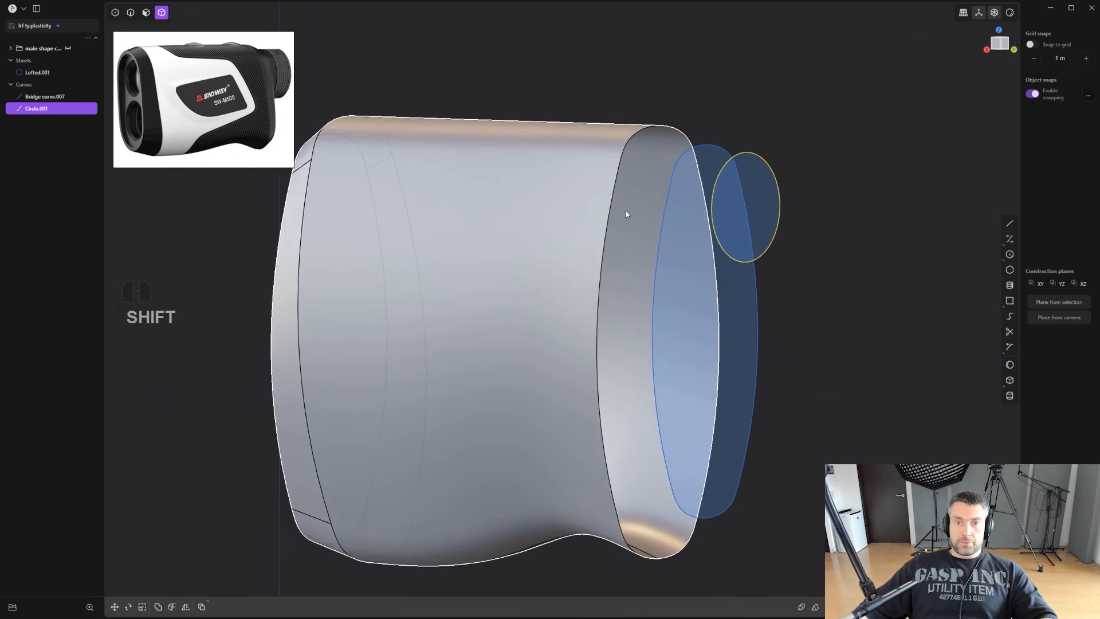
click(613, 191)
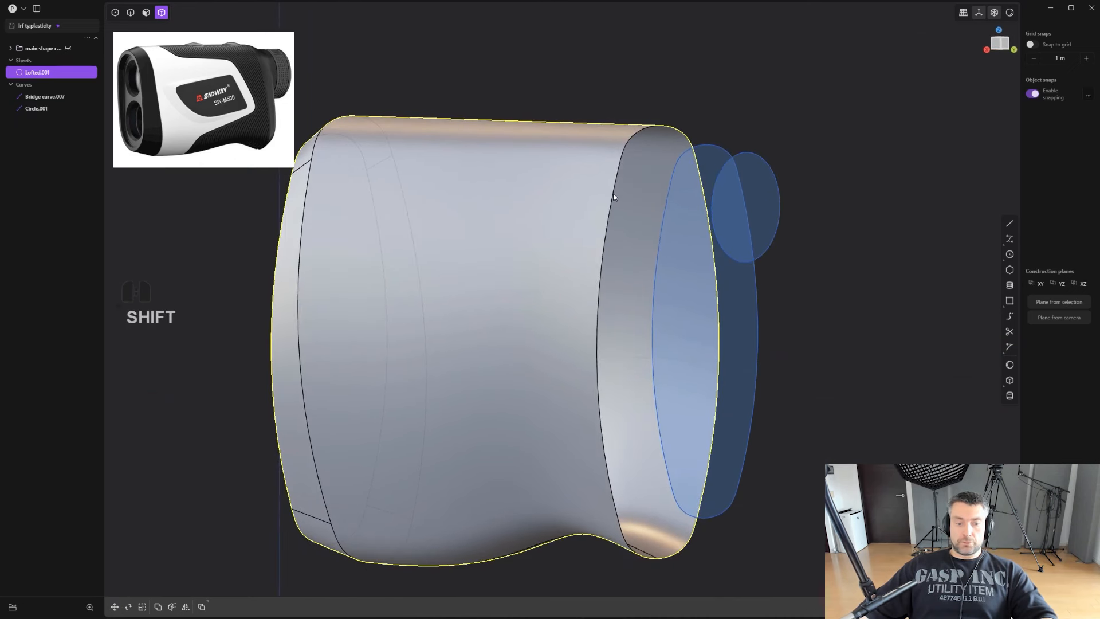
key(2)
alt+click(612, 194)
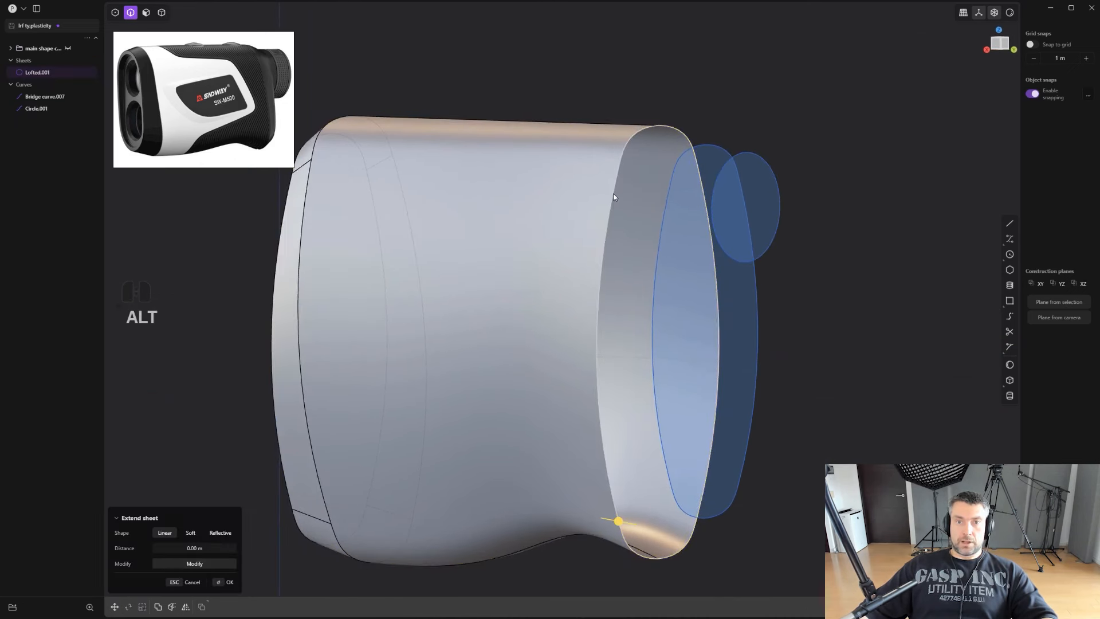
alt+shift+click(666, 200)
key(l)
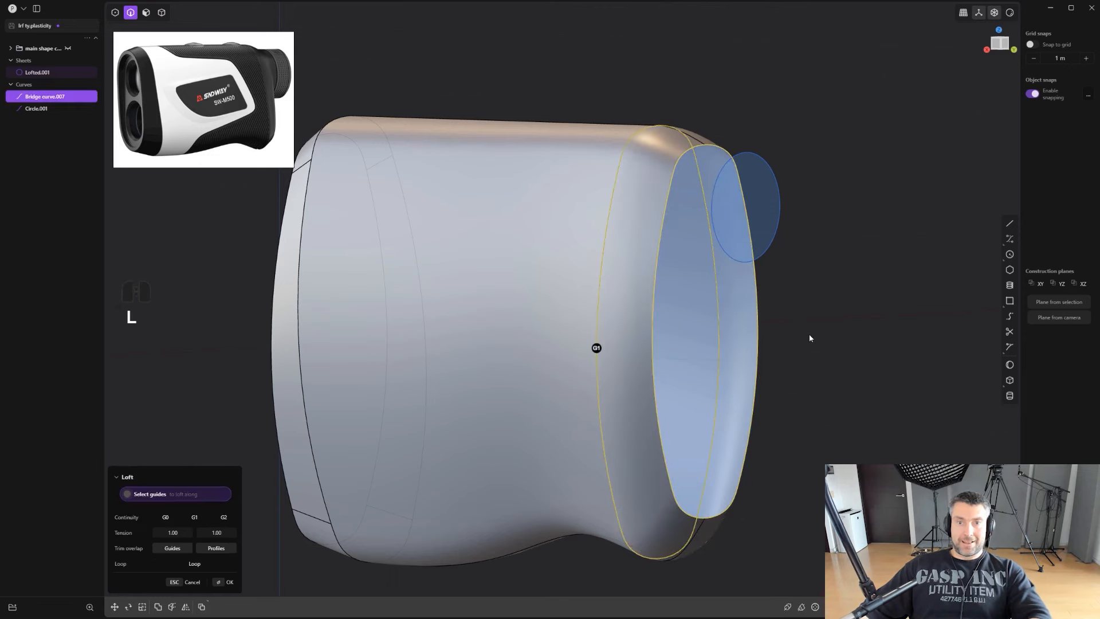
Cycle the continuity at the loft's body edge, including G0, and create the loft with a smooth curved transition.
middle_drag(809, 335, 760, 331)
scroll(775, 339, up, 2)
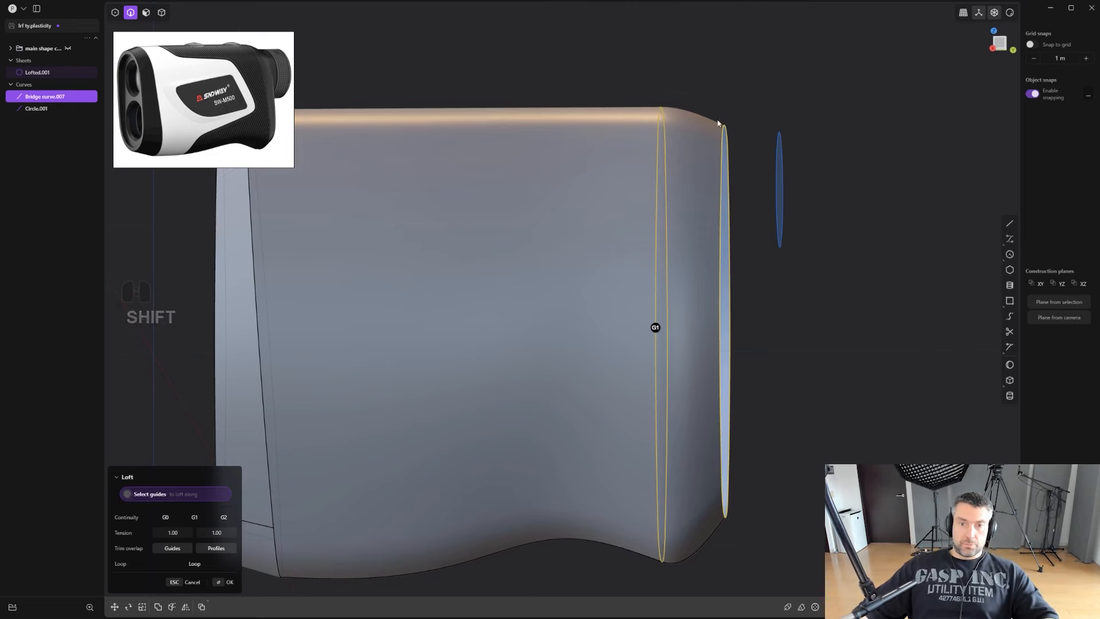
middle_drag(785, 340, 607, 320)
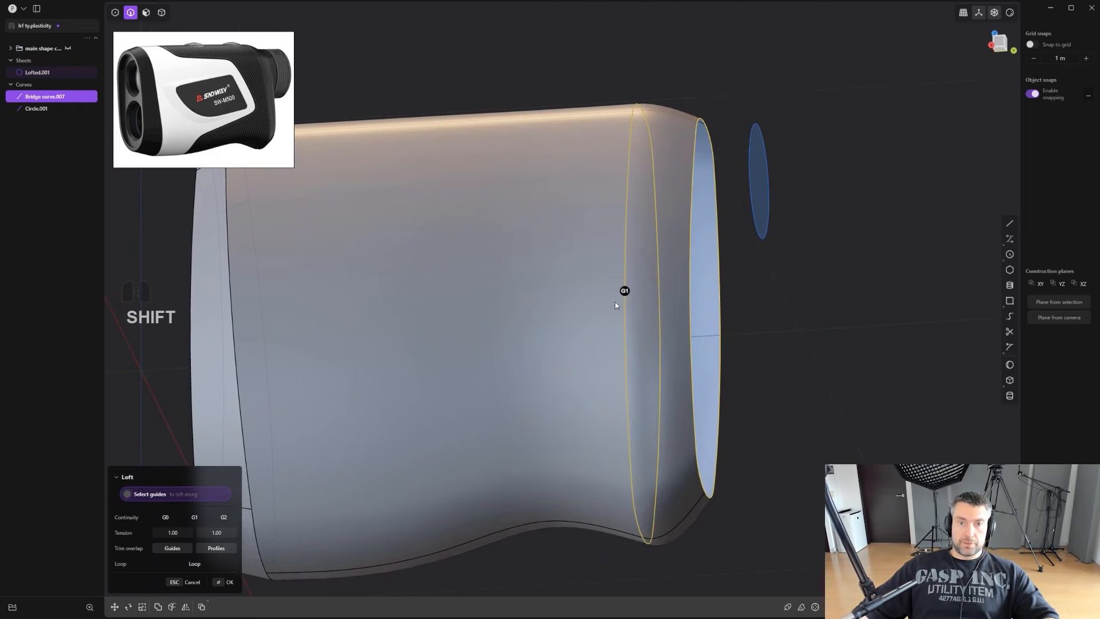
key(Tab)
key(Tab)
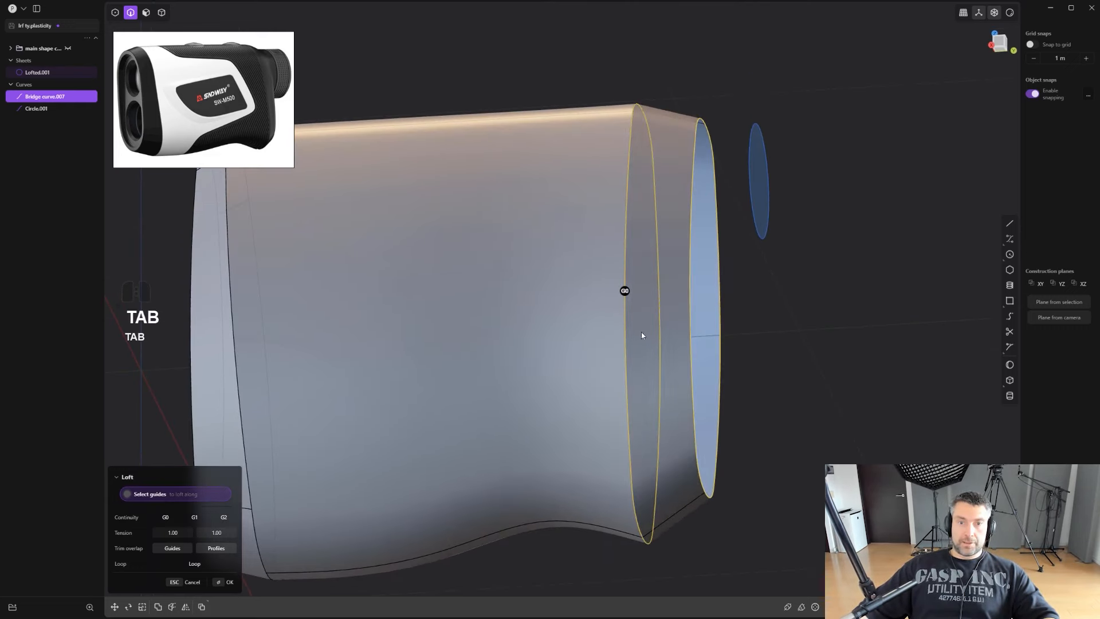
middle_drag(674, 286, 604, 135)
right_click(824, 403)
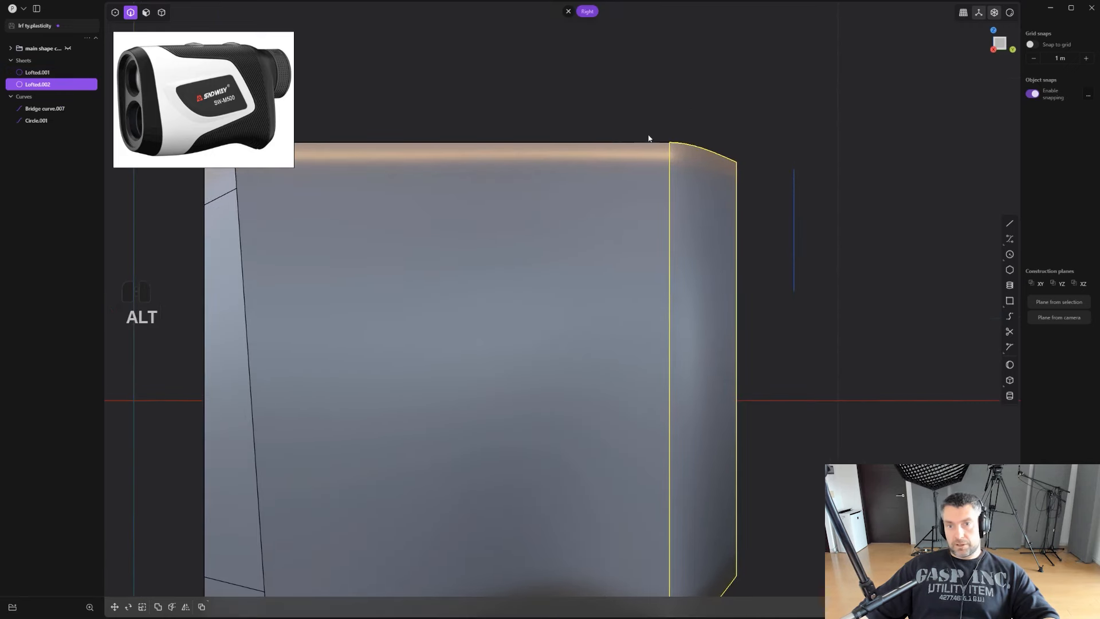
Move the rear outline's bridge curve into the main shape curves folder.
shift+middle_drag(845, 167, 638, 239)
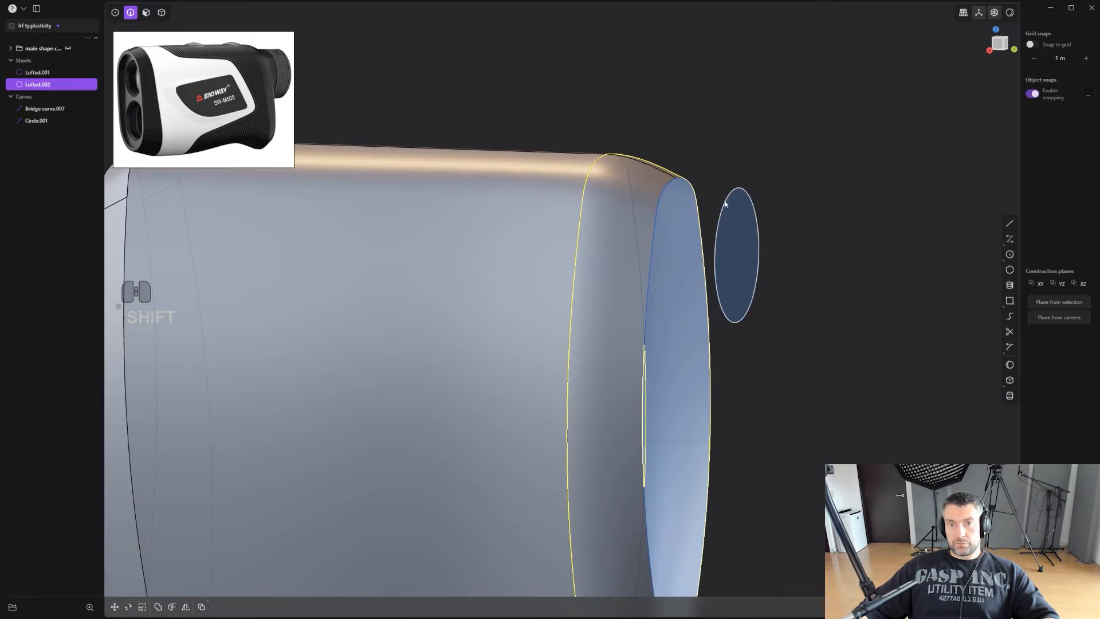
middle_drag(782, 154, 703, 195)
shift+middle_drag(704, 194, 587, 283)
scroll(668, 228, up, 2)
mouse_move(668, 228)
middle_down()
mouse_move(744, 188)
mouse_move(681, 233)
middle_up()
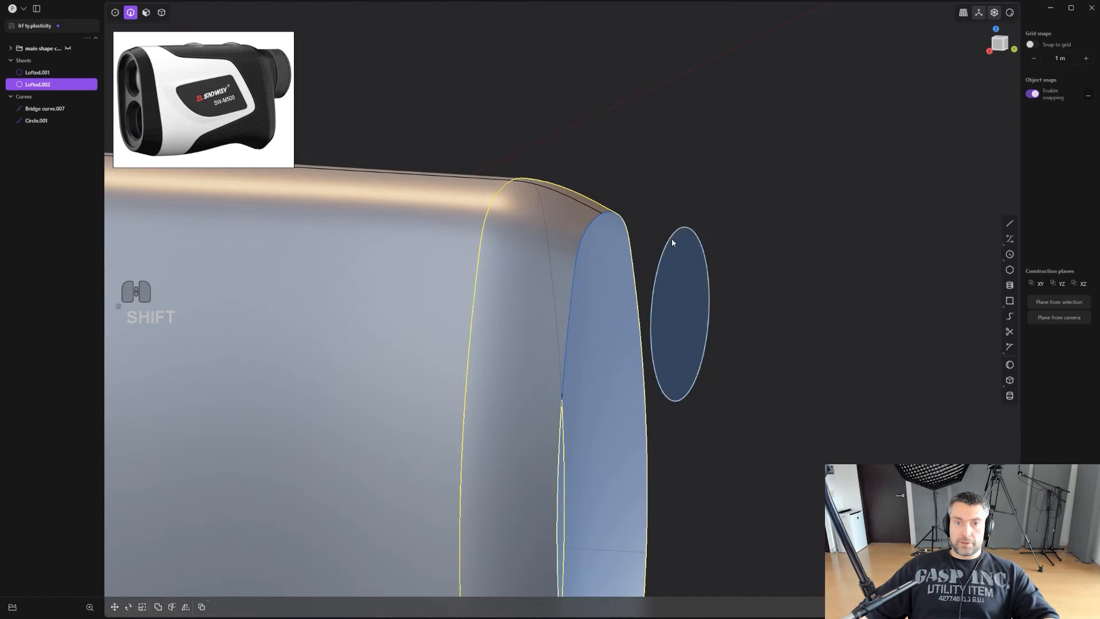
click(669, 242)
scroll(670, 246, down, 1)
shift+middle_drag(677, 478, 691, 261)
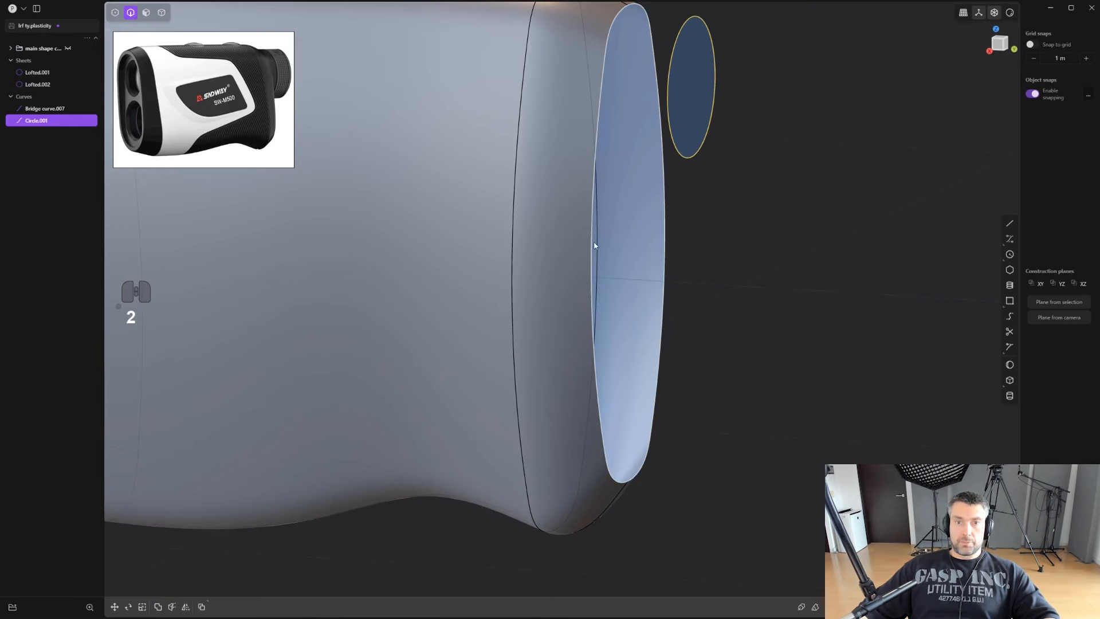
click(602, 139)
shift+middle_drag(656, 307, 652, 372)
scroll(653, 372, down, 1)
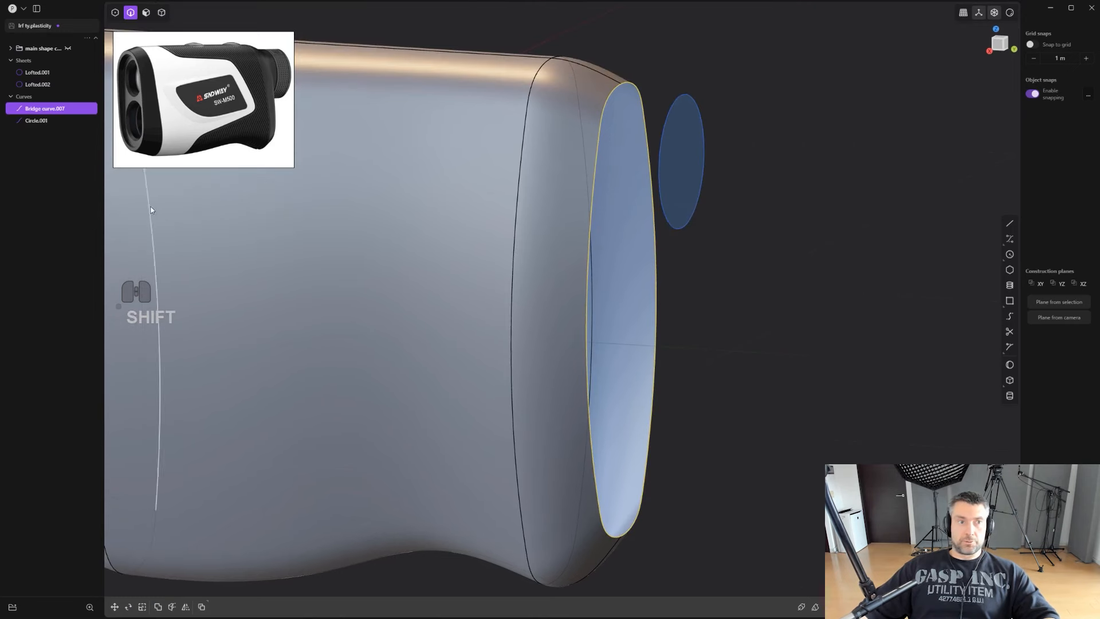
drag(50, 110, 47, 51)
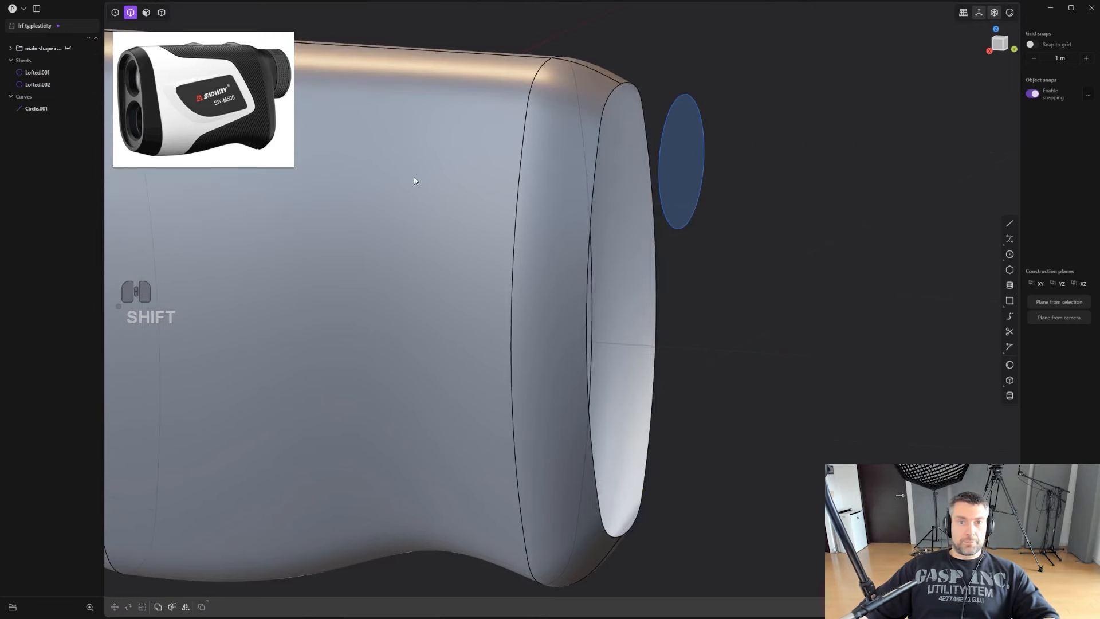
Save the project file.
scroll(568, 177, up, 2)
shift+middle_drag(603, 184, 653, 278)
click(16, 15)
click(36, 67)
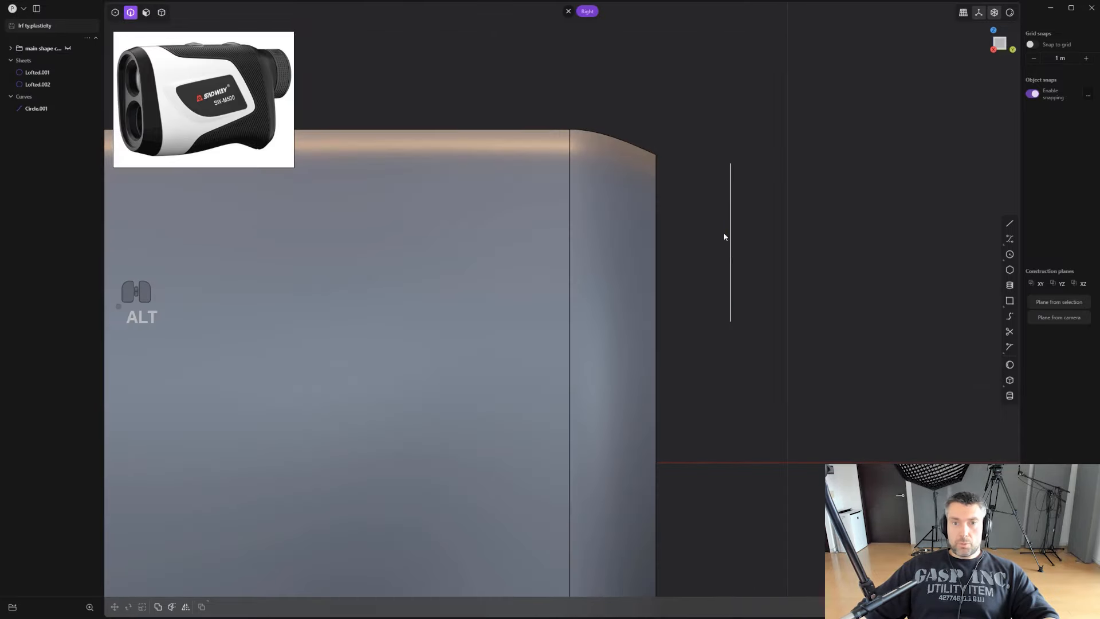
Move the eyepiece circle down along Z by about 0.005 m.
shift+middle_drag(724, 237, 654, 241)
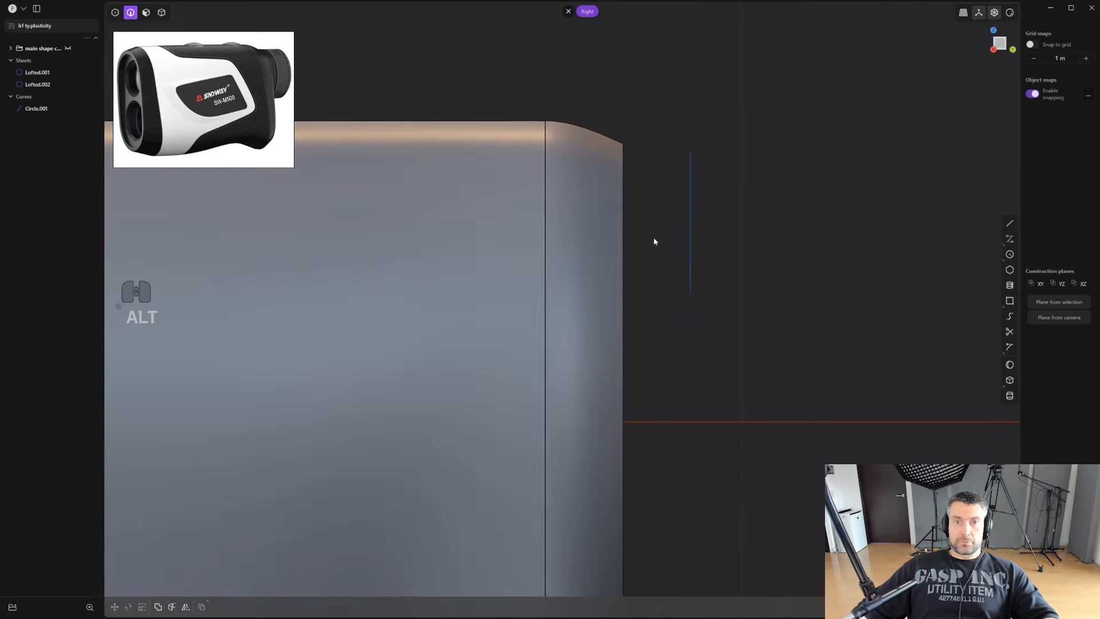
alt+middle_drag(594, 161, 613, 257)
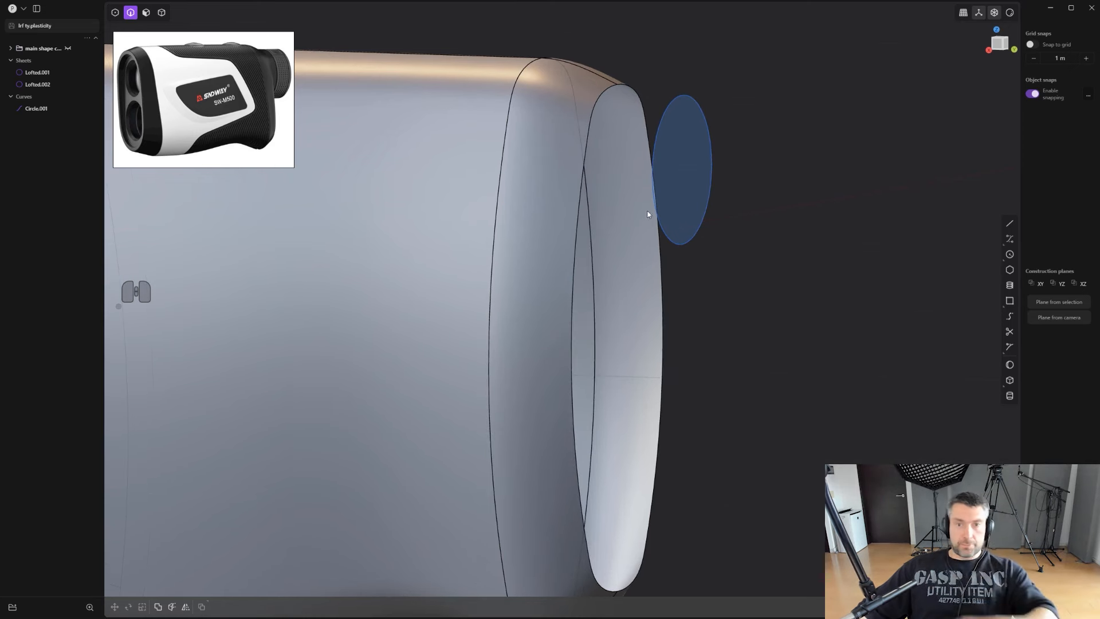
middle_drag(594, 184, 651, 214)
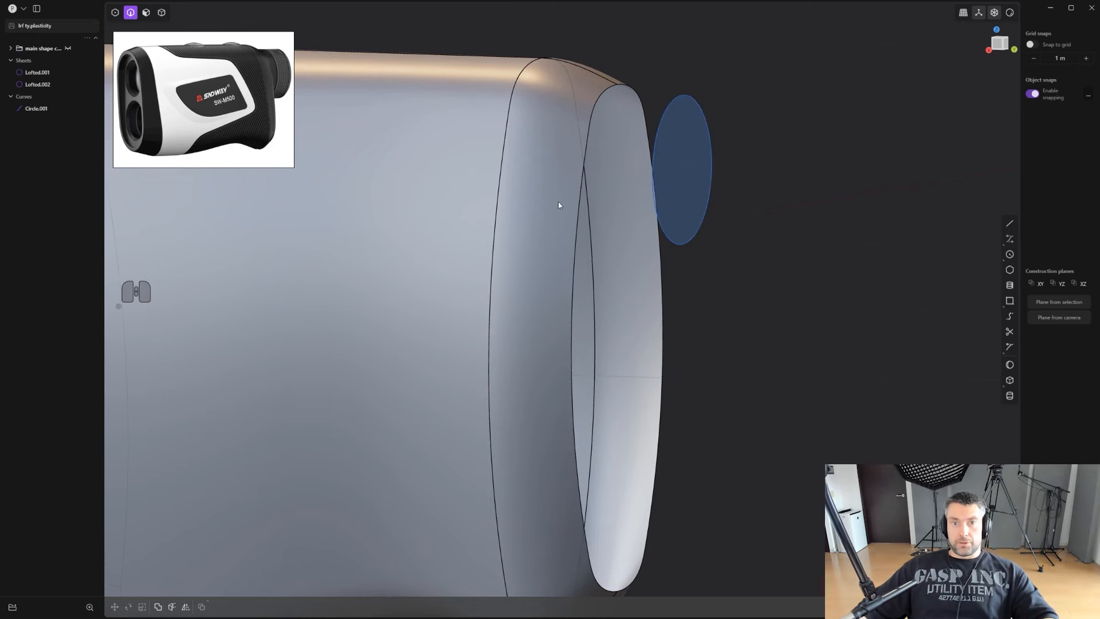
alt+middle_drag(689, 239, 702, 232)
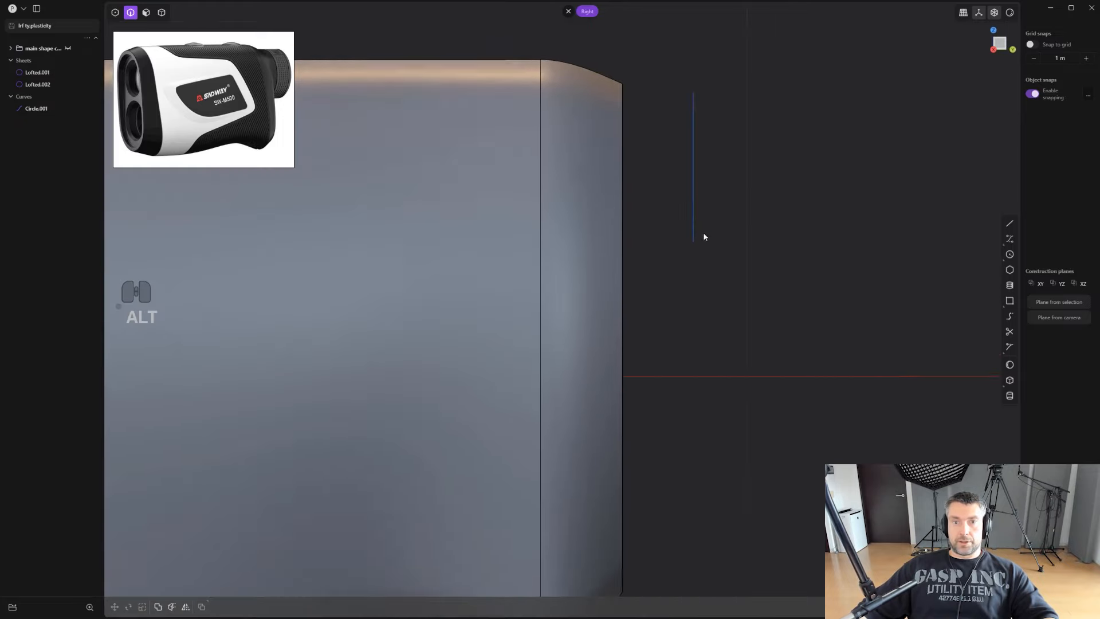
shift+middle_drag(706, 184, 604, 211)
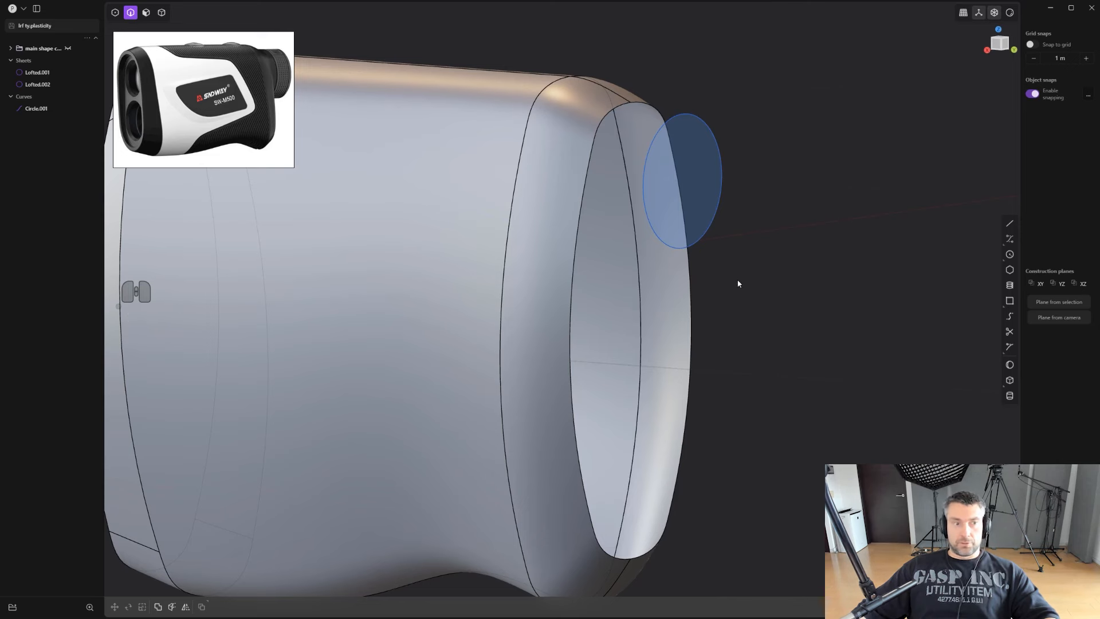
alt+middle_drag(737, 281, 720, 259)
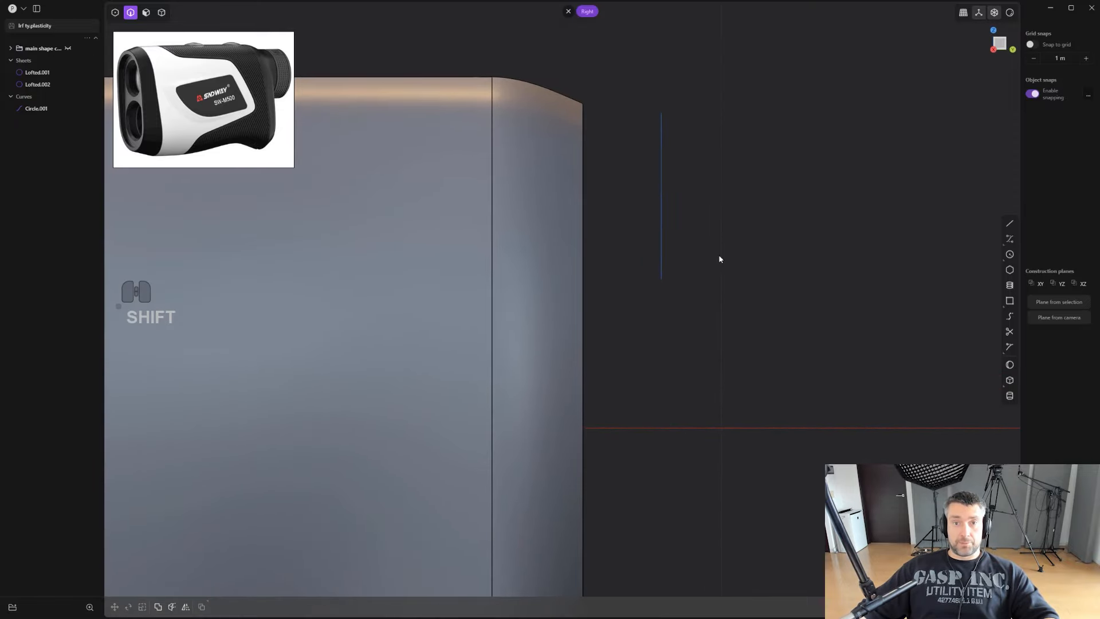
click(662, 171)
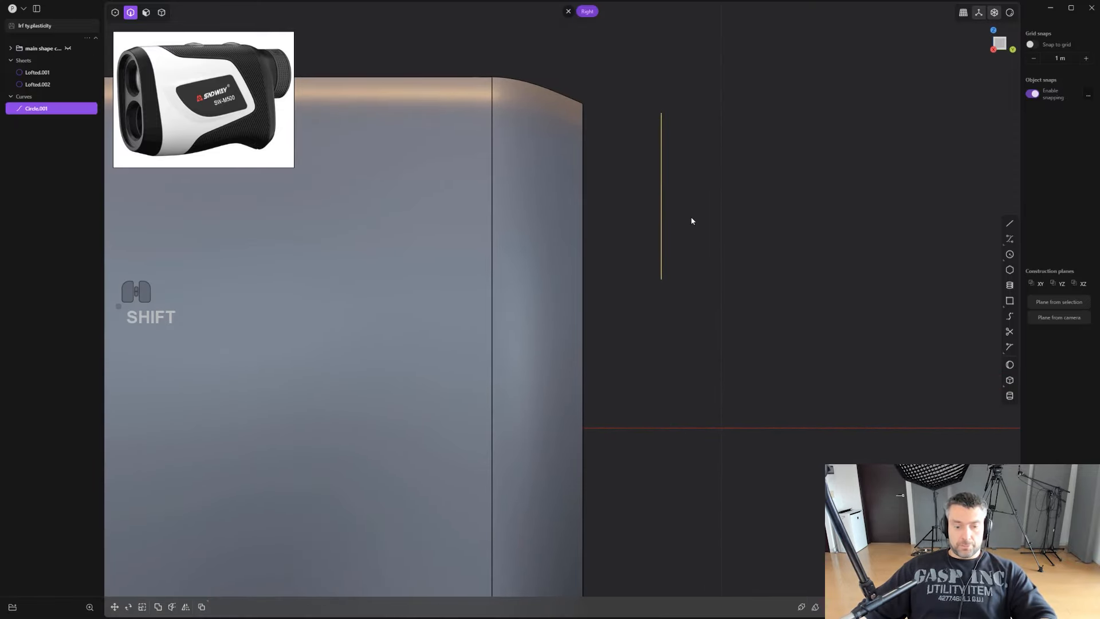
key(g)
drag(660, 153, 663, 160)
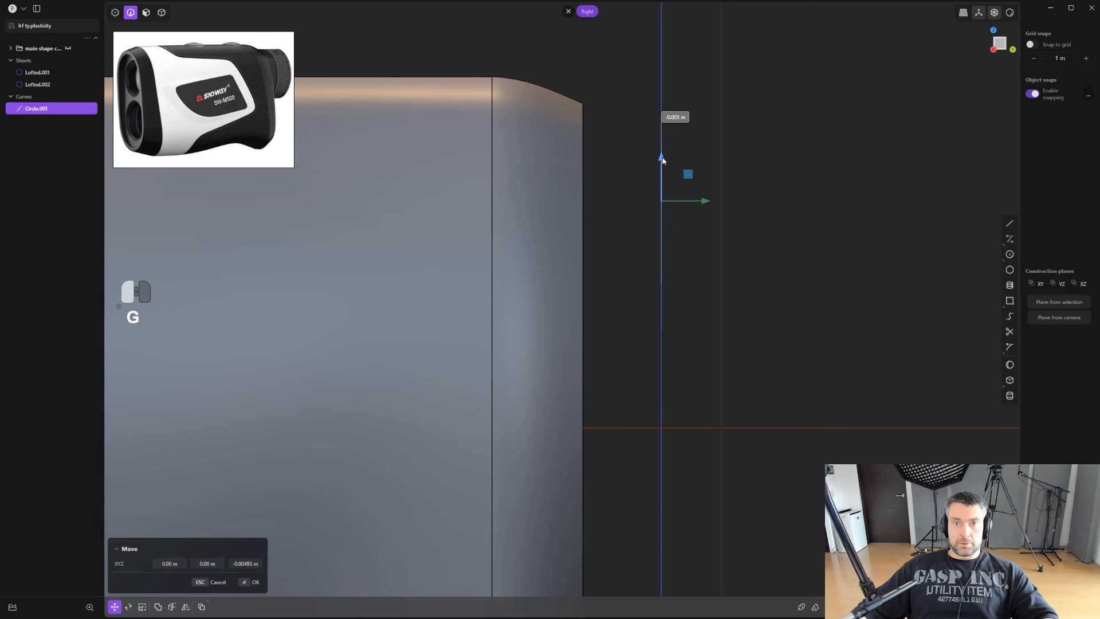
key(Return)
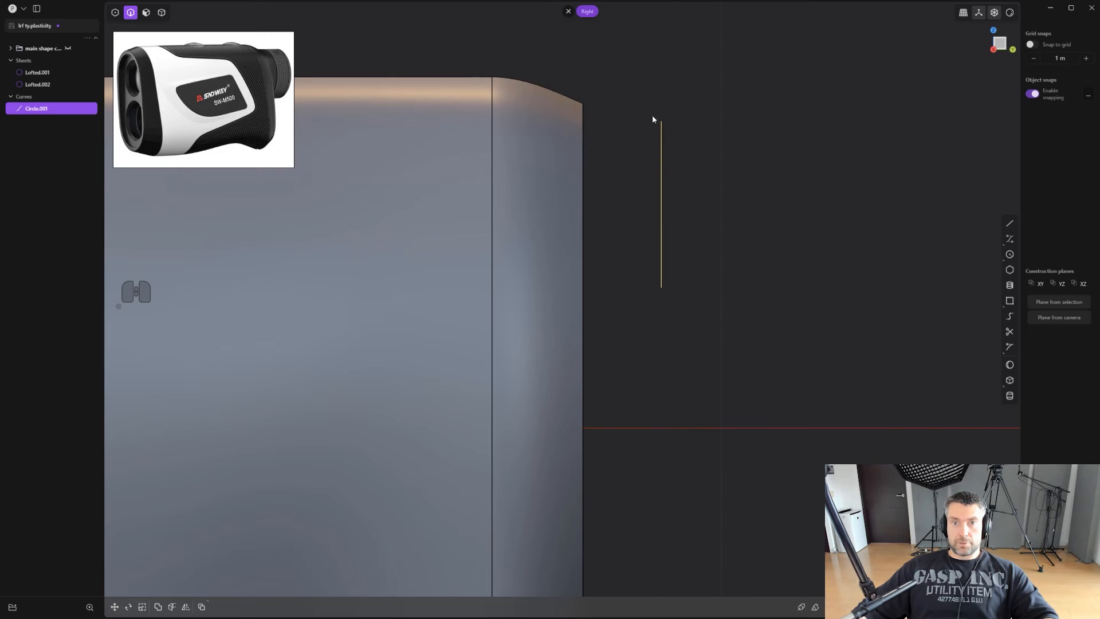
Add two Isoparam edges across one side of the rear loft face, one near its upper corner and one near its lower corner.
middle_drag(714, 117, 580, 181)
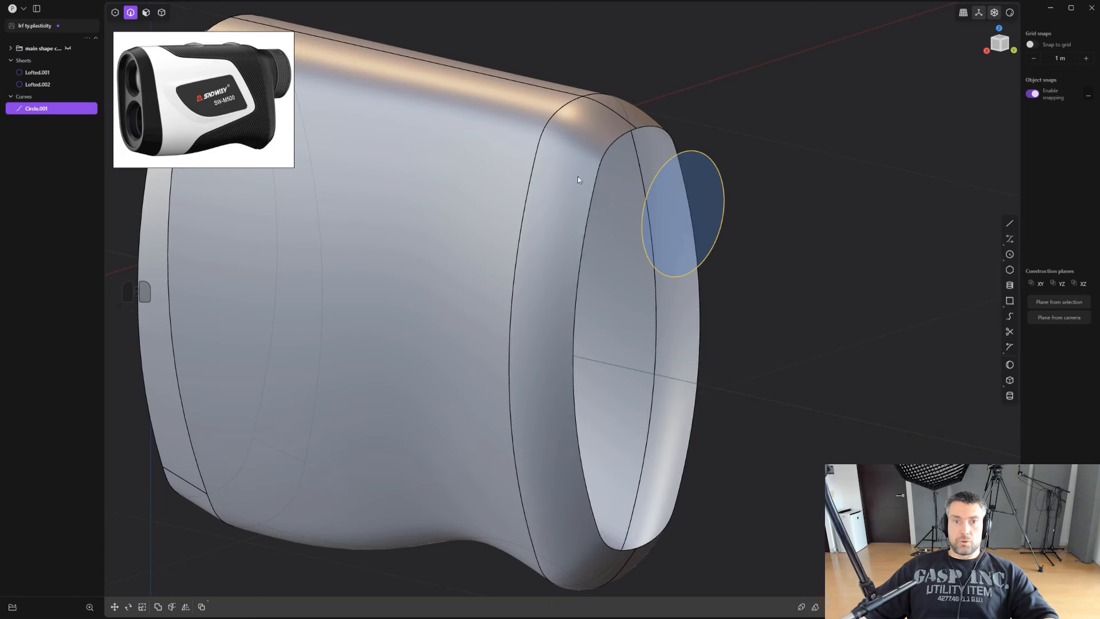
scroll(550, 173, up, 5)
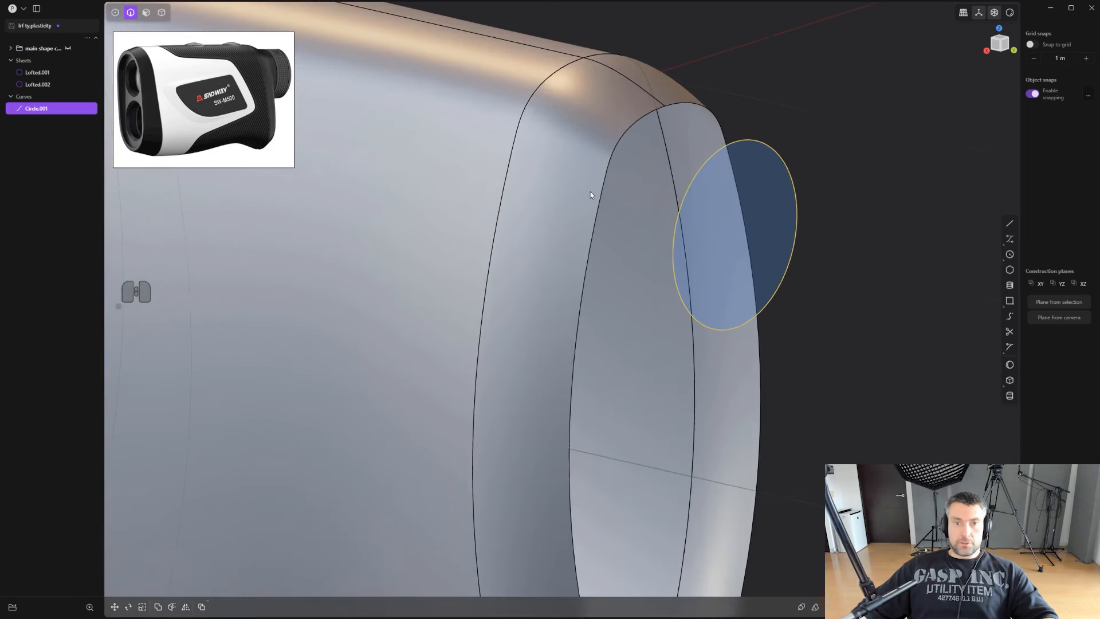
key(ctrl+r)
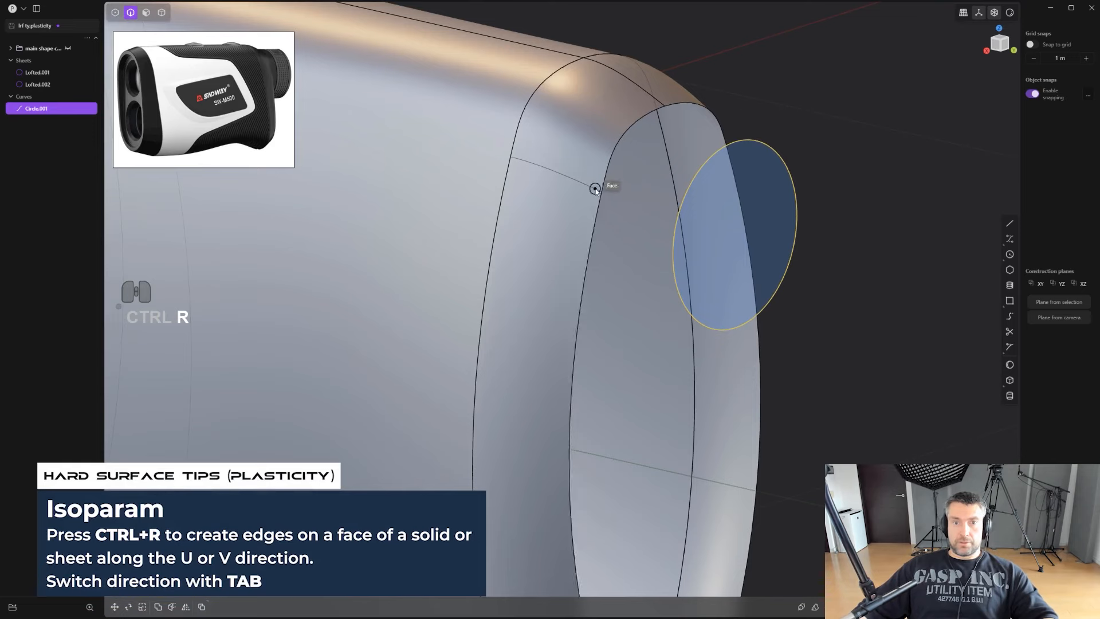
click(603, 184)
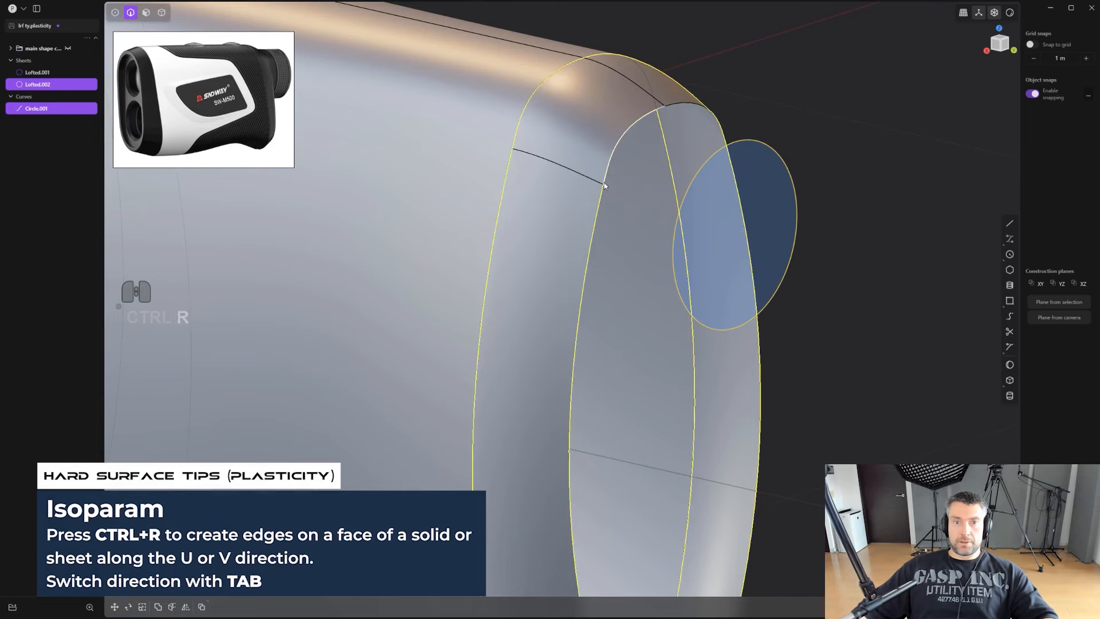
middle_drag(604, 183, 623, 422)
key(ctrl+r)
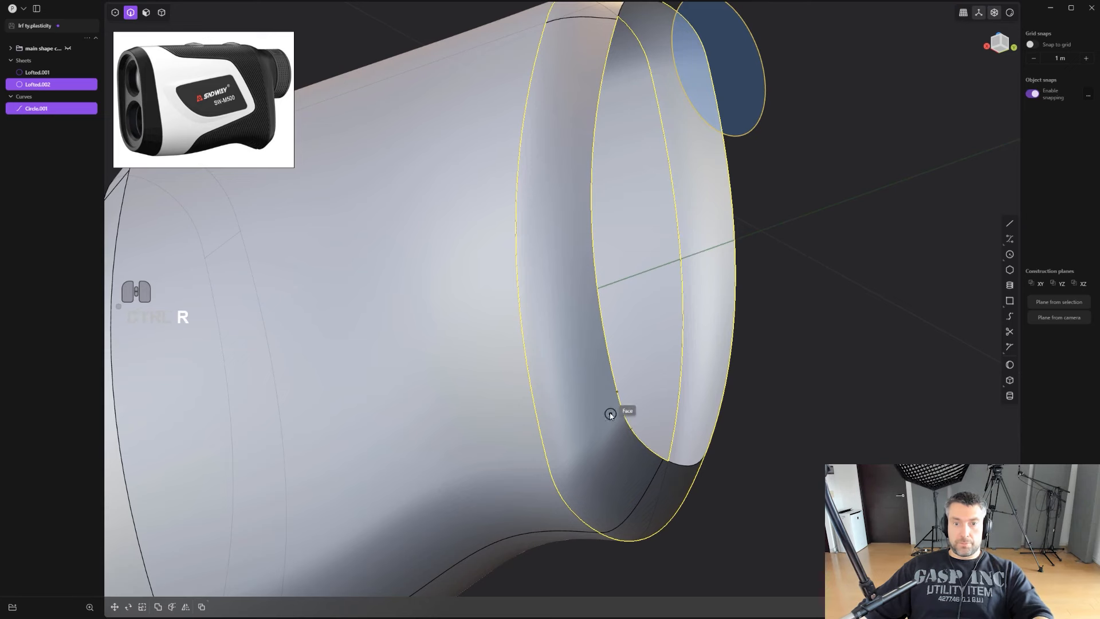
click(615, 391)
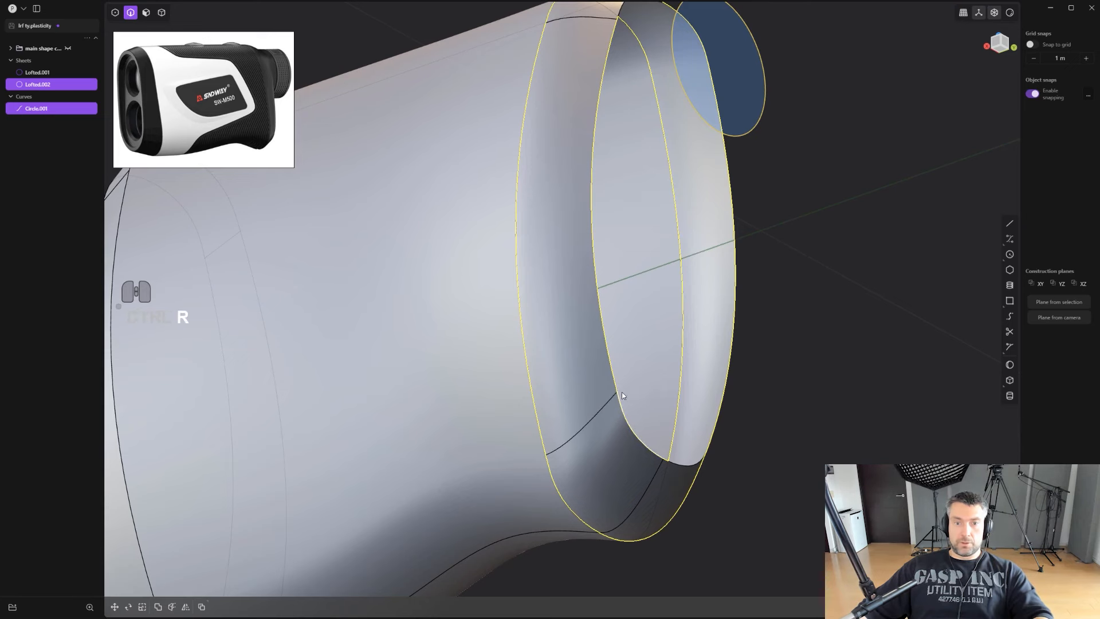
Split the eyepiece circle at its topmost point on the vertical centre axis, using the back view.
scroll(621, 392, down, 3)
middle_drag(687, 328, 619, 376)
scroll(675, 358, up, 2)
scroll(634, 291, up, 1)
shift+middle_drag(751, 253, 585, 332)
shift+middle_drag(584, 333, 624, 266)
scroll(626, 263, up, 4)
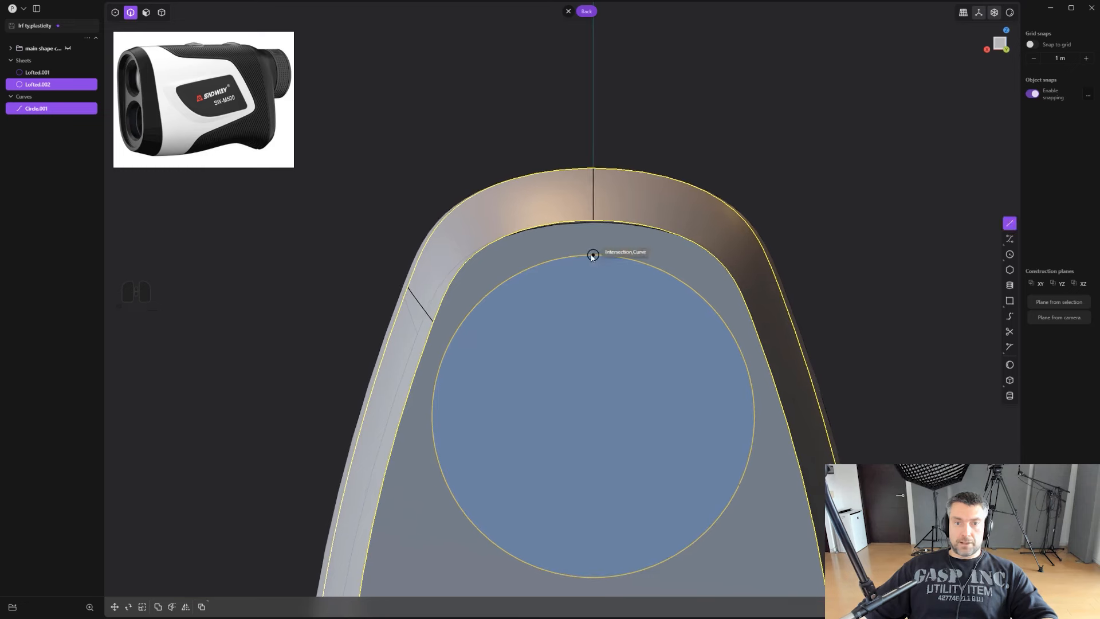
click(1010, 348)
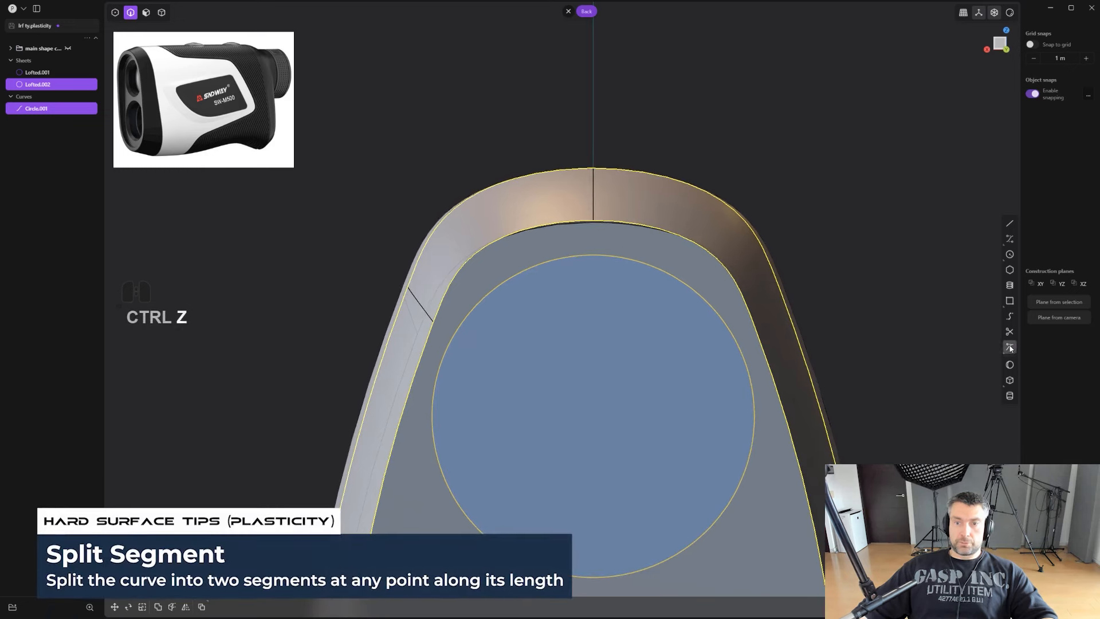
click(594, 256)
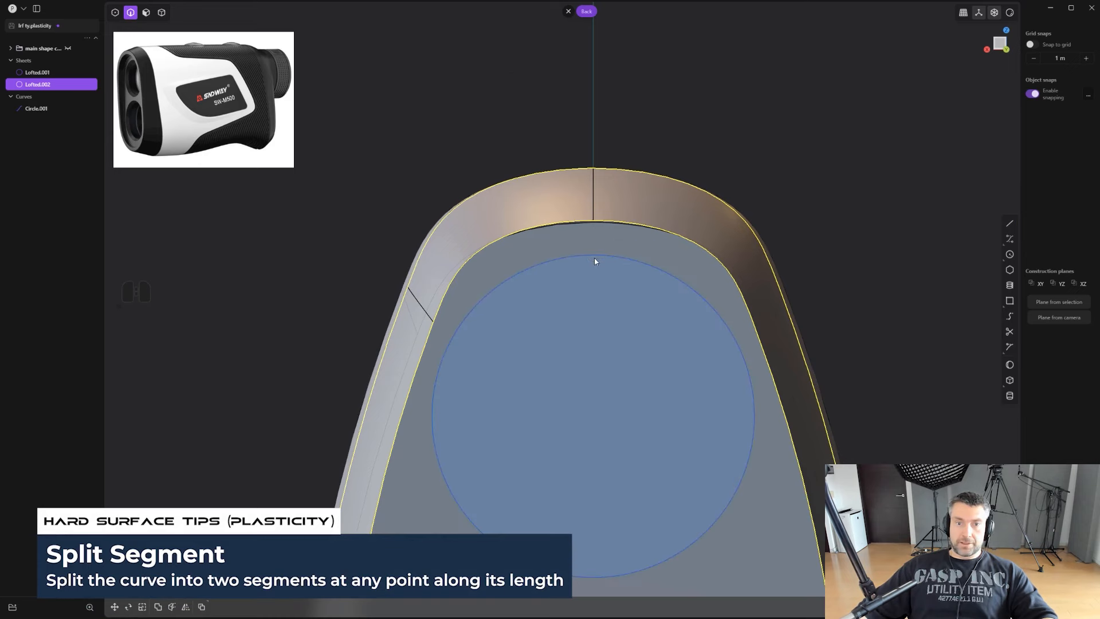
Split the circle at a second point facing the loft's upper Isoparam edge and unjoin it into separate curves.
click(1011, 348)
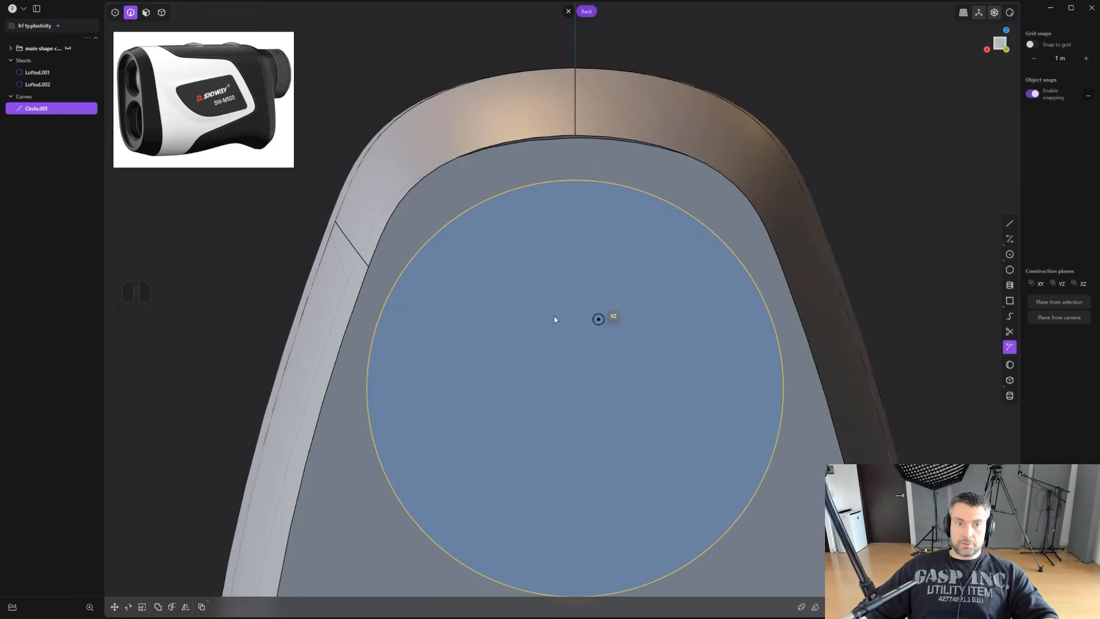
click(397, 290)
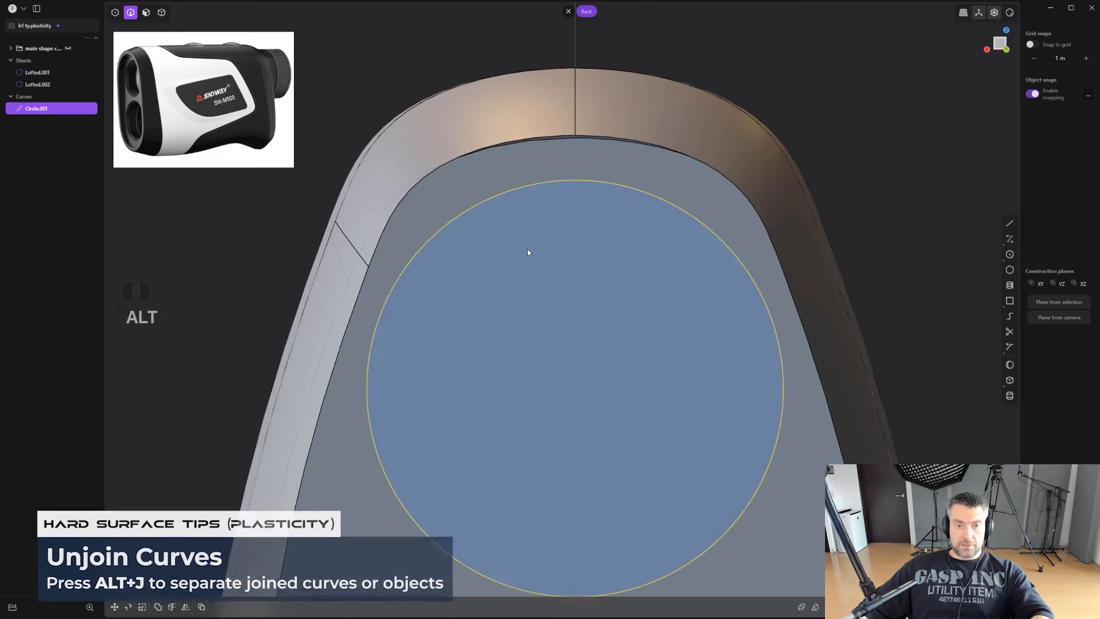
key(alt+j)
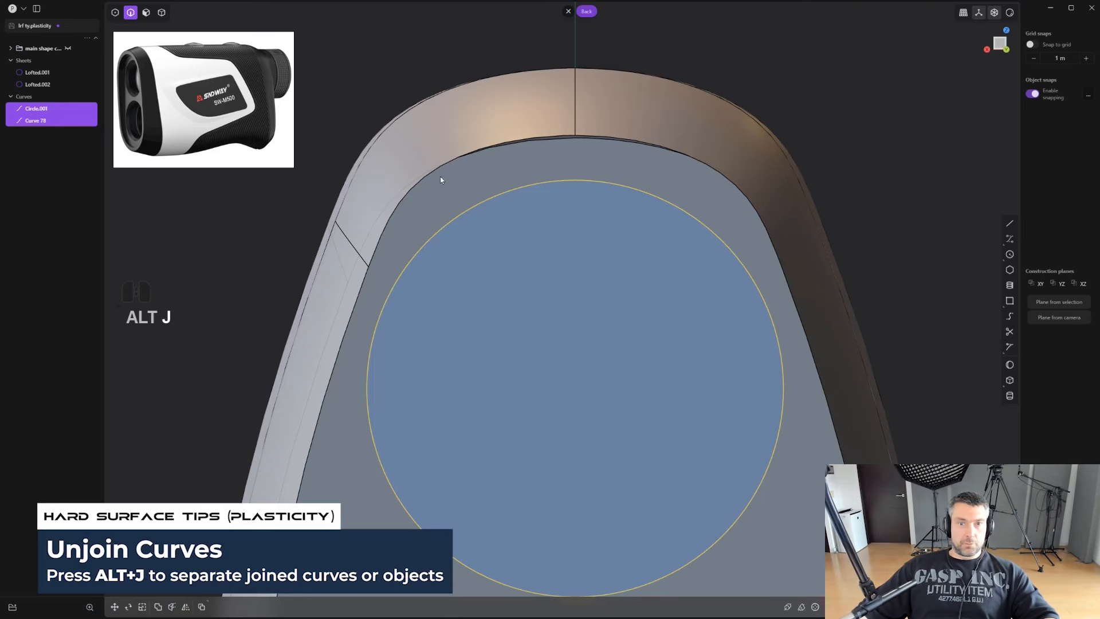
Split the eyepiece circle at a third point on its lower arc and unjoin it into separate curves.
click(841, 145)
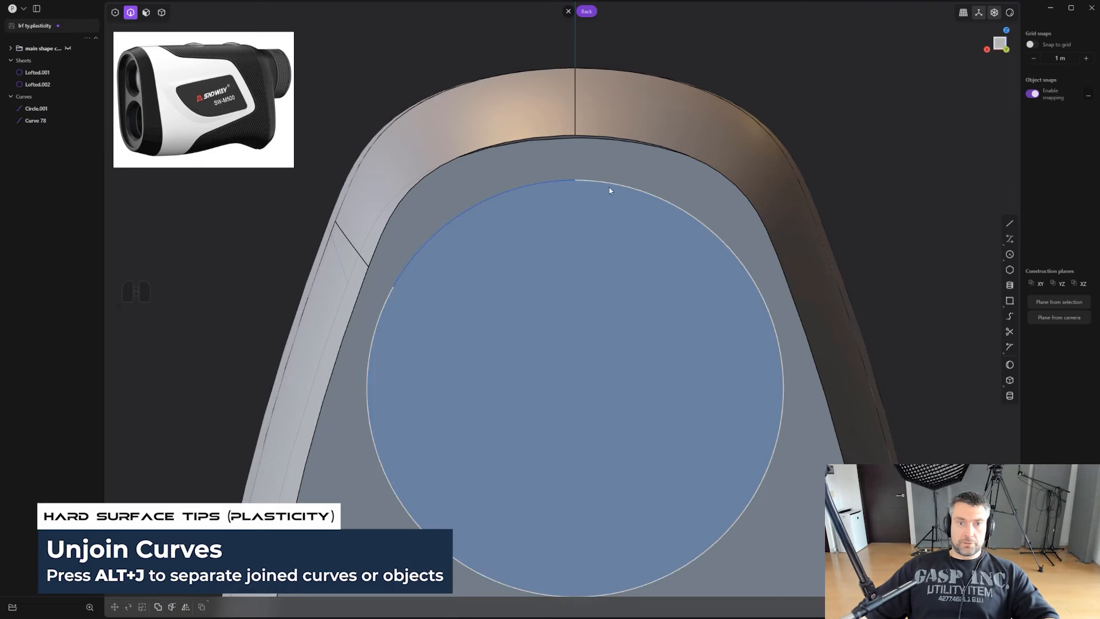
middle_drag(531, 194, 582, 246)
middle_drag(665, 273, 515, 457)
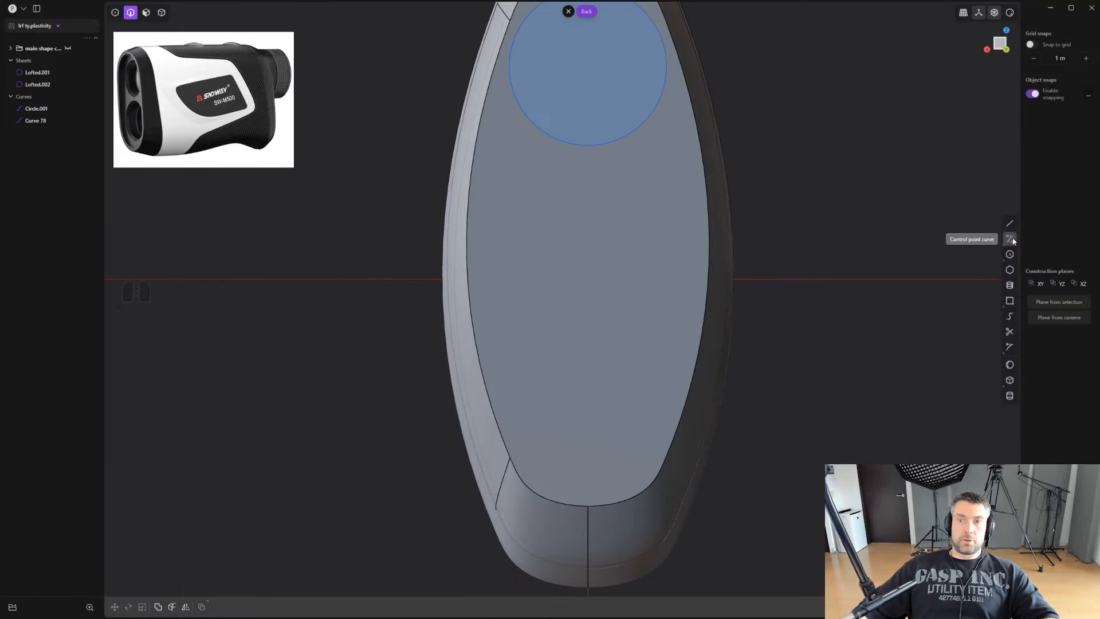
click(1006, 348)
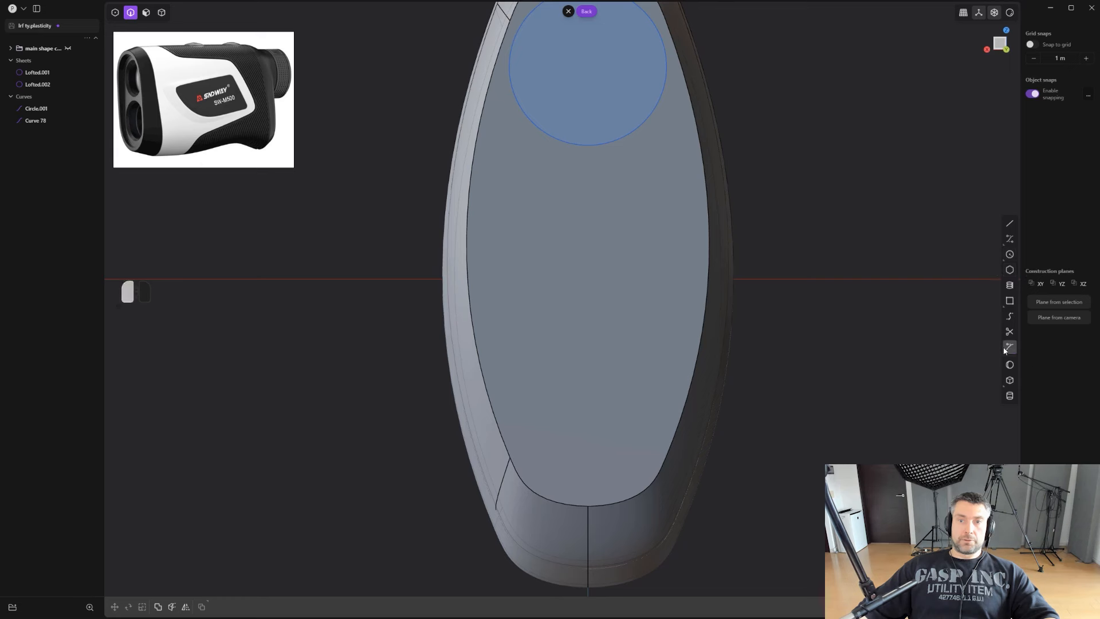
click(551, 138)
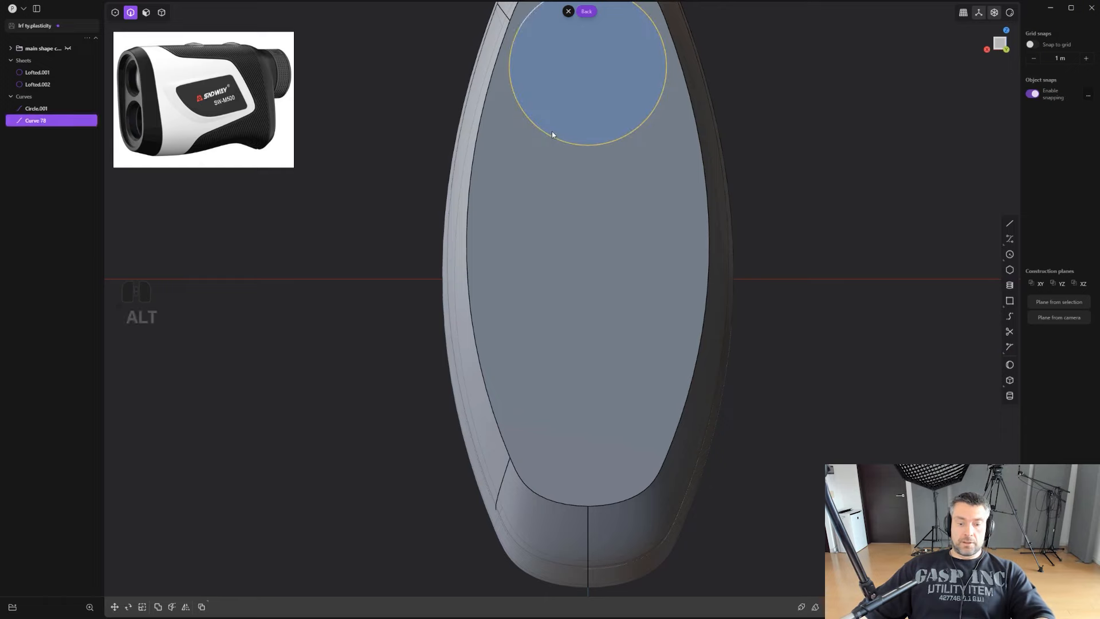
key(alt+j)
Extrude all eyepiece circle curves away from the body's rear to form a short cylindrical tube of sheets.
middle_drag(861, 143, 692, 321)
scroll(767, 276, up, 2)
middle_drag(716, 275, 651, 317)
scroll(587, 321, up, 1)
shift+middle_drag(595, 266, 754, 262)
scroll(579, 316, up, 2)
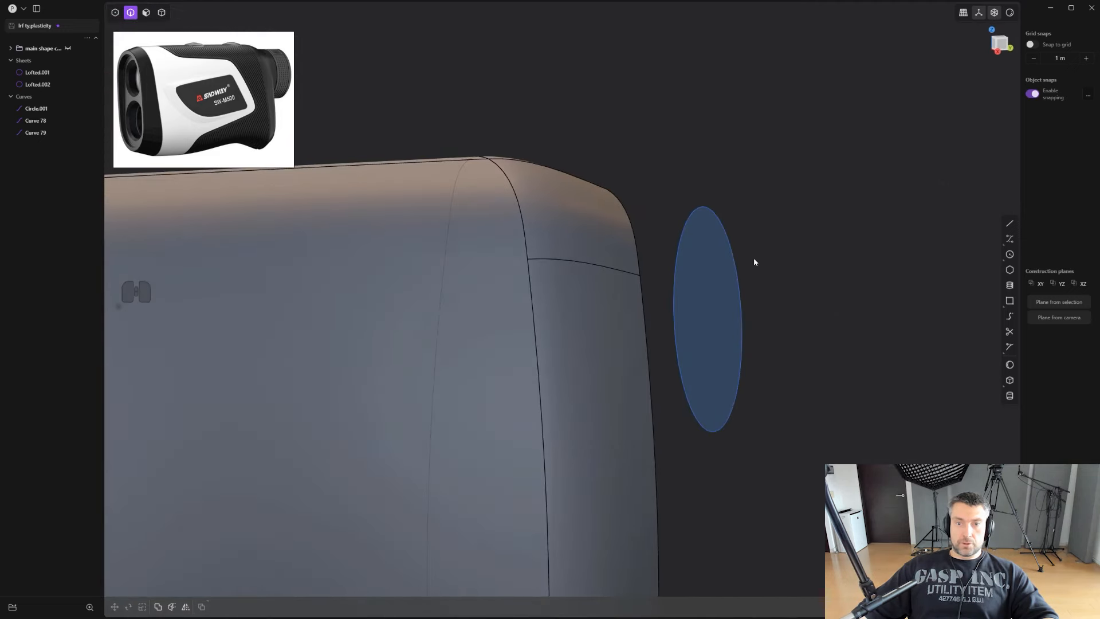
alt+click(739, 316)
key(e)
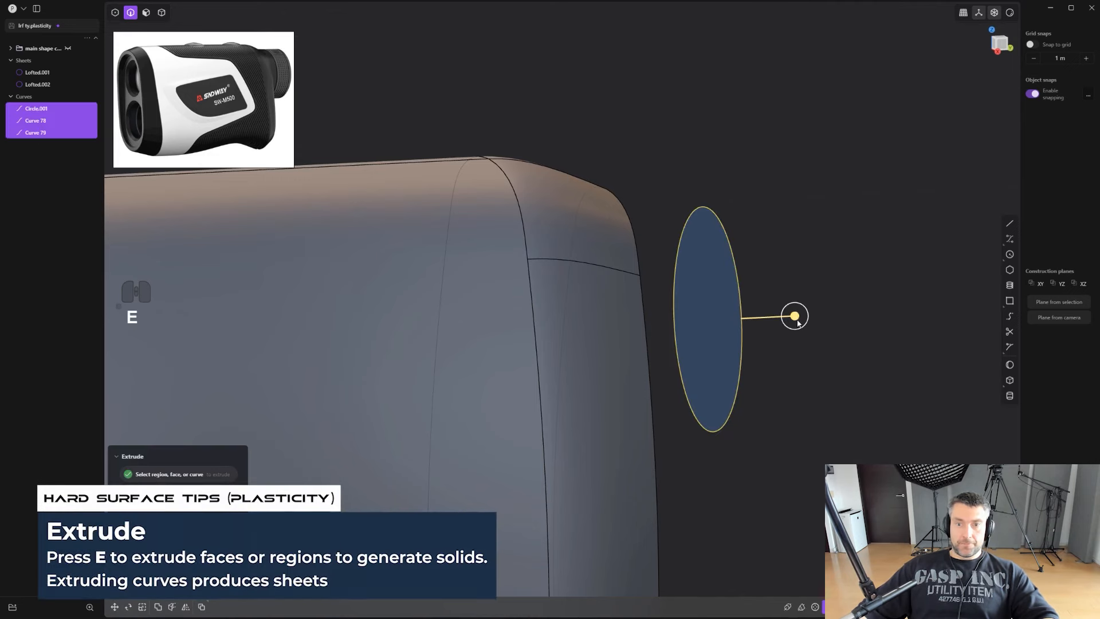
click(907, 306)
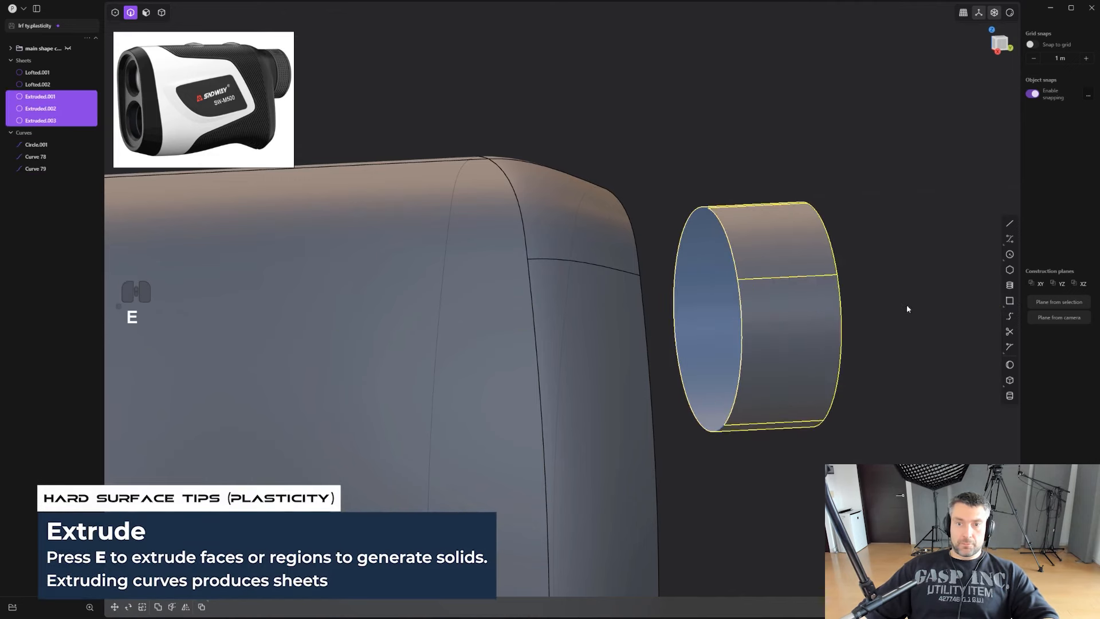
middle_drag(907, 306, 874, 320)
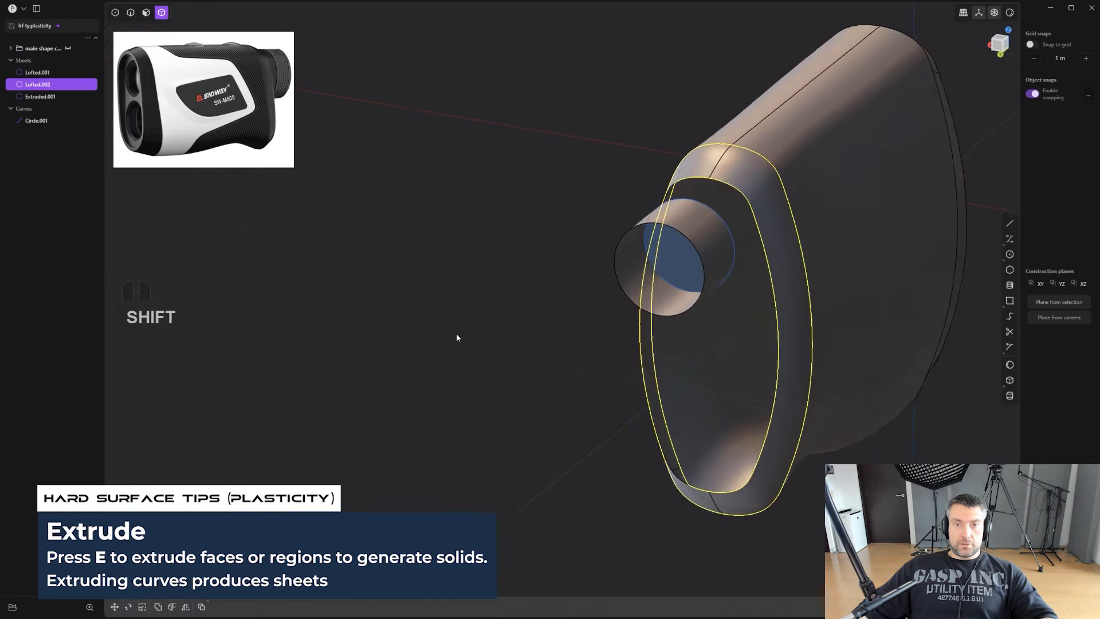
Mirror the rear loft sheet across the X axis with its halves merged, copying the Isoparam edges to the opposite side.
middle_drag(456, 333, 640, 349)
key(alt+x)
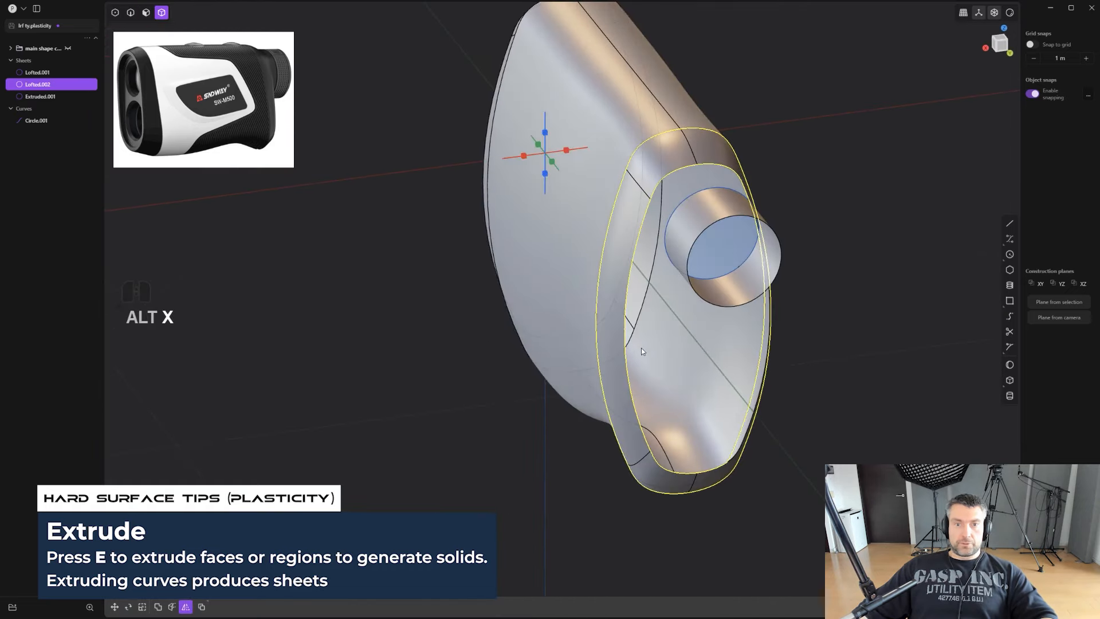
click(524, 155)
key(q)
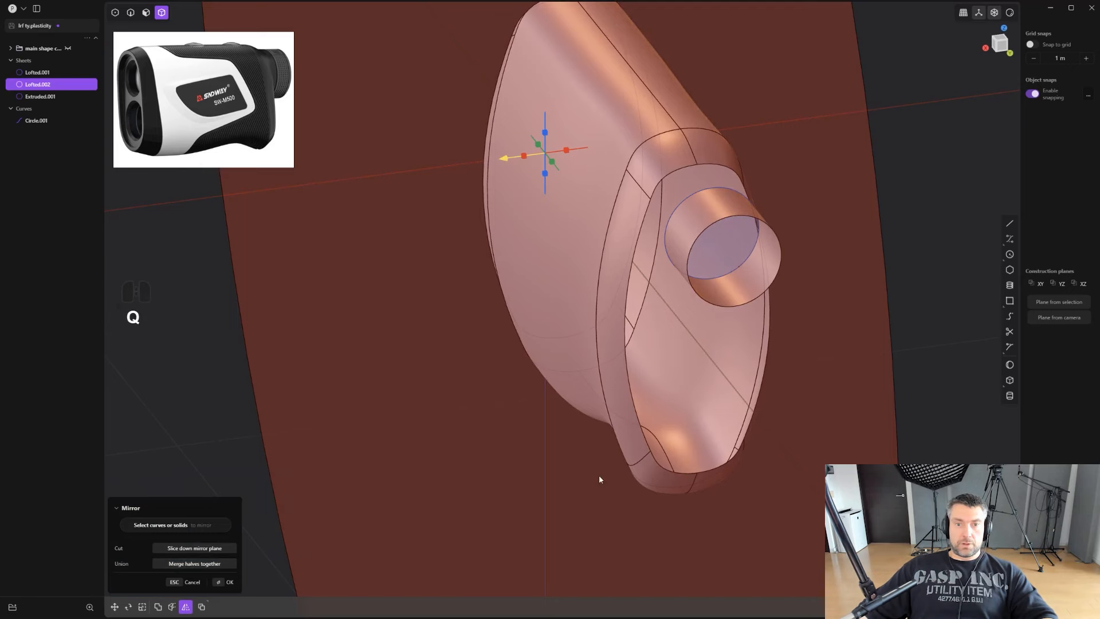
right_click(785, 364)
Add an Isoparam edge across the rear loft's side, slightly below mid-height, using the right view.
scroll(745, 373, down, 1)
key(KP_3)
scroll(643, 350, up, 1)
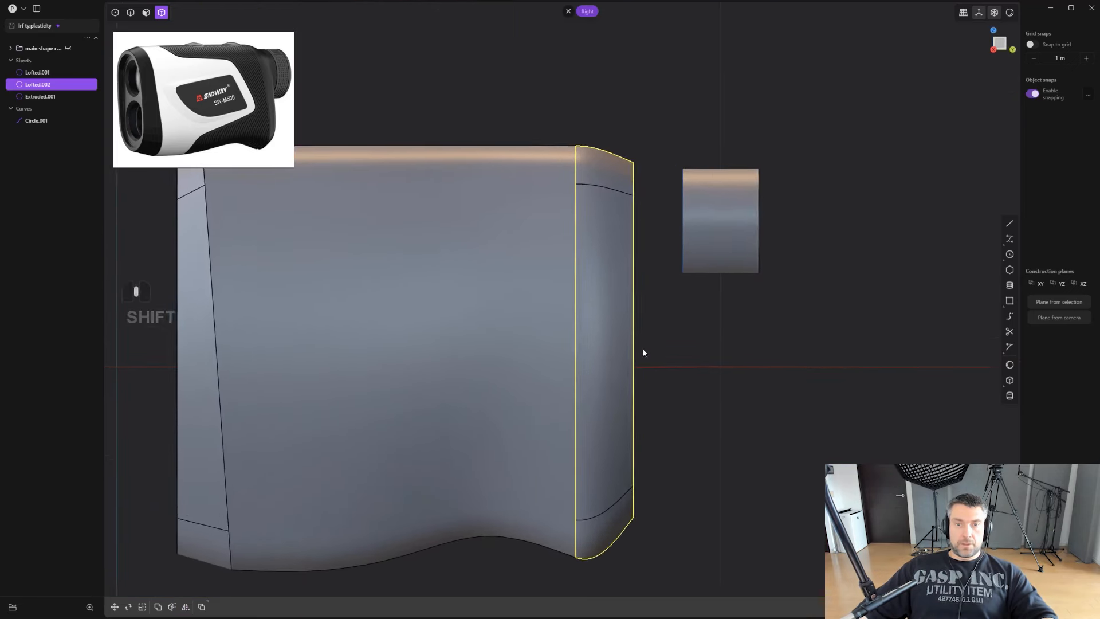
shift+middle_drag(642, 350, 649, 352)
key(ctrl+r)
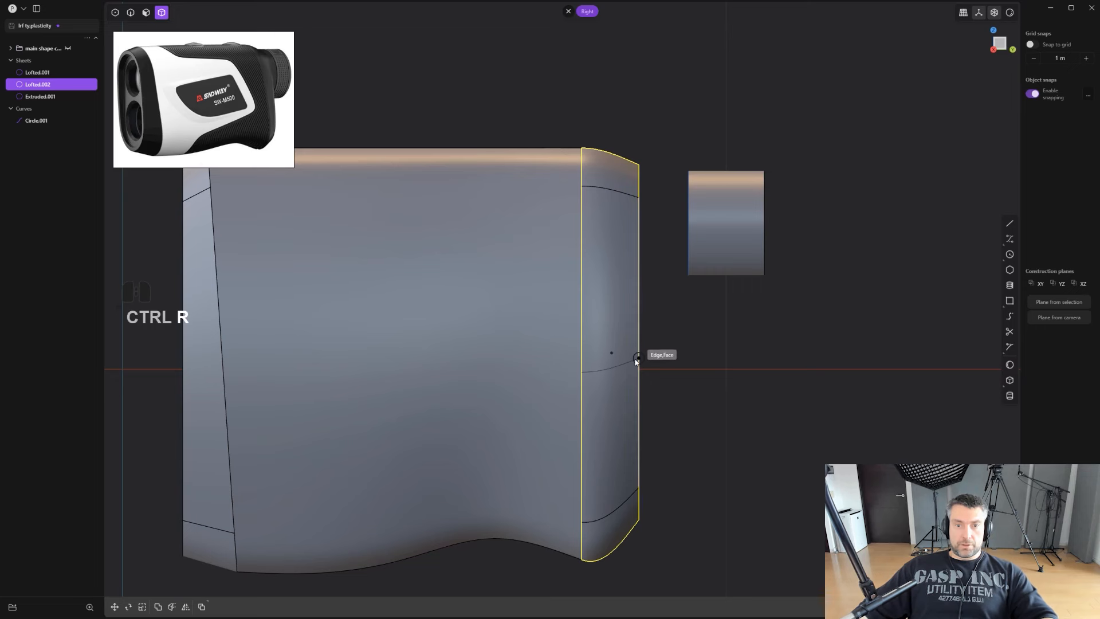
click(637, 395)
key(ctrl+r)
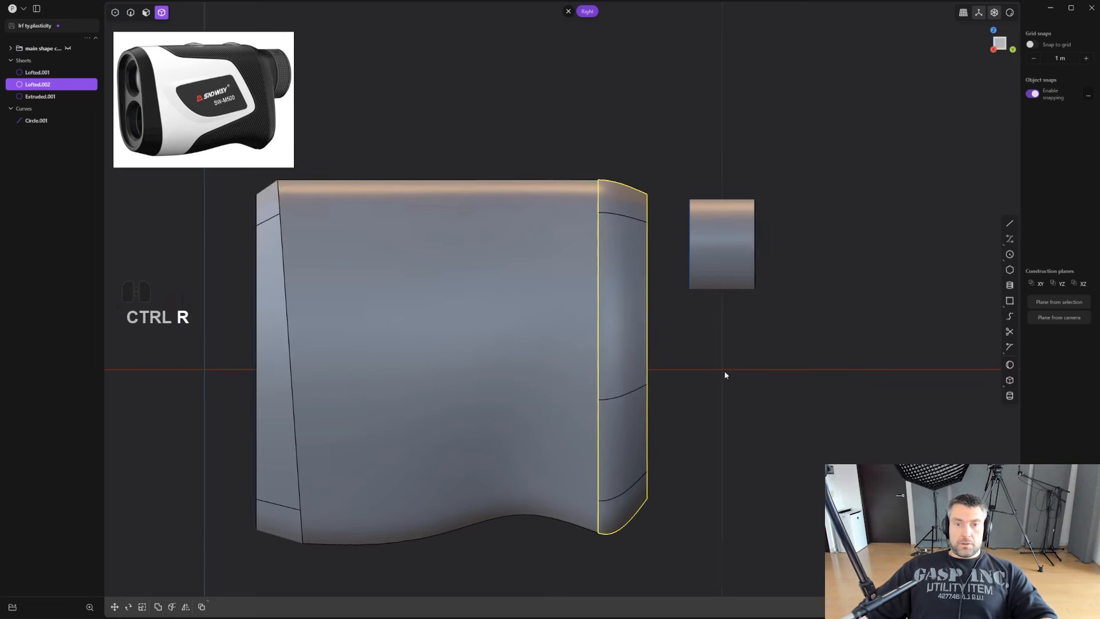
Mirror the rear loft across X again with merged halves so both sides carry the mid-height edge.
middle_drag(724, 370, 525, 334)
key(alt+x)
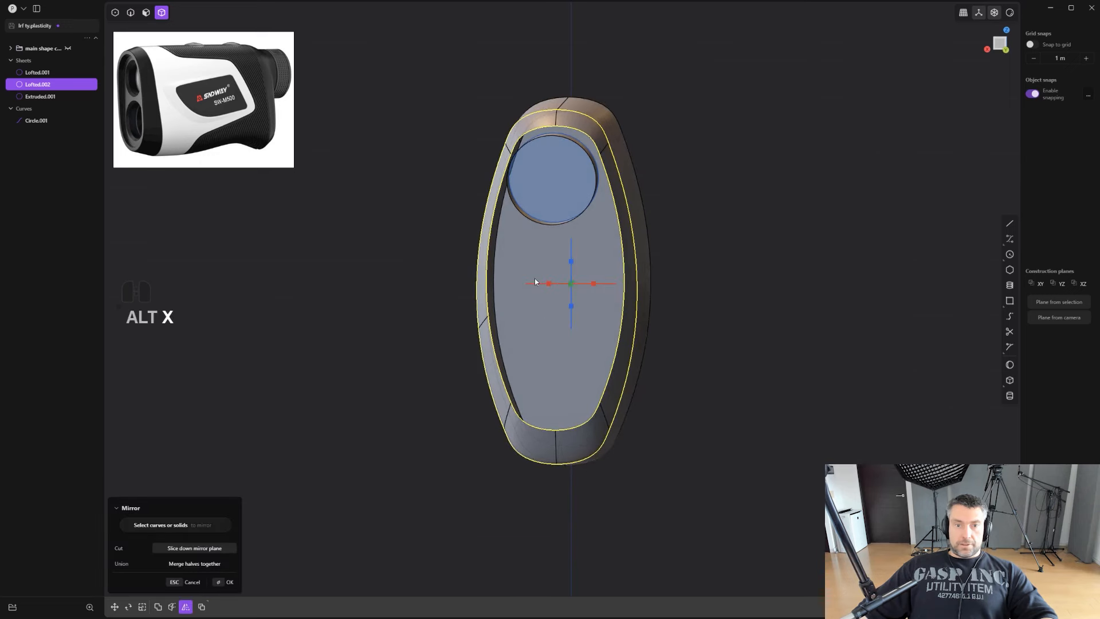
click(550, 284)
key(q)
right_click(762, 324)
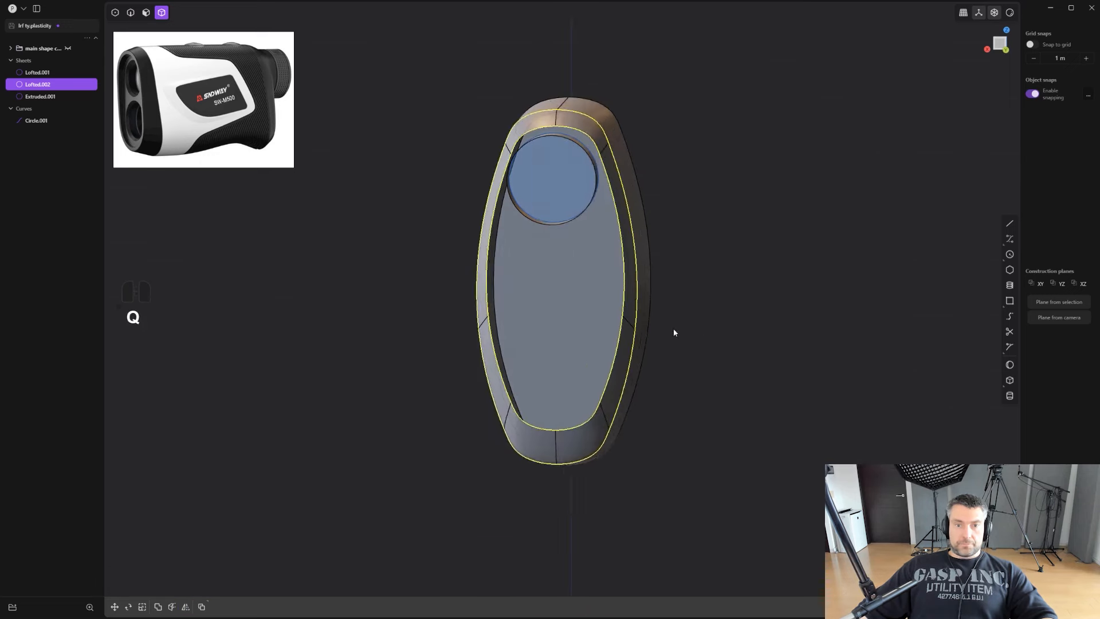
Delete the leftover eyepiece circle curve, keeping the extruded tube.
alt+middle_drag(673, 328, 703, 366)
scroll(754, 315, up, 3)
scroll(644, 262, up, 2)
key(2)
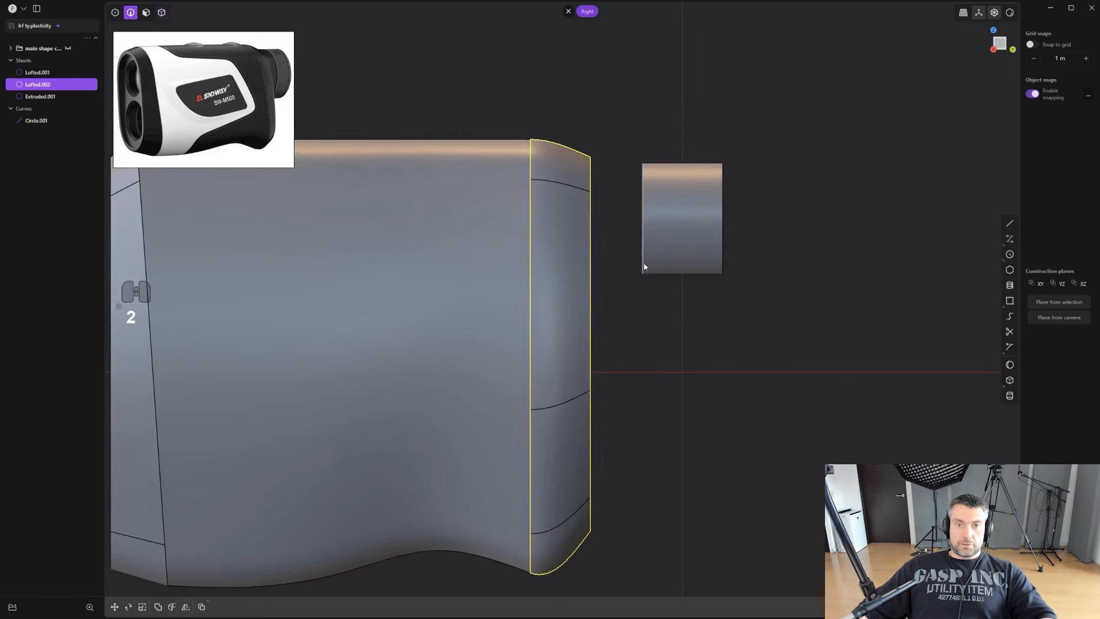
key(x)
scroll(666, 283, up, 2)
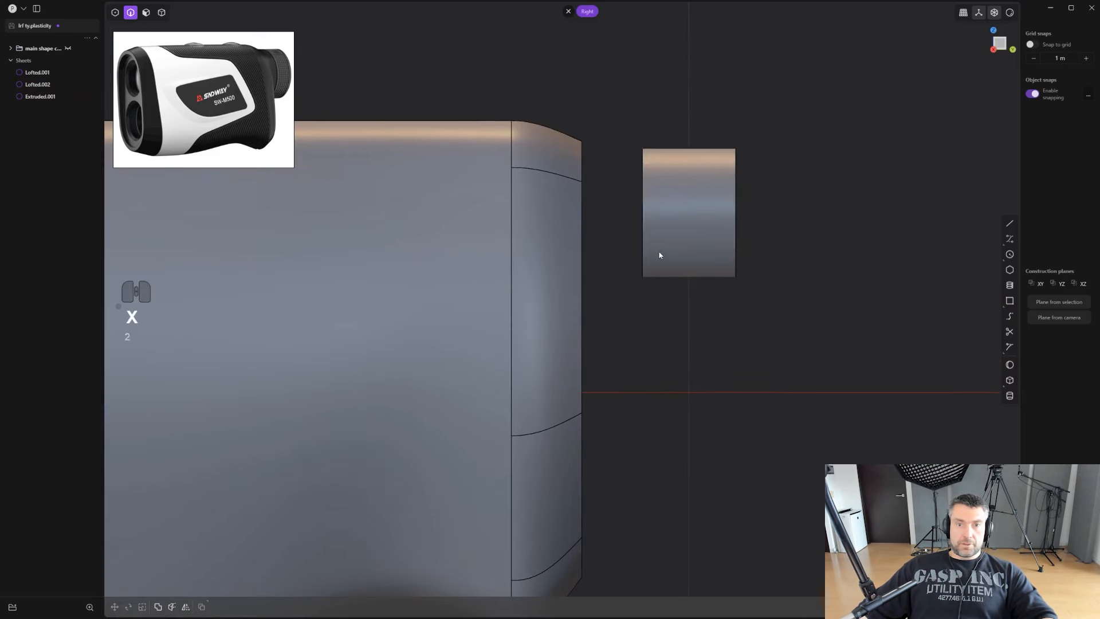
Draw a vertical straight line in the right view, crossing the eyepiece tube near its body-facing end.
middle_drag(659, 255, 704, 270)
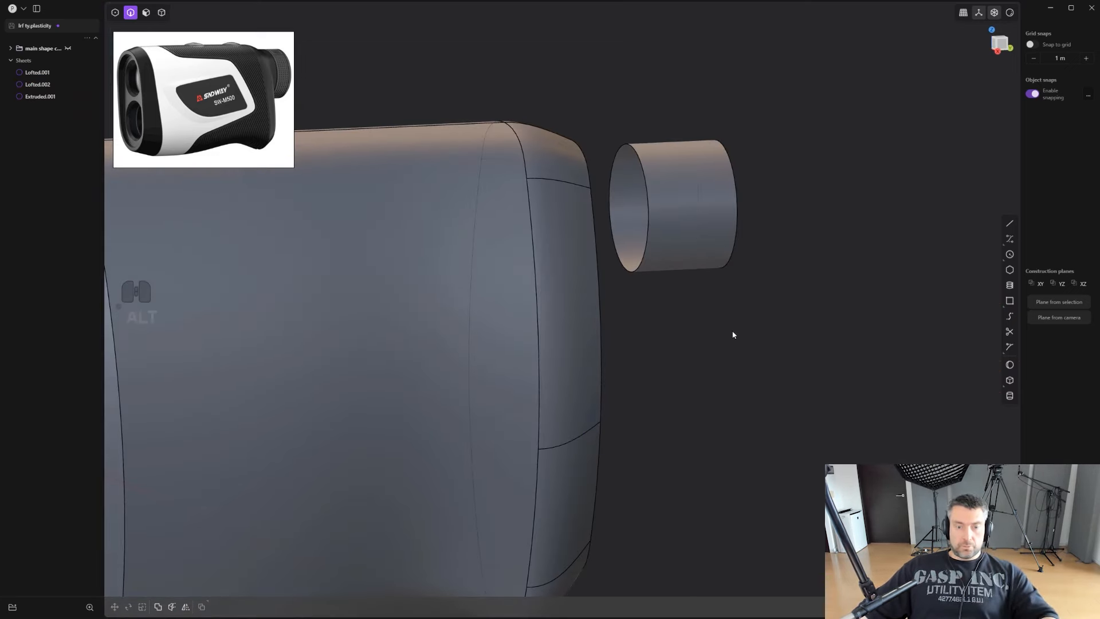
alt+middle_drag(733, 335, 706, 309)
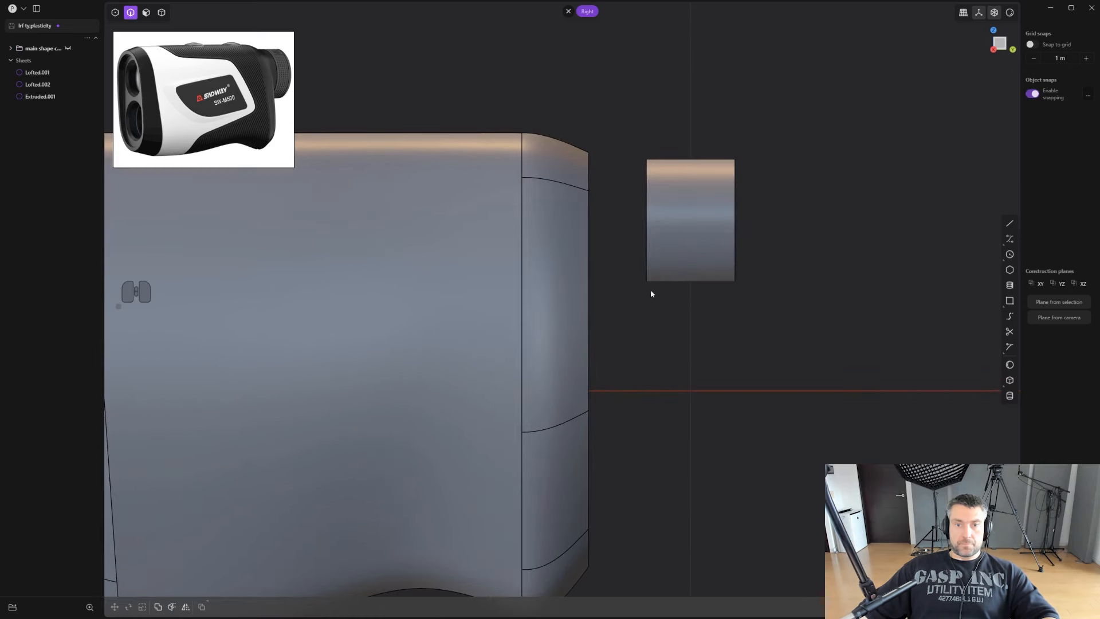
scroll(652, 283, down, 3)
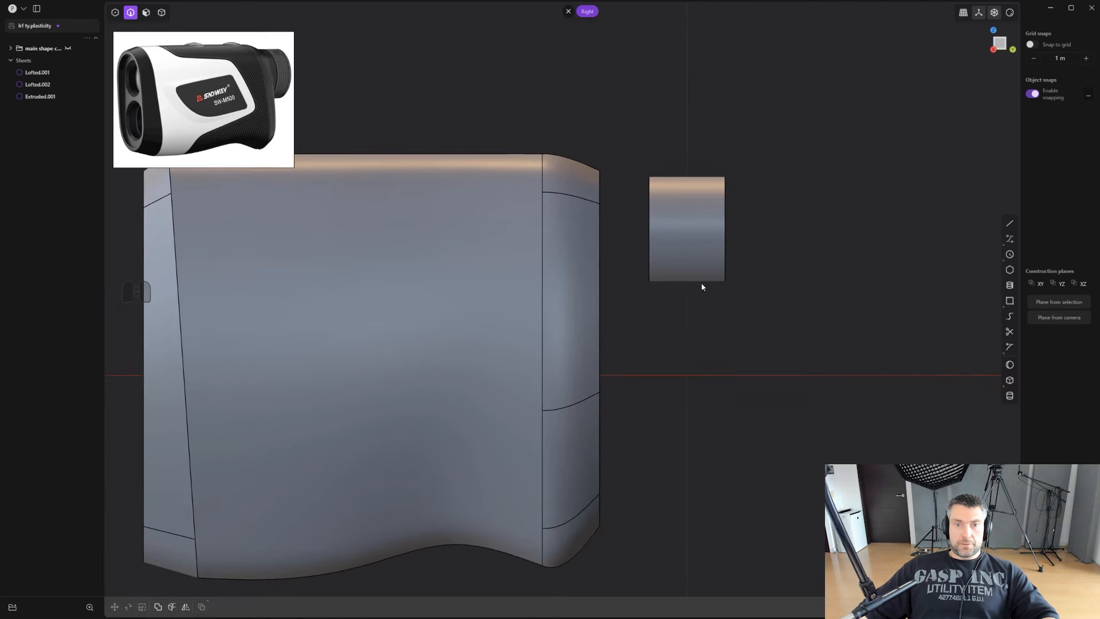
click(1008, 223)
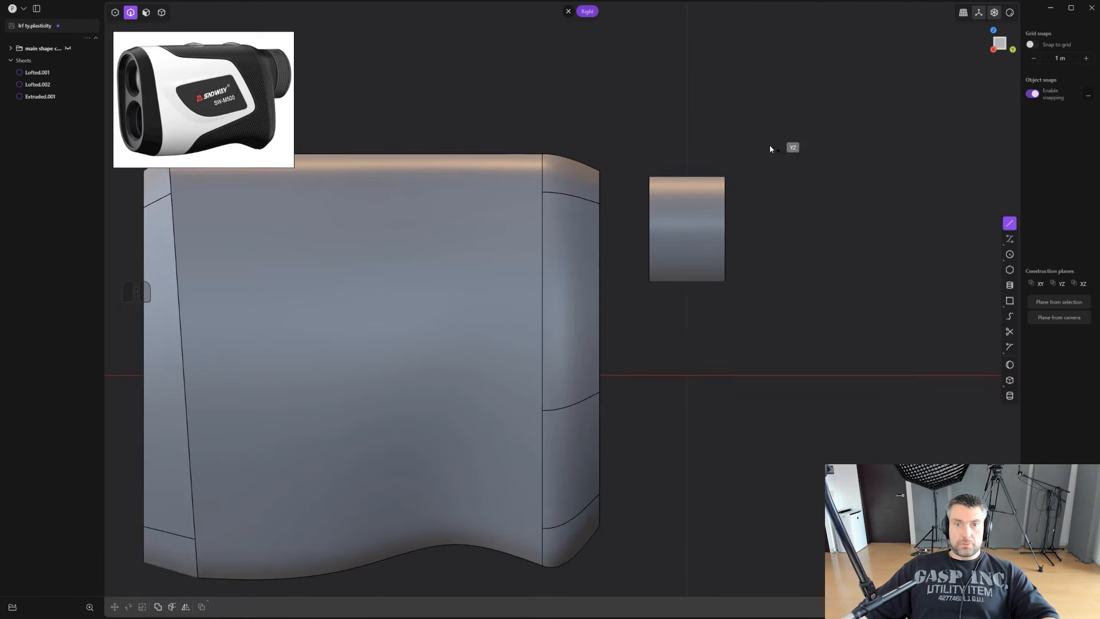
click(668, 129)
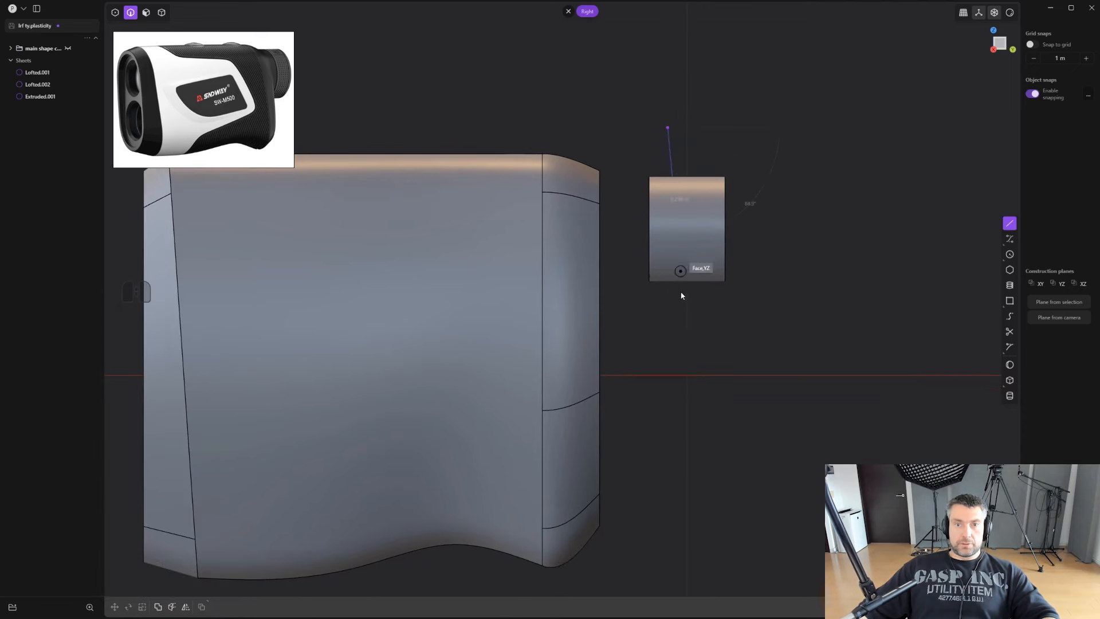
click(669, 384)
Cut the eyepiece tube into two sheets with the vertical line.
scroll(672, 383, up, 1)
key(c)
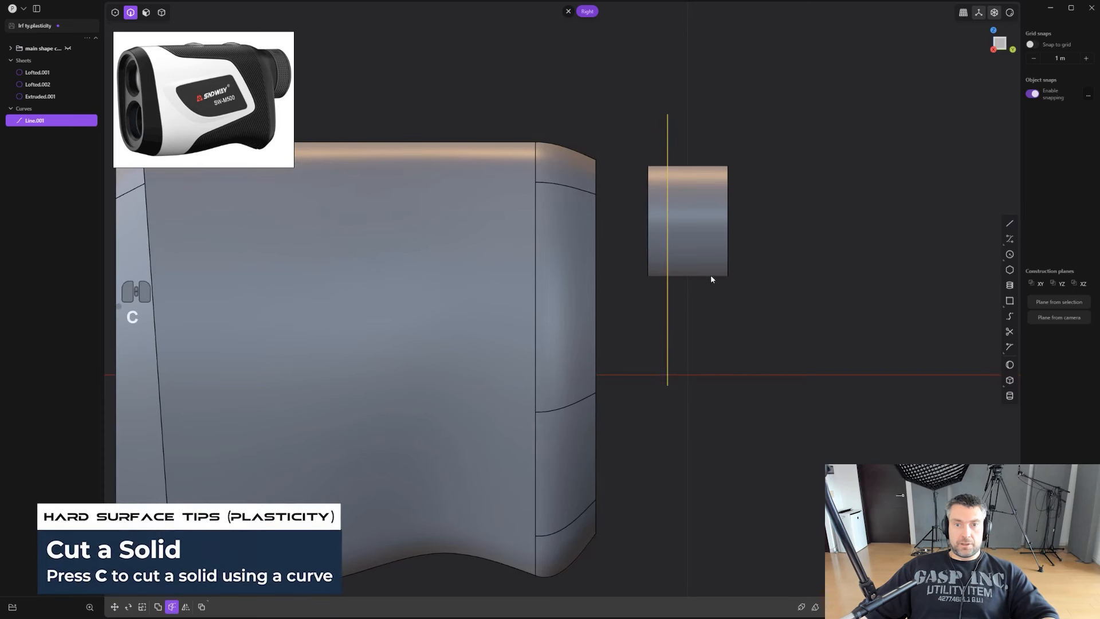
click(707, 228)
right_click(825, 221)
Delete the narrow tube slice facing the body and the vertical cutting line.
key(4)
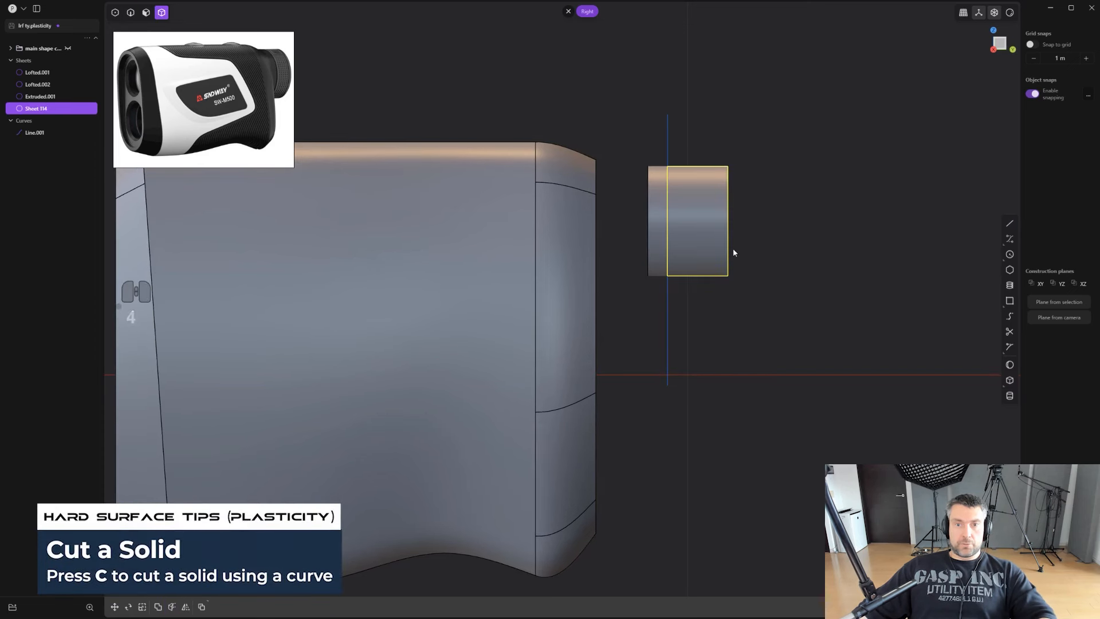
click(655, 215)
key(x)
key(2)
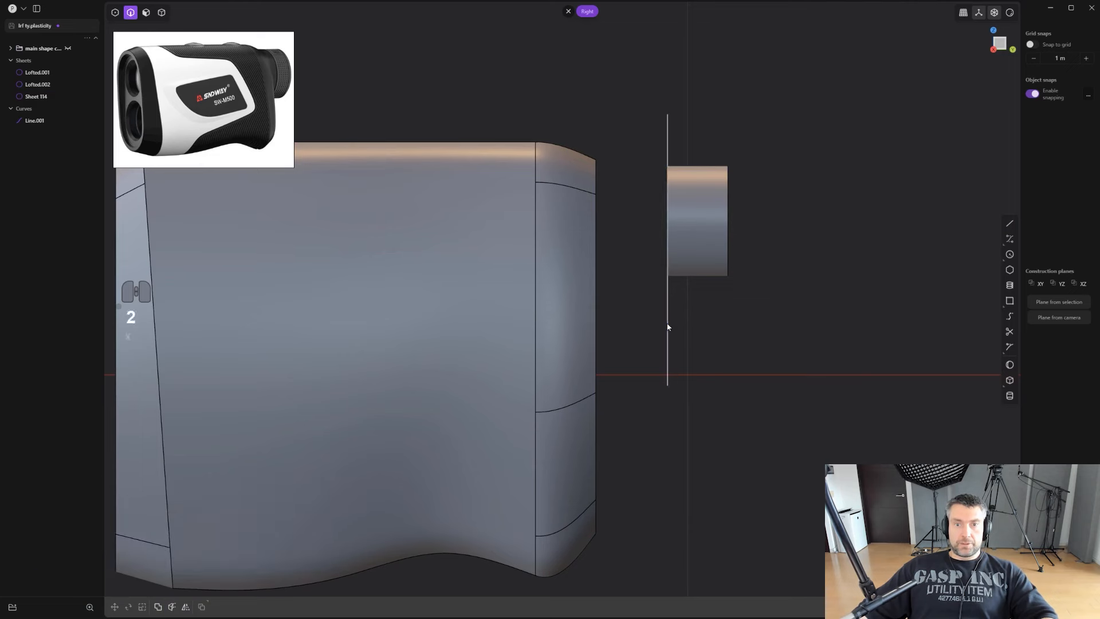
click(667, 325)
key(x)
Add two Isoparam edges along the eyepiece tube's side, one in its upper part and one near its underside.
mouse_move(706, 310)
alt+middle_down()
mouse_move(682, 308)
mouse_move(707, 265)
alt+middle_up()
key(ctrl+r)
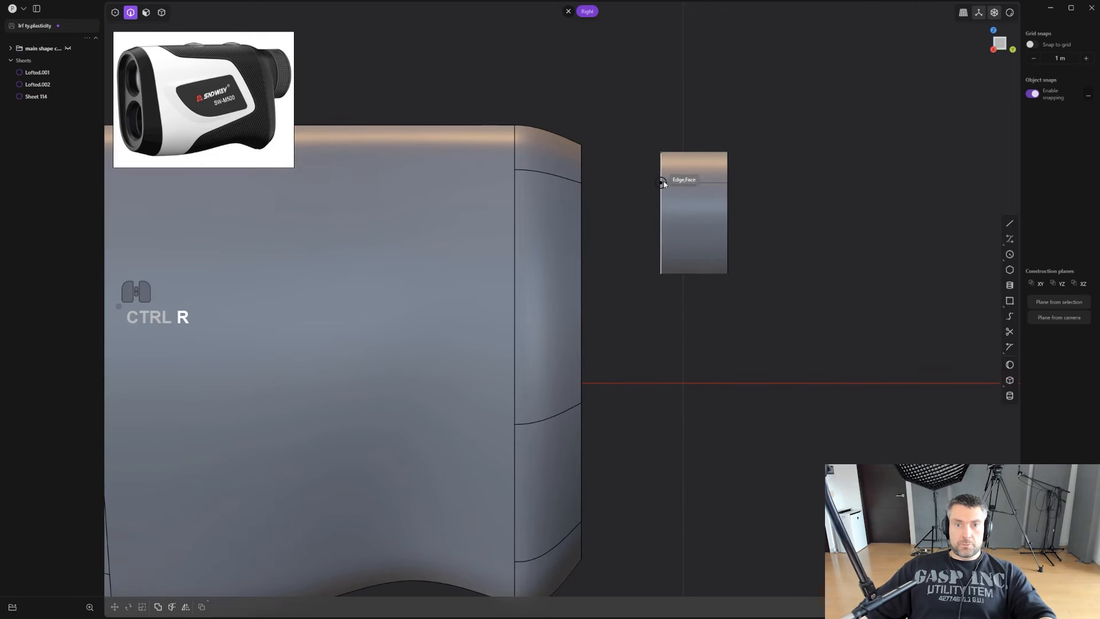
click(663, 181)
key(ctrl+r)
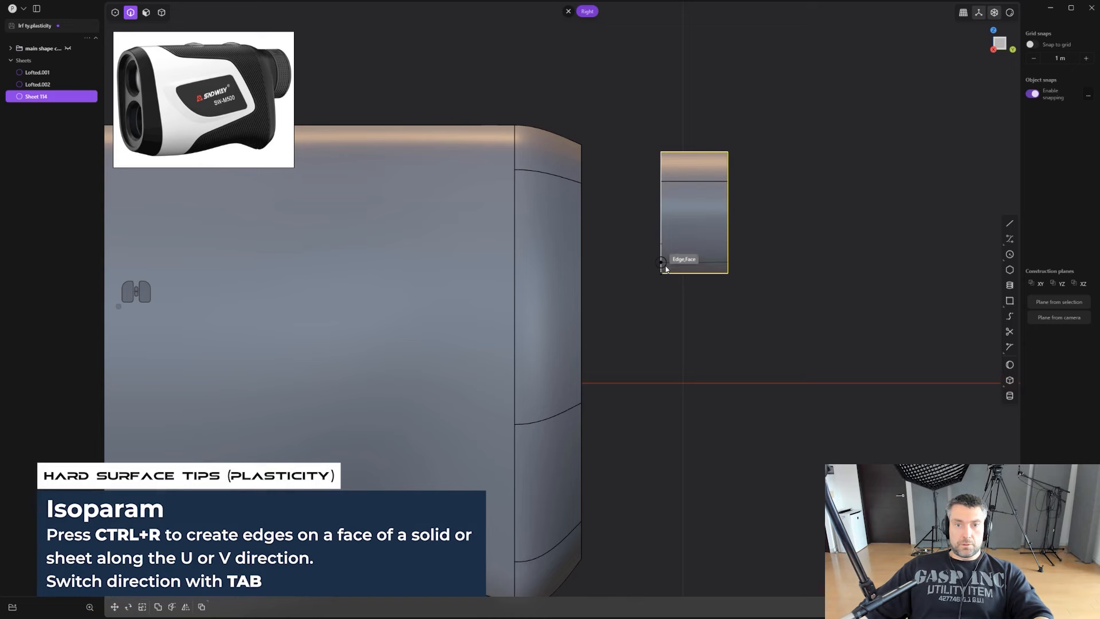
key(ctrl+r)
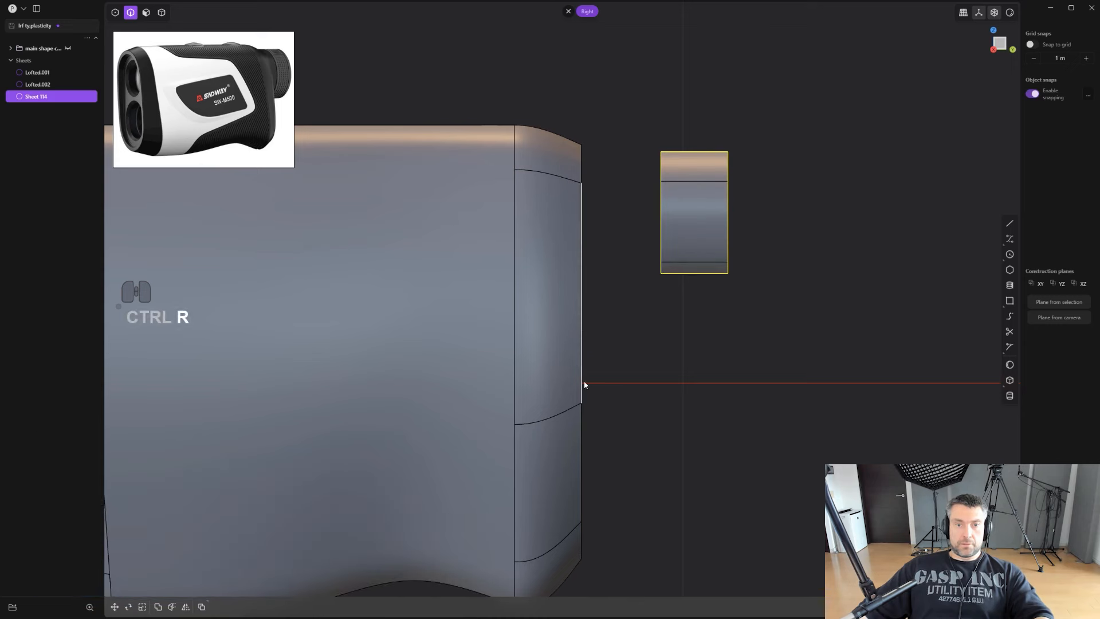
Add a higher Isoparam edge across the rear loft's side and delete the mid-height edge just below it.
key(ctrl+r)
click(578, 344)
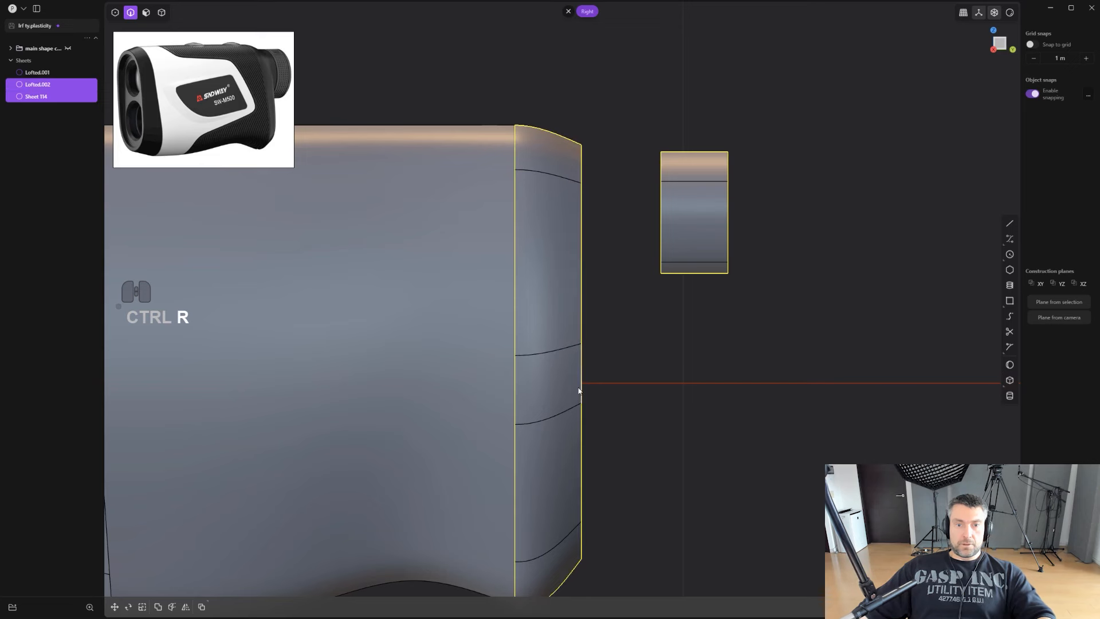
key(x)
click(566, 420)
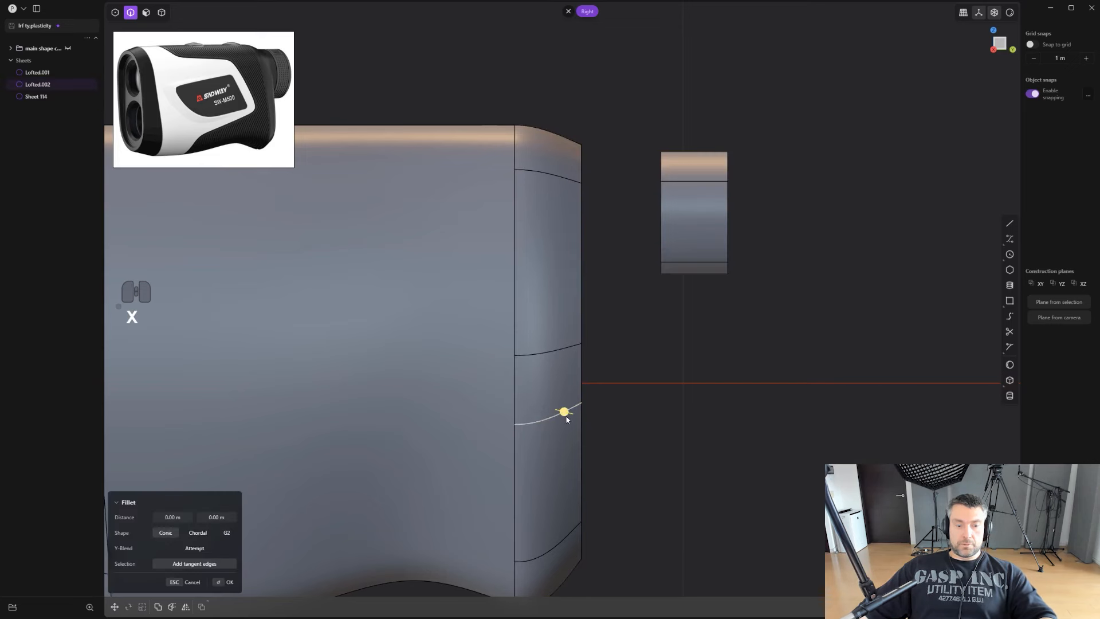
Replace the eyepiece tube's lower Isoparam edge with a new one placed along its underside.
shift+middle_drag(643, 437, 523, 238)
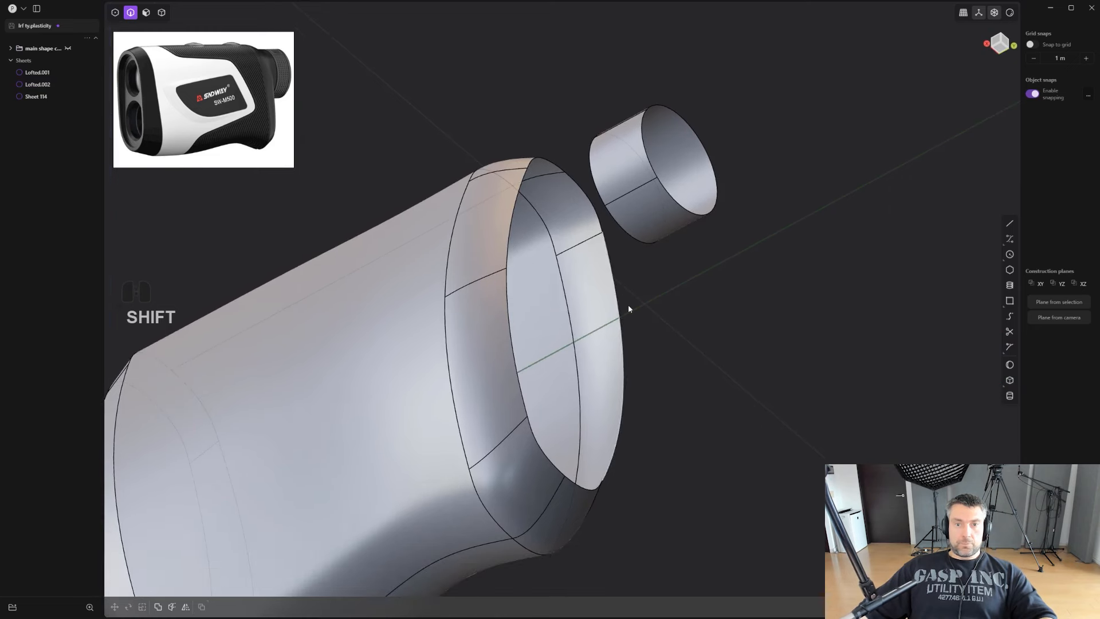
middle_drag(655, 258, 658, 239)
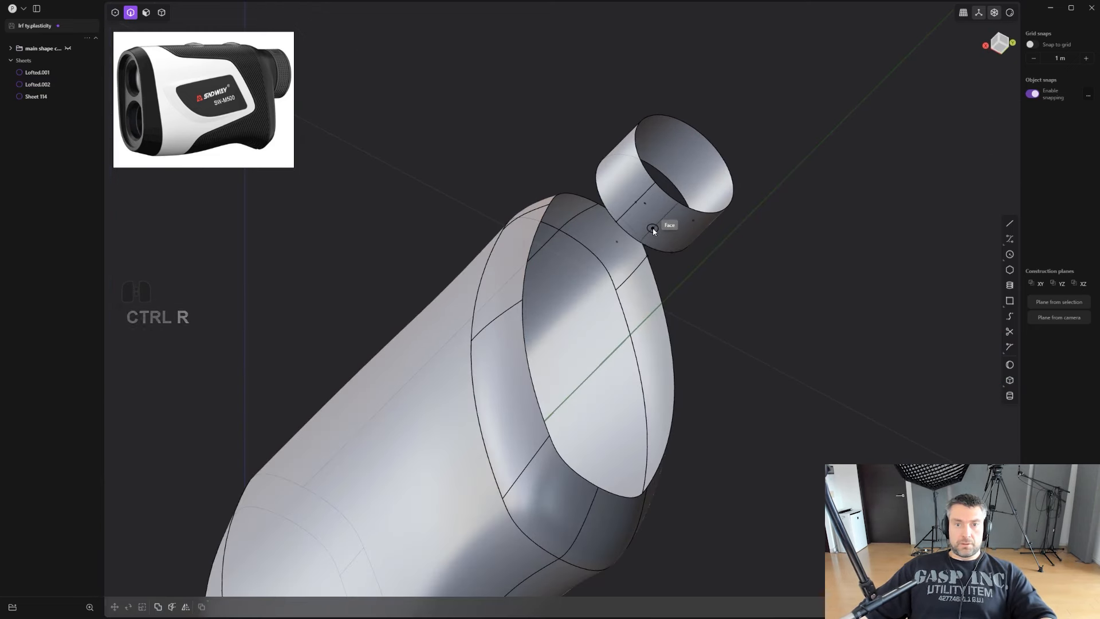
key(ctrl+z)
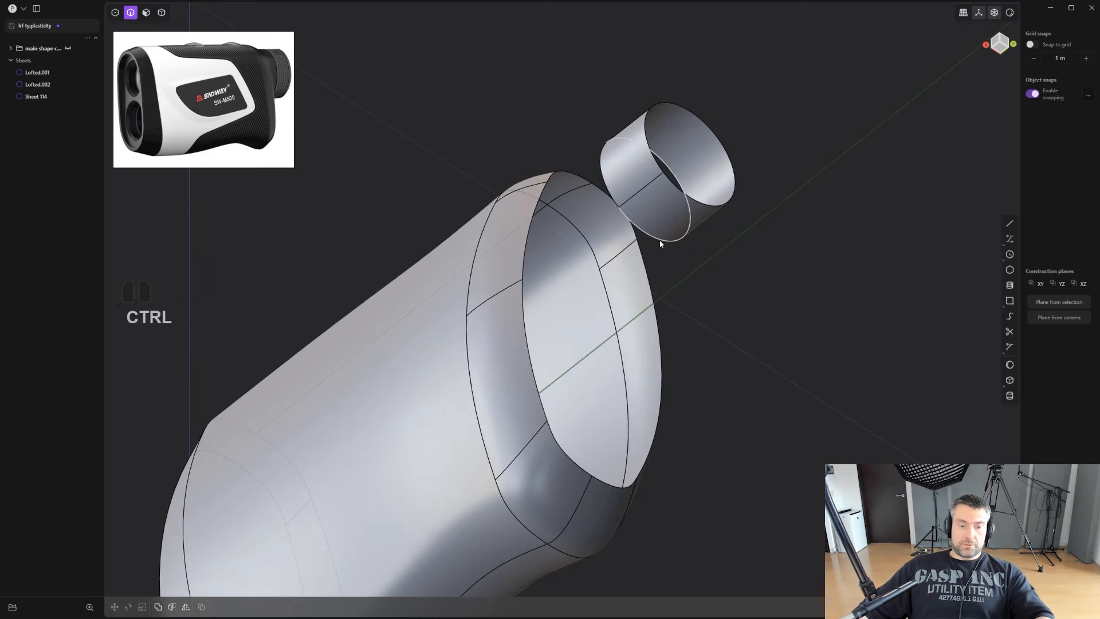
key(ctrl+r)
click(650, 213)
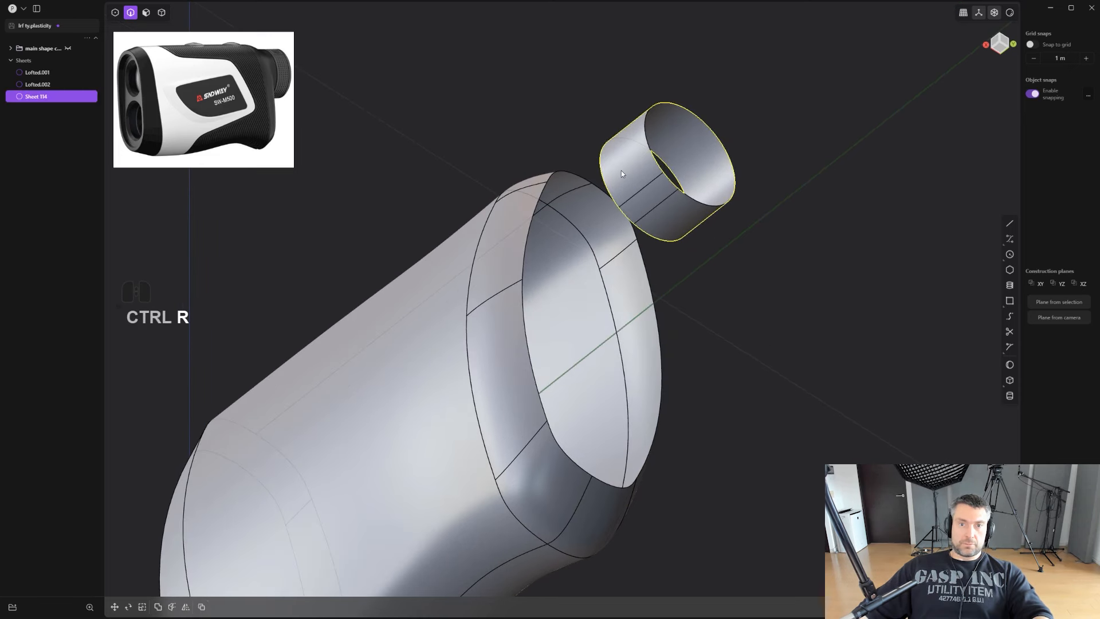
key(x)
middle_drag(641, 192, 692, 229)
scroll(730, 271, up, 1)
scroll(730, 272, up, 2)
shift+middle_drag(730, 271, 702, 341)
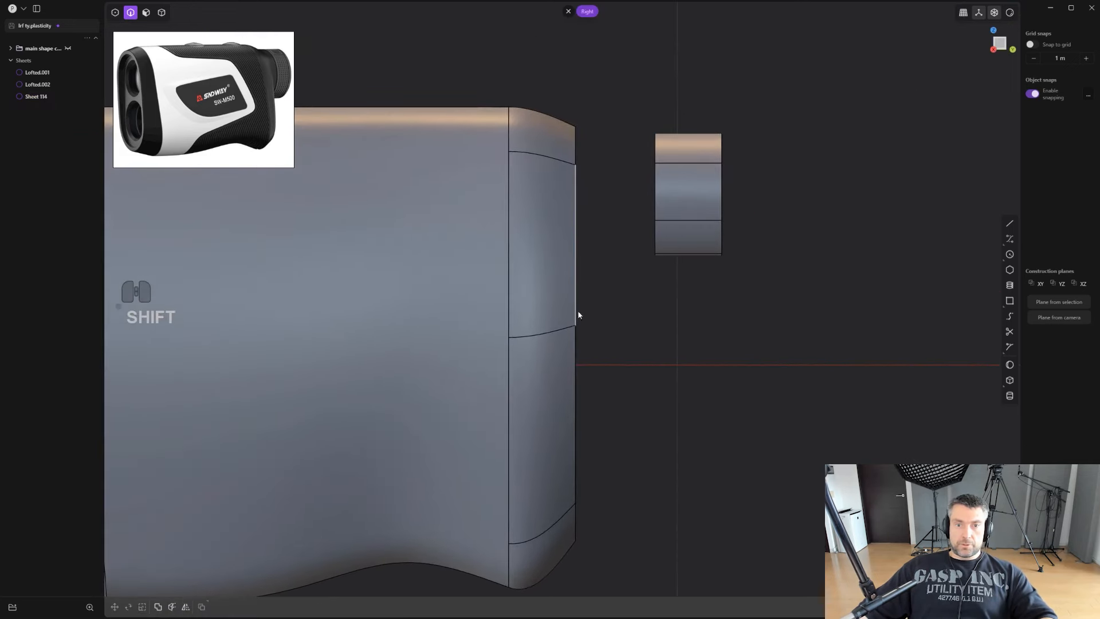
Mirror the eyepiece tube along the X axis across the body's centre plane, cutting at the plane and merging both halves.
middle_drag(659, 227, 605, 230)
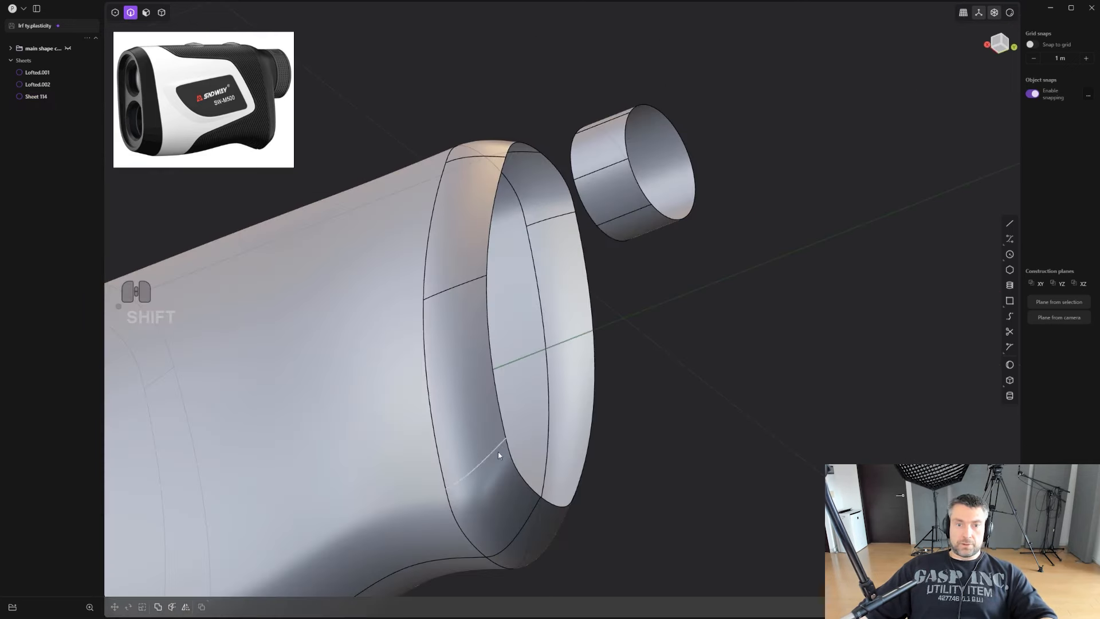
middle_drag(497, 452, 672, 316)
key(4)
click(616, 269)
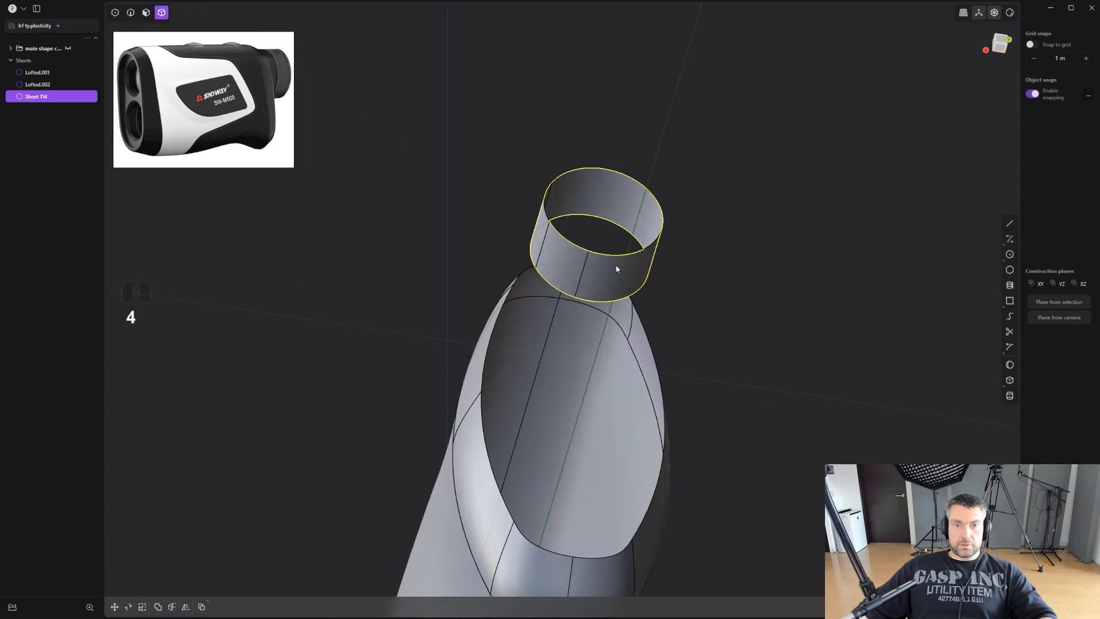
key(alt+x)
scroll(788, 495, down, 1)
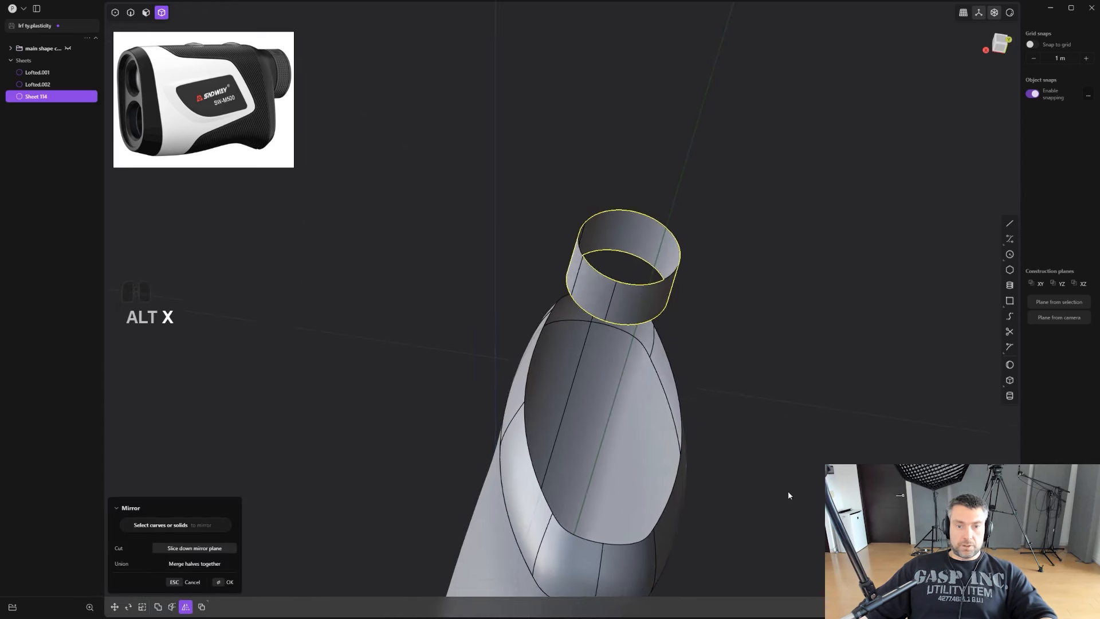
middle_drag(788, 495, 754, 531)
shift+middle_drag(754, 532, 754, 385)
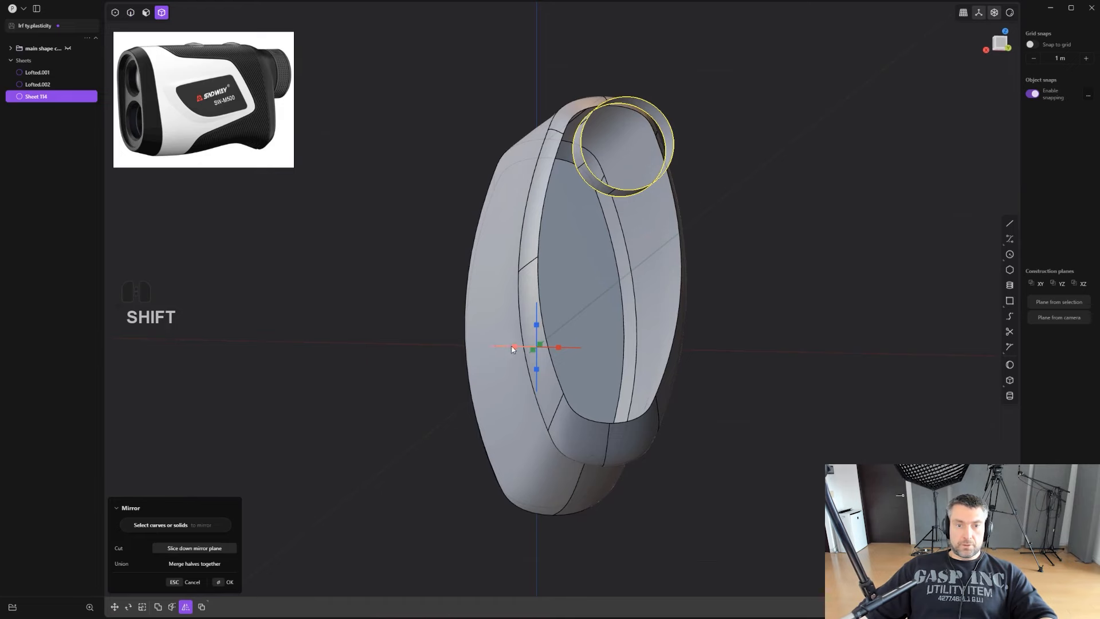
key(q)
Bridge the rear loft's upper side edge to the eyepiece tube's upper side edge with a Bridge Edge curve.
middle_drag(710, 361, 735, 314)
shift+middle_drag(735, 314, 502, 399)
key(2)
click(490, 374)
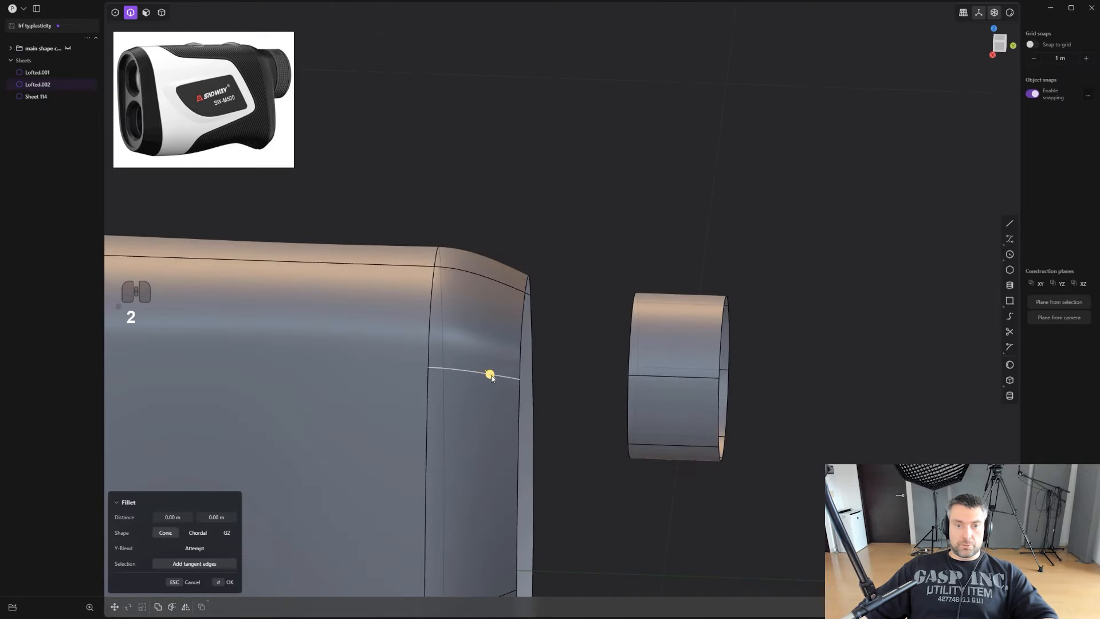
shift+click(669, 376)
middle_drag(652, 438, 668, 410)
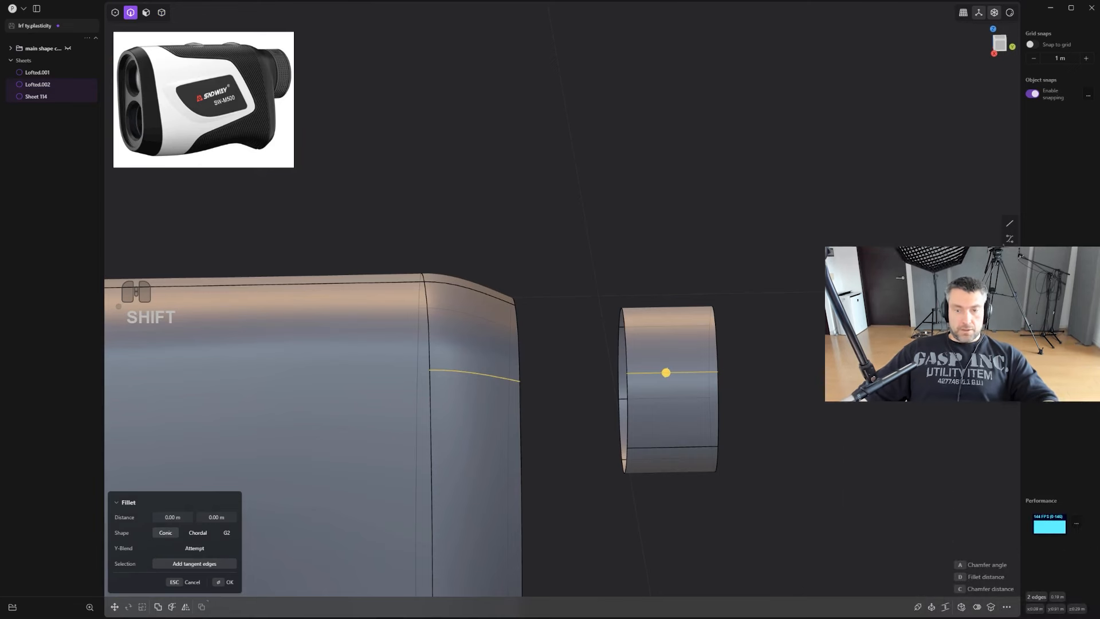
key(f)
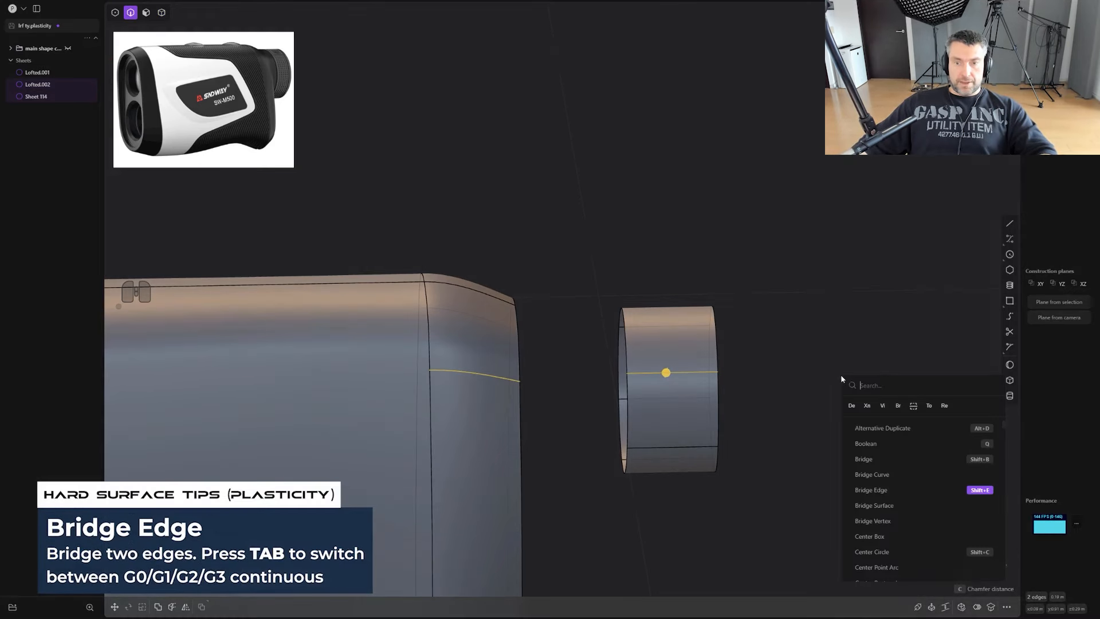
key(Escape)
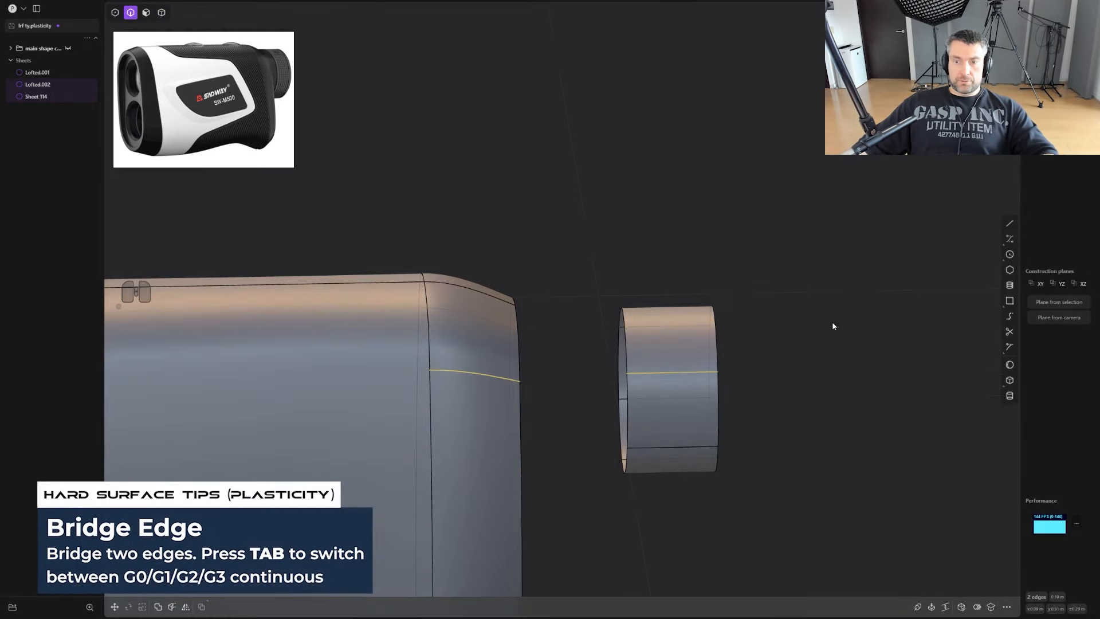
key(shift+q)
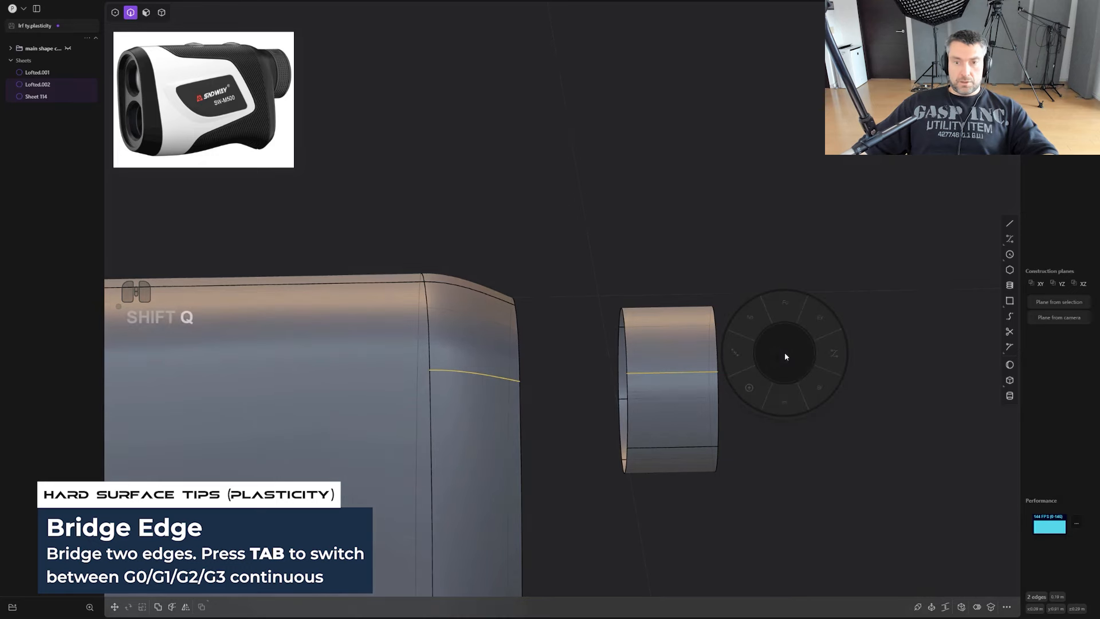
click(819, 388)
middle_drag(819, 388, 314, 462)
middle_drag(407, 455, 539, 298)
click(632, 295)
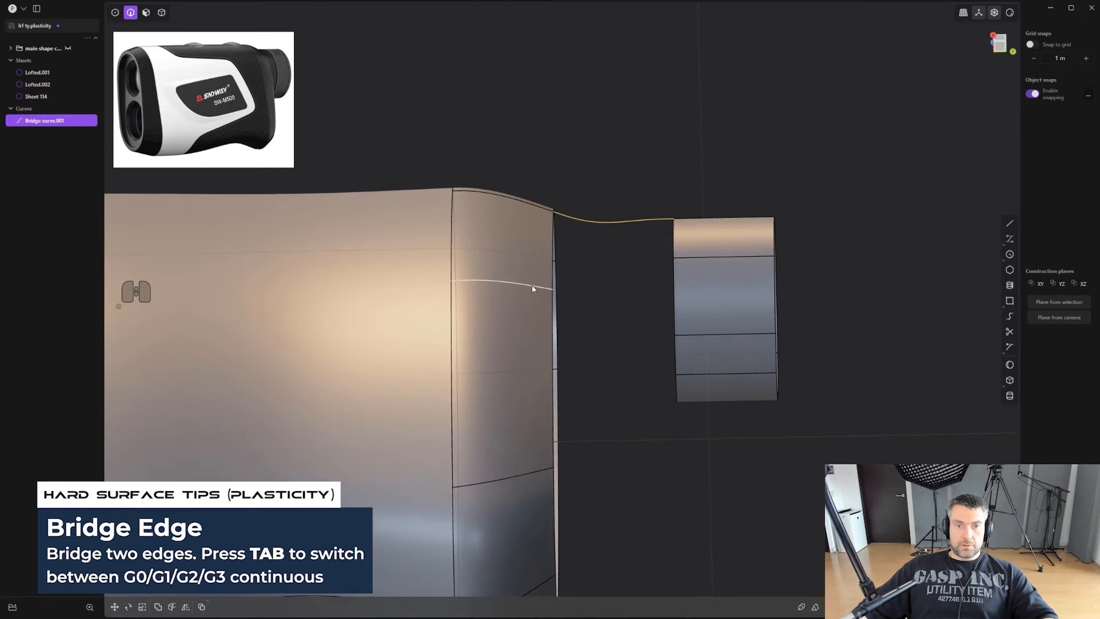
Bridge the rear loft's middle side edge to the eyepiece tube's middle edge with G2 continuity at both ends.
click(504, 283)
shift+click(707, 256)
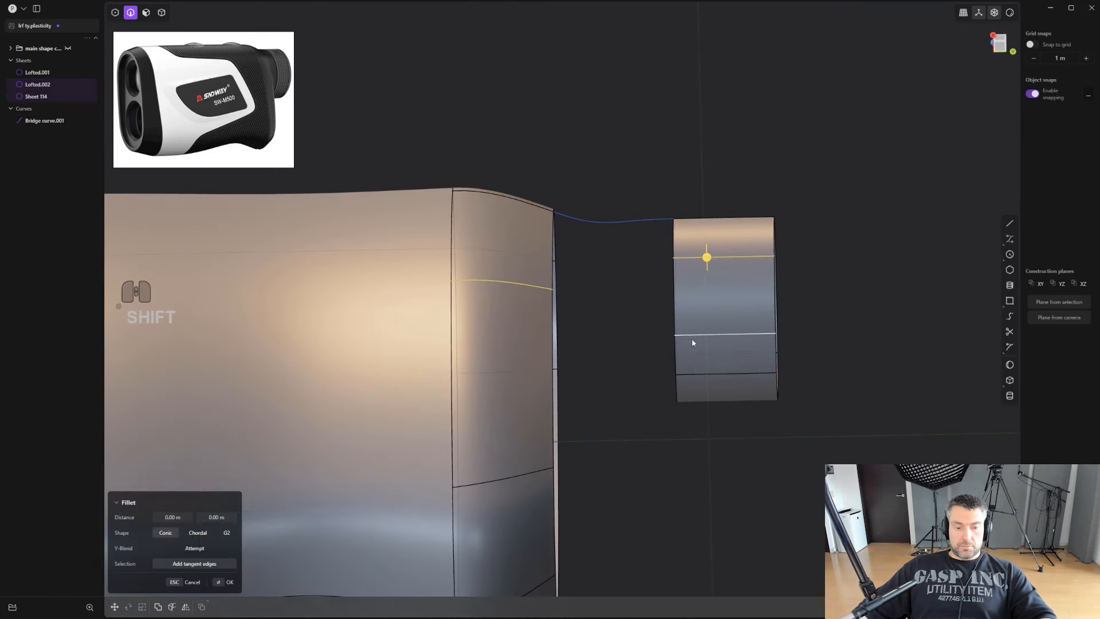
key(shift+q)
click(726, 372)
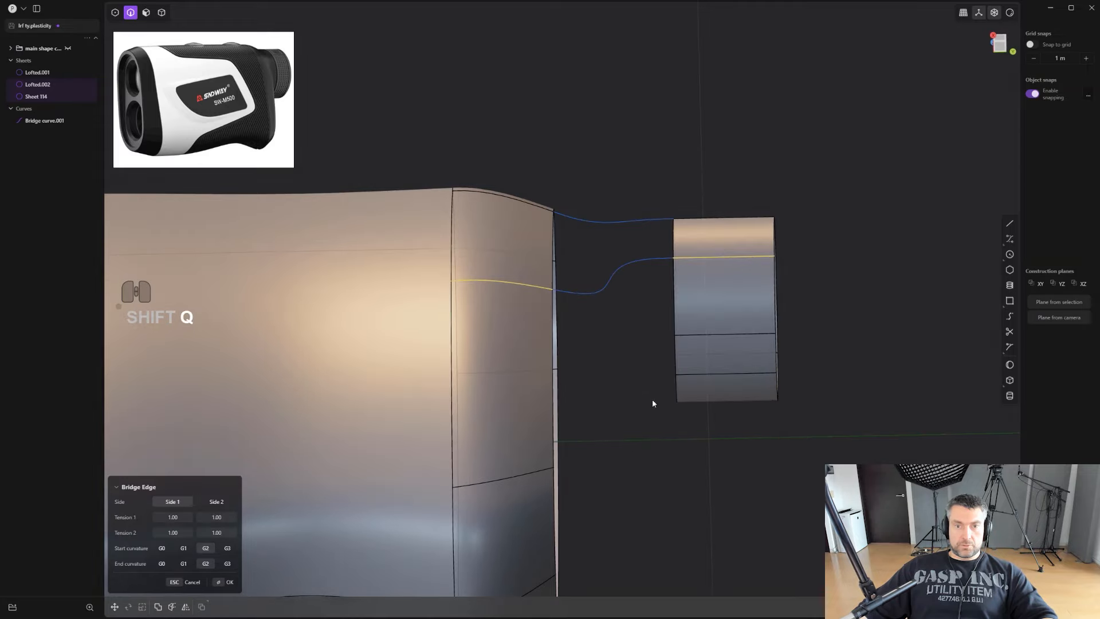
middle_drag(652, 401, 637, 155)
scroll(640, 290, down, 1)
right_click(646, 308)
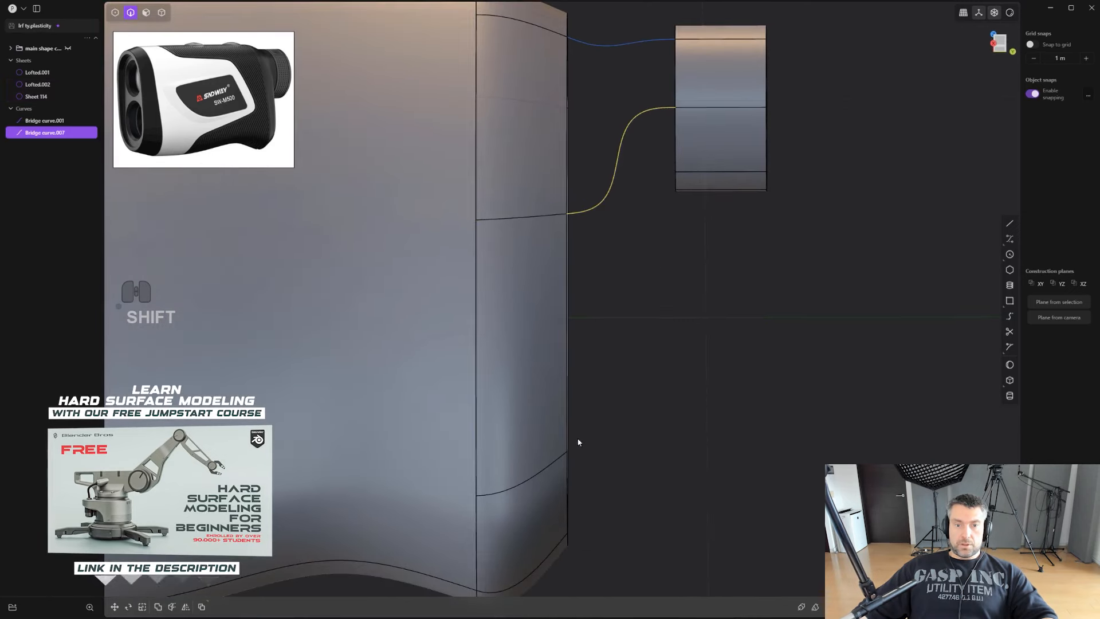
Bridge the rear loft's lower side edge to the eyepiece tube's underside edge with G1 continuity at both ends.
click(541, 475)
middle_drag(701, 202, 718, 230)
shift+click(696, 135)
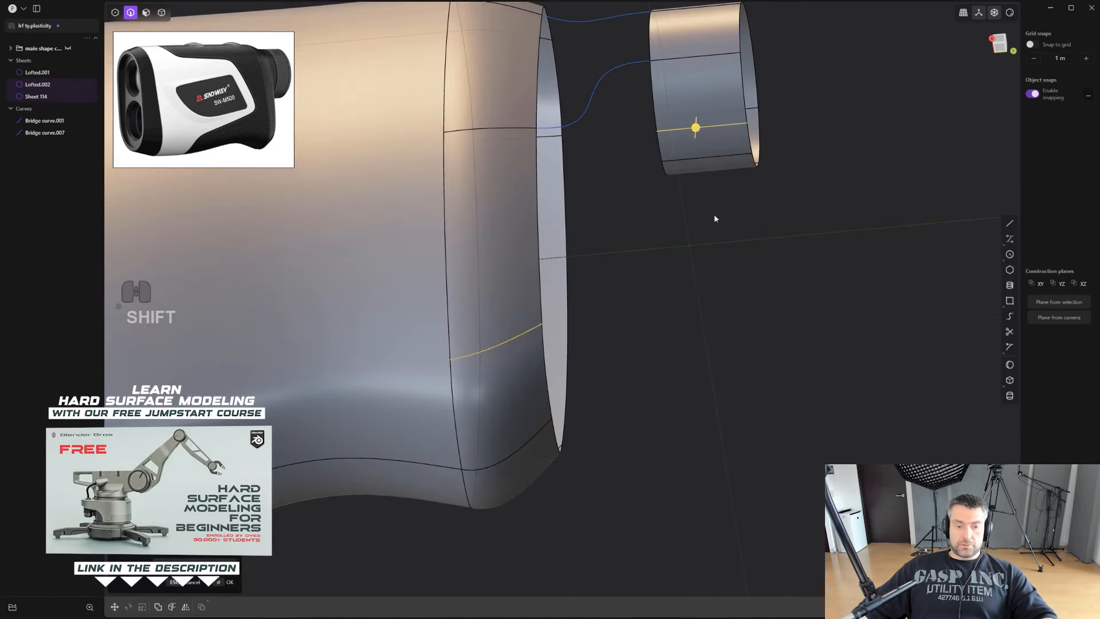
key(shift+q)
click(769, 283)
middle_drag(769, 283, 744, 381)
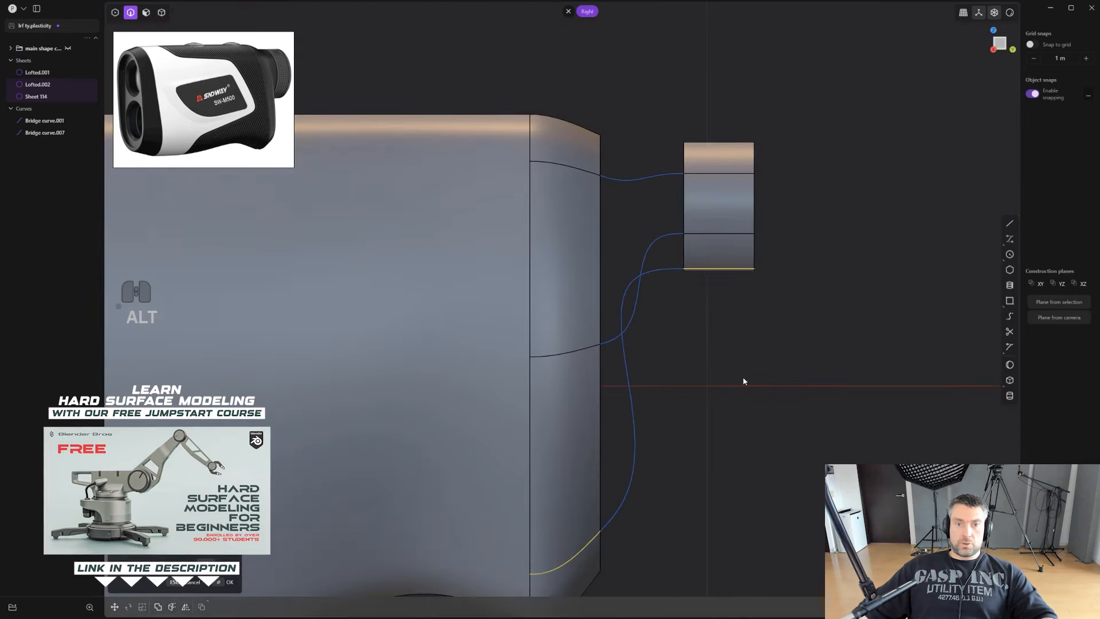
key(Tab)
key(Tab)
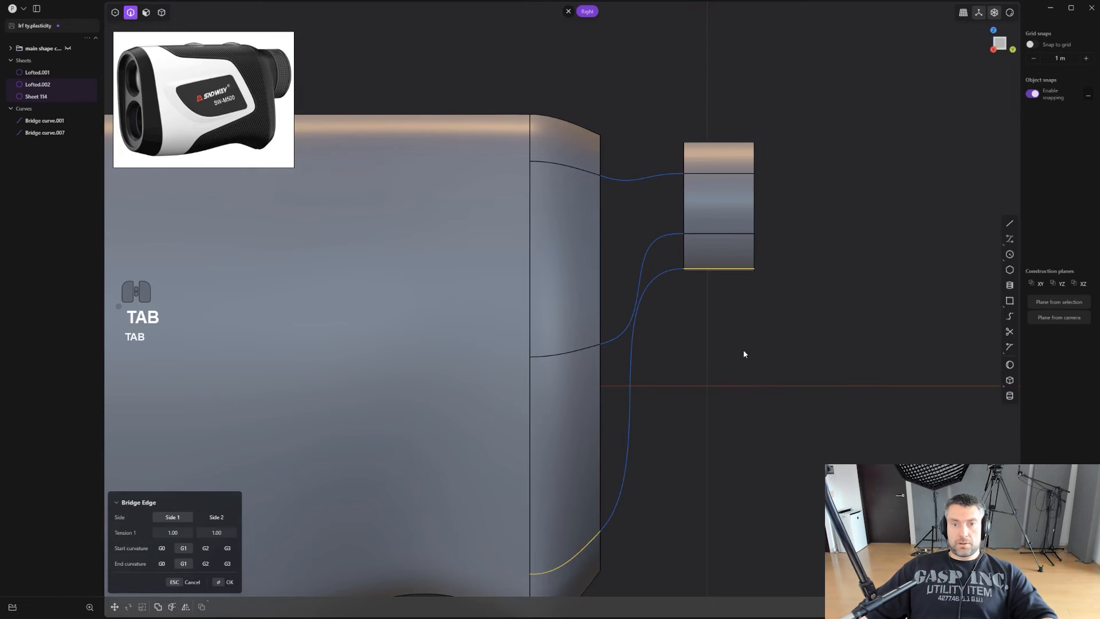
right_click(645, 259)
Replace the middle bridge curve with a new one between the same tube and loft edges, using G1 continuity at both ends.
click(645, 259)
key(x)
click(699, 233)
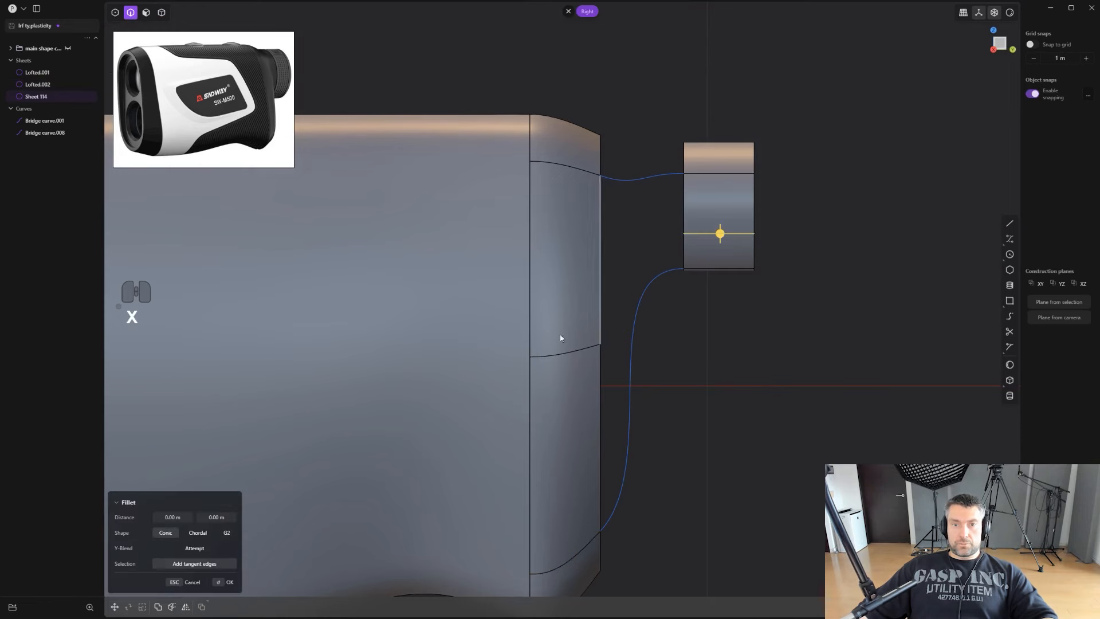
shift+click(560, 342)
scroll(670, 379, up, 2)
key(shift+q)
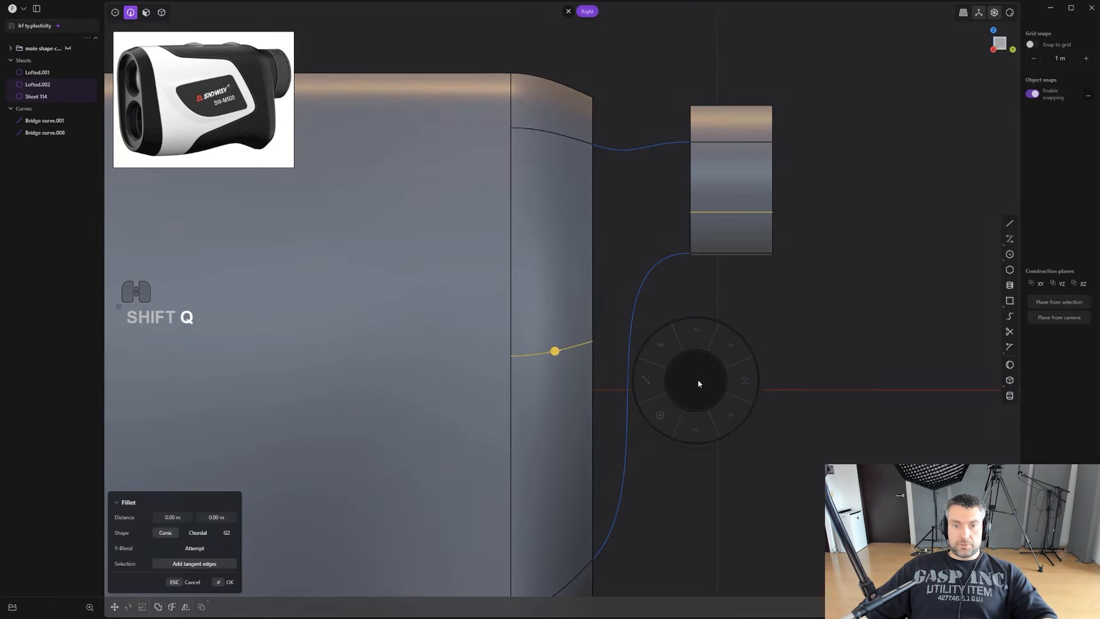
click(733, 410)
key(Tab)
key(Tab)
key(Tab)
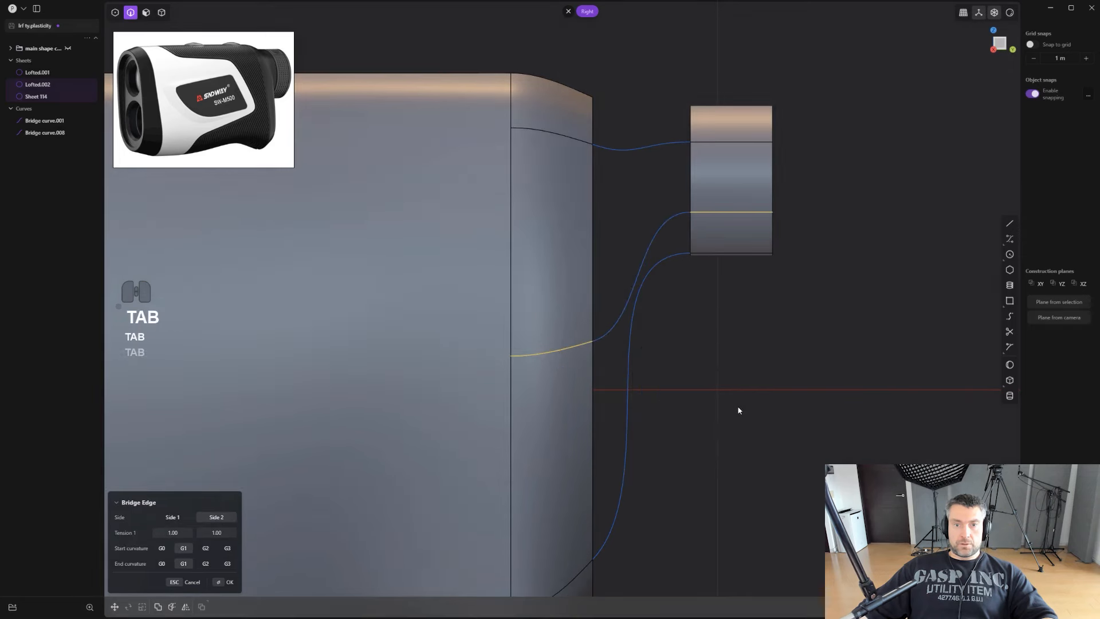
right_click(737, 403)
Loft the upper gap between the rear loft and the tube's side with G1 continuity, using the upper and middle bridge curves as guides.
middle_drag(667, 261, 640, 410)
click(562, 336)
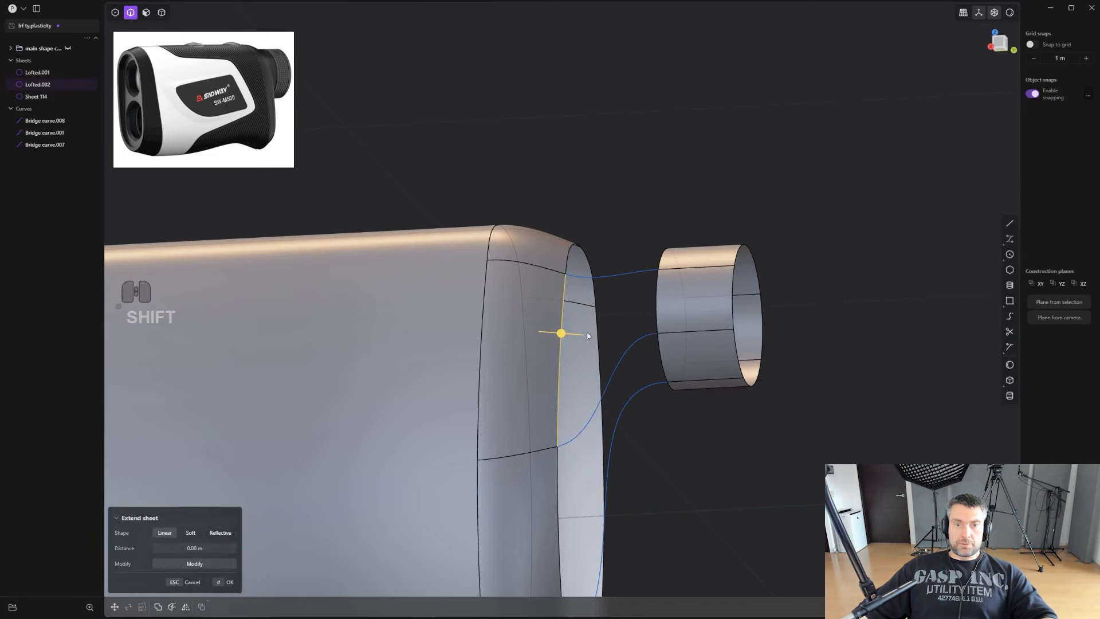
shift+click(657, 307)
middle_drag(676, 335, 649, 375)
key(l)
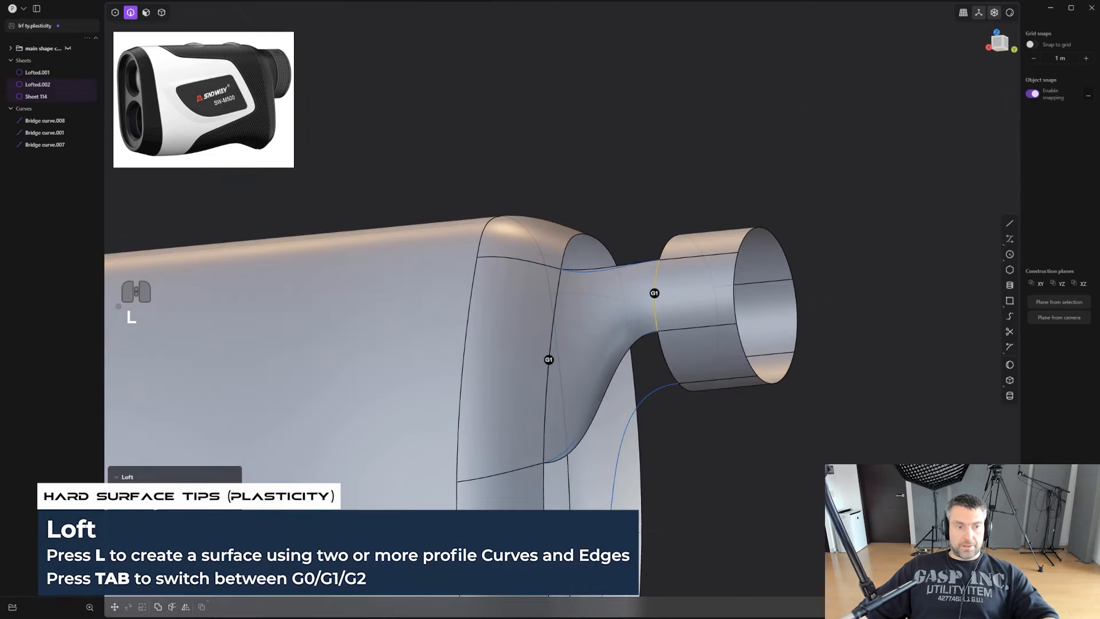
scroll(611, 371, up, 1)
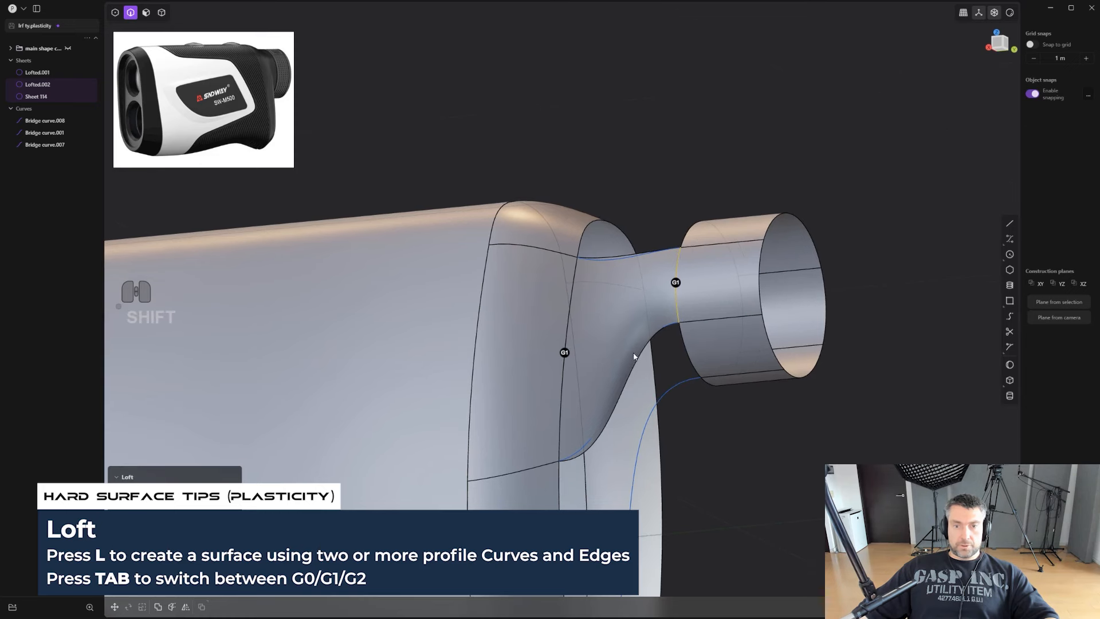
shift+click(633, 354)
shift+click(630, 259)
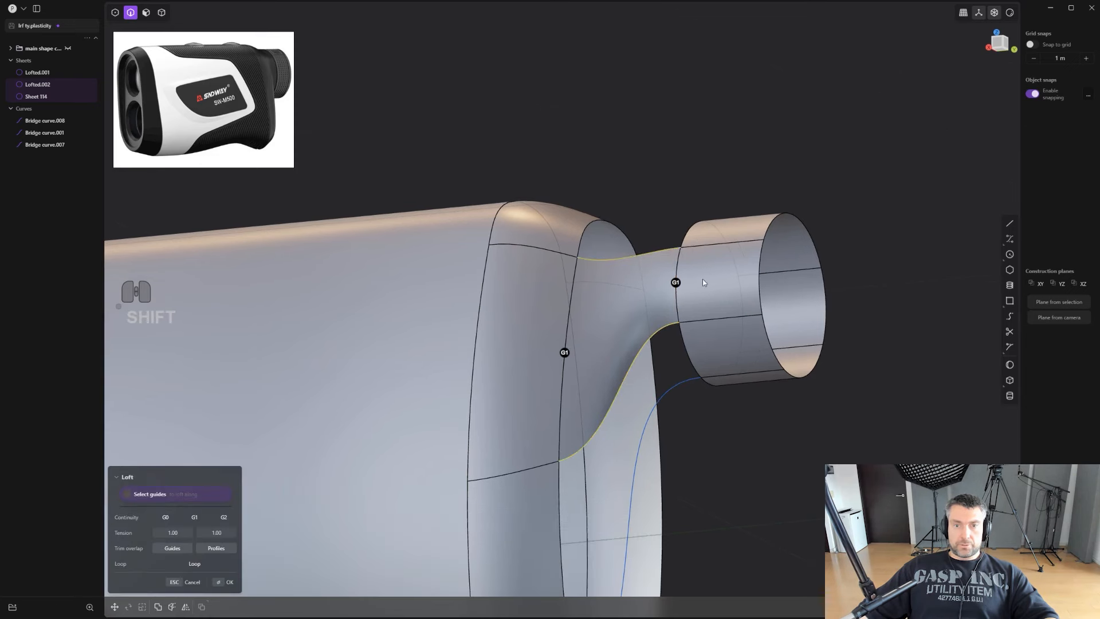
scroll(746, 407, up, 1)
key(Return)
Join the rear loft, the eyepiece tube and the new transition surface into one sheet.
middle_drag(677, 423, 645, 360)
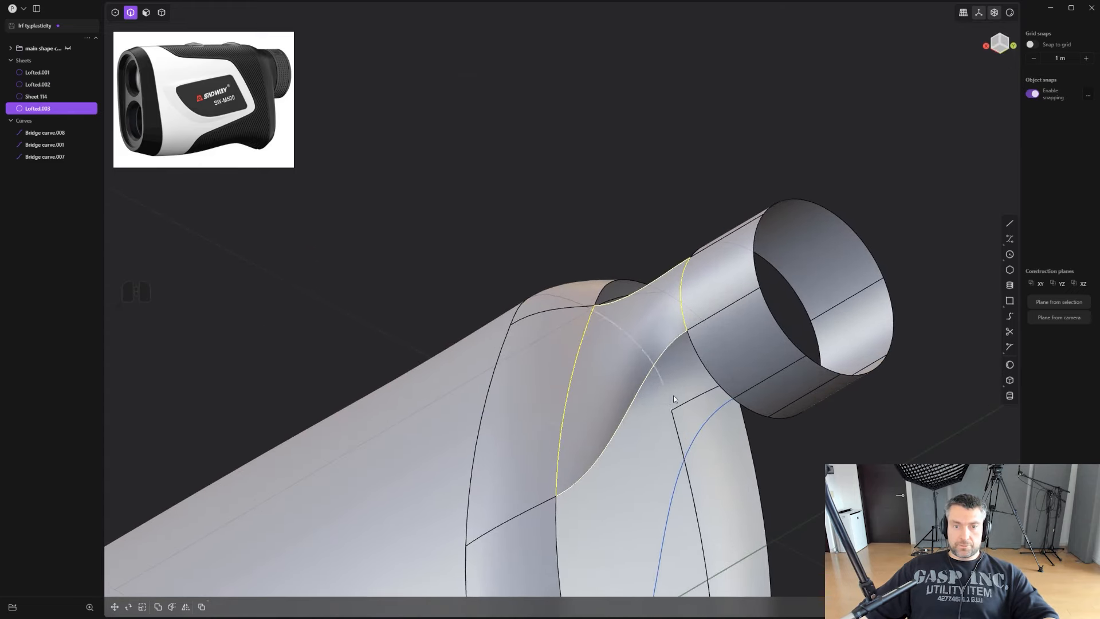
middle_drag(672, 395, 635, 312)
key(4)
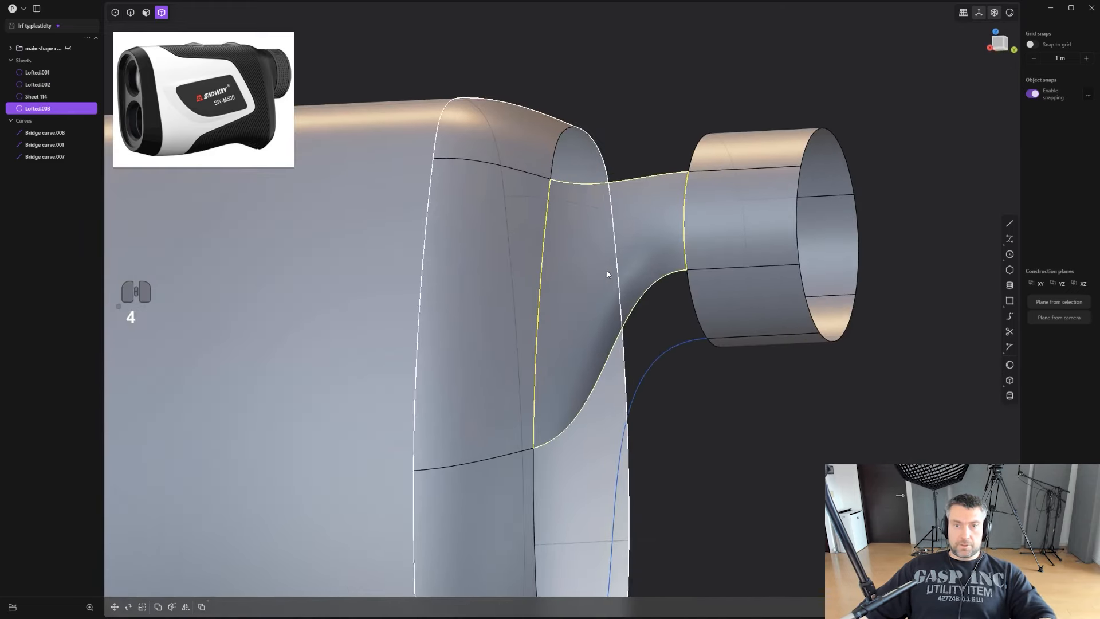
click(607, 271)
shift+click(729, 233)
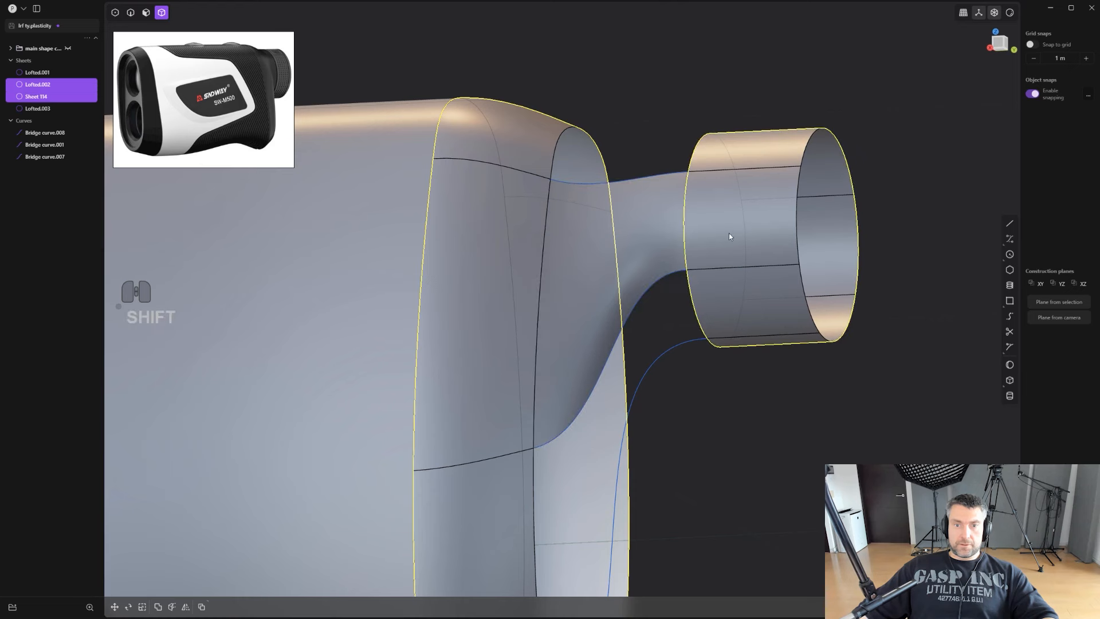
shift+click(633, 263)
middle_drag(637, 315, 657, 361)
key(j)
scroll(666, 367, down, 2)
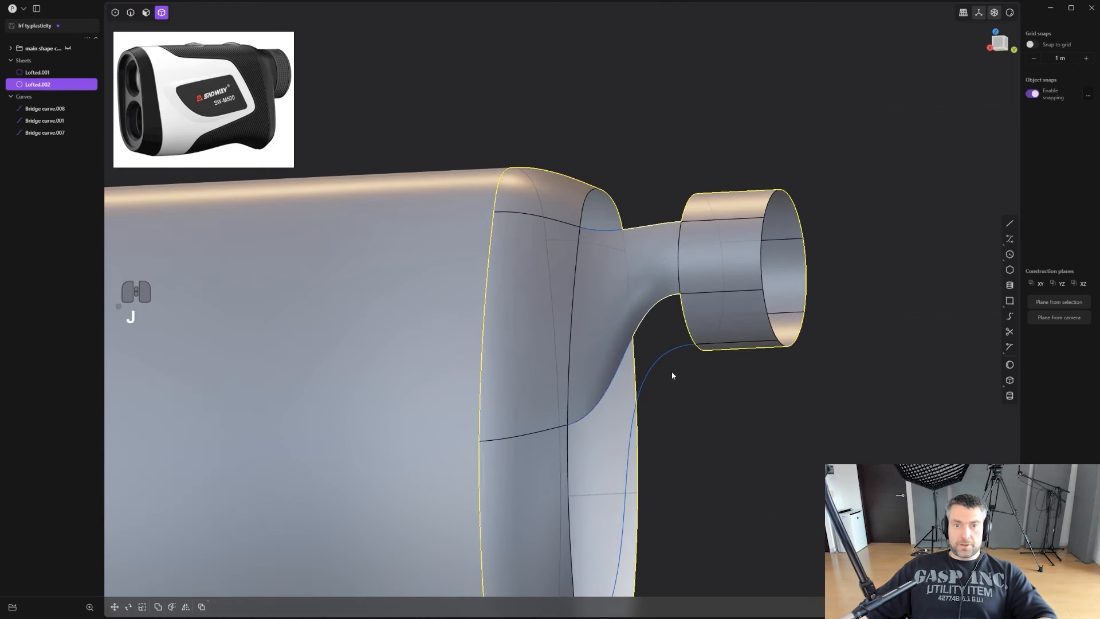
Loft the tube's lower rim segment to the rear opening's lower side edge with G1 continuity, guided by the middle and lower bridge curves.
key(2)
click(686, 321)
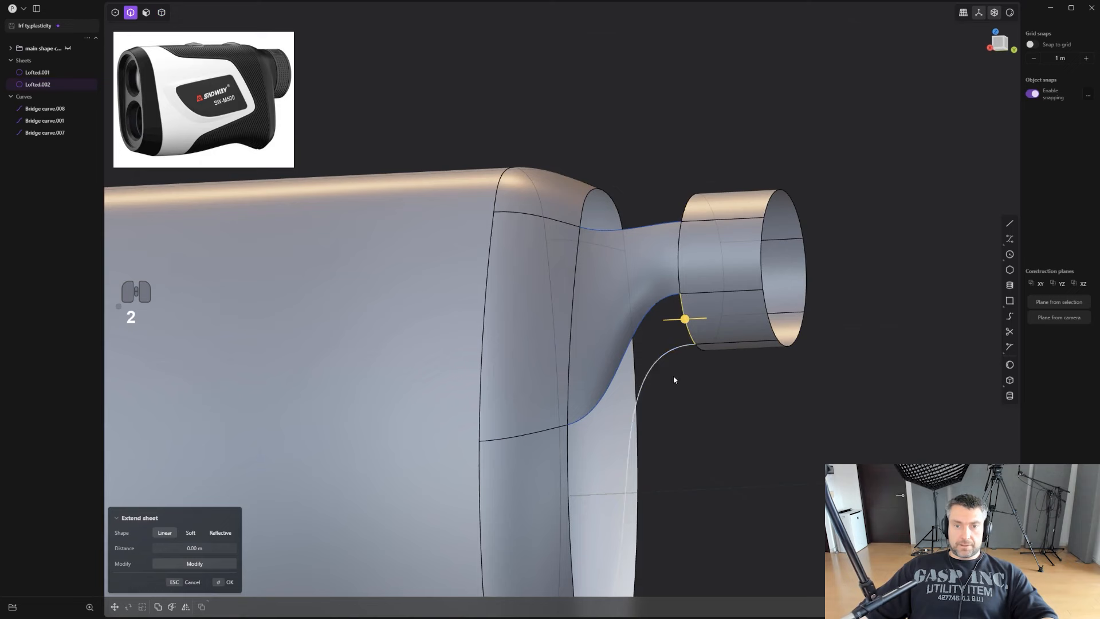
shift+click(569, 480)
key(l)
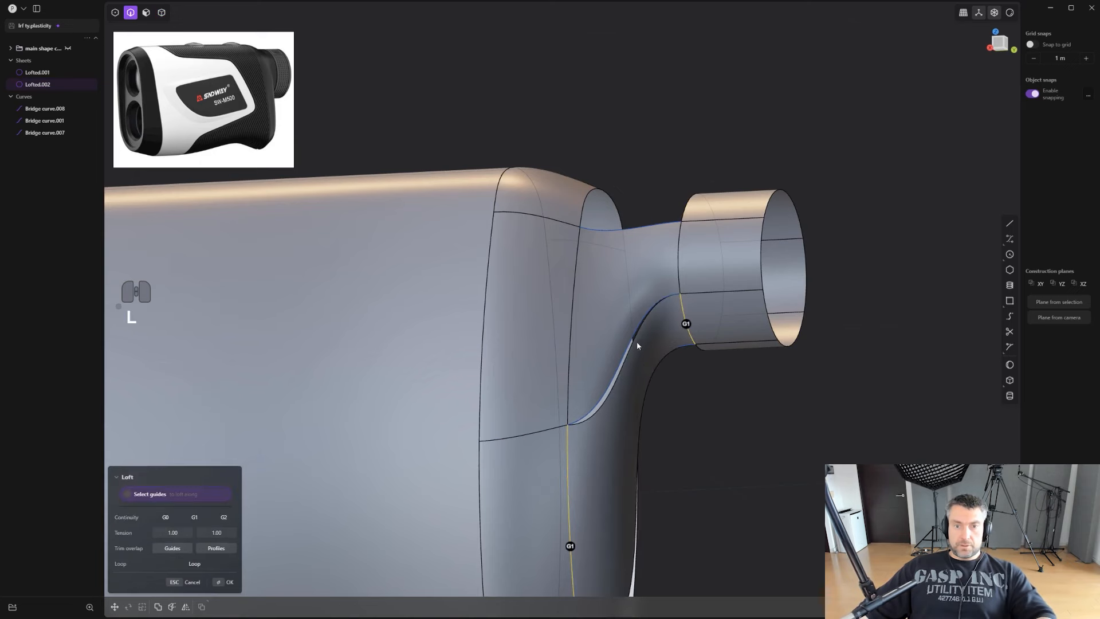
shift+click(634, 332)
shift+click(676, 349)
middle_drag(675, 347, 722, 400)
key(Return)
Delete the middle bridge curve along the seam between the two lofted transition surfaces.
scroll(726, 405, up, 1)
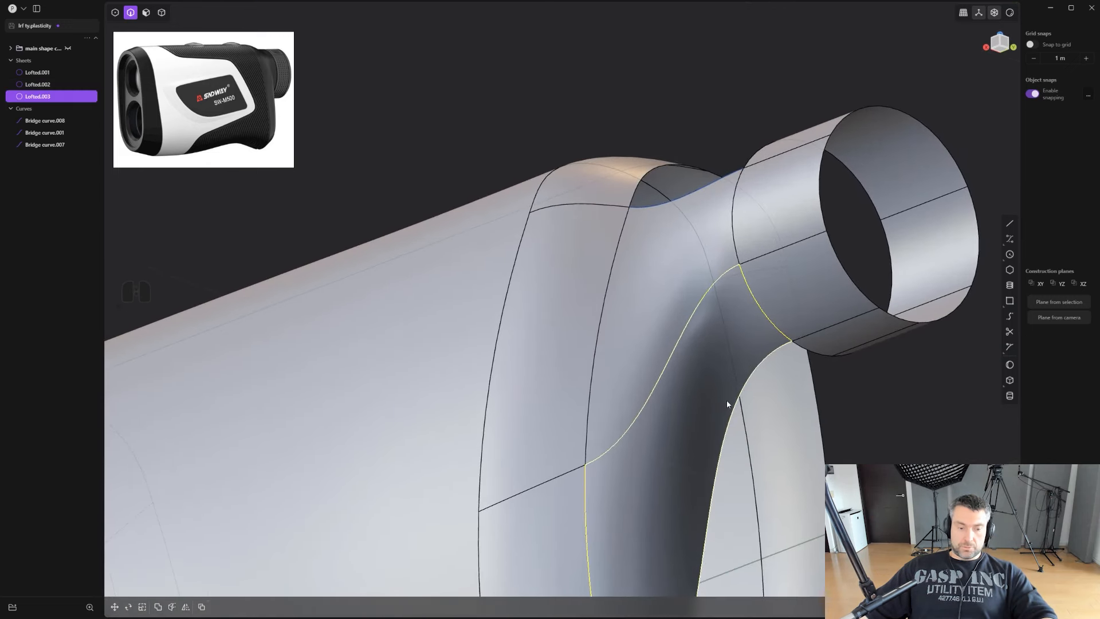
key(2)
middle_drag(764, 426, 737, 427)
click(692, 333)
key(x)
Join the lower transition surface with the sheet that holds the tube and rear loft.
scroll(737, 428, up, 1)
key(4)
click(714, 391)
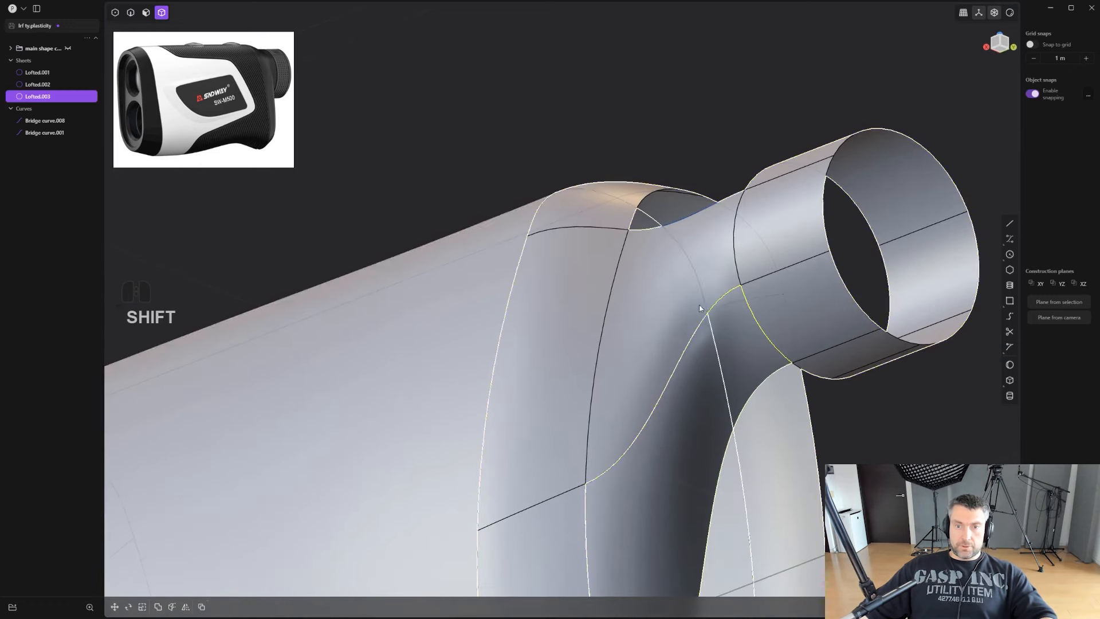
shift+click(700, 307)
scroll(779, 333, down, 4)
key(j)
scroll(761, 356, down, 3)
click(856, 453)
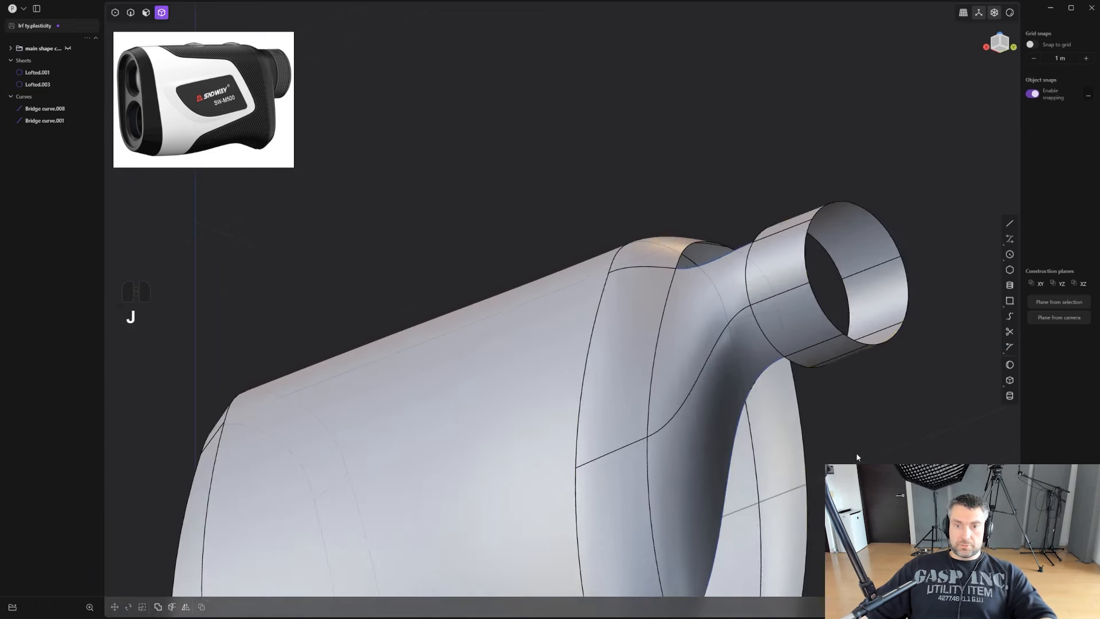
Examine the surface flow of the eyepiece transition with the vertical zebra-stripe shading and restore the standard shading.
middle_drag(856, 452, 731, 394)
mouse_move(731, 394)
middle_down()
mouse_move(713, 398)
mouse_move(762, 367)
middle_up()
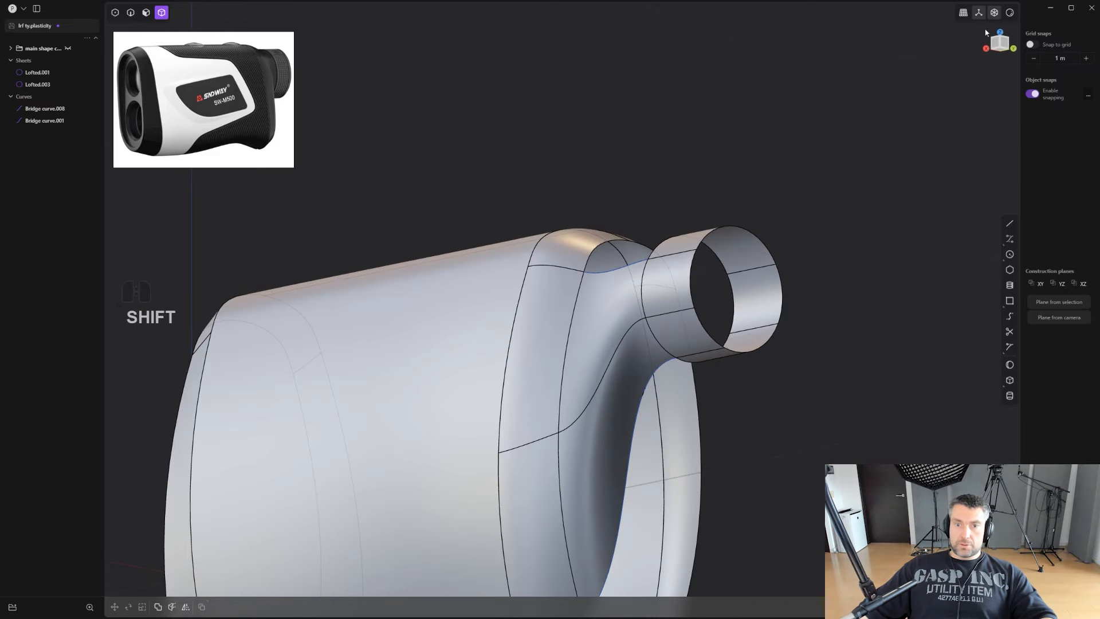
click(1010, 13)
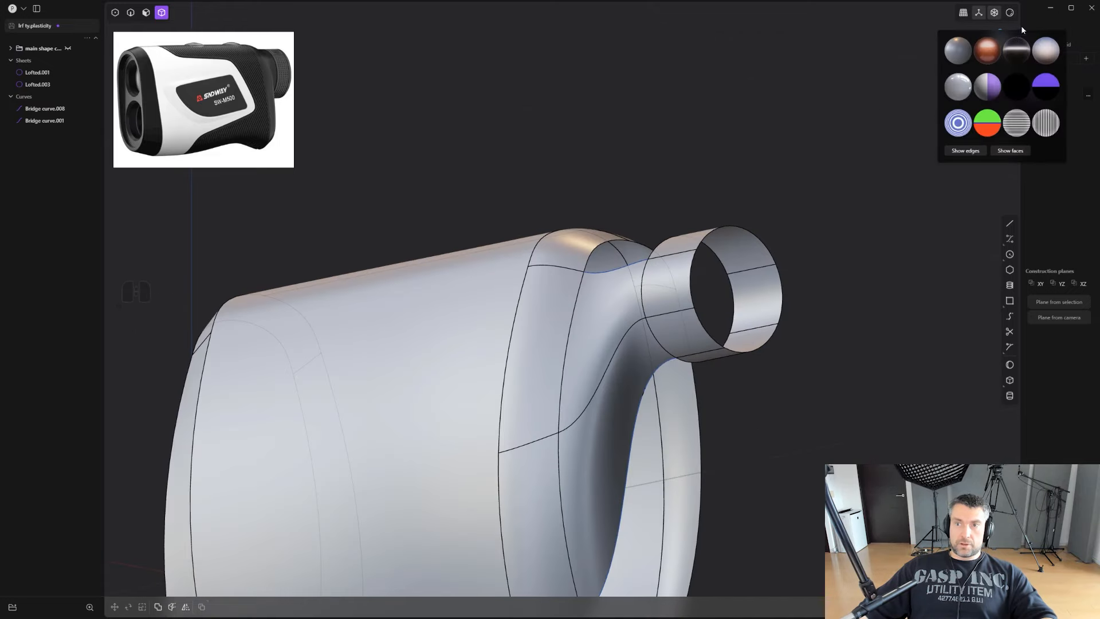
right_click(1011, 14)
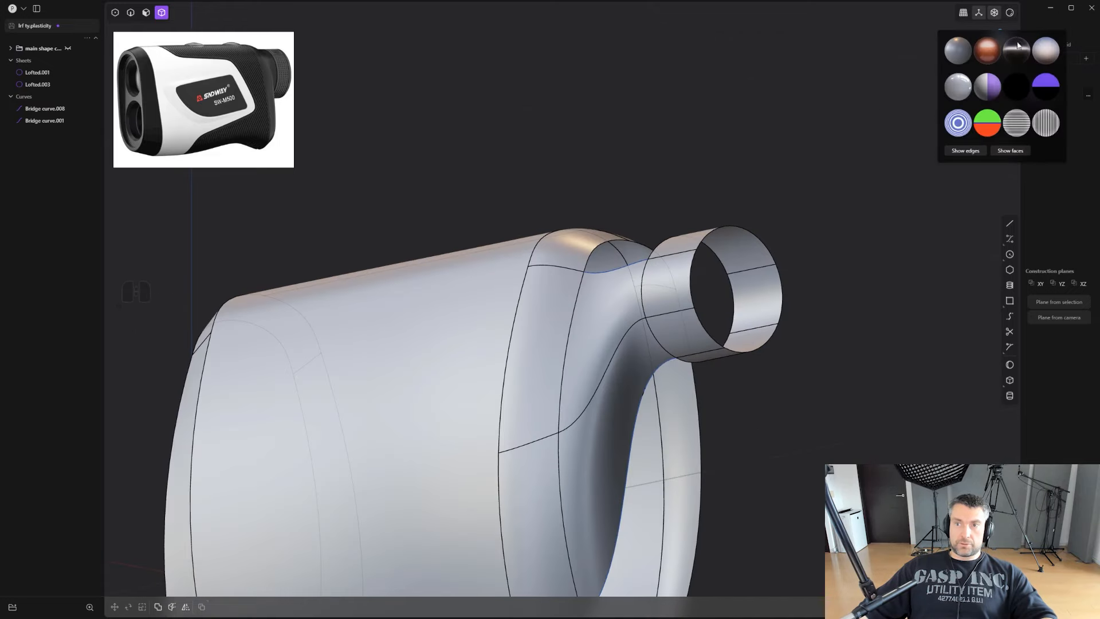
click(1046, 125)
mouse_move(910, 240)
middle_down()
mouse_move(928, 263)
mouse_move(861, 264)
mouse_move(891, 258)
middle_up()
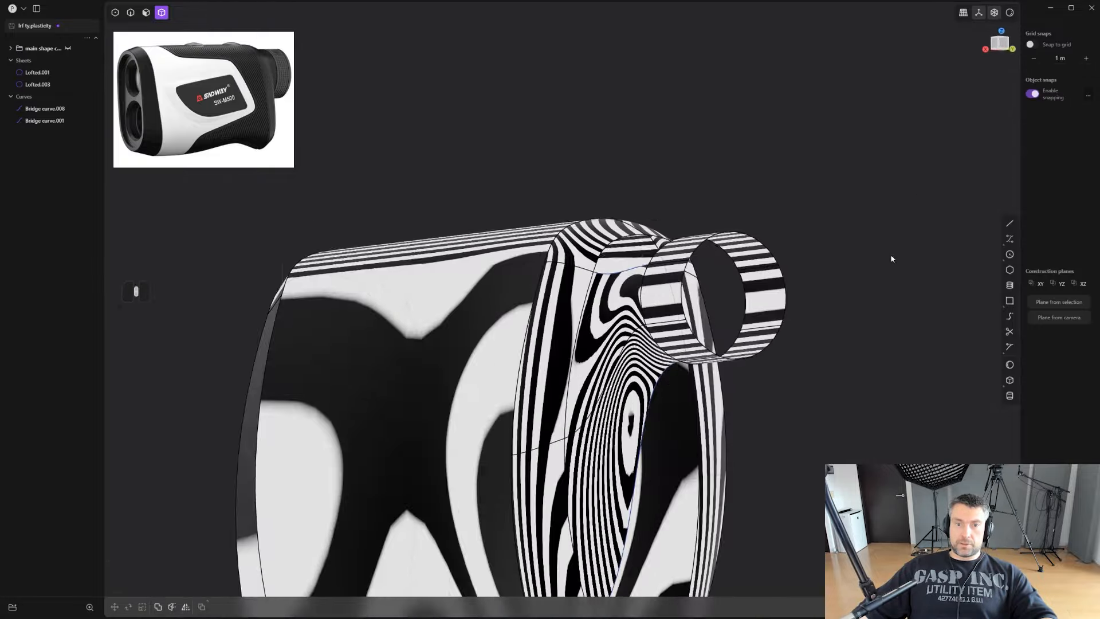
right_click(1010, 13)
click(956, 52)
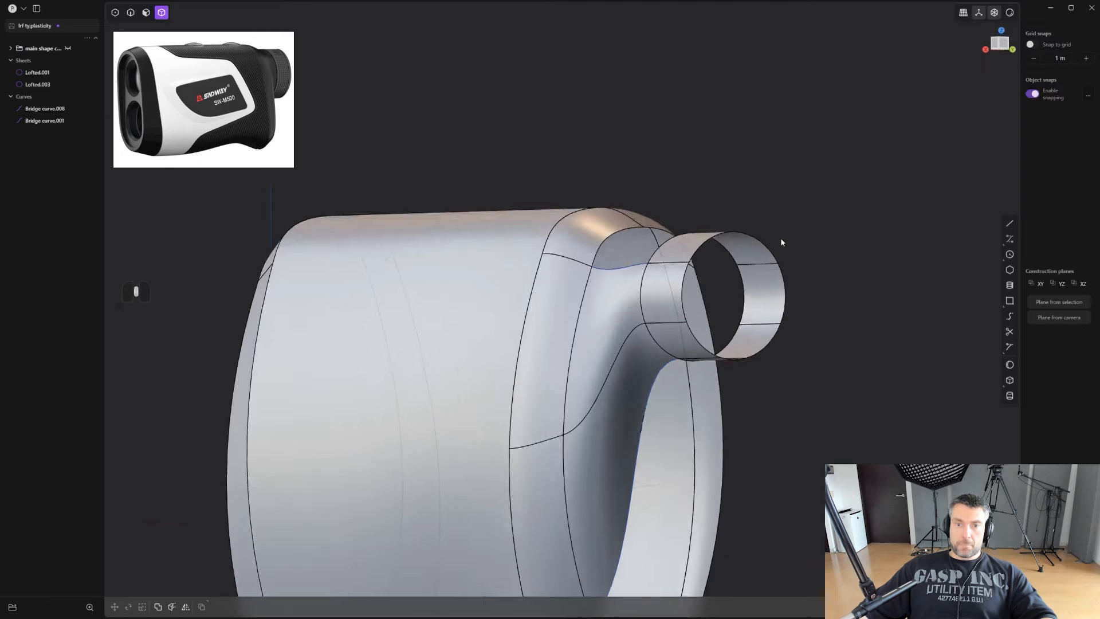
Delete the upper bridge curve that runs along the top edge of the side transition surface.
mouse_move(780, 237)
middle_down()
mouse_move(561, 453)
mouse_move(550, 400)
middle_up()
key(2)
click(561, 416)
key(x)
scroll(573, 419, up, 4)
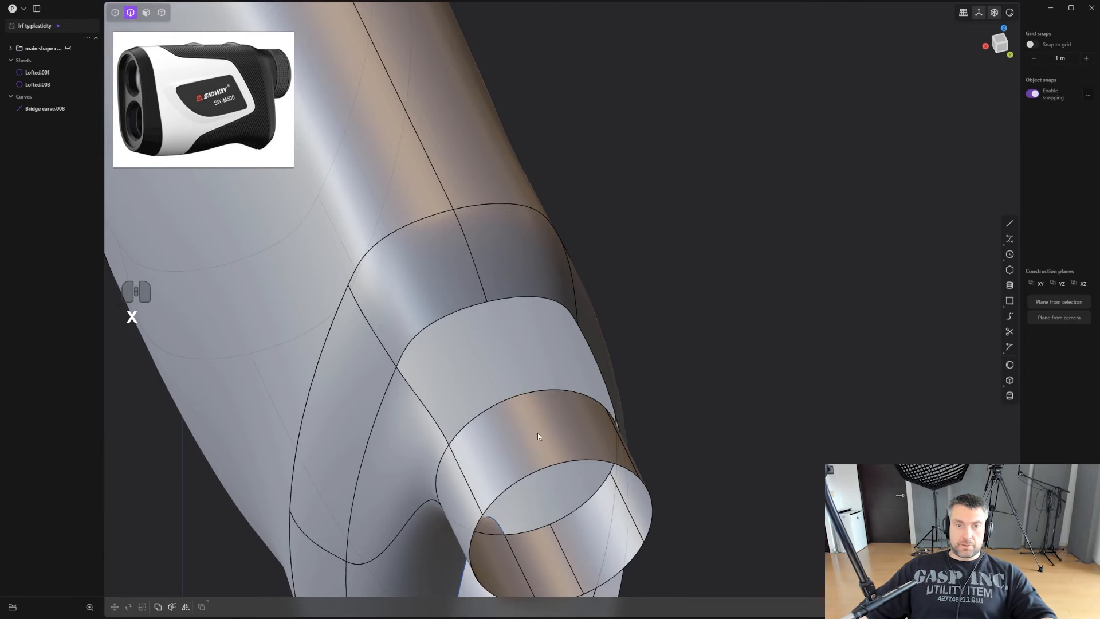
Add a lengthwise edge along the top of the eyepiece tube and connect it to the rear loft's top centre edge with a bridge curve.
key(ctrl+r)
click(527, 391)
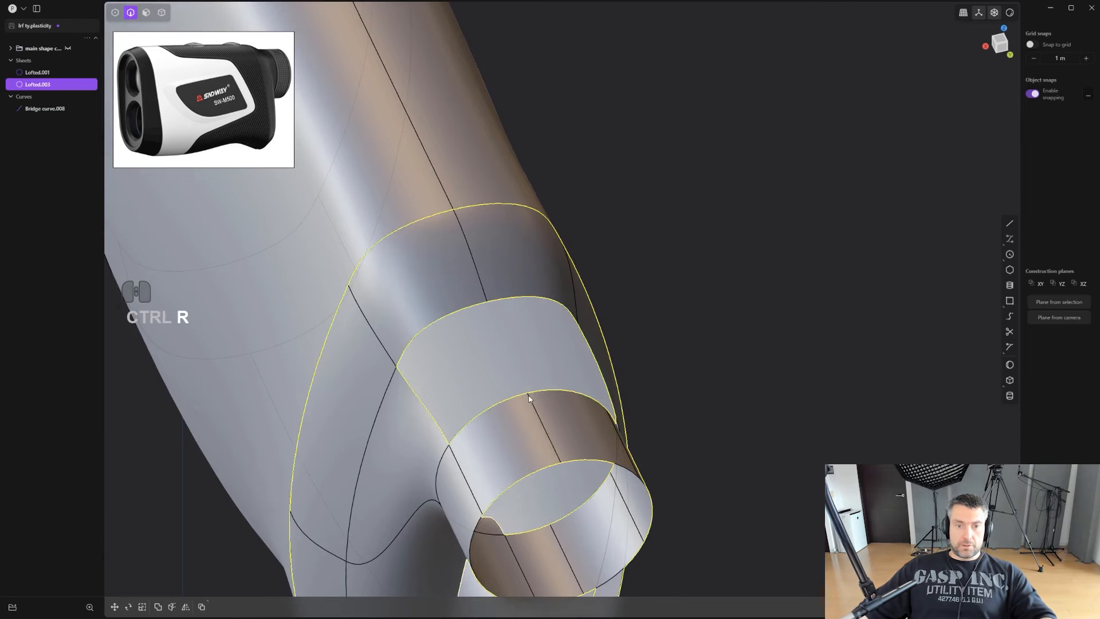
middle_drag(536, 410, 649, 380)
click(613, 406)
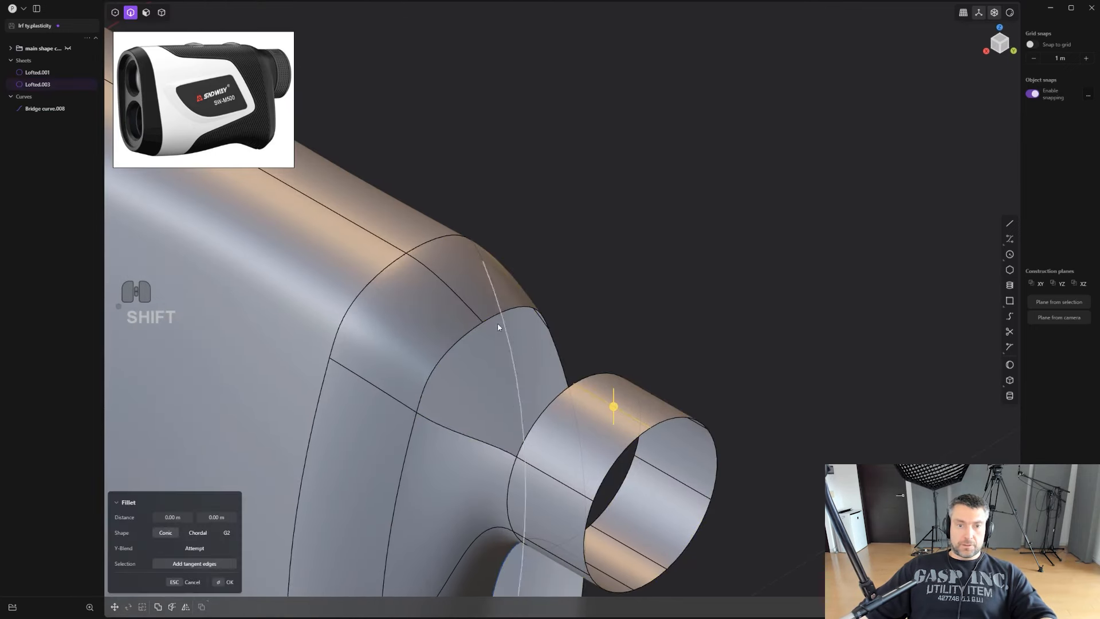
shift+click(468, 307)
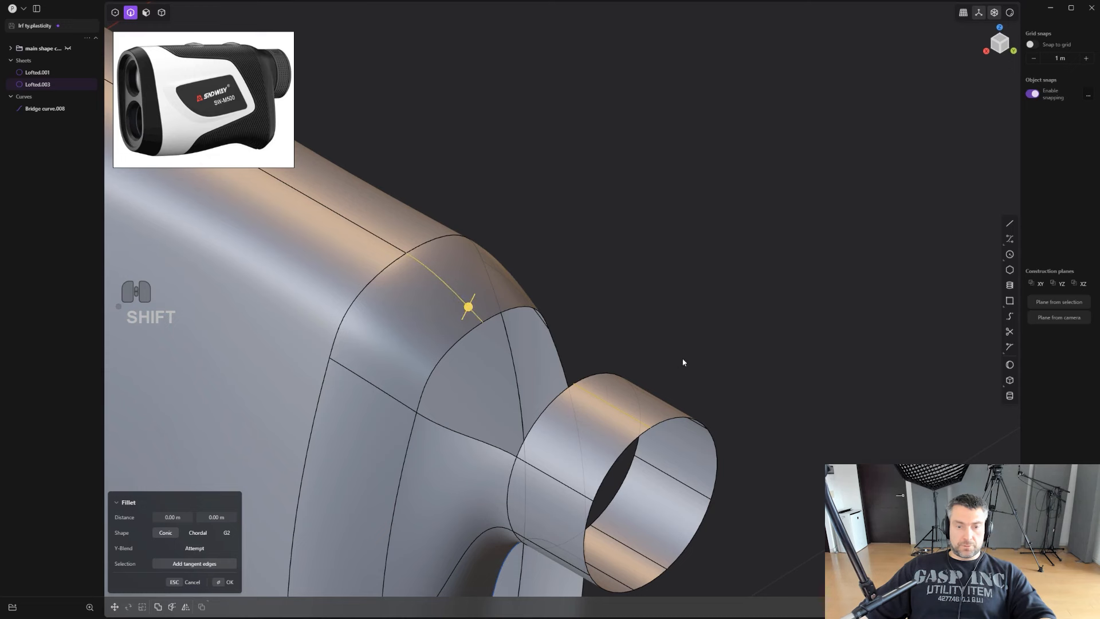
key(shift+q)
click(720, 396)
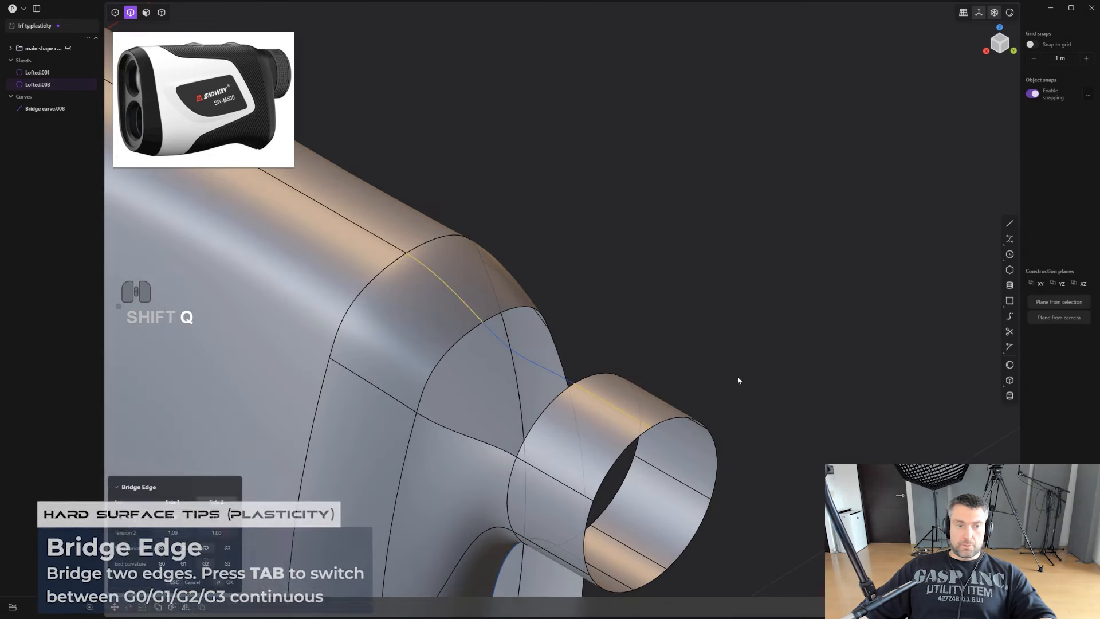
key(Tab)
key(Tab)
click(745, 365)
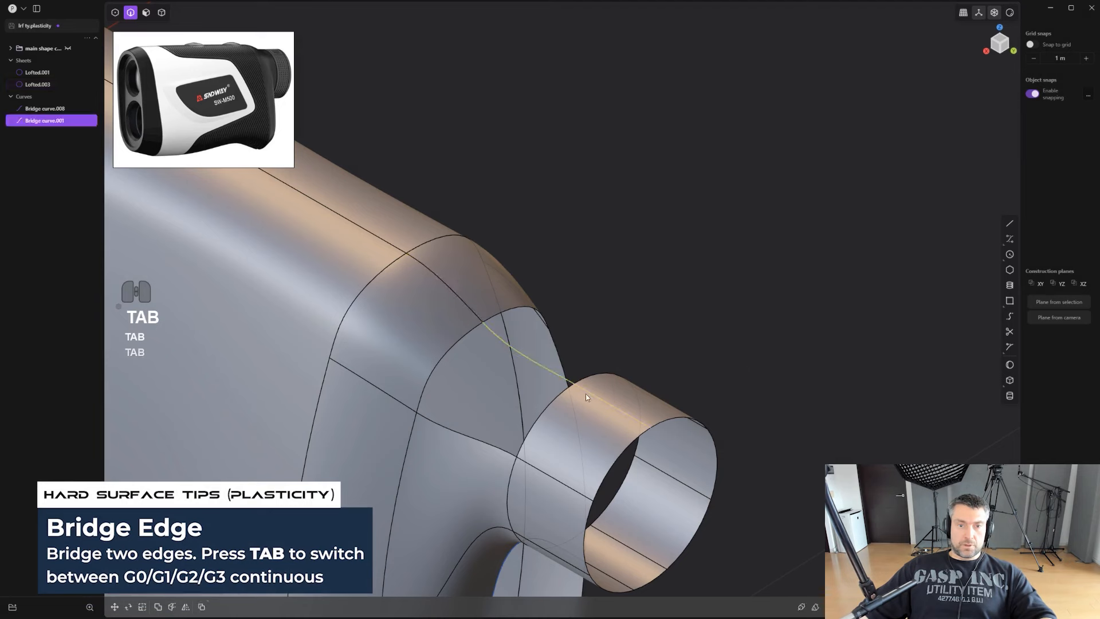
Loft the rear opening's upper edge to the tube's upper rim segment with G1 continuity, guided by the side transition's edge and the top bridge curve.
key(2)
click(456, 359)
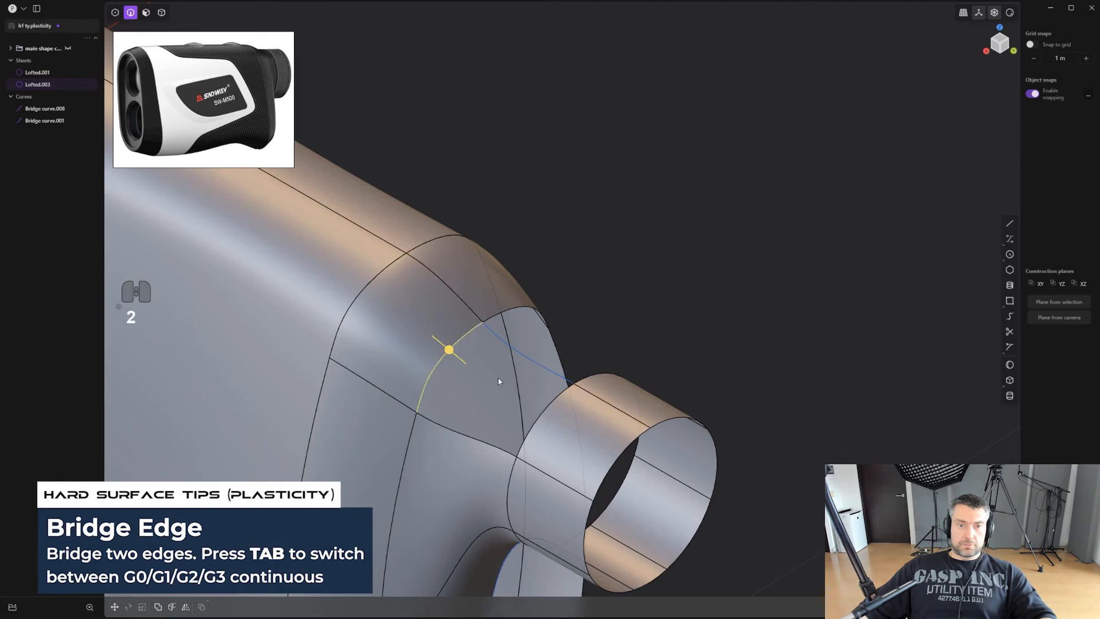
shift+click(545, 408)
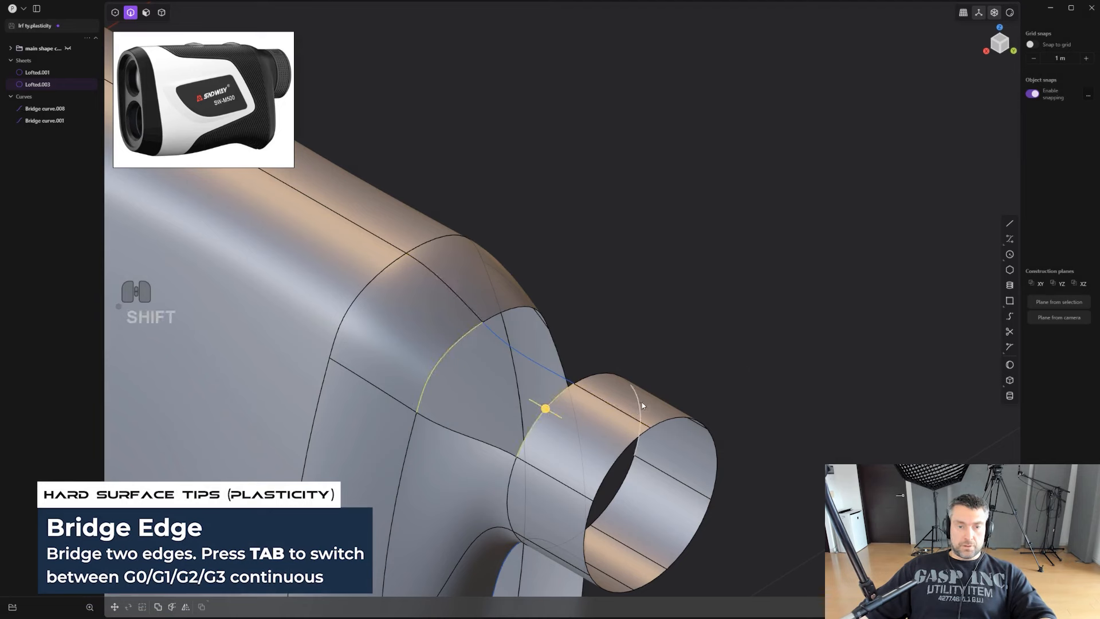
key(shift+e)
key(ctrl+z)
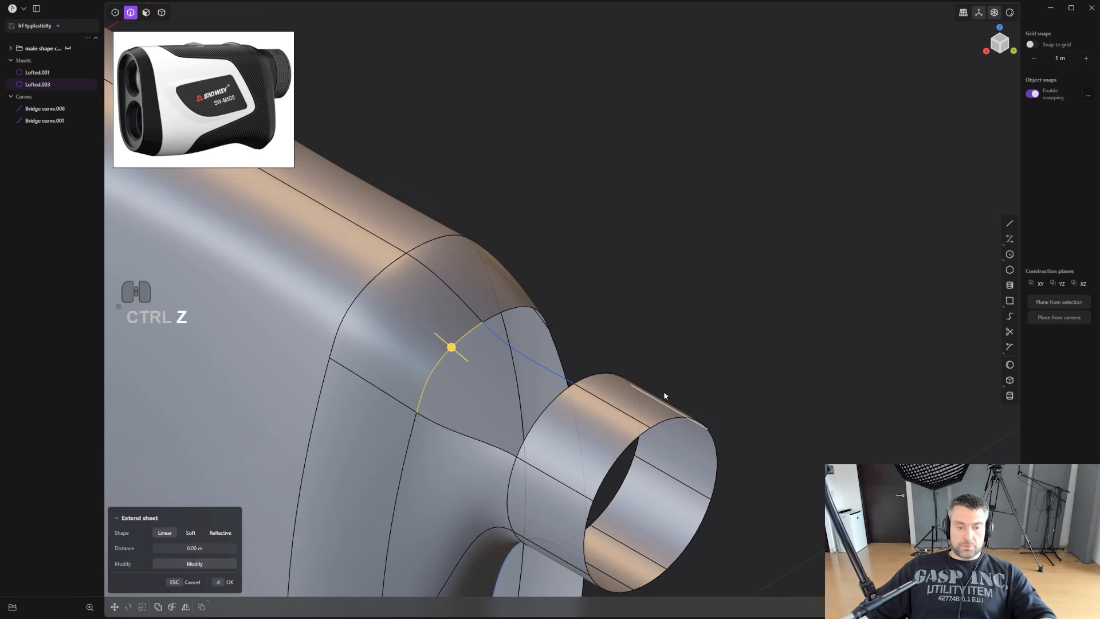
shift+click(555, 408)
key(l)
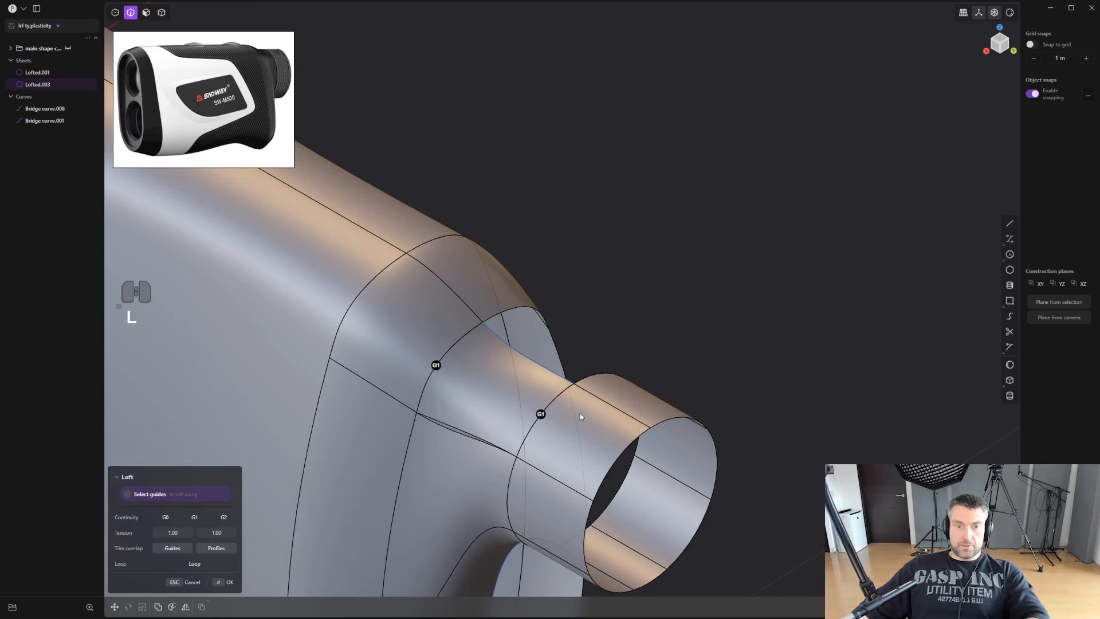
shift+click(465, 433)
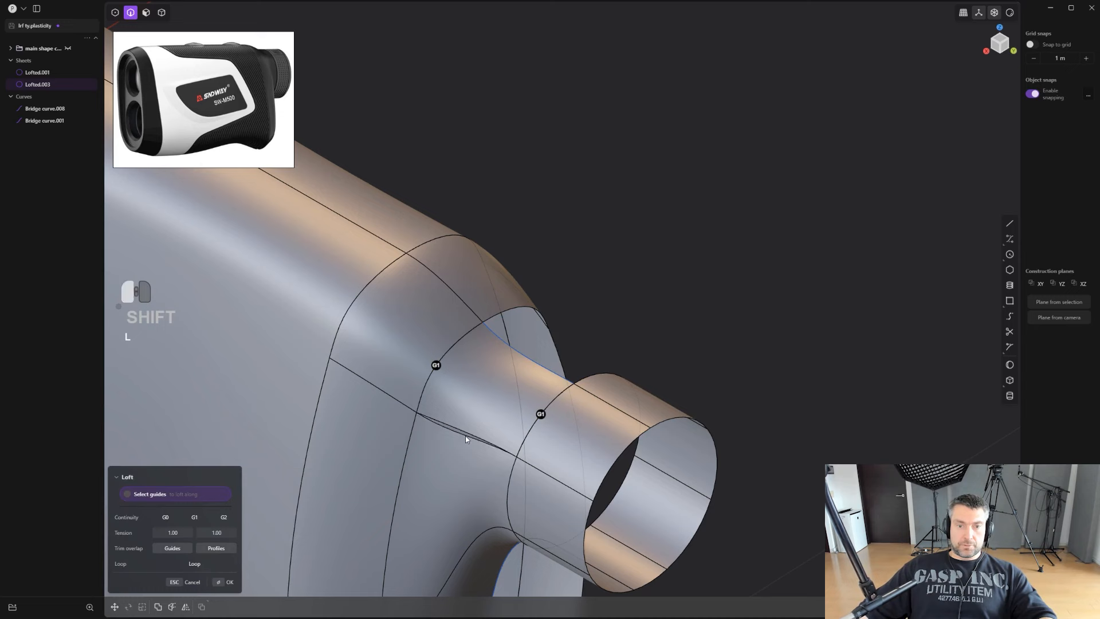
shift+click(529, 367)
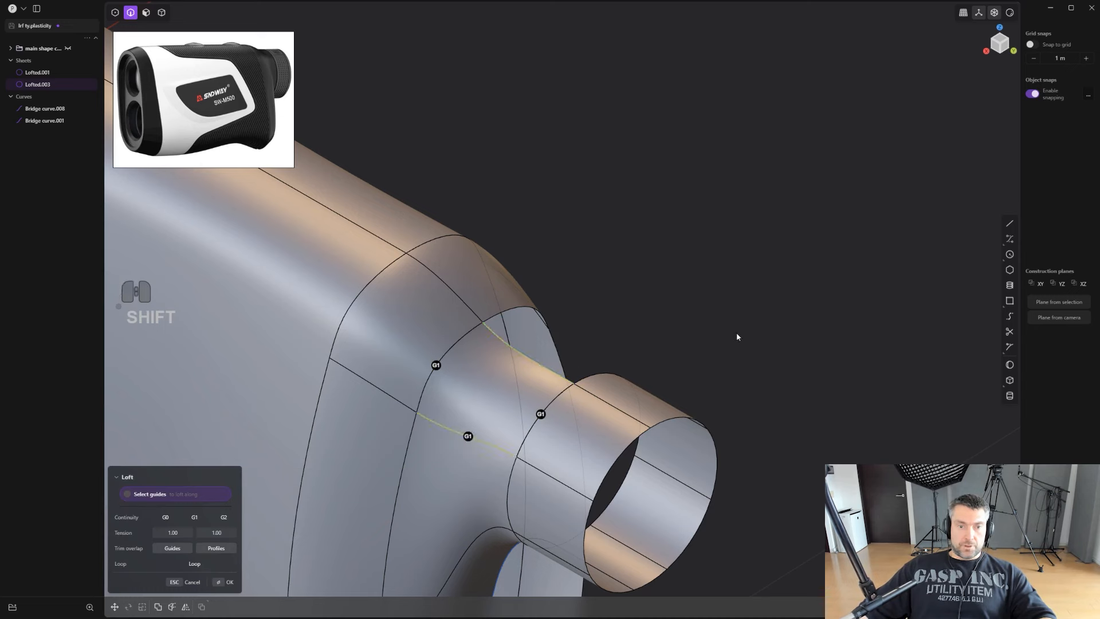
key(Return)
Join the main body sheet with the sheet that holds the rear loft, side transitions and eyepiece tube.
click(527, 399)
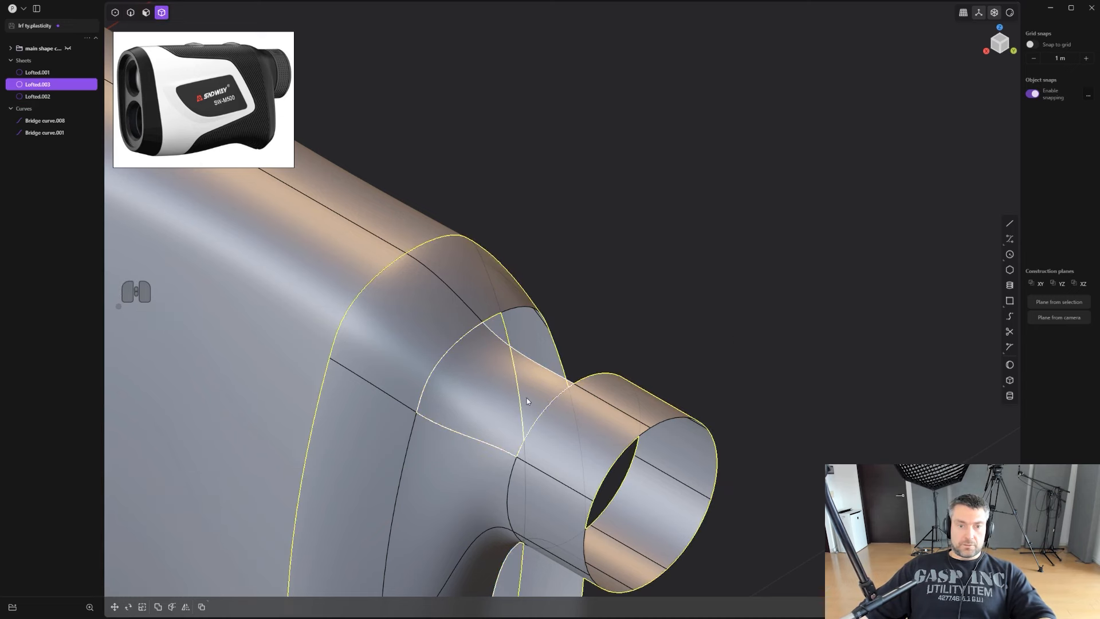
shift+click(423, 328)
key(j)
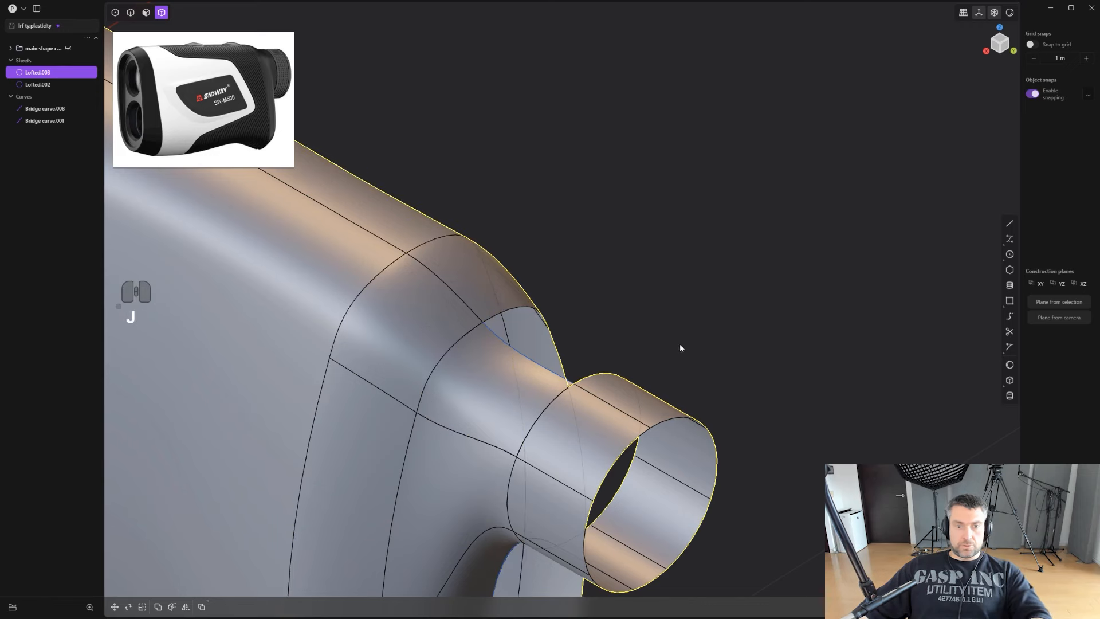
Delete the two remaining bridge curves around the eyepiece transition.
key(2)
middle_drag(592, 366, 617, 364)
key(x)
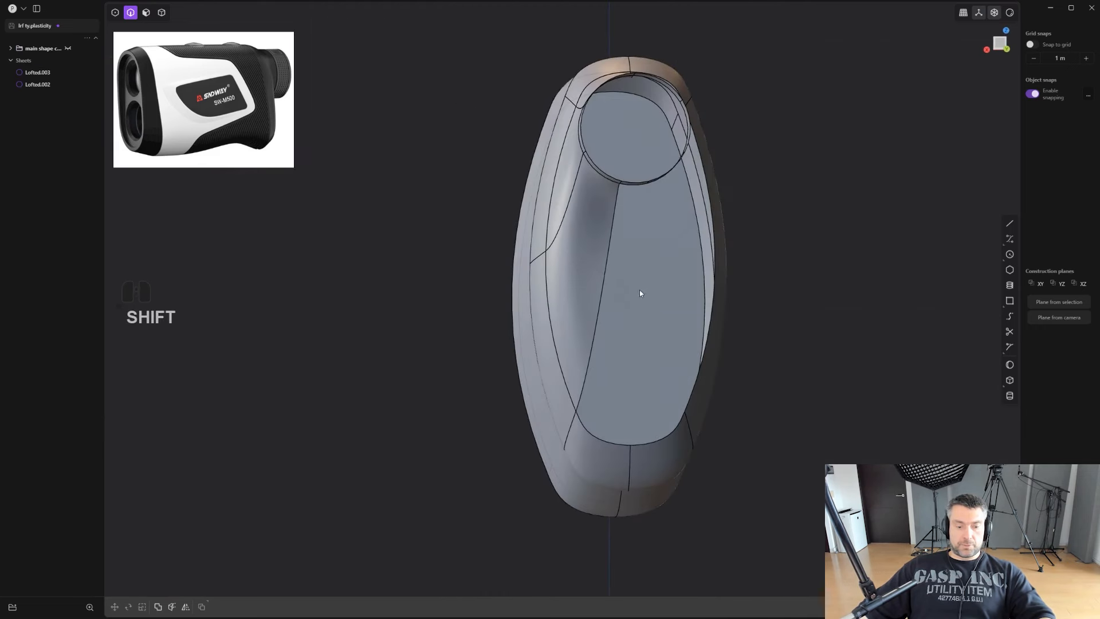
Mirror the joined body sheet along X across the vertical centre plane, slicing at the plane and merging both halves.
key(4)
shift+click(658, 301)
middle_drag(659, 301, 521, 347)
key(alt+x)
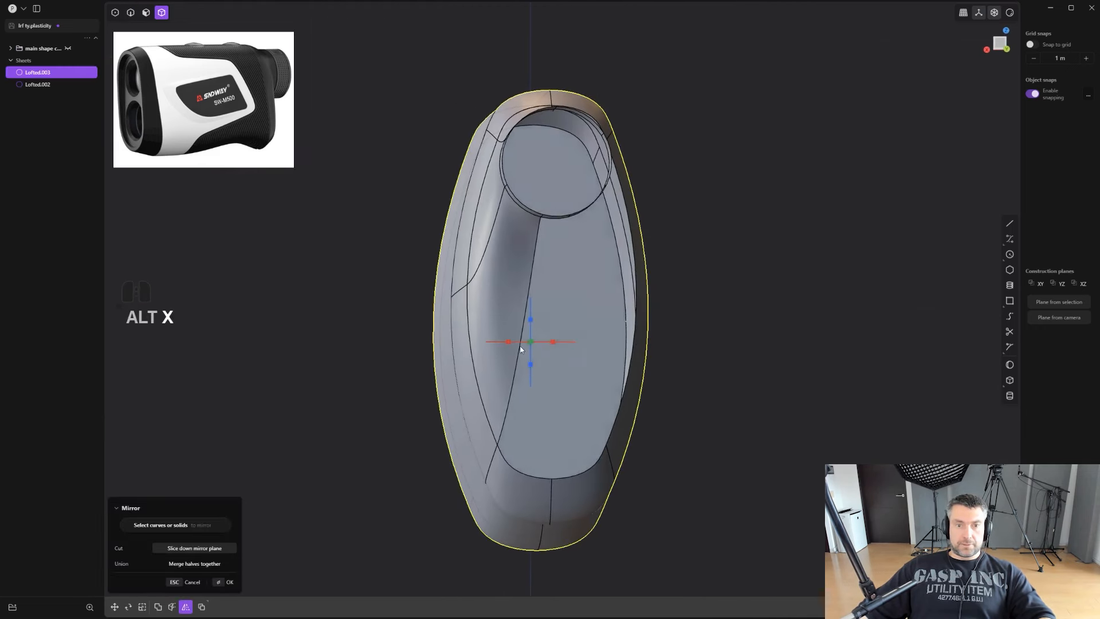
click(519, 344)
key(q)
right_click(844, 304)
Patch the open hole in the rear surface below the eyepiece tube with G1 continuity.
scroll(764, 331, up, 2)
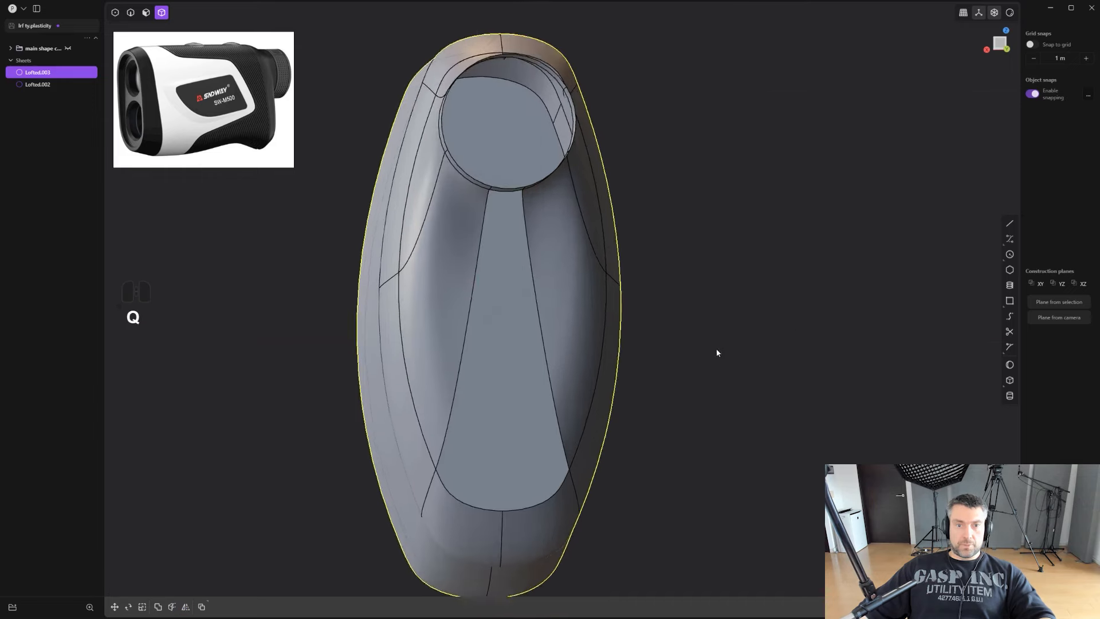
middle_drag(716, 350, 692, 361)
scroll(692, 361, up, 1)
key(2)
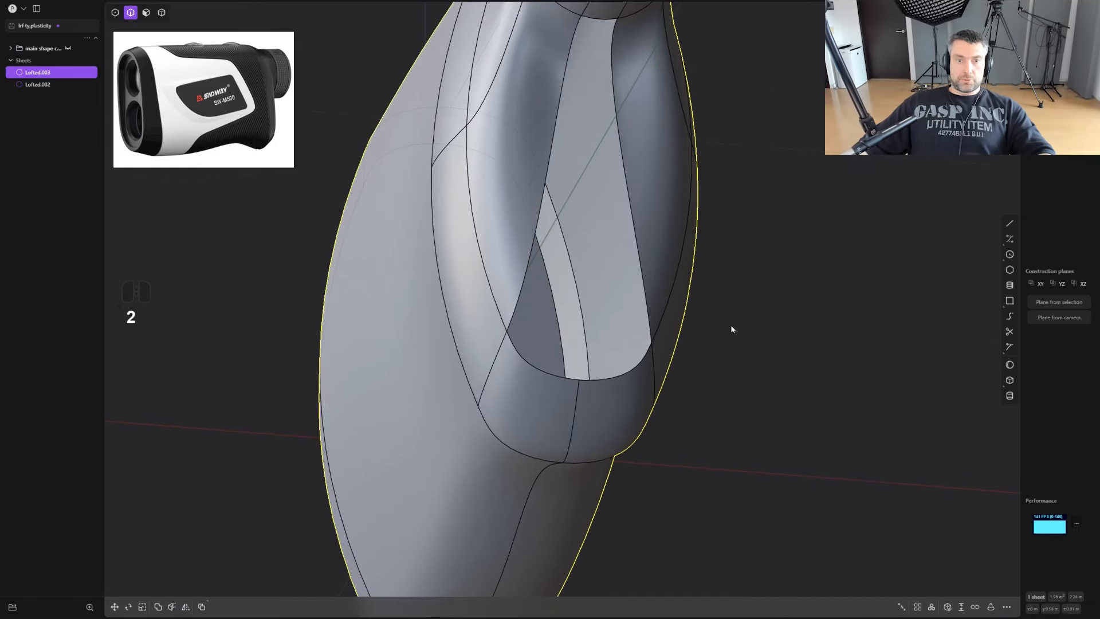
scroll(731, 326, down, 2)
shift+middle_drag(731, 325, 737, 376)
alt+click(661, 325)
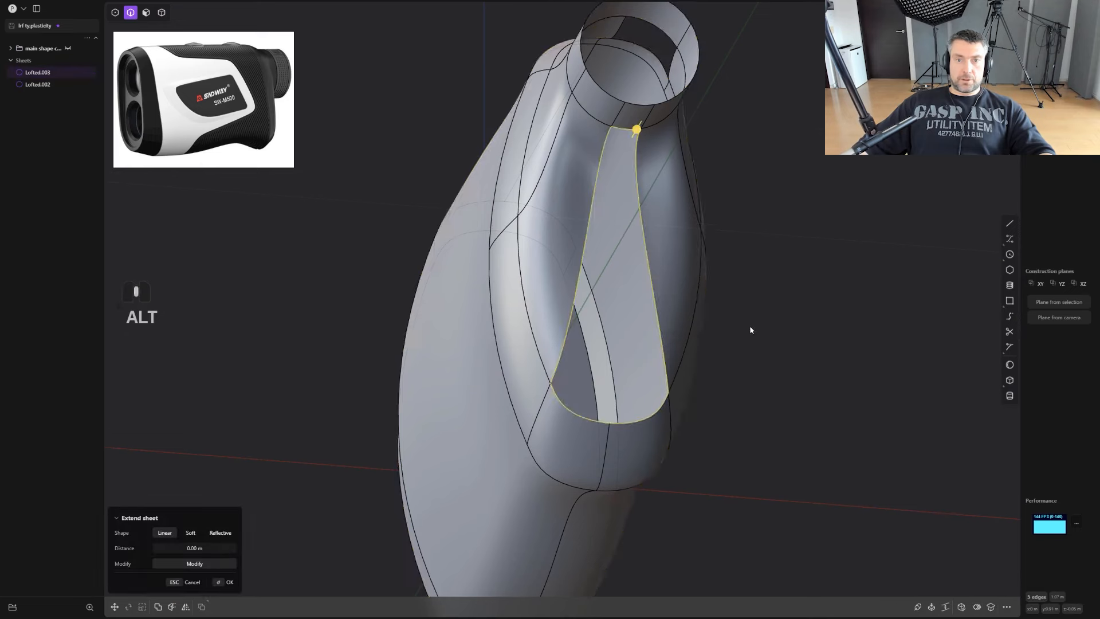
middle_drag(750, 330, 986, 358)
click(961, 606)
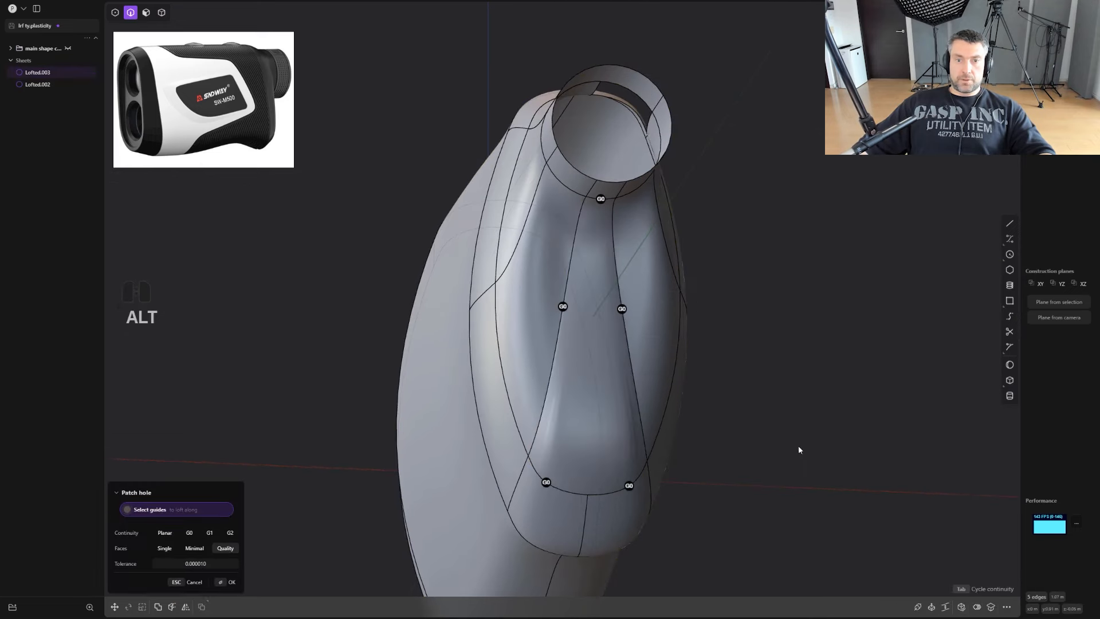
scroll(754, 394, up, 3)
key(Tab)
key(Tab)
middle_drag(751, 388, 755, 370)
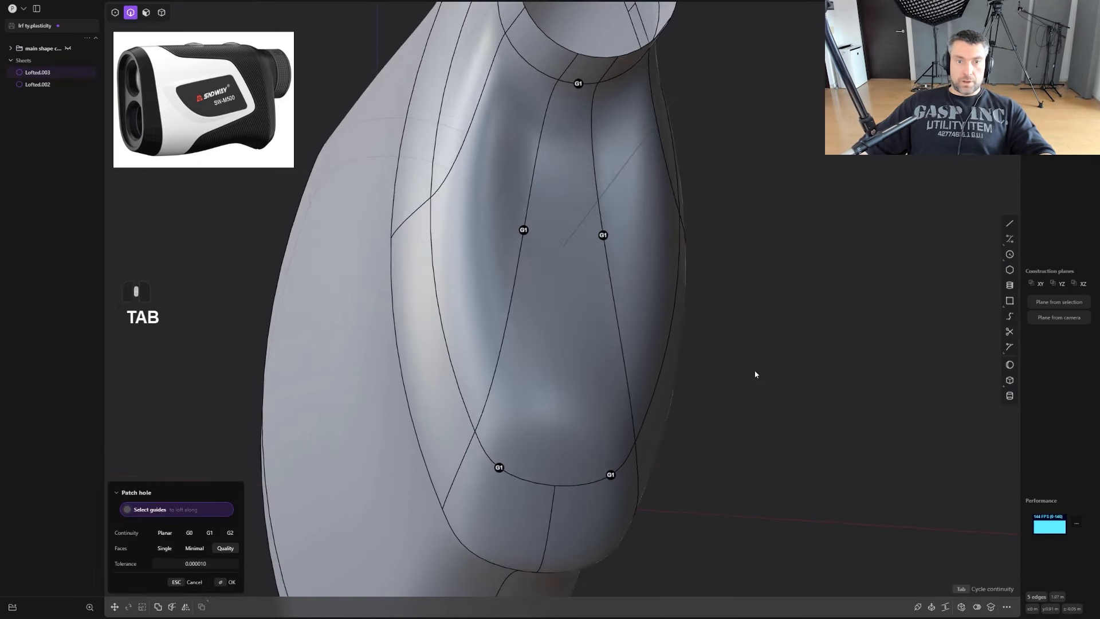
right_click(771, 332)
Delete the separate half loft that covers one side of the gap above the eyepiece tube.
scroll(772, 332, down, 2)
shift+middle_drag(771, 333, 487, 478)
shift+middle_drag(487, 478, 614, 500)
scroll(614, 499, up, 1)
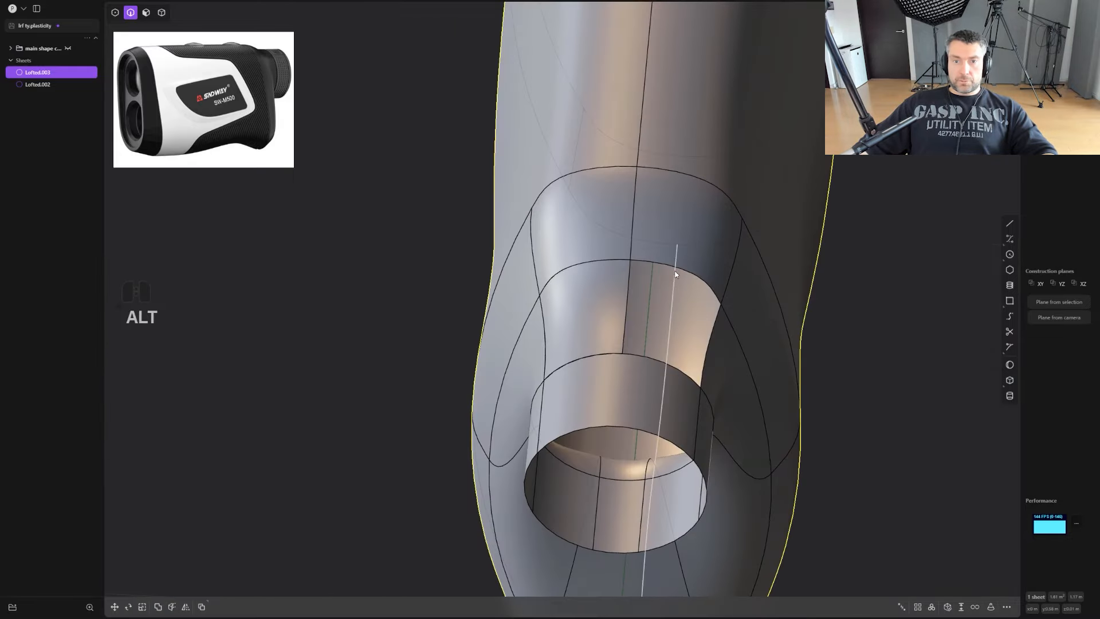
key(4)
click(587, 303)
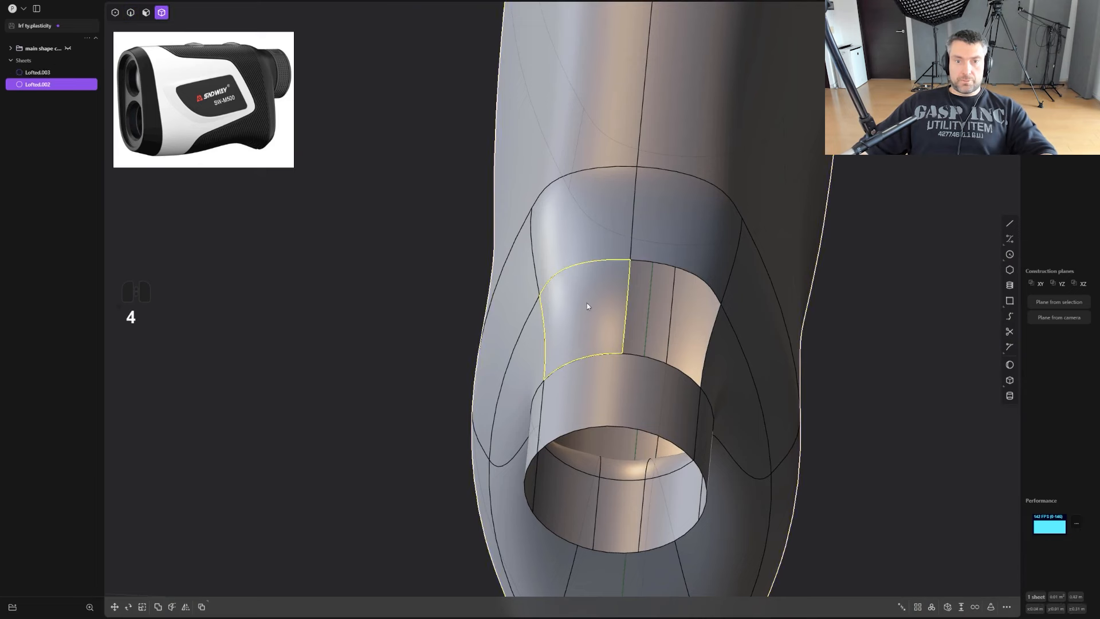
shift+click(616, 261)
middle_drag(682, 330, 630, 321)
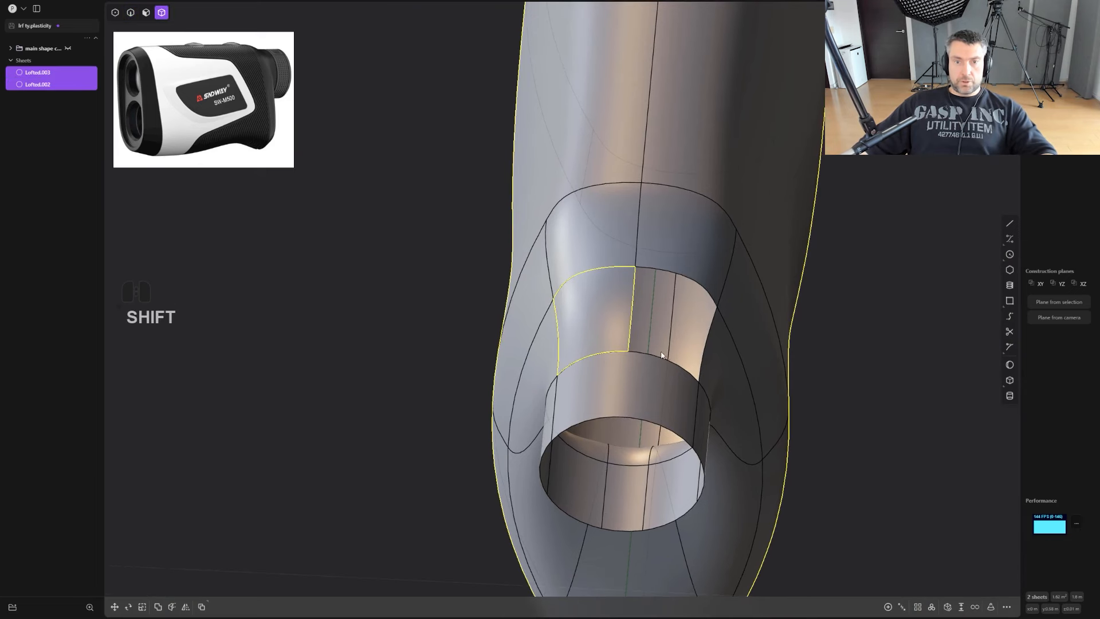
shift+click(610, 317)
key(x)
key(ctrl+z)
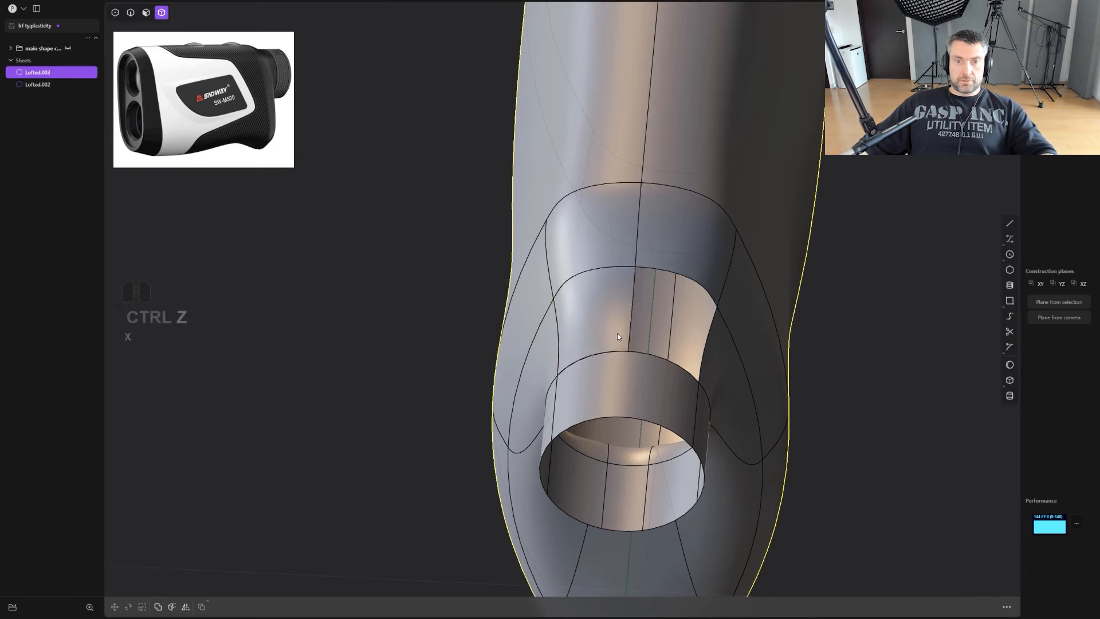
click(616, 333)
key(x)
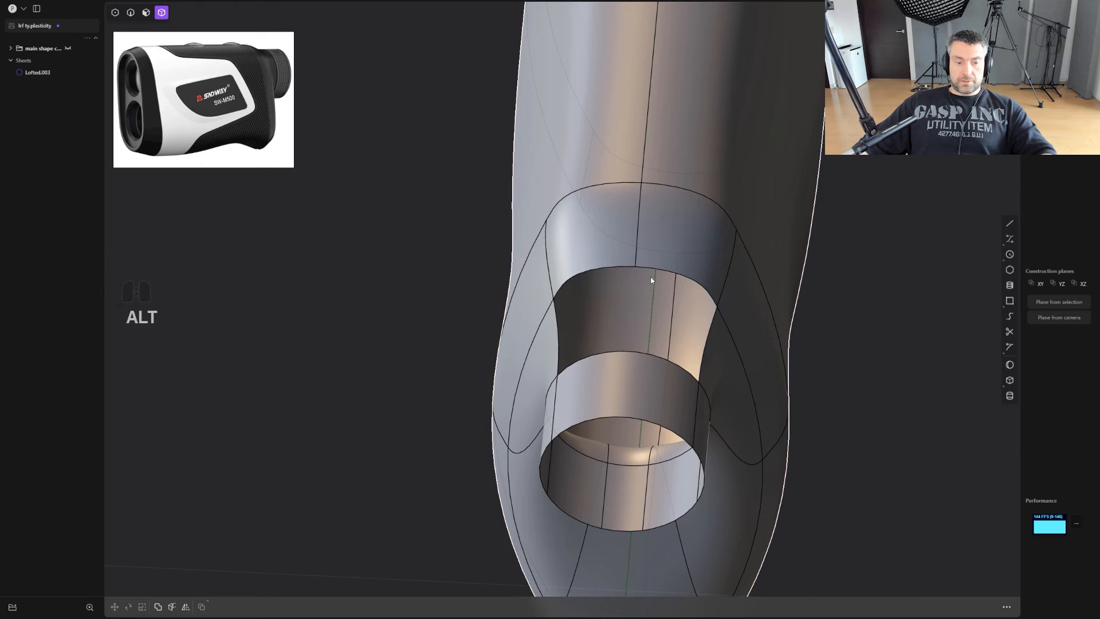
Patch the whole gap between the rear loft and the top of the eyepiece tube with G1 continuity.
key(2)
alt+click(651, 272)
click(962, 607)
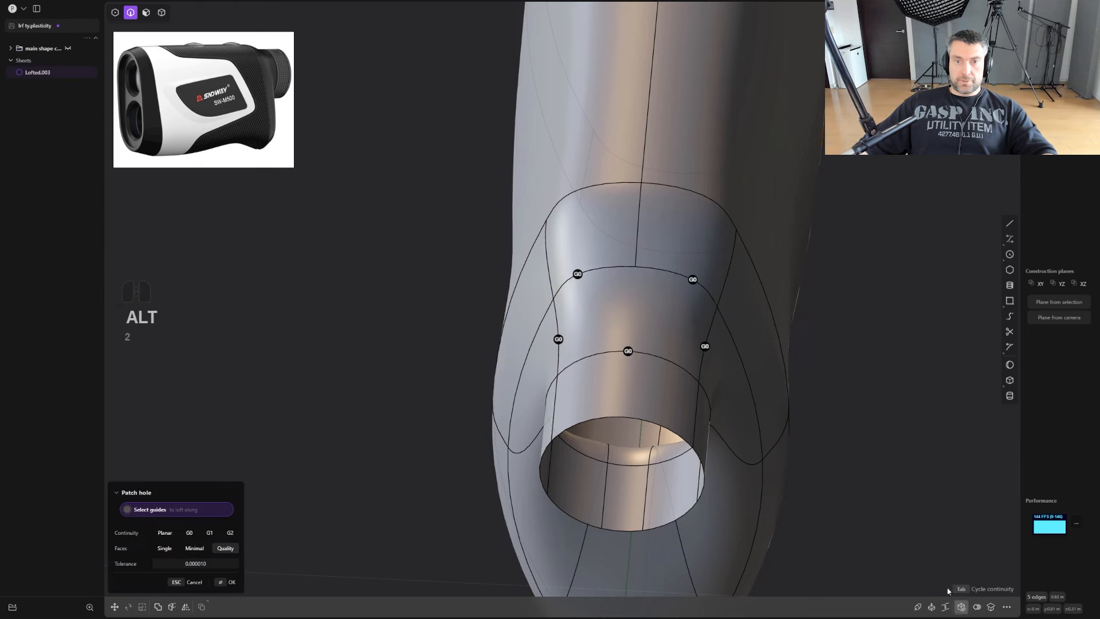
key(Tab)
right_click(871, 425)
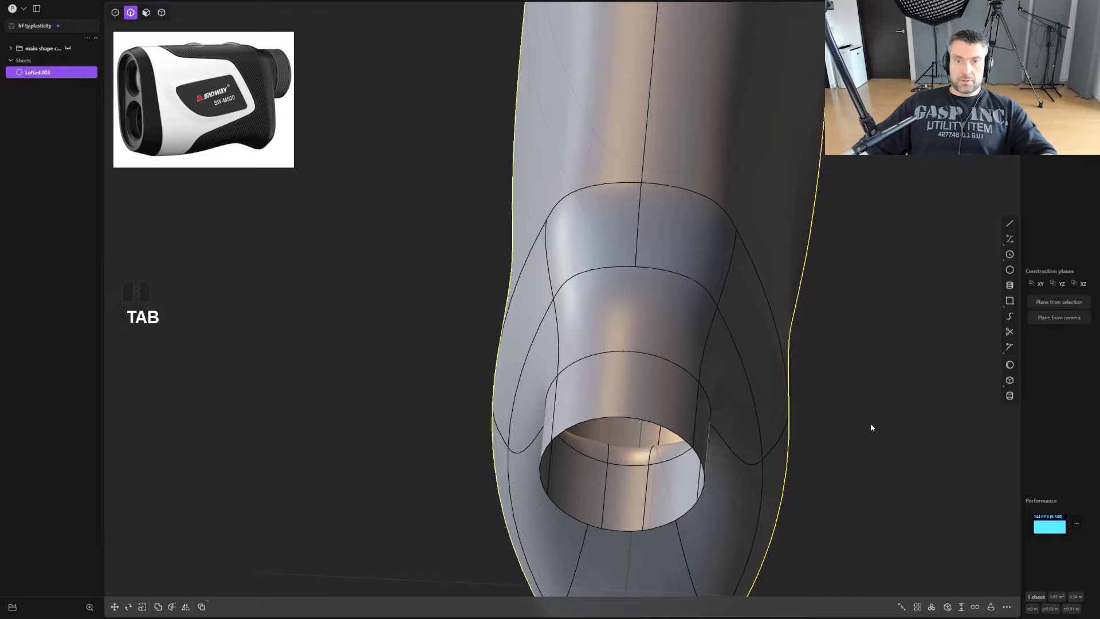
Examine the surface continuity of the body and eyepiece transition with the copper and striped reflective materials, then restore the default grey one.
scroll(871, 425, down, 2)
middle_drag(871, 425, 997, 395)
shift+middle_drag(825, 378, 749, 466)
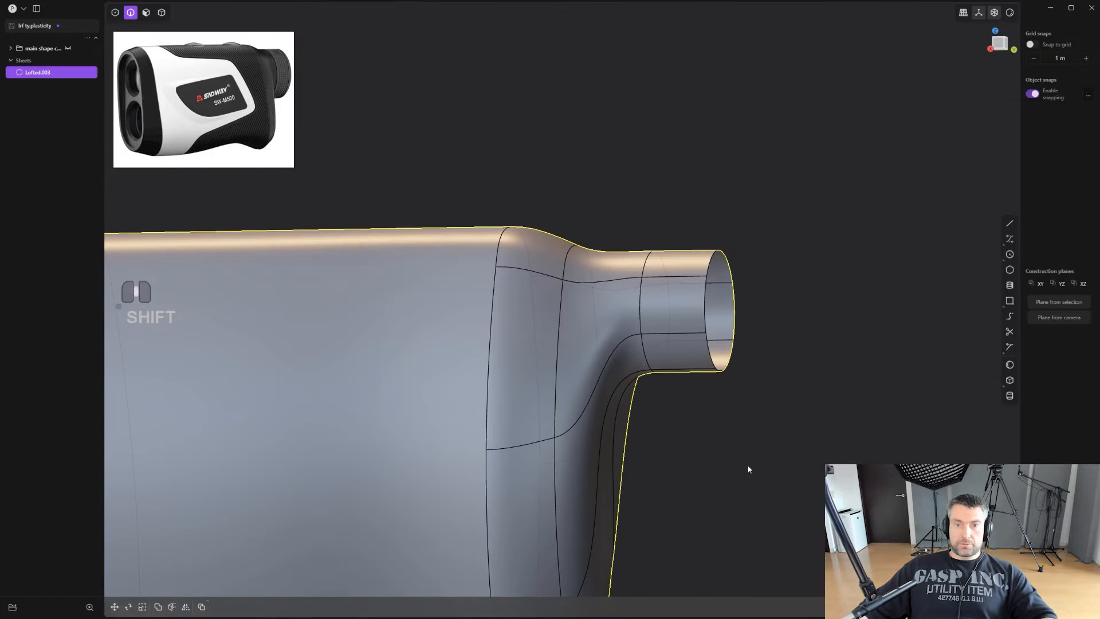
mouse_move(1010, 12)
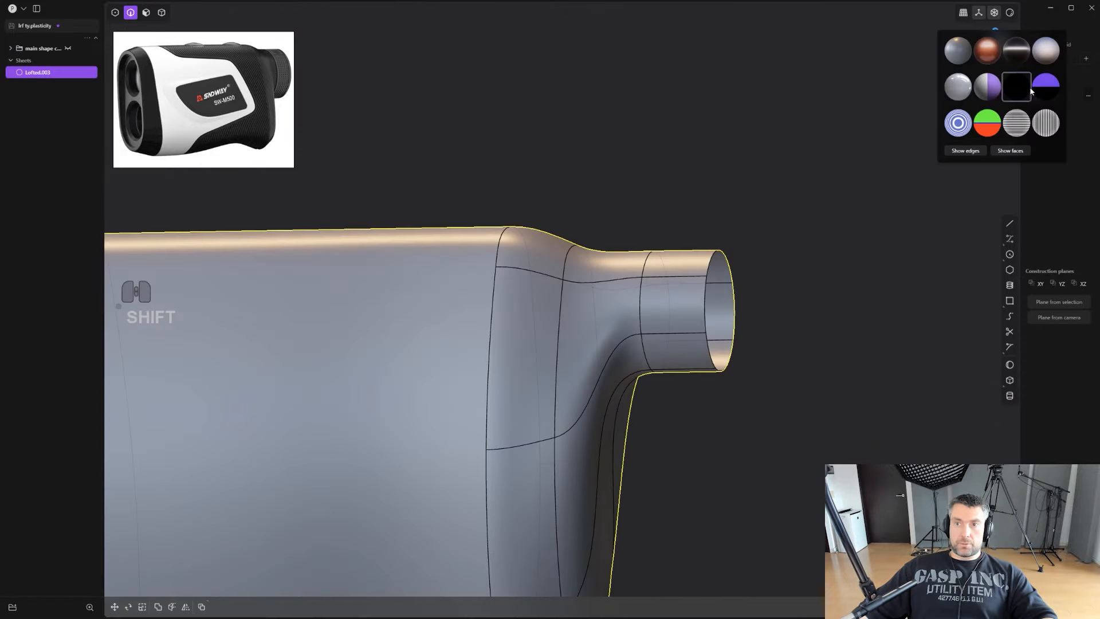
click(986, 50)
middle_drag(722, 292, 845, 422)
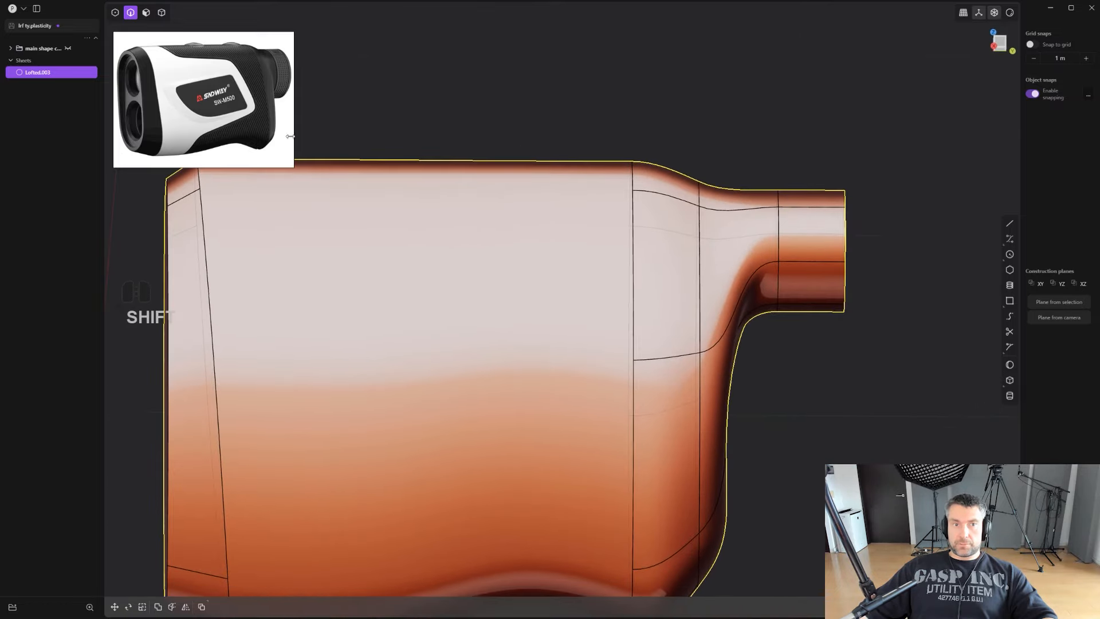
mouse_move(645, 344)
middle_down()
mouse_move(709, 373)
mouse_move(644, 376)
mouse_move(852, 308)
mouse_move(896, 345)
mouse_move(856, 346)
mouse_move(878, 323)
mouse_move(796, 329)
mouse_move(859, 314)
mouse_move(905, 263)
middle_up()
click(1009, 12)
click(1016, 123)
click(1010, 12)
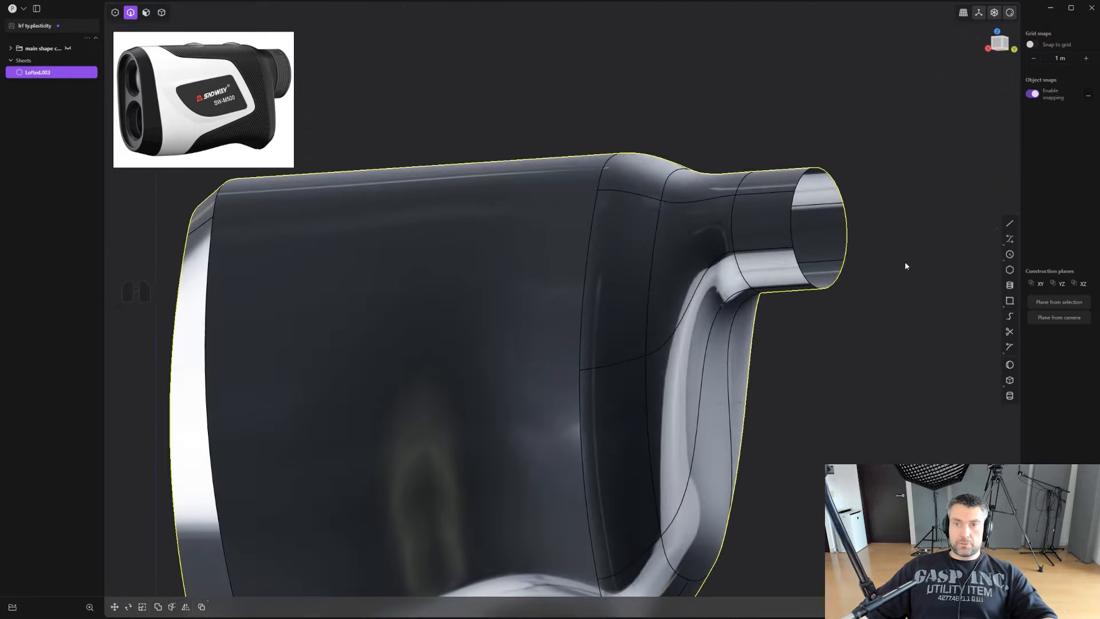
click(1010, 14)
click(960, 52)
Draw a vertical line across the eyepiece tube in the right view, extending past it above and below.
alt+middle_drag(876, 189, 817, 270)
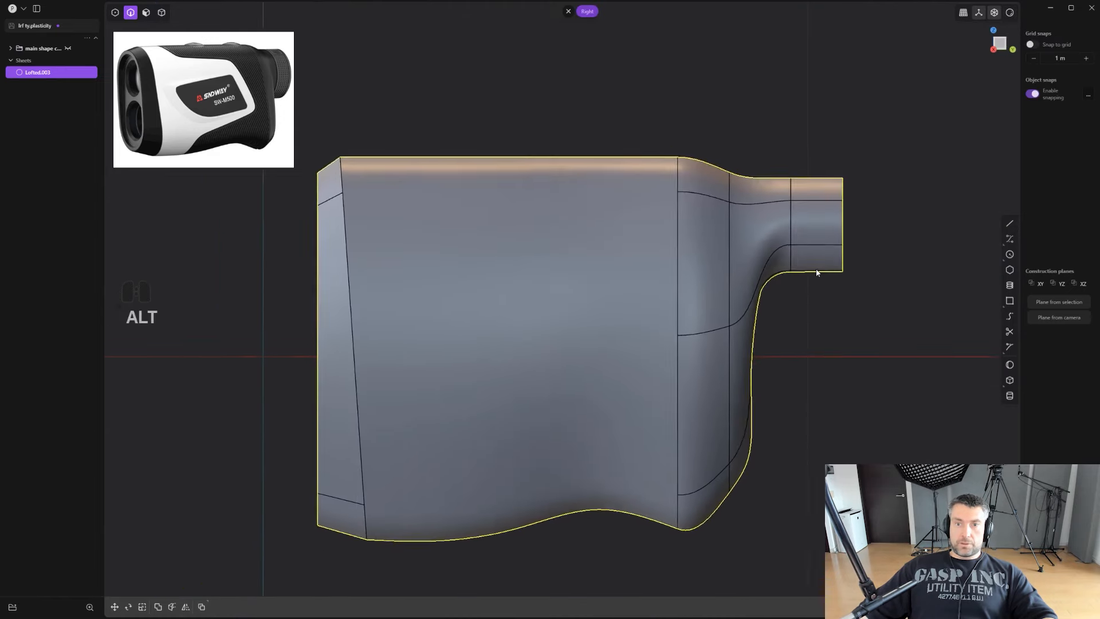
scroll(814, 179, up, 1)
shift+middle_drag(814, 180, 742, 277)
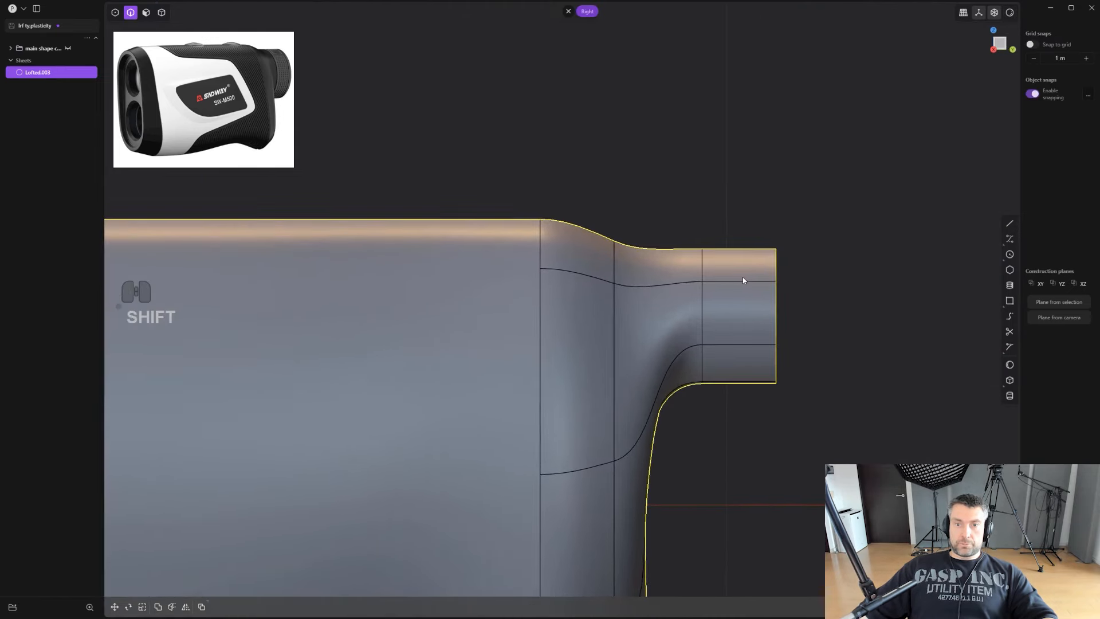
key(shift+a)
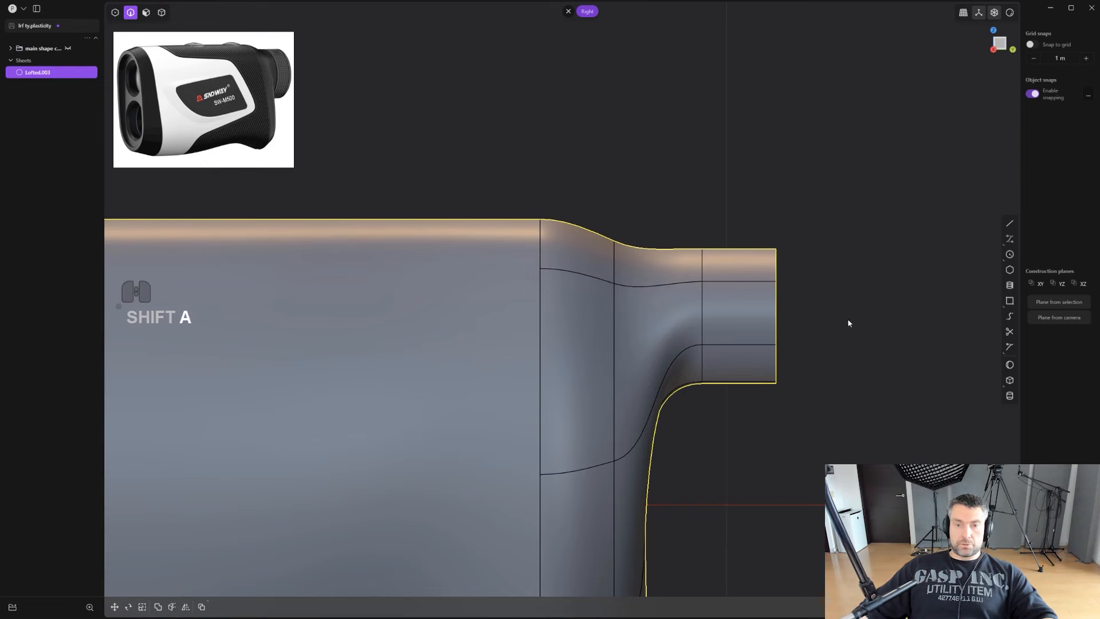
click(715, 201)
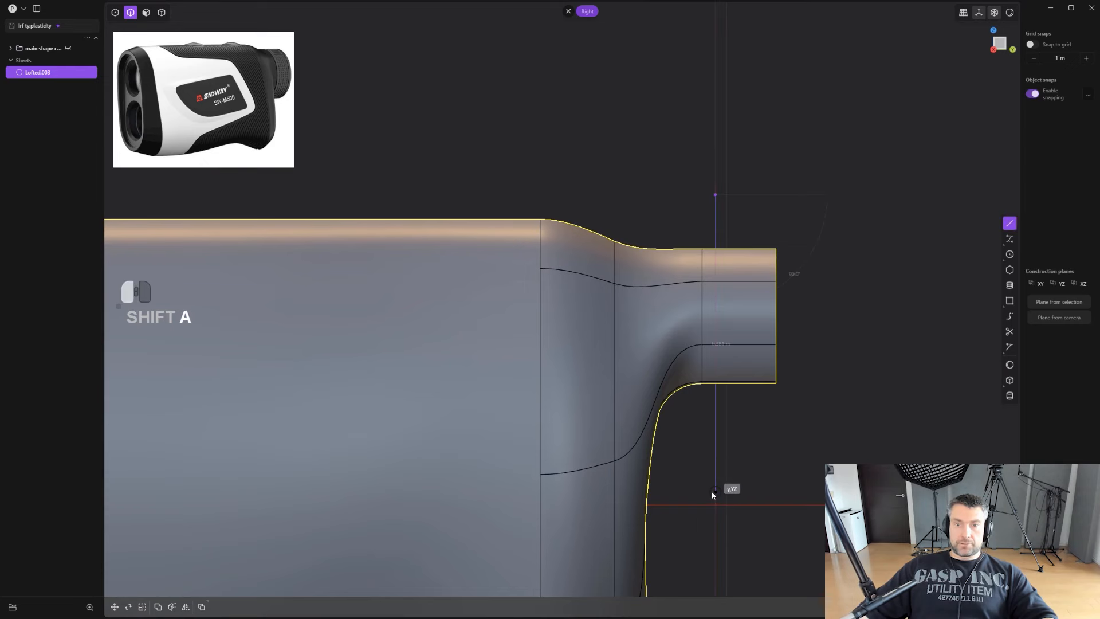
click(714, 492)
Move the vertical line in screen space slightly closer to the start of the eyepiece tube.
scroll(722, 491, up, 3)
key(g)
key(g)
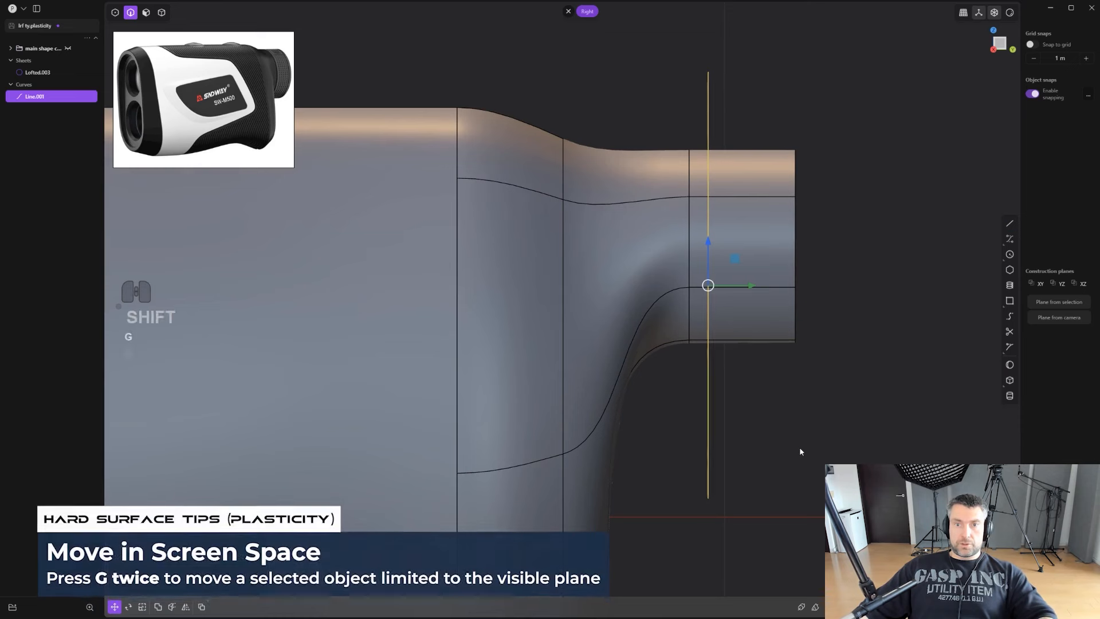
right_click(725, 423)
scroll(739, 414, down, 3)
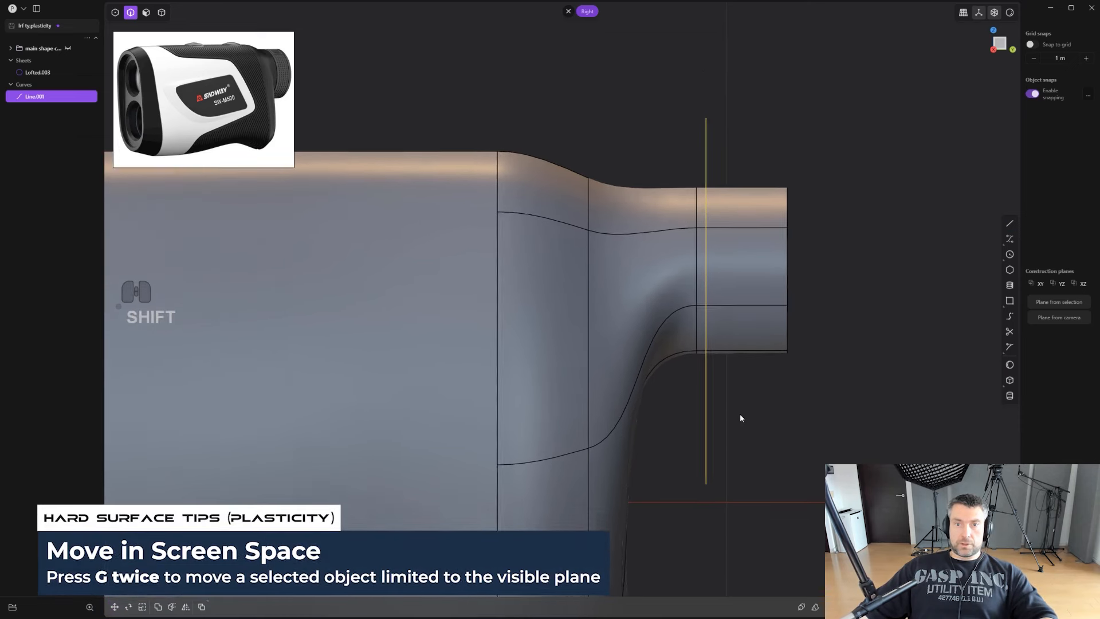
shift+middle_drag(740, 413, 736, 433)
Cut the eyepiece tube along the vertical line and delete the cut-off outer section.
key(c)
click(754, 328)
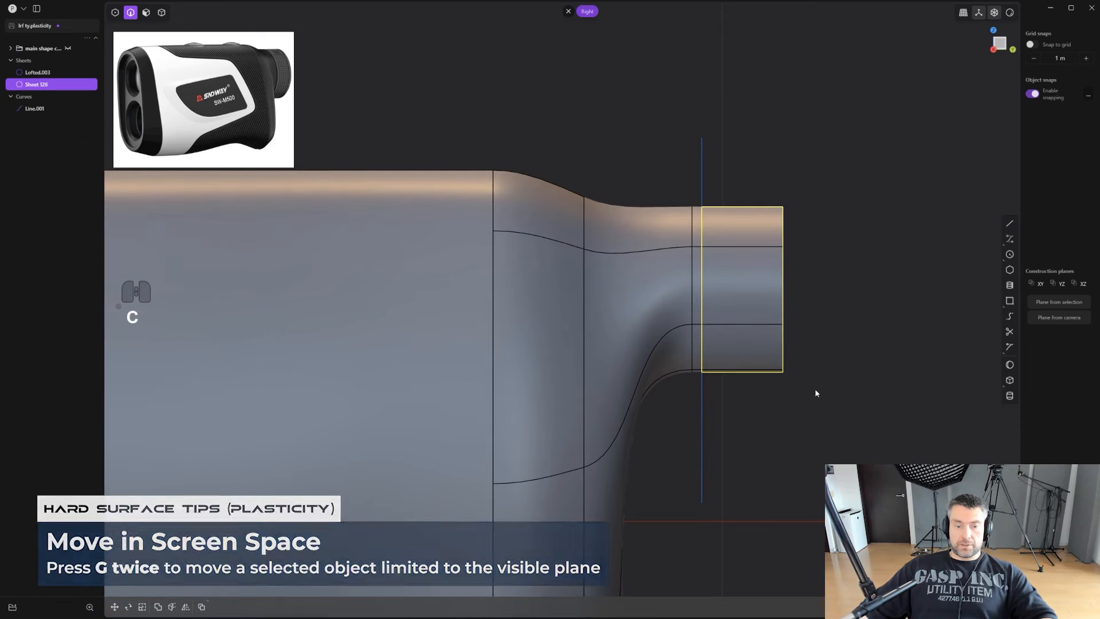
key(x)
scroll(813, 390, down, 2)
Patch the open end of the shortened eyepiece tube to close the body.
middle_drag(731, 225, 738, 266)
double_click(746, 263)
key(p)
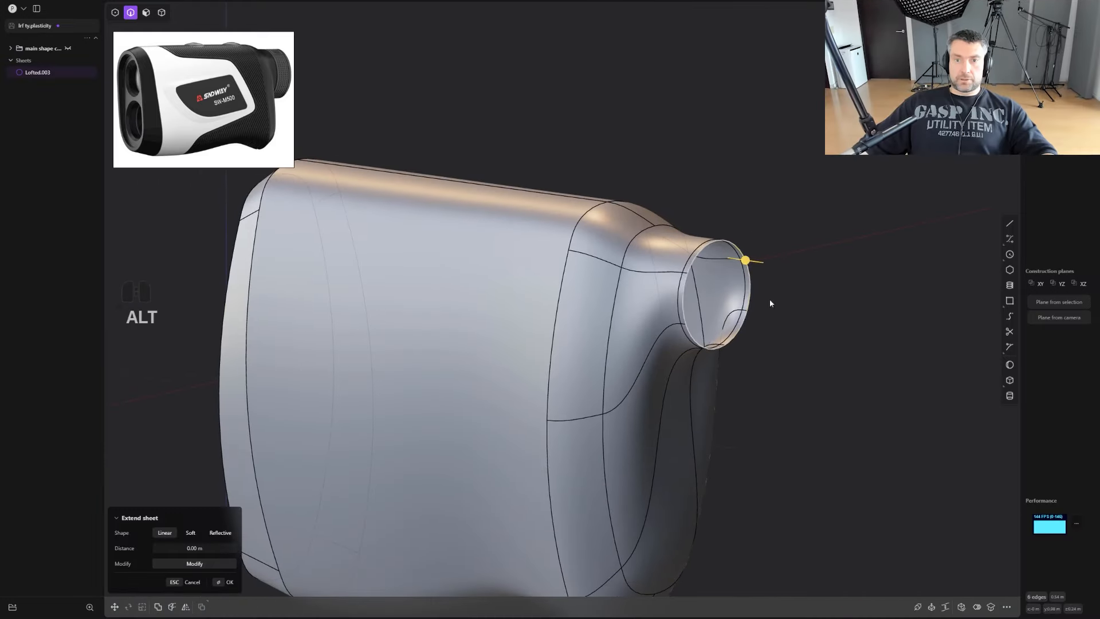
right_click(861, 400)
scroll(854, 398, down, 2)
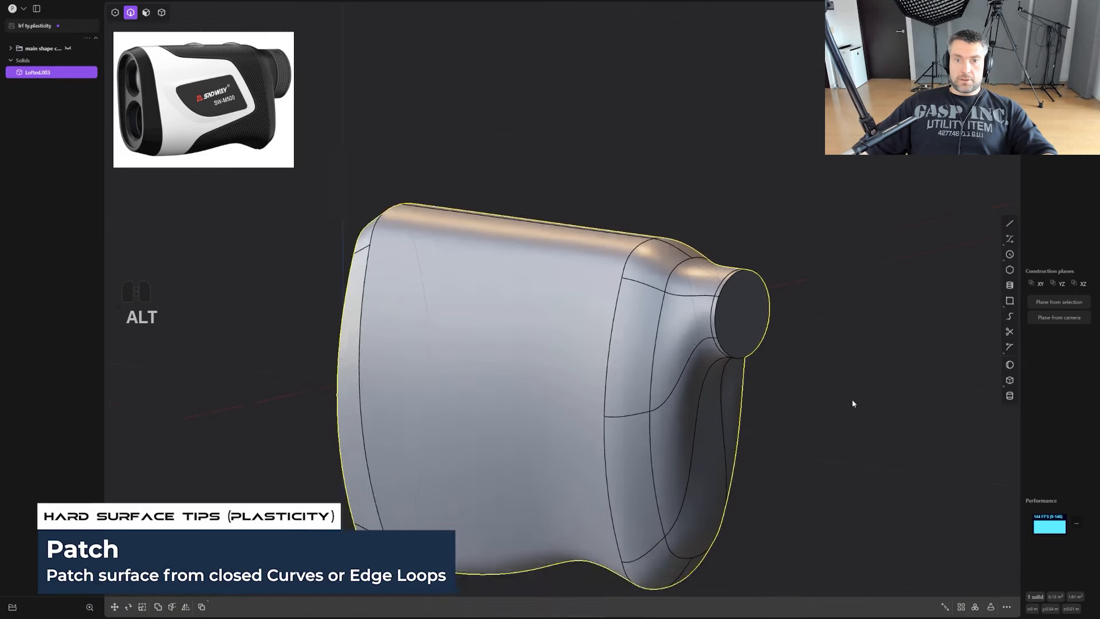
Examine the closed body from the front, side and rear to check its overall shape against the reference.
alt+middle_drag(407, 402, 495, 375)
shift+middle_drag(495, 375, 624, 396)
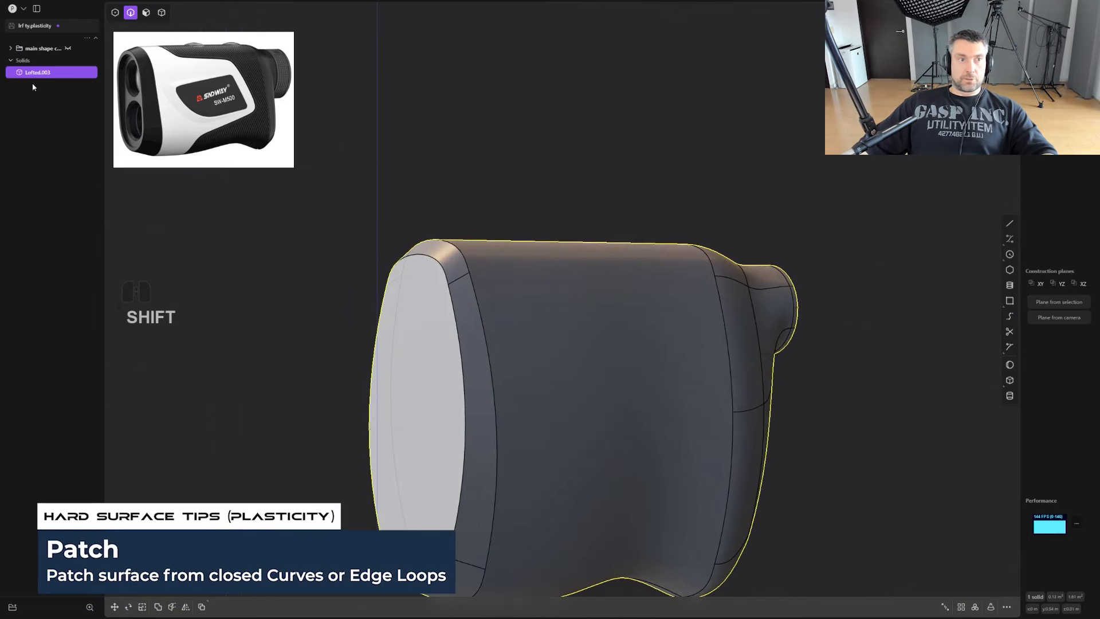
click(25, 74)
middle_drag(624, 172, 620, 392)
scroll(539, 379, down, 2)
shift+middle_drag(538, 375, 580, 252)
scroll(542, 234, down, 3)
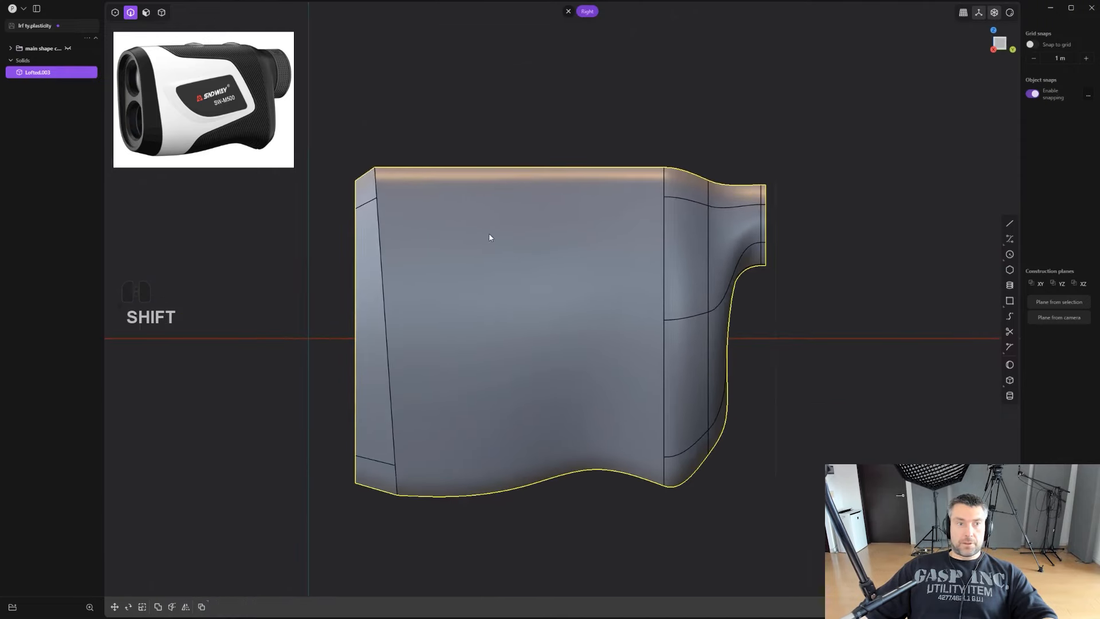
middle_drag(590, 298, 621, 312)
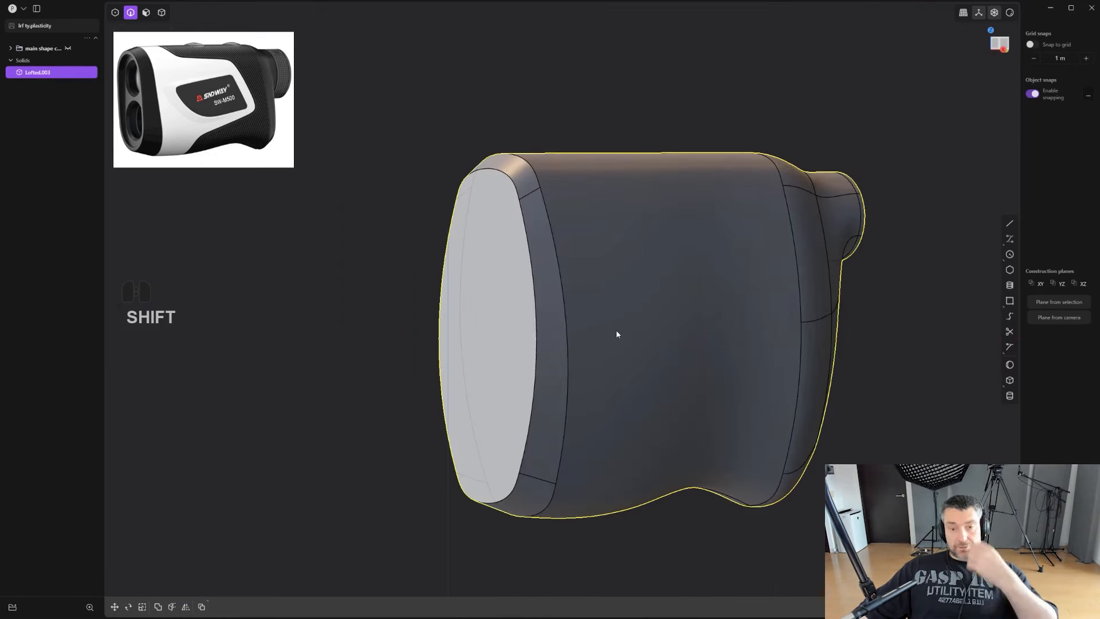
Offset the outline of the flat front face inwards by about 0.011 m to create a thin rim.
scroll(607, 332, up, 5)
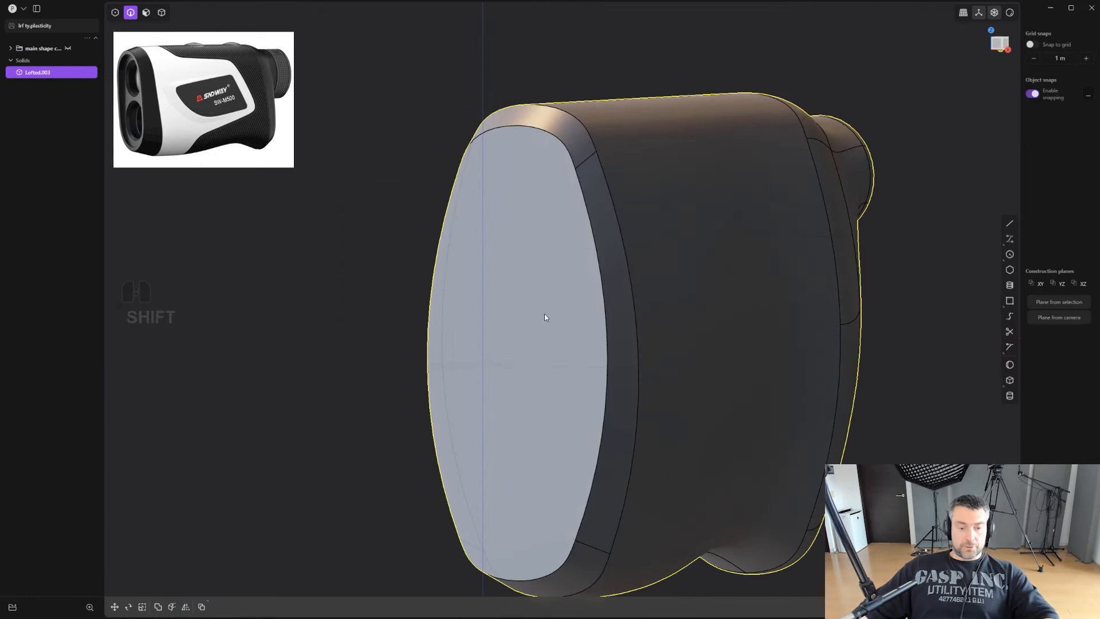
key(3)
click(512, 243)
shift+middle_drag(710, 314, 668, 325)
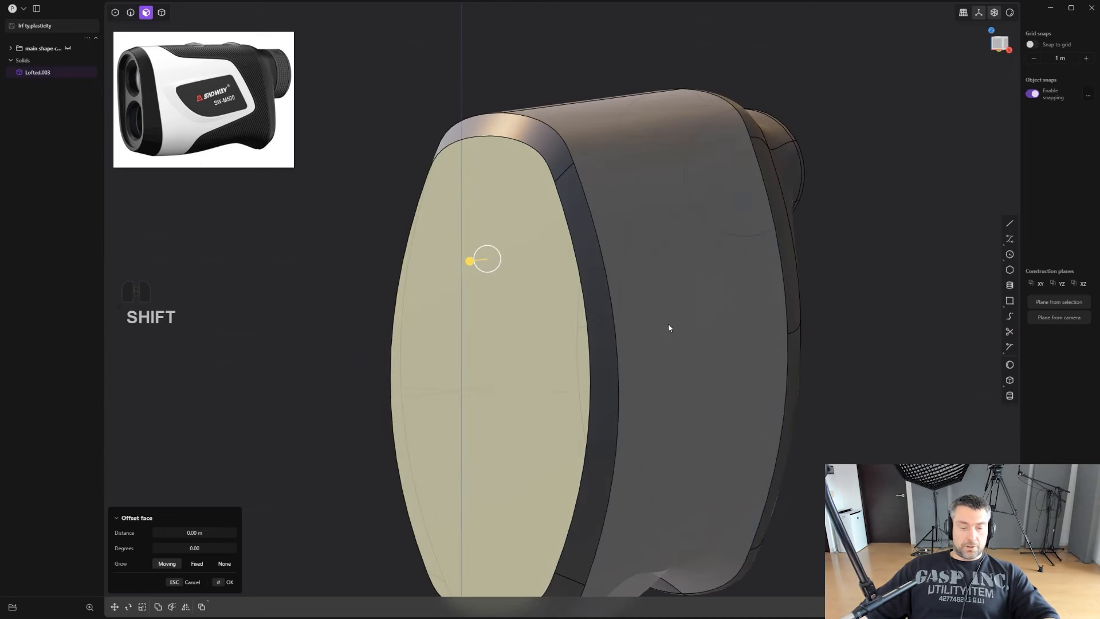
key(o)
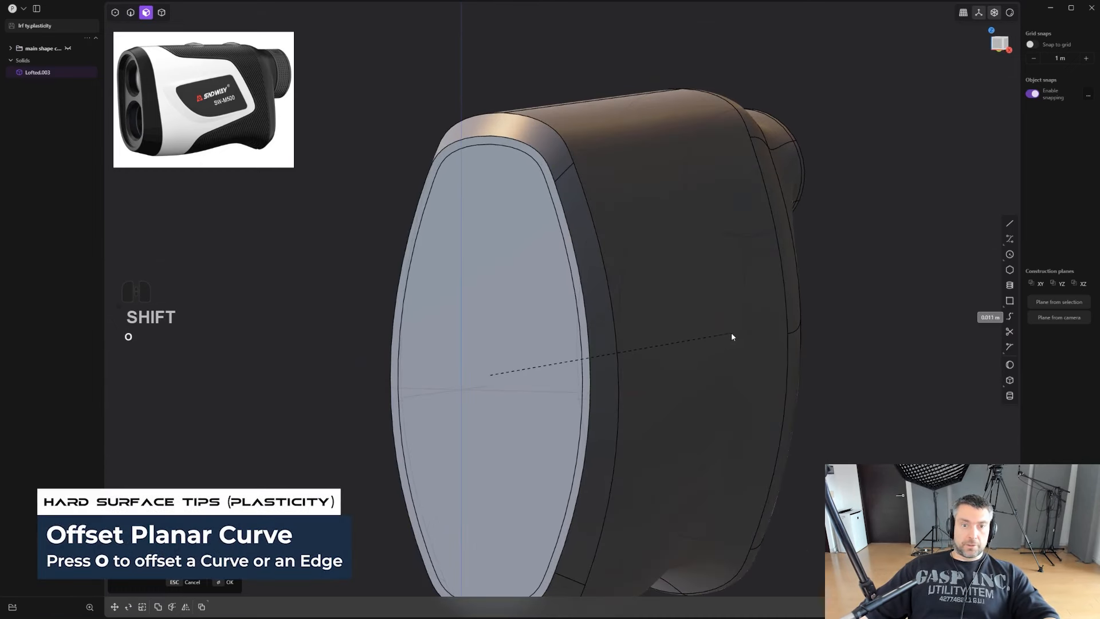
click(723, 336)
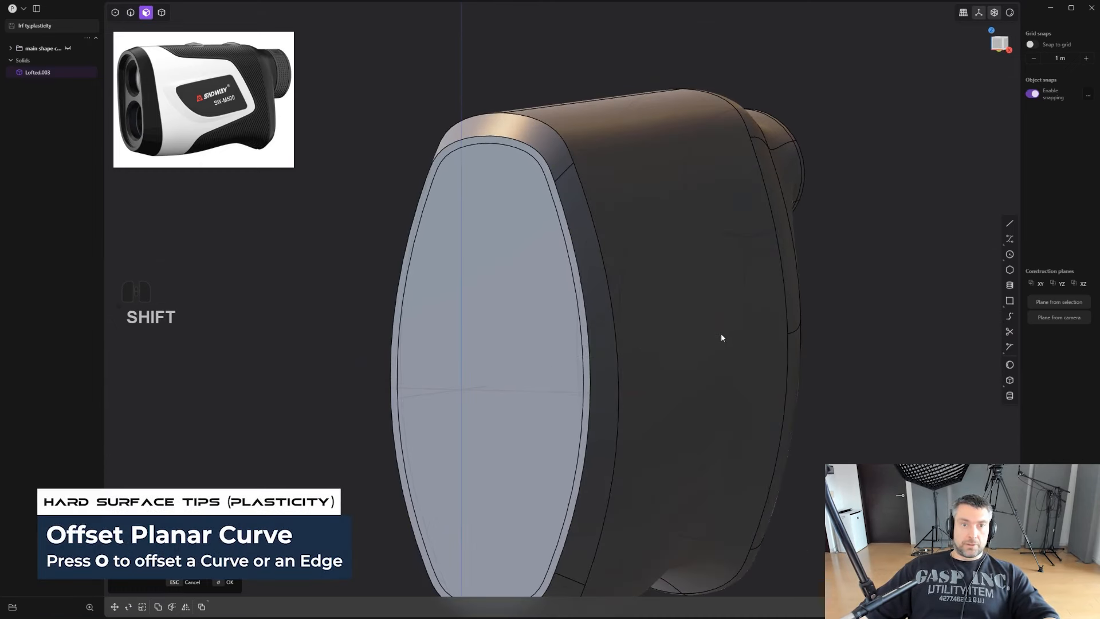
Offset the inner front face into the body to form a shallow recess behind the rim.
middle_drag(720, 339, 507, 342)
click(551, 335)
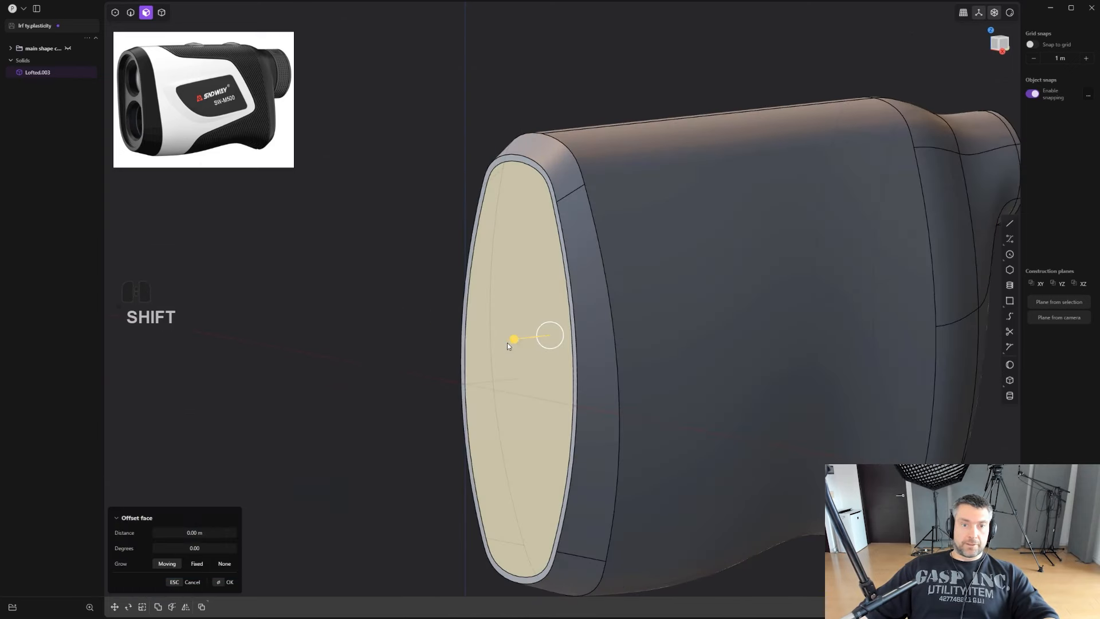
drag(510, 341, 528, 341)
middle_drag(527, 341, 499, 298)
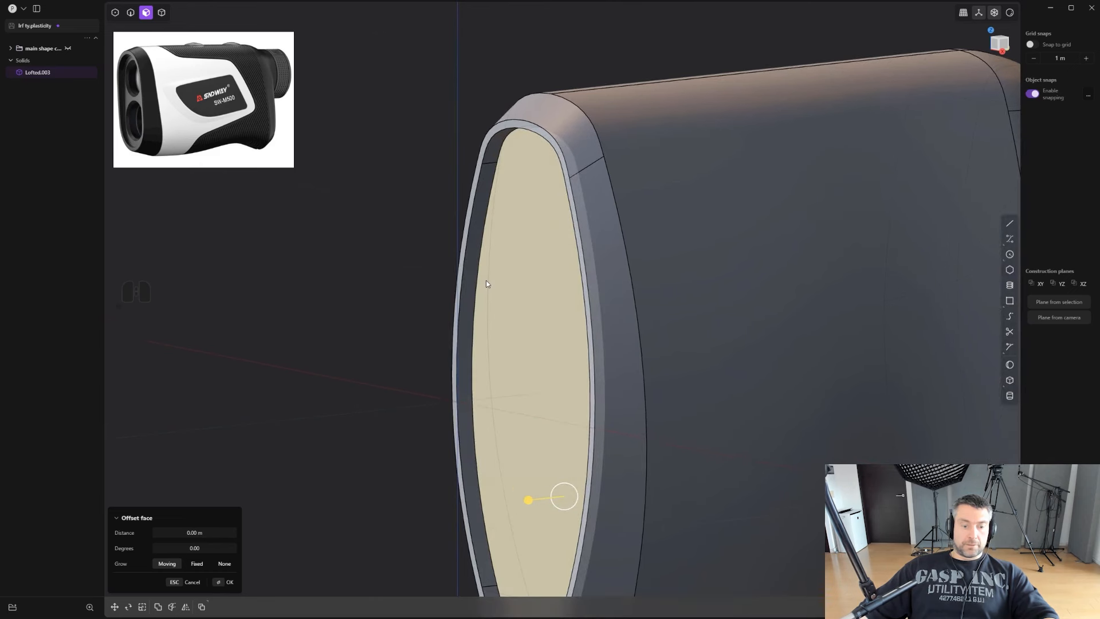
Fillet the bottom edge loop of the front recess by 0.00849 m.
key(2)
click(479, 269)
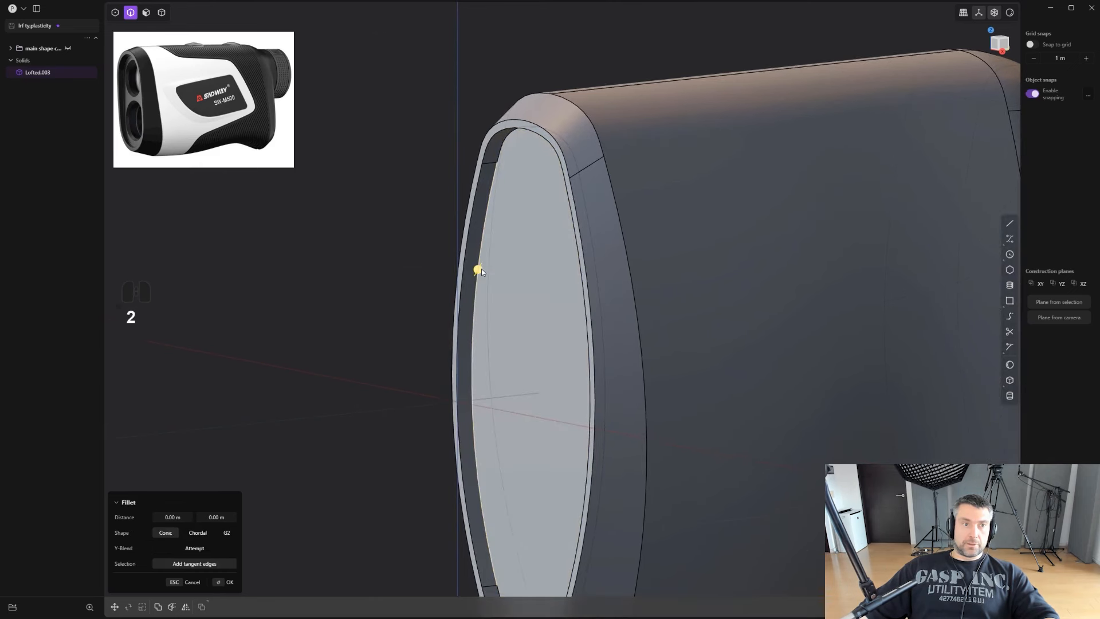
middle_drag(481, 269, 489, 267)
mouse_move(479, 266)
mouse_down()
mouse_move(468, 265)
mouse_move(496, 277)
mouse_up()
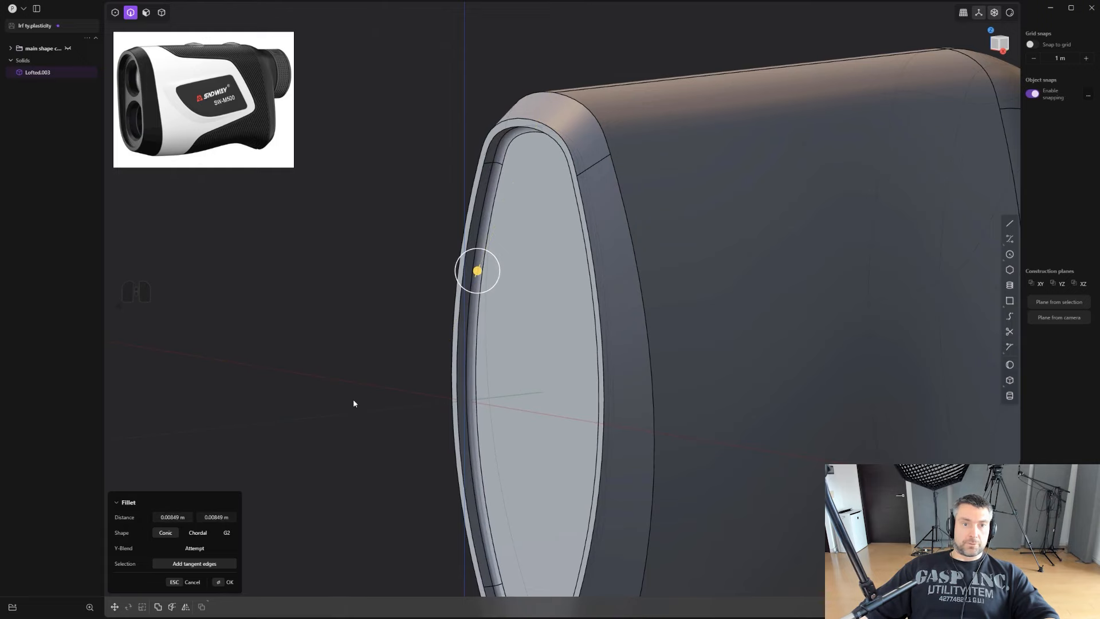
middle_drag(353, 404, 545, 349)
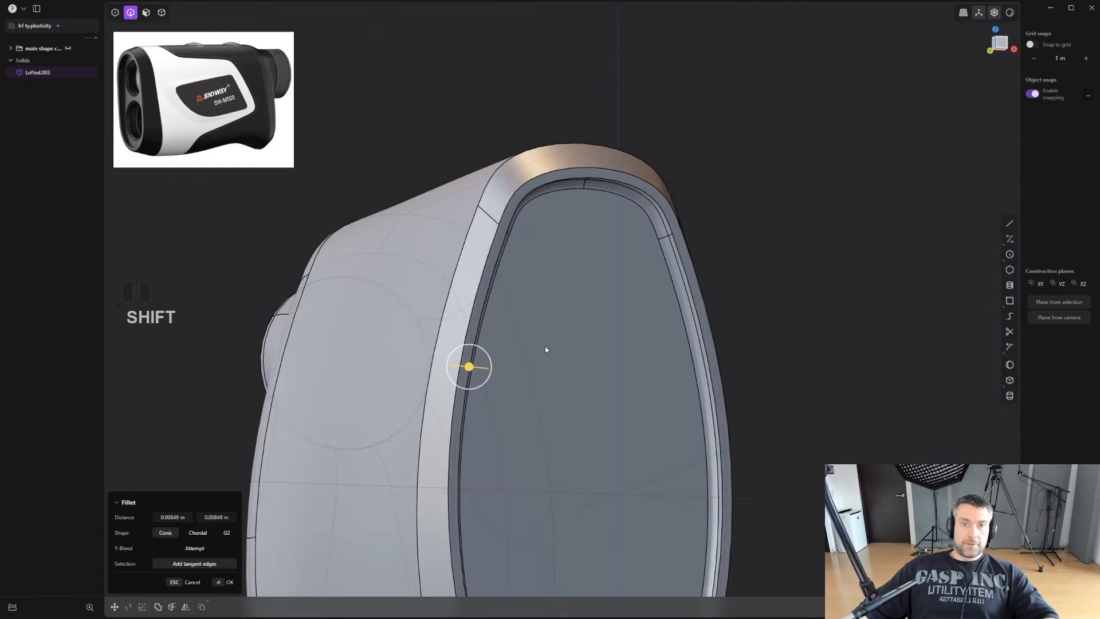
Fillet the outer and inner edge loops of the front rim by 0.00227 m.
scroll(544, 350, up, 2)
shift+click(508, 180)
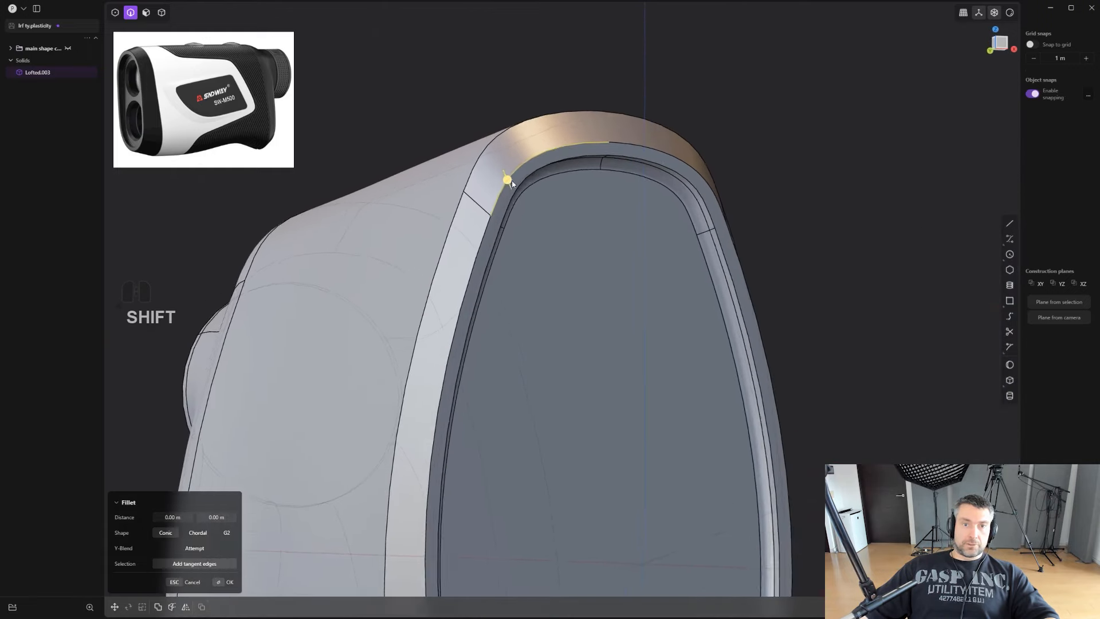
middle_drag(512, 183, 532, 175)
alt+shift+click(539, 171)
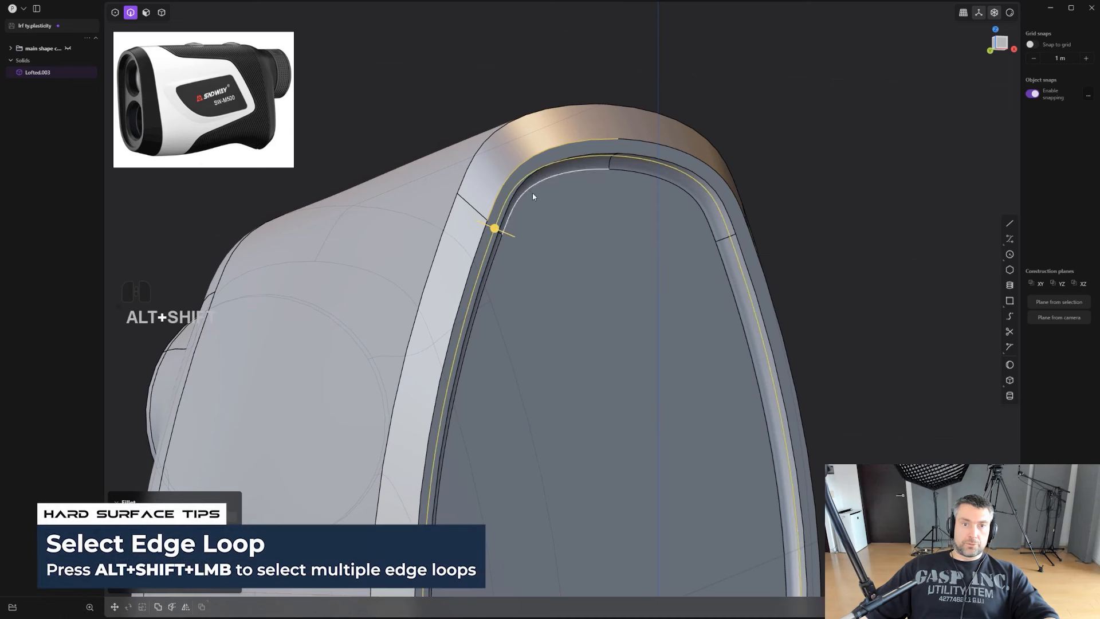
scroll(531, 192, up, 1)
key(ctrl+z)
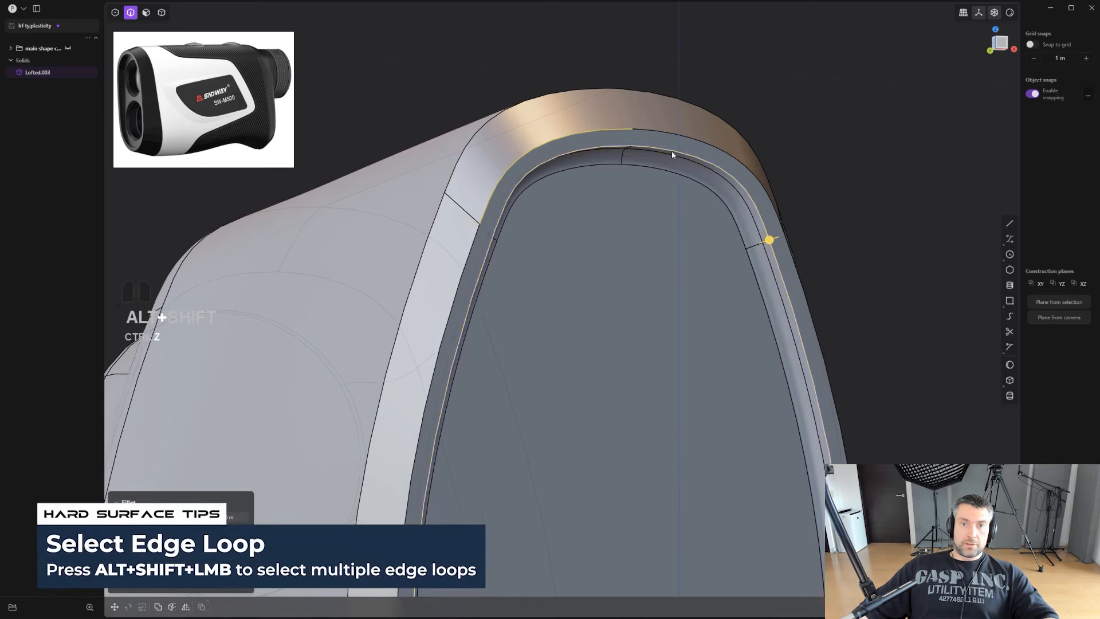
drag(770, 238, 767, 240)
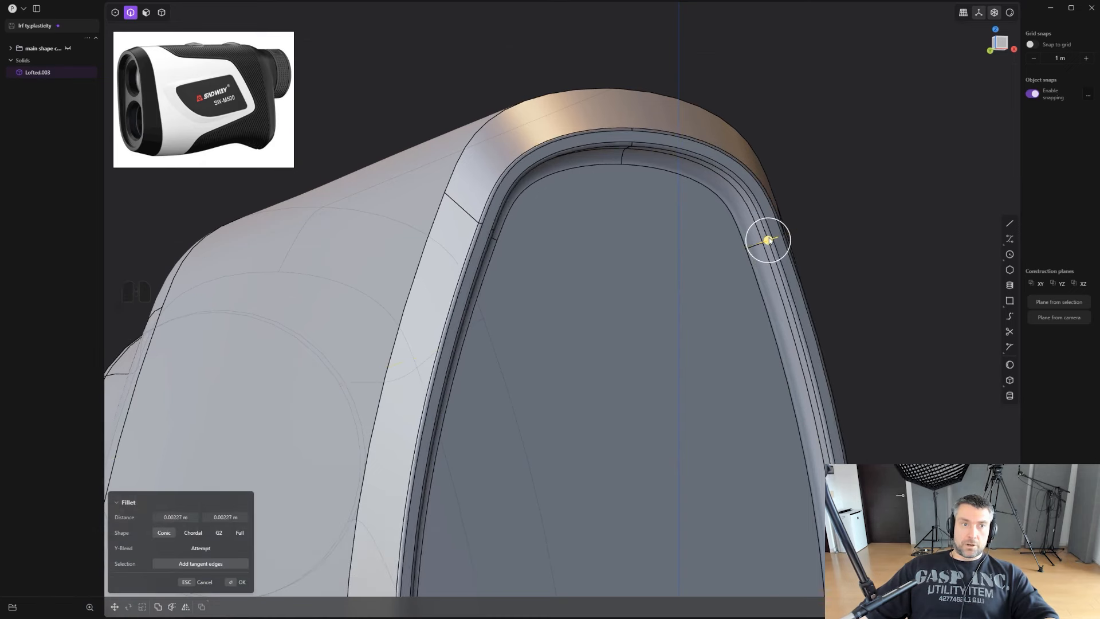
middle_drag(768, 241, 735, 282)
Toggle X-ray in the front view and draw a circle on the vertical axis spanning the upper part of the front recess.
click(565, 352)
key(alt+z)
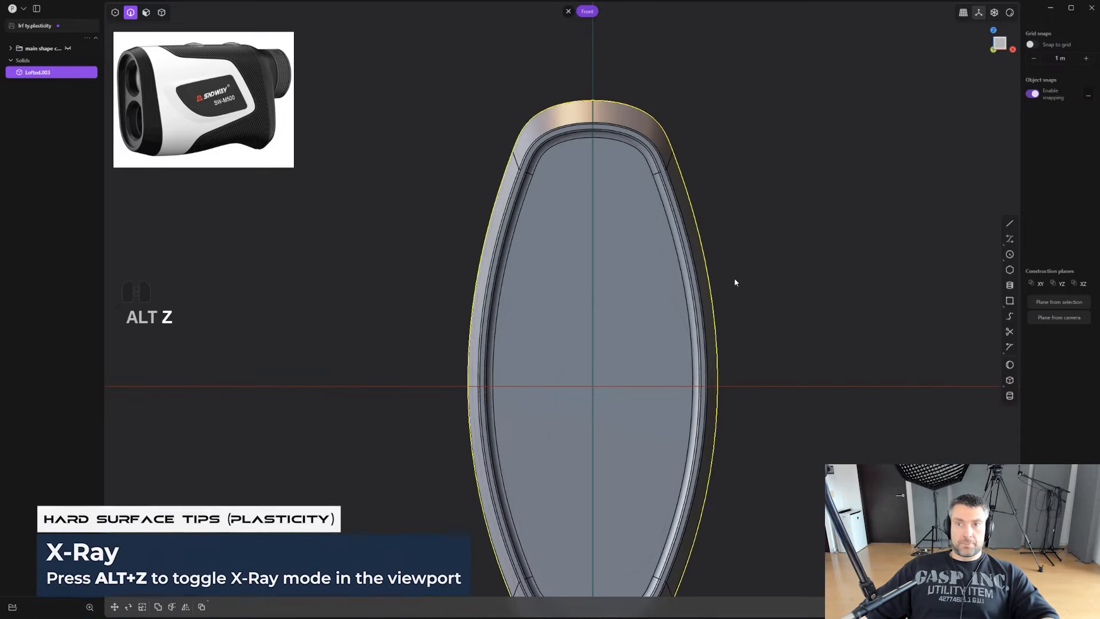
scroll(736, 281, up, 4)
shift+middle_drag(725, 219, 732, 219)
scroll(732, 220, down, 3)
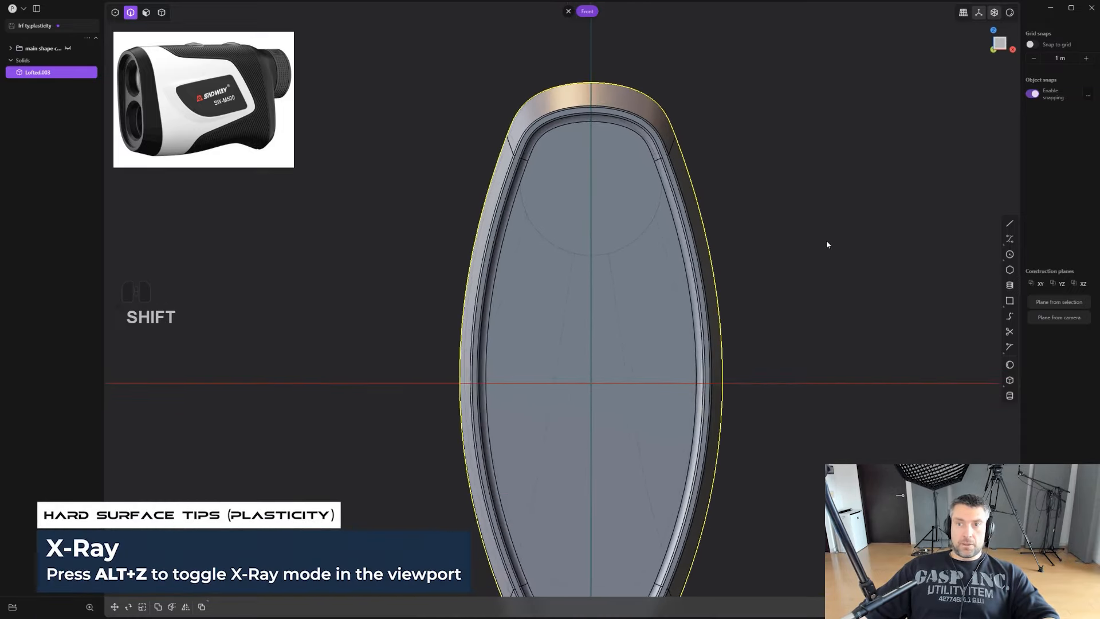
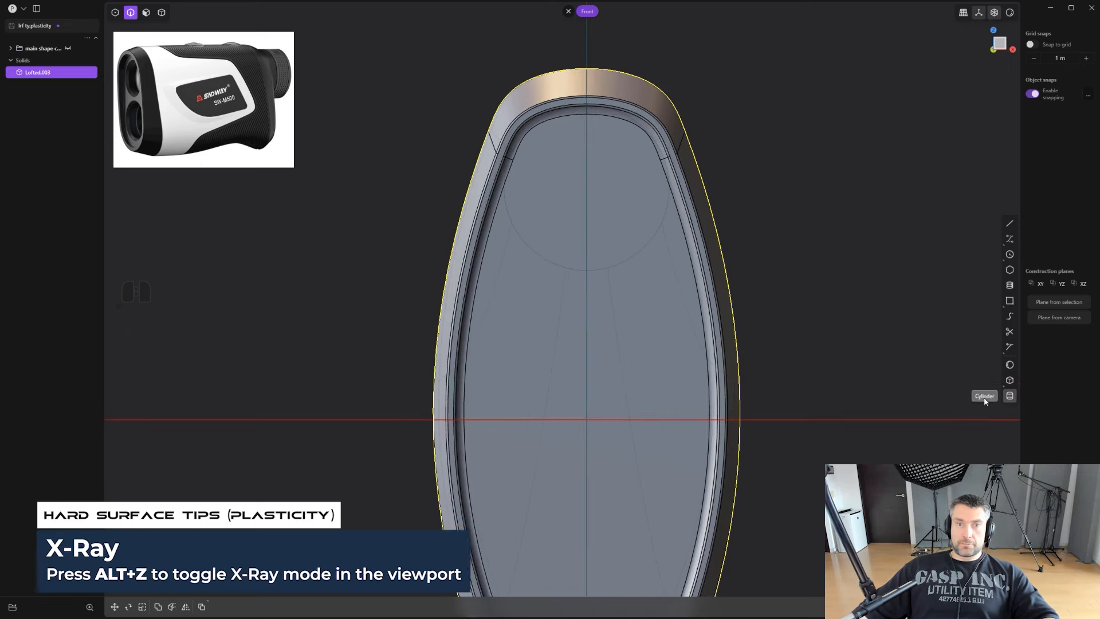
click(586, 200)
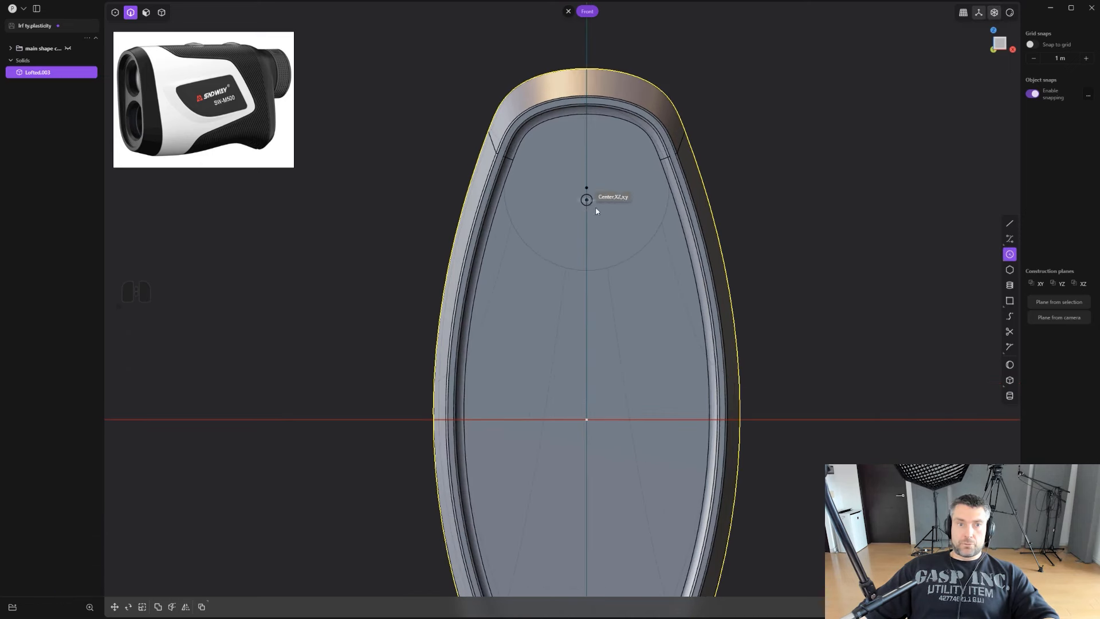
click(662, 236)
Move the new circle down along the Z axis within the front recess.
key(g)
key(z)
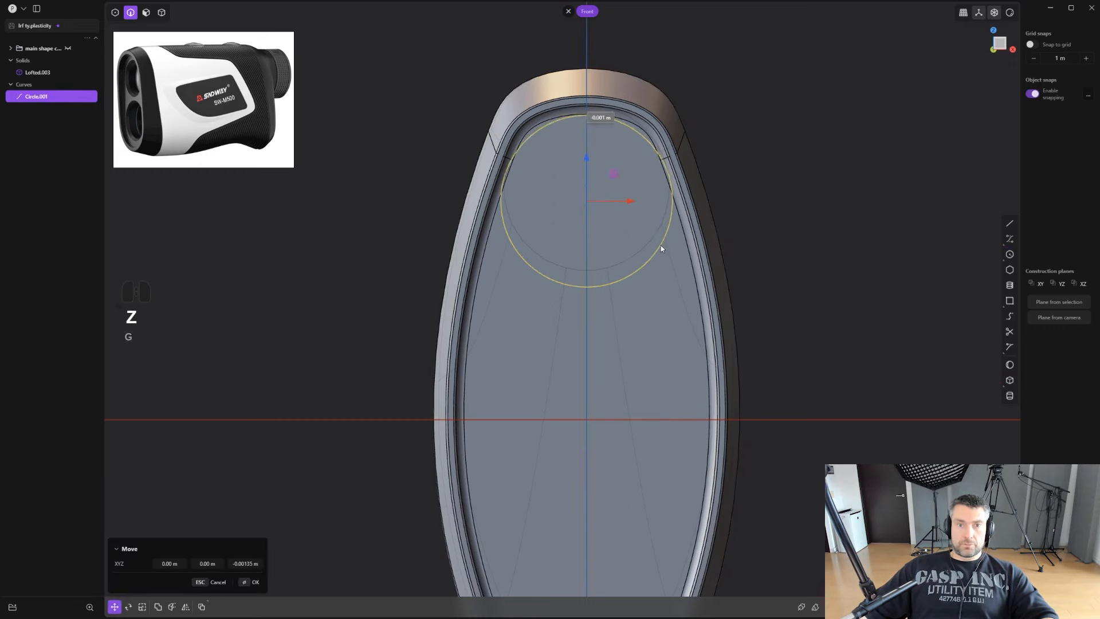
click(764, 277)
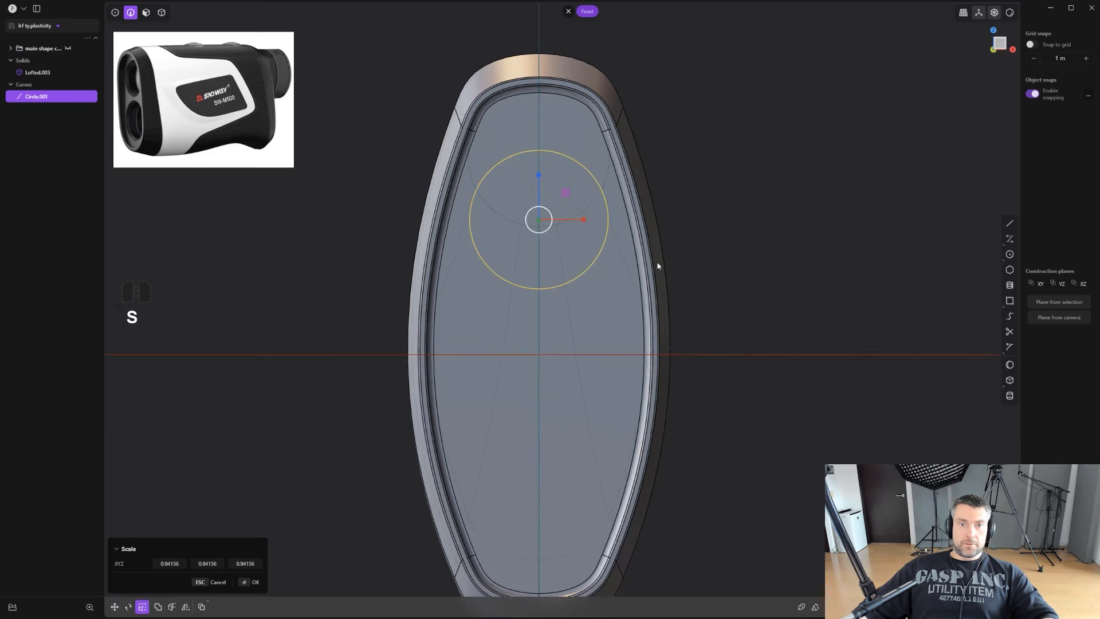
Scale the circle uniformly to about 0.94 and move it along the Y axis to just ahead of the body's front.
scroll(658, 269, down, 2)
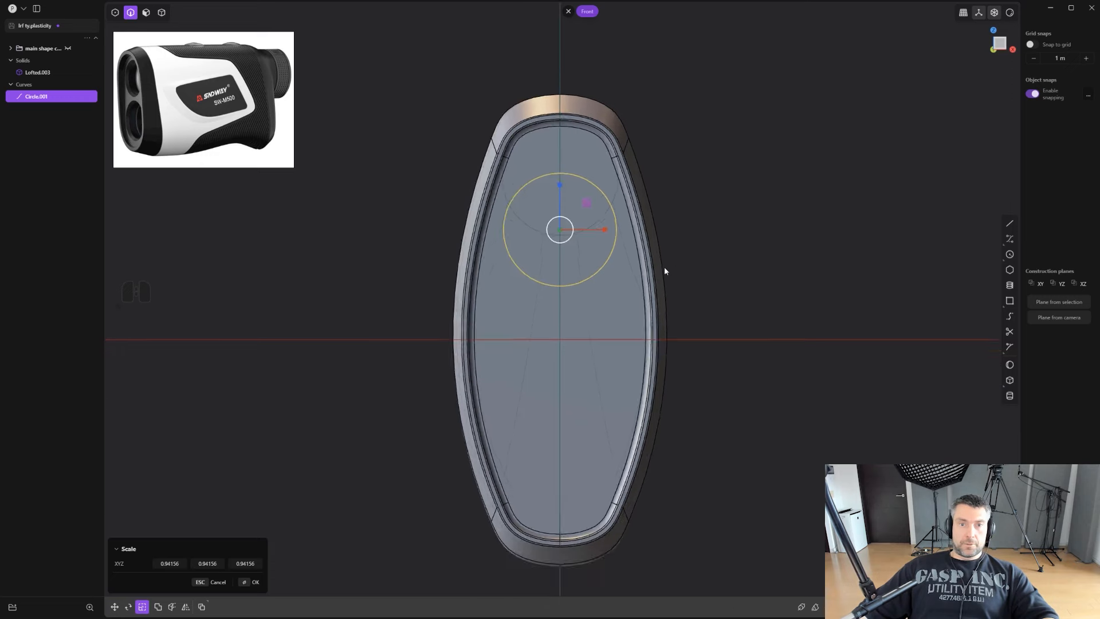
middle_drag(664, 271, 743, 271)
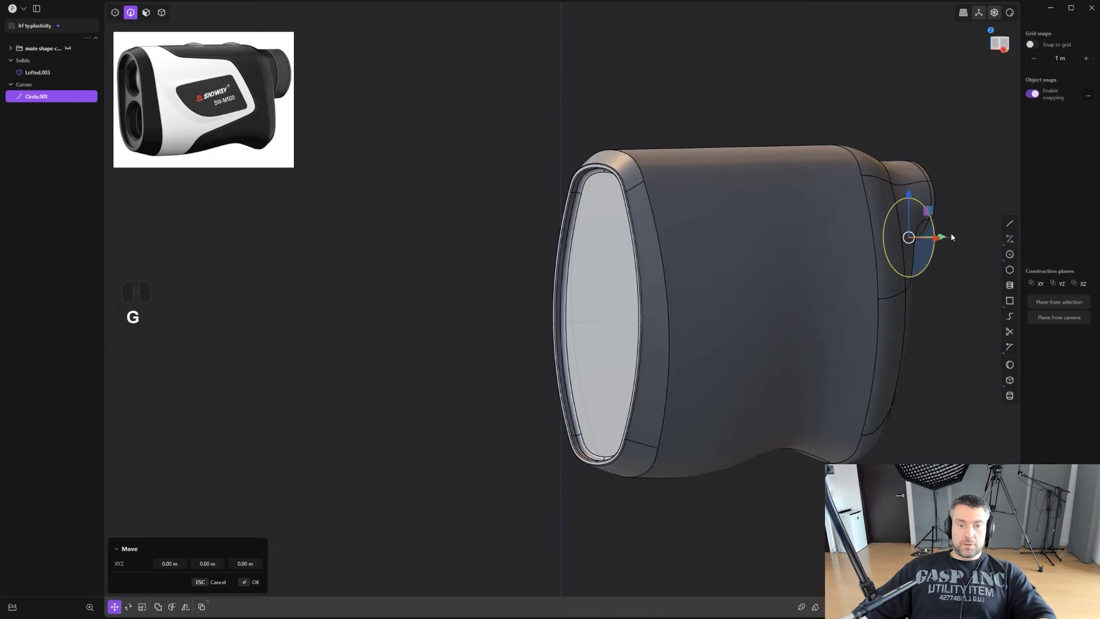
key(y)
click(597, 283)
alt+middle_drag(596, 283, 641, 287)
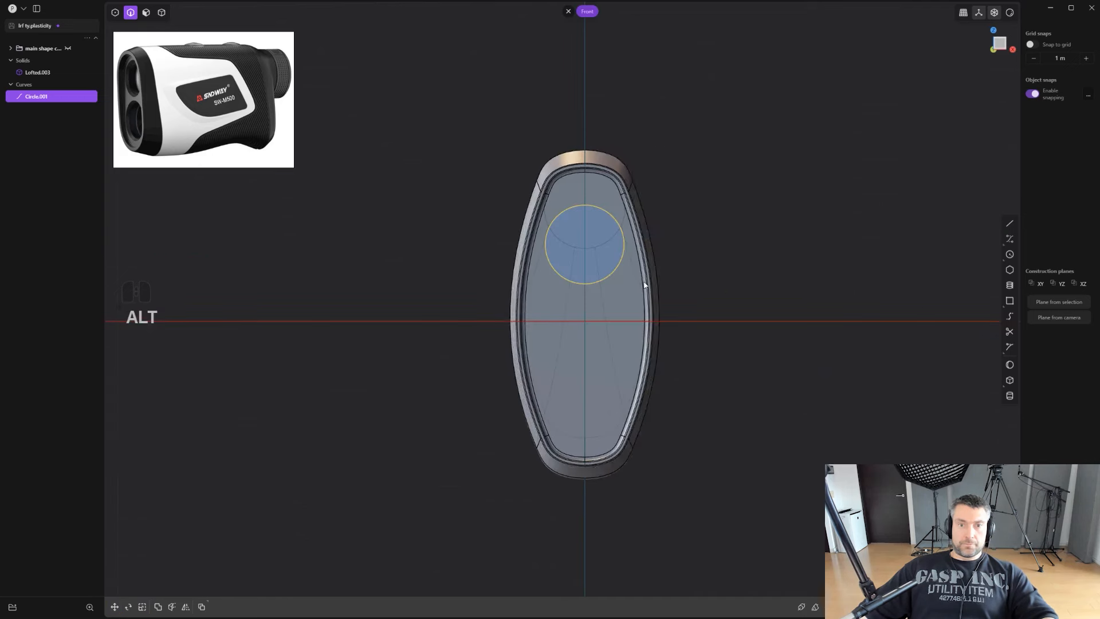
Duplicate the circle in place and mirror it vertically across the horizontal centre plane to create a matching lower lens outline.
scroll(641, 286, up, 2)
key(shift+d)
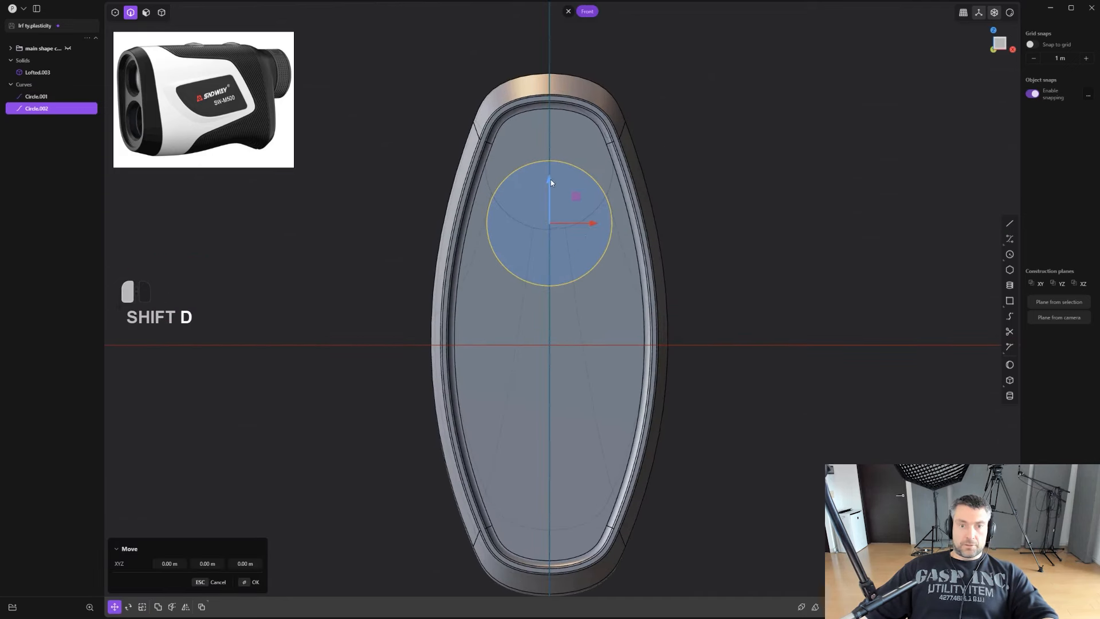
key(ctrl+z)
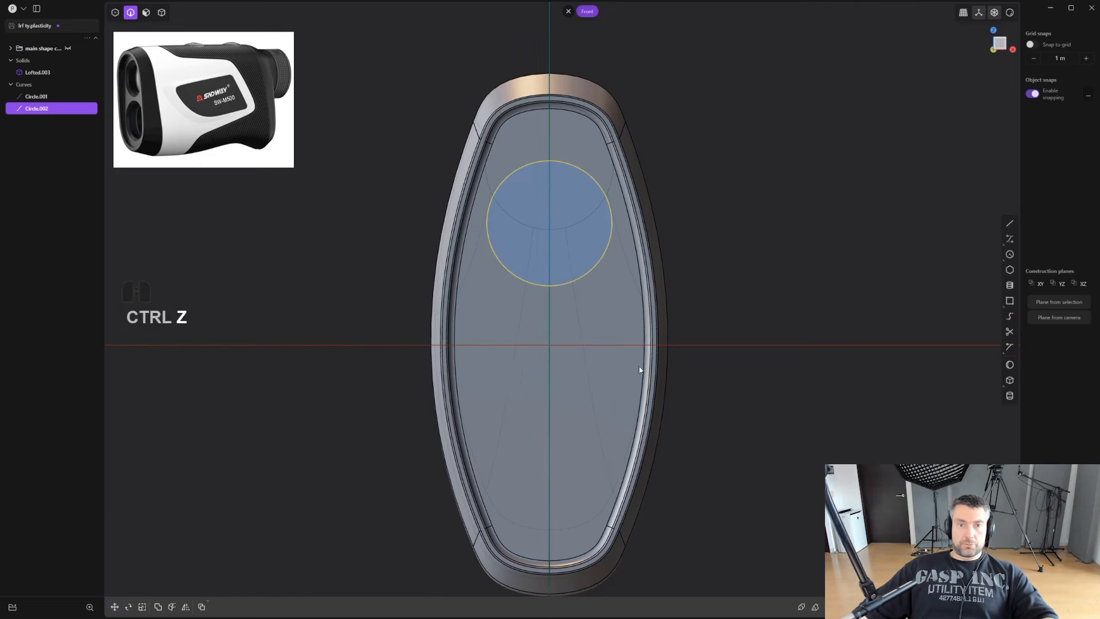
key(alt+x)
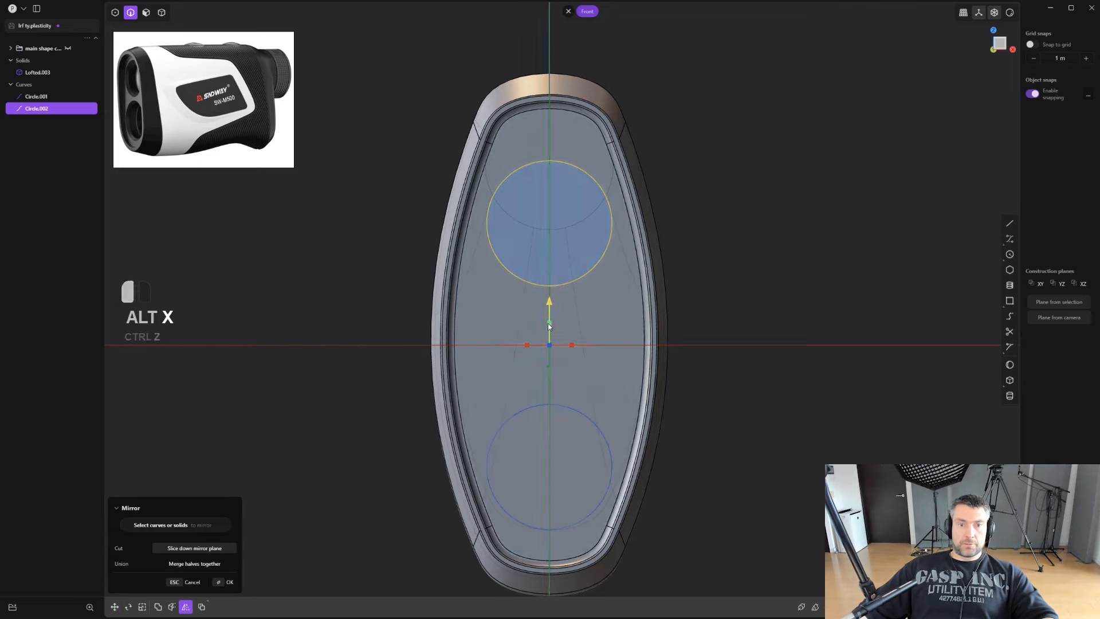
key(Return)
Move the mirrored lower circle up along the Z axis, closer to the upper circle.
middle_drag(738, 301, 761, 297)
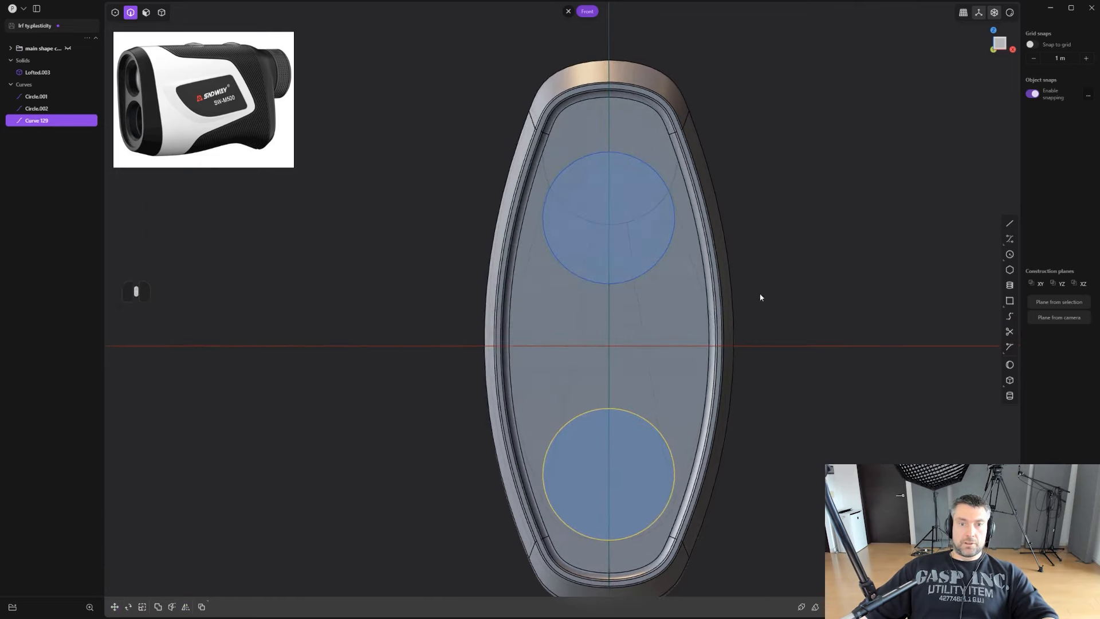
scroll(764, 300, down, 6)
shift+scroll(744, 307, up, 2)
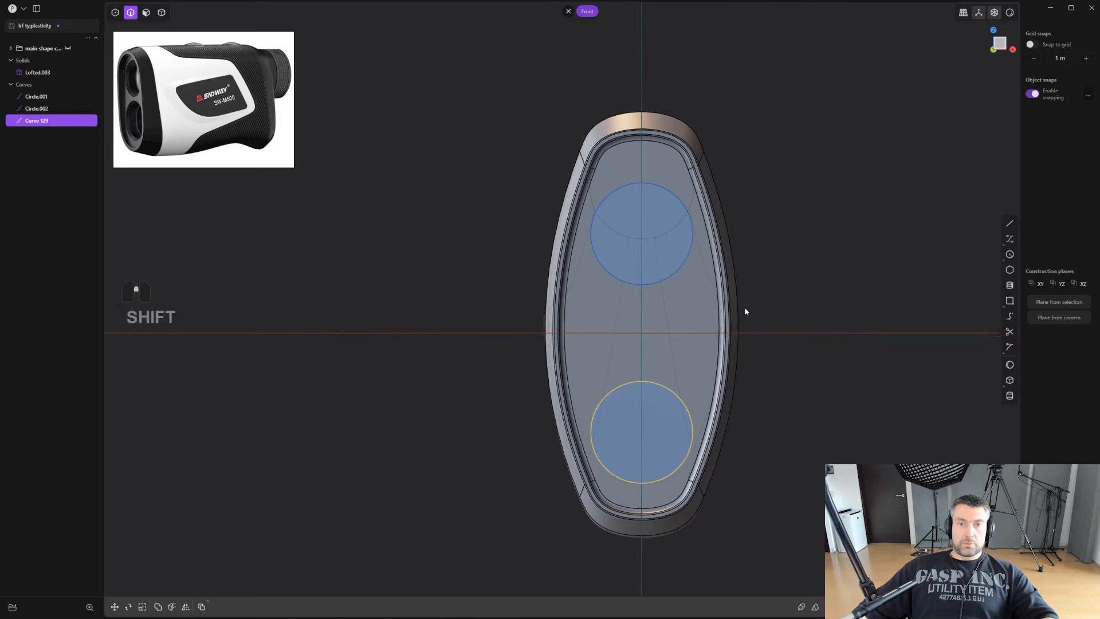
click(660, 391)
key(g)
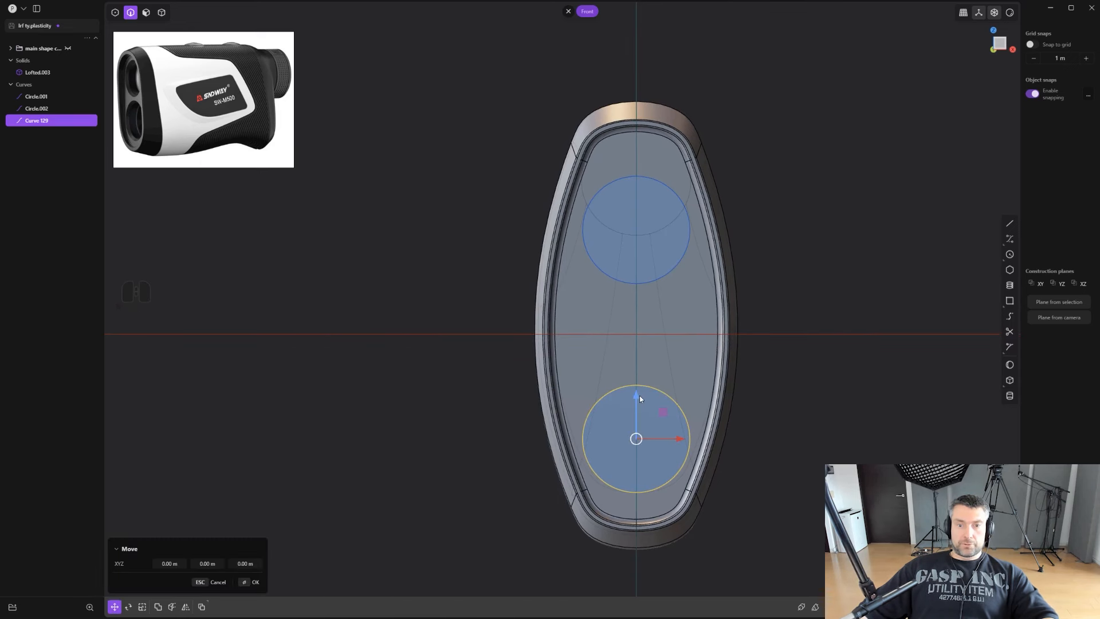
drag(639, 398, 637, 367)
right_click(639, 366)
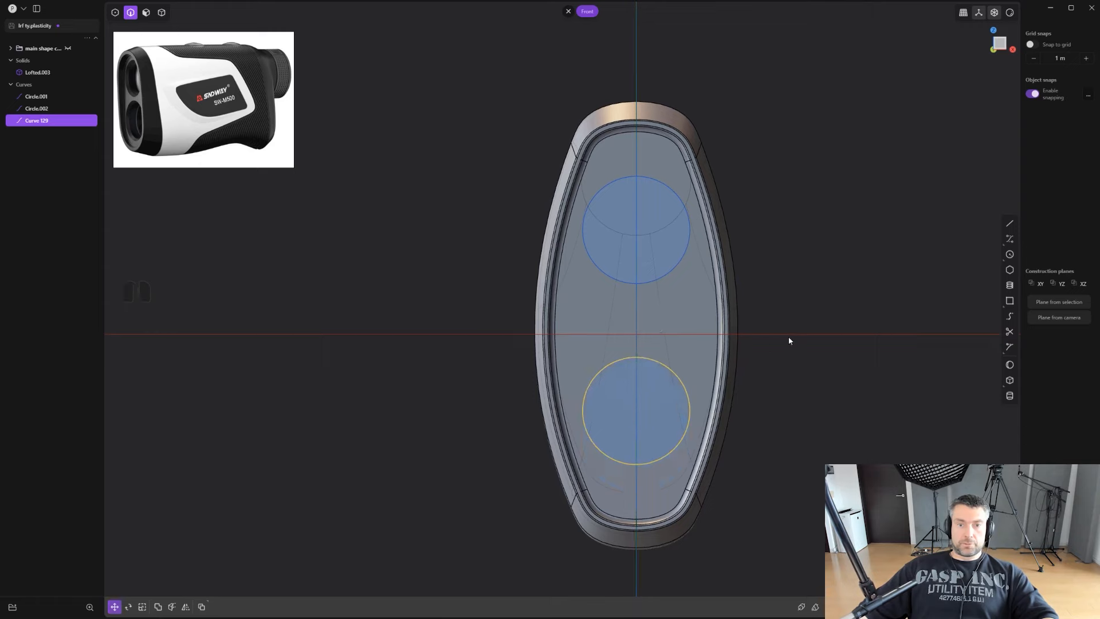
Imprint the upper and lower circle curves onto the front recess face of the body with the Vector method.
scroll(789, 338, up, 3)
middle_drag(779, 344, 529, 338)
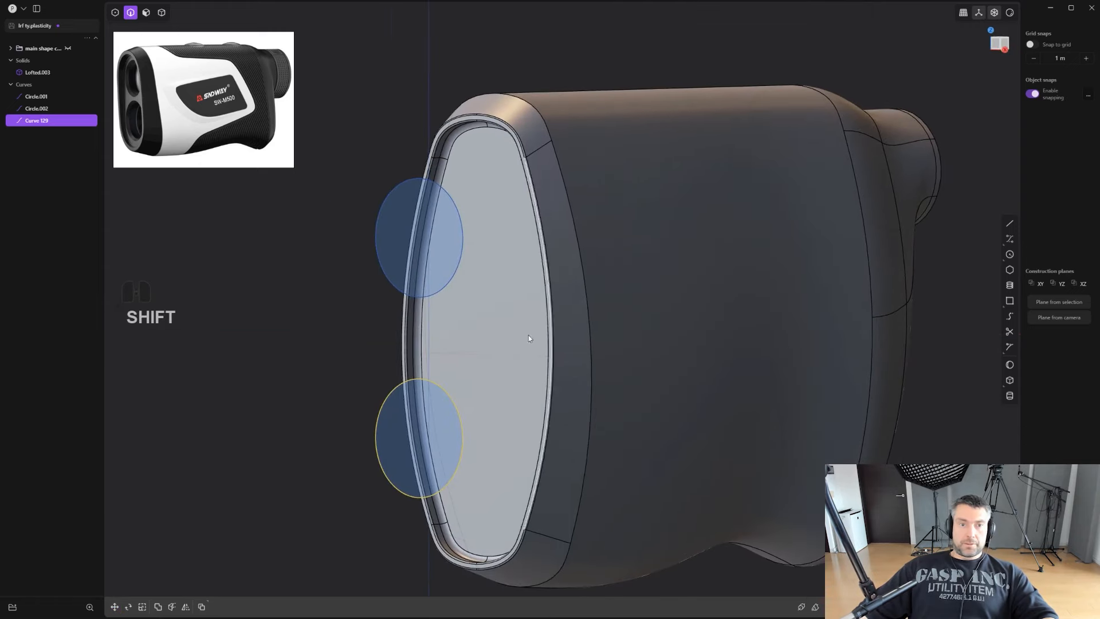
shift+click(448, 284)
scroll(486, 345, up, 2)
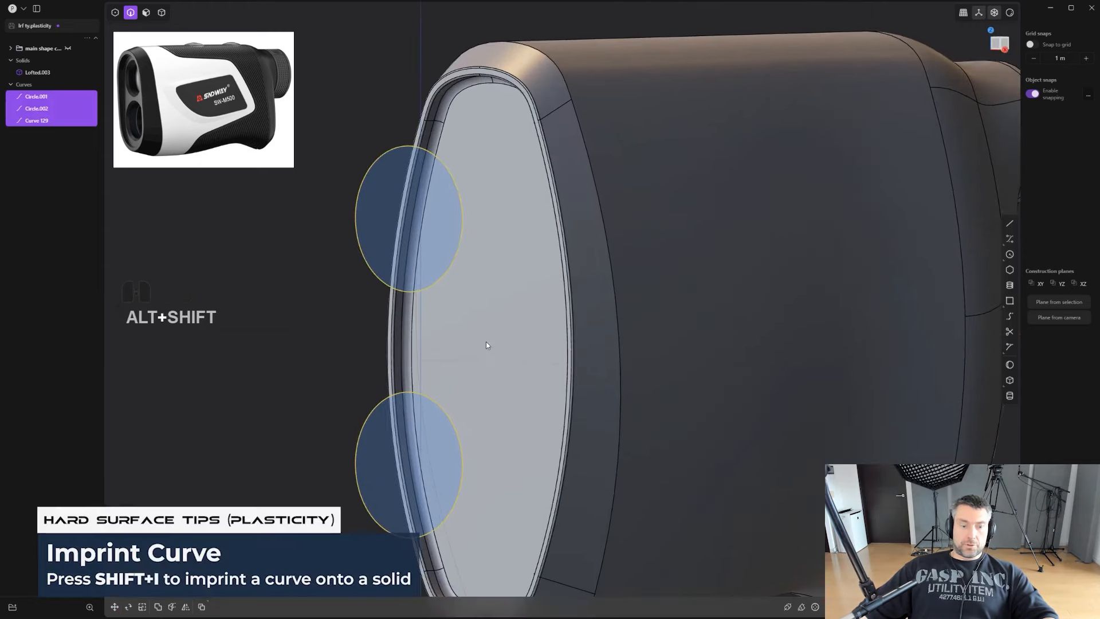
key(shift+q)
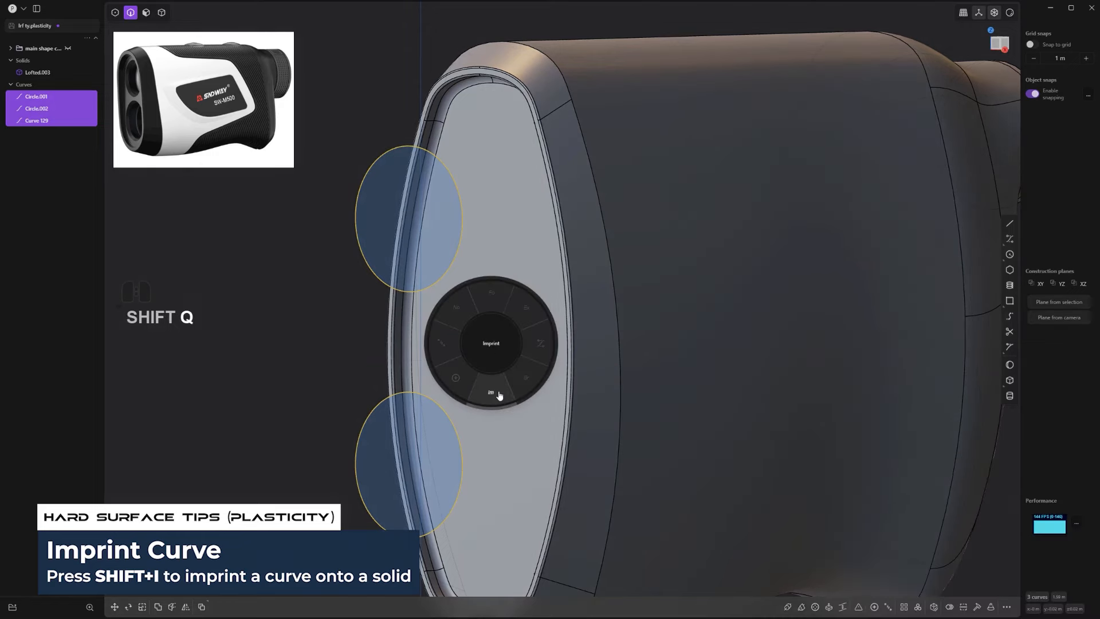
click(496, 393)
click(507, 331)
scroll(531, 346, down, 2)
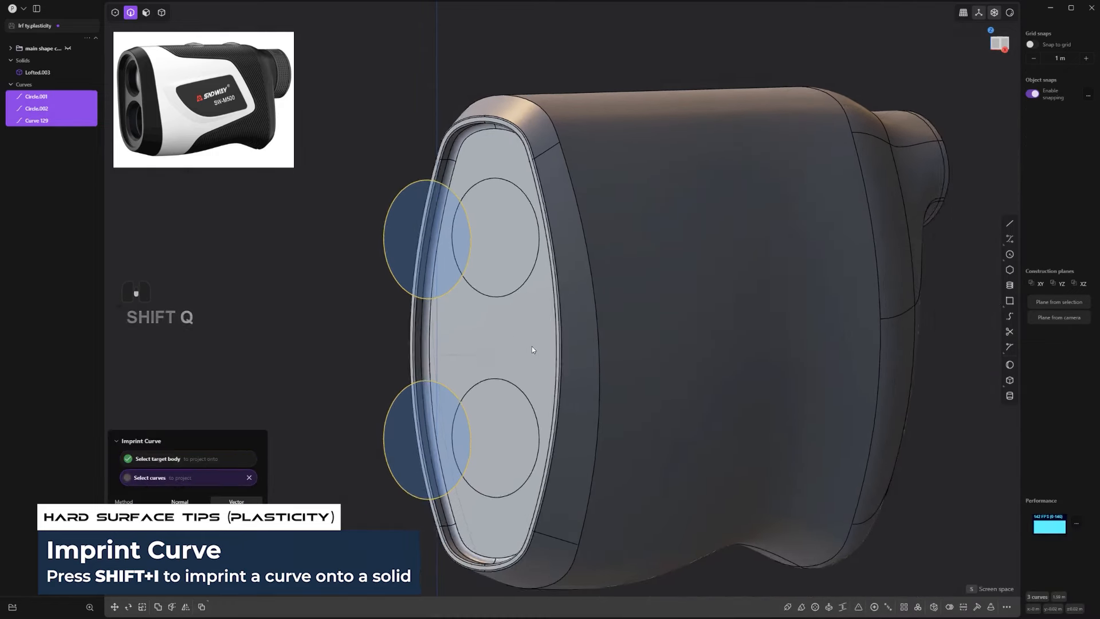
middle_drag(531, 346, 733, 295)
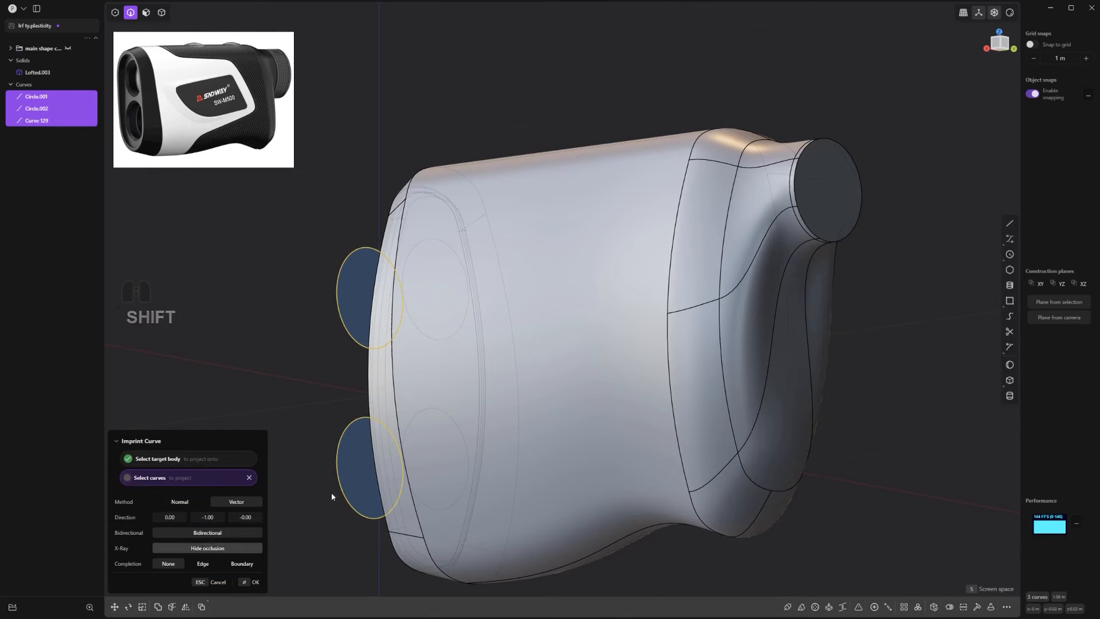
middle_drag(332, 495, 481, 263)
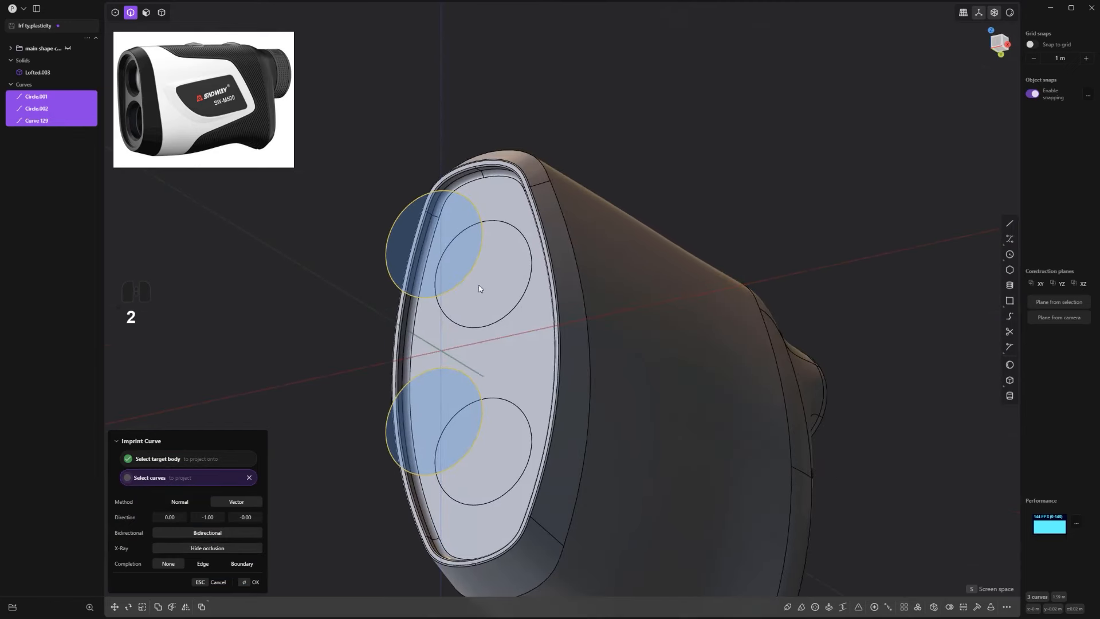
Delete the source circle curves in front of the body, keeping the imprinted outlines.
key(x)
key(ctrl+z)
key(alt+x)
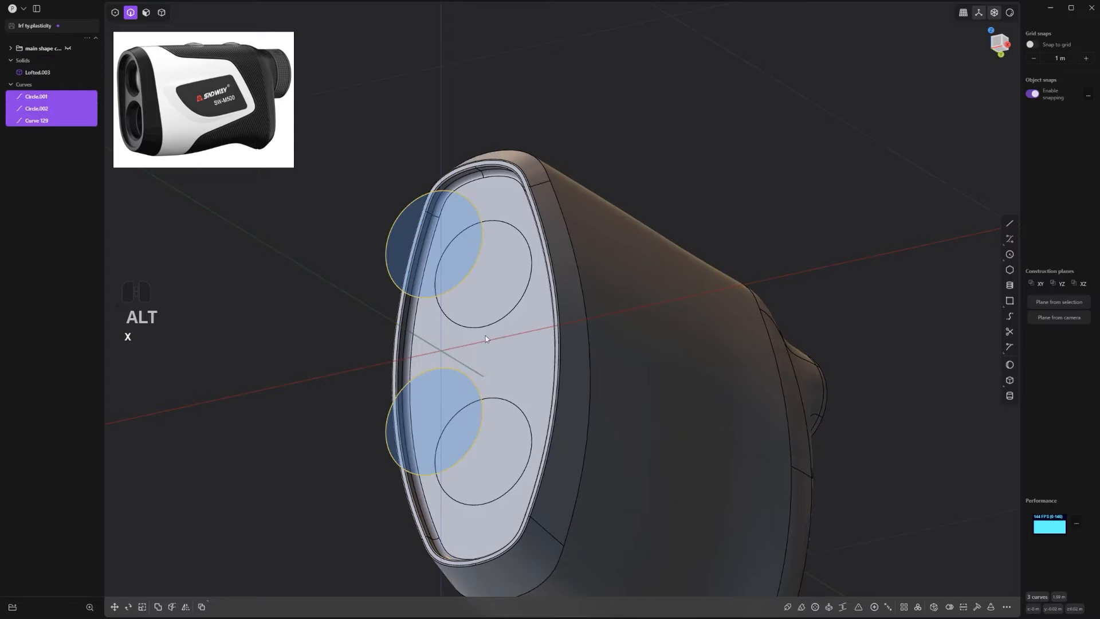
key(x)
scroll(491, 304, up, 1)
middle_drag(491, 304, 646, 406)
shift+middle_drag(614, 442, 576, 317)
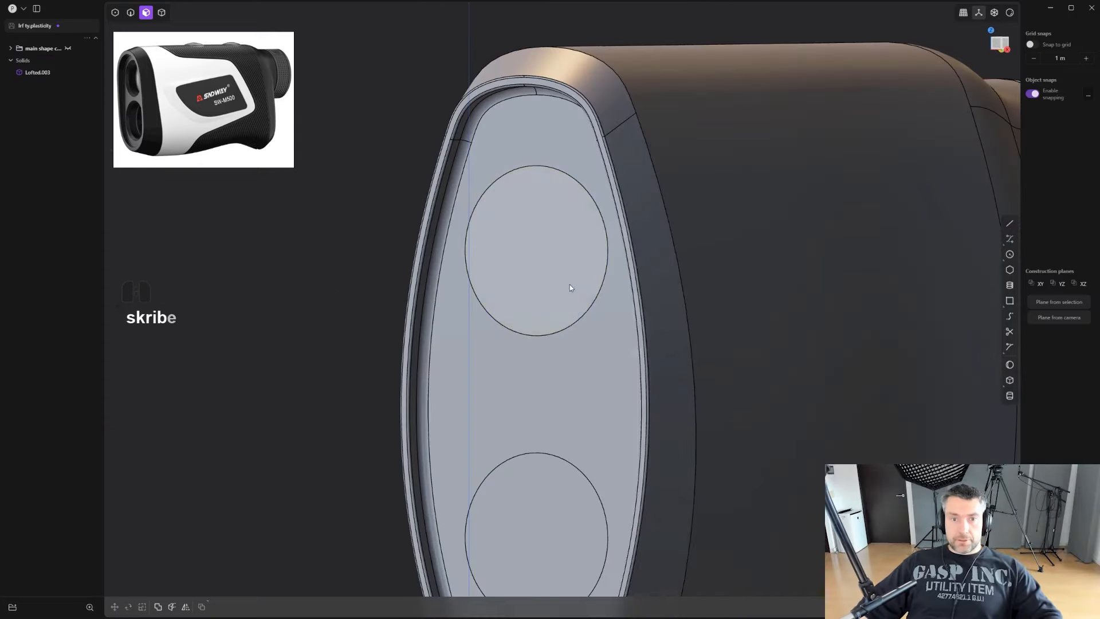
Offset the two imprinted circular faces by -0.04037 m to sink the lens holes into the front.
click(550, 275)
shift+middle_drag(553, 372, 530, 279)
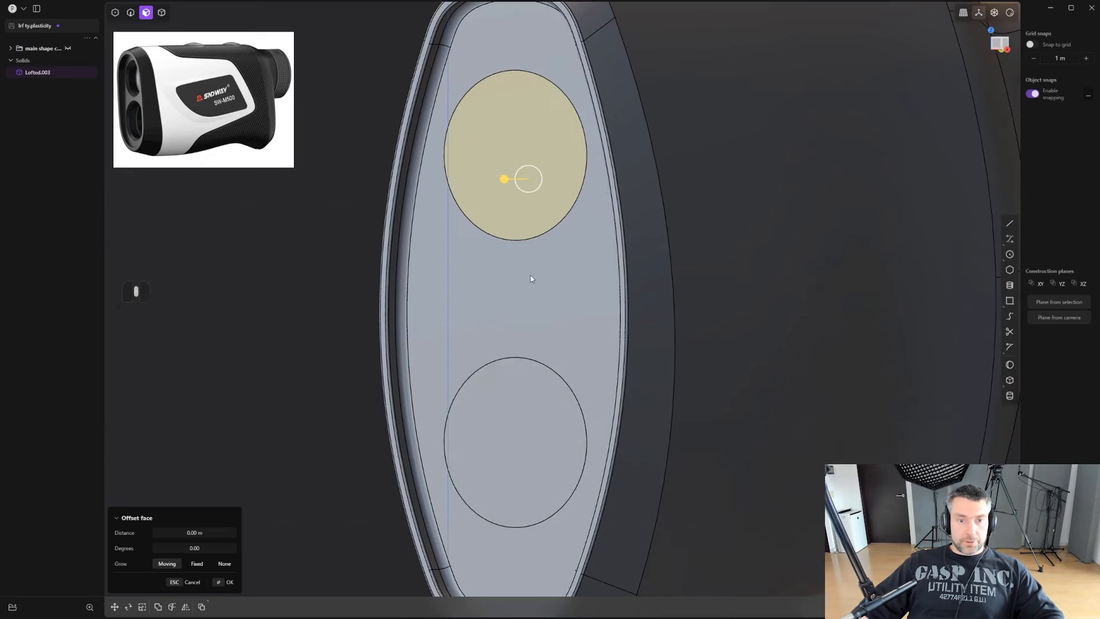
shift+click(496, 455)
scroll(533, 300, down, 2)
drag(465, 446, 491, 448)
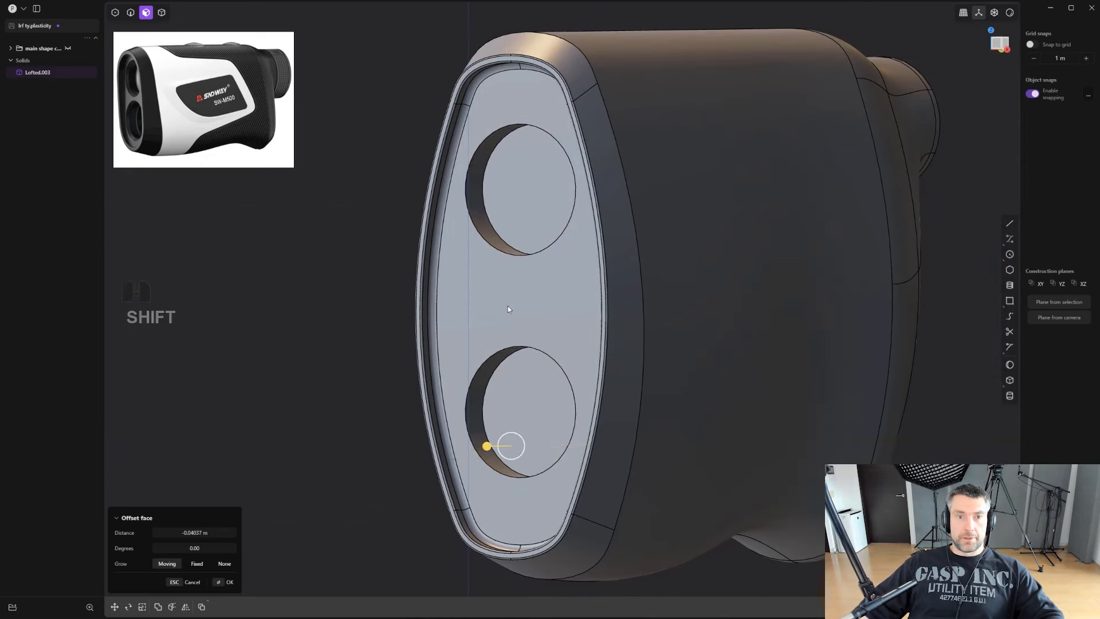
Offset the outlines of both lens hole floor faces inward by 0.00398 m.
scroll(508, 306, up, 3)
key(o)
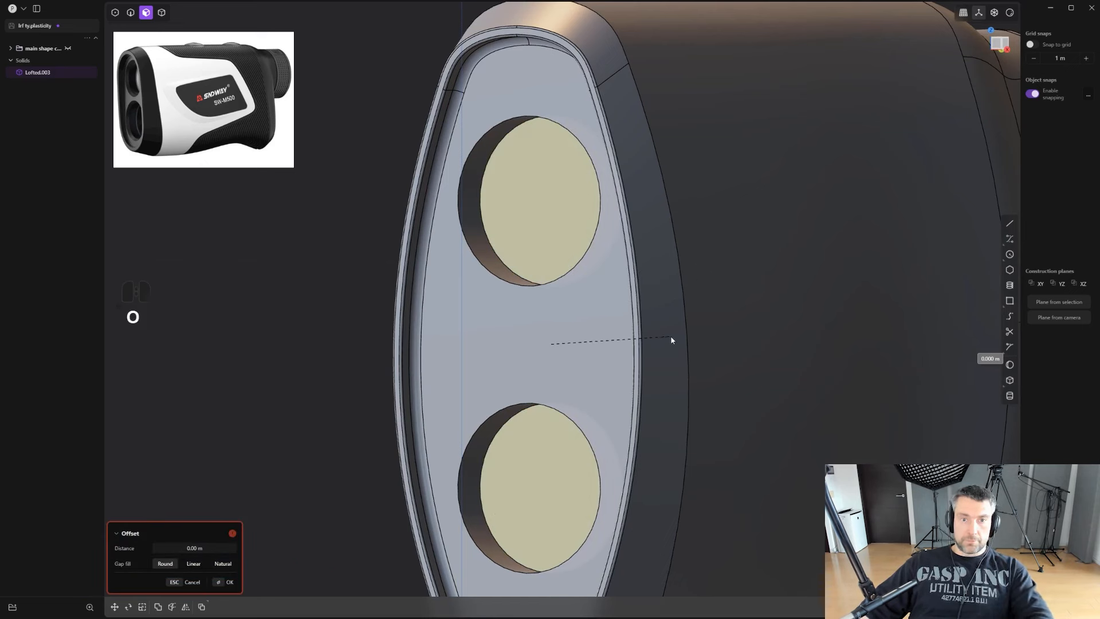
key(shift+o)
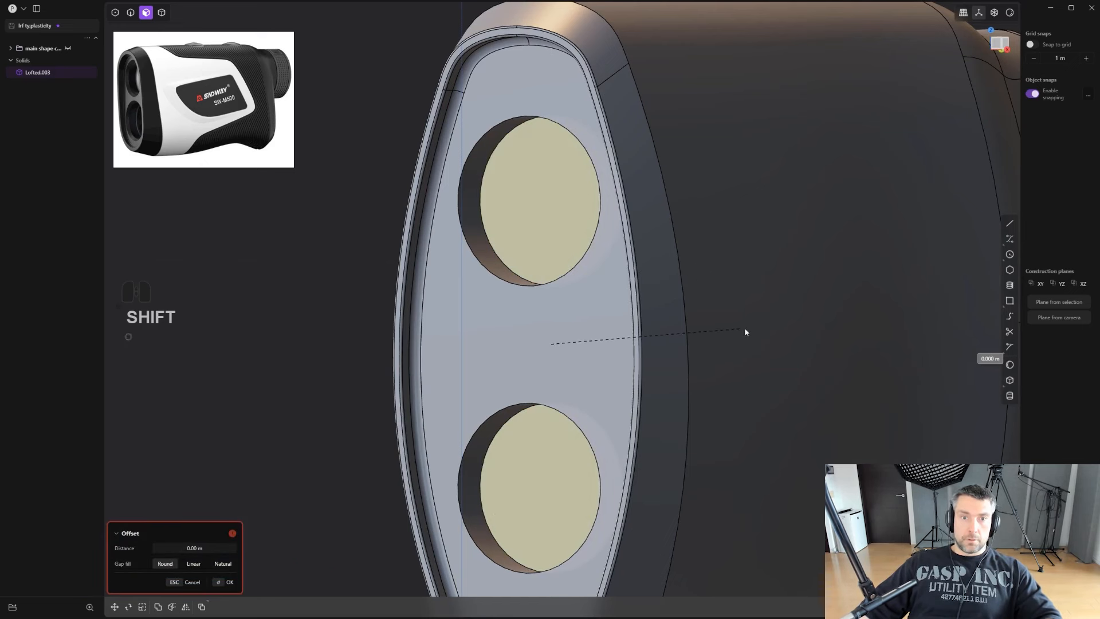
right_click(758, 326)
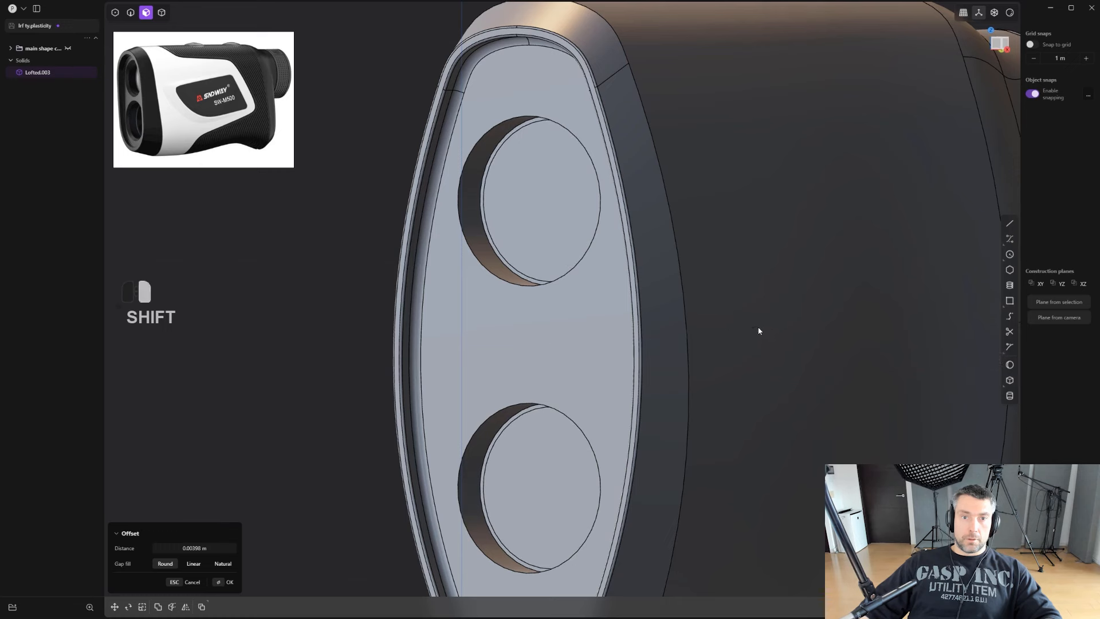
Offset the inner circular faces of both lens holes slightly outward to form raised discs.
click(506, 218)
scroll(507, 220, down, 2)
shift+click(545, 436)
scroll(545, 438, down, 2)
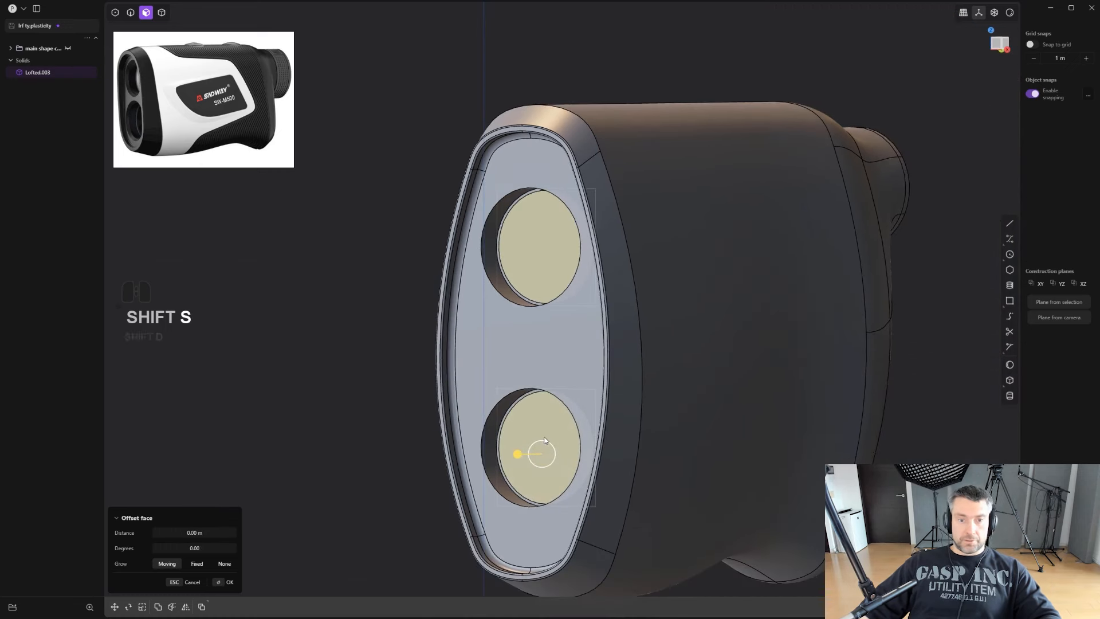
key(shift+d)
scroll(519, 455, up, 1)
drag(518, 456, 509, 453)
Fillet the front edges of both raised lens discs by 0.00756 m.
scroll(510, 401, up, 2)
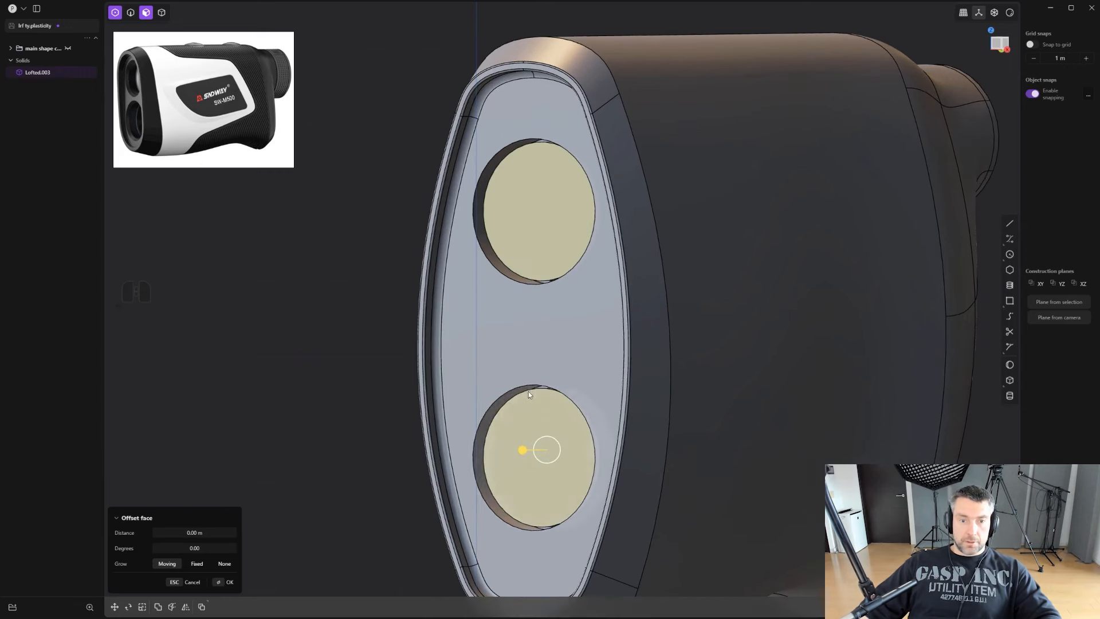
key(2)
click(525, 394)
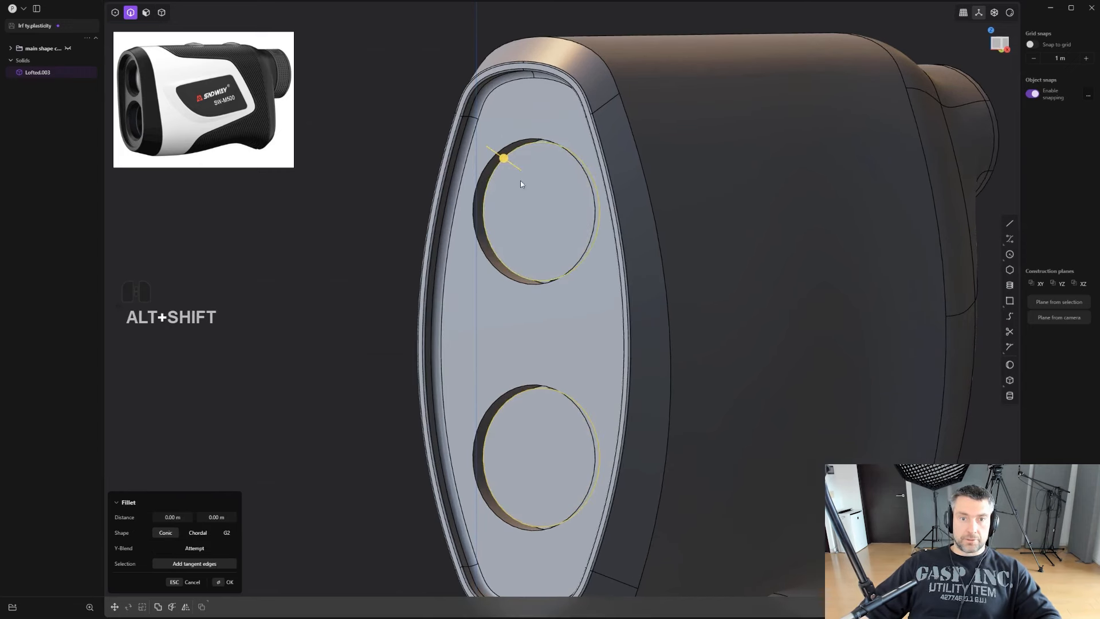
drag(504, 159, 499, 156)
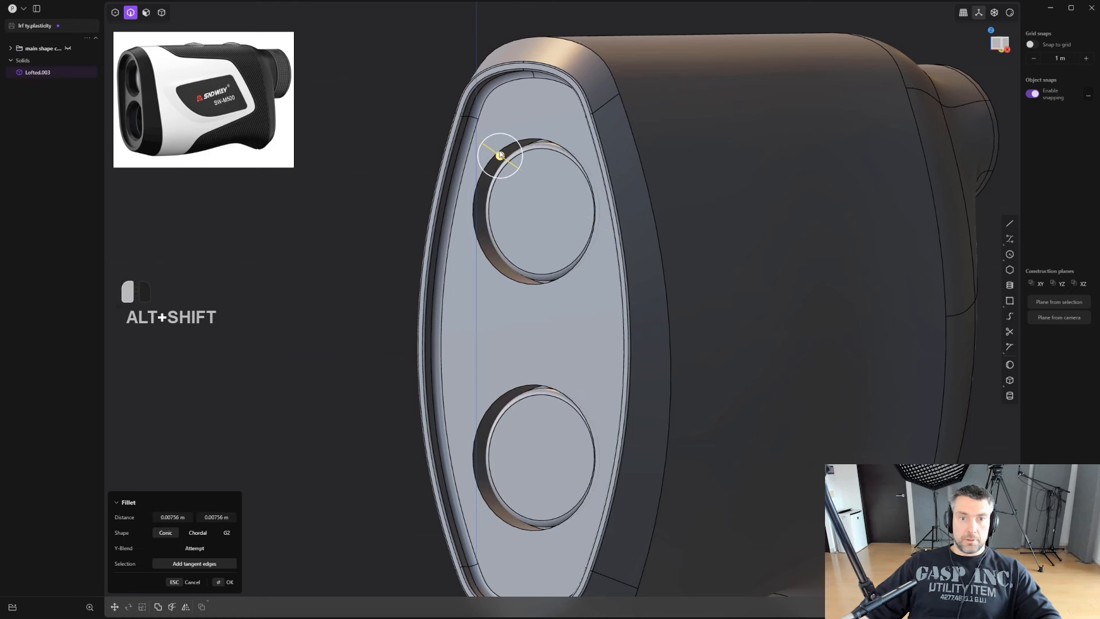
right_click(500, 156)
Offset the front faces of both lens discs slightly back into the holes.
key(3)
click(544, 235)
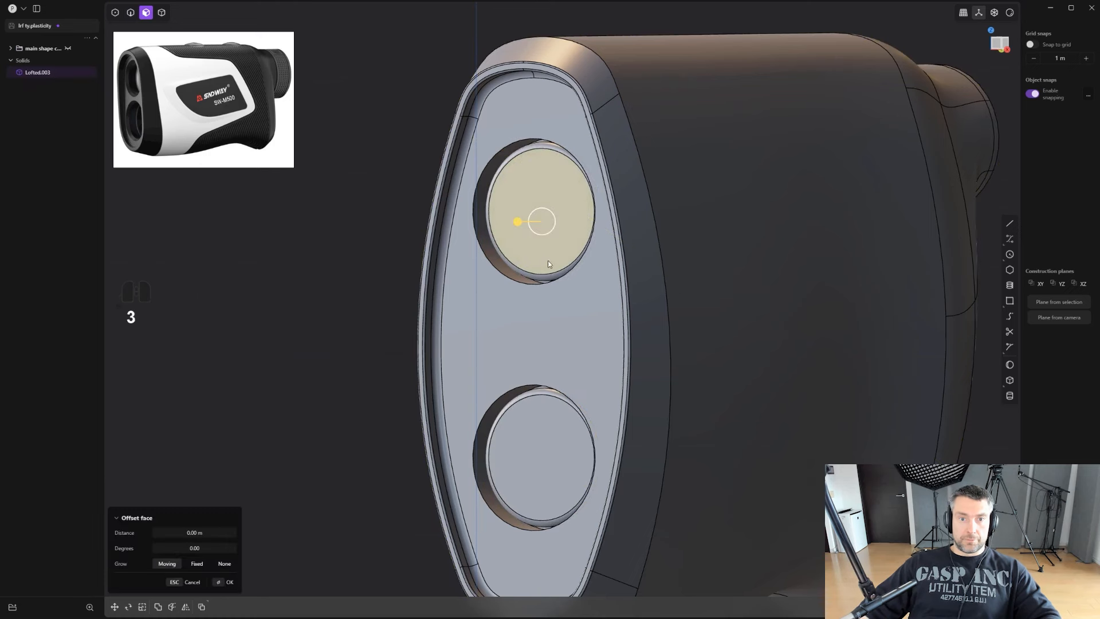
shift+click(527, 413)
drag(501, 474, 506, 474)
mouse_move(499, 166)
middle_down()
mouse_move(495, 158)
mouse_move(581, 174)
mouse_move(563, 155)
mouse_move(466, 175)
mouse_move(511, 162)
middle_up()
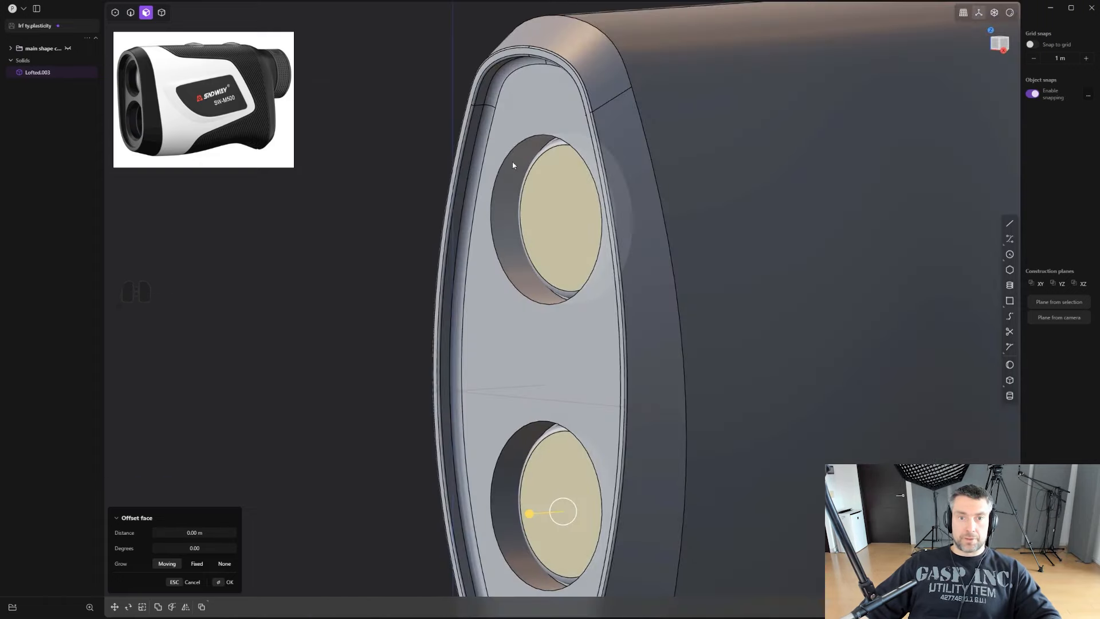
Fillet the outer rim edges of the upper and lower lens holes by a small amount.
click(513, 146)
key(2)
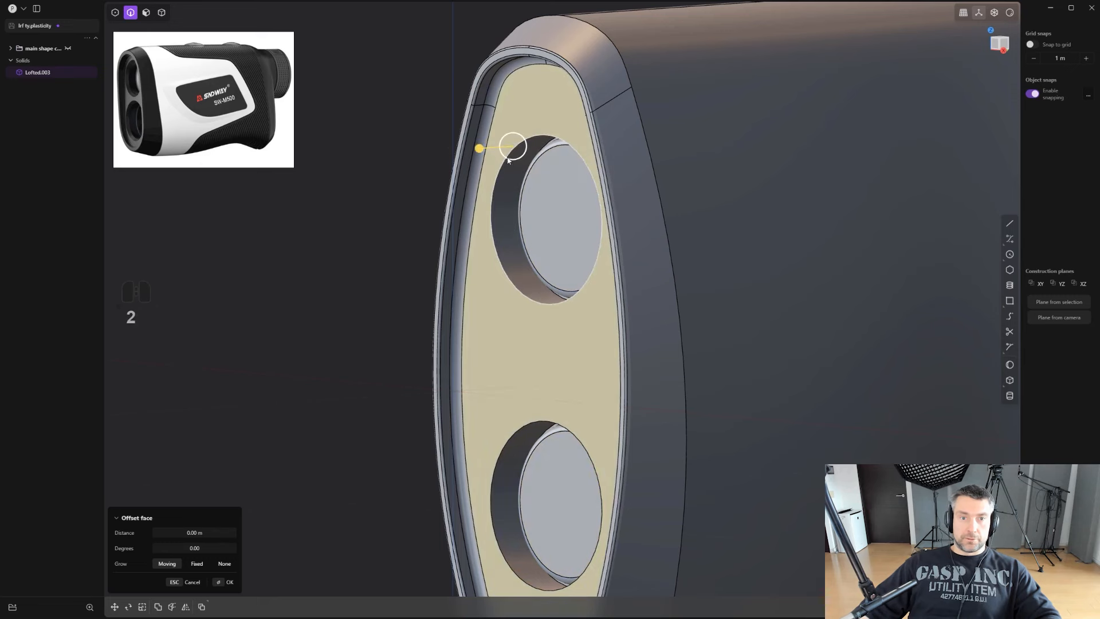
shift+click(518, 429)
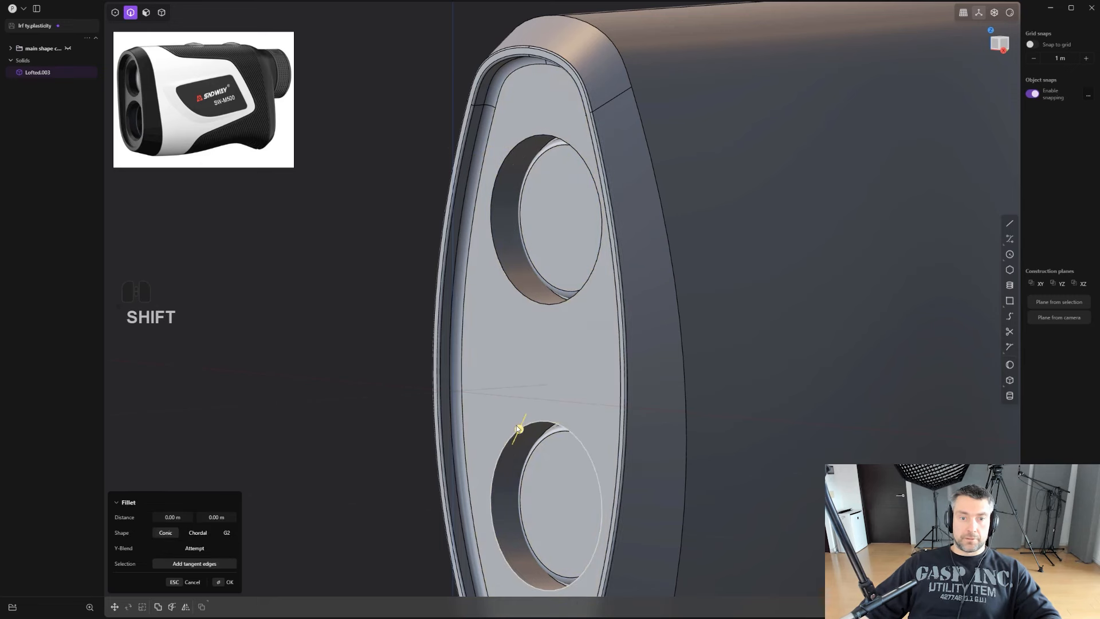
shift+click(513, 342)
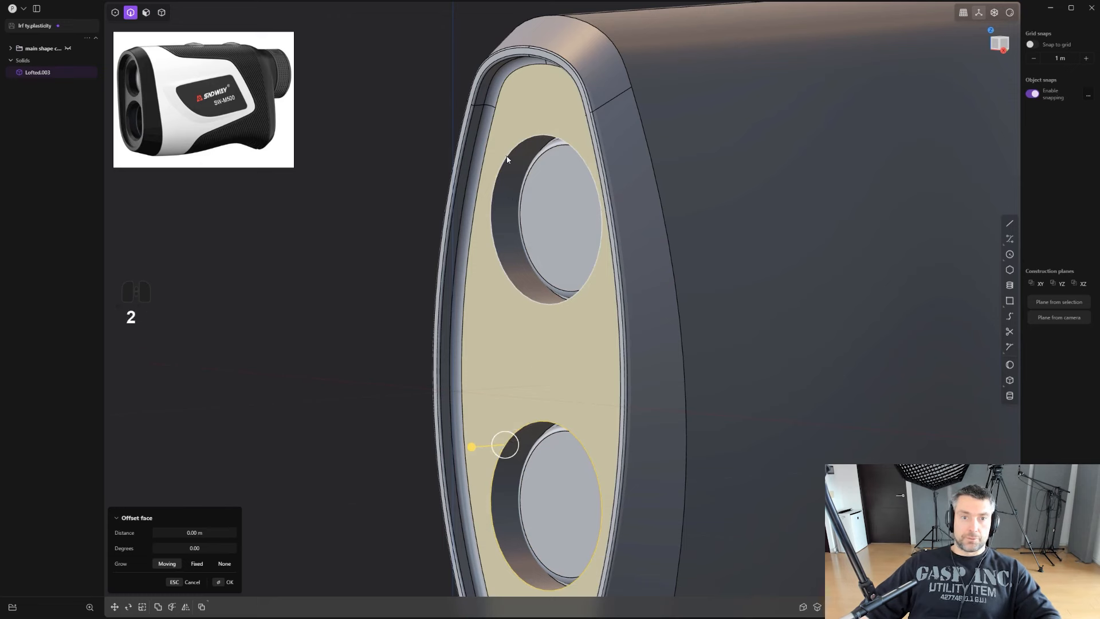
click(506, 159)
shift+click(509, 437)
drag(509, 438, 511, 433)
right_click(511, 433)
scroll(525, 367, up, 2)
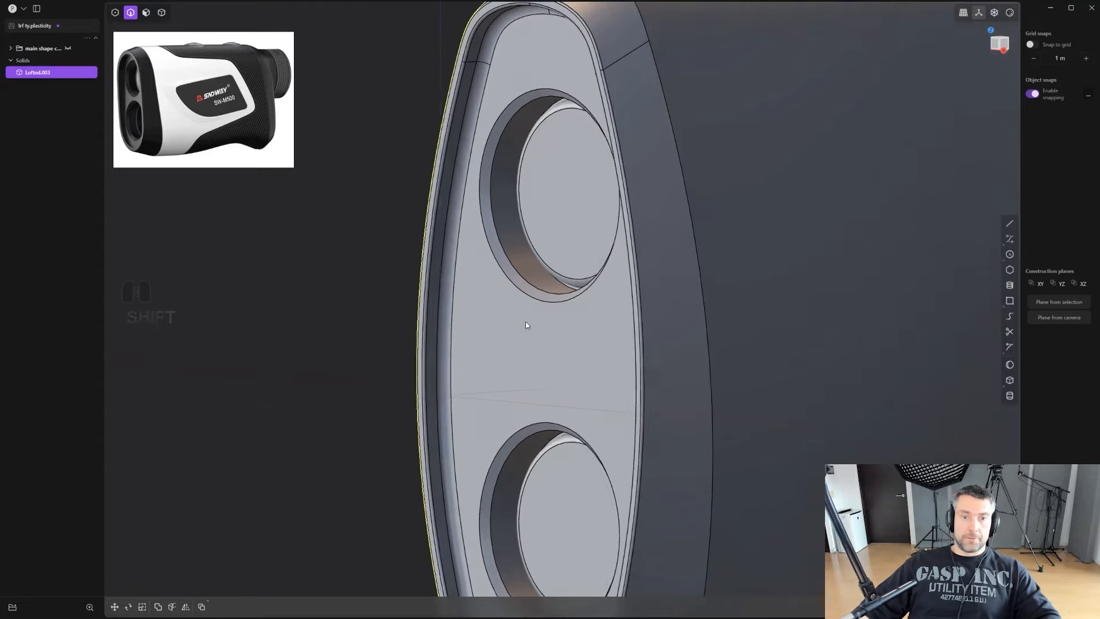
Extrude the circular end face of the rear eyepiece neck outward about 0.084 m as a new solid.
middle_drag(525, 325, 621, 375)
scroll(558, 305, down, 5)
scroll(566, 330, up, 2)
scroll(583, 359, up, 2)
scroll(608, 354, up, 1)
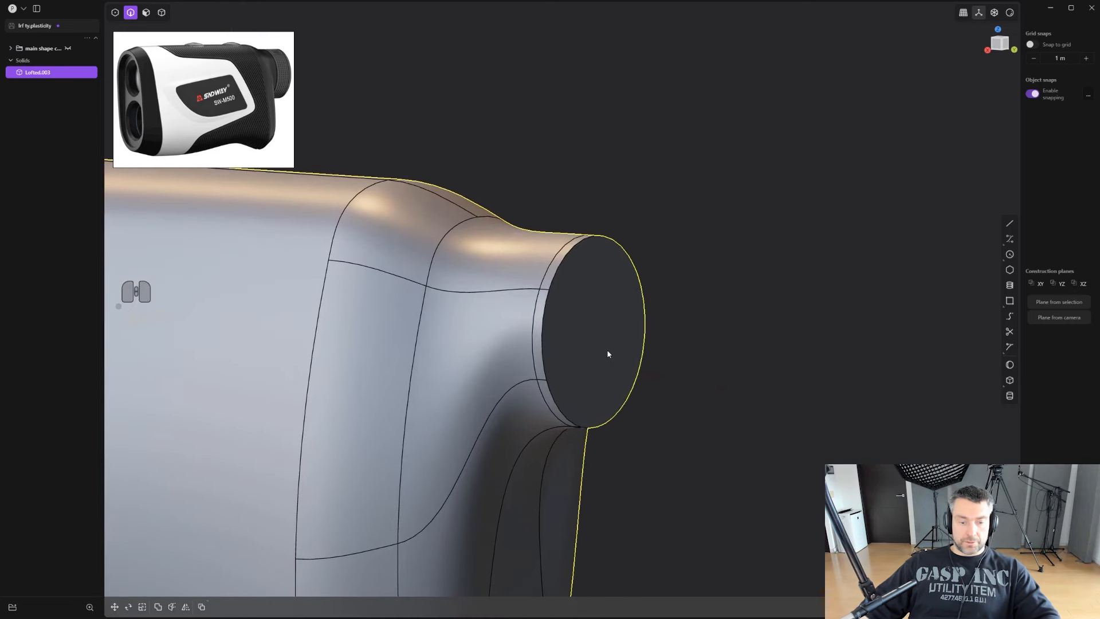
key(3)
click(608, 354)
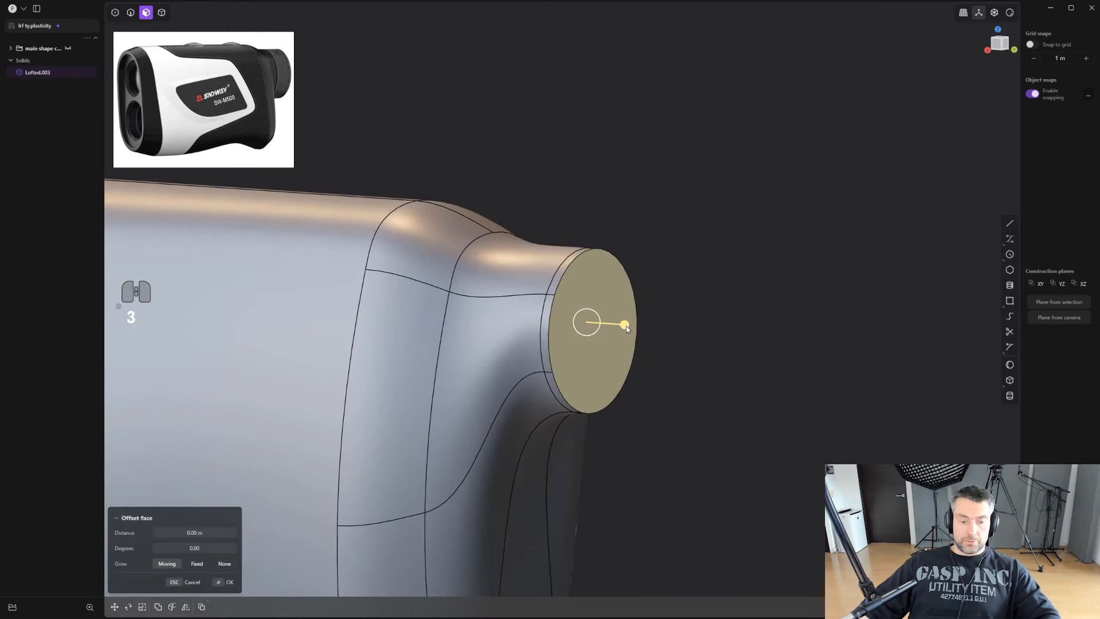
key(e)
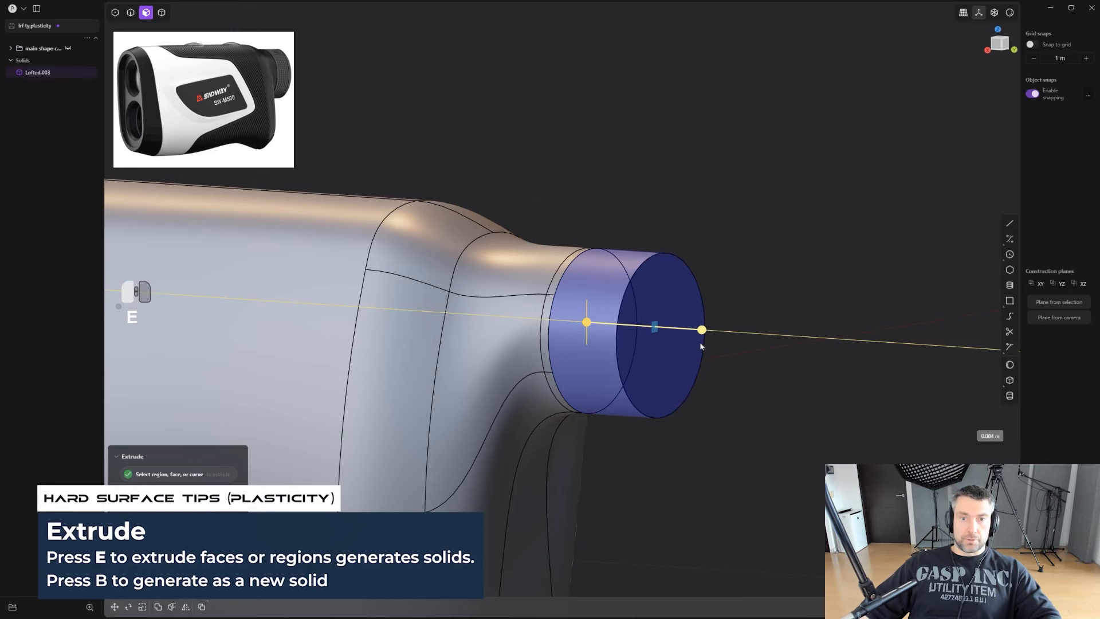
click(700, 346)
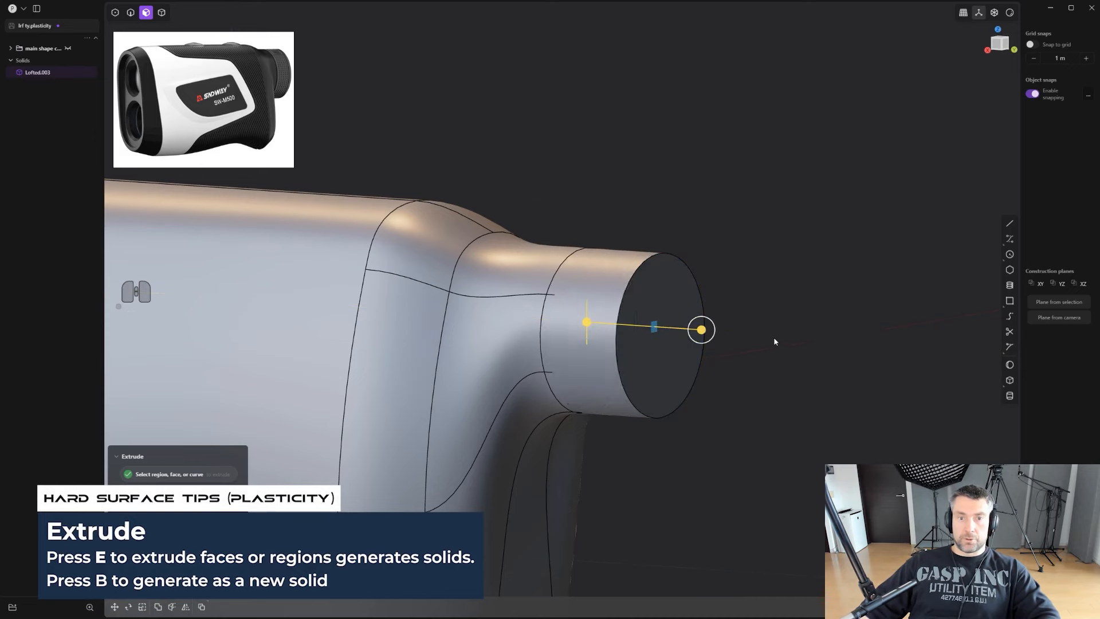
key(b)
right_click(784, 313)
Fillet the circular edges at the joint between the body's neck and the eyepiece cylinder by 0.0027 m.
scroll(785, 314, down, 1)
middle_drag(735, 342, 396, 359)
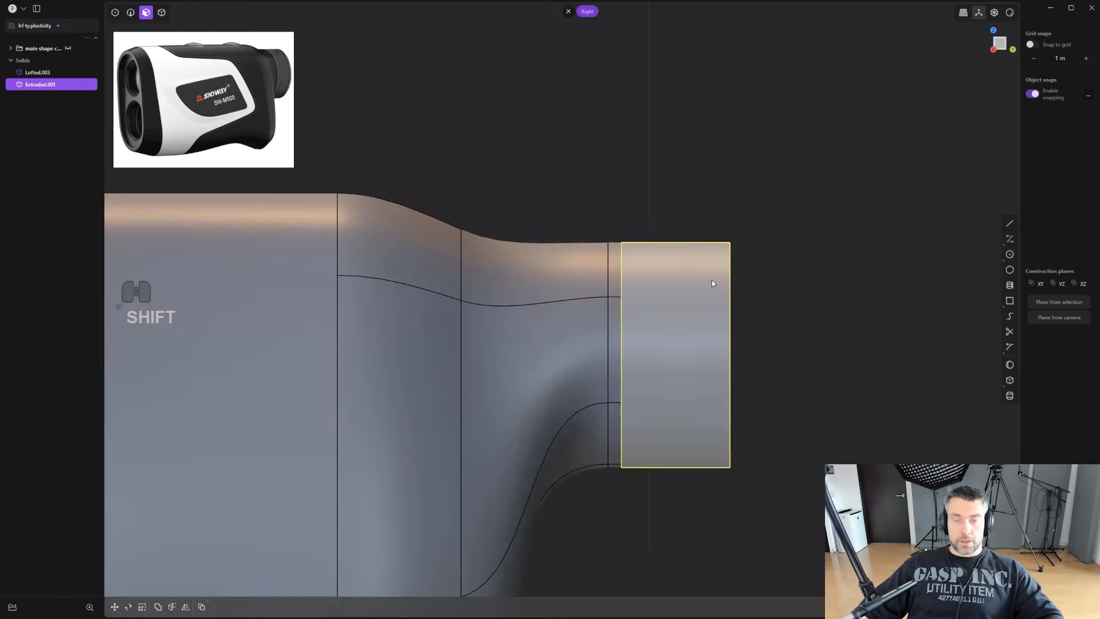
scroll(711, 279, up, 2)
scroll(702, 268, up, 1)
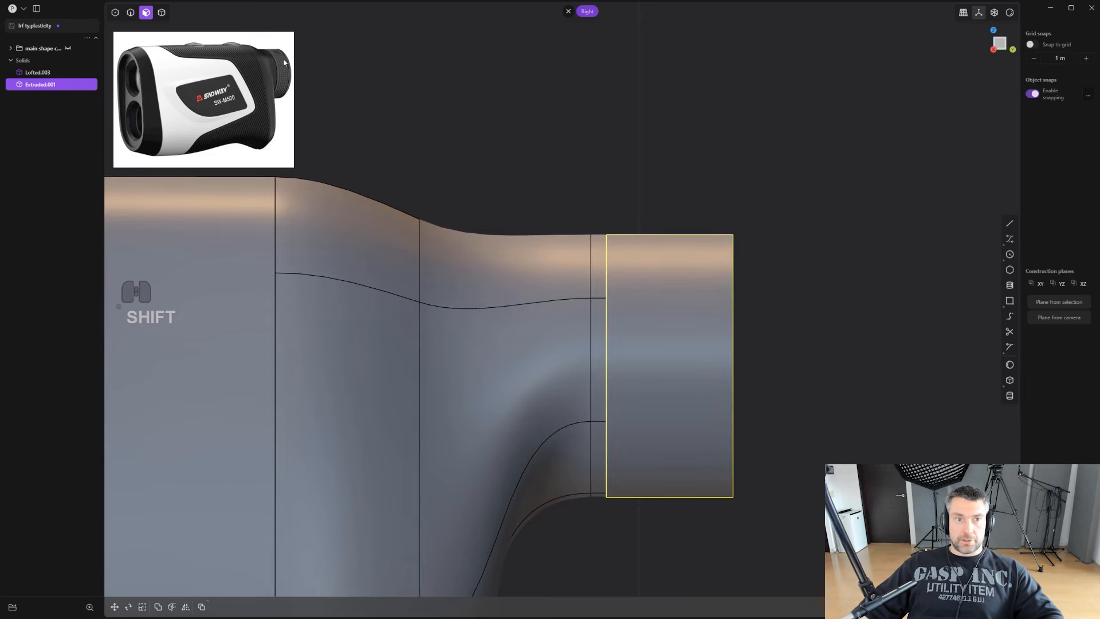
shift+middle_drag(646, 320, 621, 297)
scroll(678, 327, up, 1)
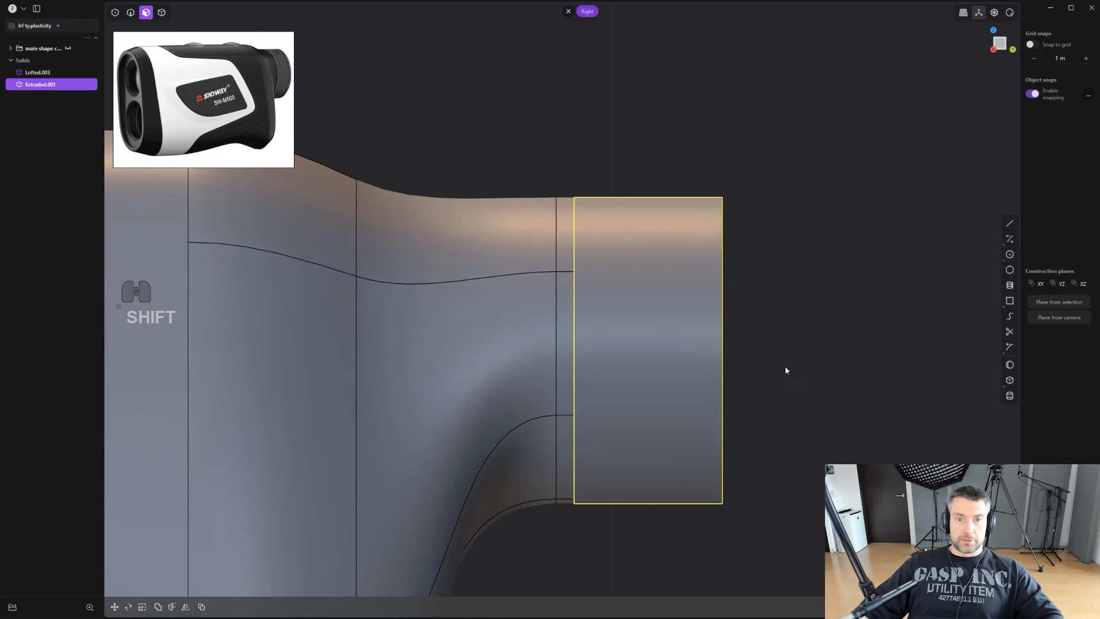
key(2)
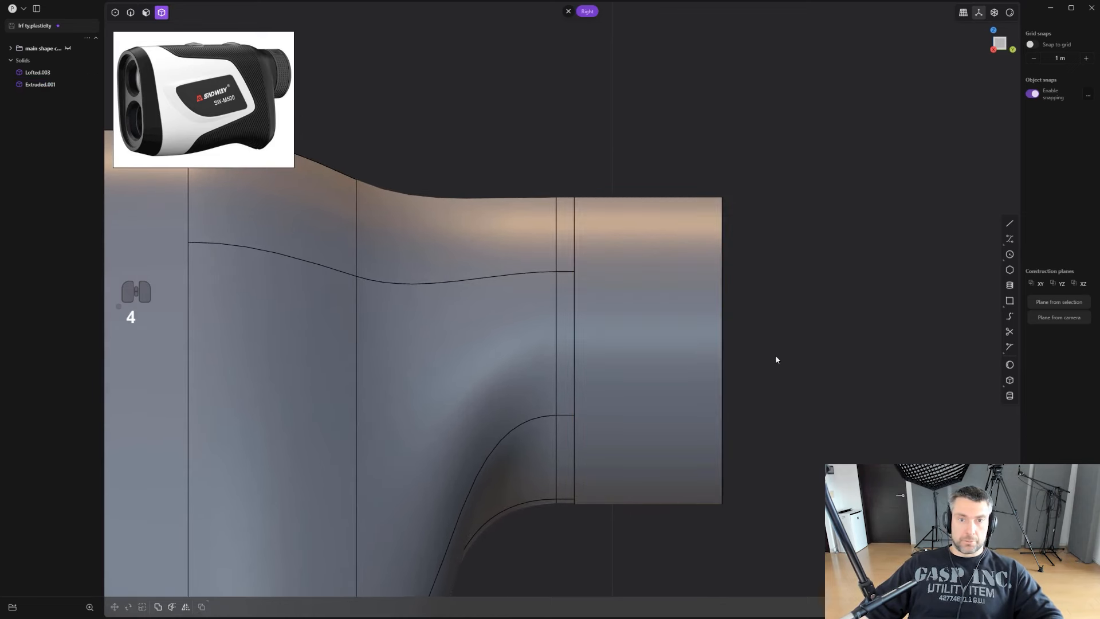
middle_drag(776, 361, 577, 290)
click(566, 276)
key(b)
mouse_move(560, 272)
mouse_down()
mouse_move(571, 275)
mouse_move(561, 274)
mouse_up()
key(2)
click(563, 280)
key(b)
middle_drag(561, 275, 688, 263)
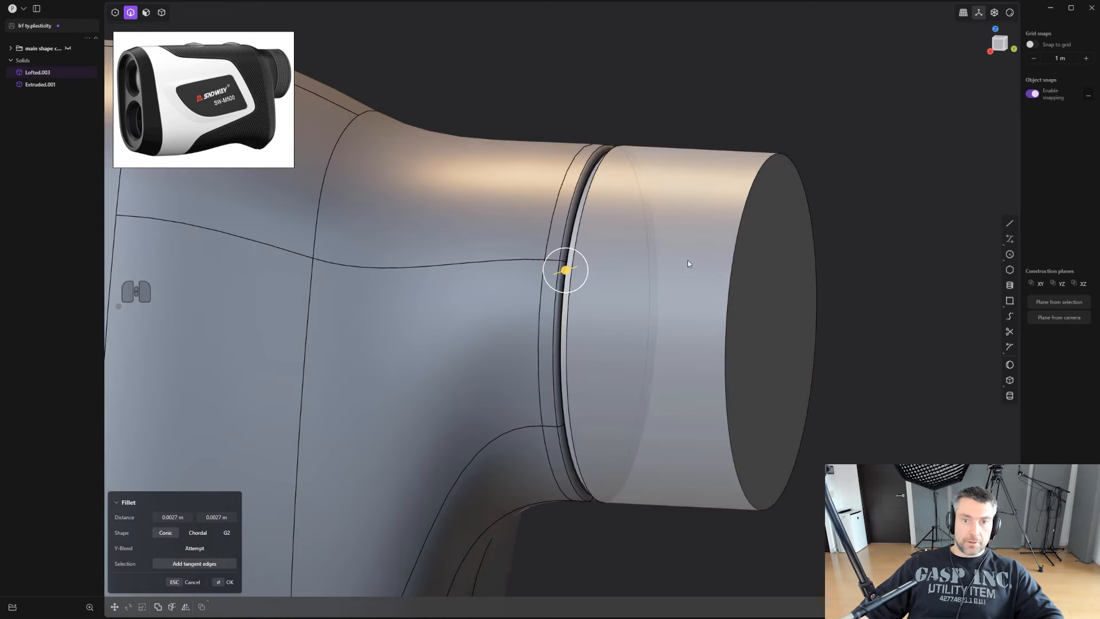
Fillet the outer circular edge at the free end of the eyepiece cylinder by a small amount.
click(735, 247)
click(735, 245)
key(b)
drag(734, 242, 747, 243)
right_click(747, 243)
click(832, 344)
Offset the outline of the eyepiece's end face slightly inward to split off a smaller concentric circular face.
middle_drag(832, 345, 797, 336)
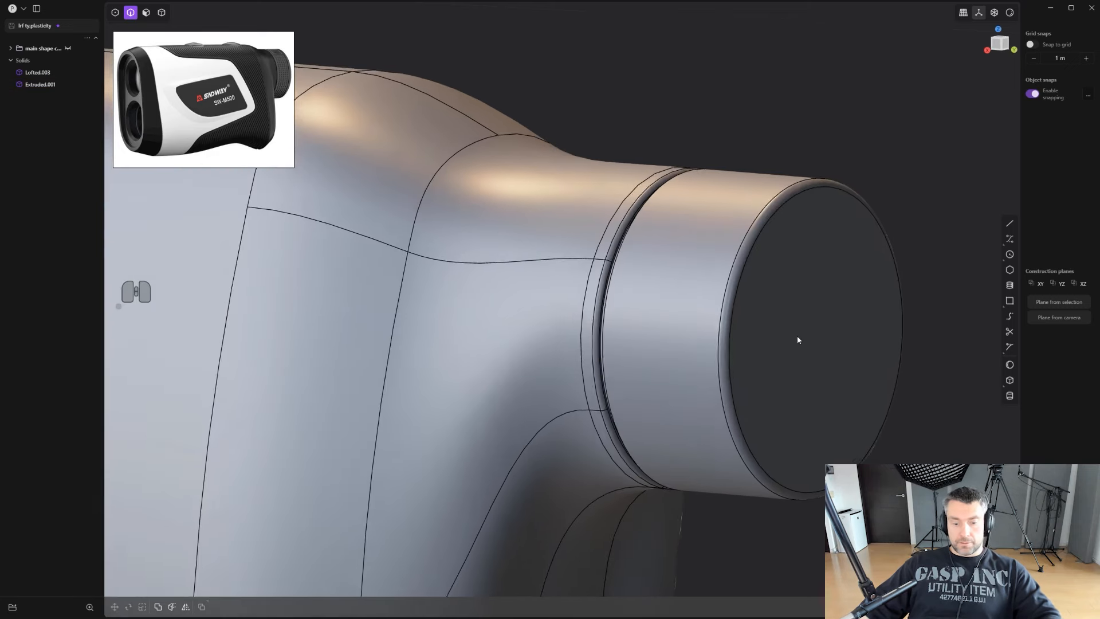
scroll(796, 337, down, 1)
key(3)
click(831, 321)
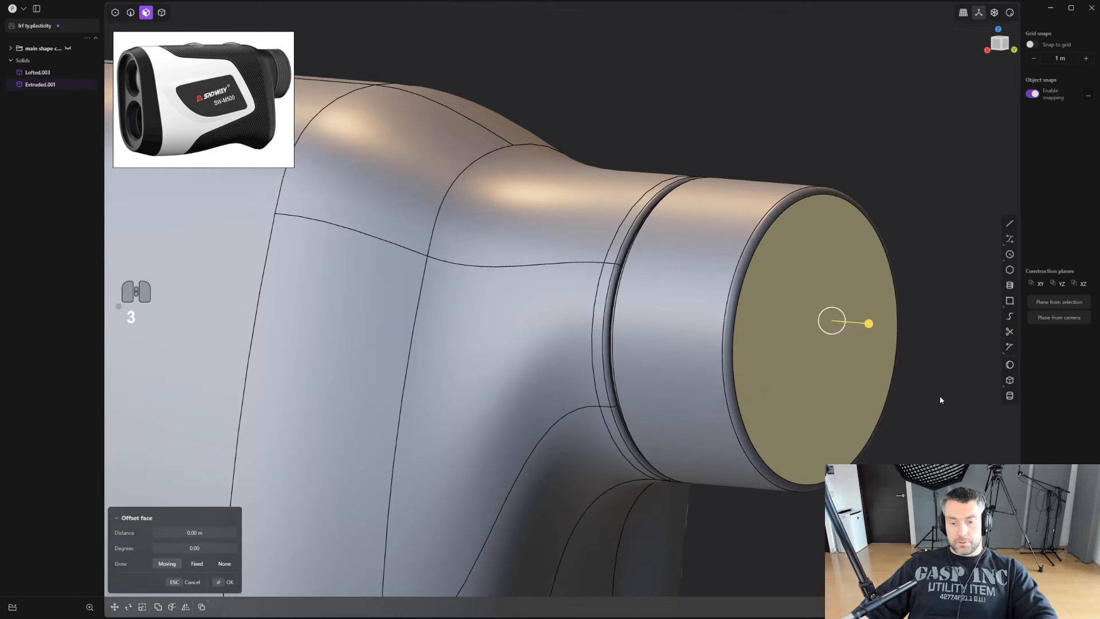
key(o)
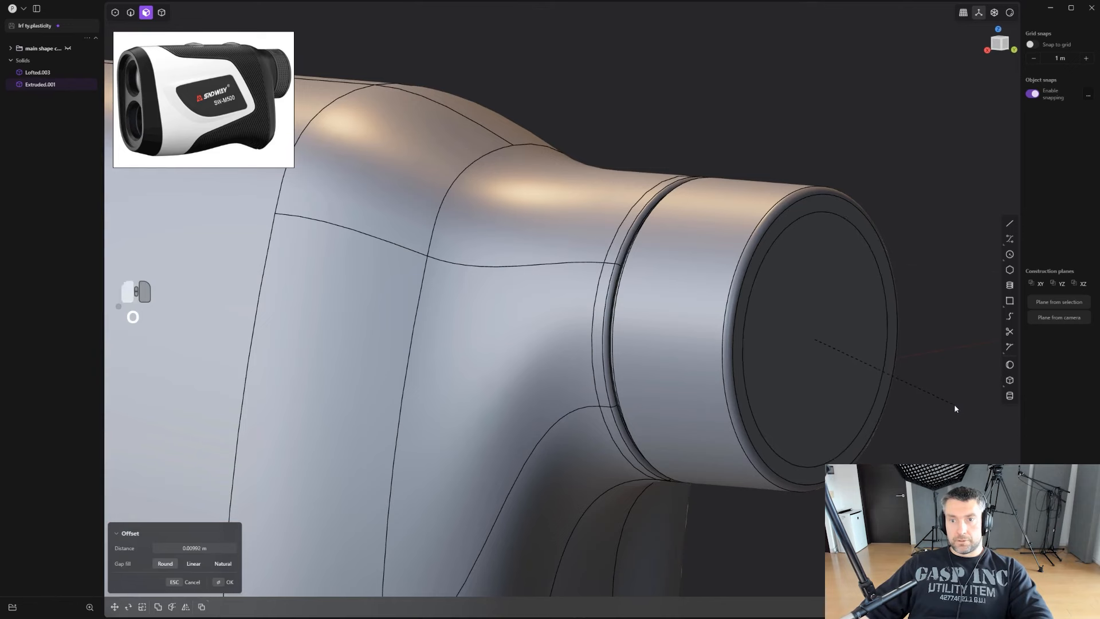
click(954, 404)
Offset the inner circular end face into the eyepiece to form a recess with a thin surrounding rim.
scroll(855, 348, down, 2)
click(819, 332)
drag(854, 337, 834, 328)
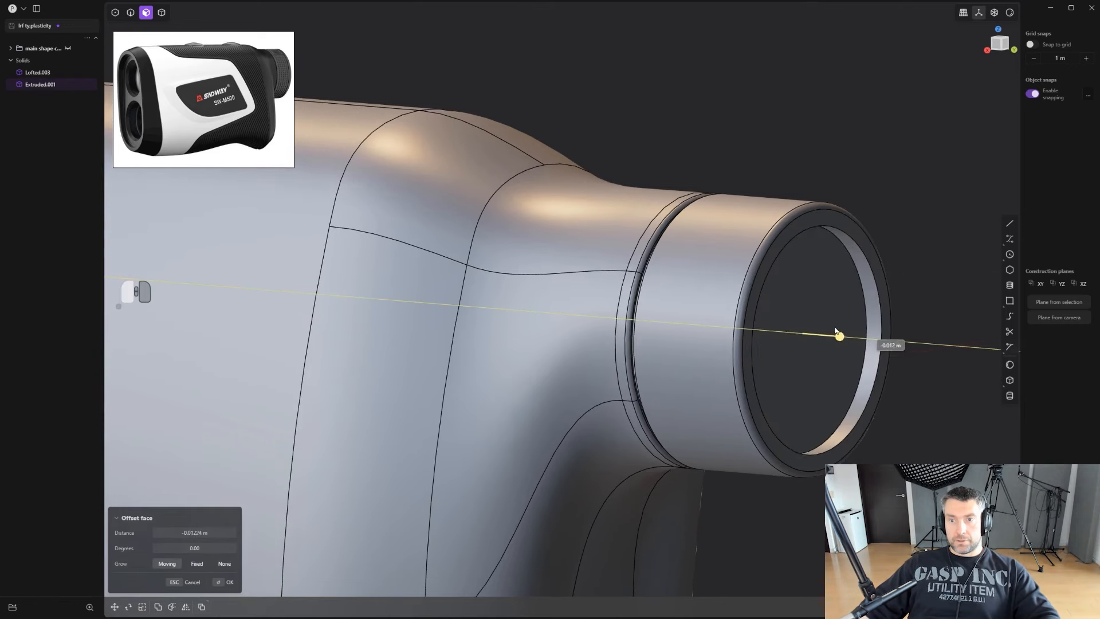
click(836, 331)
Fillet the inner rim edge of the eyepiece recess by 0.00429 m.
key(2)
click(851, 238)
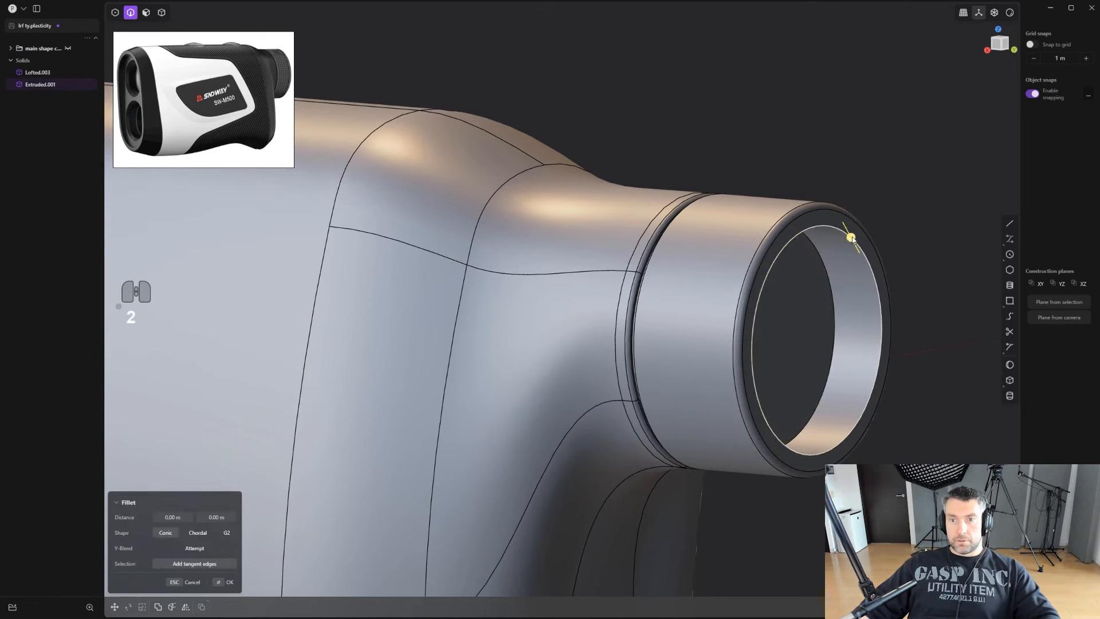
drag(853, 239, 845, 275)
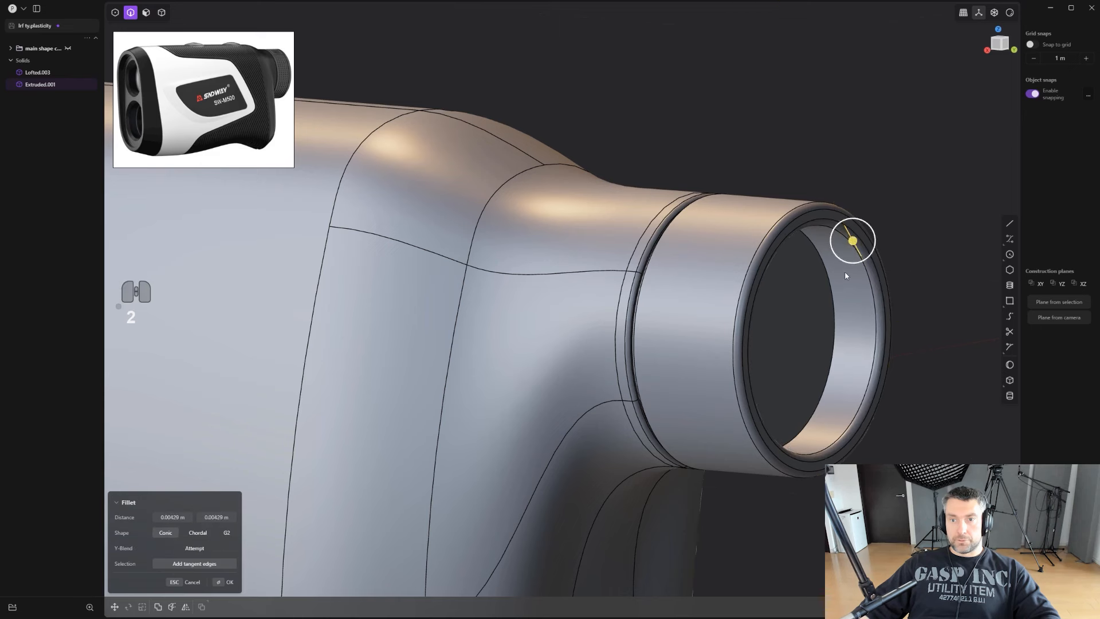
Duplicate the recessed end face inside the eyepiece as a separate sheet and apply an outward face offset of about 0.018 m.
click(806, 328)
key(3)
click(808, 319)
key(o)
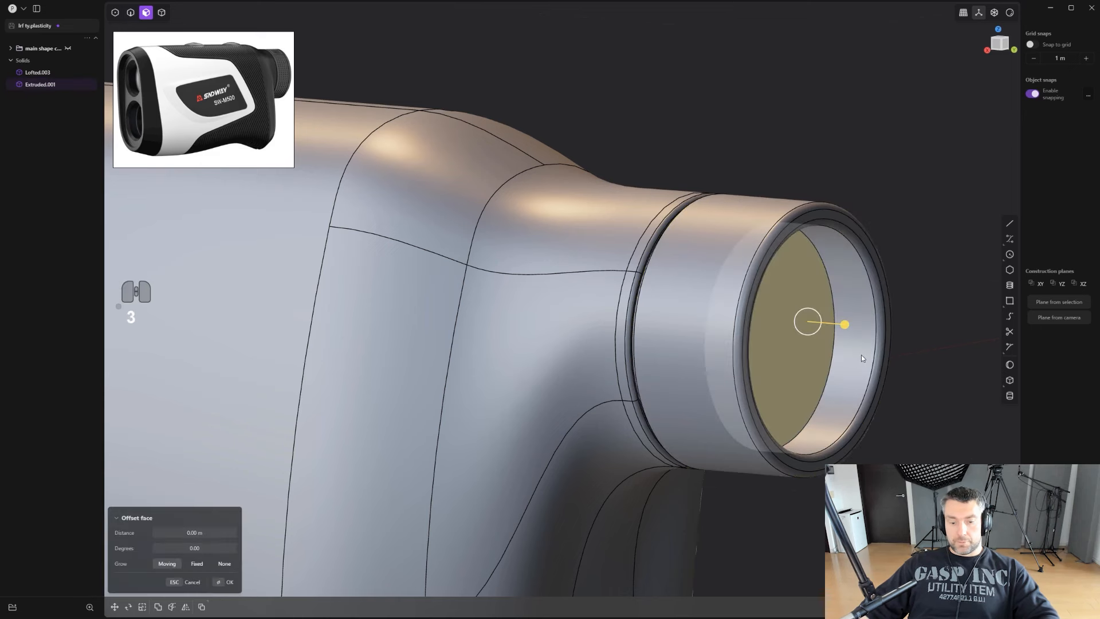
click(894, 369)
key(3)
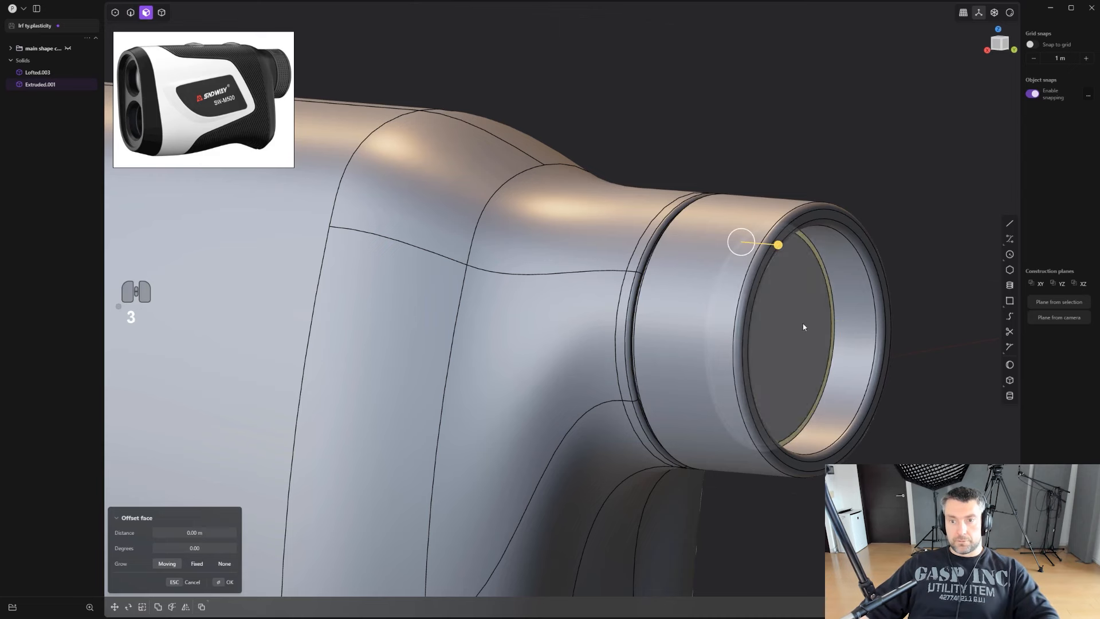
click(802, 324)
key(shift+d)
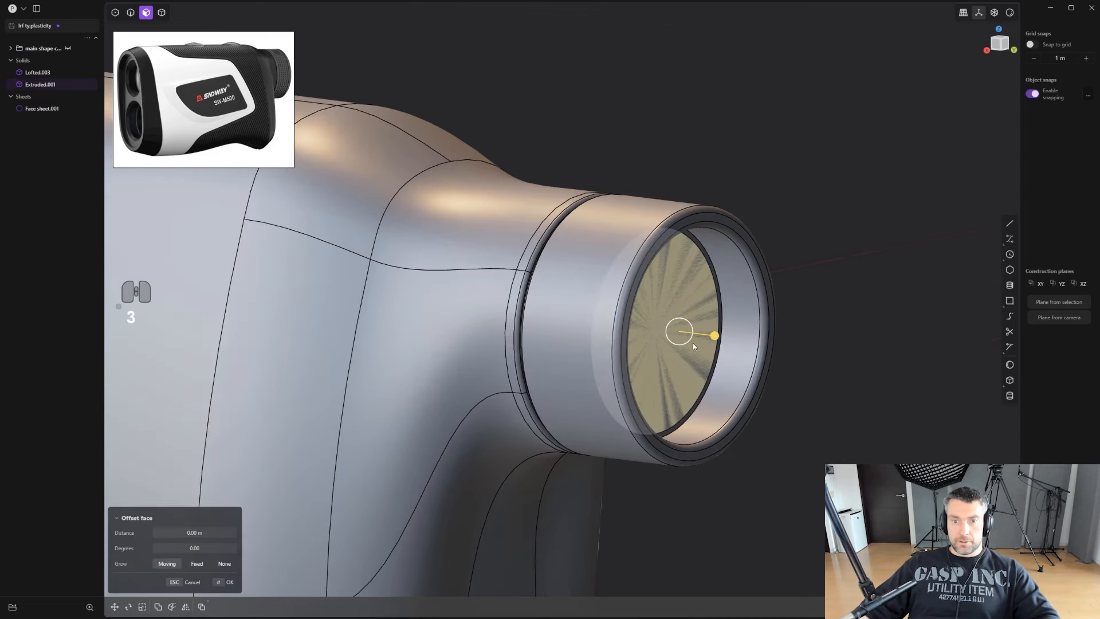
drag(711, 340, 738, 343)
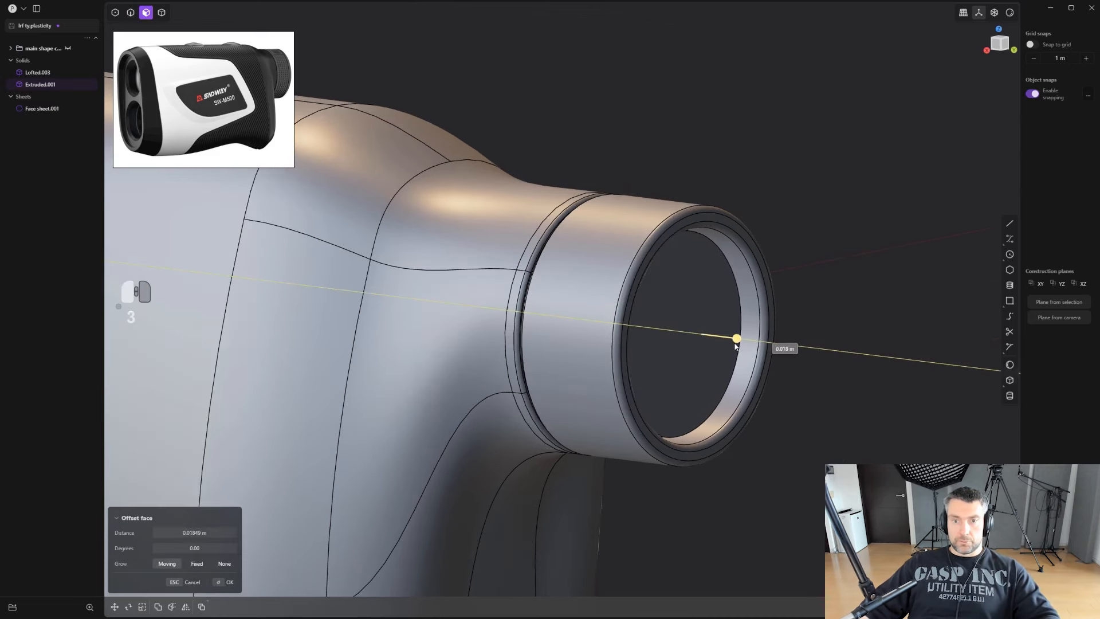
click(738, 344)
Fillet the circular edge just inside the eyepiece opening.
key(2)
click(716, 242)
key(f)
drag(716, 241, 797, 190)
scroll(843, 212, down, 3)
right_click(844, 211)
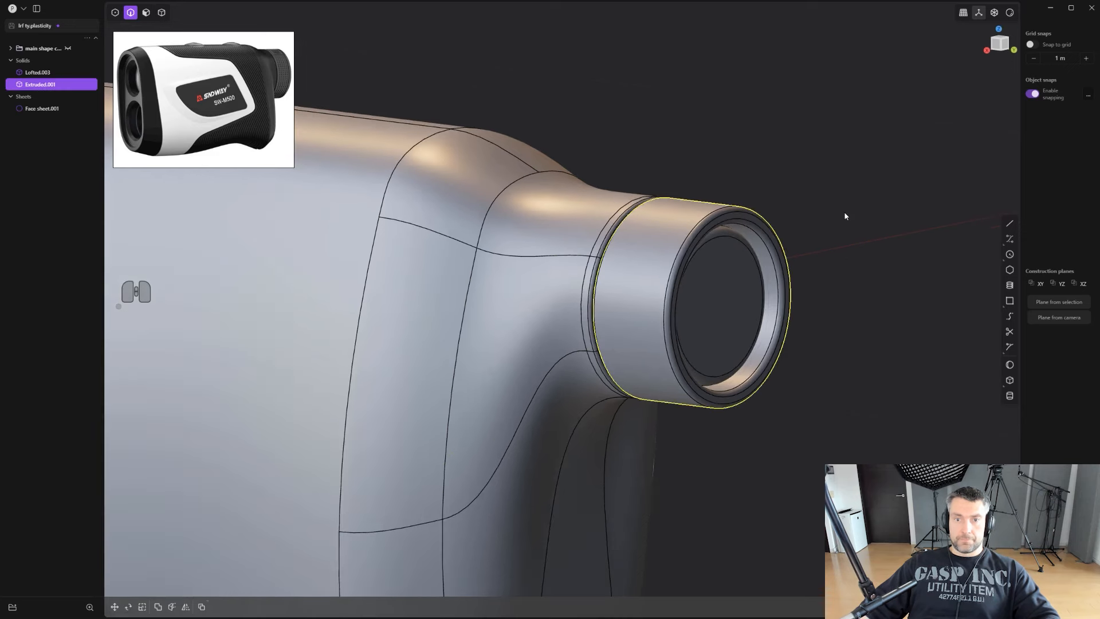
scroll(844, 211, down, 3)
alt+middle_drag(806, 263, 533, 348)
scroll(488, 358, up, 4)
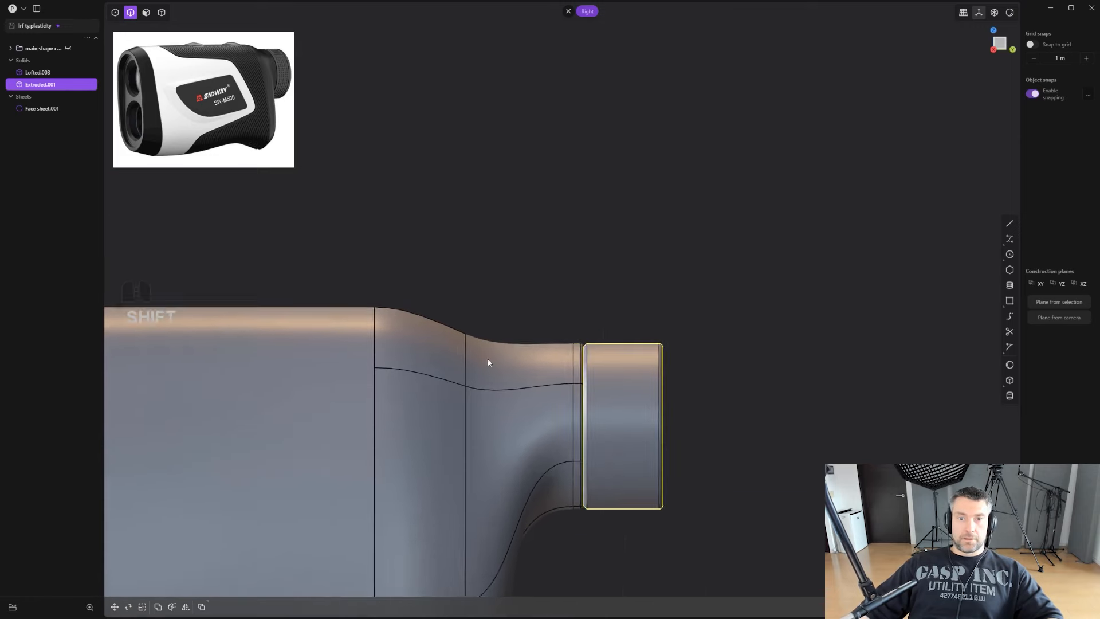
scroll(577, 350, up, 3)
shift+middle_drag(648, 406, 581, 185)
shift+middle_drag(632, 232, 617, 285)
scroll(618, 286, up, 3)
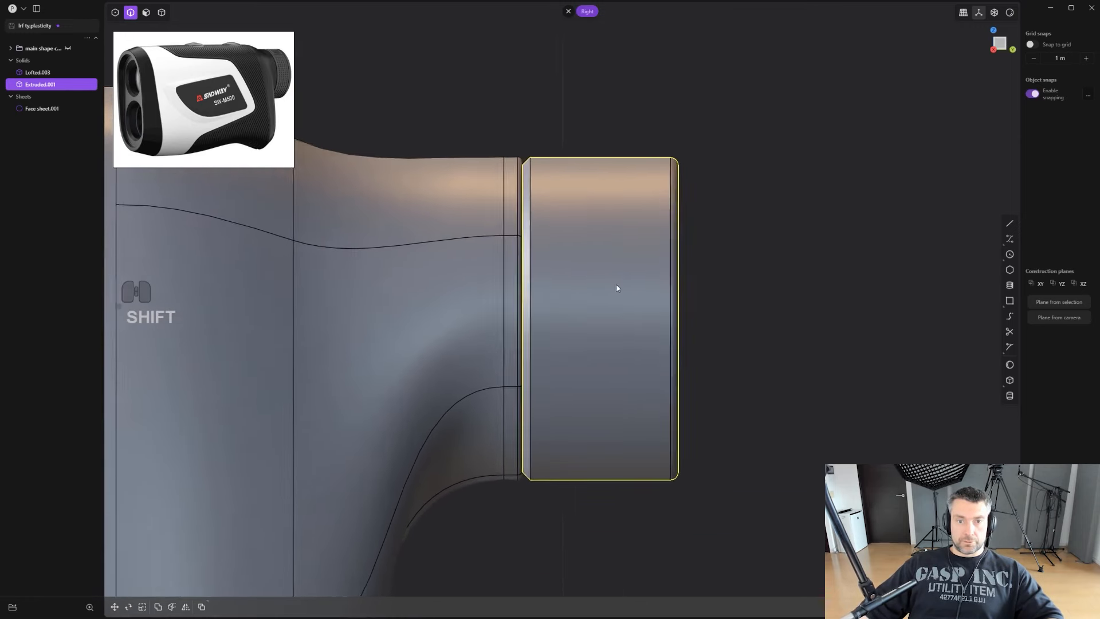
click(1010, 380)
scroll(571, 358, up, 2)
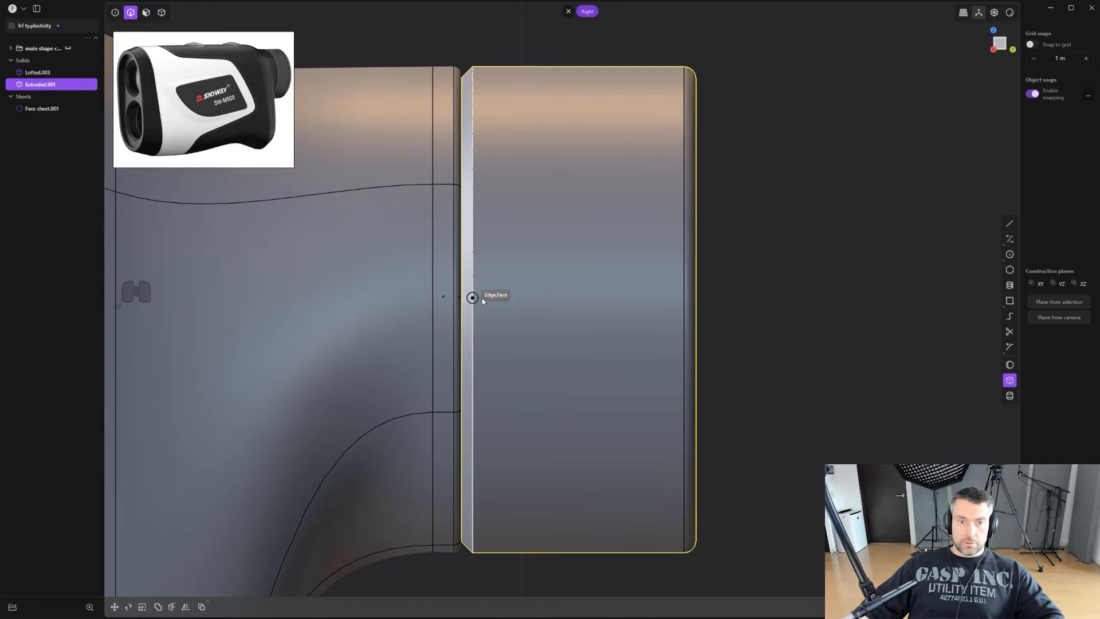
middle_drag(791, 300, 748, 280)
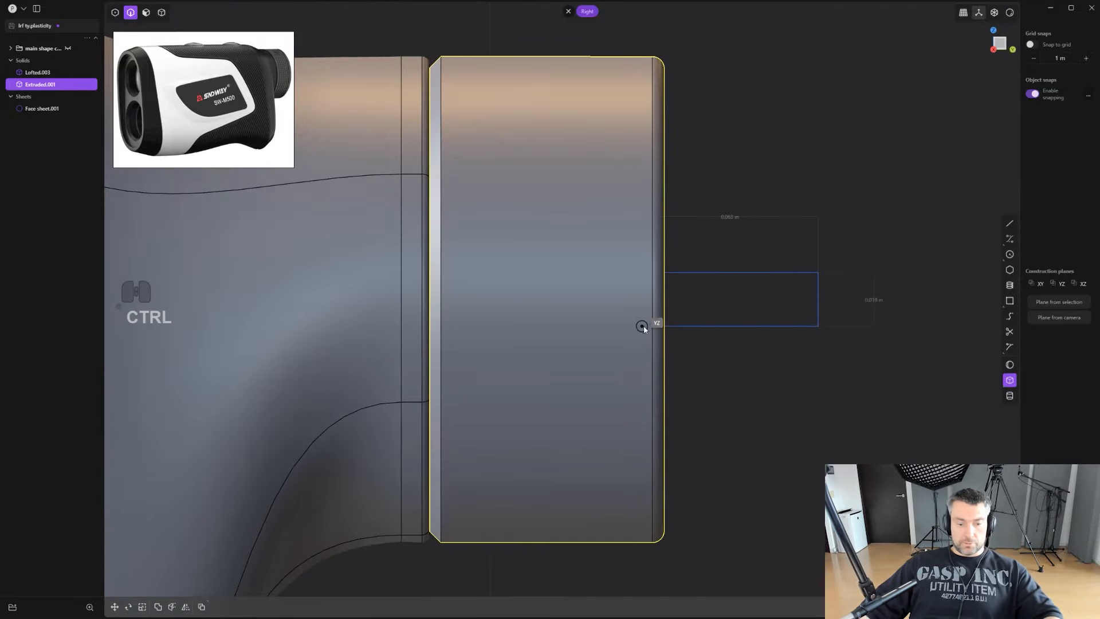
click(758, 330)
Add a lengthwise edge across the eyepiece ring's outer face and draw a centred square box base about 0.007 m wide at its midpoint.
key(ctrl+z)
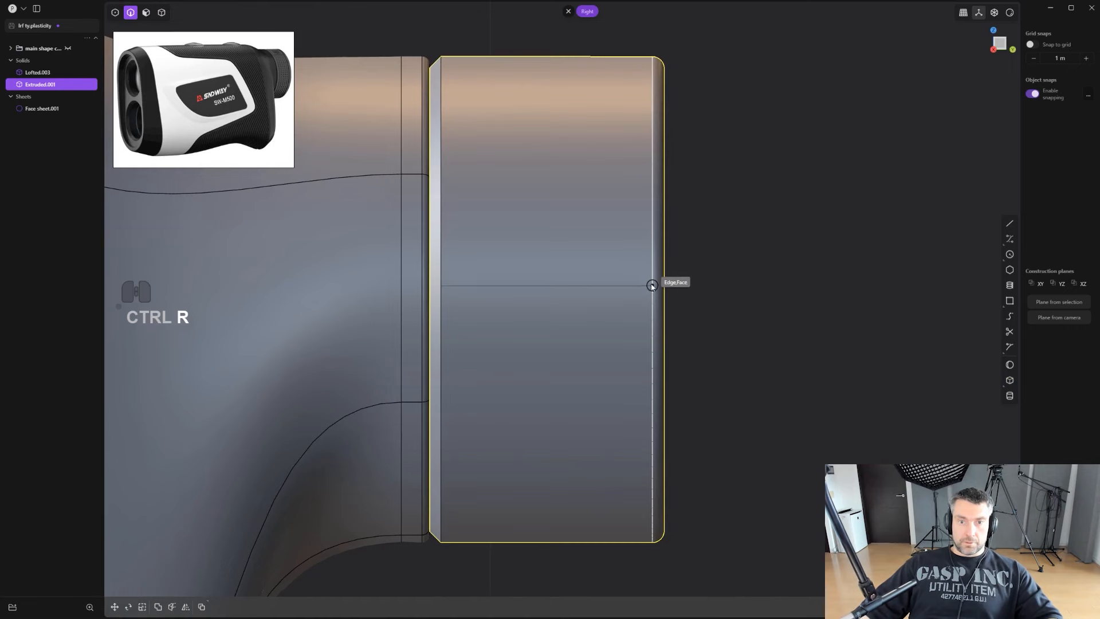
click(652, 299)
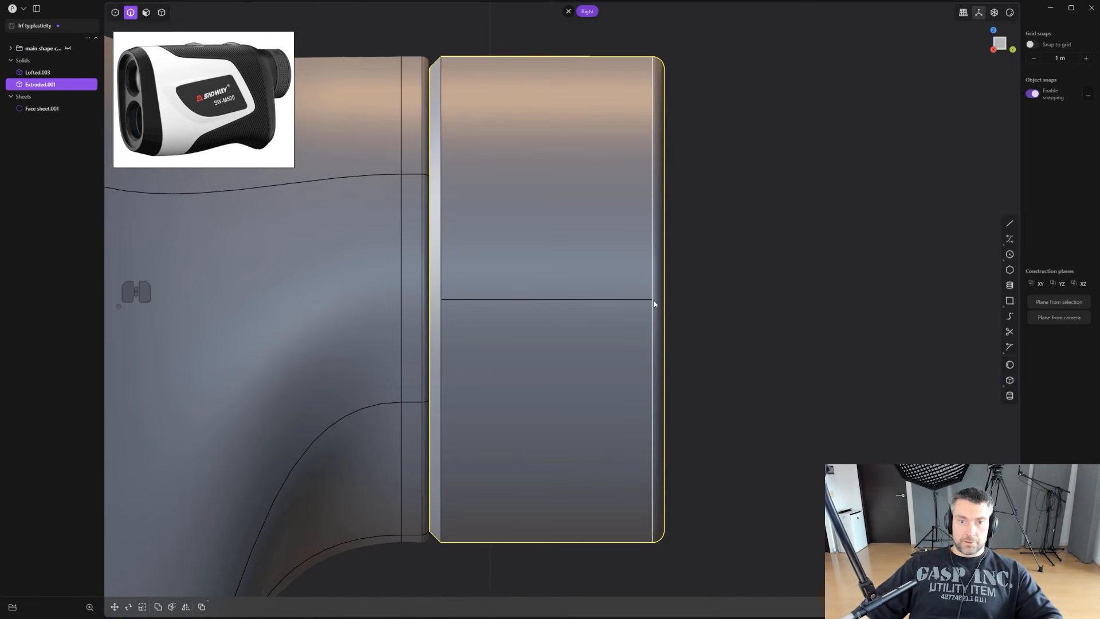
scroll(655, 304, up, 1)
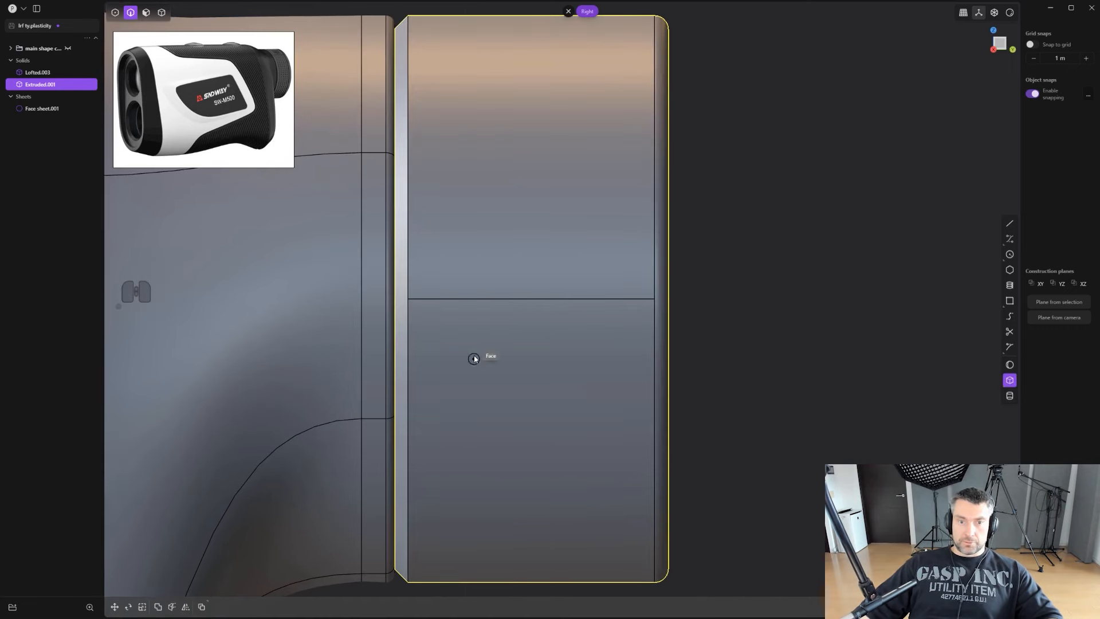
click(530, 299)
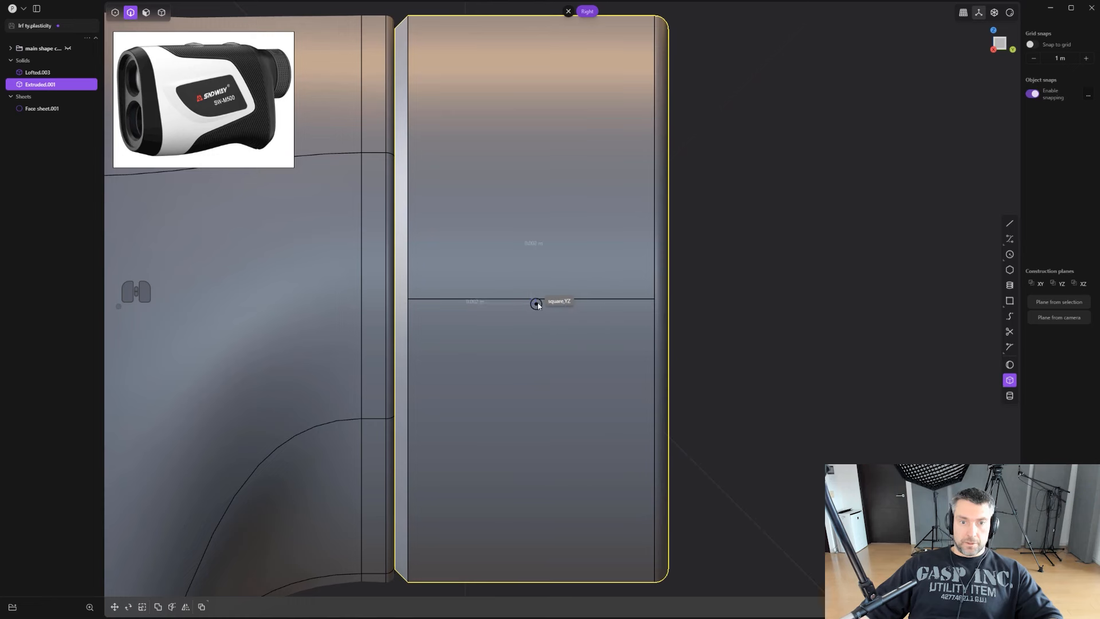
key(c)
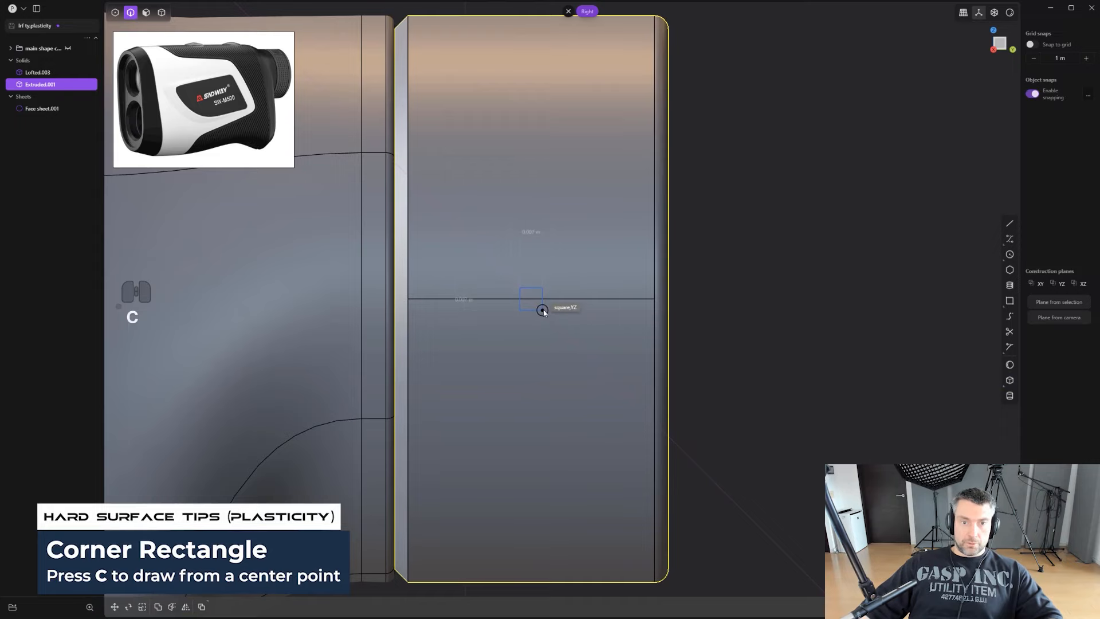
click(543, 310)
Shorten the box on the ring to a height of about 0.028 m and create it as a separate solid.
middle_drag(567, 297, 518, 329)
scroll(500, 330, down, 5)
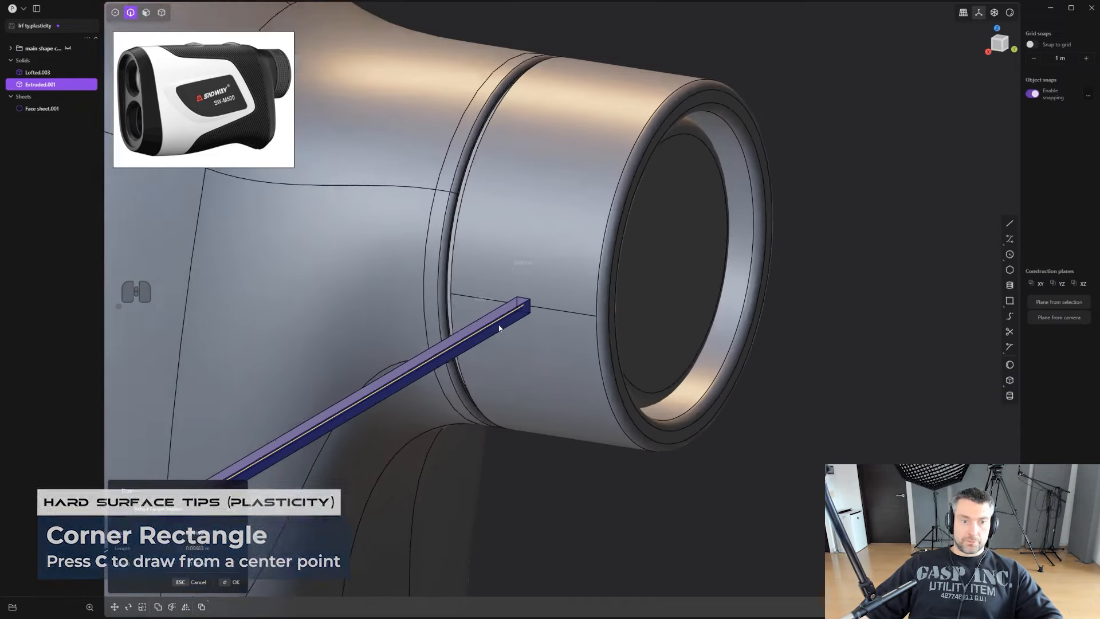
shift+middle_drag(355, 421, 577, 208)
scroll(576, 209, down, 3)
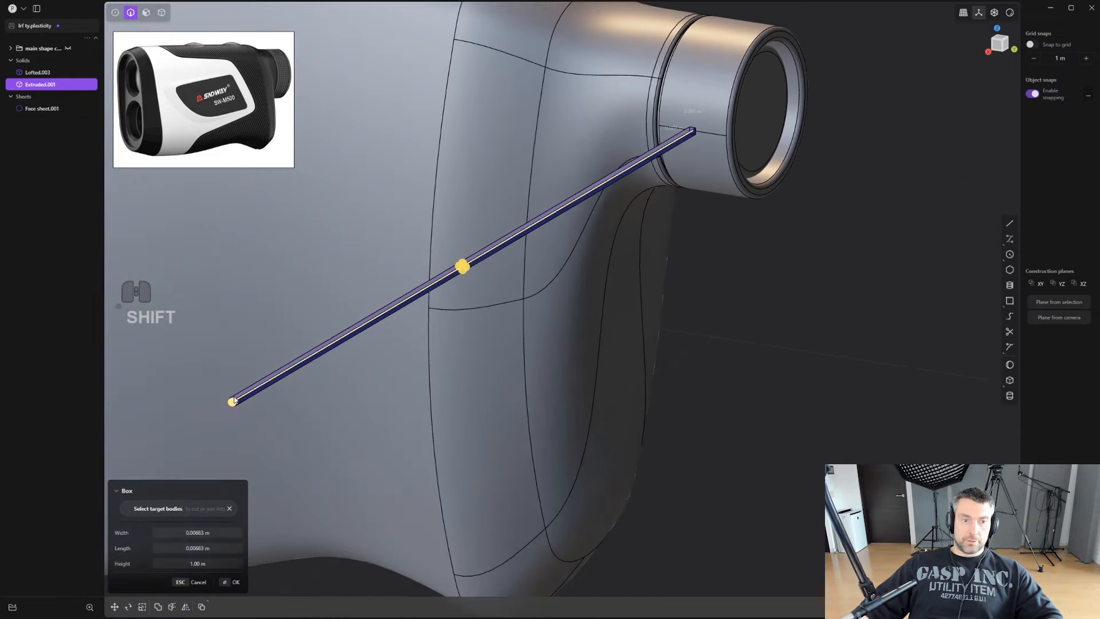
drag(230, 399, 484, 251)
shift+drag(641, 142, 668, 127)
shift+middle_drag(642, 136, 501, 369)
scroll(501, 368, up, 8)
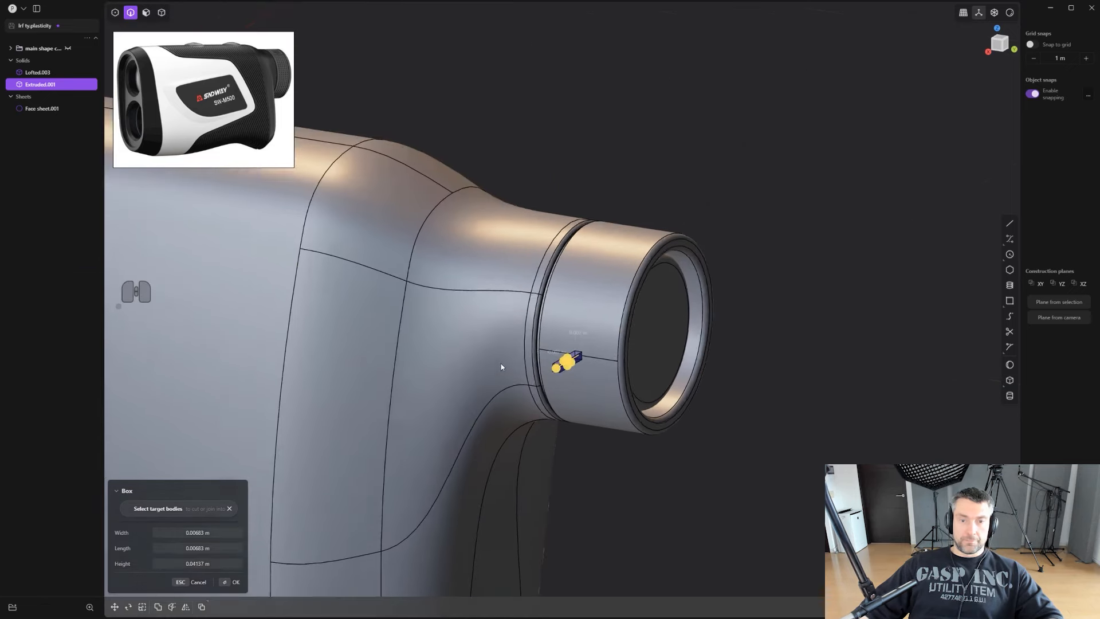
scroll(620, 334, up, 6)
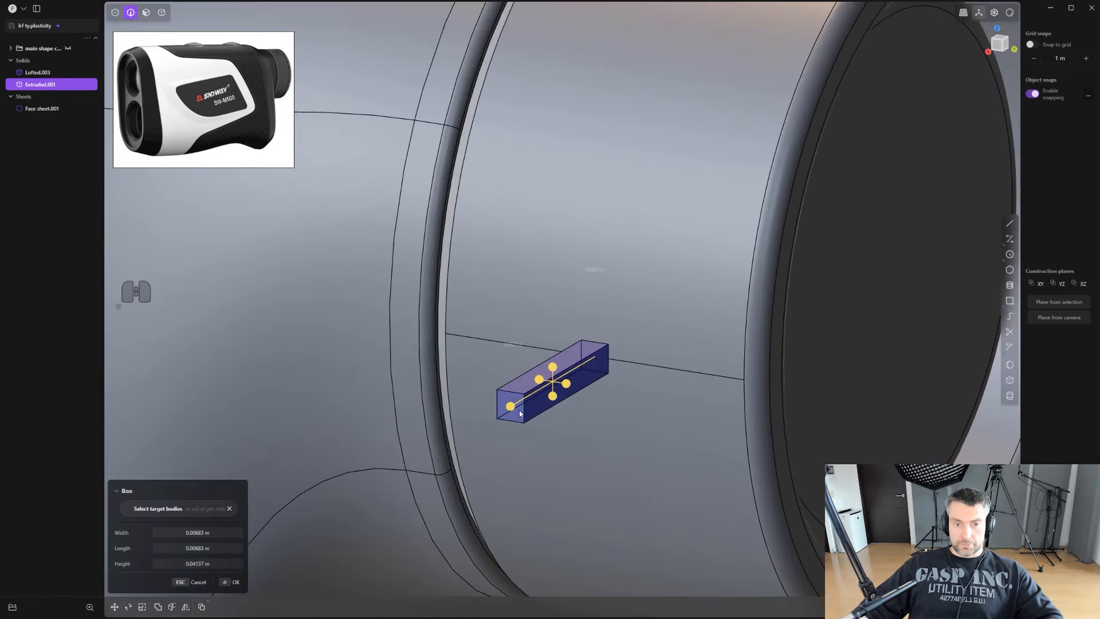
shift+drag(504, 394, 548, 400)
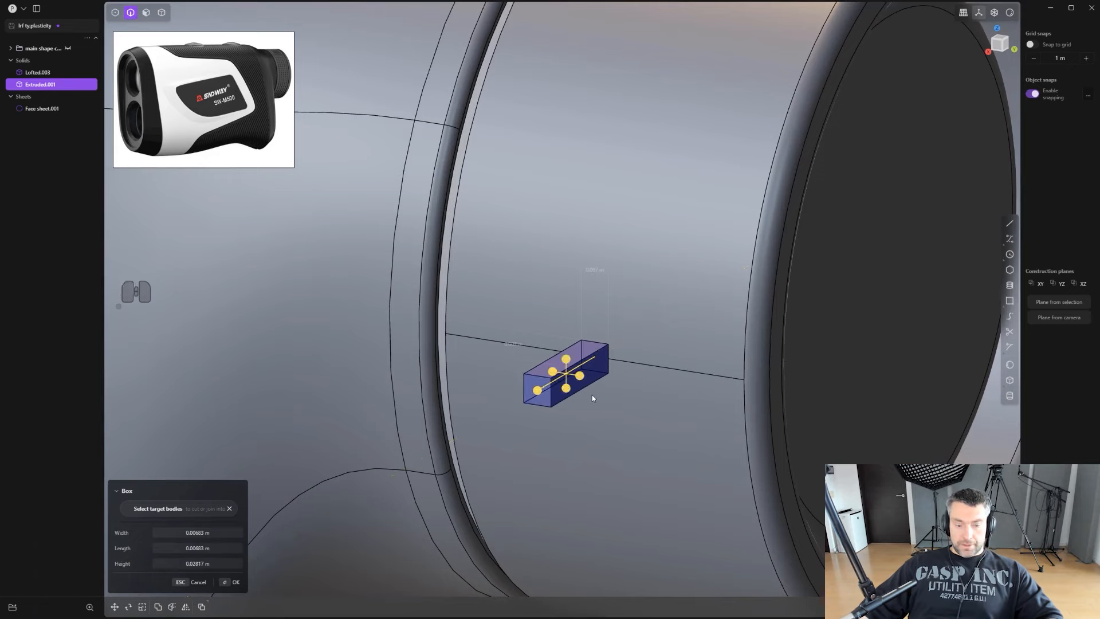
key(b)
Scale the small box down uniformly to roughly a third of its size, viewed from the right side.
middle_drag(603, 394, 653, 366)
scroll(653, 367, up, 1)
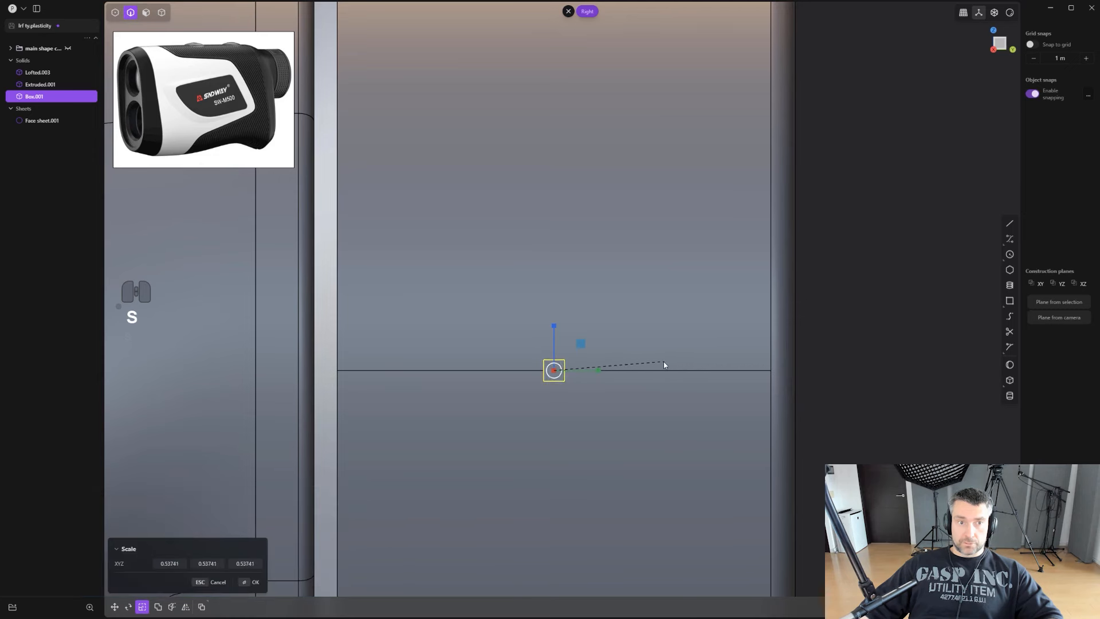
click(628, 365)
Fillet the long edges of the small box with a narrow radius.
middle_drag(619, 366, 585, 363)
ctrl+alt+click(574, 375)
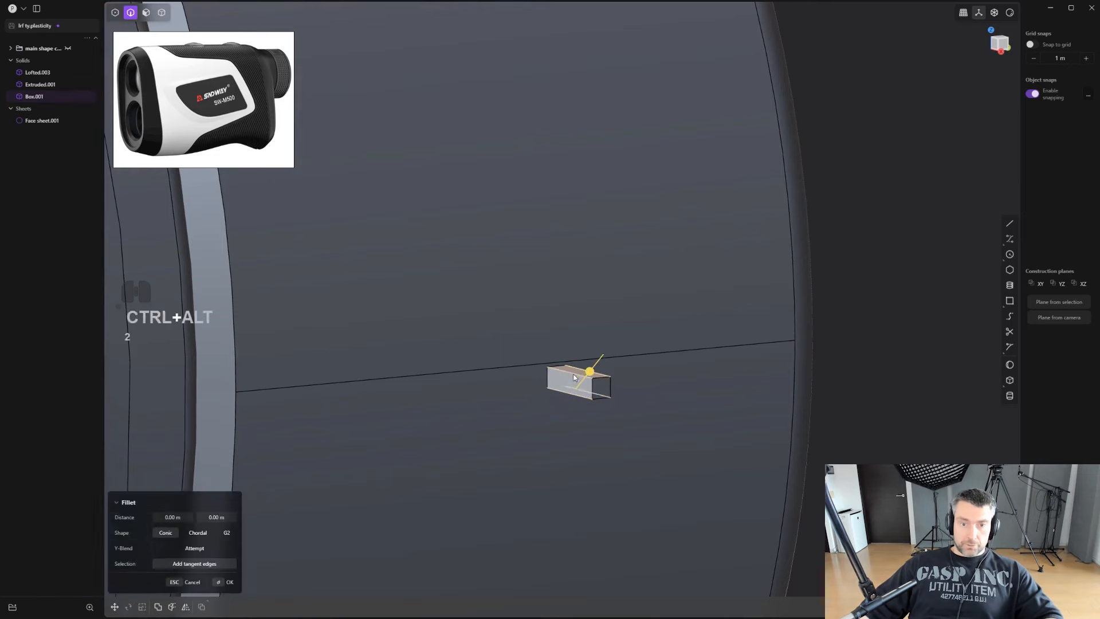
scroll(578, 376, up, 3)
drag(593, 374, 613, 378)
right_click(598, 371)
Fillet the edges around the box's outer end, copying the distance from the existing long-edge fillet.
scroll(611, 379, up, 1)
click(613, 381)
scroll(614, 377, up, 1)
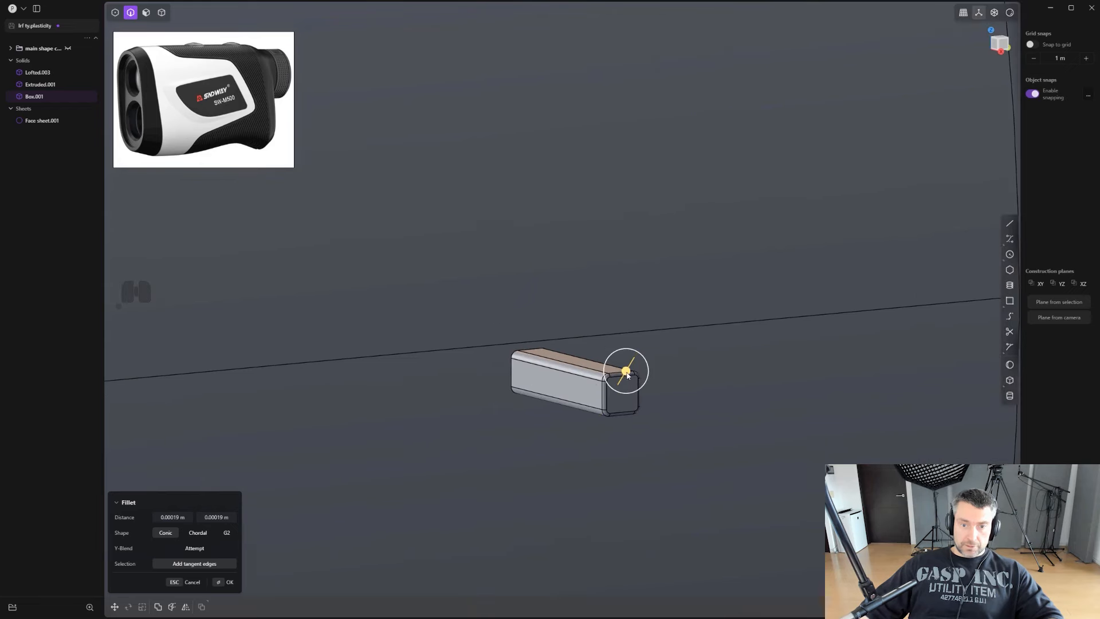
click(587, 373)
right_click(720, 350)
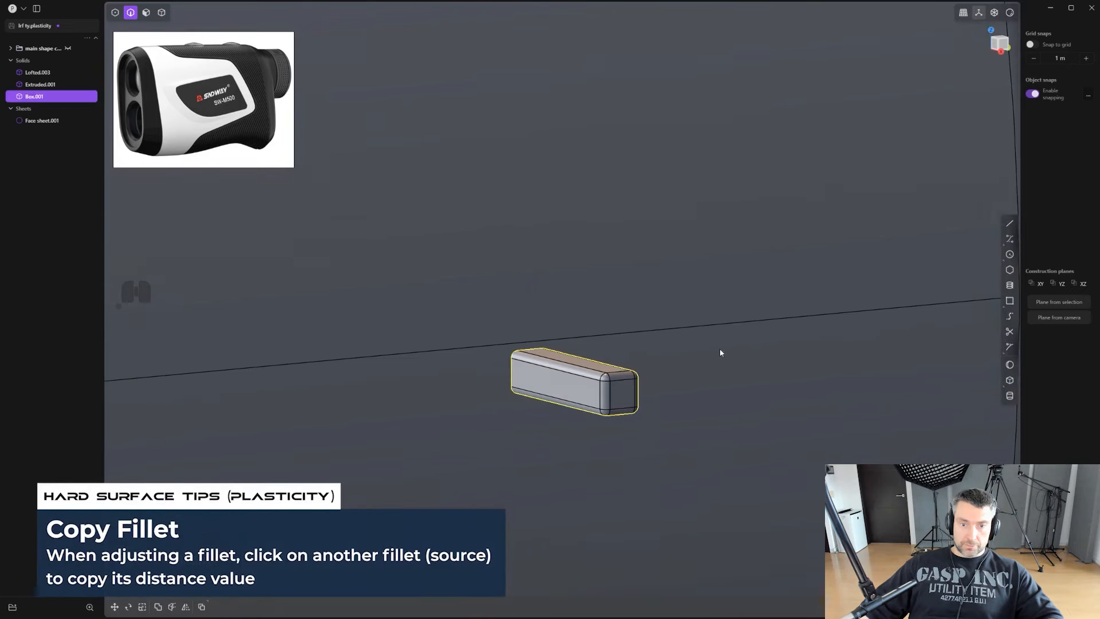
Move the filleted box along the Y axis to just inside the ring's body-side edge.
middle_drag(721, 353, 694, 376)
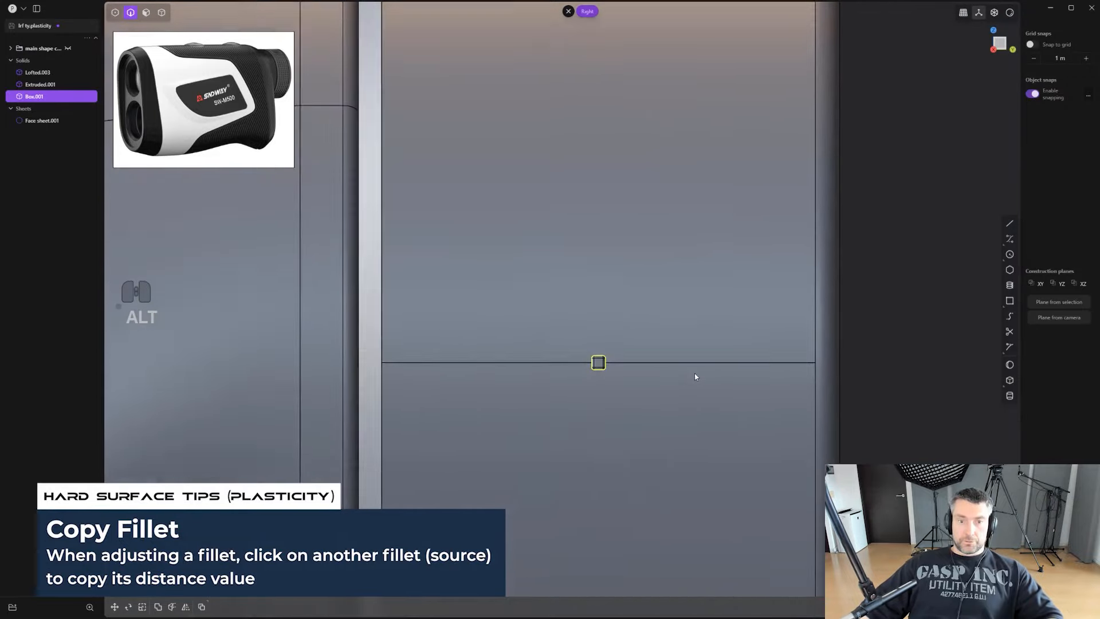
scroll(694, 376, down, 1)
key(g)
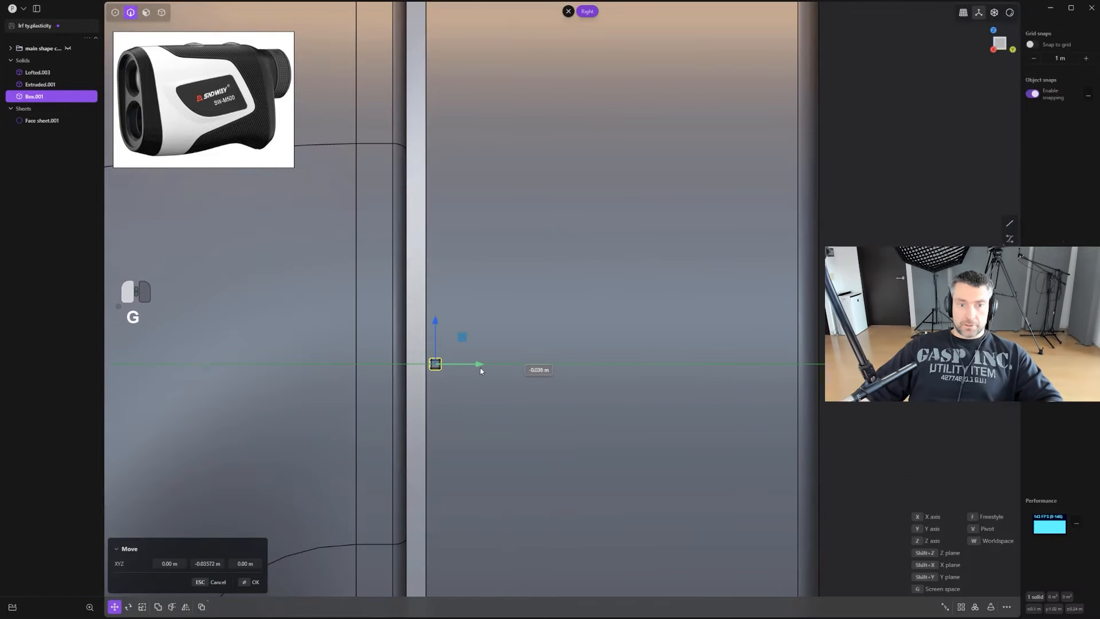
click(494, 370)
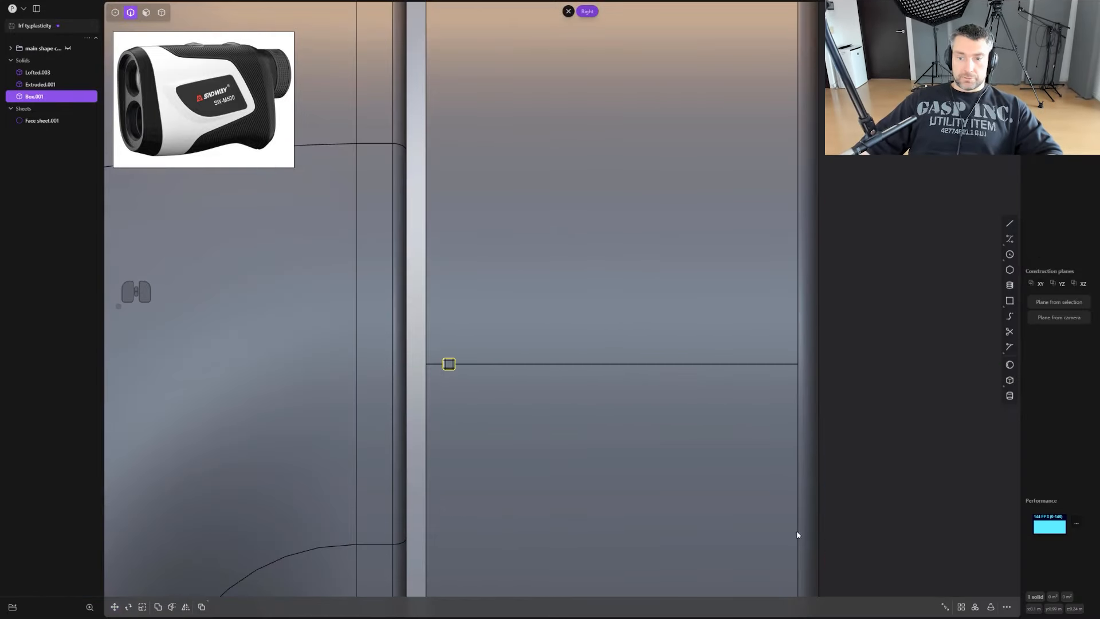
Create a rectangular array of 14 boxes along the ring's lengthwise edge over a distance of 0.06525 m.
click(962, 608)
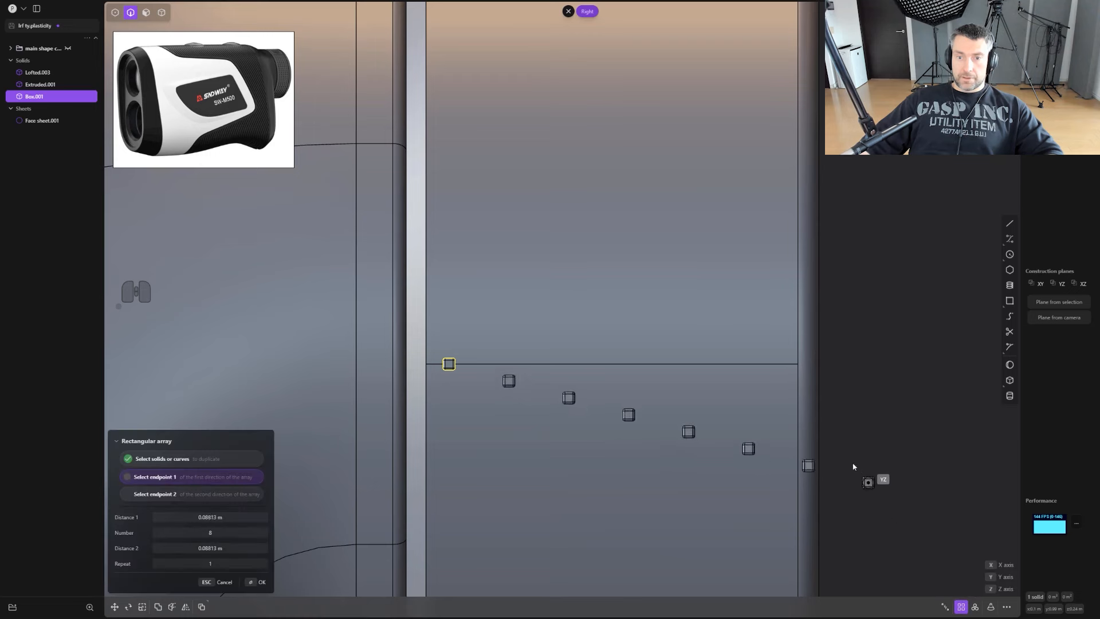
click(773, 363)
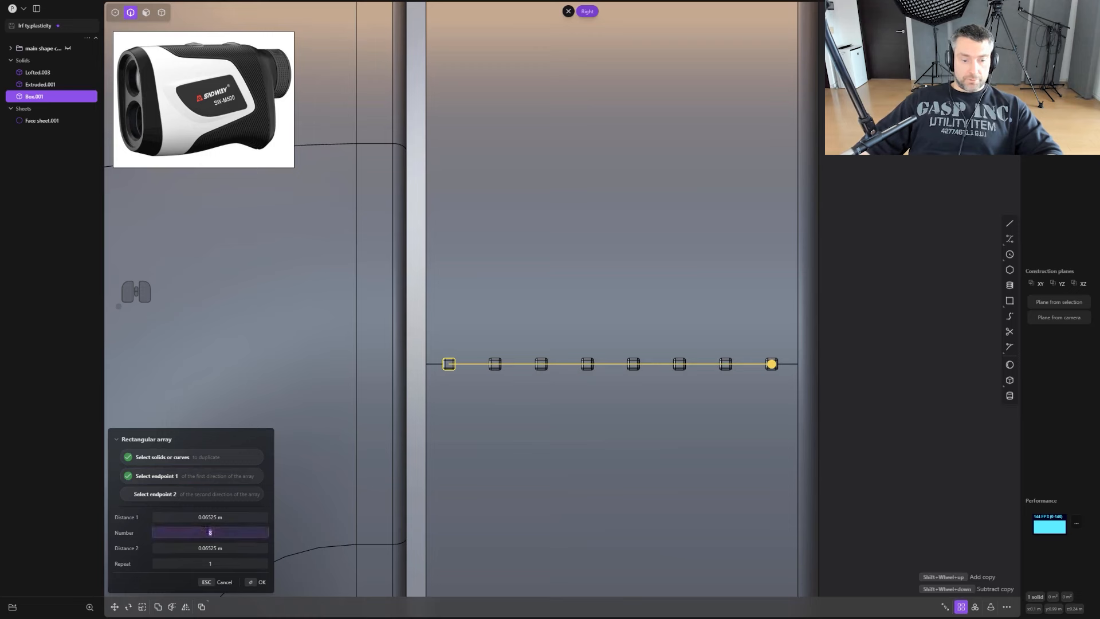
key(Return)
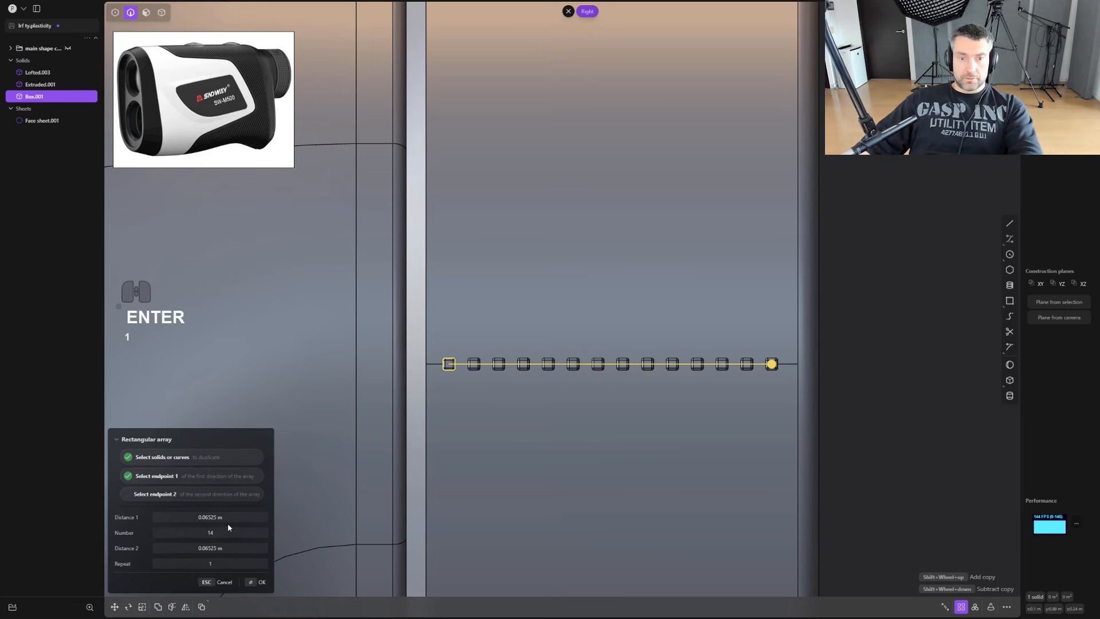
key(Return)
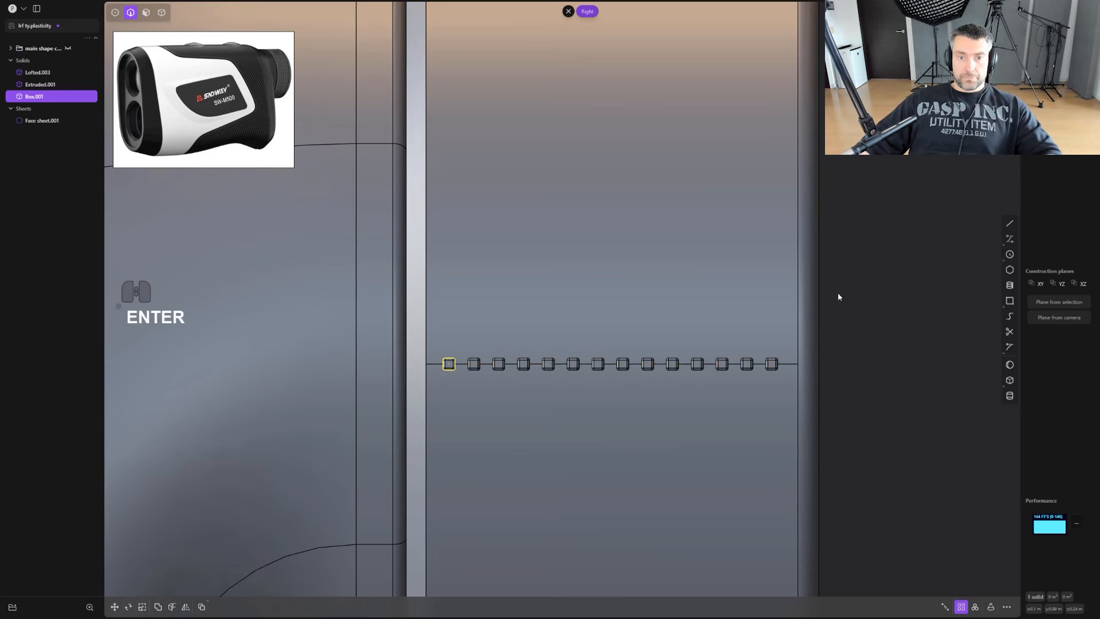
Move all 14 boxes about 0.017 m in the negative X direction to sink them into the ring.
scroll(837, 293, down, 3)
middle_drag(830, 348, 600, 356)
key(g)
drag(523, 281, 570, 276)
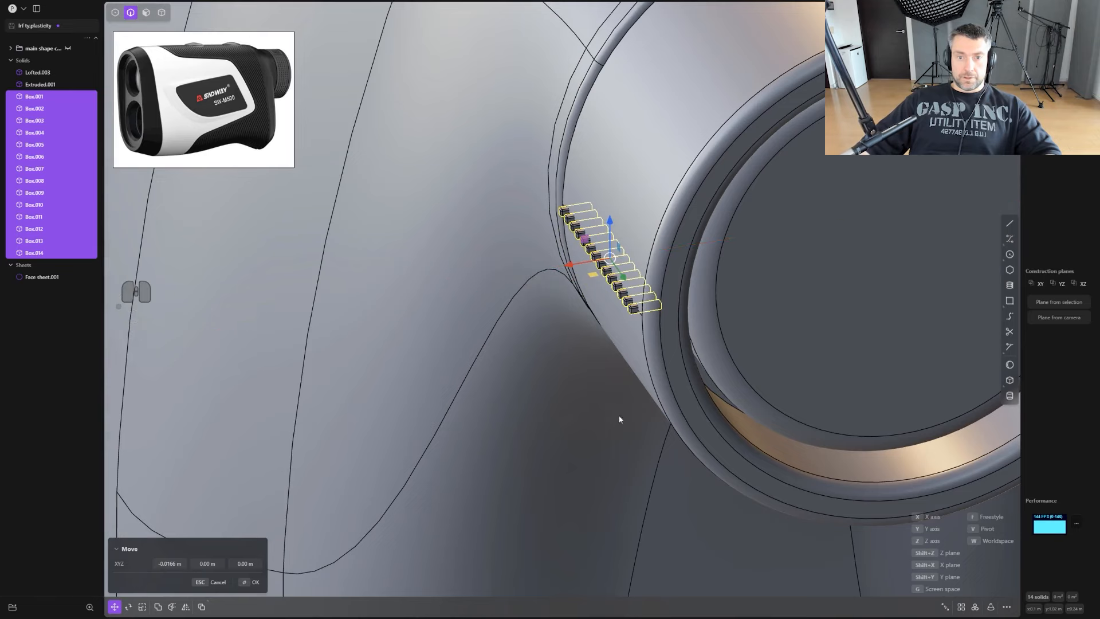
right_click(779, 385)
Create a 360-degree radial array of the row of 14 boxes around the eyepiece's centre point, with the number set to 80.
scroll(859, 488, down, 2)
middle_drag(862, 490, 971, 580)
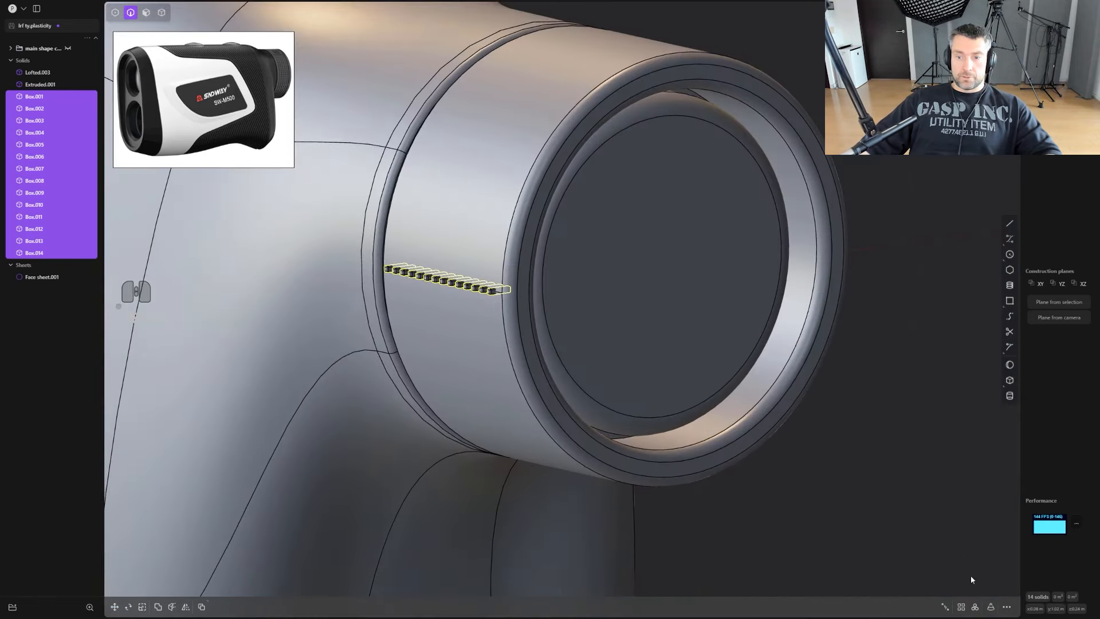
click(975, 607)
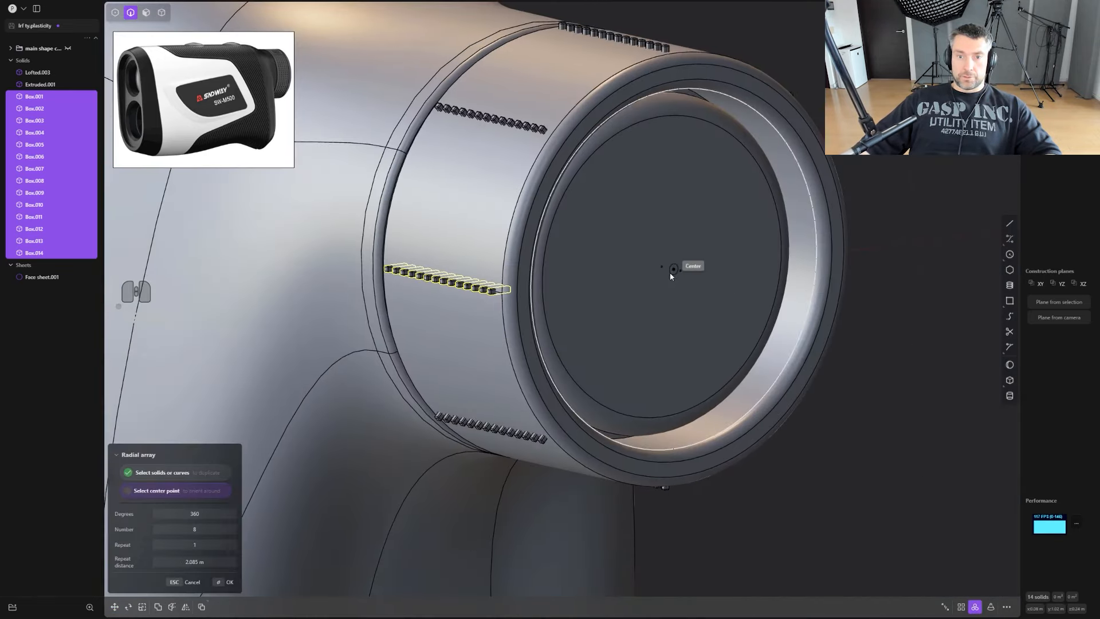
click(671, 271)
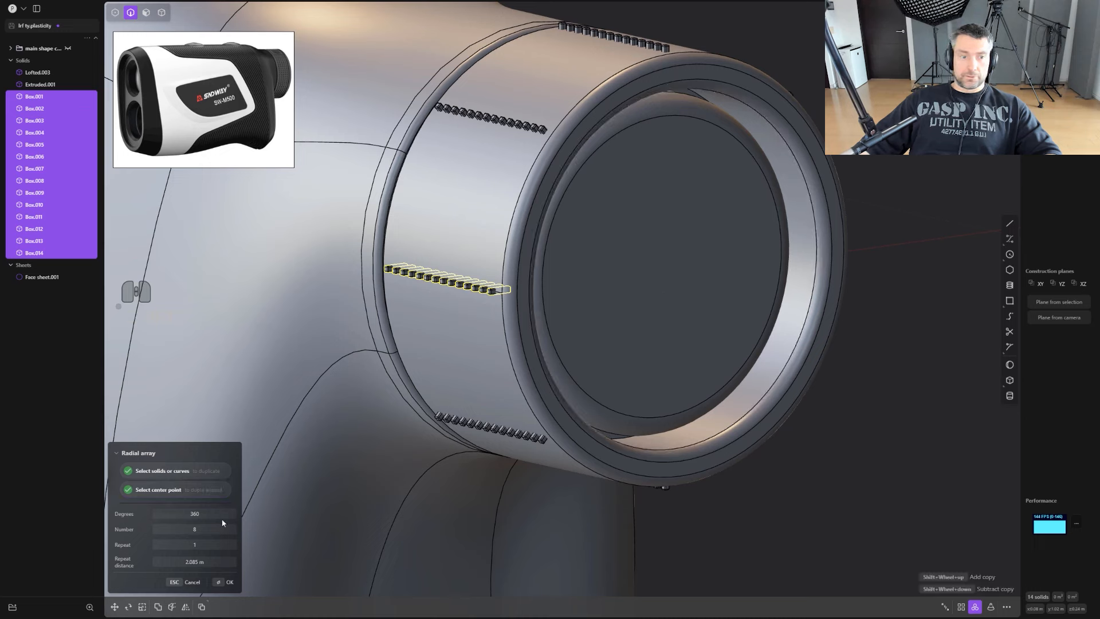
click(207, 529)
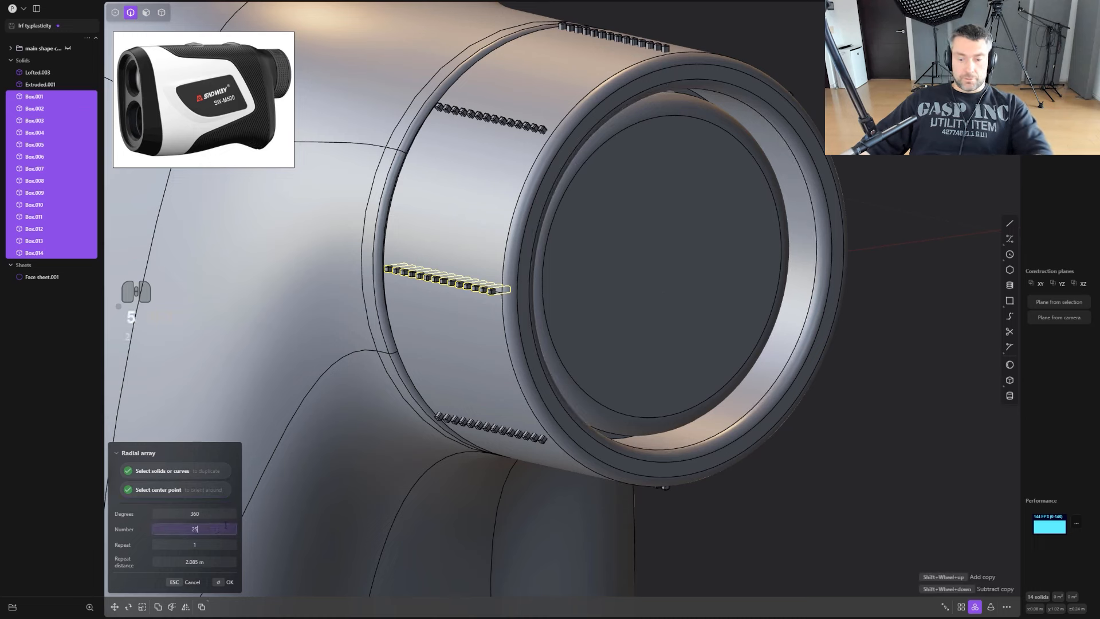
text(70)
key(Return)
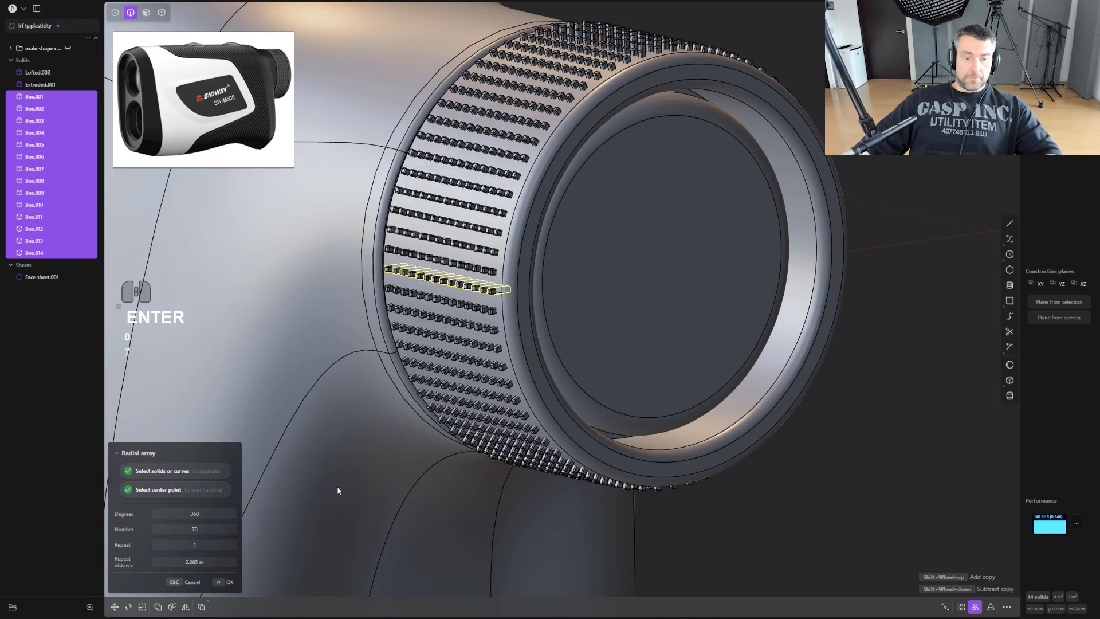
click(221, 525)
text(80)
key(Return)
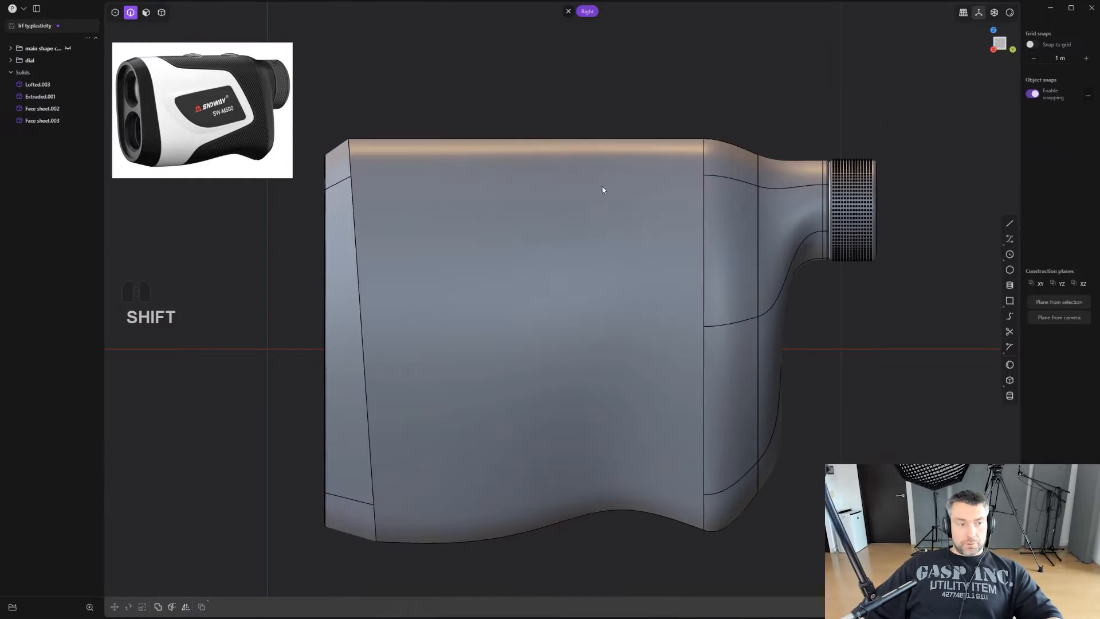
Examine the grip boxes around the eyepiece ring from the right side and the contents of the dial group.
shift+middle_drag(602, 189, 611, 190)
shift+middle_drag(809, 238, 587, 336)
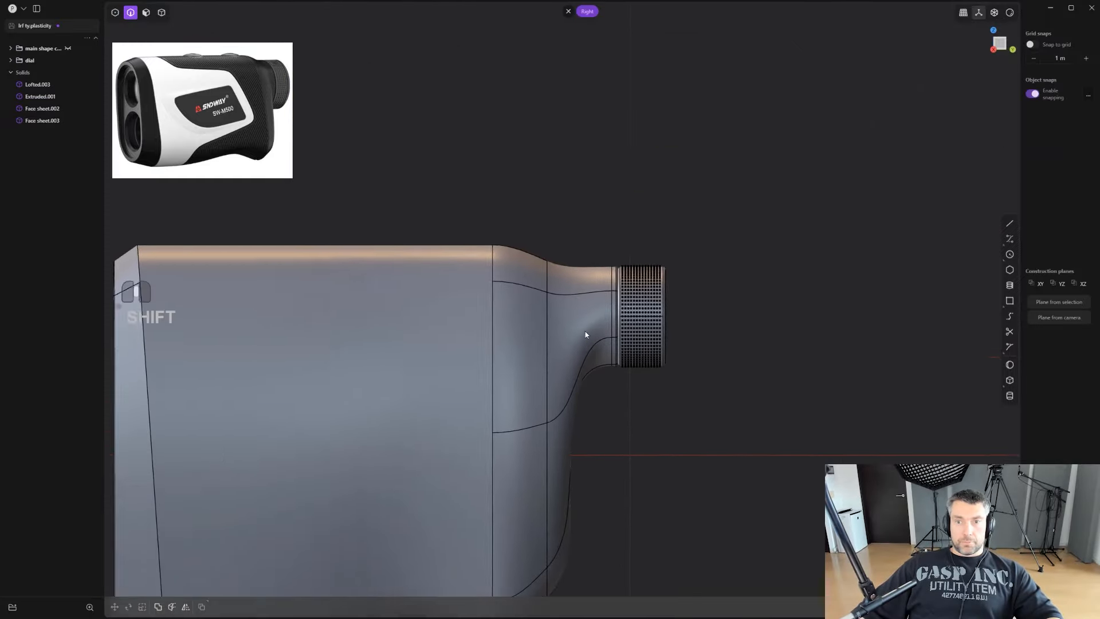
scroll(622, 322, up, 3)
click(657, 299)
key(b)
scroll(657, 298, up, 3)
key(Escape)
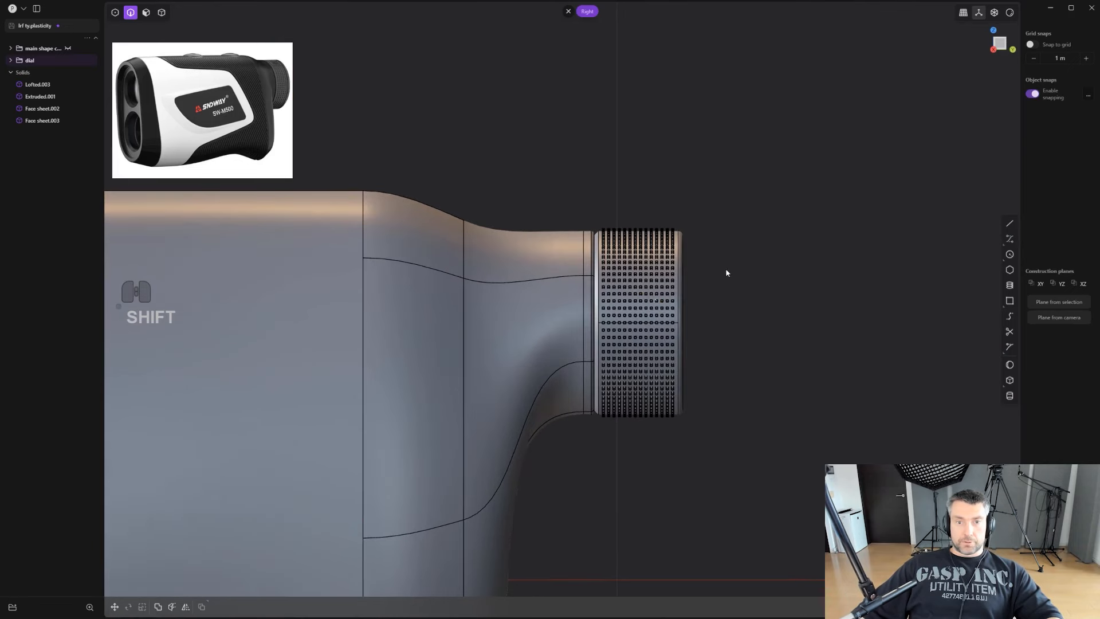
scroll(706, 266, up, 3)
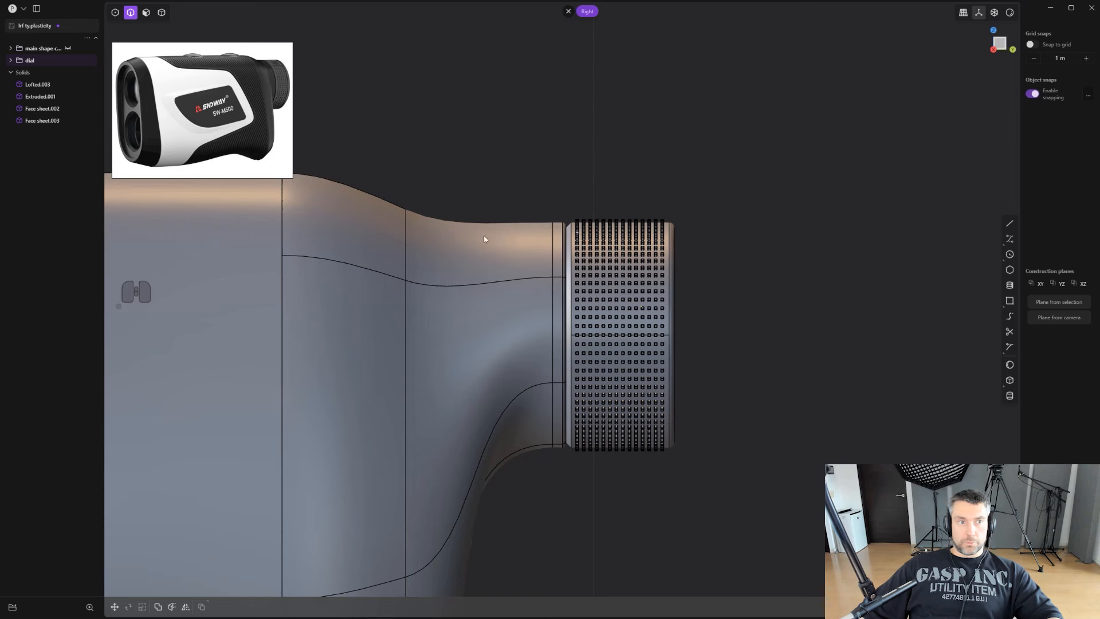
click(11, 60)
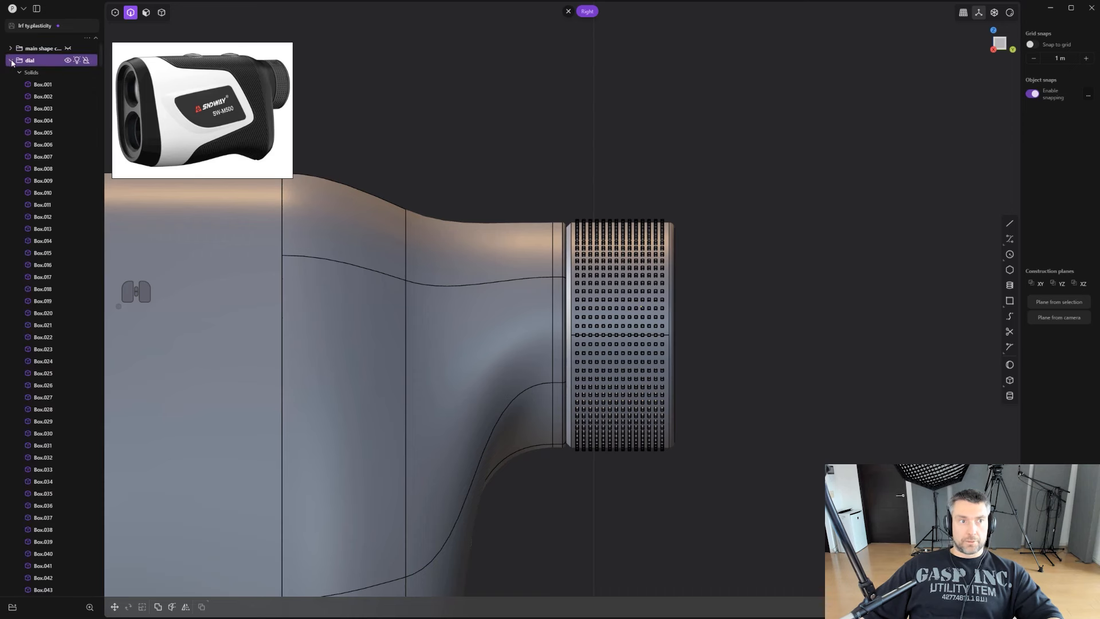
click(11, 60)
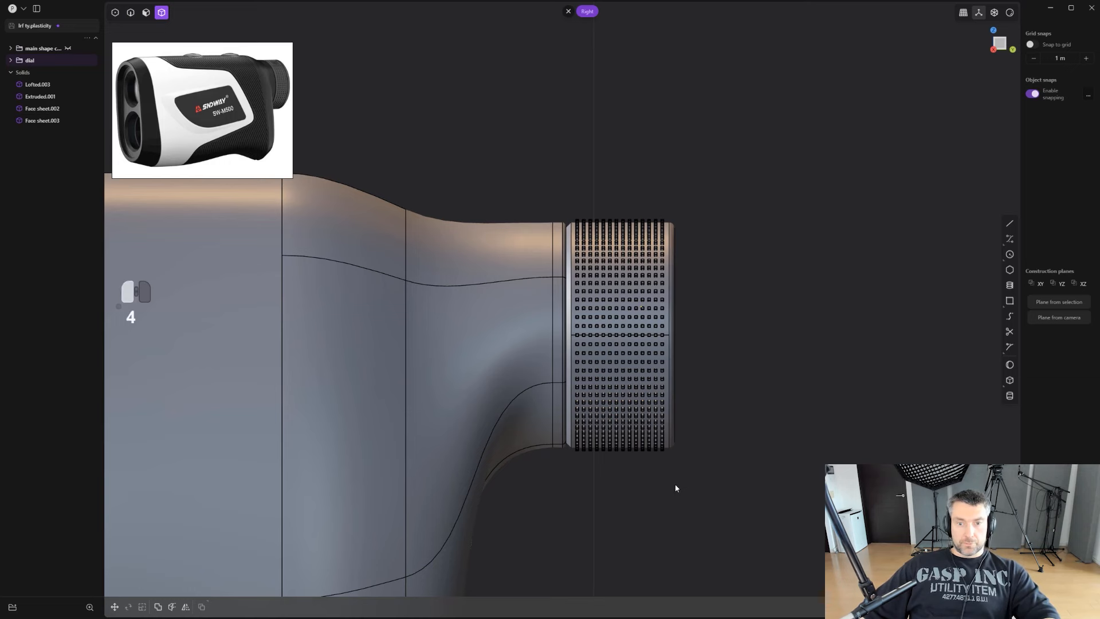
Group the eyepiece ring together with all of its grip boxes, and undo that grouping.
drag(675, 484, 568, 205)
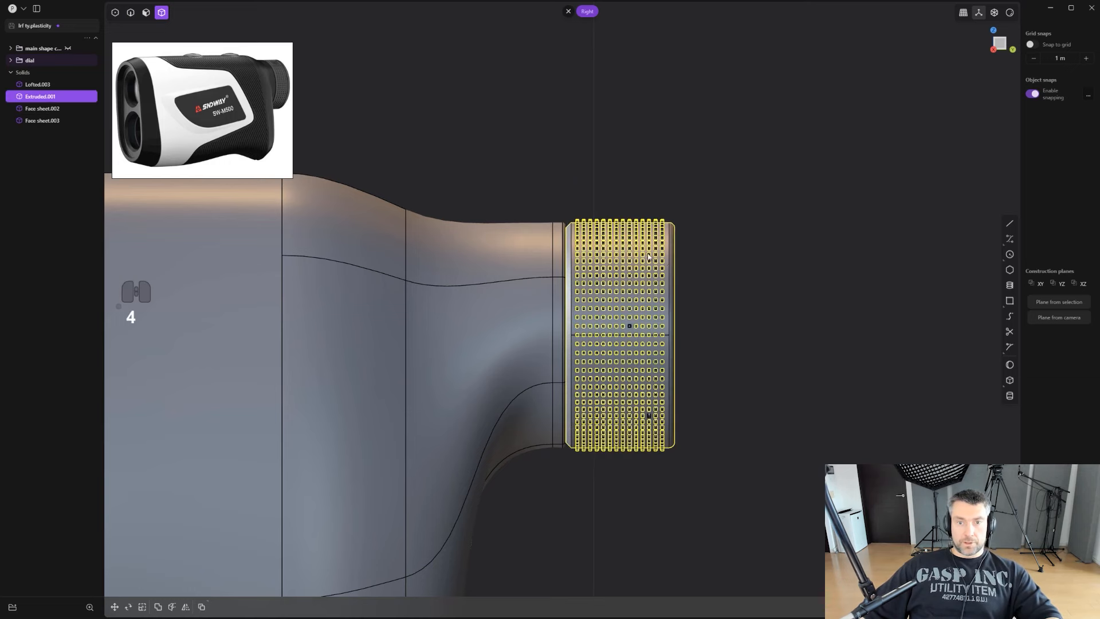
ctrl+click(673, 271)
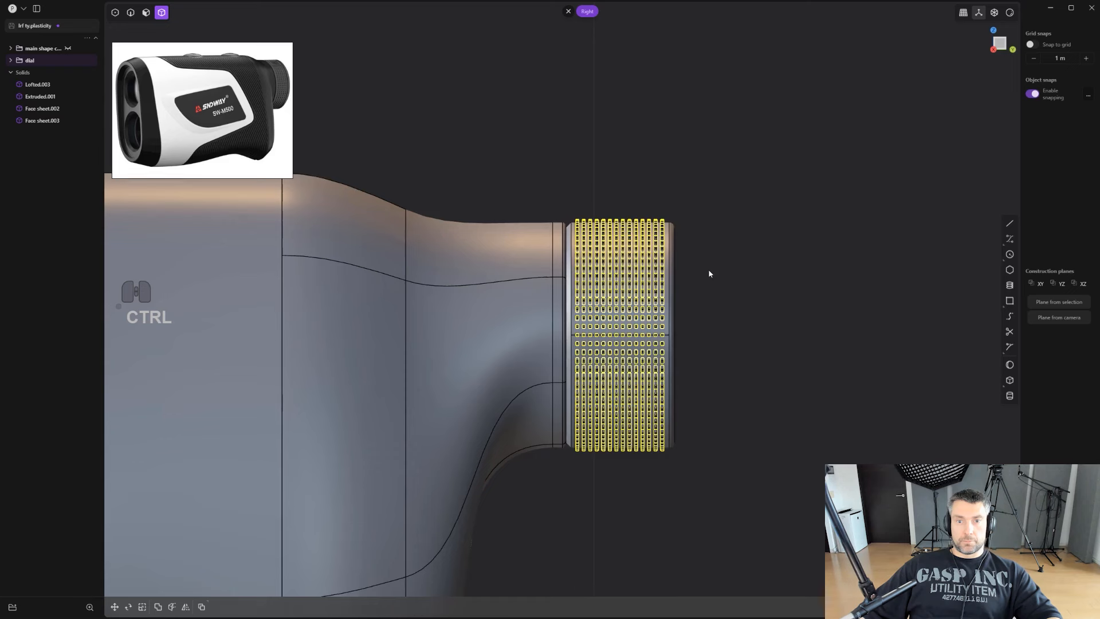
scroll(669, 225, up, 5)
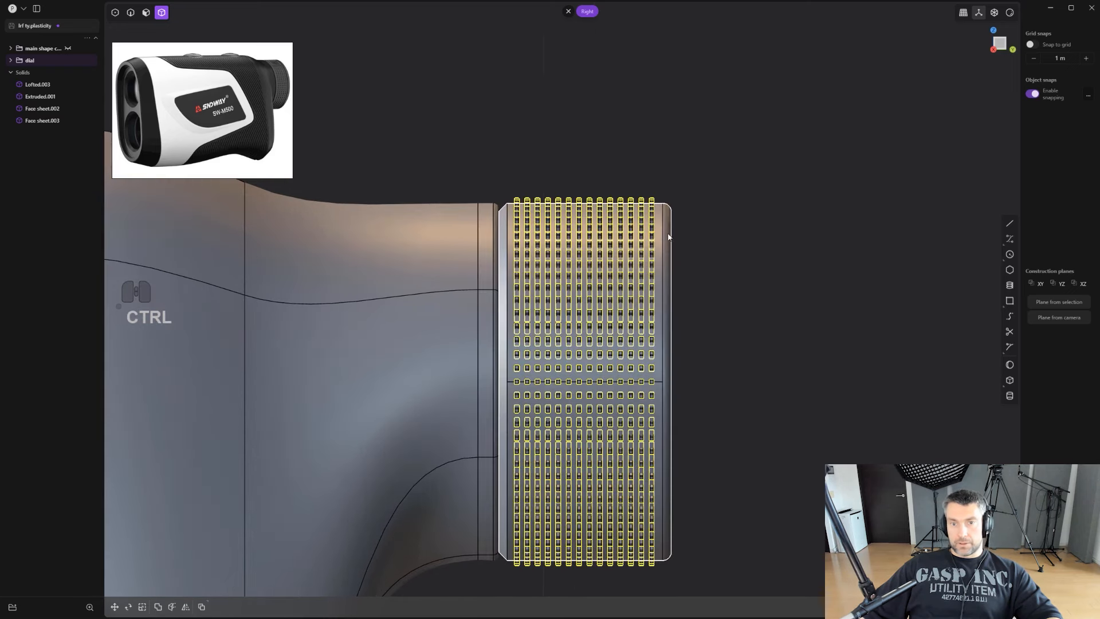
scroll(763, 276, down, 3)
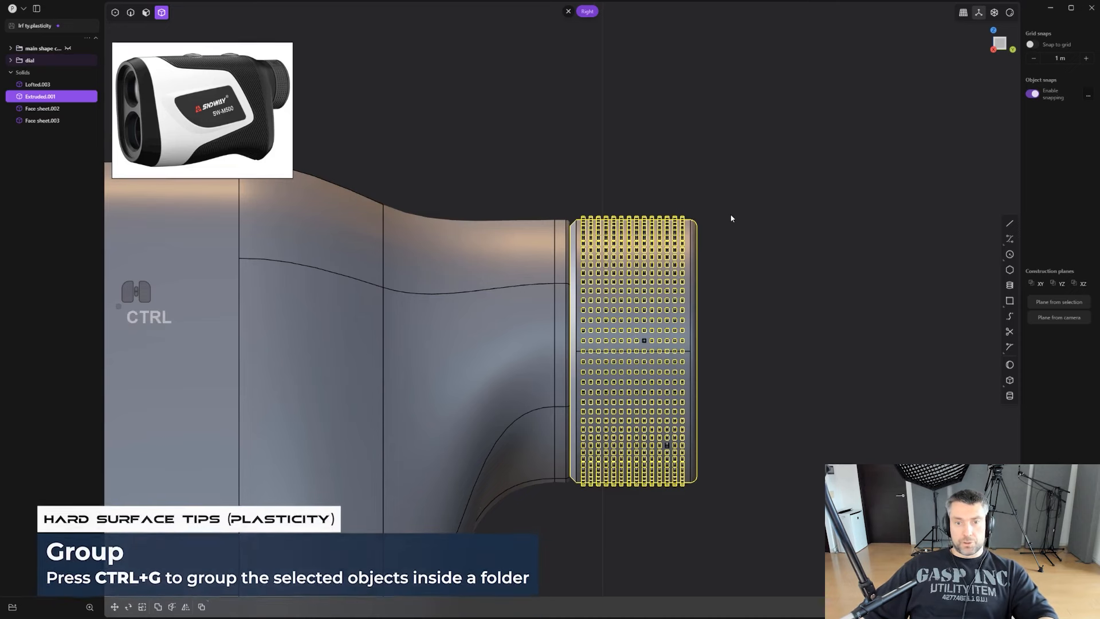
key(ctrl+g)
key(ctrl+z)
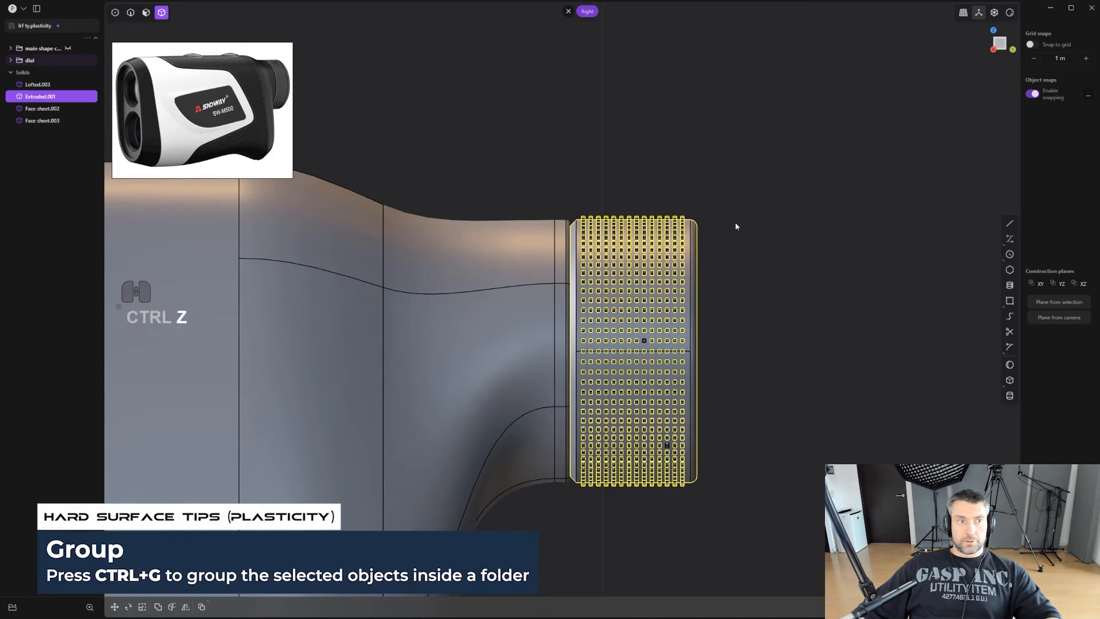
Check the dial group's contents and leave only the eyepiece ring solid selected, without its grip boxes.
click(19, 60)
click(11, 61)
click(11, 61)
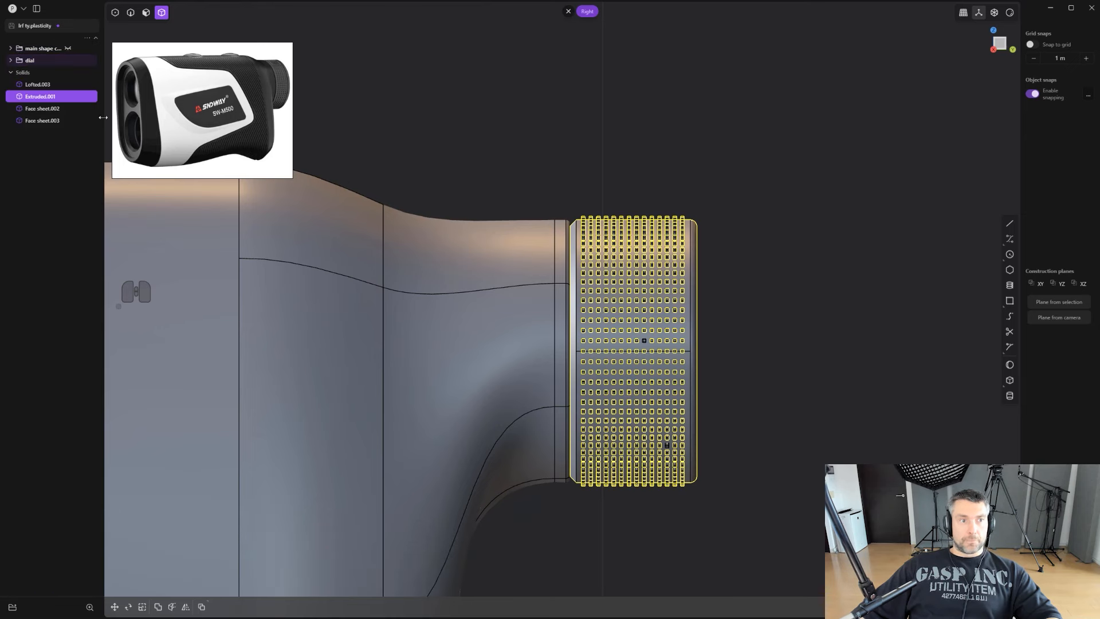
click(752, 243)
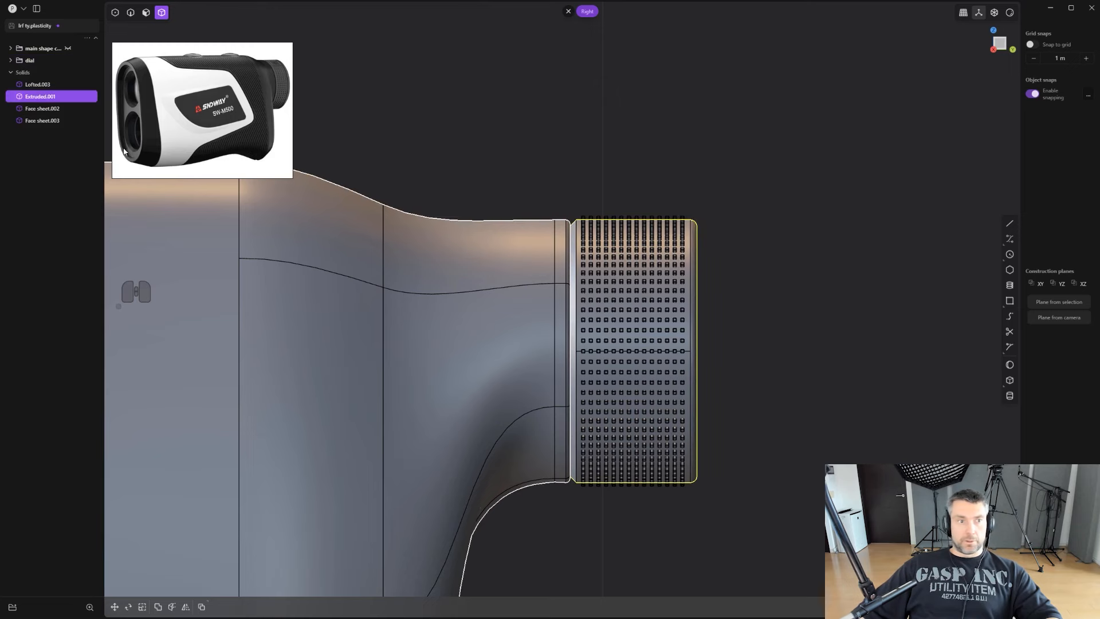
drag(56, 74, 53, 61)
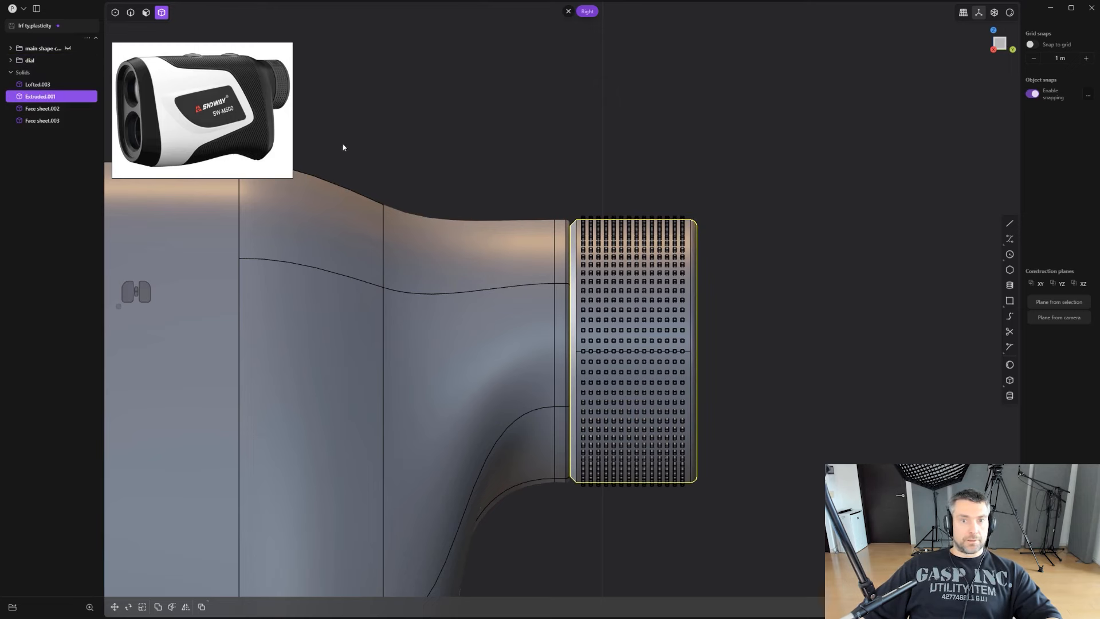
scroll(675, 216, down, 1)
shift+middle_drag(675, 216, 813, 222)
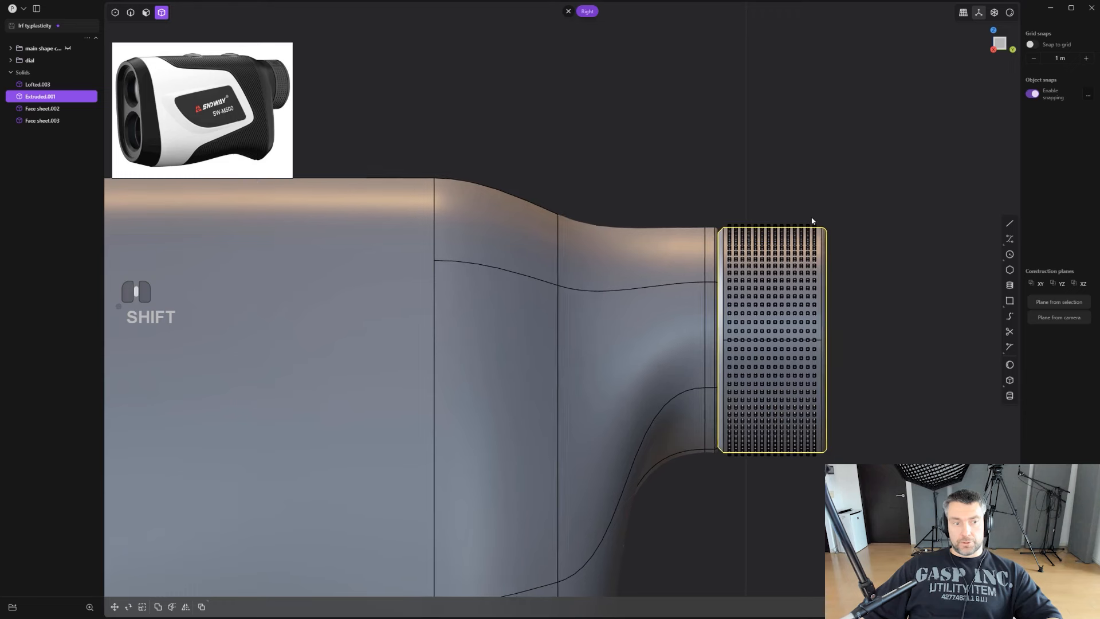
scroll(825, 248, down, 1)
scroll(831, 276, down, 3)
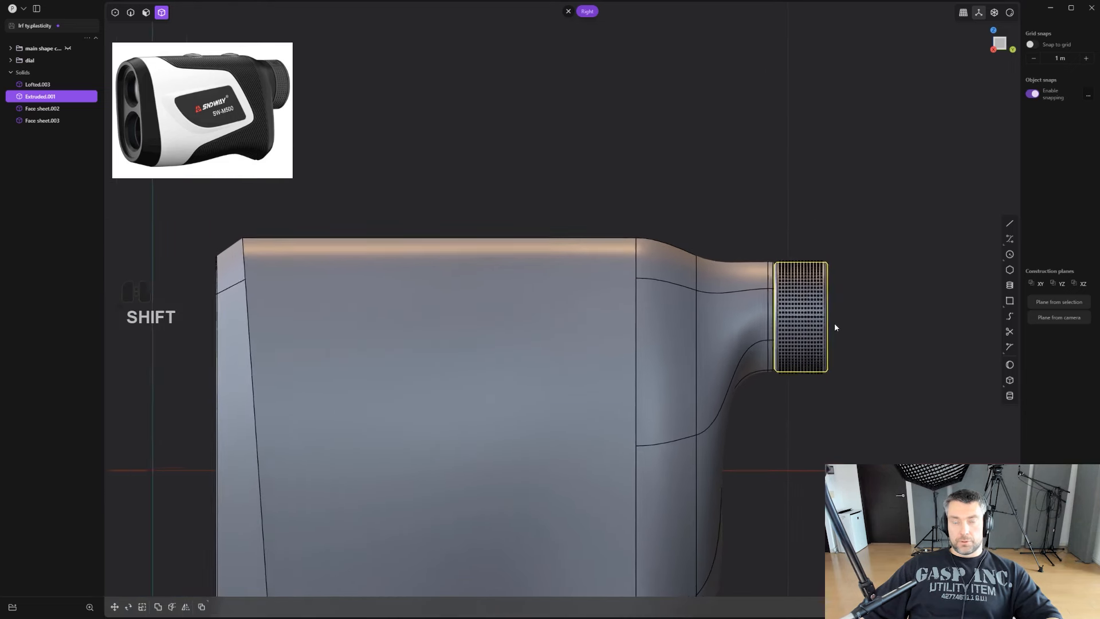
shift+middle_drag(825, 324, 833, 270)
scroll(834, 270, down, 1)
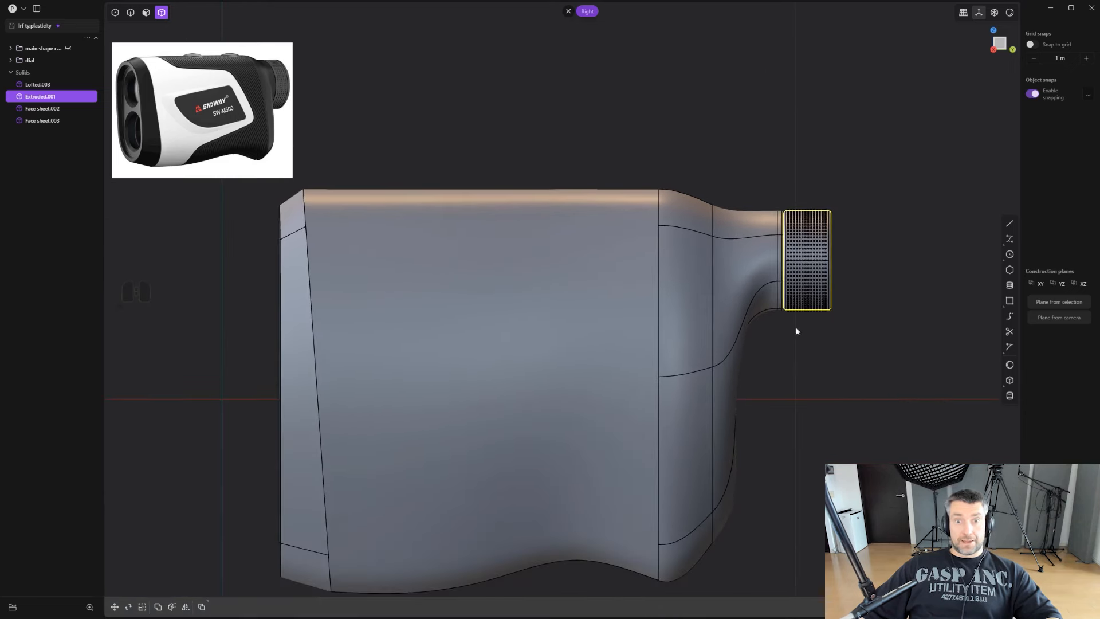
shift+middle_drag(795, 331, 829, 288)
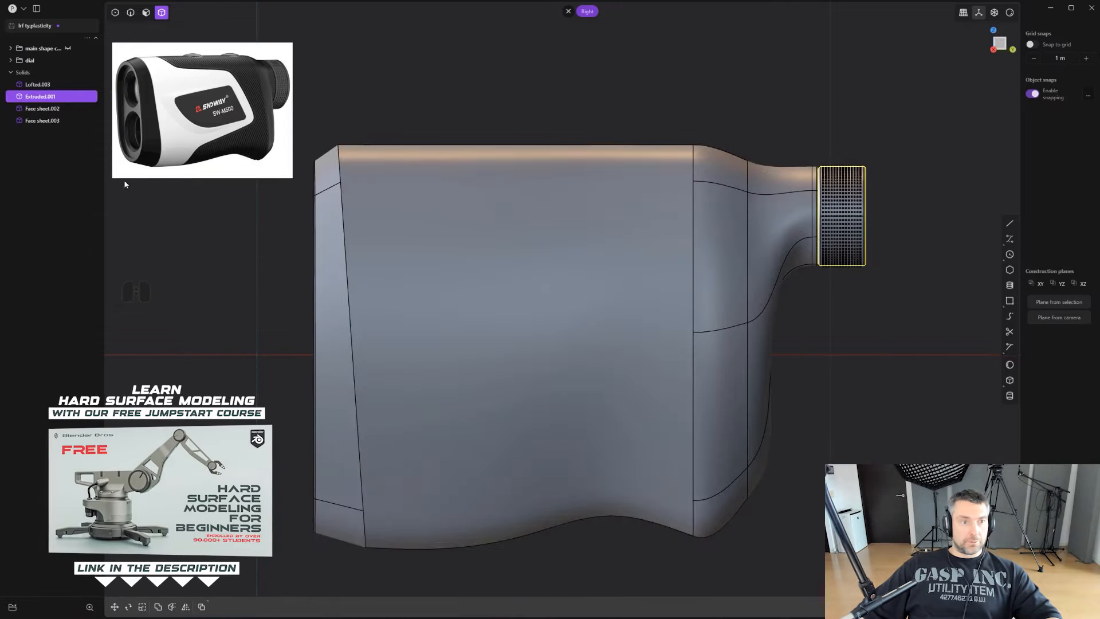
Check the enabled state, host and port of the server/bridge settings in the preferences, and close them.
click(24, 9)
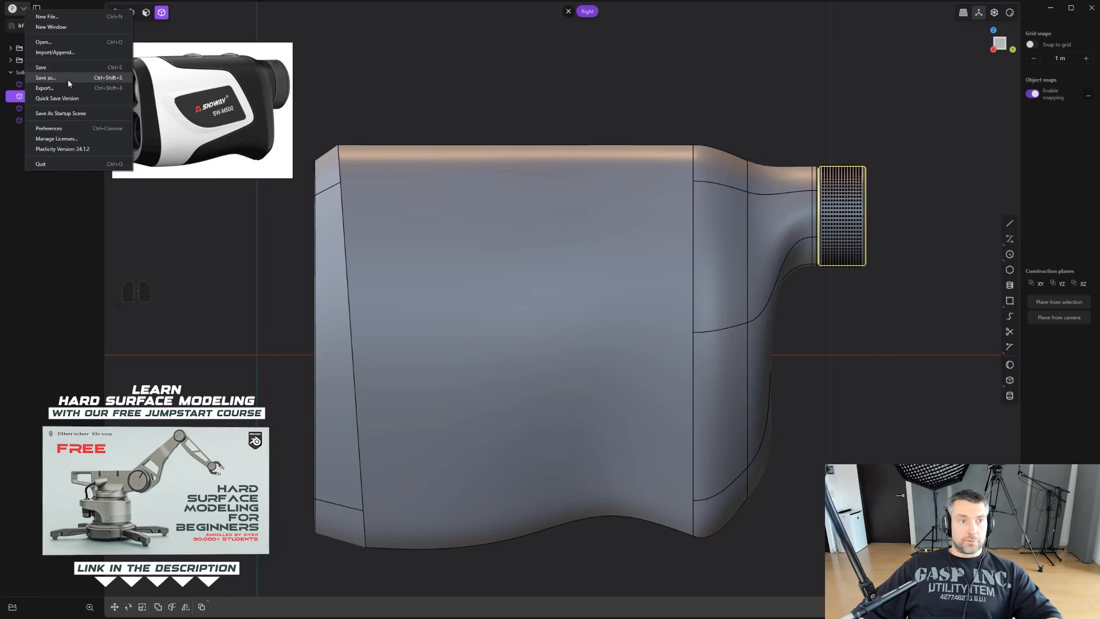
click(74, 127)
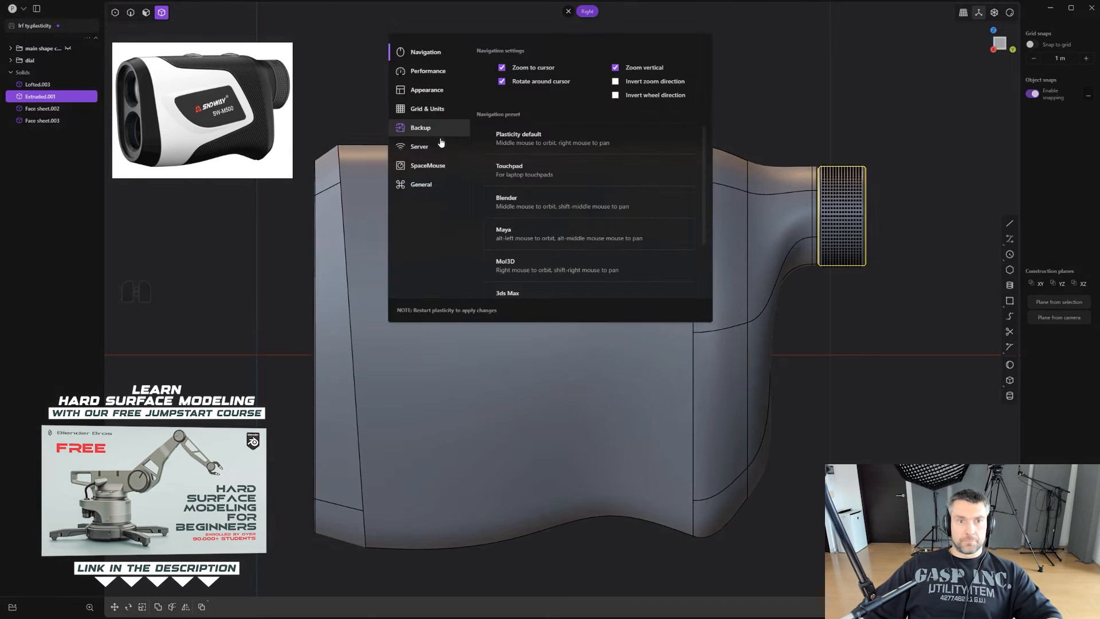
click(442, 146)
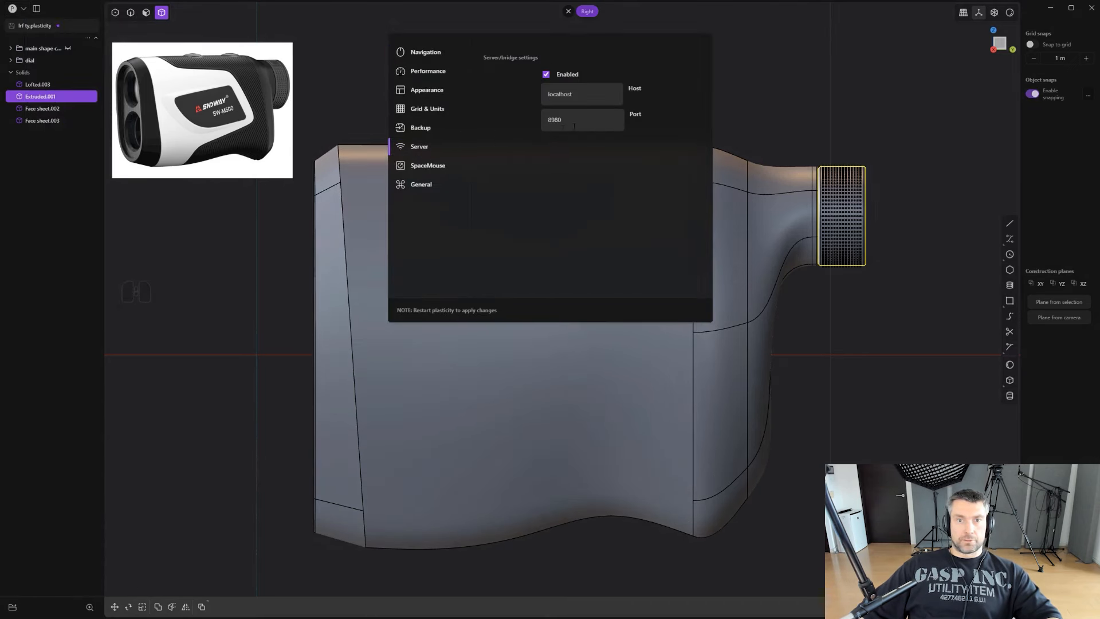
click(743, 154)
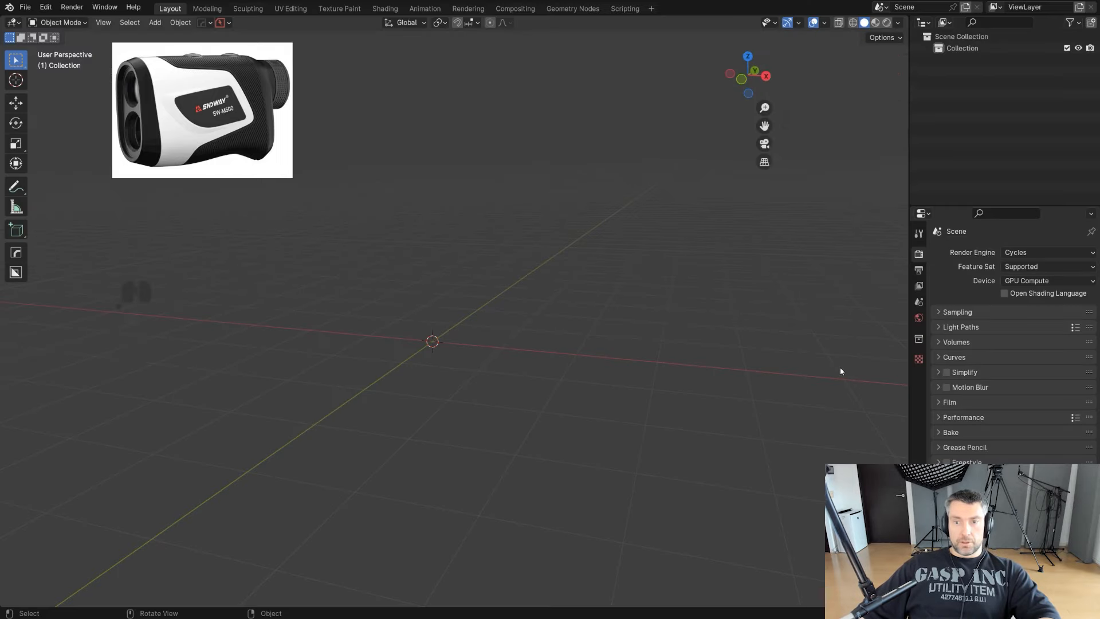
Switch to Blender, connect the Plasticity add-on to localhost:8980, and load the rangefinder model with live link enabled.
key(n)
click(904, 439)
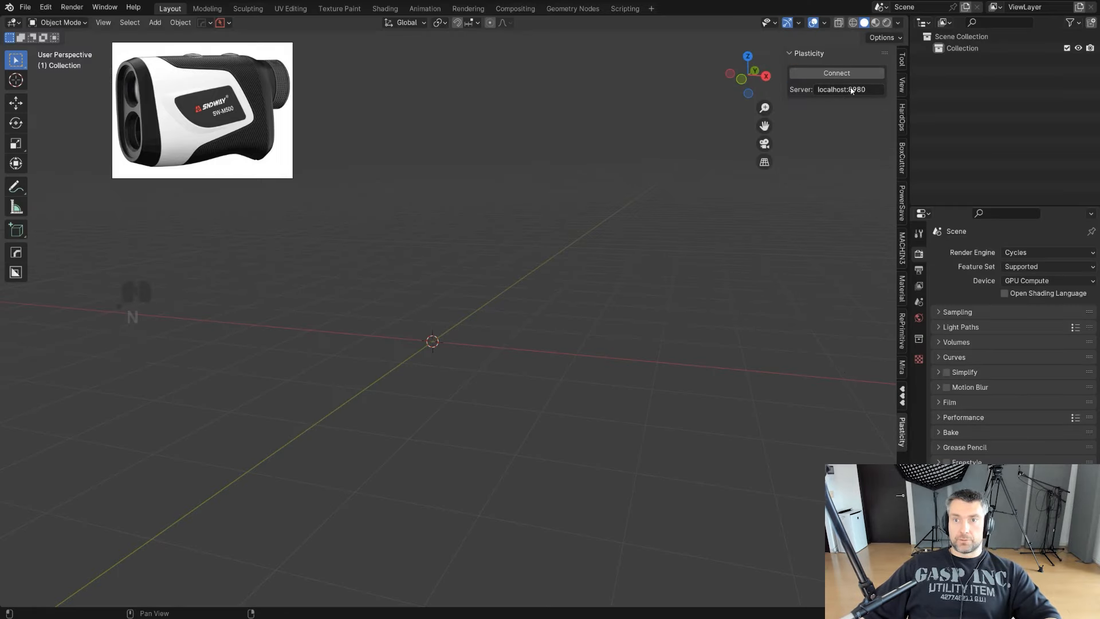
click(827, 71)
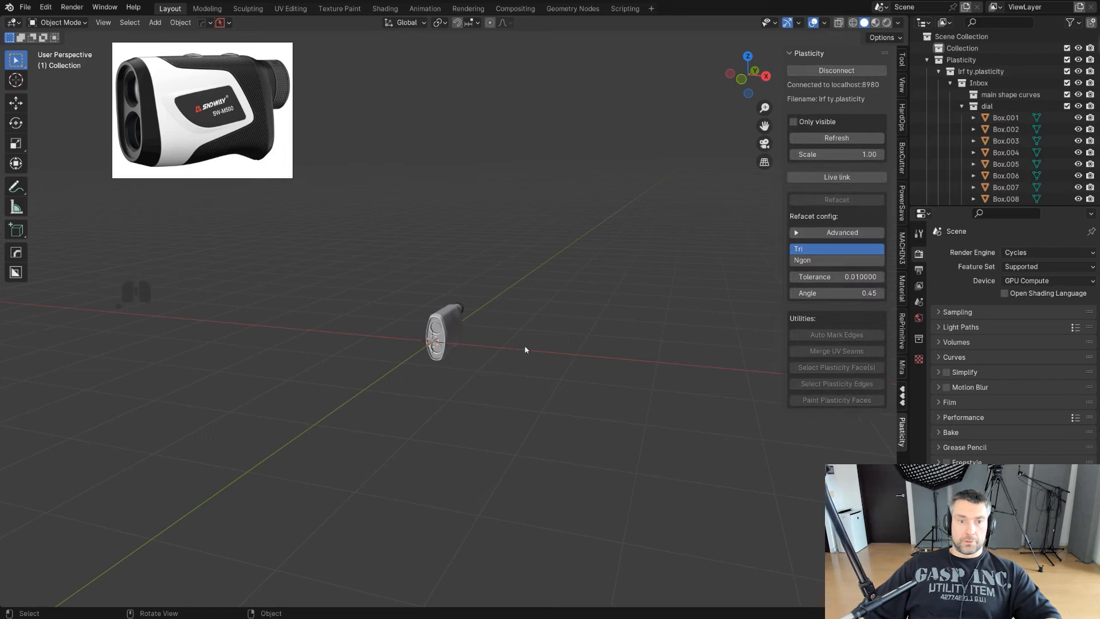
Examine the imported rangefinder model in Blender from several angles and in the right orthographic view.
middle_drag(525, 349, 479, 344)
scroll(559, 332, up, 7)
shift+middle_drag(573, 322, 469, 331)
middle_drag(561, 351, 413, 342)
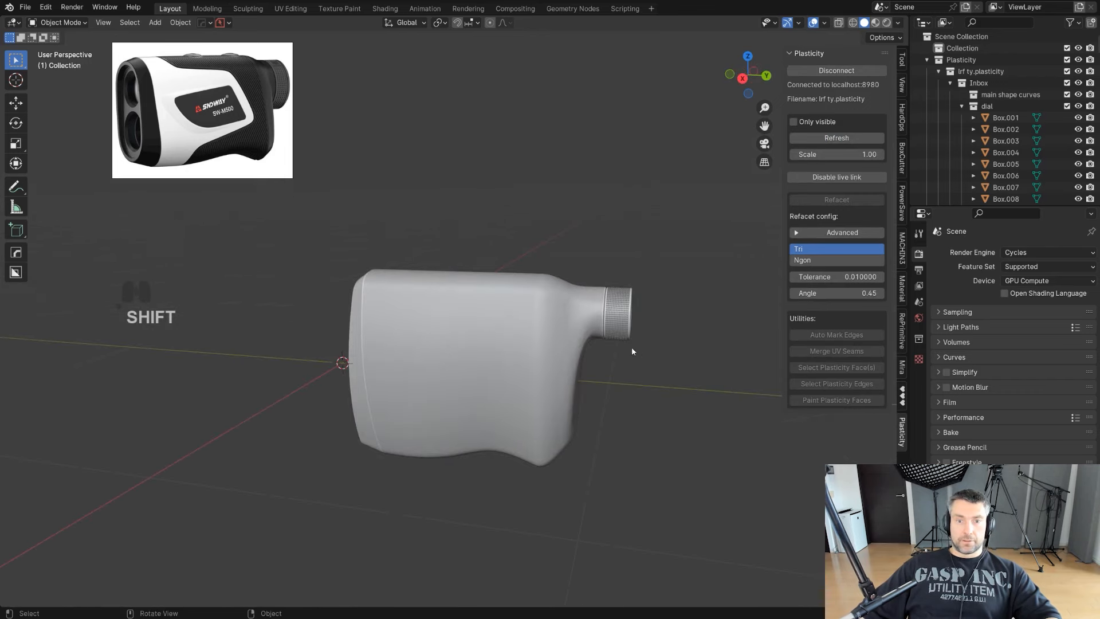
mouse_move(633, 351)
alt+middle_down()
mouse_move(628, 342)
mouse_move(651, 338)
alt+middle_up()
key(KP_5)
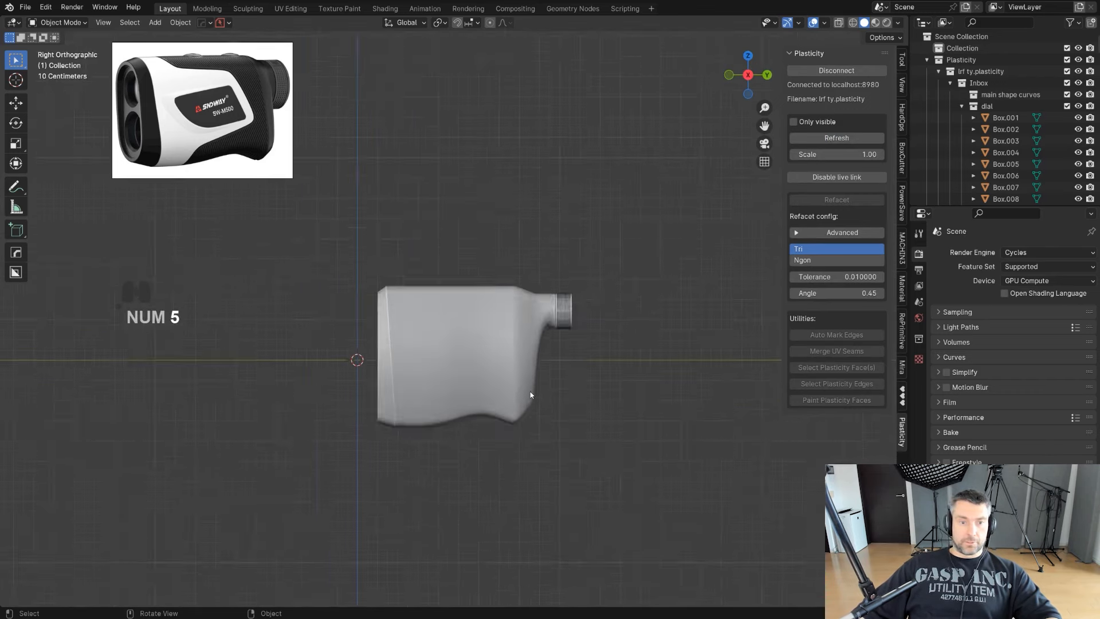
scroll(530, 394, up, 2)
Switch to Plasticity, move the eyepiece ring along the Y axis clear of the body and grip boxes, and return to Blender.
key(alt+Tab)
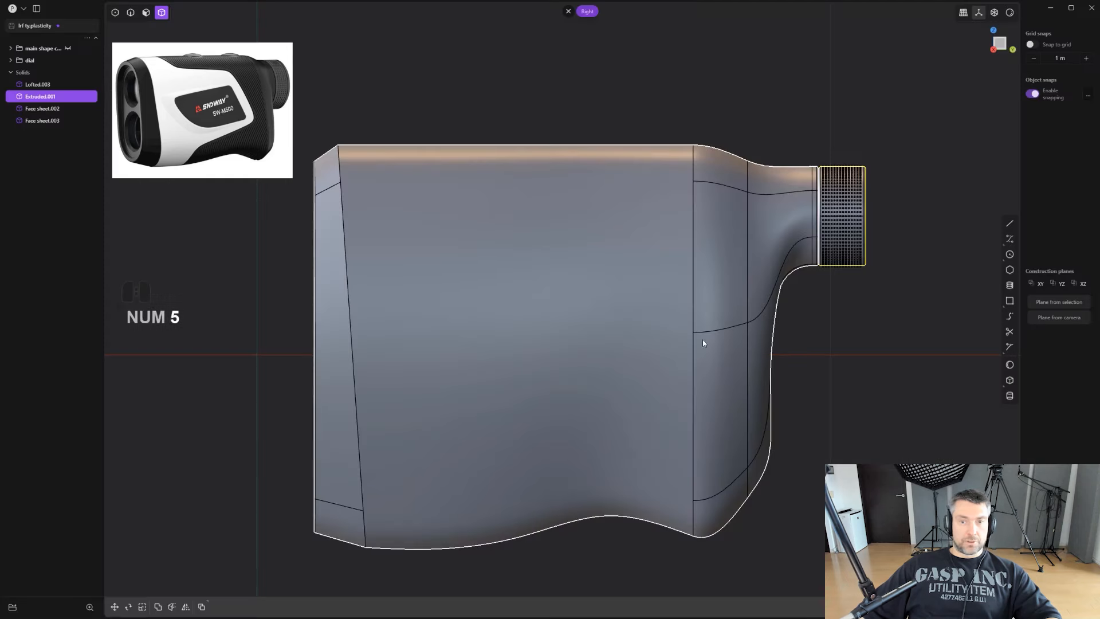
scroll(868, 245, down, 1)
key(g)
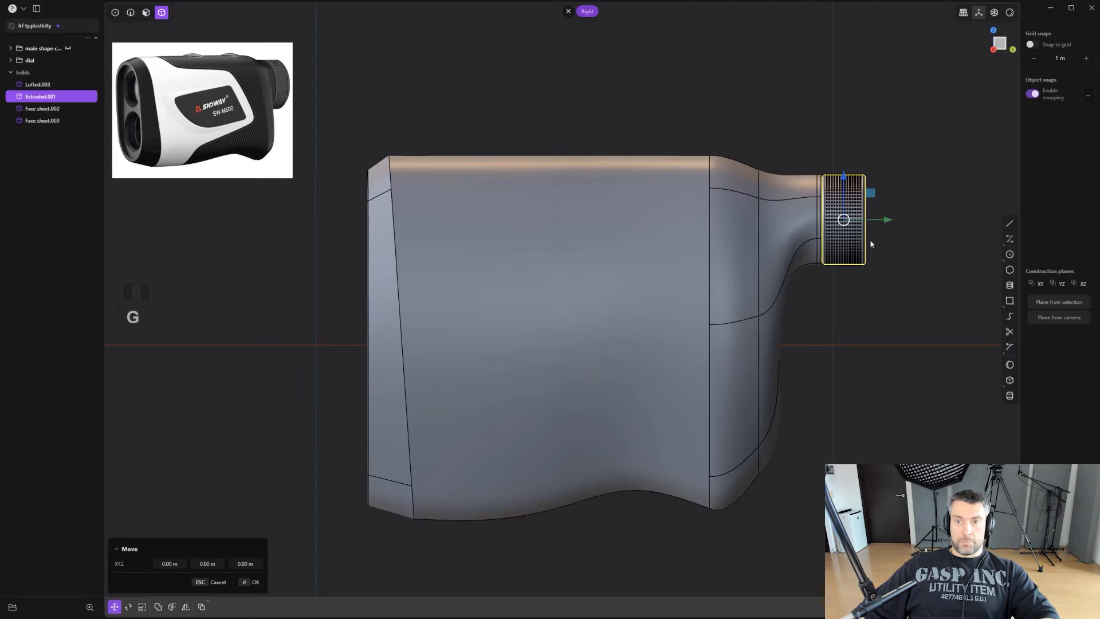
click(915, 301)
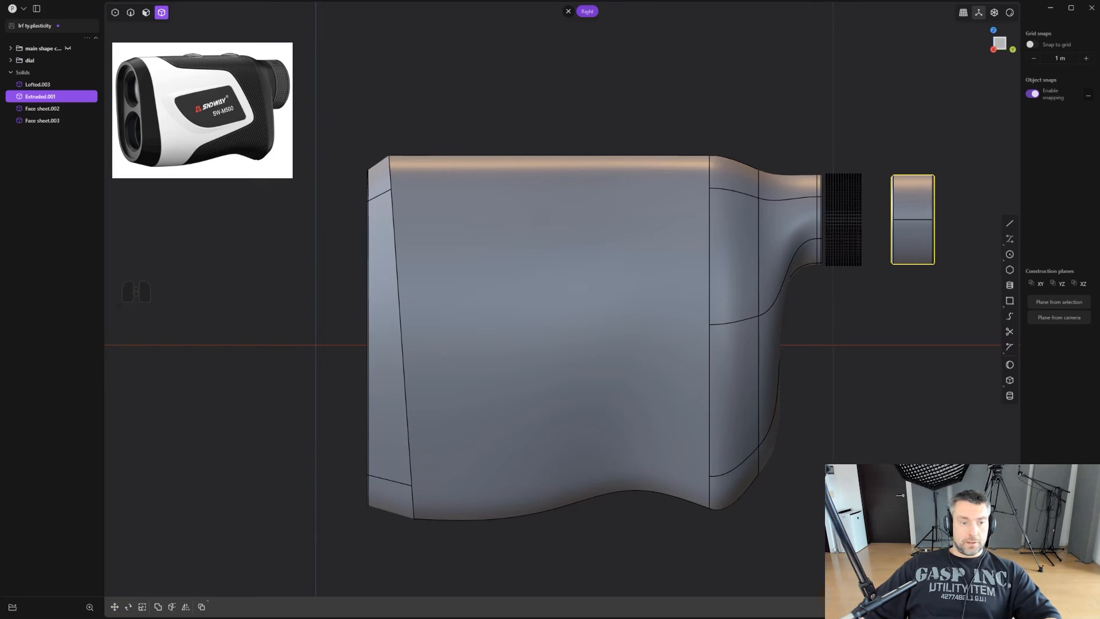
key(alt+Tab)
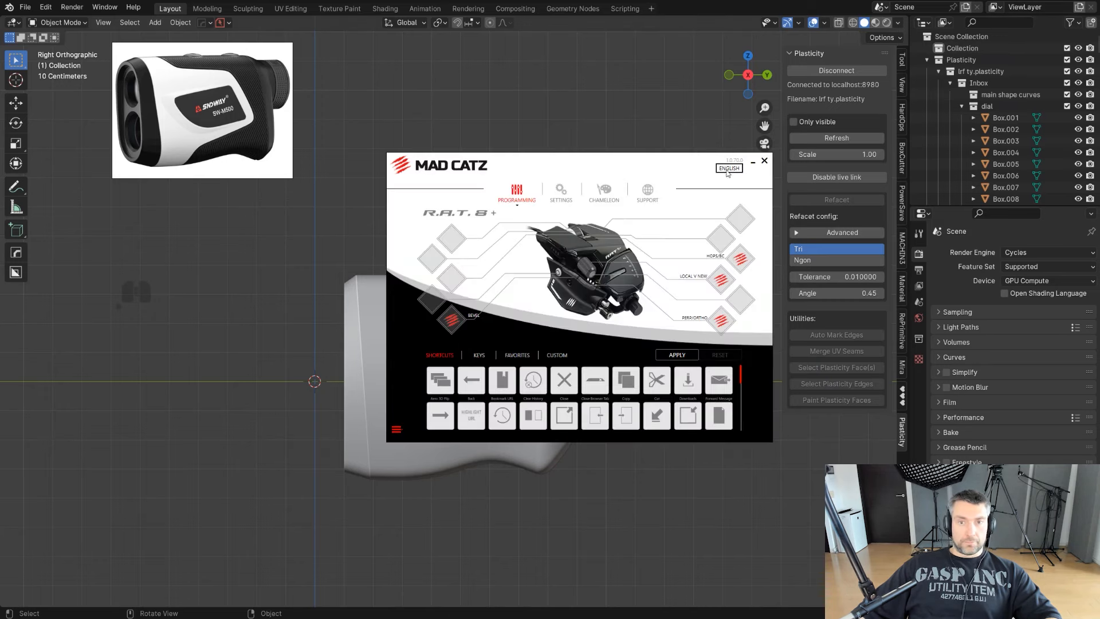
Close the mouse utility window, switch to Plasticity, and undo the eyepiece ring's last move.
click(764, 161)
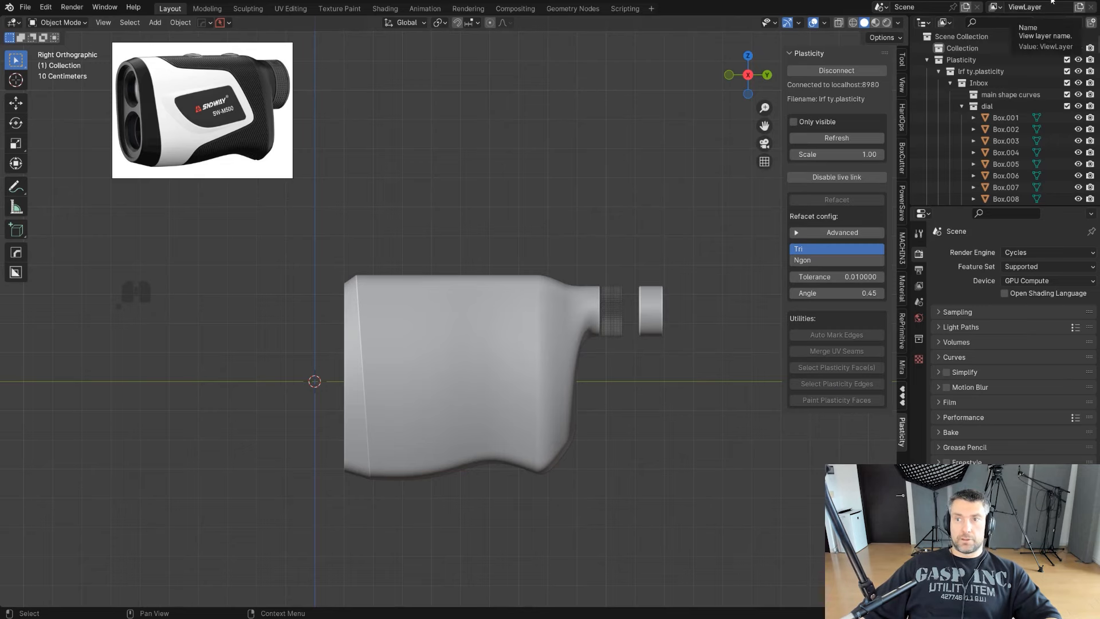
click(1027, 0)
click(765, 161)
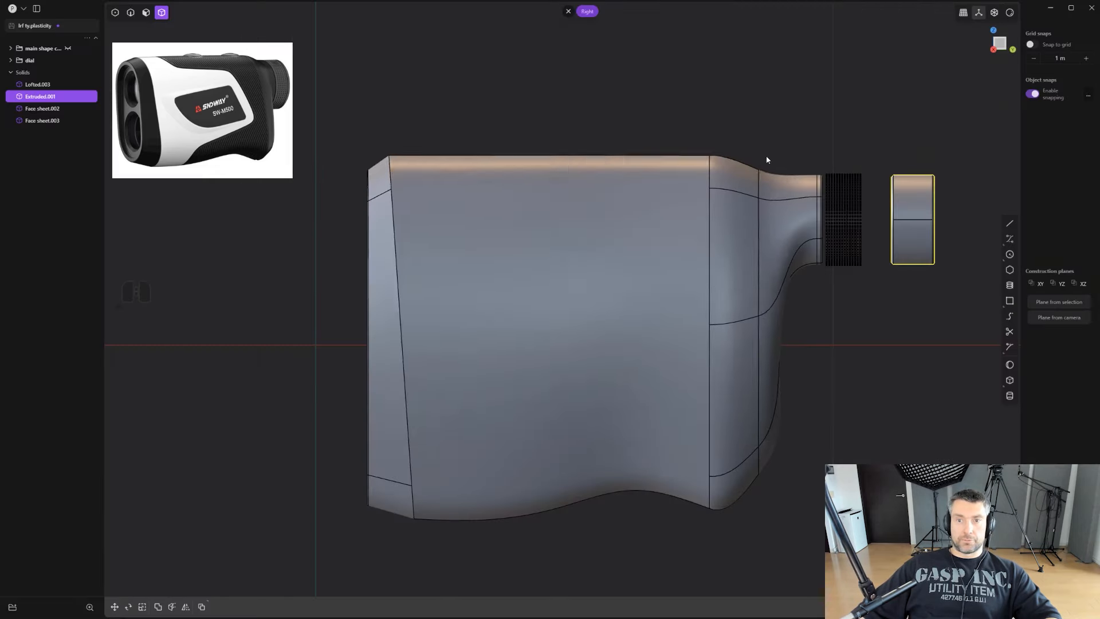
scroll(766, 166, up, 3)
shift+middle_drag(882, 190, 801, 195)
key(ctrl+z)
scroll(583, 303, down, 1)
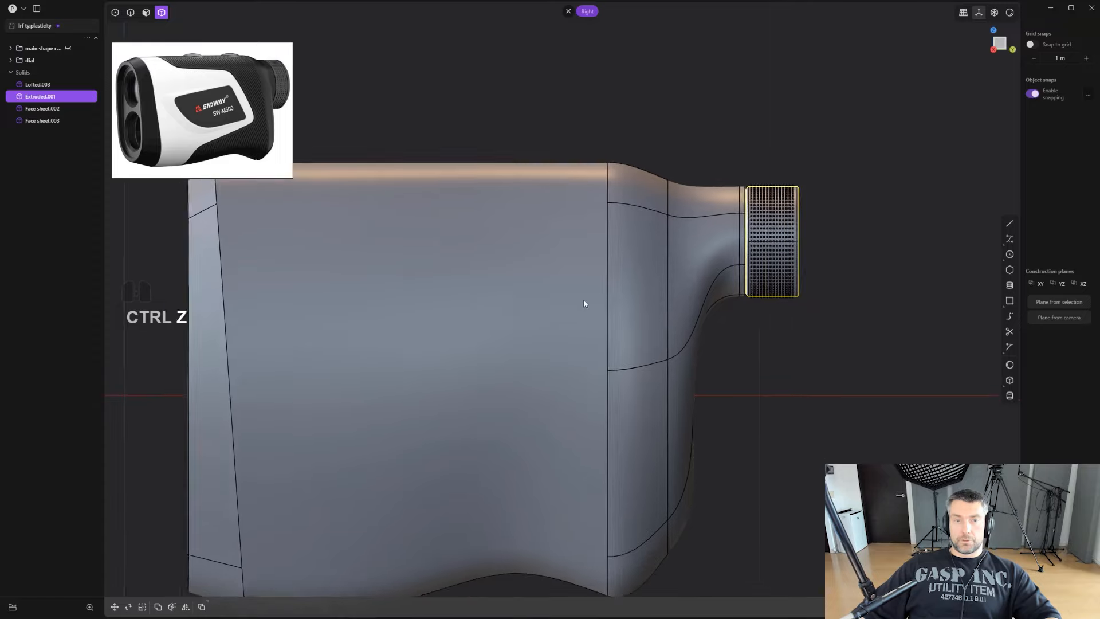
Examine the rangefinder's front bezel, lens recesses and side profile.
shift+middle_drag(567, 307, 849, 207)
scroll(705, 255, down, 2)
shift+middle_drag(704, 254, 600, 253)
scroll(602, 292, down, 4)
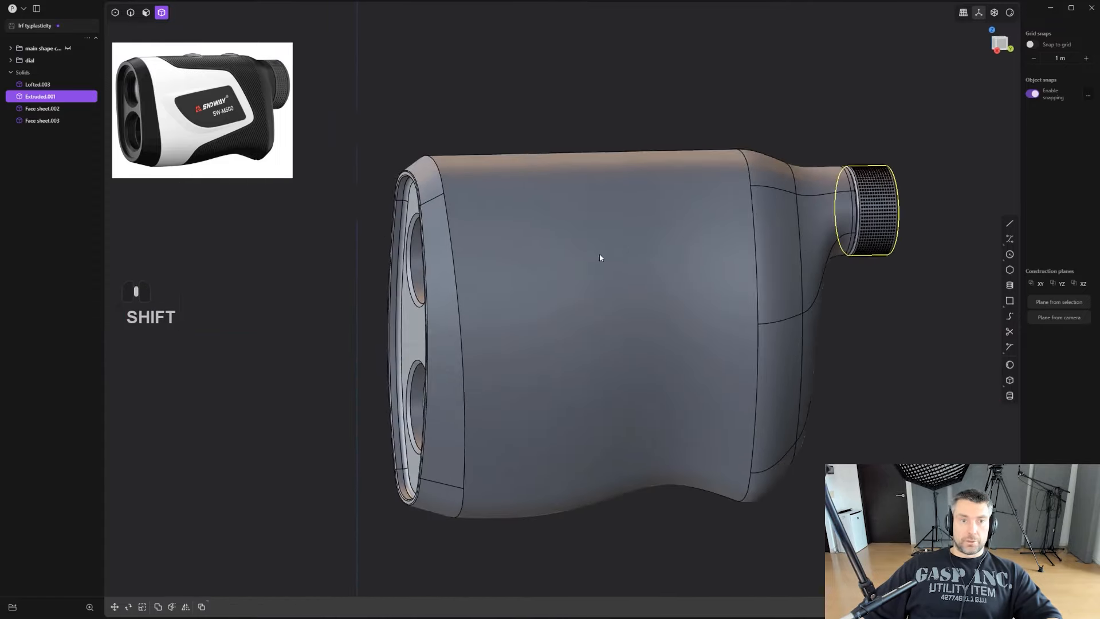
scroll(578, 200, up, 1)
click(562, 128)
middle_drag(454, 212, 477, 201)
scroll(456, 210, up, 2)
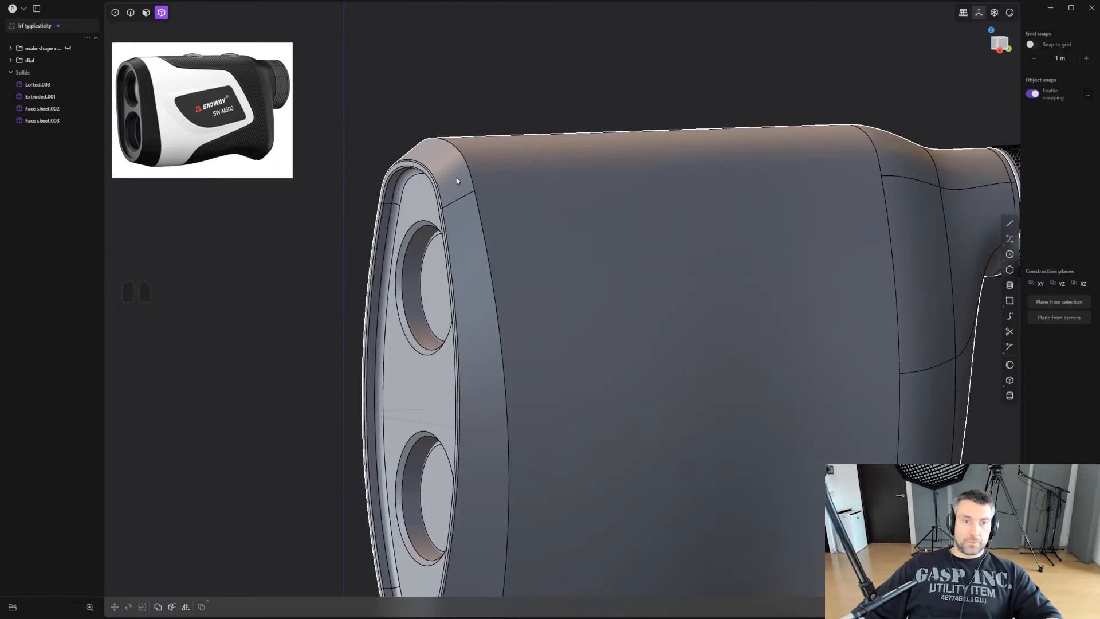
shift+middle_drag(477, 441, 660, 309)
scroll(738, 321, down, 3)
scroll(660, 309, down, 3)
scroll(625, 325, up, 2)
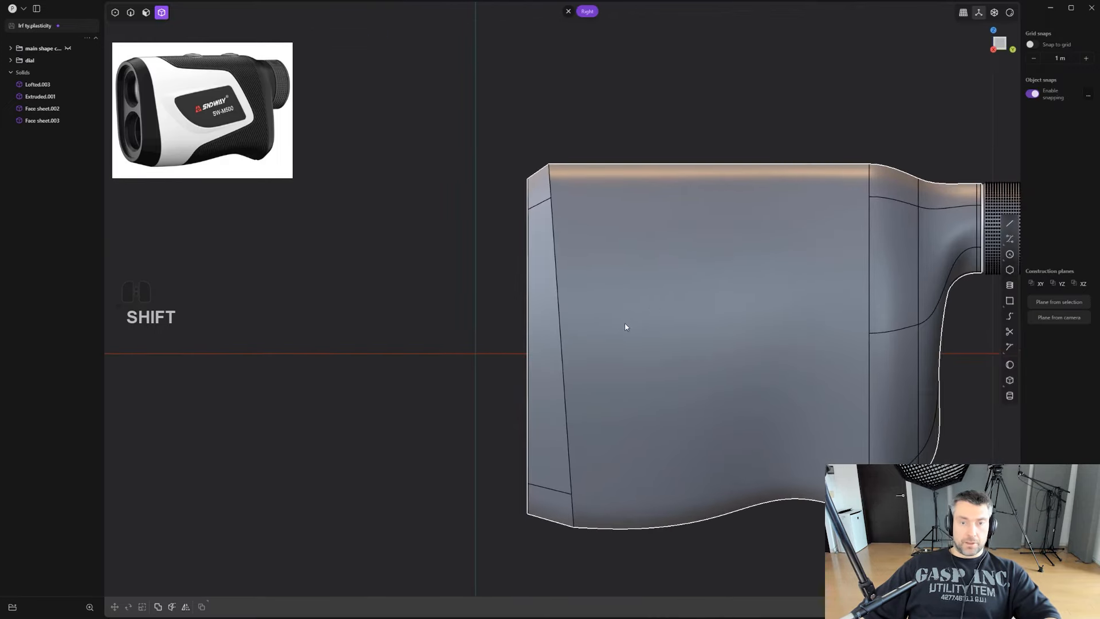
shift+middle_drag(580, 351, 702, 319)
key(3)
click(499, 266)
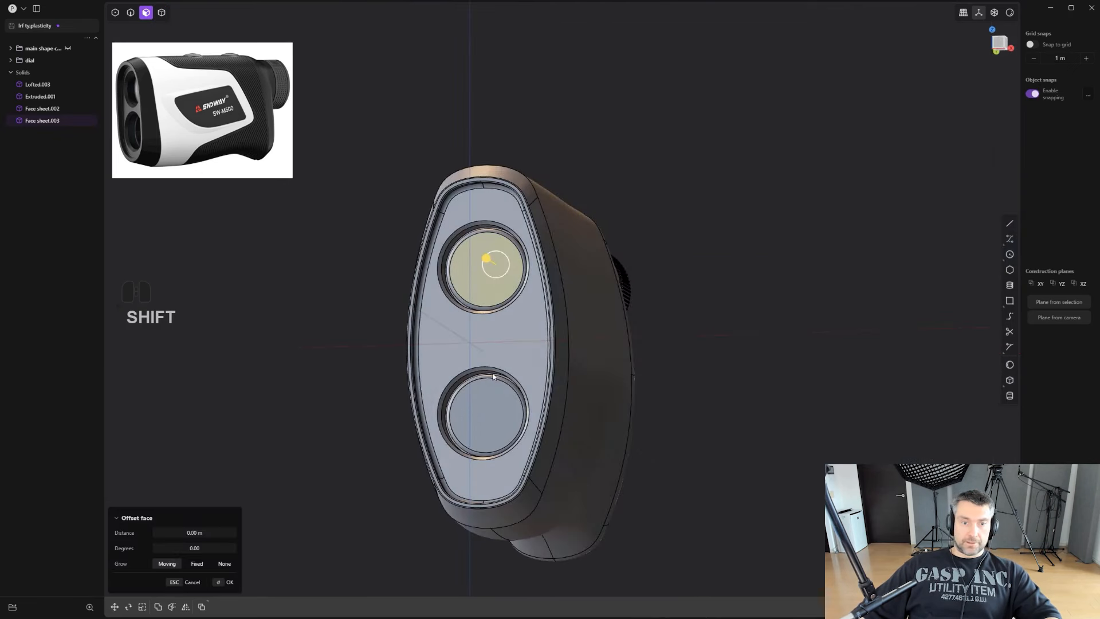
shift+click(498, 404)
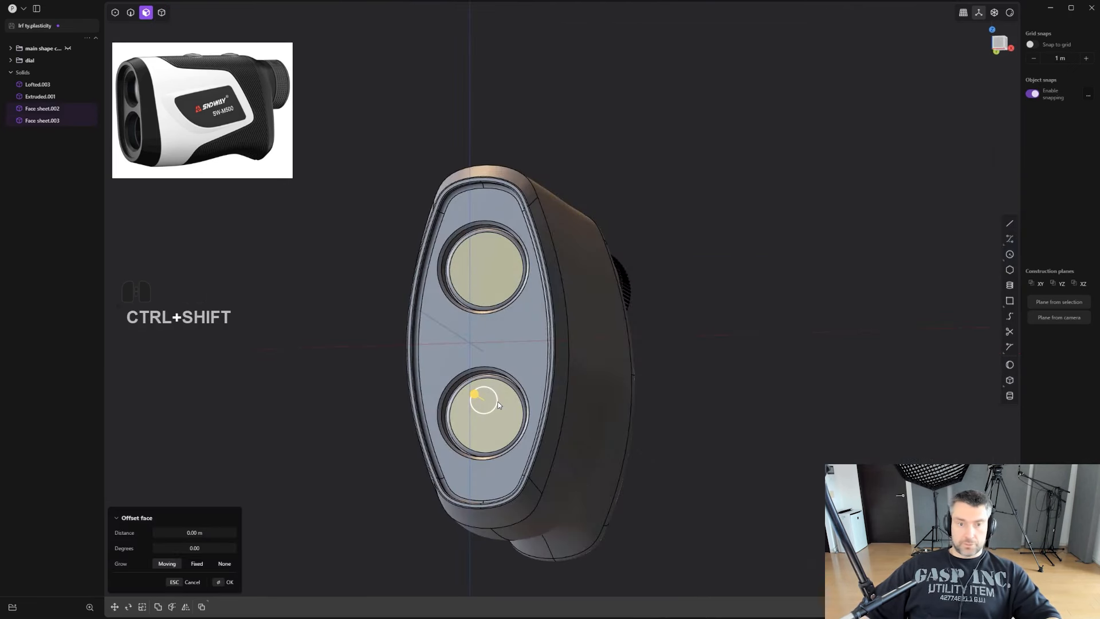
key(ctrl+shift+KP_Add)
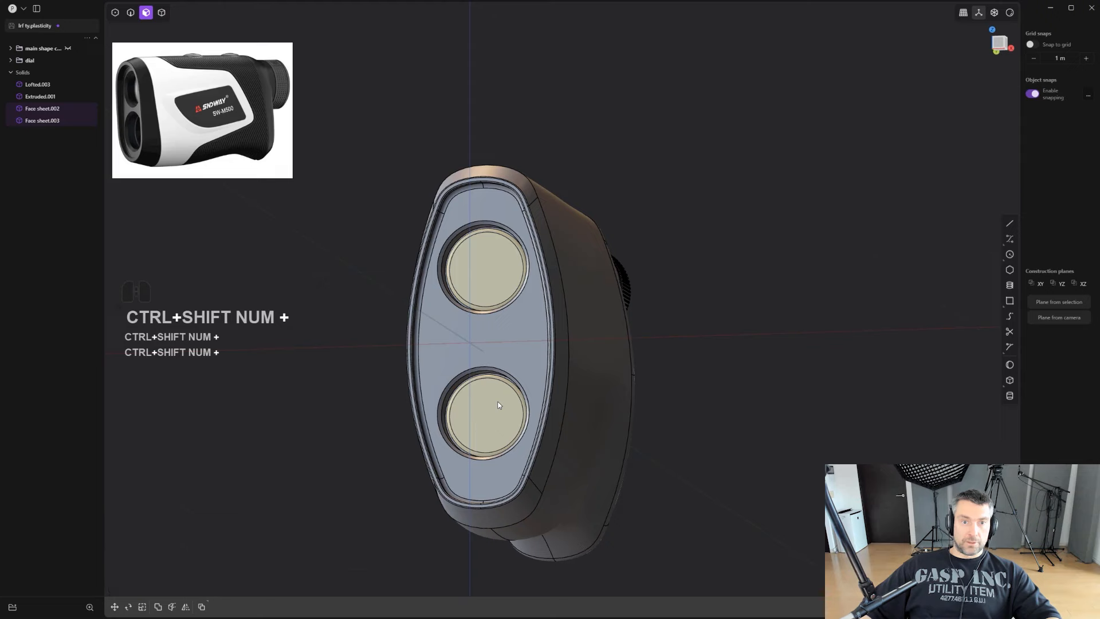
scroll(520, 224, up, 4)
middle_drag(521, 223, 458, 307)
shift+middle_drag(458, 307, 569, 229)
key(KP_5)
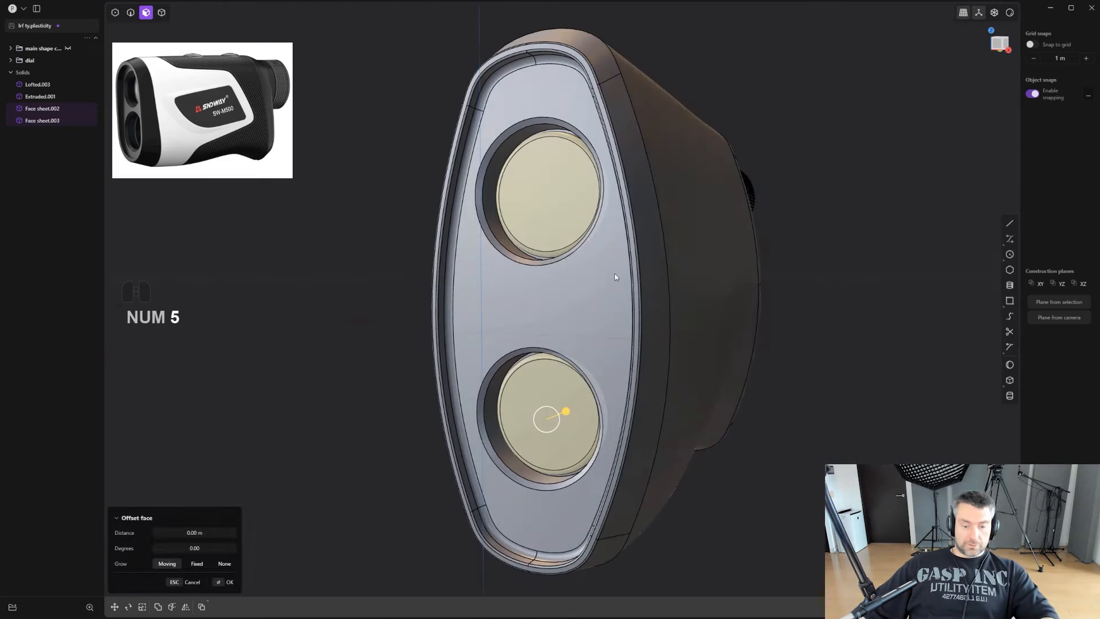
Hide the two lens solids at the front of the rangefinder.
key(4)
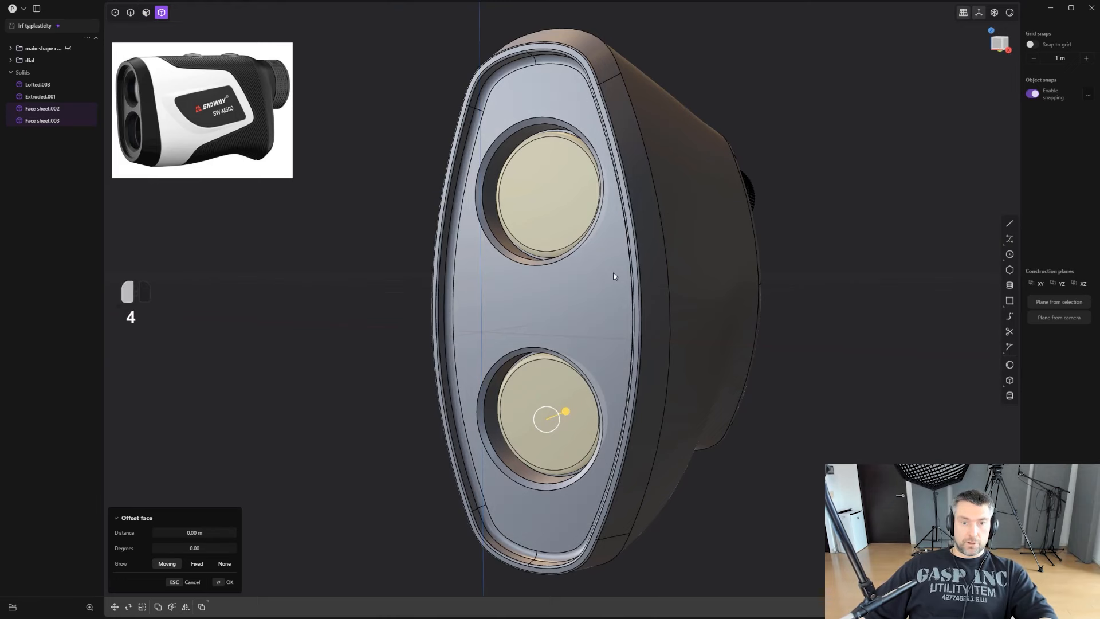
click(575, 211)
shift+click(556, 398)
scroll(562, 400, up, 2)
key(h)
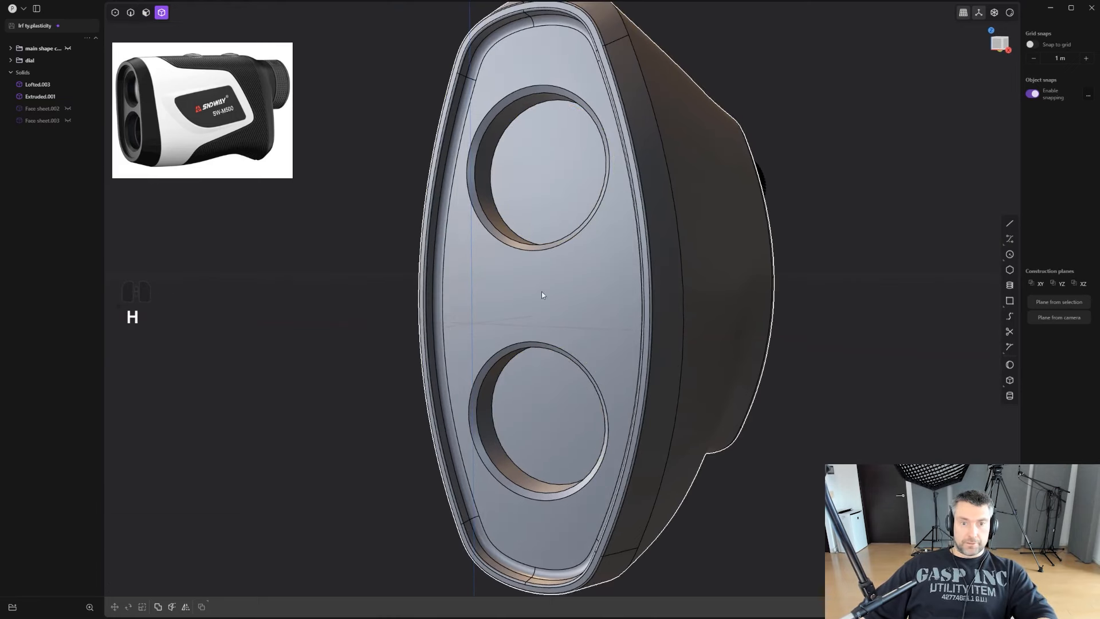
Duplicate the front section's faces, from both lens recess floors out to the sloped outer band, as a separate sheet and hide it.
scroll(544, 275, up, 1)
scroll(556, 157, down, 3)
key(3)
click(554, 147)
shift+click(544, 355)
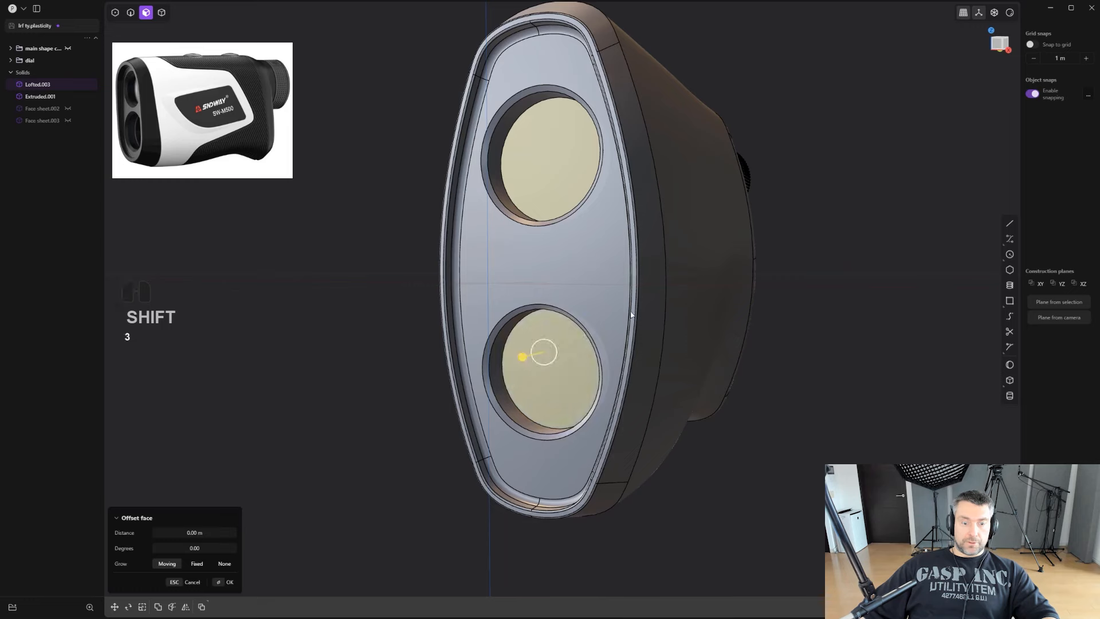
middle_drag(544, 355, 630, 313)
key(ctrl+shift+KP_Add)
key(ctrl+shift+KP_Add)
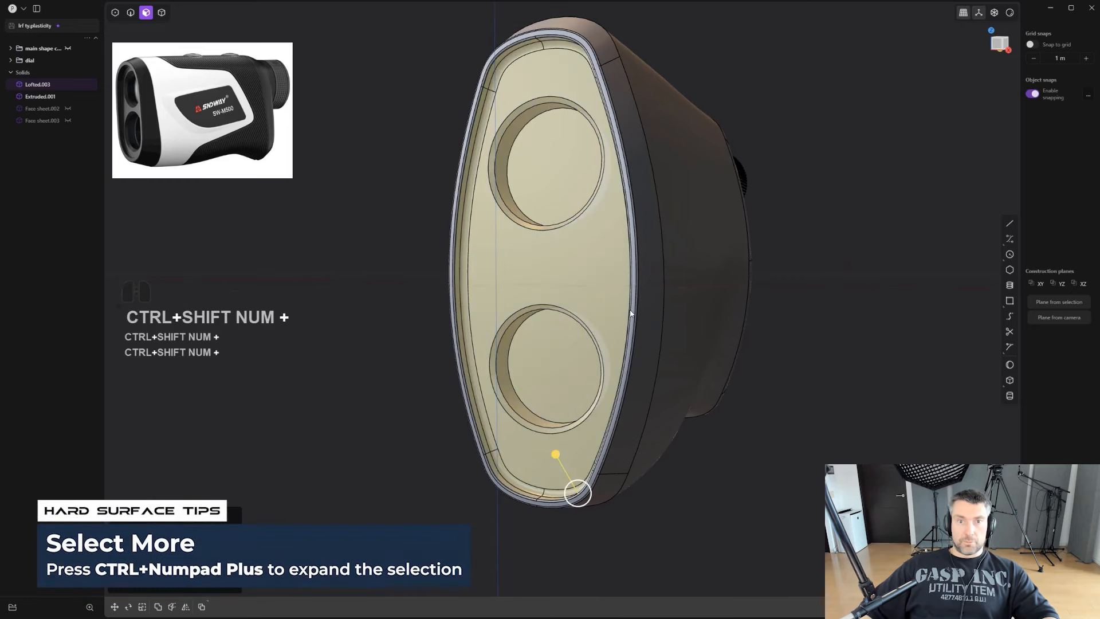
middle_drag(625, 307, 609, 245)
key(shift+d)
key(h)
Delete the same front-section faces, including the sloped outer band, from the main body.
shift+click(591, 403)
key(ctrl+shift+KP_Add)
key(ctrl+shift+KP_Add)
key(ctrl+shift+KP_Add)
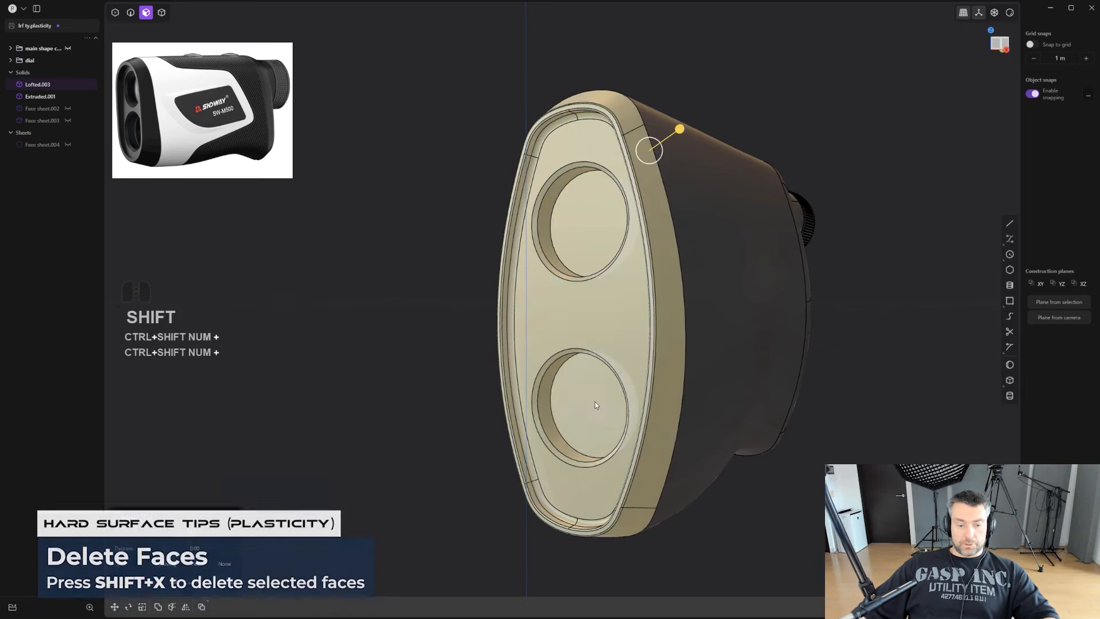
key(shift+x)
Unhide all hidden objects, but hide the main shape curves group again.
middle_drag(680, 322, 661, 301)
key(alt+h)
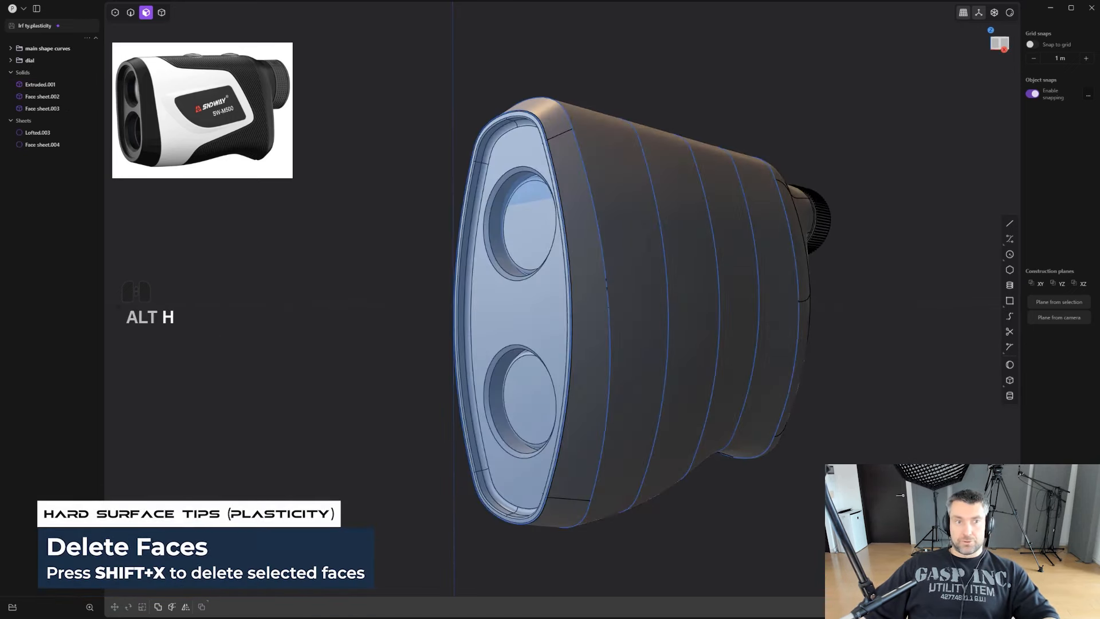
click(69, 51)
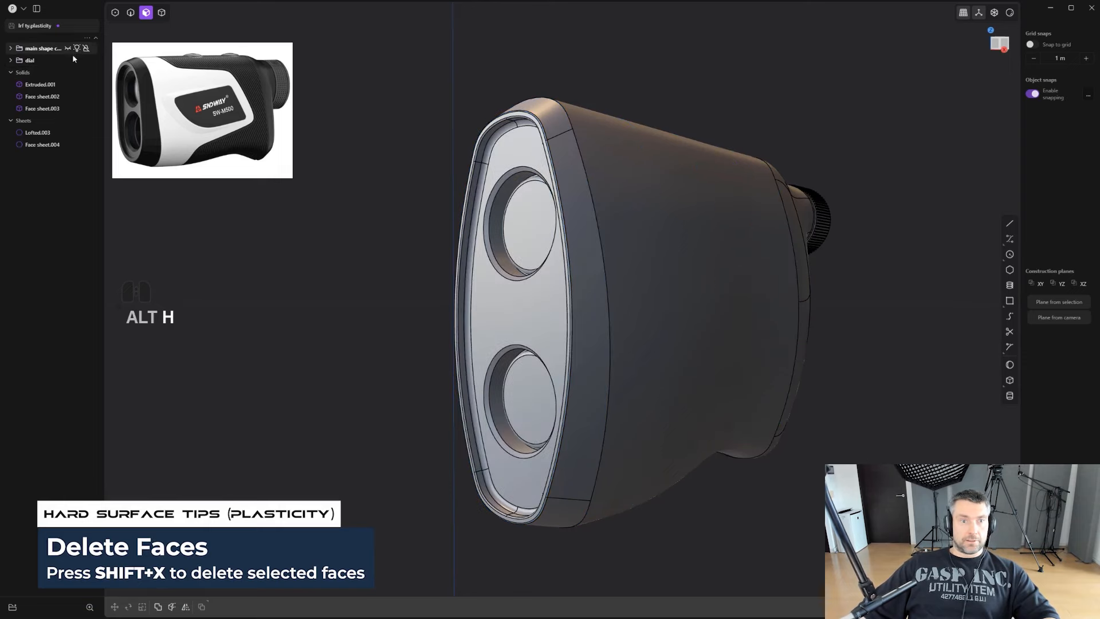
middle_drag(700, 251, 627, 281)
shift+middle_drag(627, 281, 632, 356)
scroll(631, 356, up, 2)
Try to close the open back of the separated front sheet, and undo the attempts.
key(4)
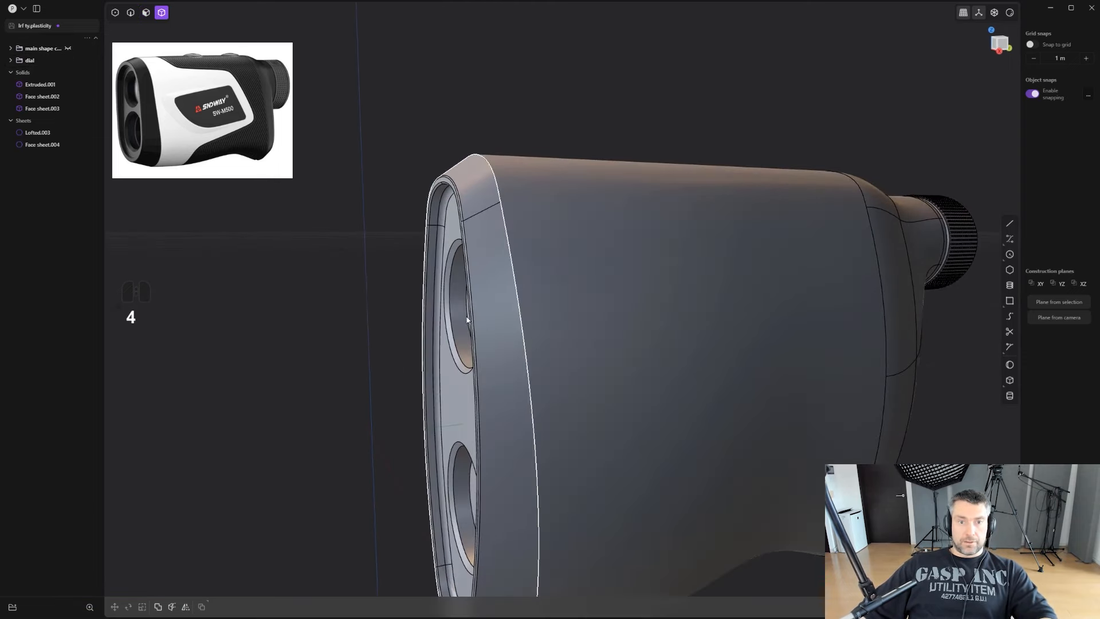
click(483, 304)
shift+middle_drag(751, 354, 700, 310)
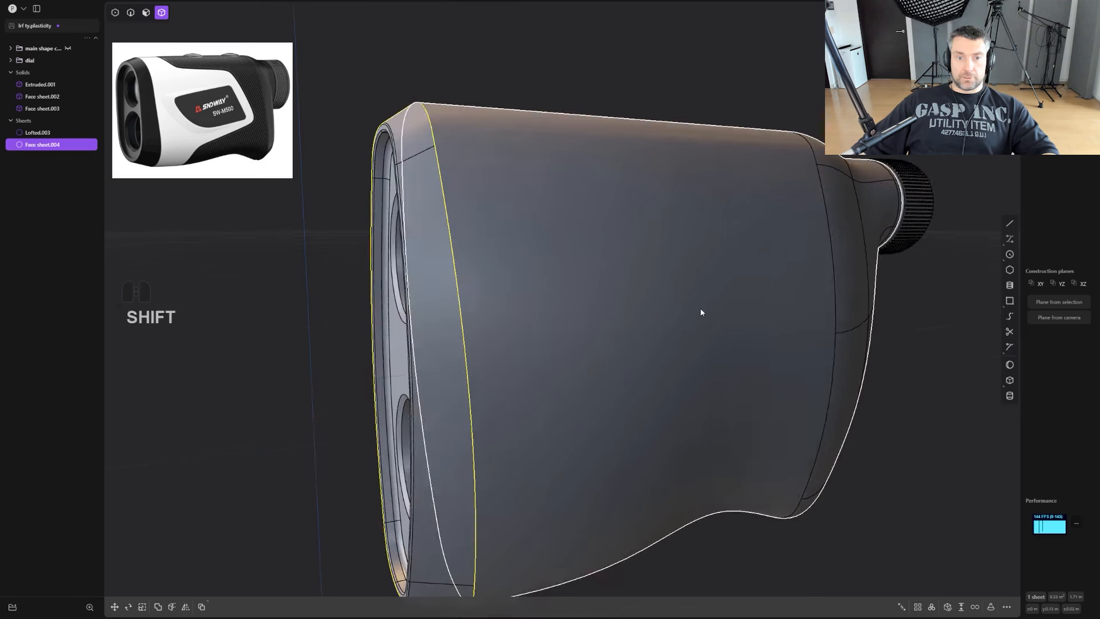
click(948, 608)
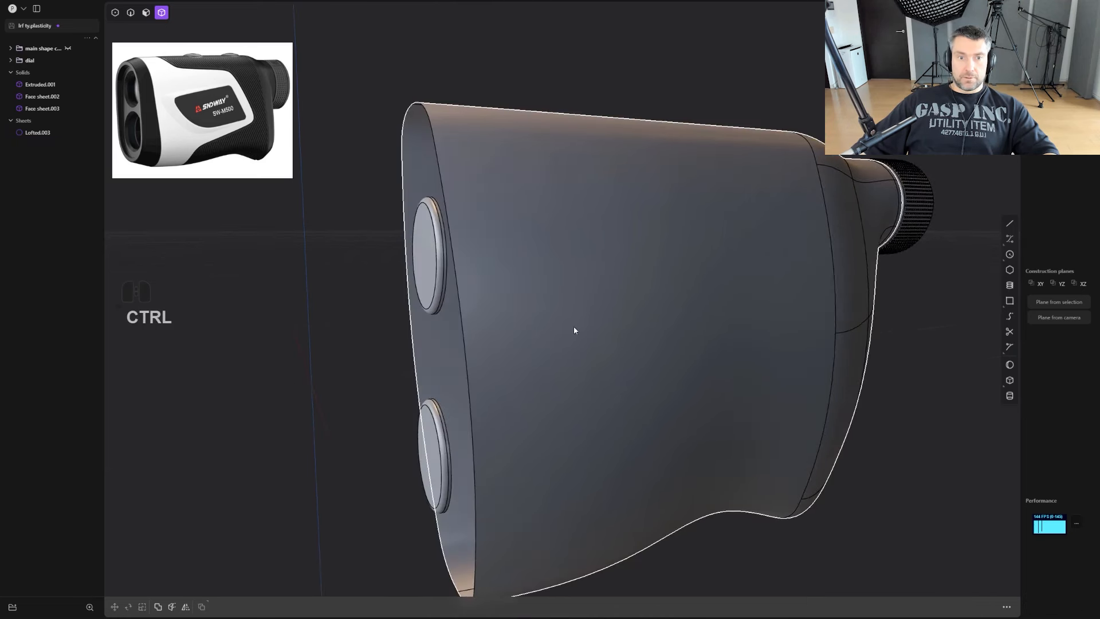
key(ctrl+z)
middle_drag(433, 262, 448, 312)
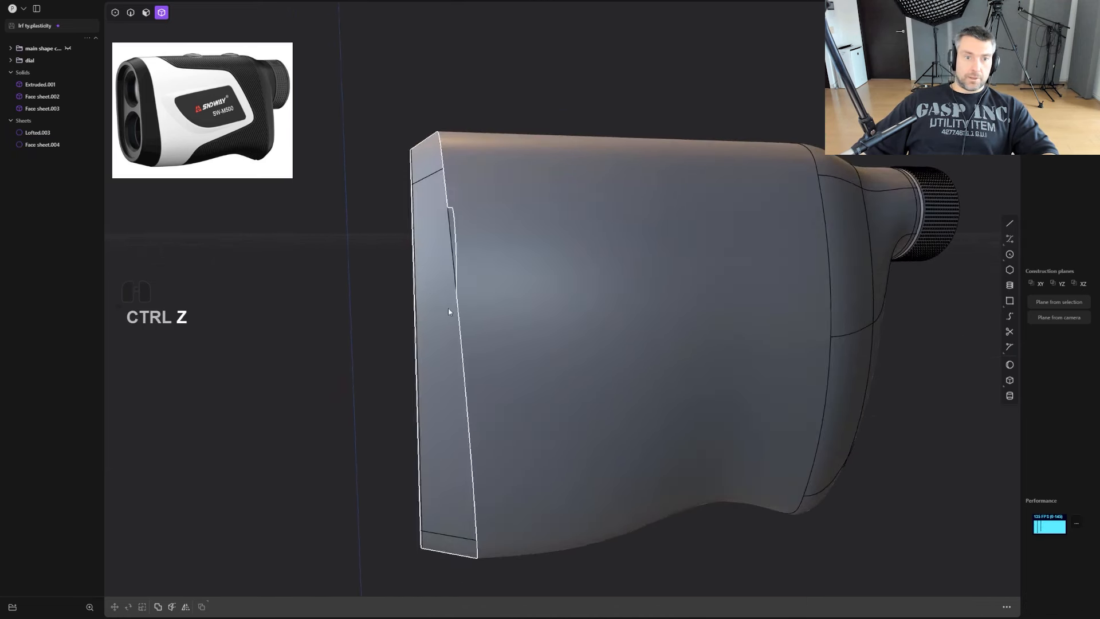
click(448, 311)
click(953, 611)
key(ctrl+z)
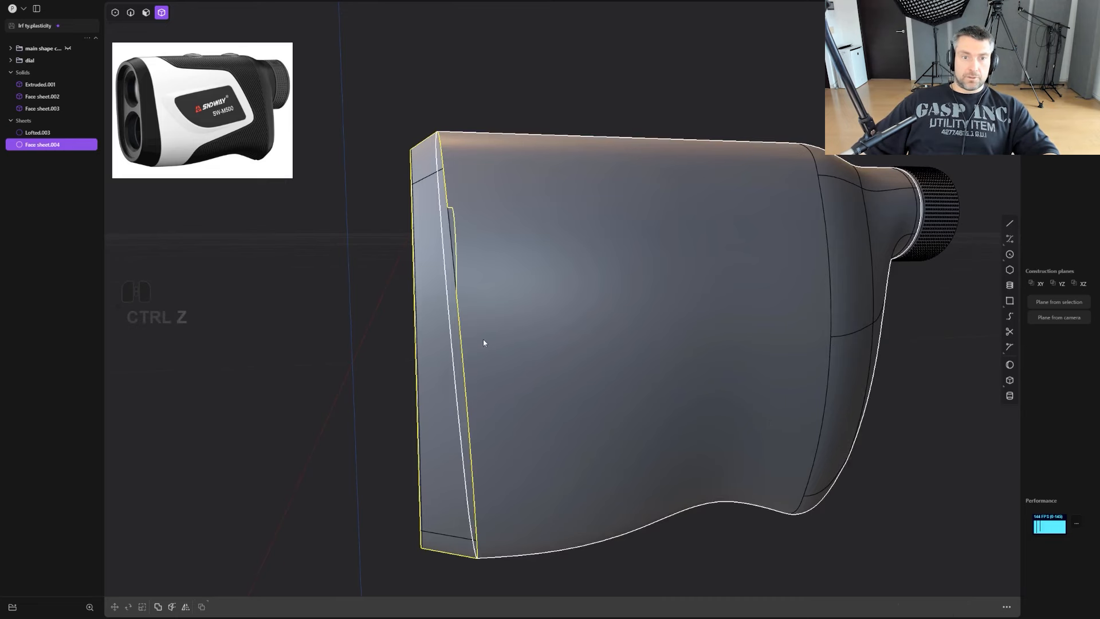
key(ctrl+z)
middle_drag(485, 321, 510, 324)
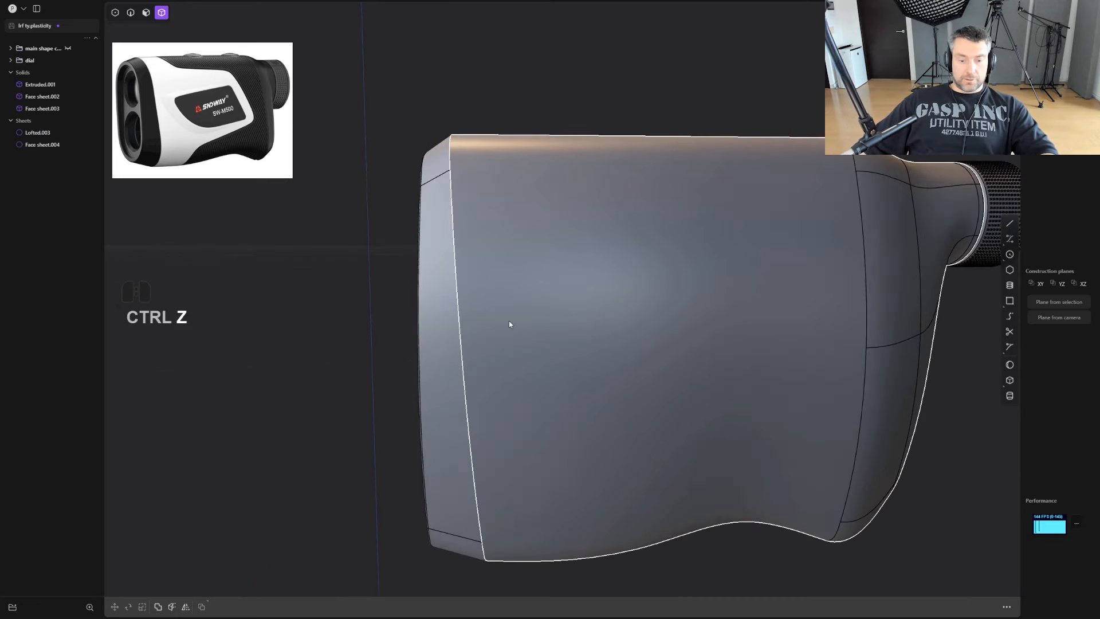
Isolate the separated front sheet and offset the back face of its upper lens recess by about 0.02091 m.
click(449, 298)
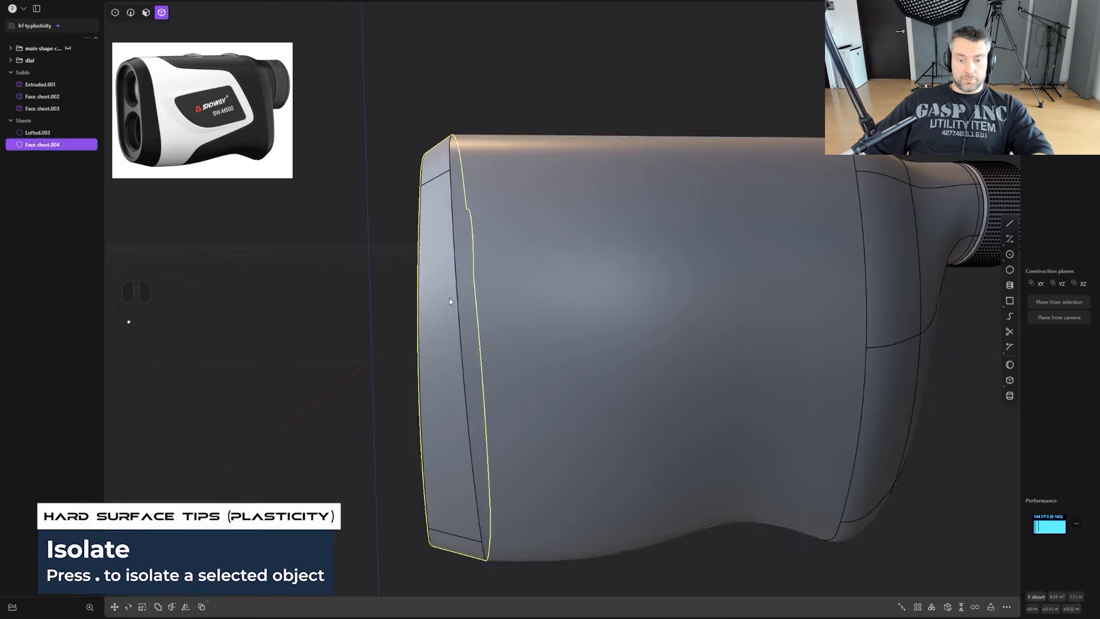
key(period)
middle_drag(479, 307, 543, 301)
key(3)
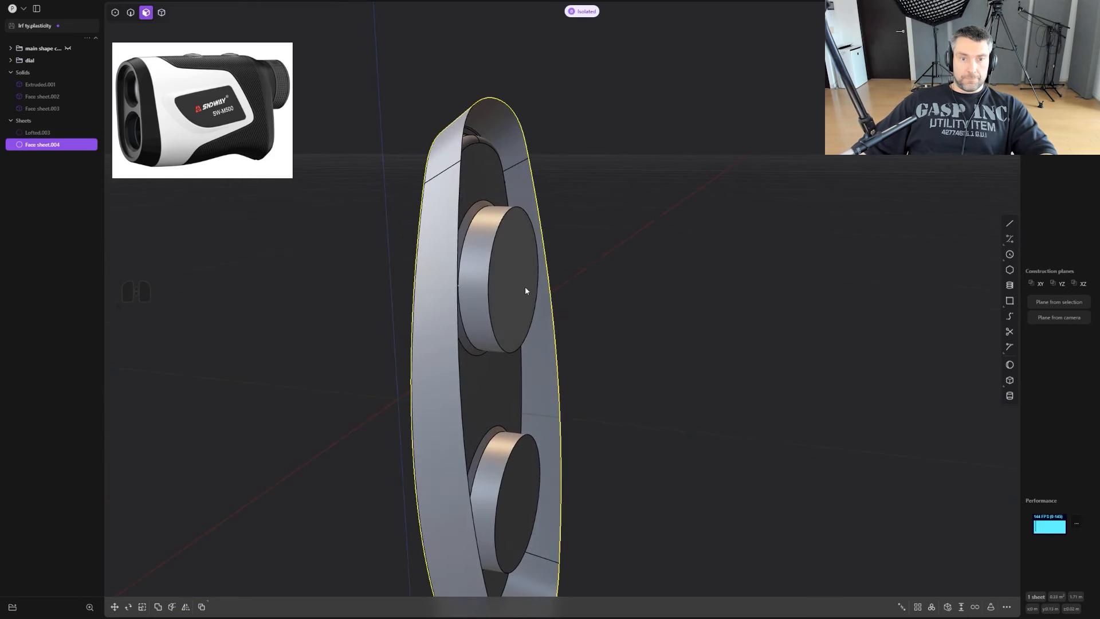
click(526, 289)
drag(491, 284, 474, 283)
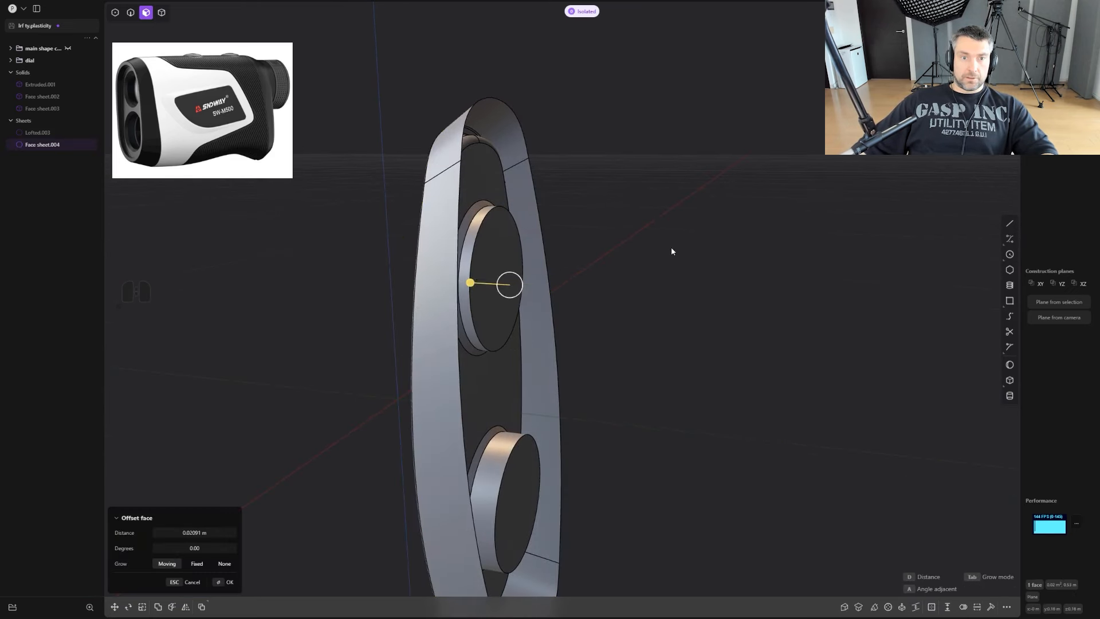
key(3)
Patch the front sheet's open back edge loop to form a solid, and exit isolation.
scroll(651, 273, down, 3)
key(2)
double_click(523, 162)
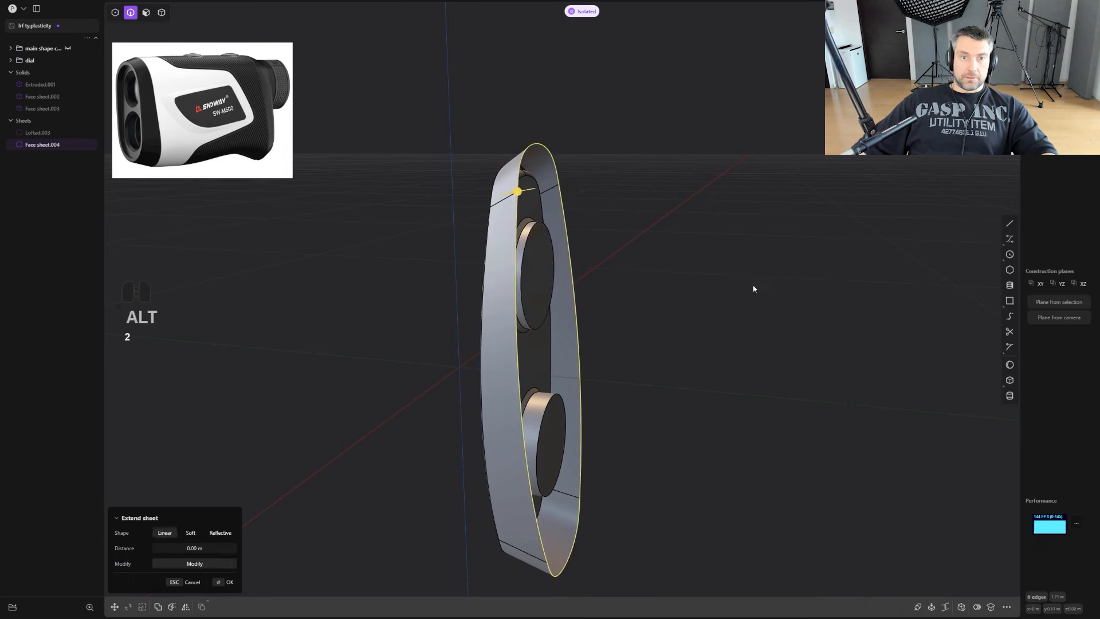
click(961, 606)
right_click(789, 386)
scroll(786, 390, down, 2)
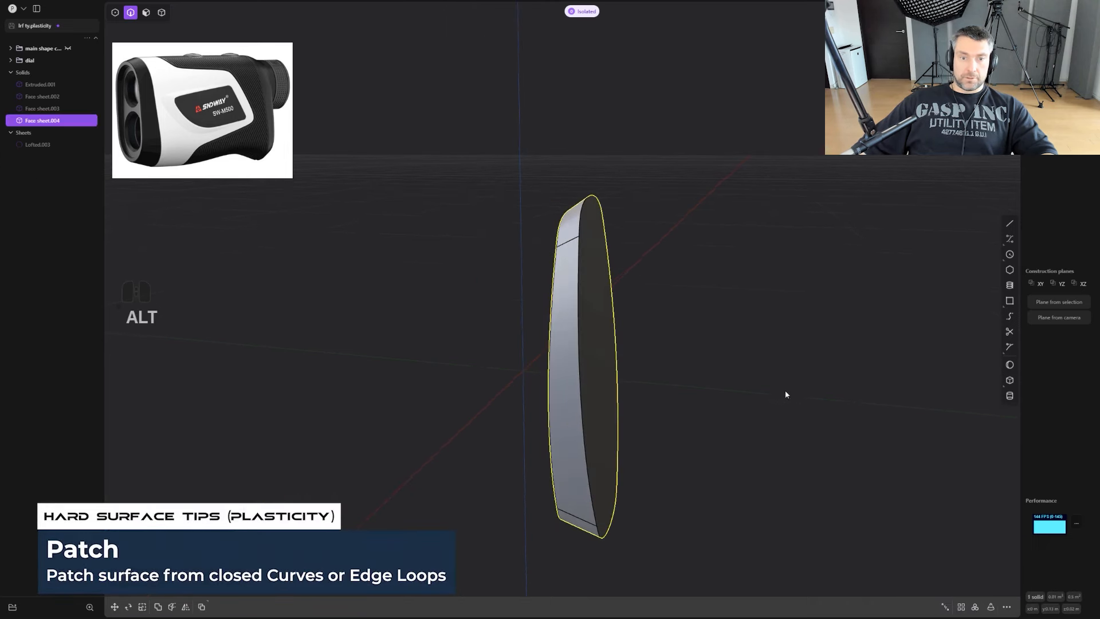
key(slash)
alt+drag(738, 371, 712, 308)
click(713, 310)
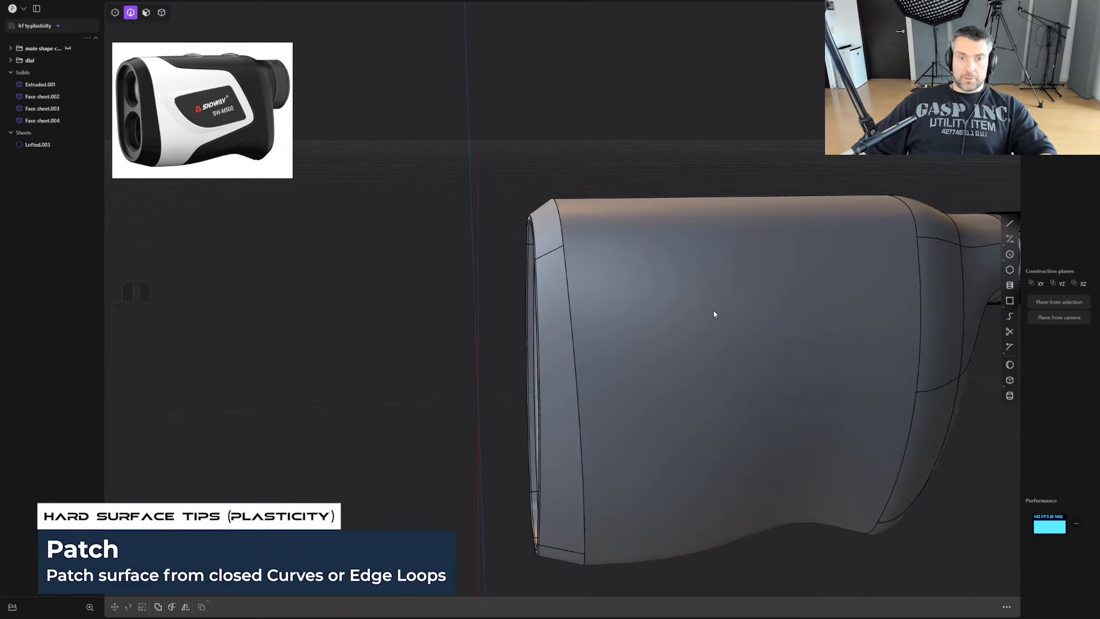
Patch the main body sheet's openings to form a solid, undoing any test move.
key(4)
click(721, 322)
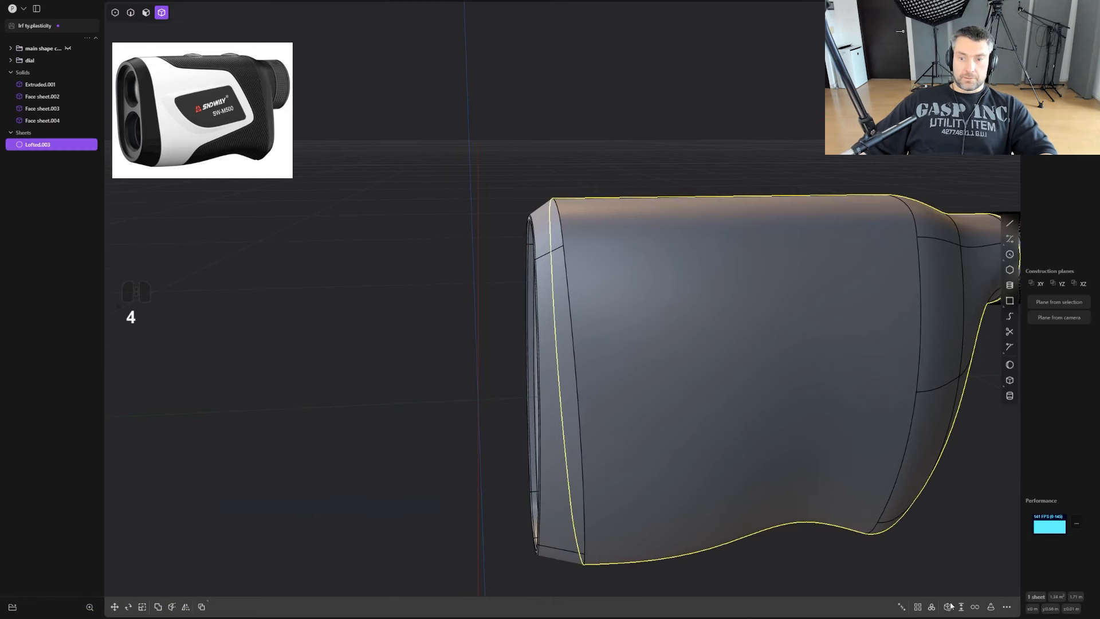
middle_drag(617, 159, 744, 311)
key(g)
key(ctrl+z)
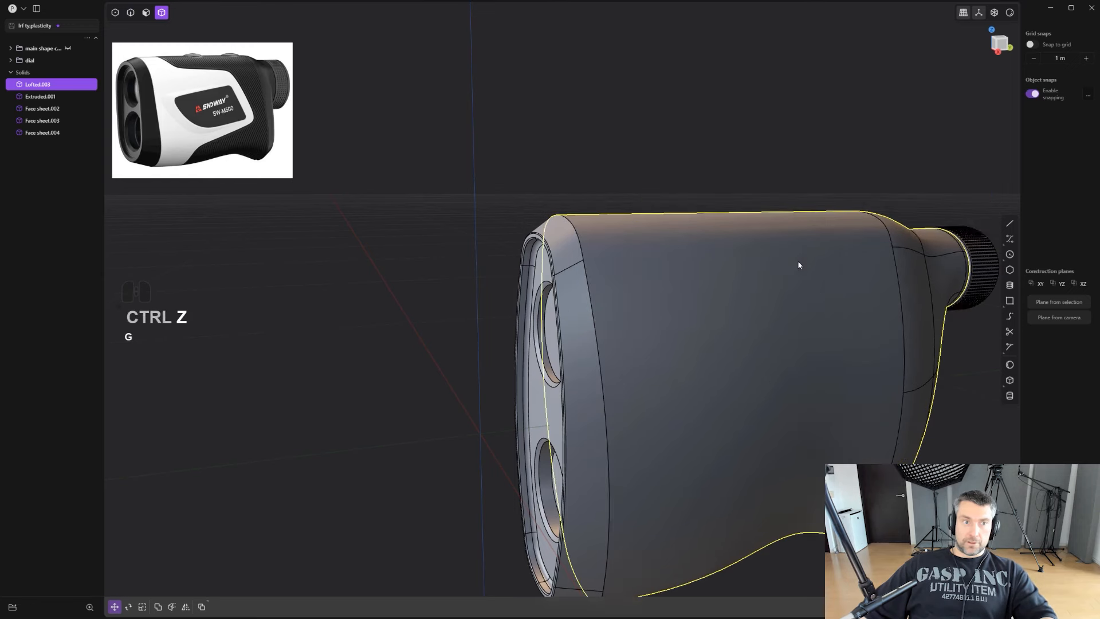
Try to bevel the main body's front edge at the seam with the front section, and undo it.
scroll(593, 263, up, 3)
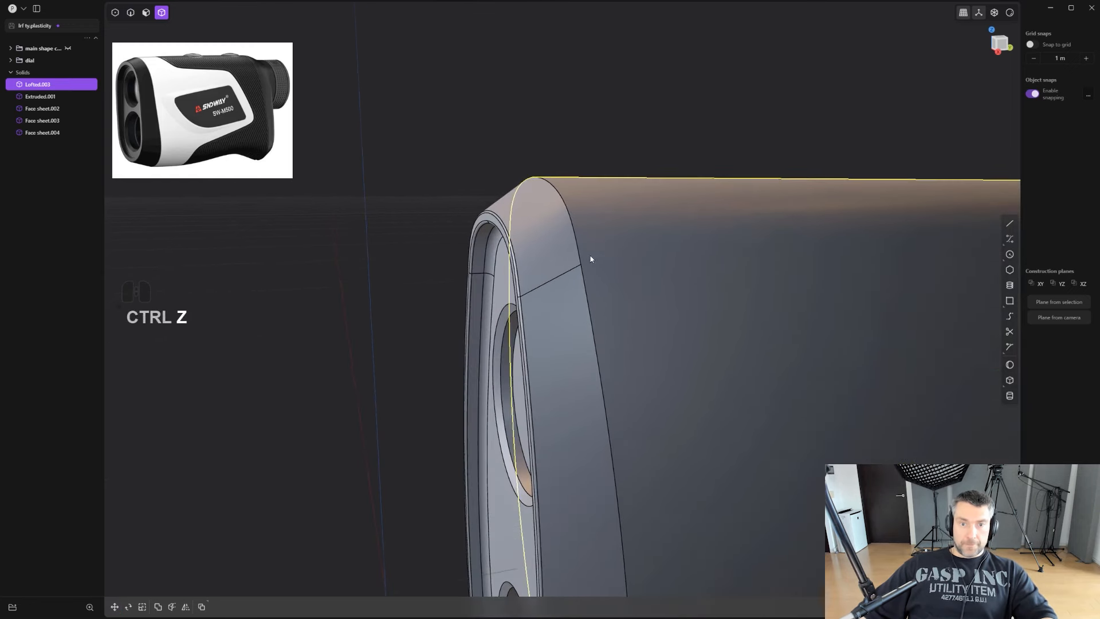
scroll(593, 251, up, 2)
key(2)
click(581, 253)
scroll(586, 264, up, 2)
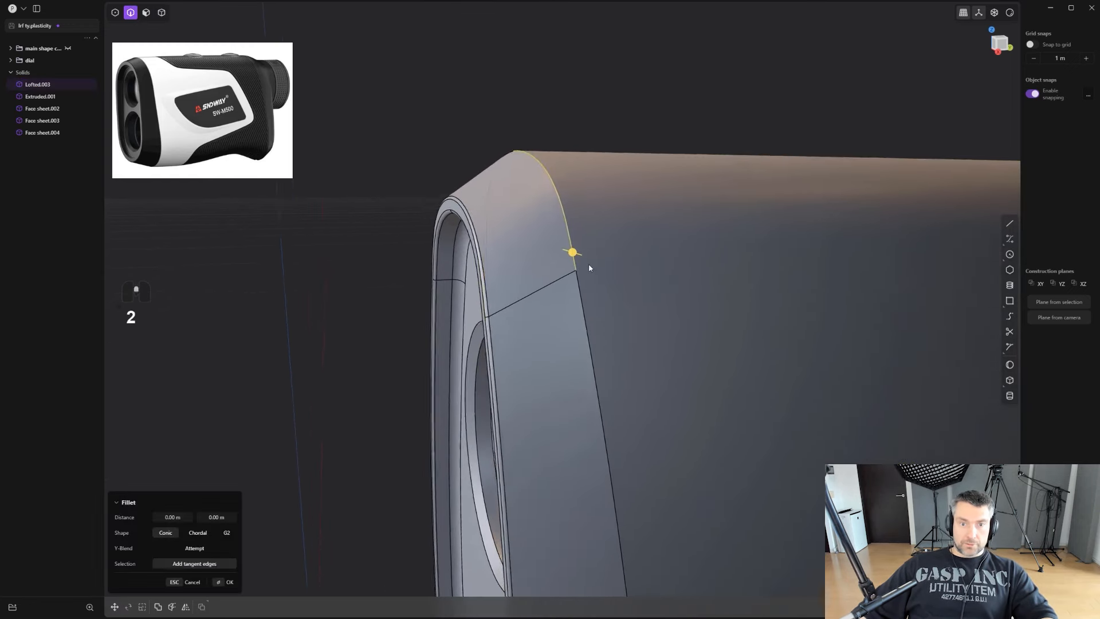
mouse_move(570, 254)
mouse_down()
mouse_move(580, 260)
mouse_move(555, 248)
mouse_up()
scroll(589, 269, up, 1)
scroll(578, 252, up, 2)
key(ctrl+z)
Fillet the main body's front edge where it meets the front section with a very small radius.
scroll(568, 256, up, 1)
key(b)
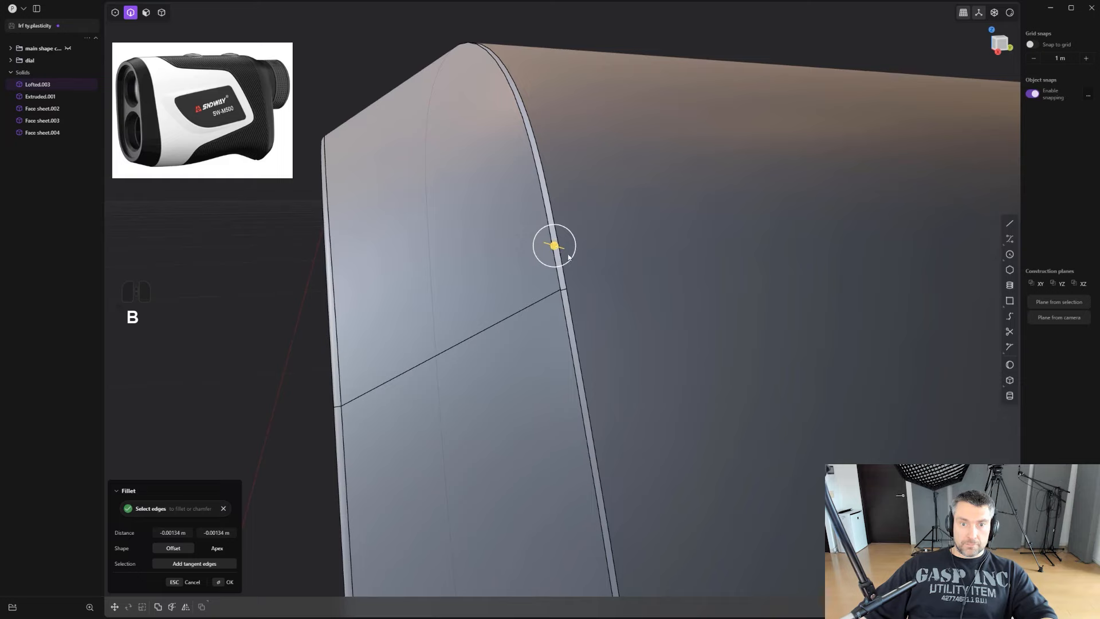
mouse_move(569, 257)
middle_down()
mouse_move(535, 255)
mouse_move(537, 190)
mouse_move(514, 207)
mouse_move(555, 246)
middle_up()
drag(555, 247, 554, 248)
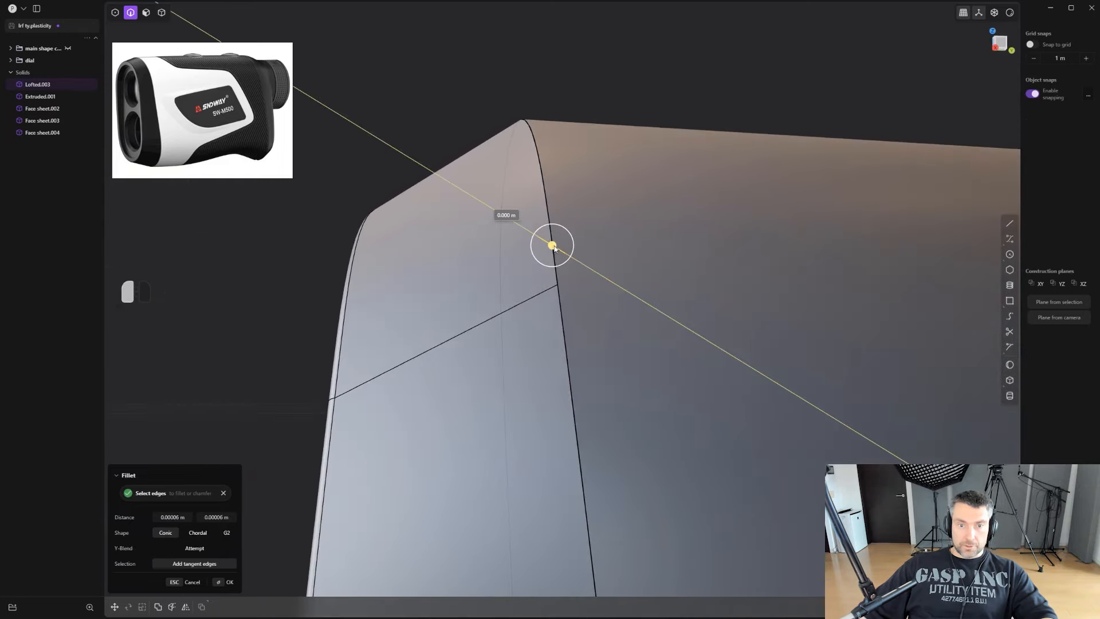
key(Return)
Apply a very small fillet to the front section's matching edge along the seam with the main body.
middle_drag(589, 267, 546, 288)
click(555, 276)
key(f)
drag(547, 288, 554, 285)
key(Return)
alt+middle_drag(619, 282, 653, 271)
scroll(664, 276, down, 5)
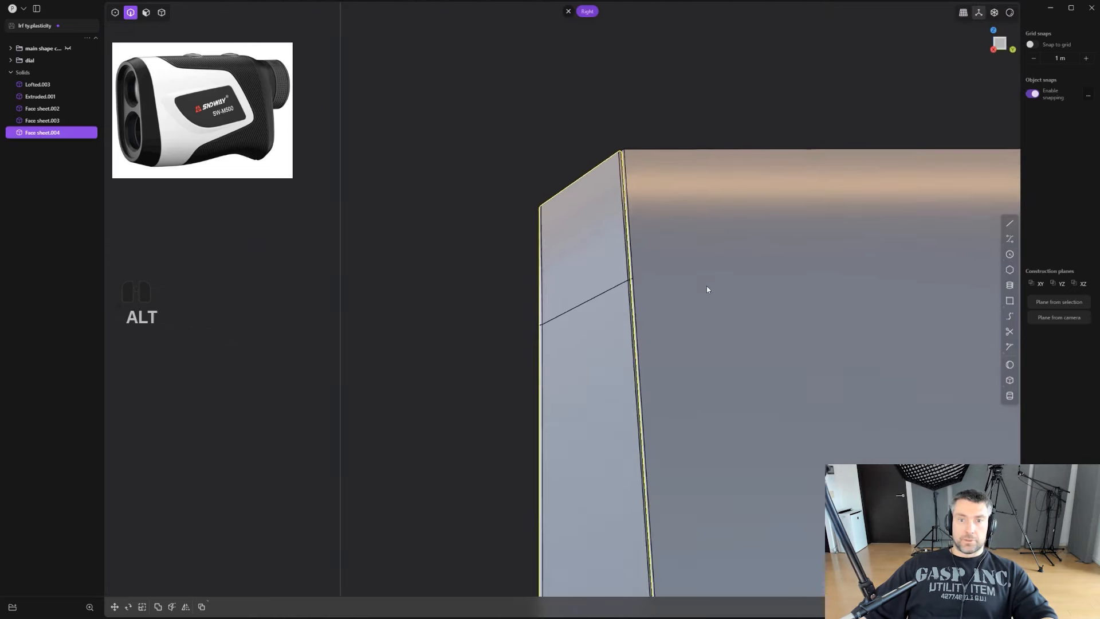
Draw a rectangle on the YZ plane in the right view, large enough to enclose the whole rangefinder.
scroll(734, 332, down, 5)
shift+middle_drag(764, 344, 547, 246)
scroll(584, 261, down, 2)
key(4)
middle_drag(630, 279, 565, 314)
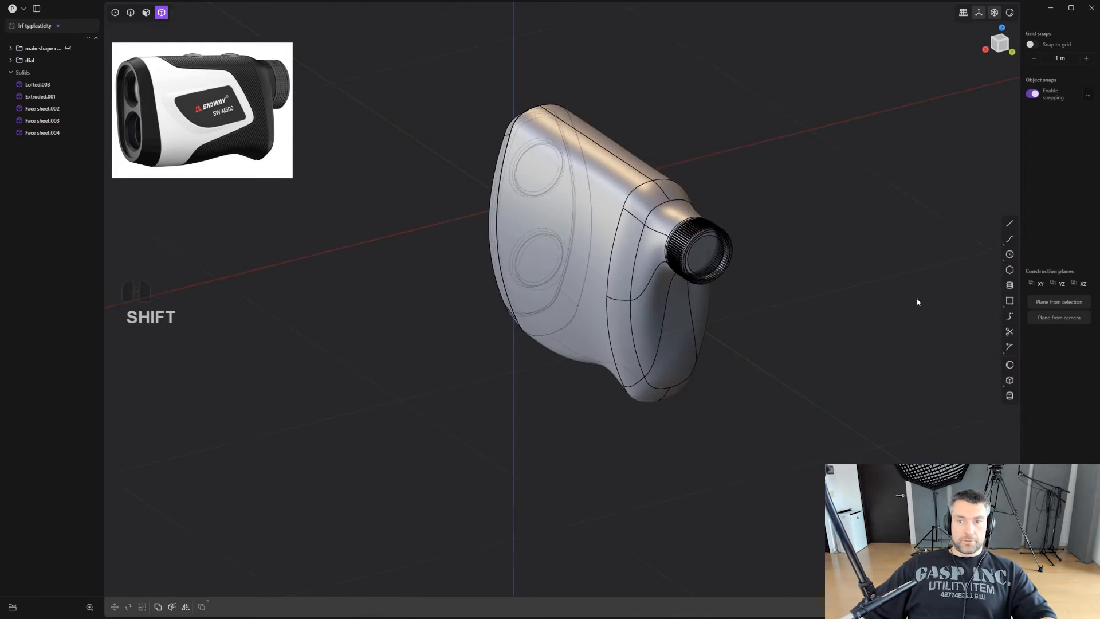
alt+middle_drag(705, 391, 756, 375)
click(1009, 301)
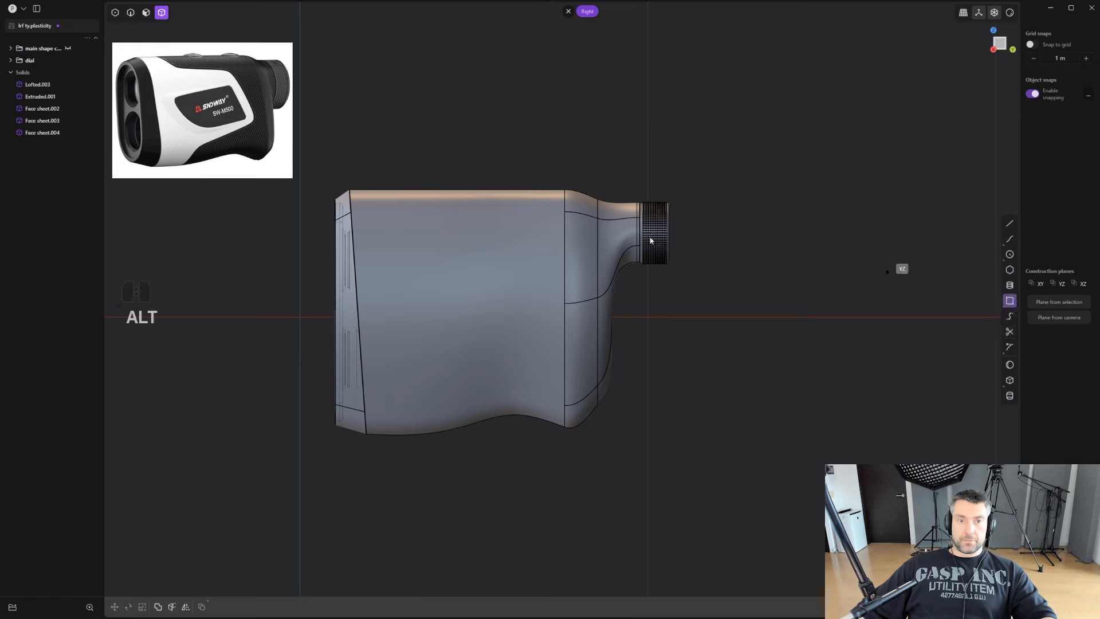
click(300, 147)
click(756, 485)
Move the rectangle out beside the body by about 0.498 m along X.
mouse_move(759, 376)
middle_down()
mouse_move(640, 377)
mouse_move(776, 354)
middle_up()
key(g)
drag(628, 275, 469, 295)
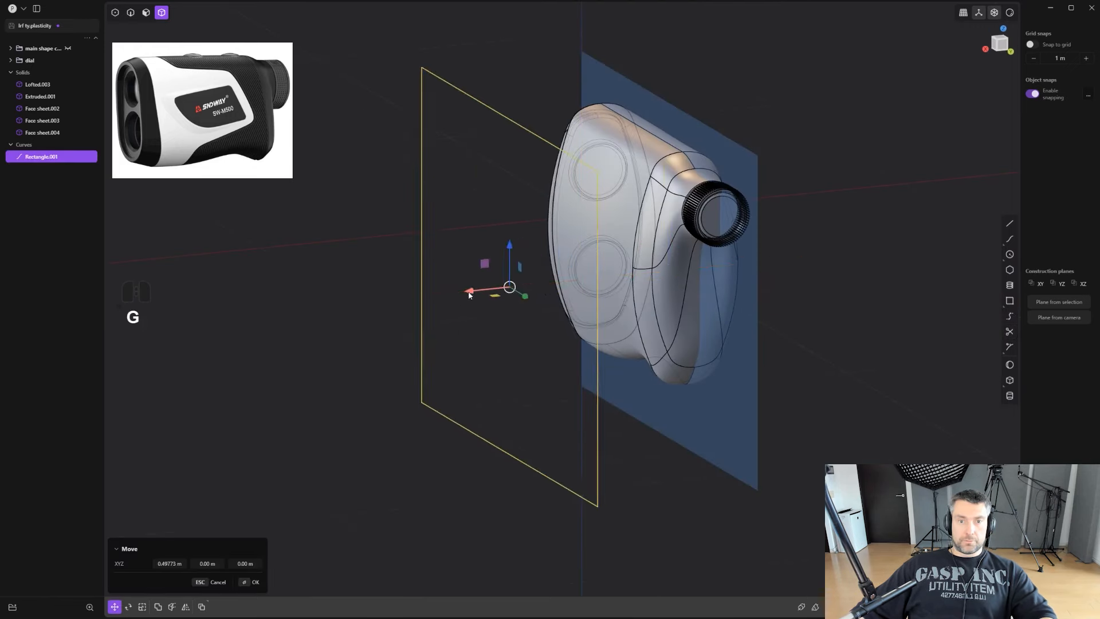
right_click(471, 297)
Create a temporary construction plane from the region inside the rectangle.
middle_drag(513, 317, 579, 326)
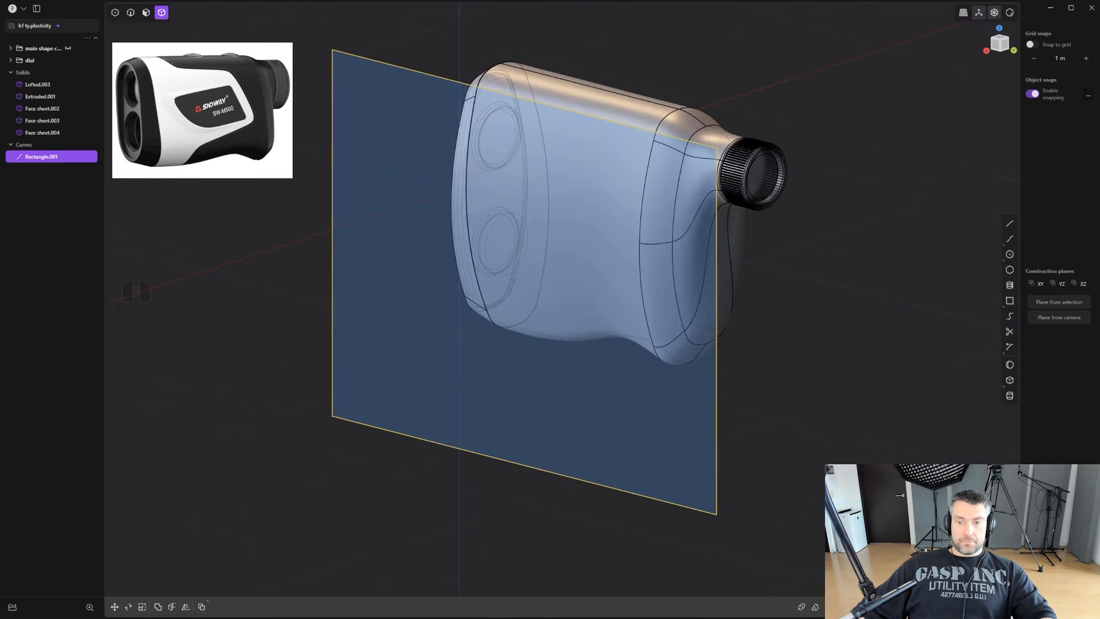
click(870, 606)
key(space)
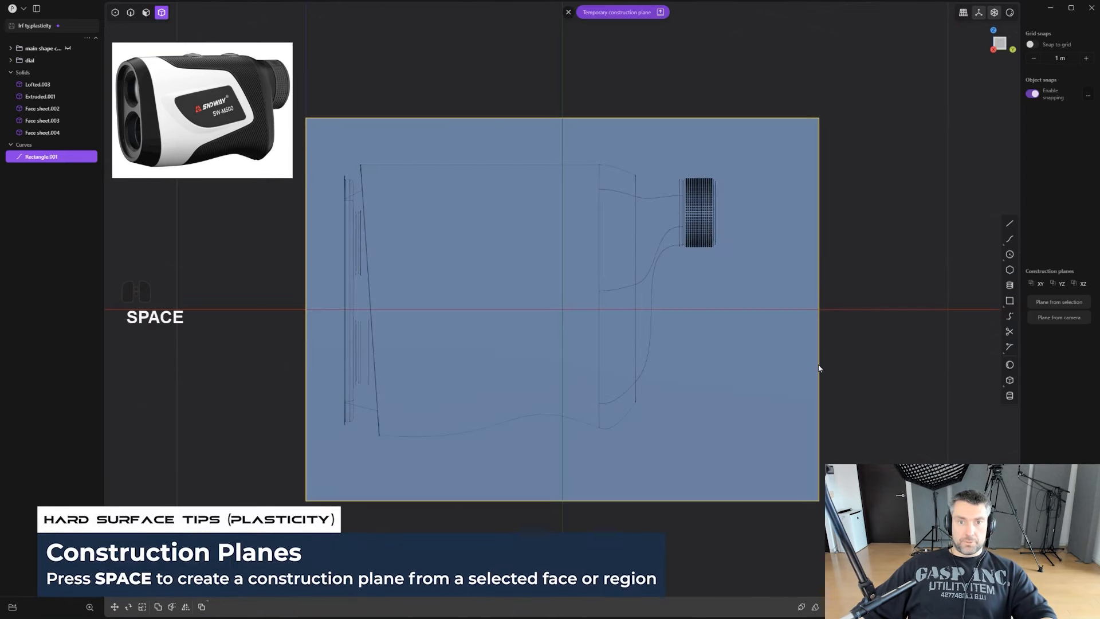
Delete the rectangle's curve and hide the remaining flat sheet that covers the body.
key(2)
click(658, 118)
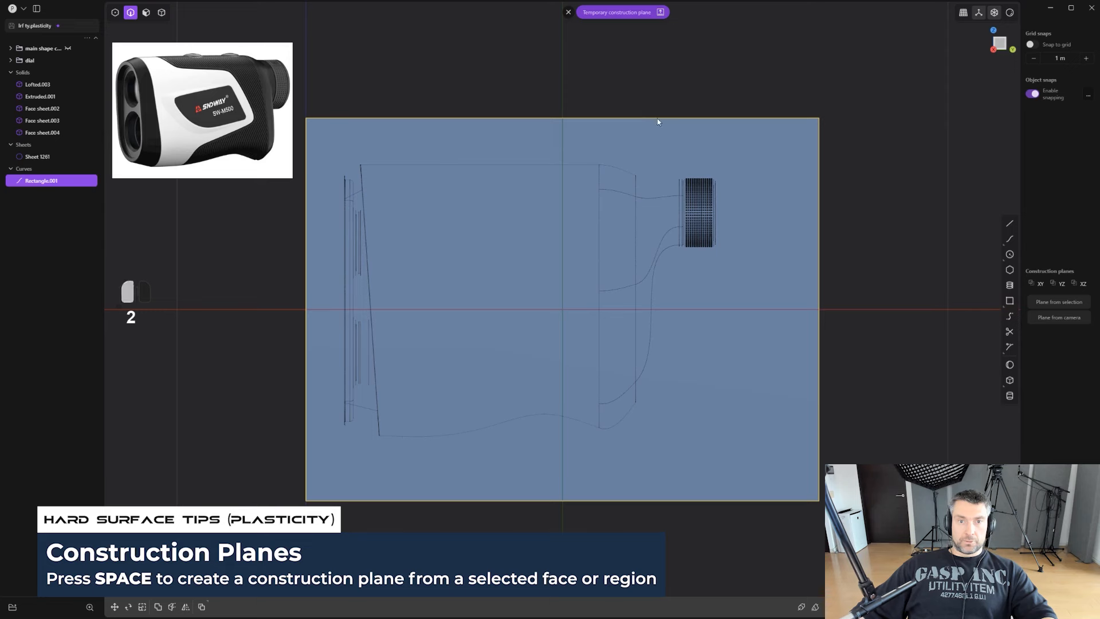
key(x)
shift+middle_drag(656, 119, 617, 149)
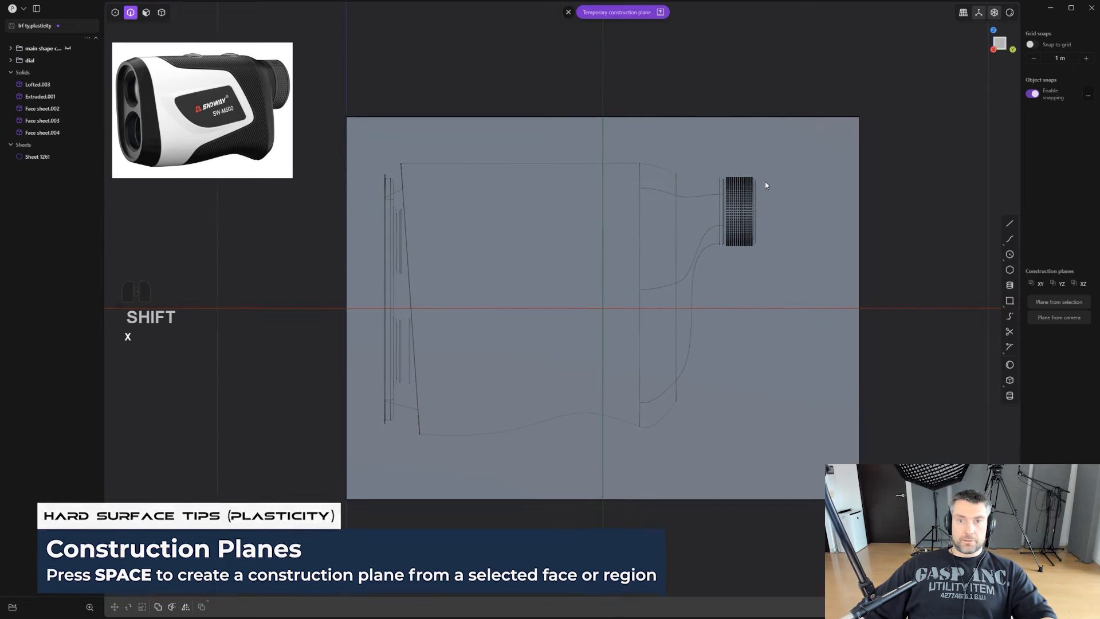
key(2)
key(3)
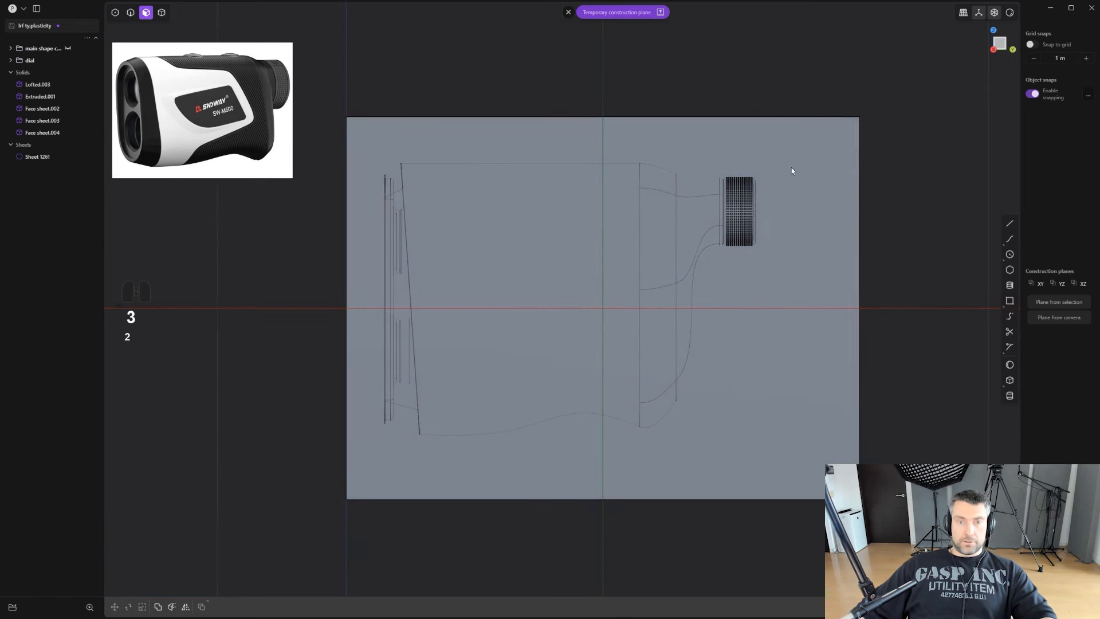
key(h)
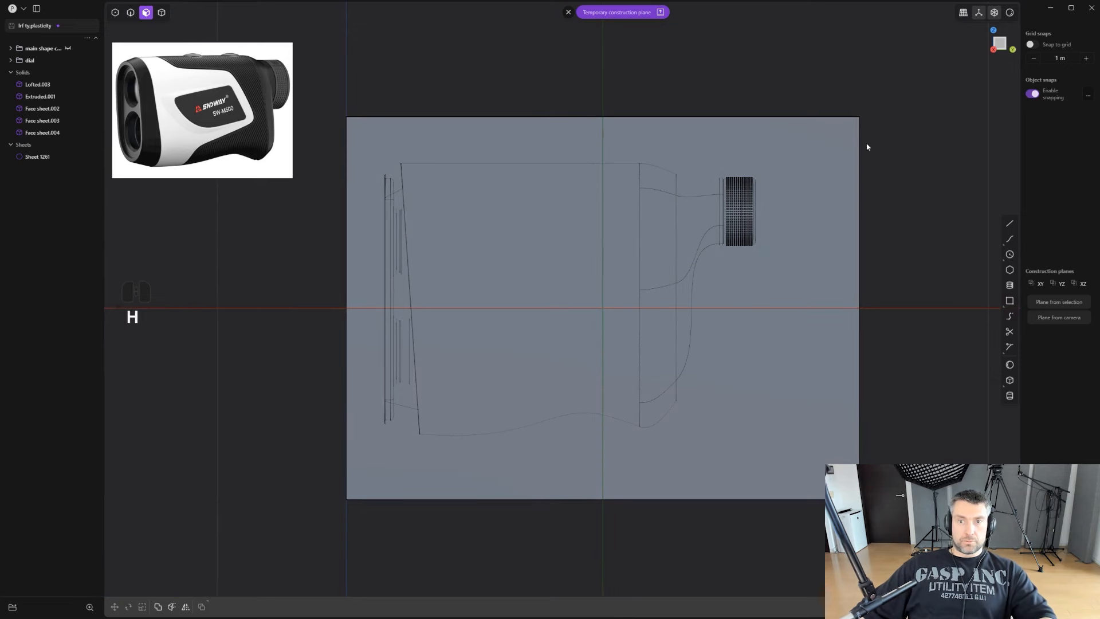
key(4)
click(821, 155)
key(h)
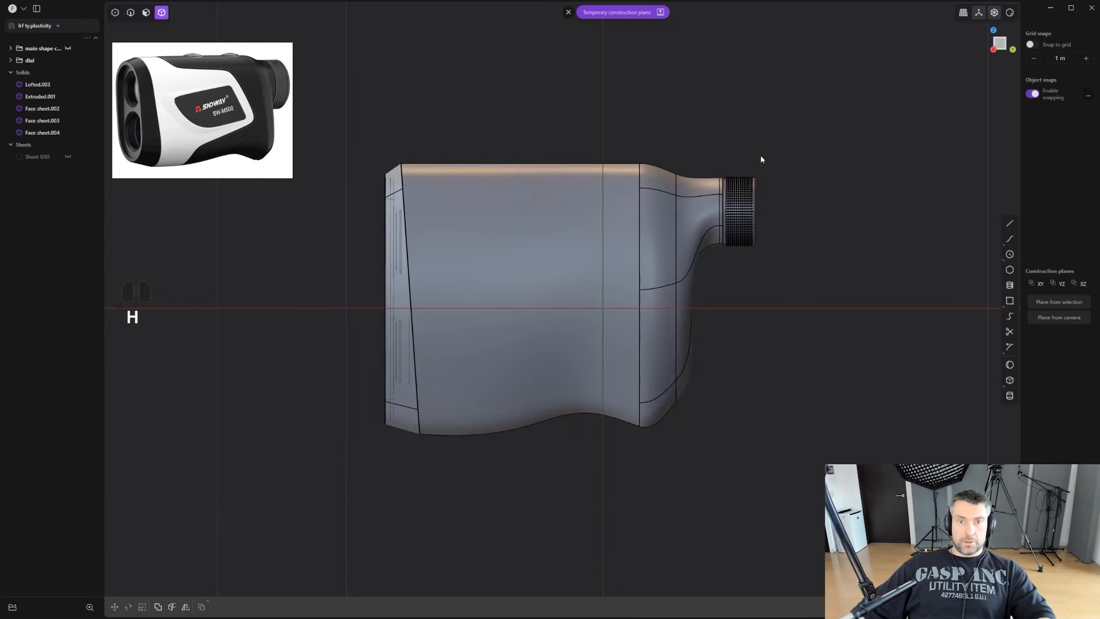
Draw a smooth open curve for the grip seam, running from above the front, back around the side and down below the body.
shift+middle_drag(679, 152, 734, 165)
scroll(723, 164, up, 3)
mouse_move(653, 177)
shift+middle_down()
mouse_move(706, 116)
mouse_move(655, 149)
shift+middle_up()
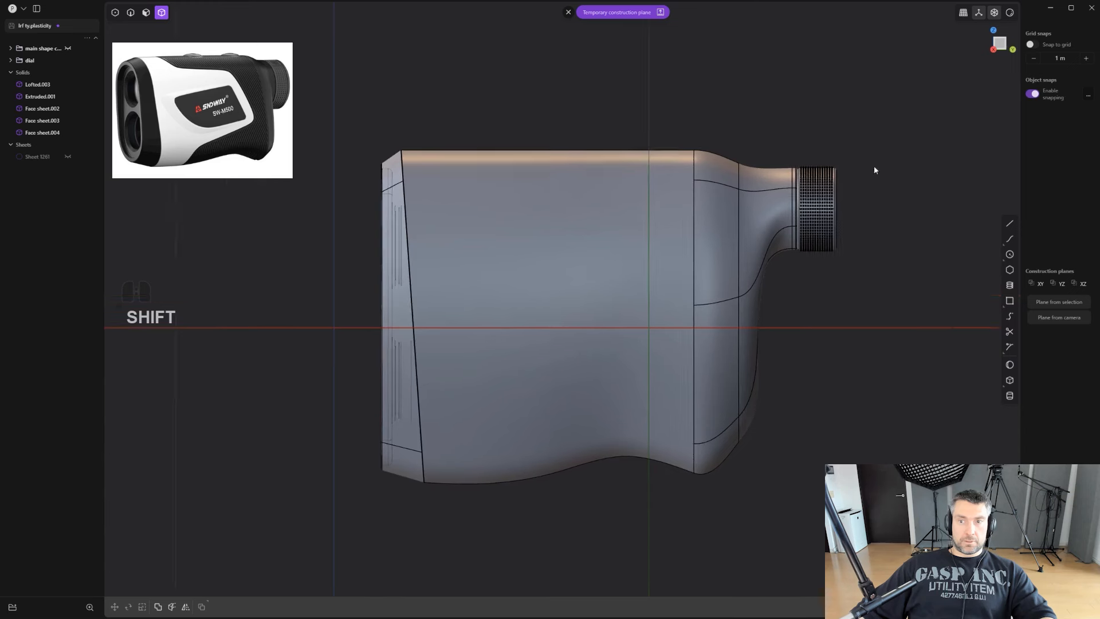
drag(1012, 239, 988, 244)
click(387, 79)
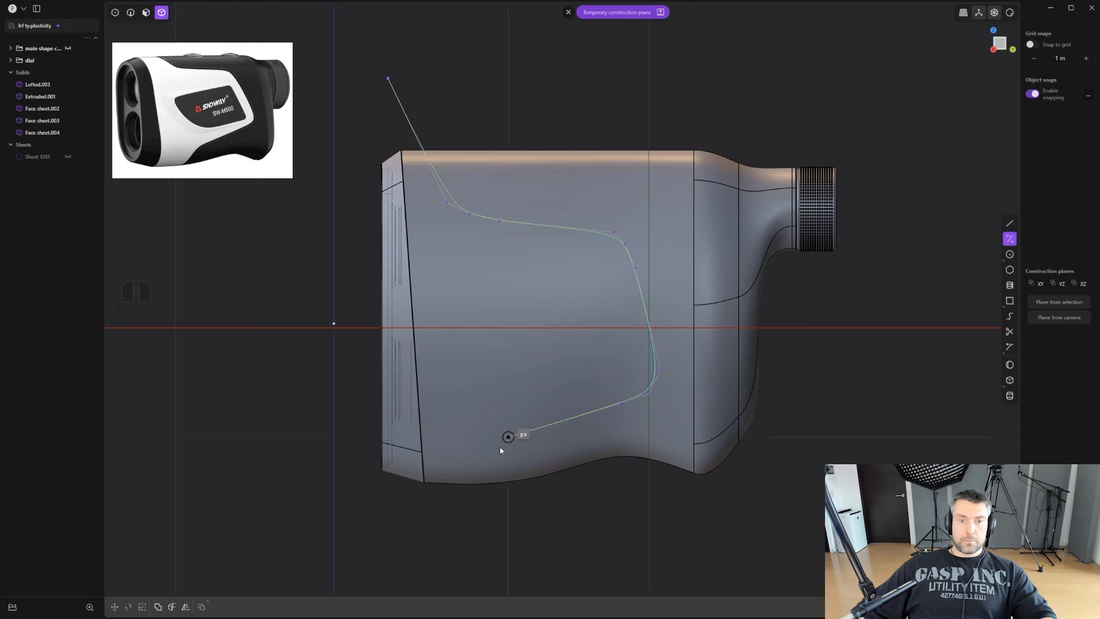
right_click(426, 547)
Shift the grip seam curve freely by about 0.026 m in Y and 0.021 m in Z.
scroll(594, 491, up, 4)
scroll(656, 471, down, 3)
key(g)
key(g)
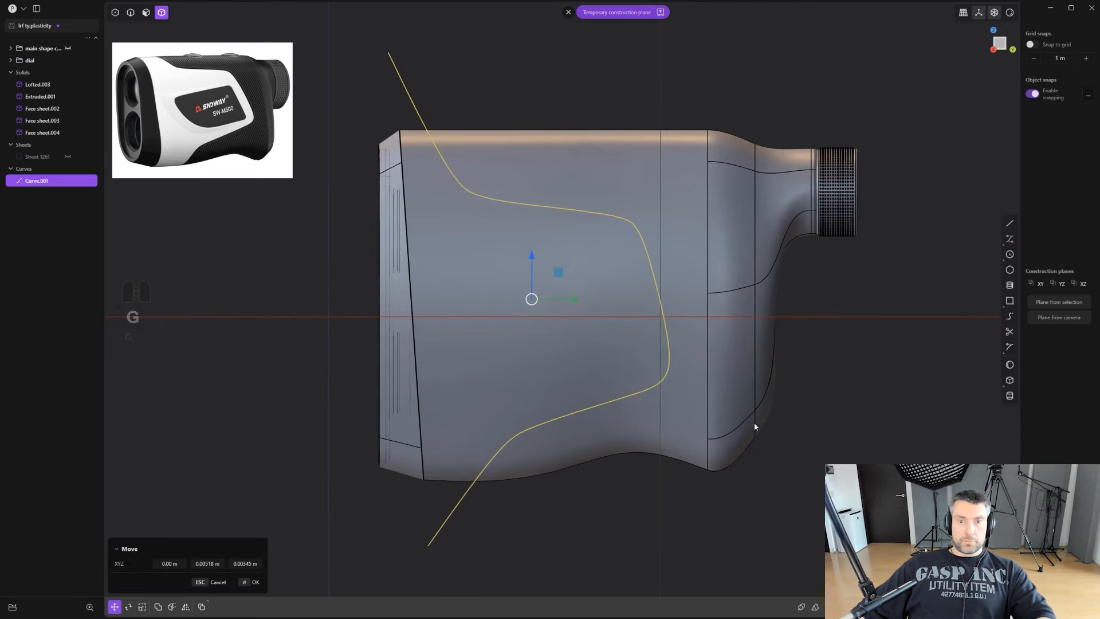
scroll(717, 374, up, 2)
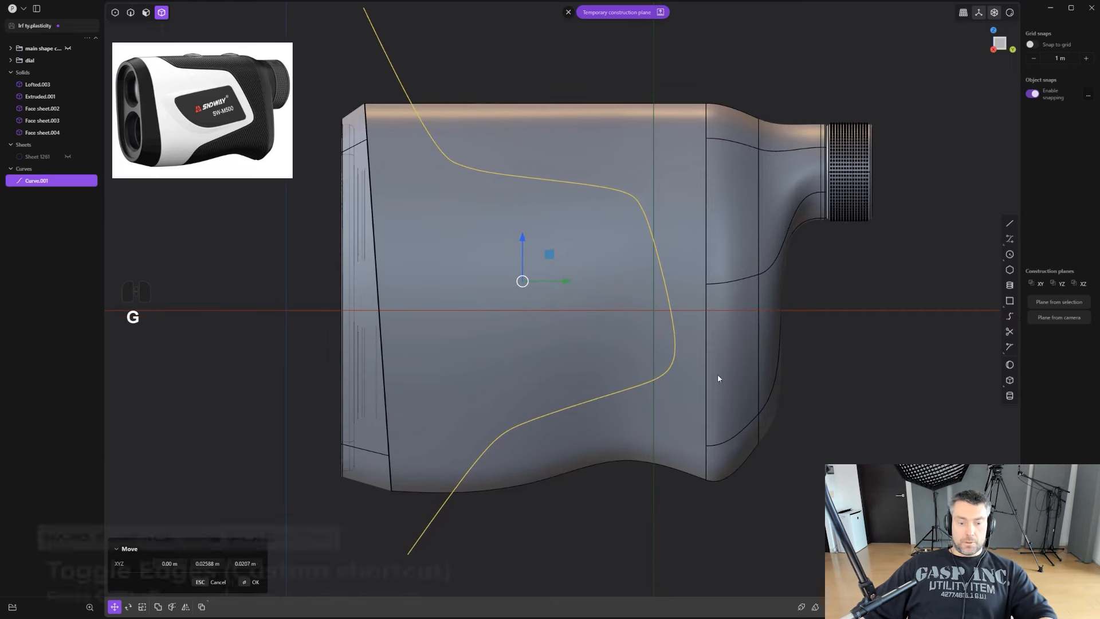
Cut the main body with the grip seam curve to split the rear grip into its own solid.
key(c)
click(677, 197)
right_click(677, 198)
scroll(677, 199, down, 3)
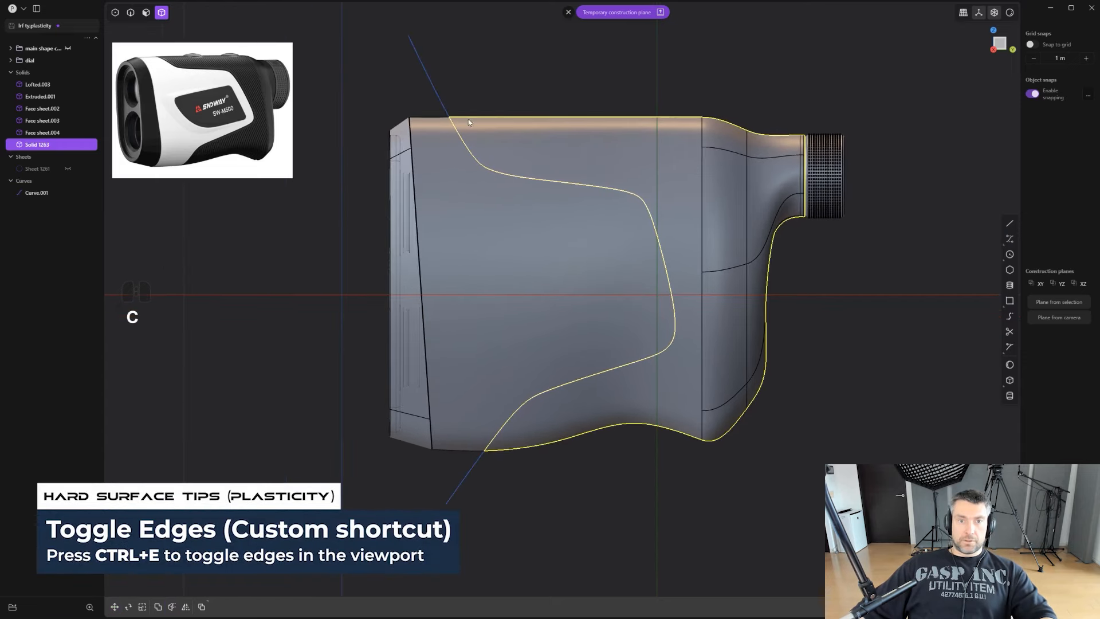
Delete the cutting curve, then unhide all objects and delete the flat construction sheet.
key(x)
middle_drag(704, 88, 681, 106)
key(alt+h)
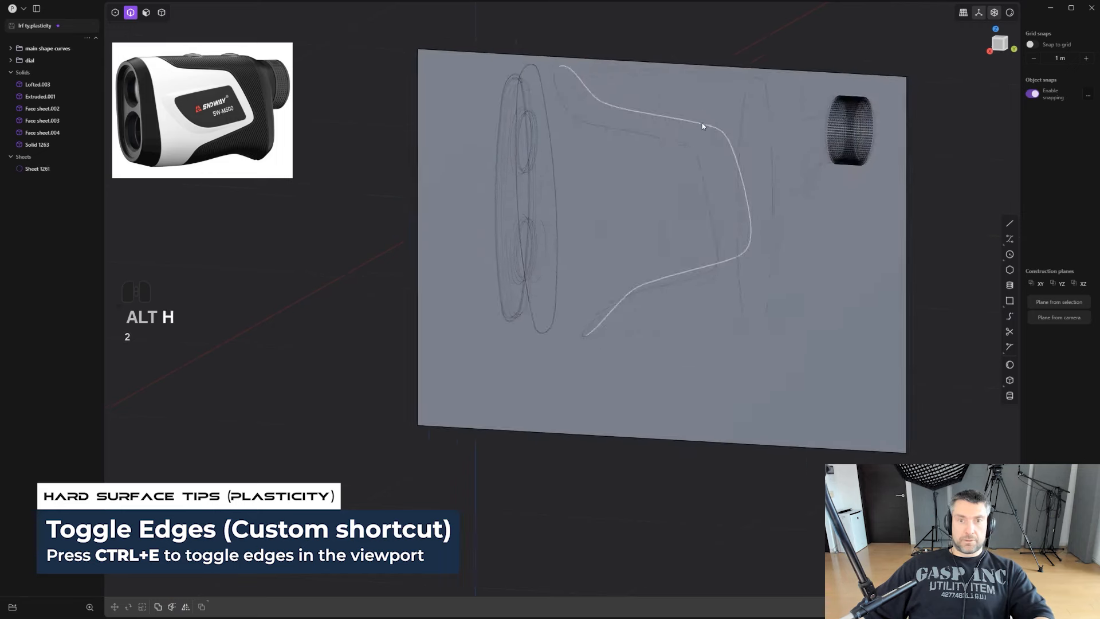
key(4)
click(850, 238)
key(x)
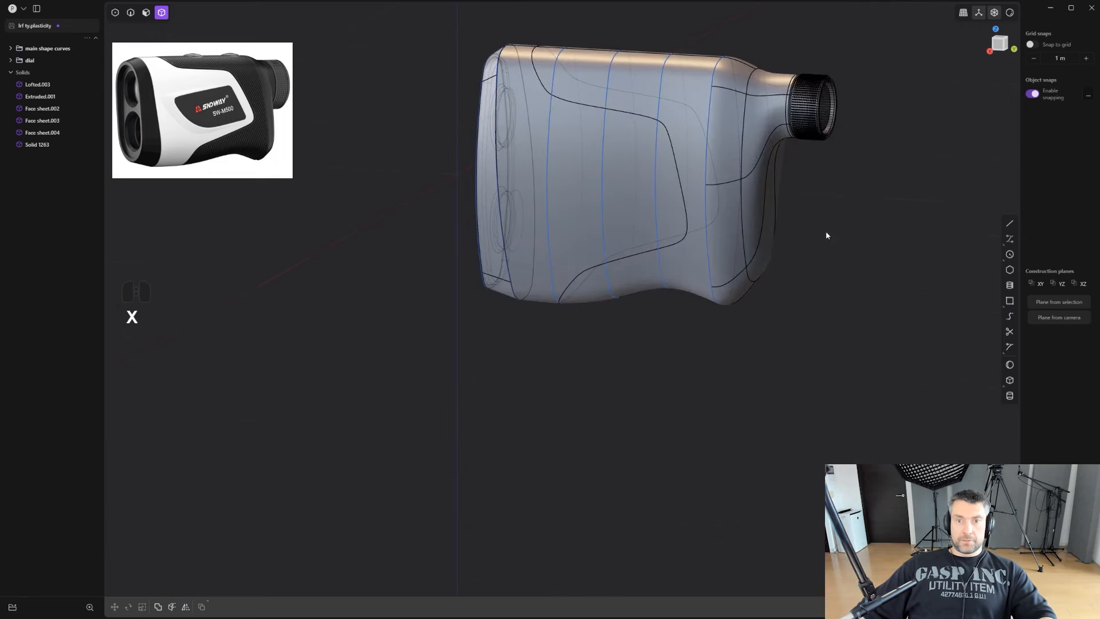
Hide the main shape curves group to leave only the solids on view.
alt+middle_drag(826, 236, 579, 287)
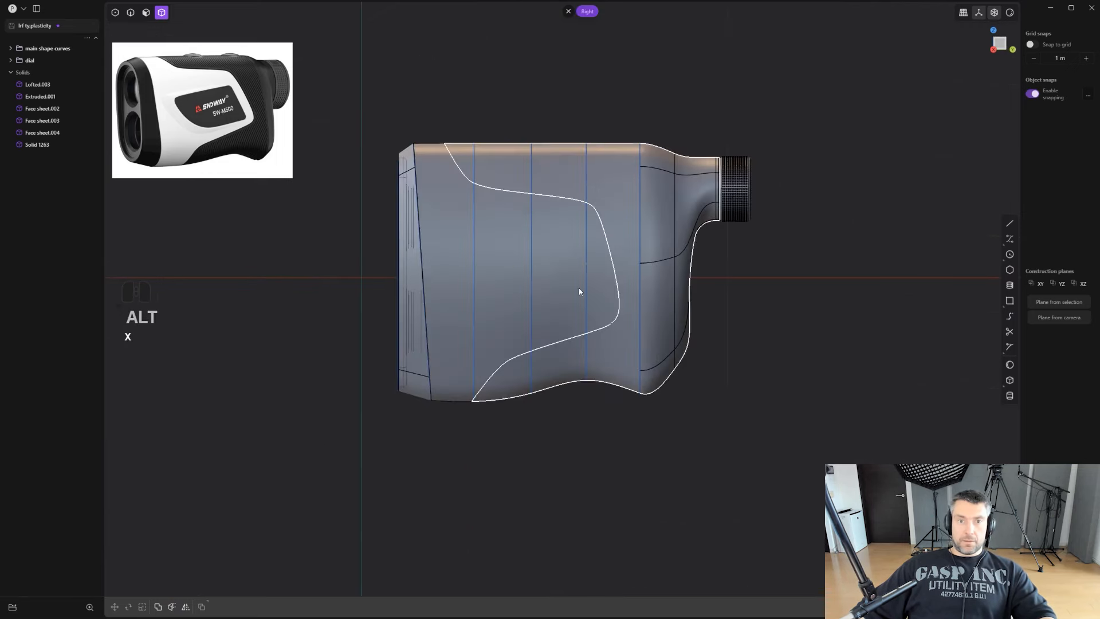
click(67, 48)
middle_drag(378, 138, 576, 215)
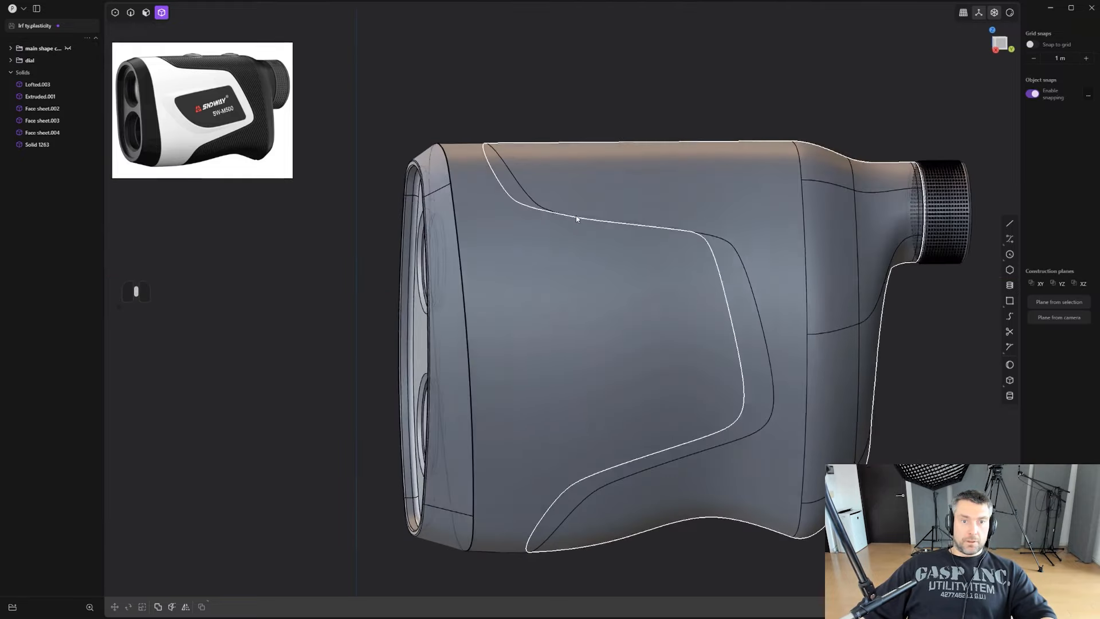
middle_drag(576, 216, 598, 226)
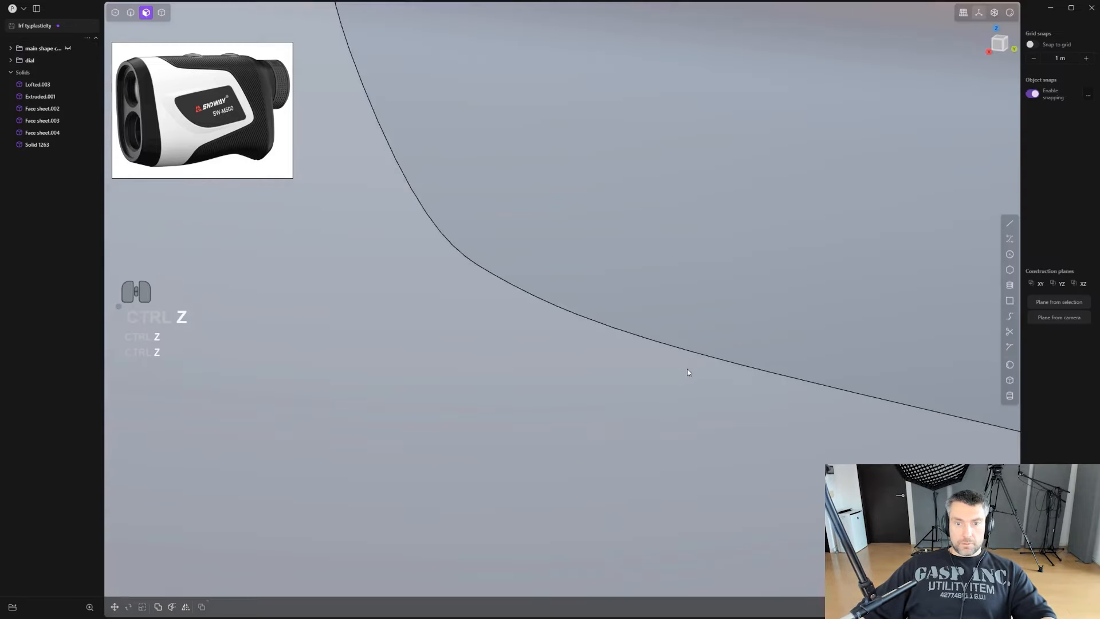
Fillet the main body's edge along the new grip seam by about 0.001 m.
middle_drag(689, 370, 692, 353)
key(2)
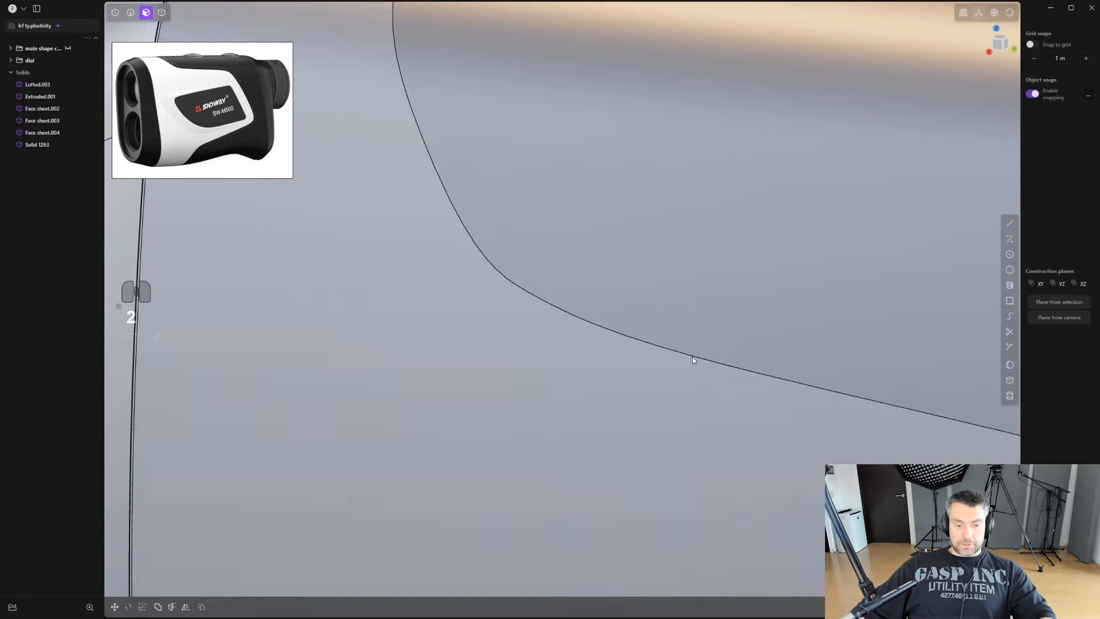
click(692, 357)
key(f)
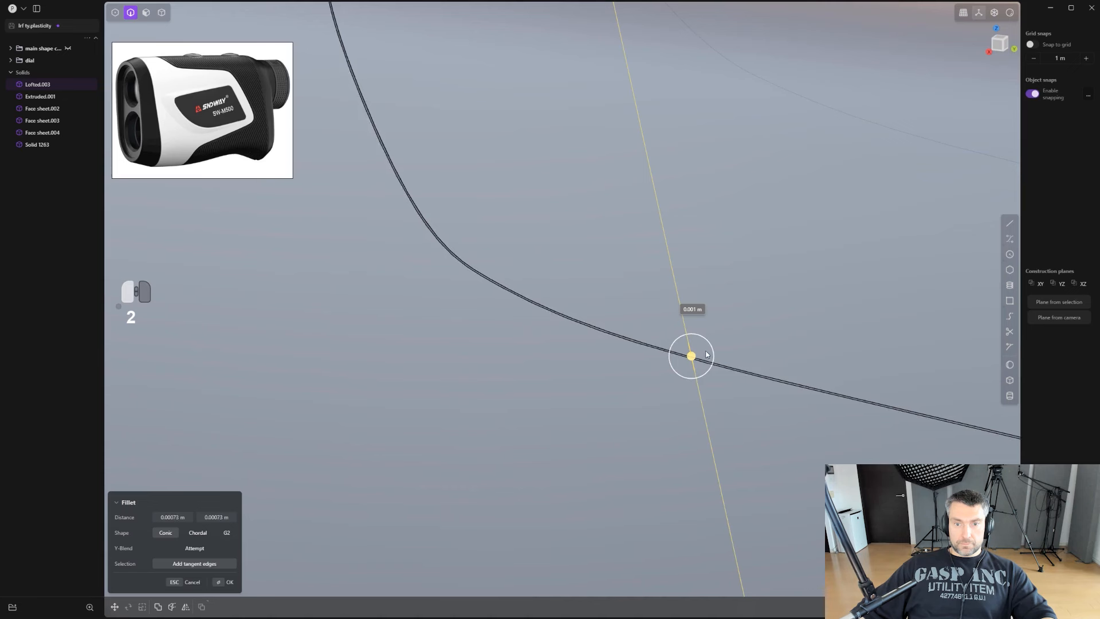
key(Return)
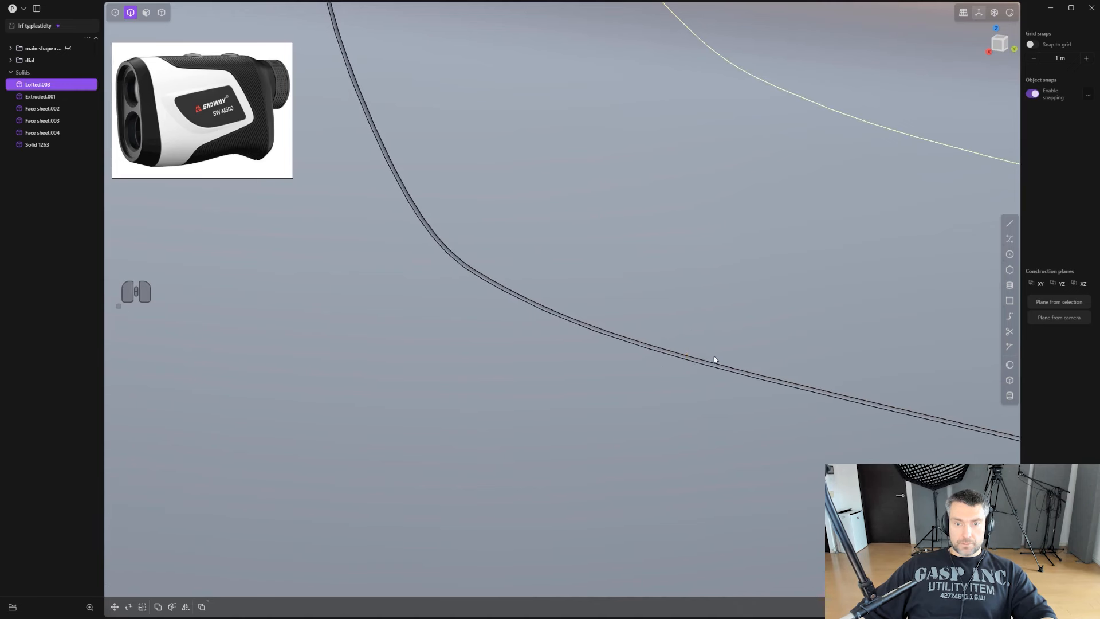
Fillet the rear grip solid's matching seam edge with the same distance as the main body's fillet.
click(714, 359)
key(f)
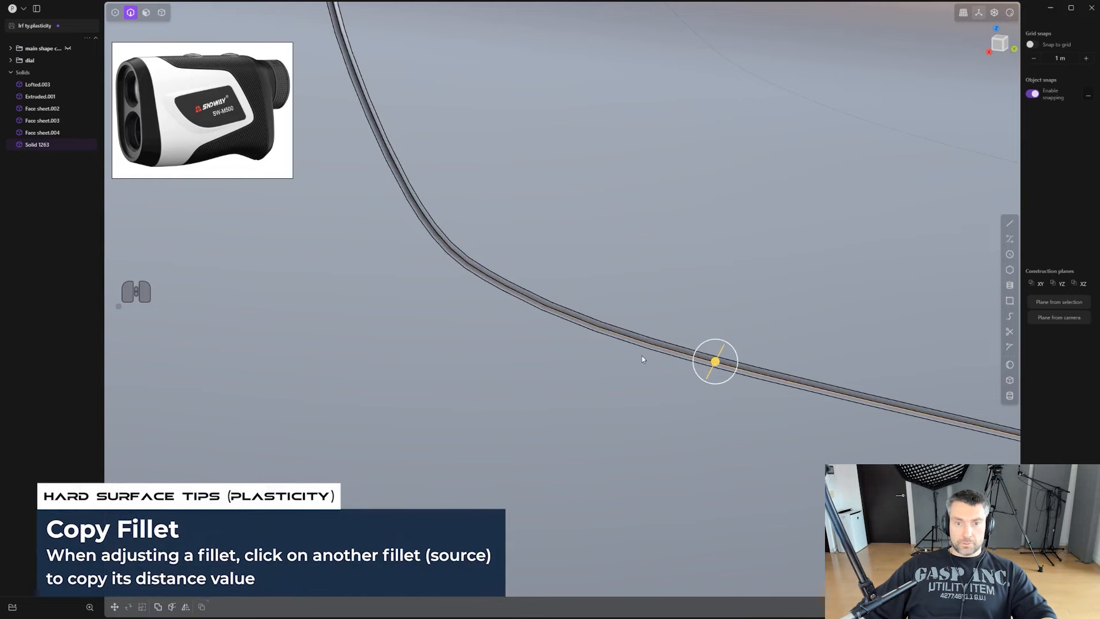
right_click(655, 377)
Compare the grip seam with the reference photo and examine the ribbed texture on the rear grip.
scroll(658, 370, down, 3)
alt+middle_drag(683, 341, 658, 333)
scroll(659, 334, down, 4)
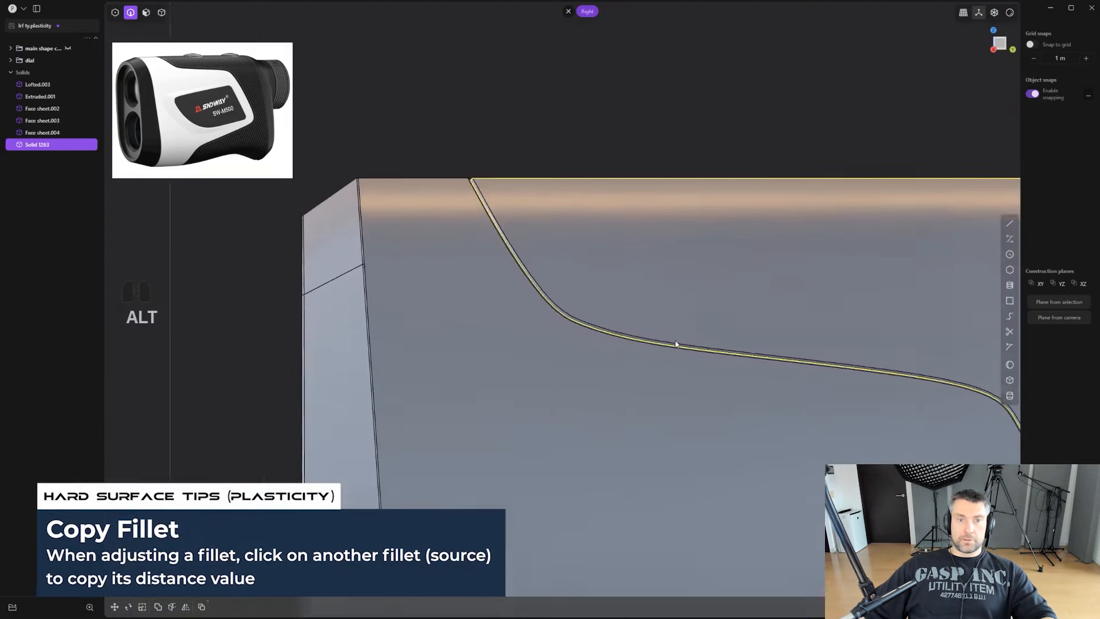
scroll(676, 343, down, 4)
shift+middle_drag(676, 370, 665, 303)
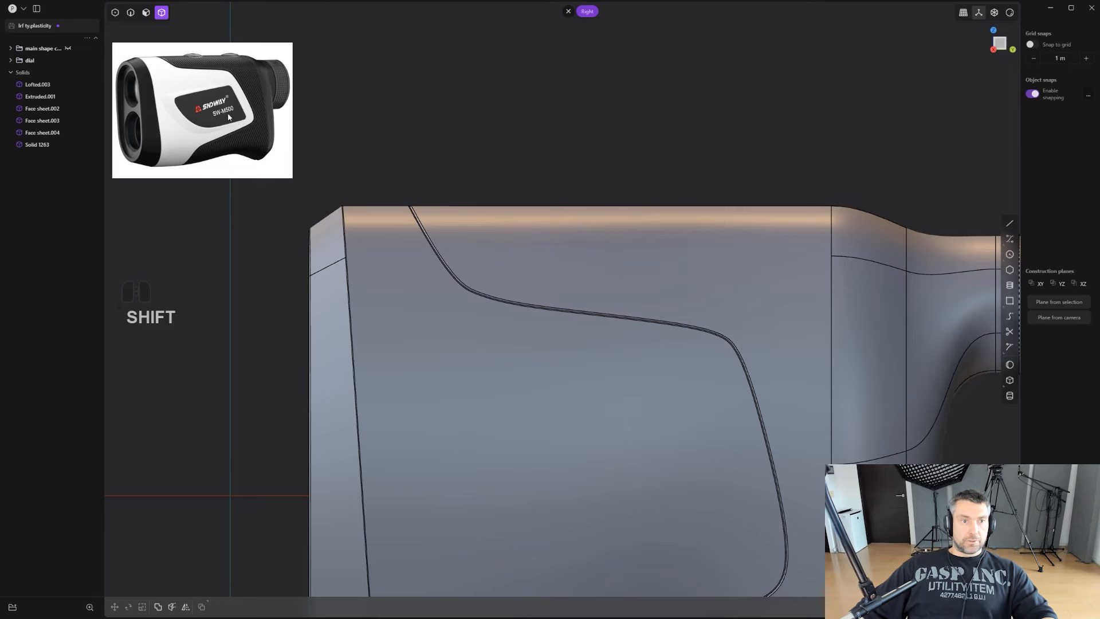
scroll(211, 104, up, 5)
middle_drag(247, 74, 163, 132)
middle_drag(447, 149, 361, 192)
scroll(165, 98, up, 4)
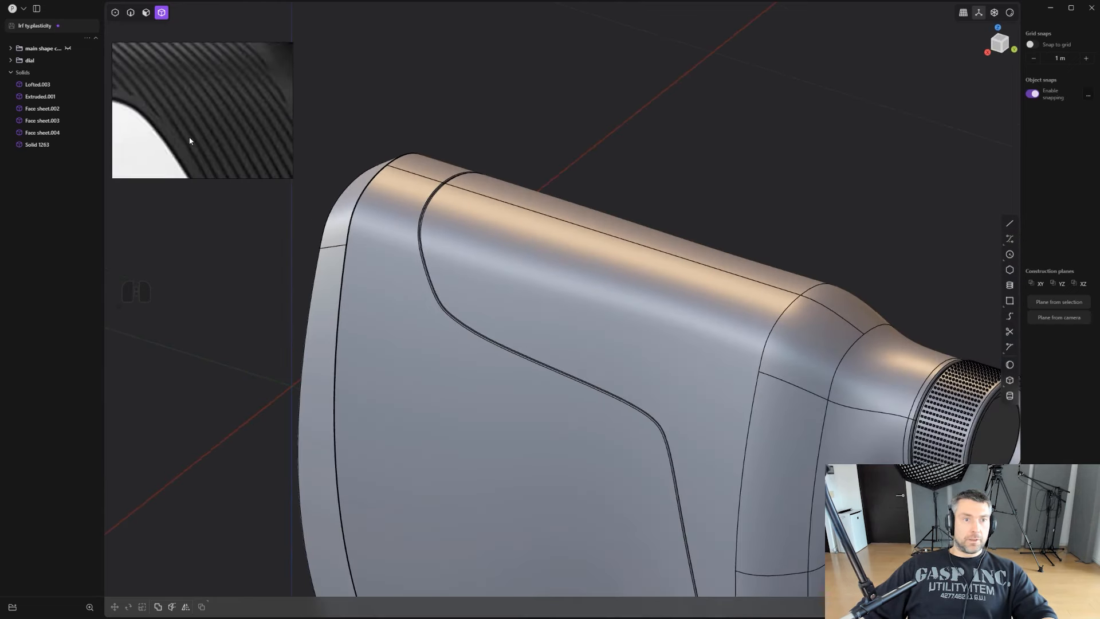
scroll(190, 140, down, 5)
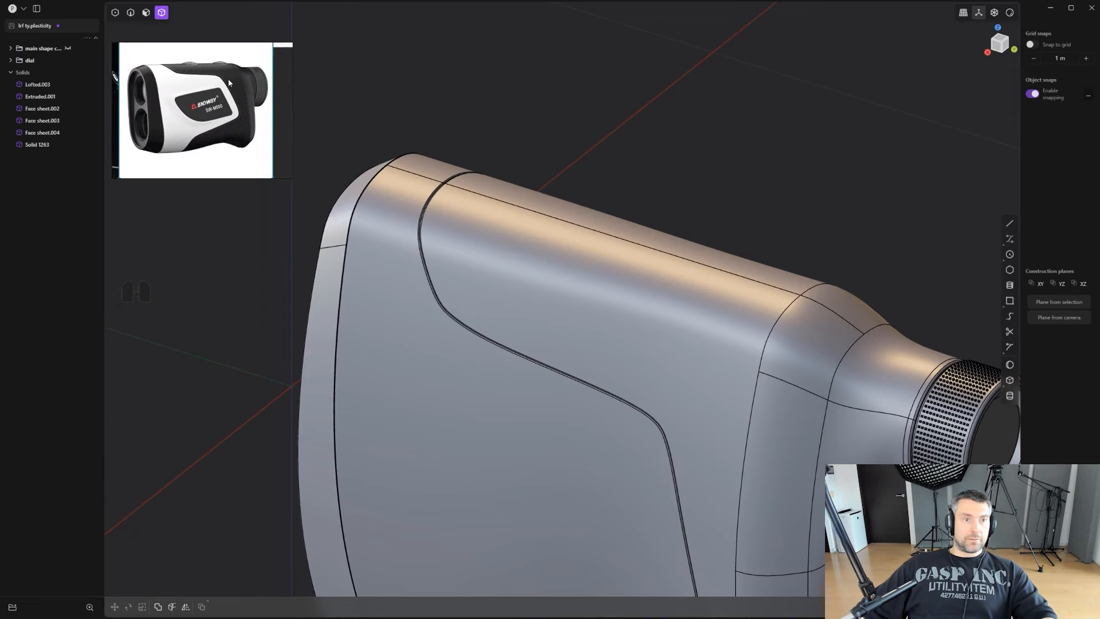
In the right view, draw a straight slanted line on the YZ plane from above the body's front to below its lower edge.
alt+middle_drag(570, 236, 674, 230)
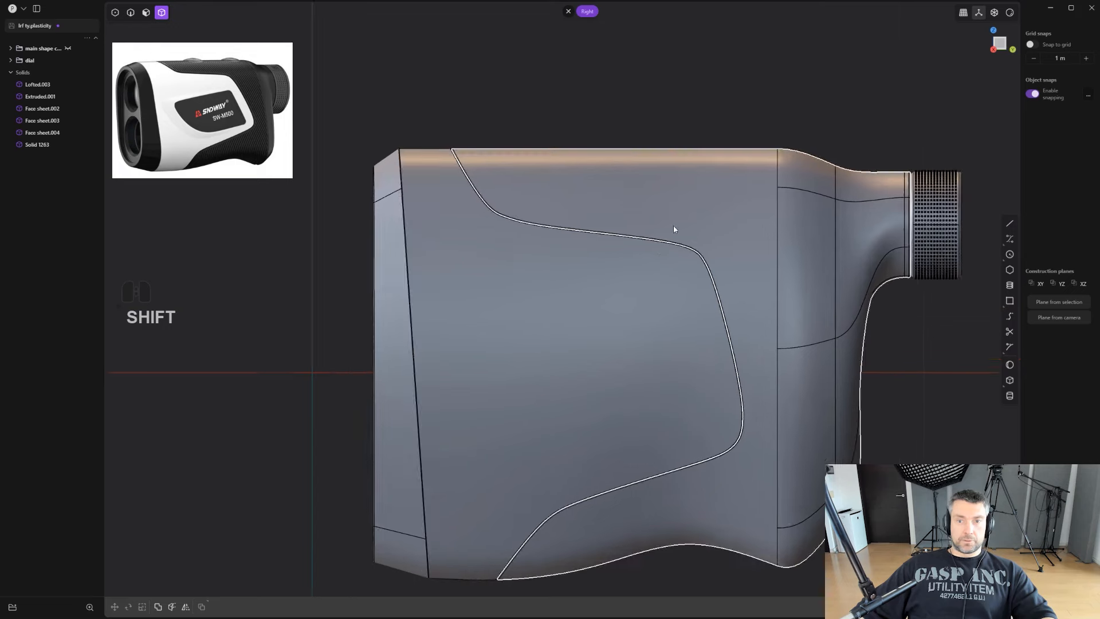
scroll(668, 212, down, 3)
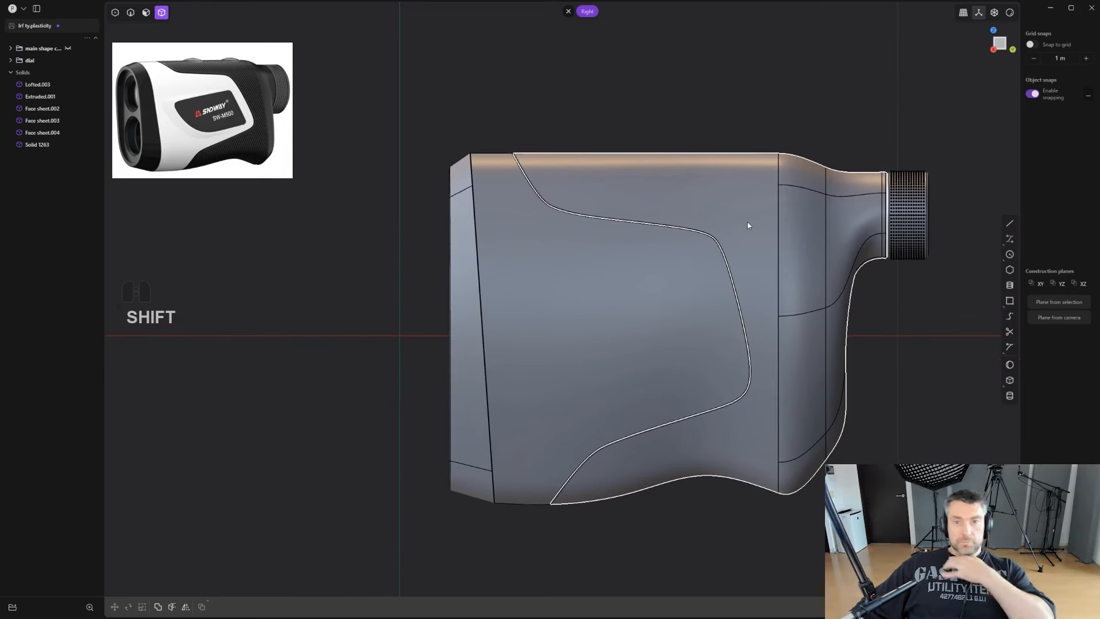
shift+middle_drag(686, 170, 643, 177)
scroll(643, 177, down, 2)
shift+middle_drag(680, 230, 688, 237)
scroll(688, 237, up, 1)
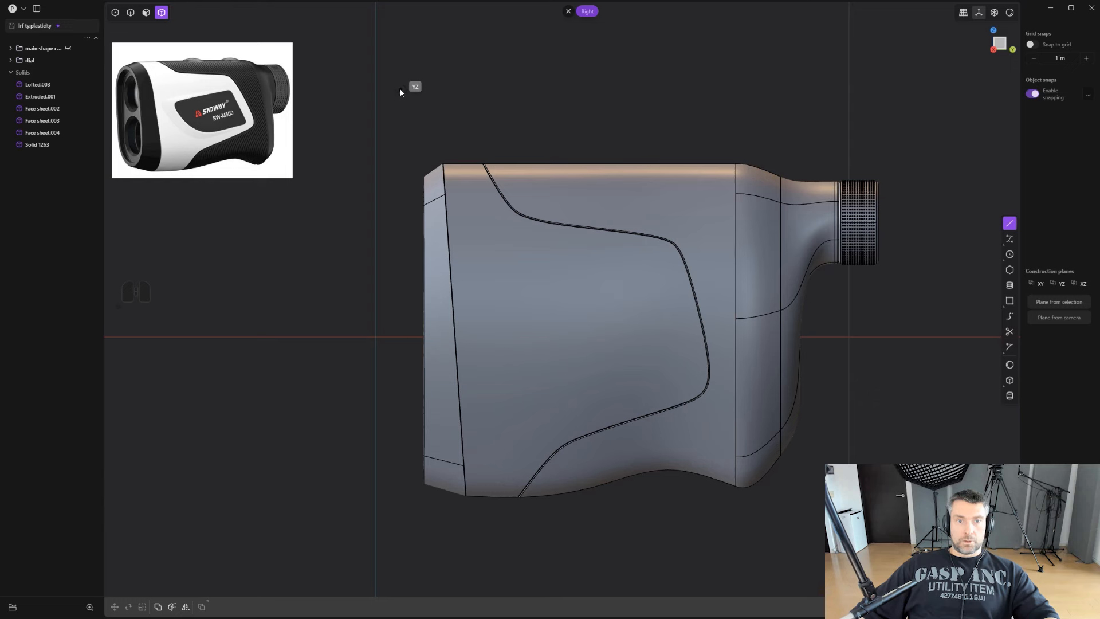
scroll(378, 97, down, 1)
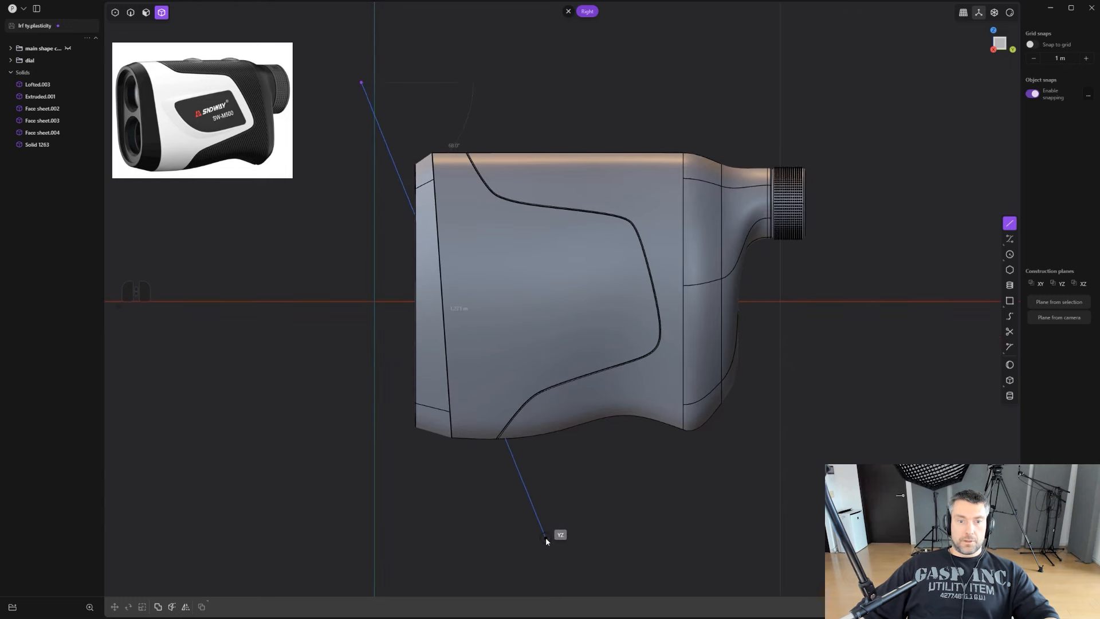
click(547, 536)
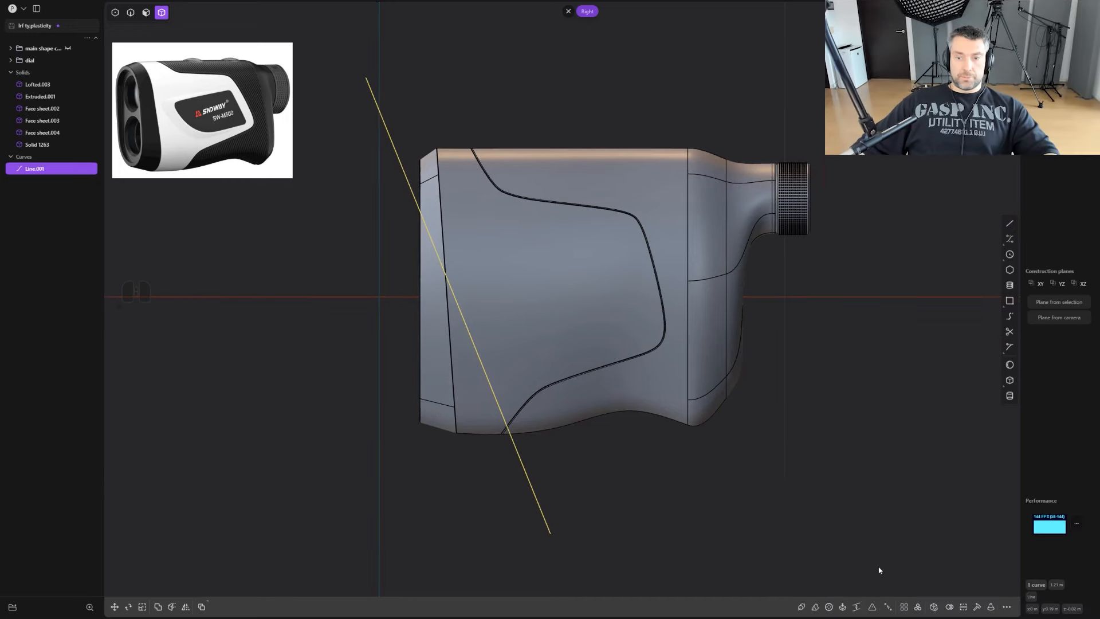
Create a rectangular array of the slanted line running rearward across the body about 0.84 m, with 30 copies.
click(905, 607)
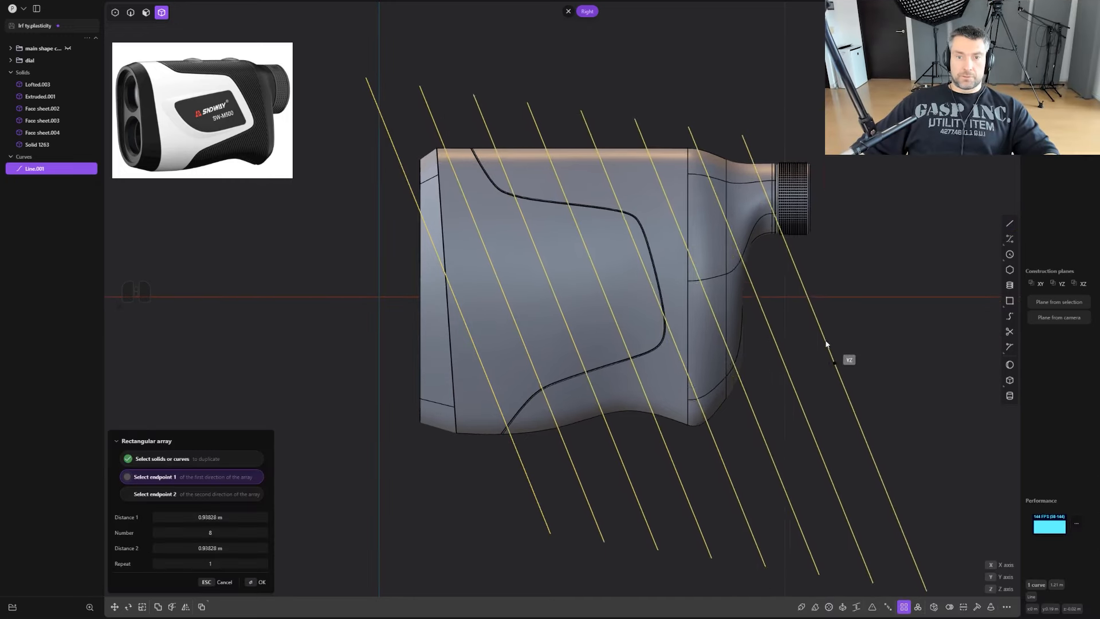
click(798, 297)
scroll(797, 297, up, 3)
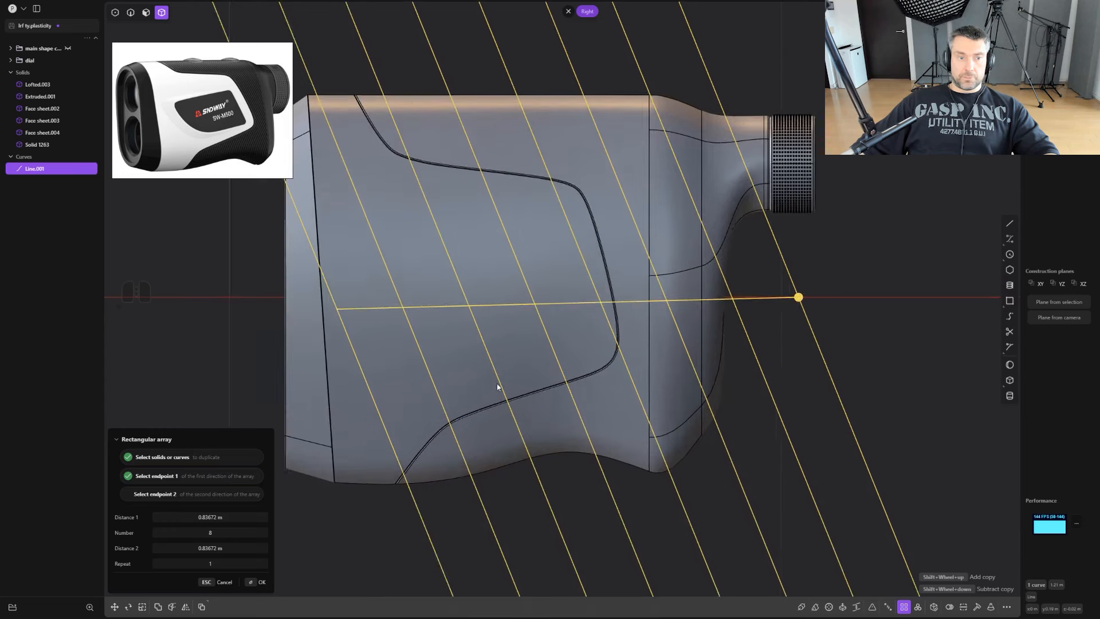
text(2)
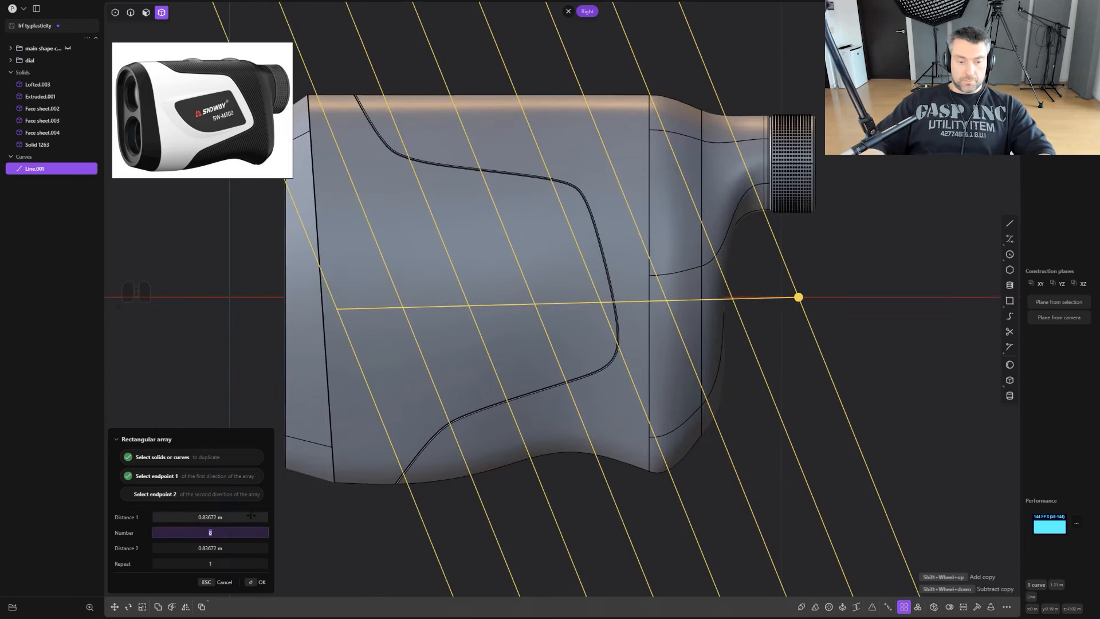
text(0)
key(Return)
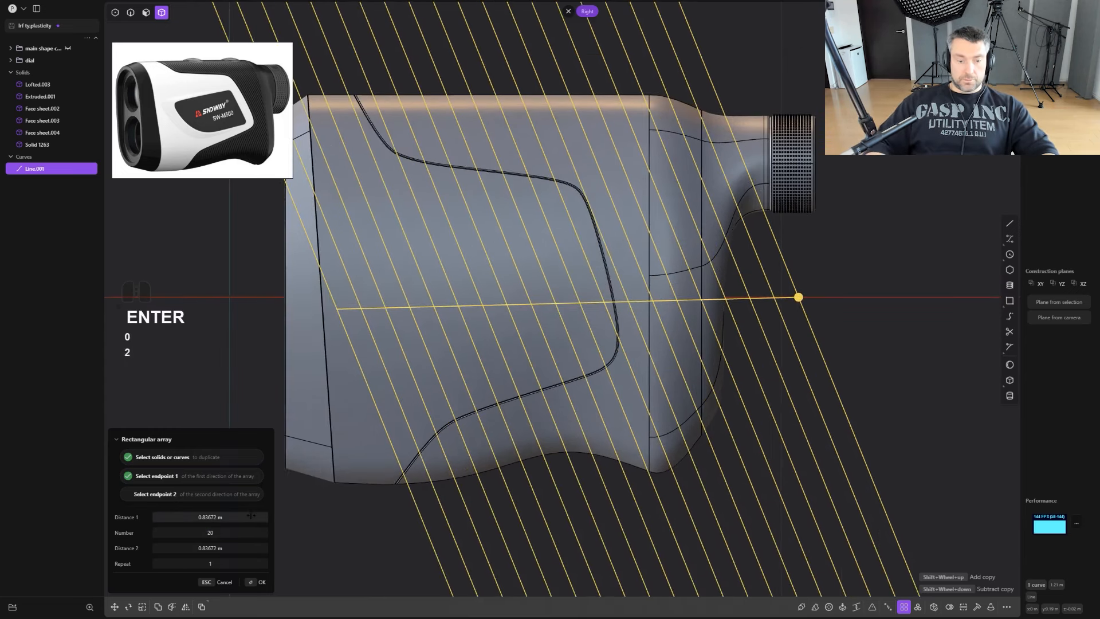
click(243, 532)
text(30)
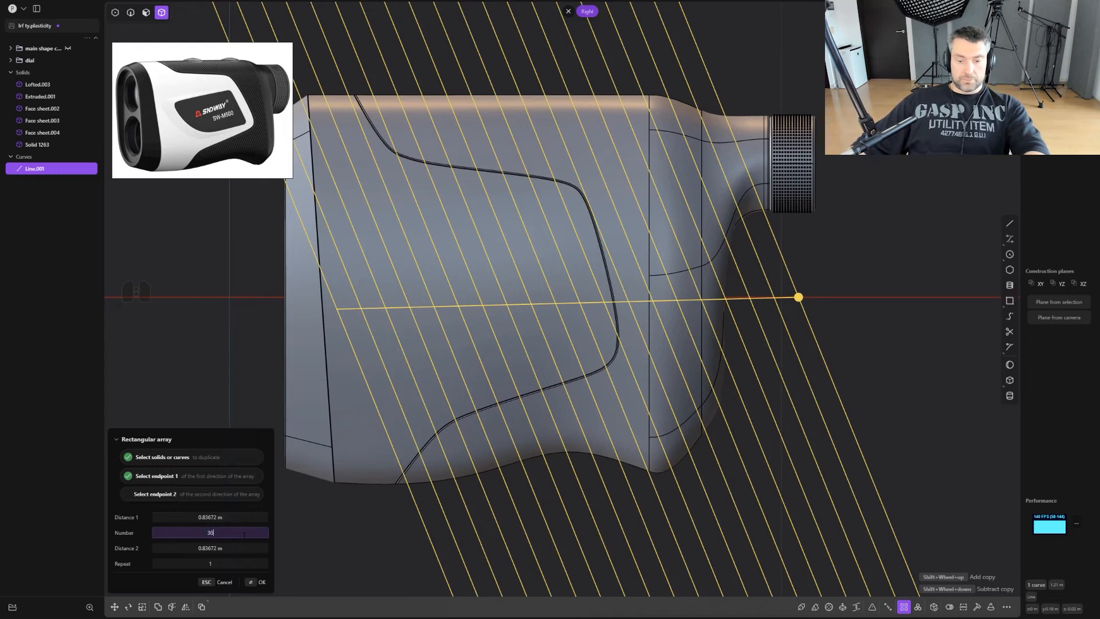
key(Return)
scroll(517, 191, down, 2)
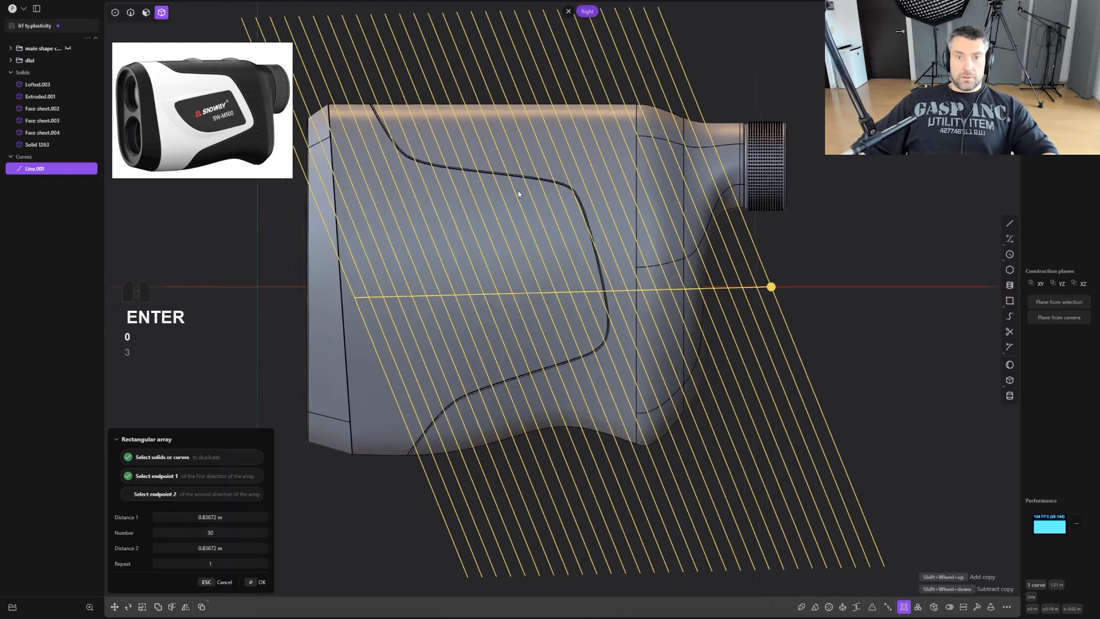
shift+middle_drag(492, 234, 495, 261)
scroll(495, 261, up, 1)
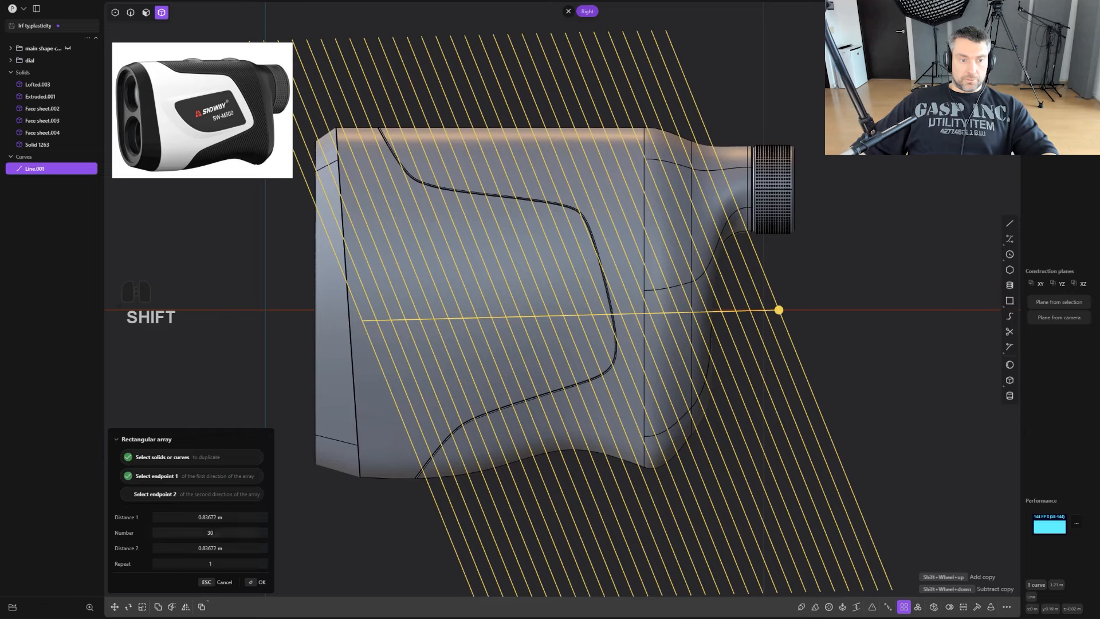
Set the line array's number to 35 and finish the array.
click(243, 532)
text(35)
key(Return)
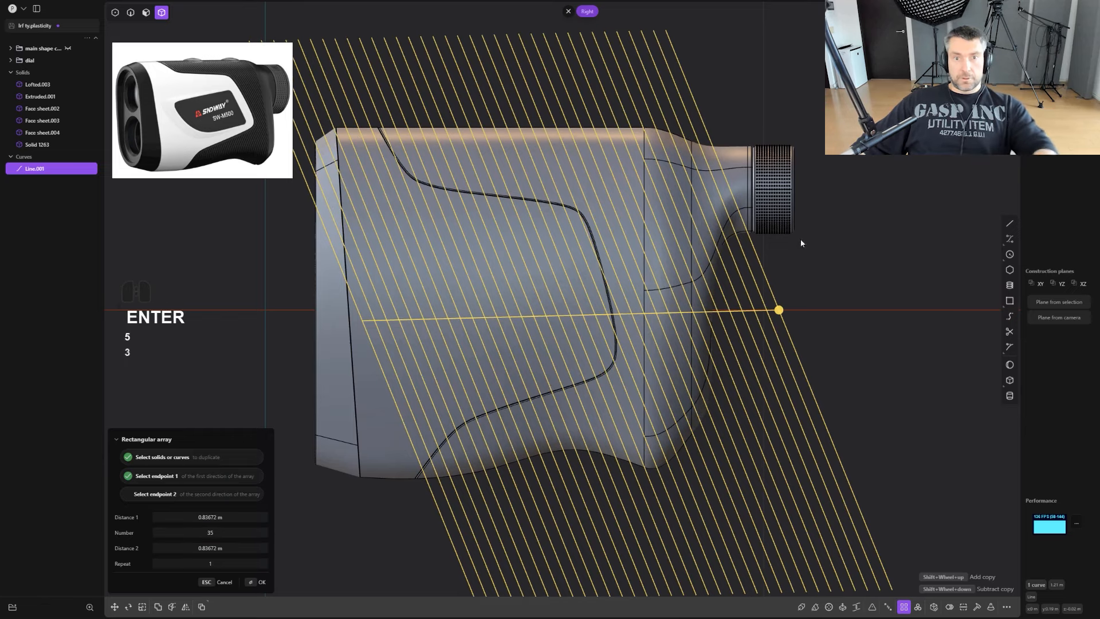
scroll(711, 214, up, 1)
scroll(679, 207, down, 1)
shift+middle_drag(624, 182, 678, 230)
scroll(602, 246, up, 1)
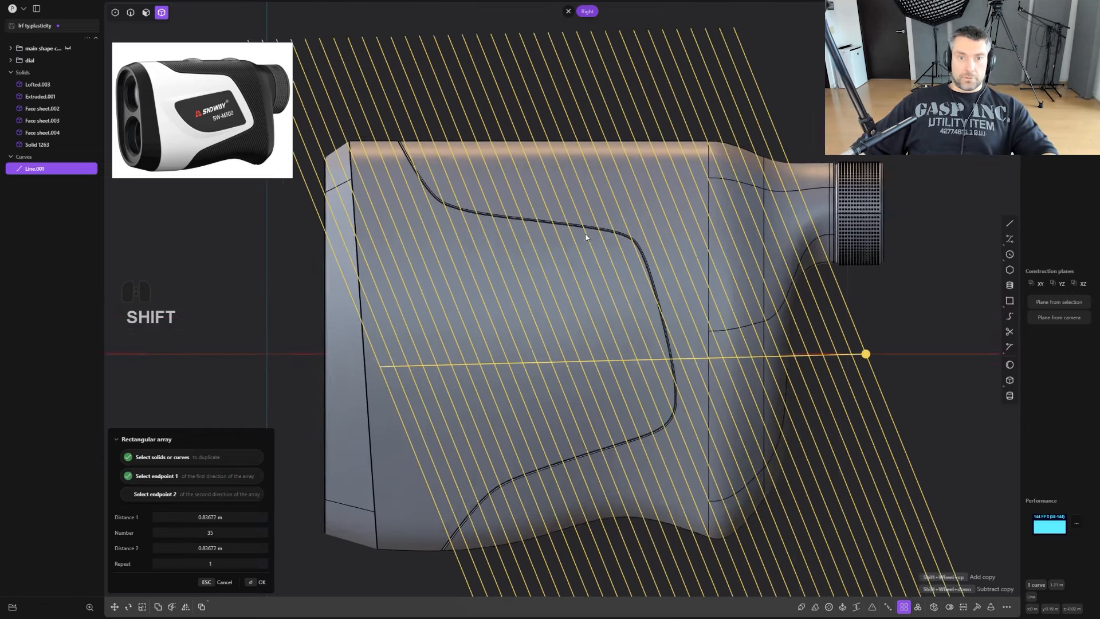
scroll(584, 235, up, 1)
right_click(576, 225)
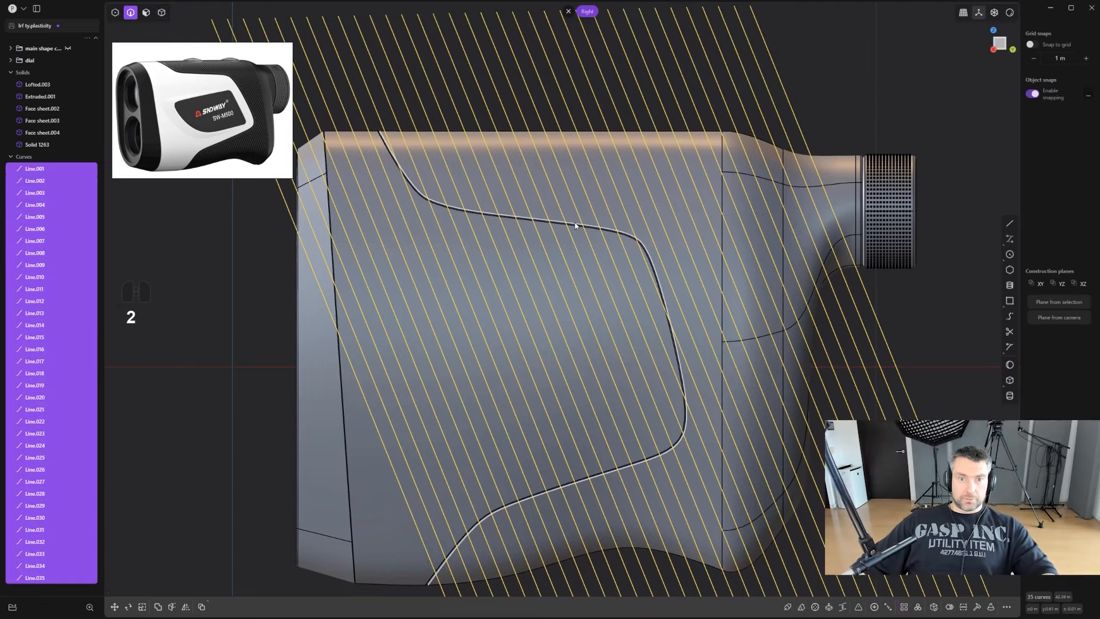
Duplicate the grip seam edge as a curve and offset it by 0.0149 m towards the rear grip.
click(575, 224)
scroll(705, 310, down, 2)
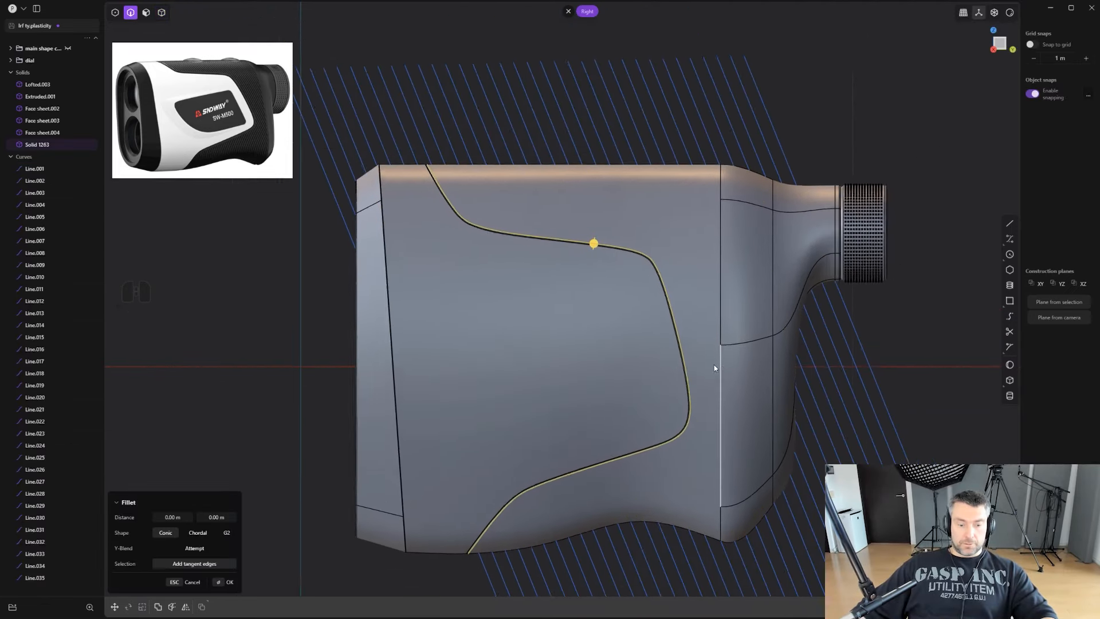
key(shift+d)
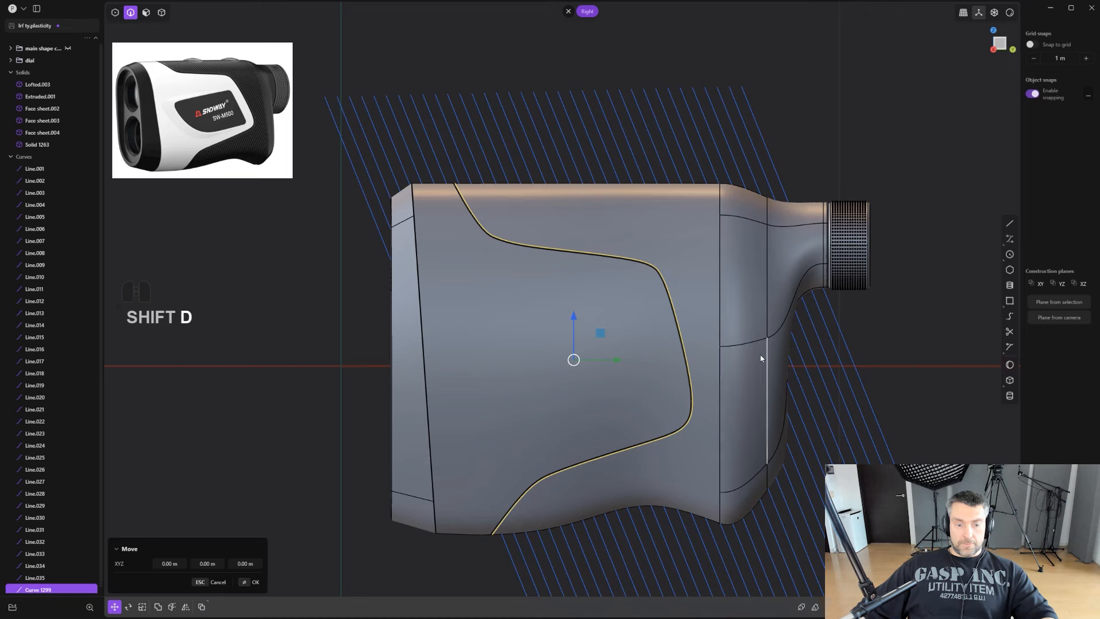
key(o)
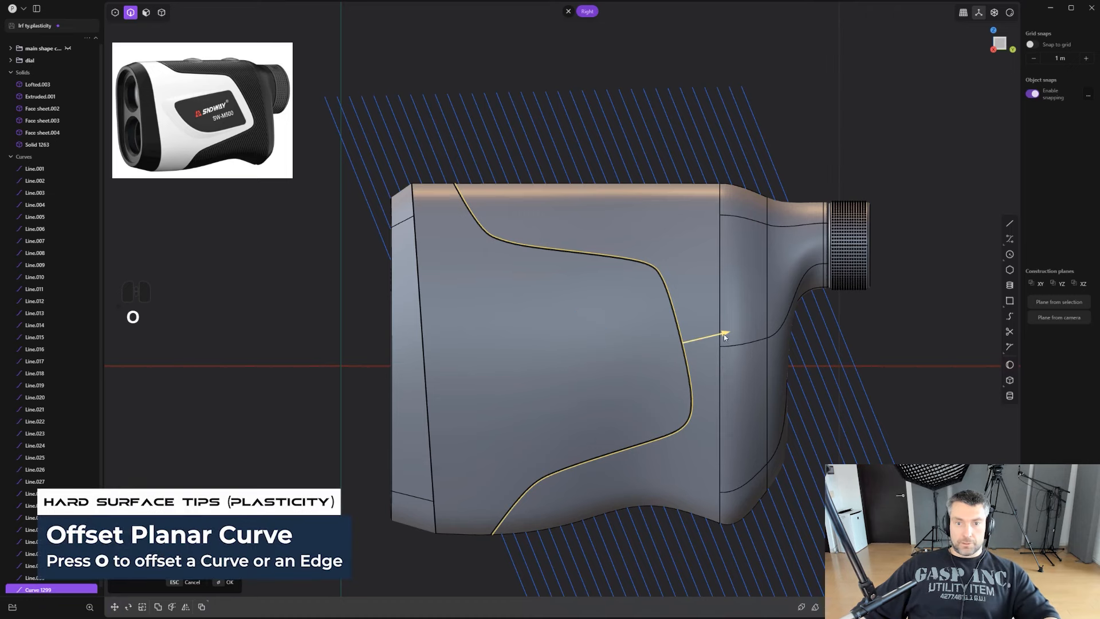
drag(724, 337, 733, 334)
key(alt+z)
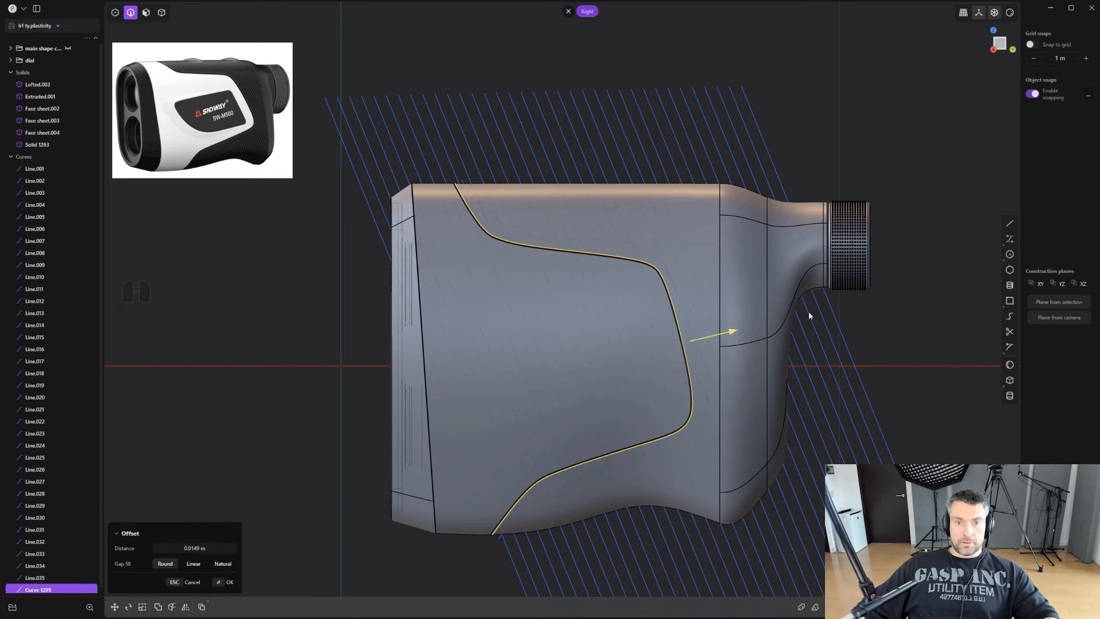
right_click(912, 356)
Move the offset seam curve sideways, clear of the body.
scroll(865, 362, up, 2)
middle_drag(694, 355, 769, 388)
scroll(728, 381, down, 3)
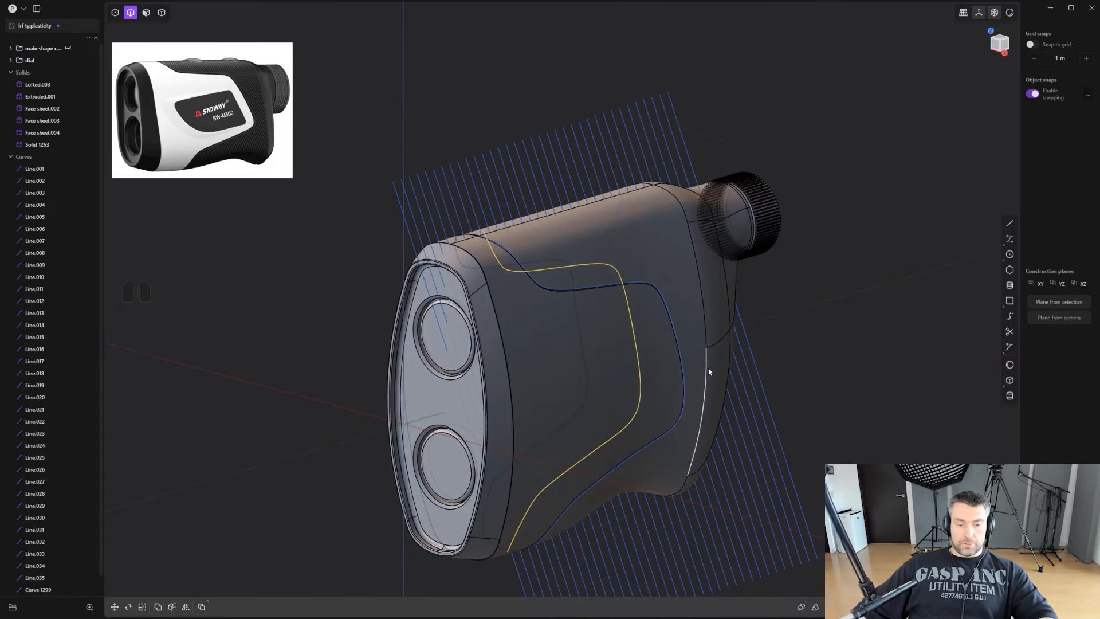
key(g)
drag(596, 382, 719, 410)
right_click(818, 378)
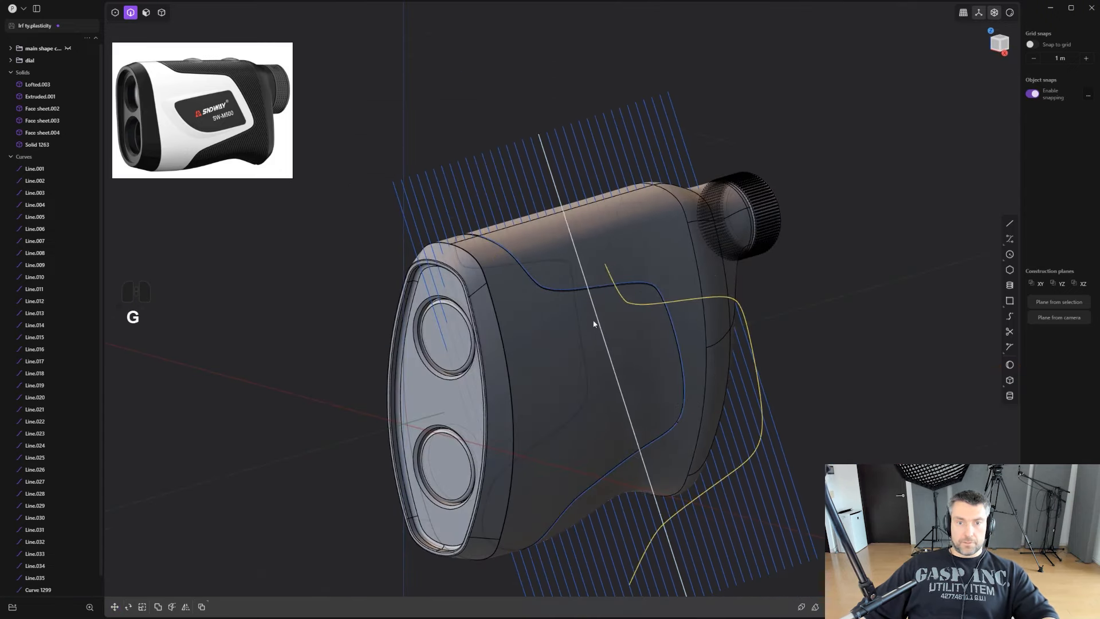
Try to delete the duplicated seam curve that remains on the body.
key(2)
click(636, 282)
key(x)
alt+middle_drag(768, 290, 721, 321)
click(681, 298)
key(x)
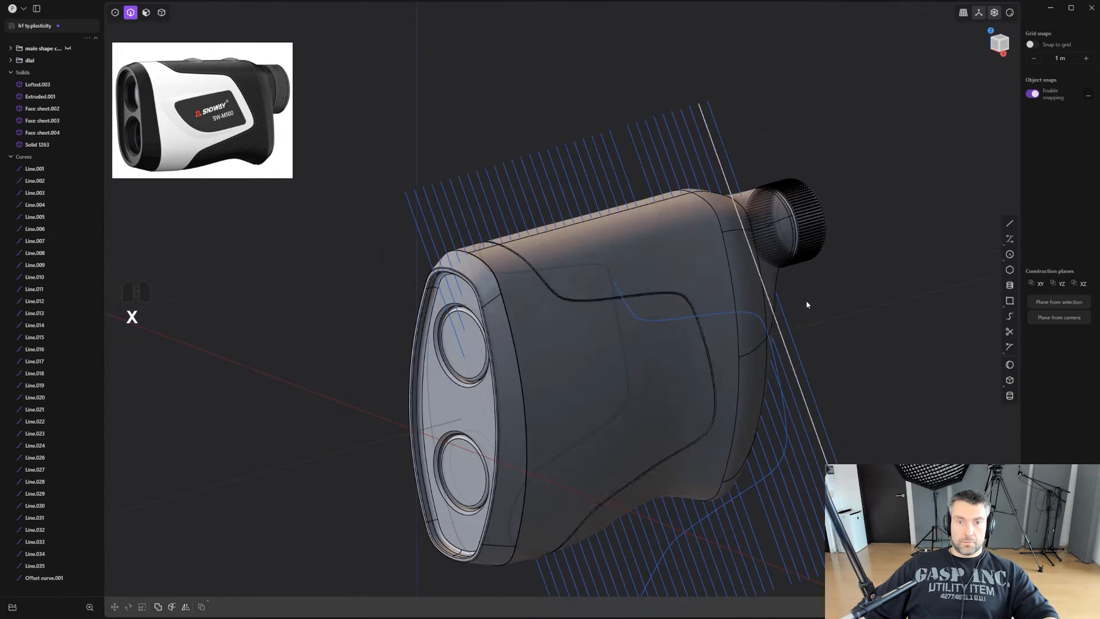
Examine in the right view how the slanted lines meet the offset seam curve at the grip's lower edge.
alt+middle_drag(808, 304, 621, 283)
scroll(730, 322, down, 1)
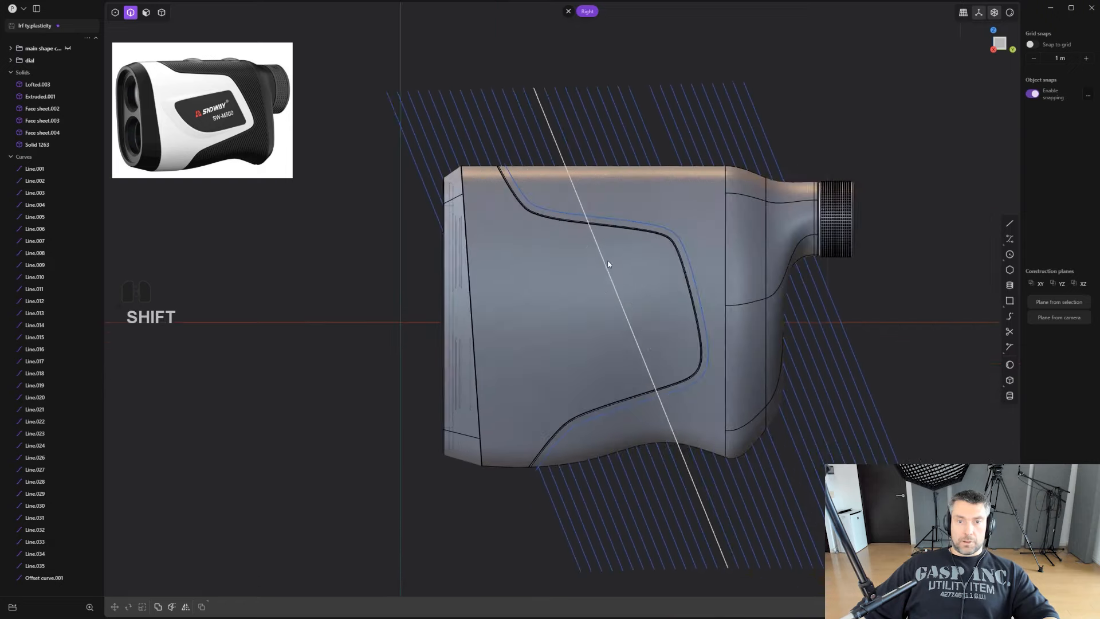
scroll(699, 272, up, 1)
shift+middle_drag(854, 311, 836, 257)
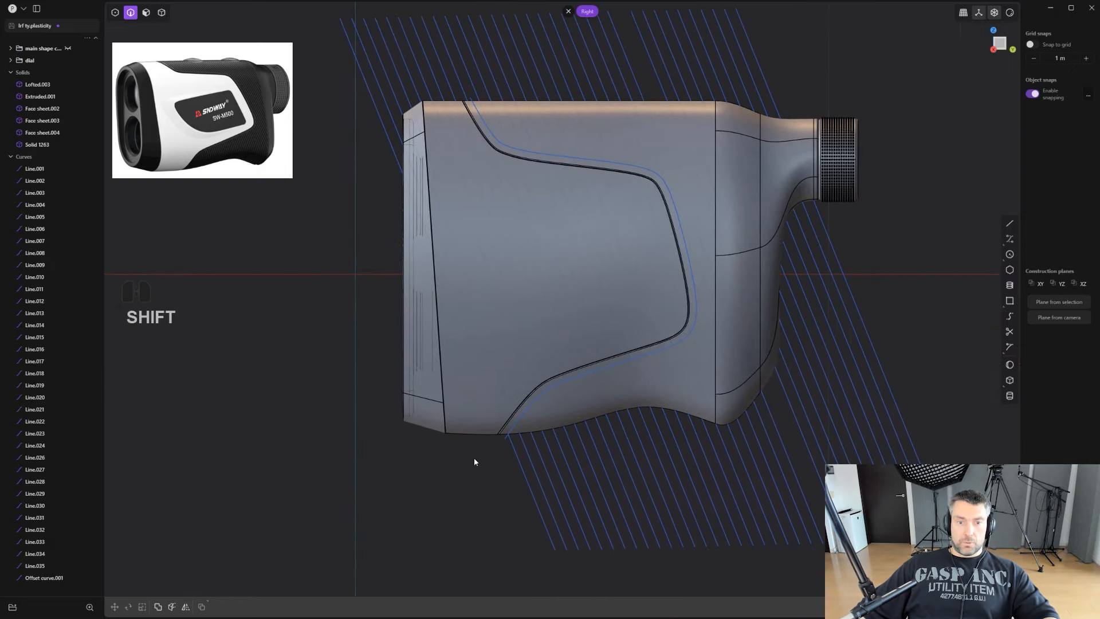
shift+middle_drag(624, 305, 602, 316)
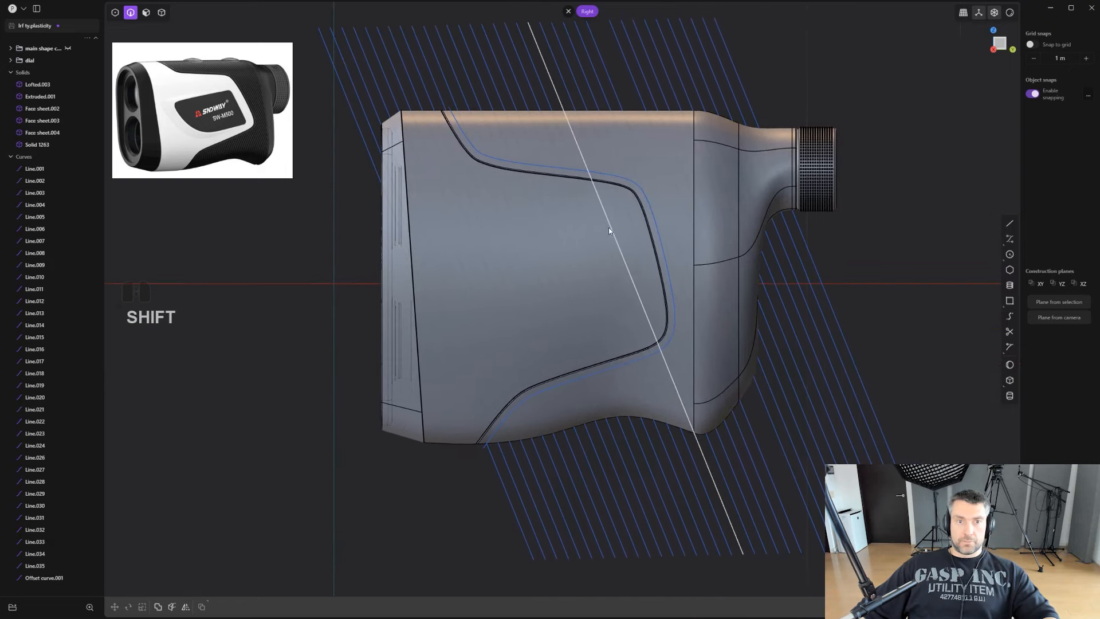
scroll(444, 363, up, 2)
mouse_move(445, 363)
shift+middle_down()
mouse_move(496, 408)
mouse_move(440, 373)
shift+middle_up()
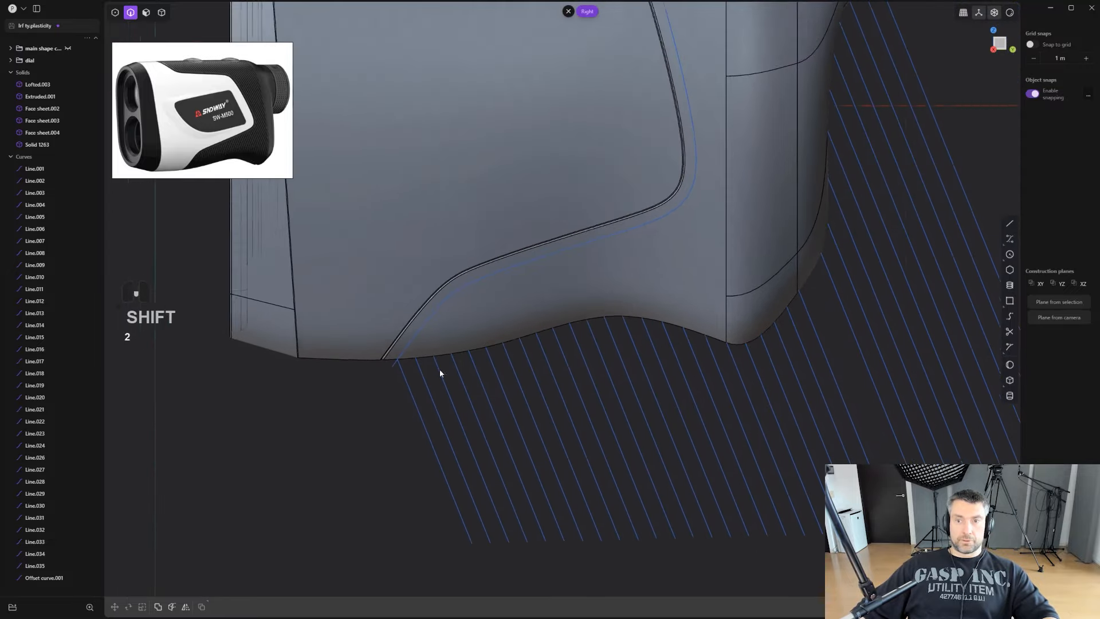
scroll(560, 287, down, 3)
Undo the recent curve deletions.
key(ctrl+z)
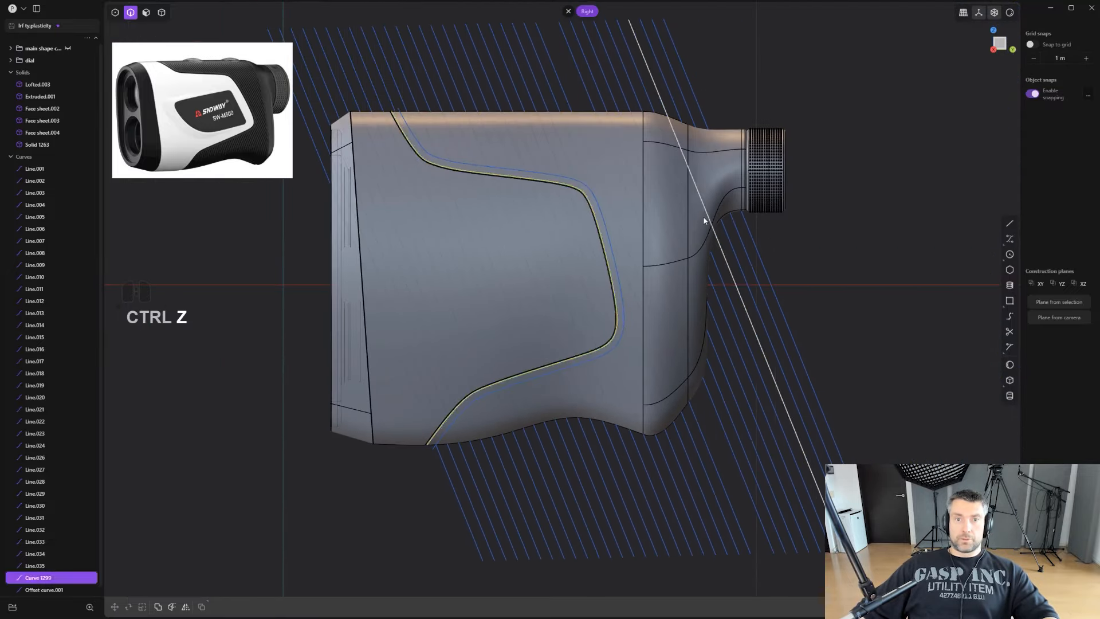
key(ctrl+z)
key(ctrl+z)
Try to cut the foremost slanted line with the offset seam curve and delete its leftover piece.
scroll(471, 389, up, 5)
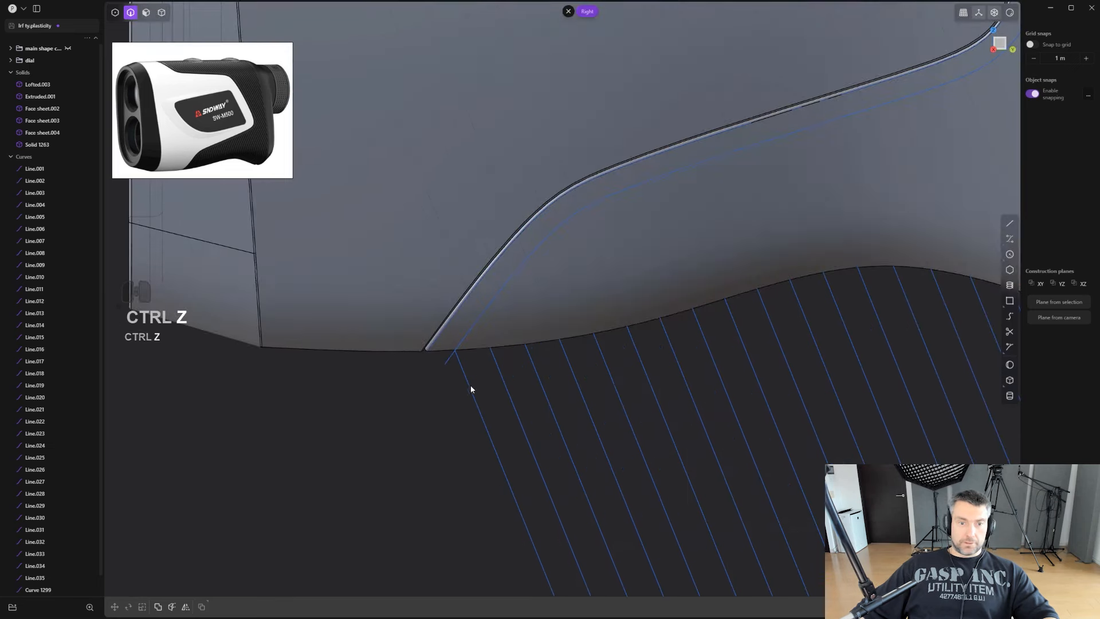
click(472, 392)
scroll(432, 419, up, 1)
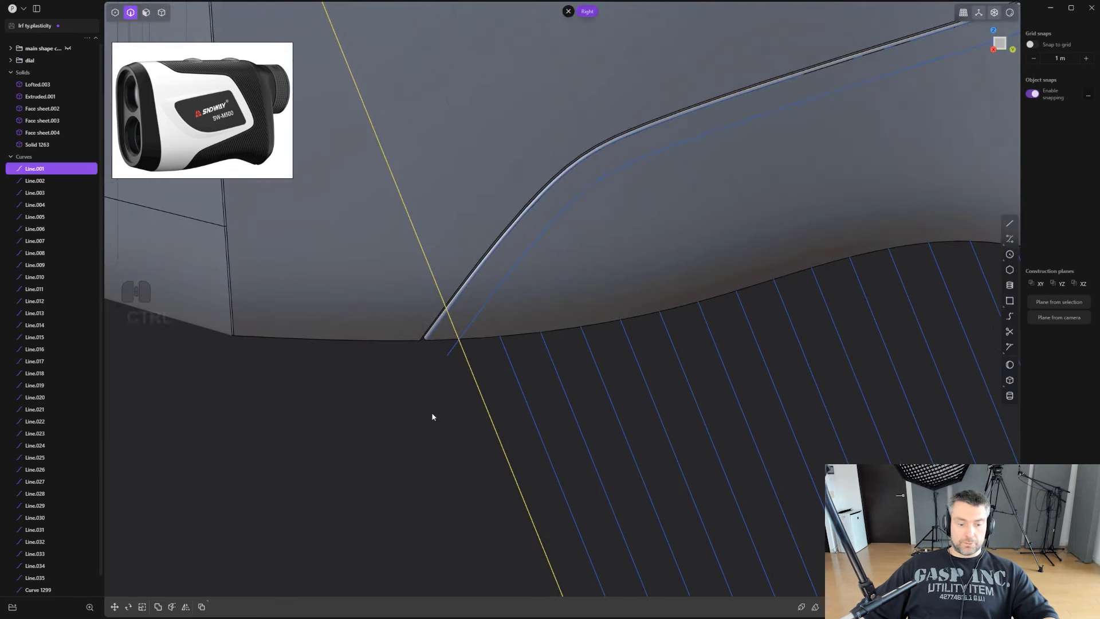
key(ctrl+c)
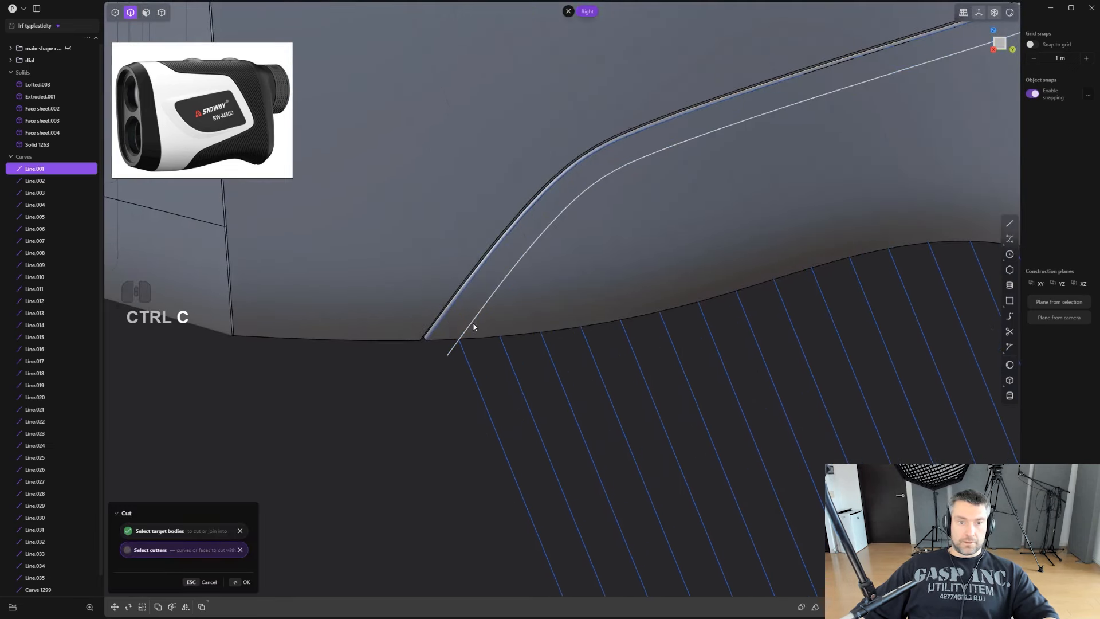
click(473, 326)
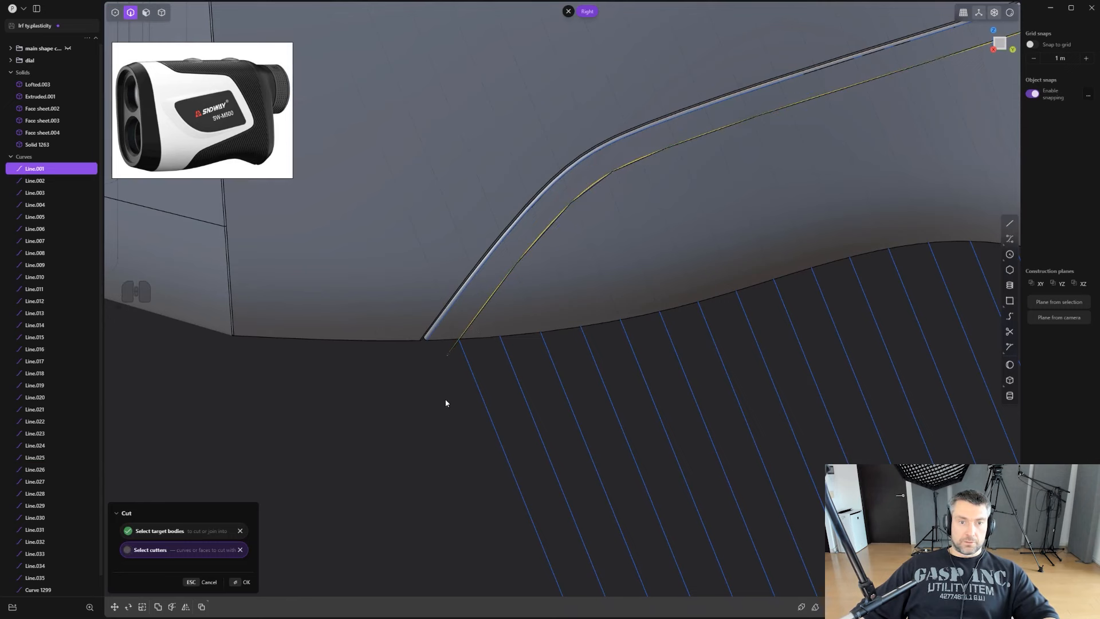
key(Return)
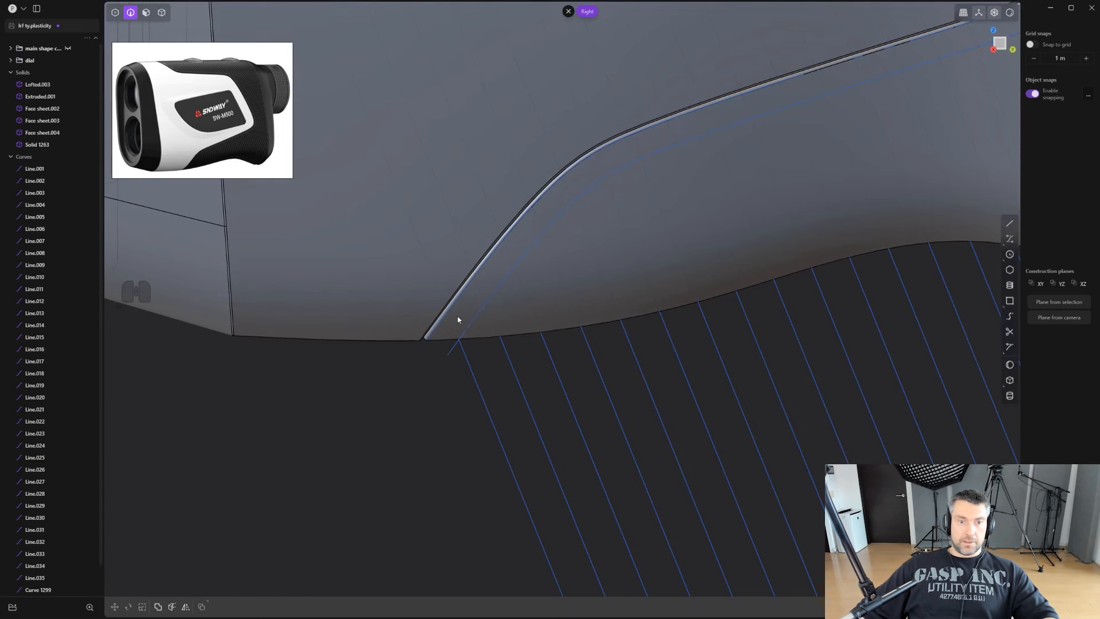
click(453, 331)
scroll(451, 332, down, 4)
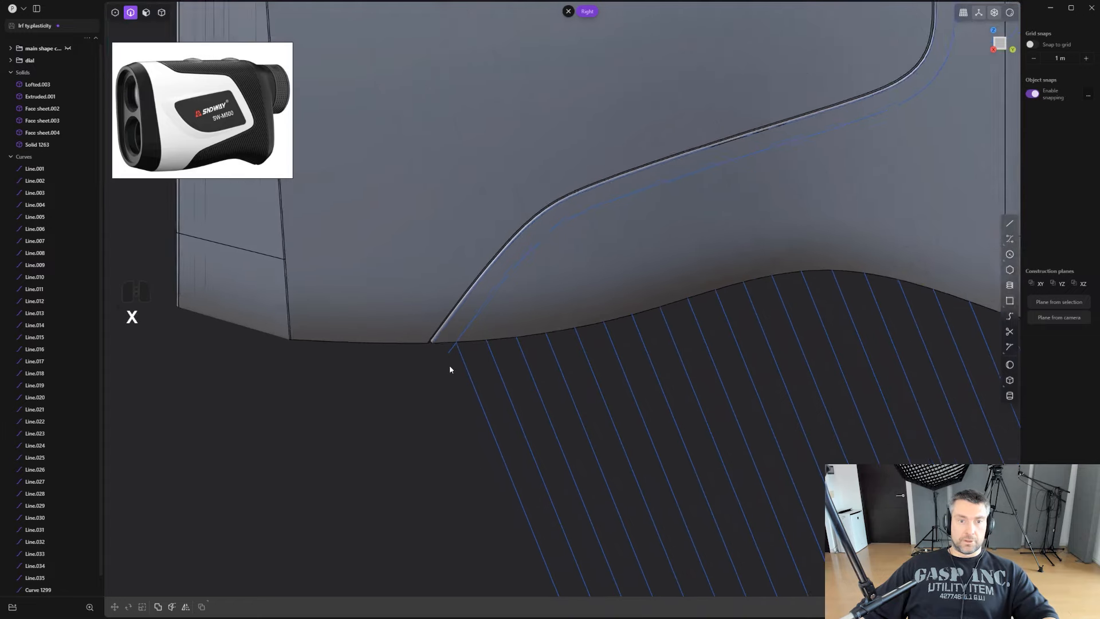
Move the whole array of slanted lines outward along X so it stands clear of the body's side.
mouse_move(435, 395)
shift+middle_down()
mouse_move(423, 425)
mouse_move(538, 447)
mouse_move(552, 466)
mouse_move(491, 499)
shift+middle_up()
scroll(432, 394, down, 4)
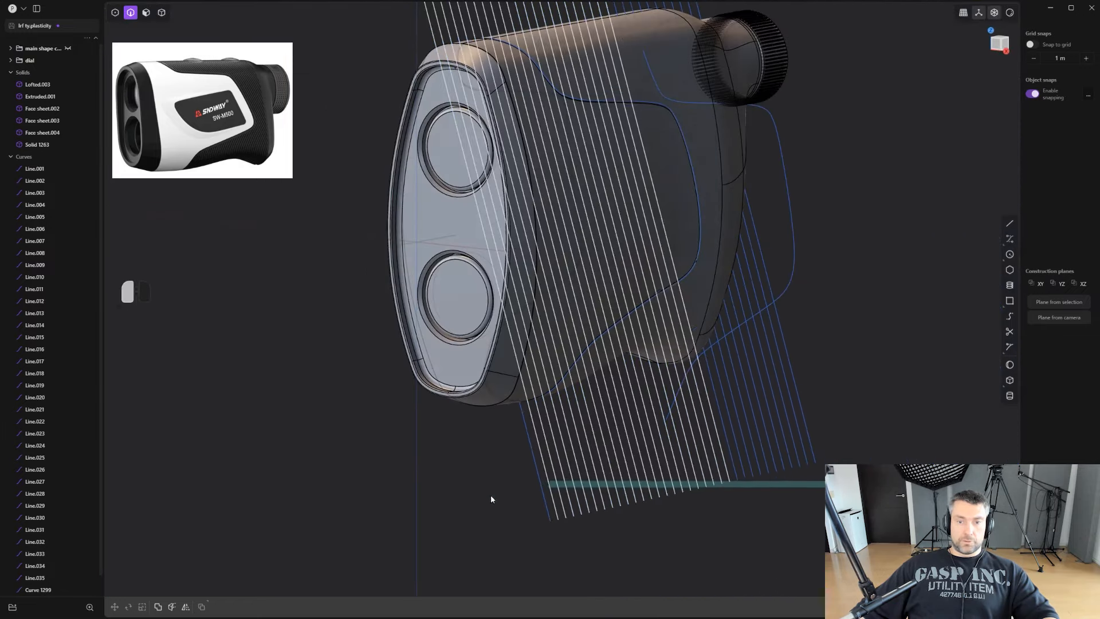
drag(875, 458, 526, 488)
middle_drag(540, 474, 618, 465)
key(g)
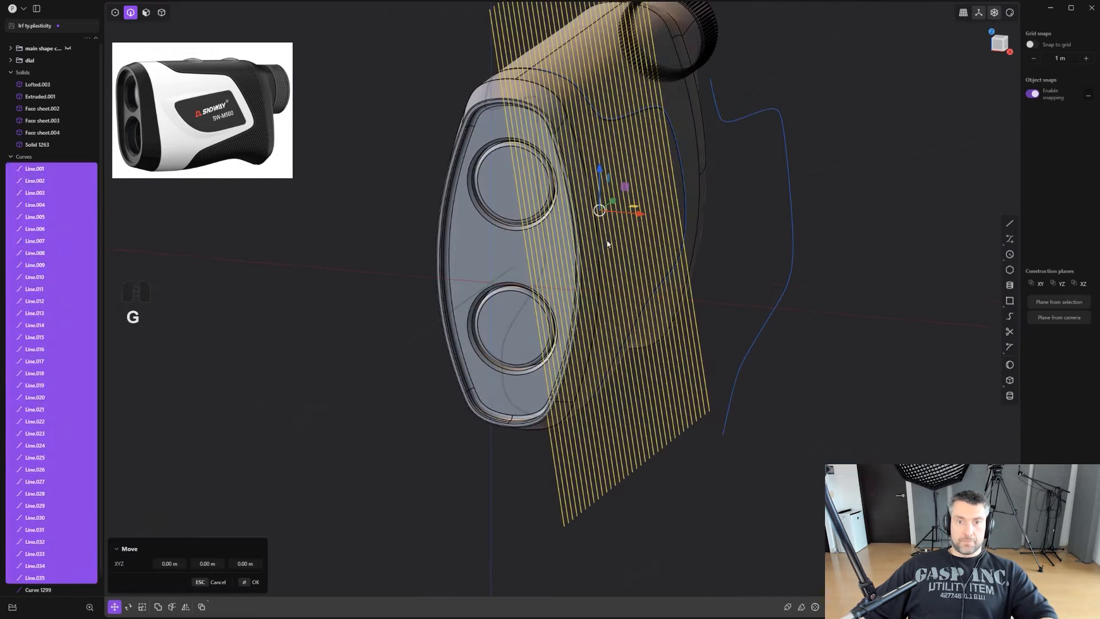
drag(641, 215, 711, 245)
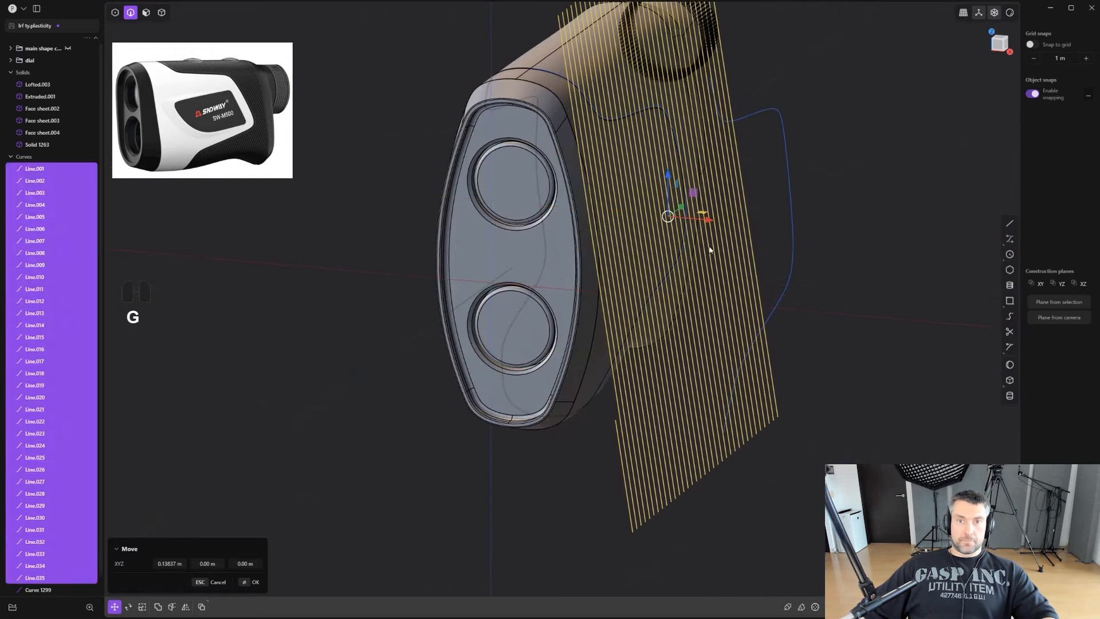
middle_drag(712, 248, 756, 248)
drag(765, 225, 797, 223)
right_click(800, 221)
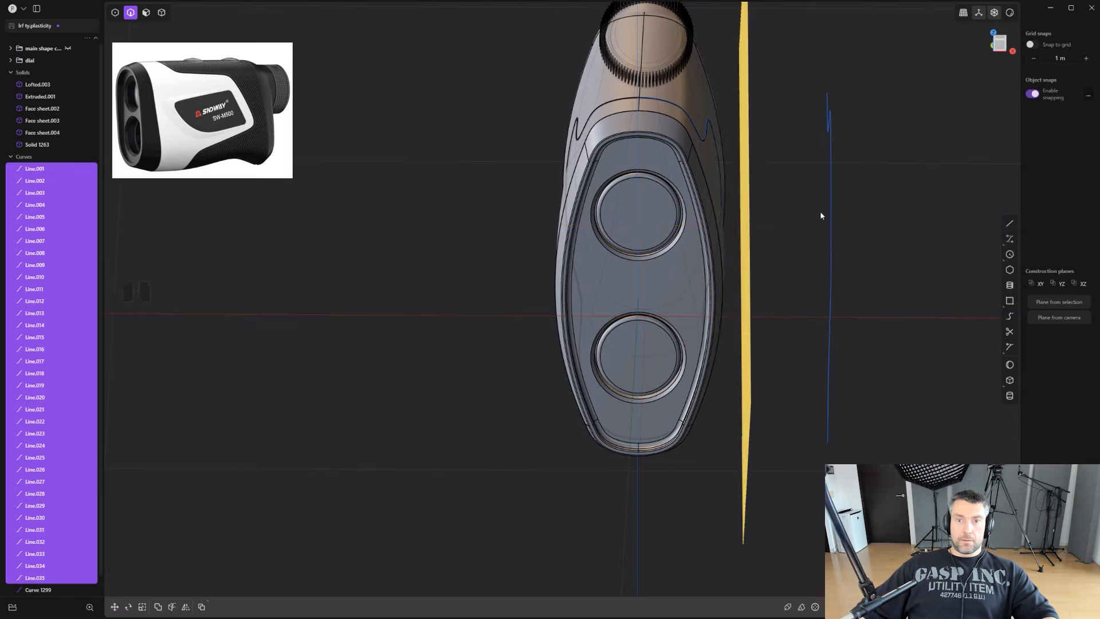
Cut the second, third and fourth slanted lines with the offset seam curve in the right view.
alt+middle_drag(820, 212, 714, 284)
click(867, 241)
scroll(454, 378, up, 4)
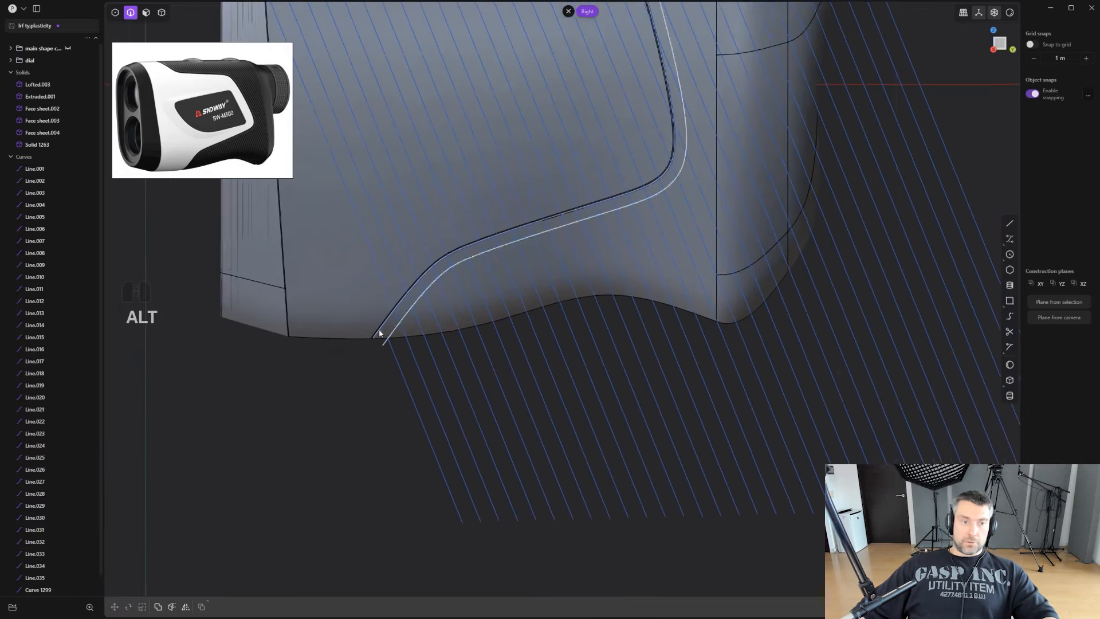
scroll(326, 367, up, 2)
shift+middle_drag(325, 370, 349, 388)
scroll(351, 386, up, 2)
shift+middle_drag(376, 350, 344, 365)
scroll(361, 355, up, 2)
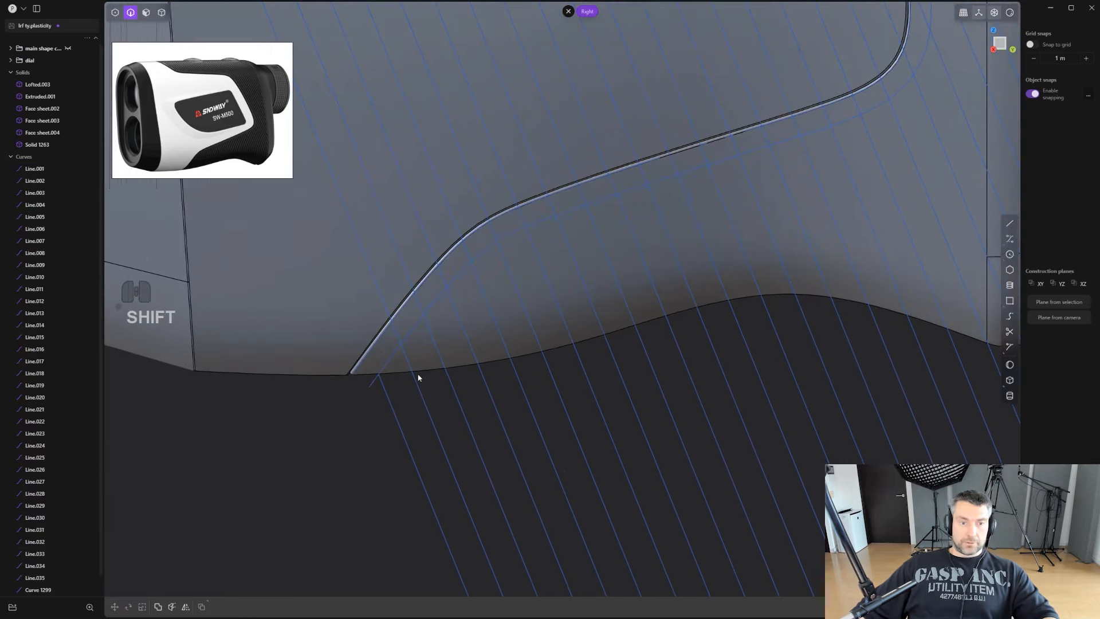
scroll(418, 377, down, 6)
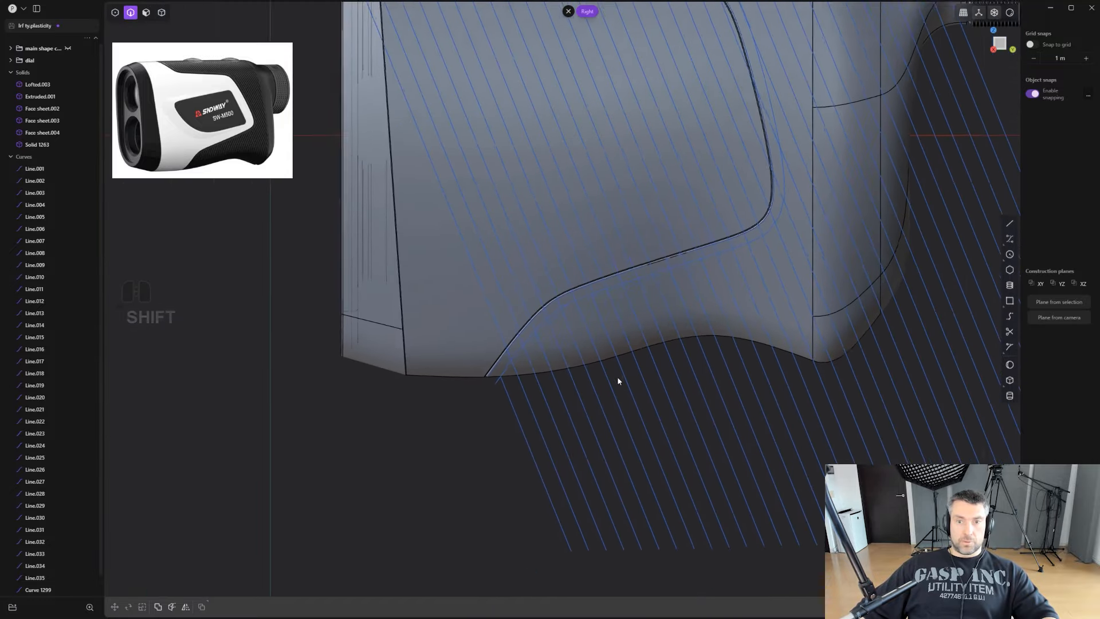
scroll(617, 380, up, 5)
click(464, 474)
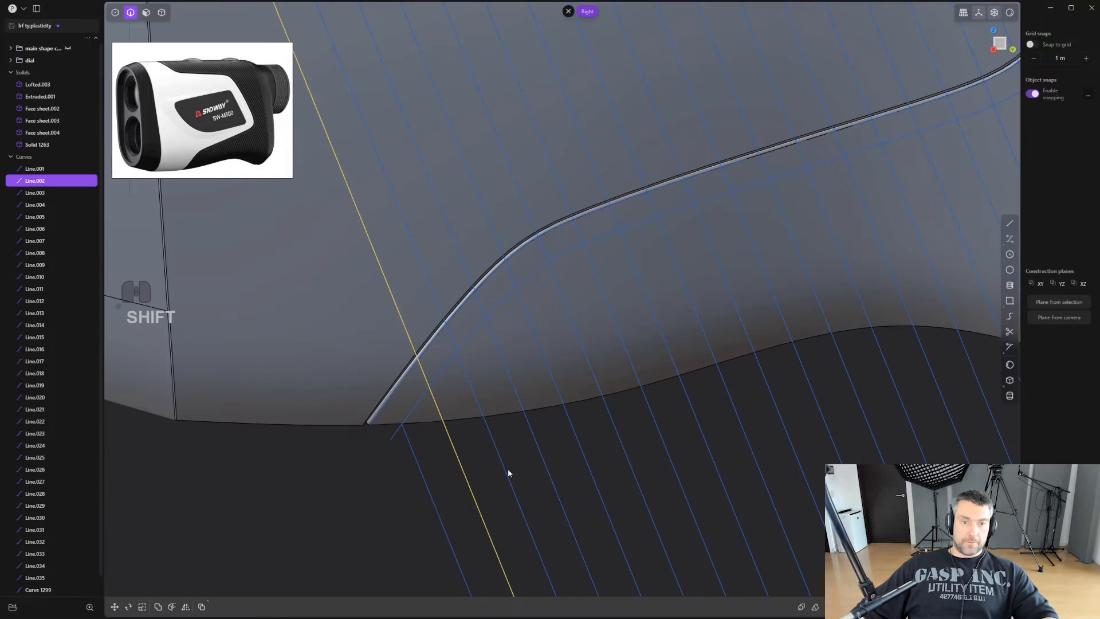
shift+click(507, 468)
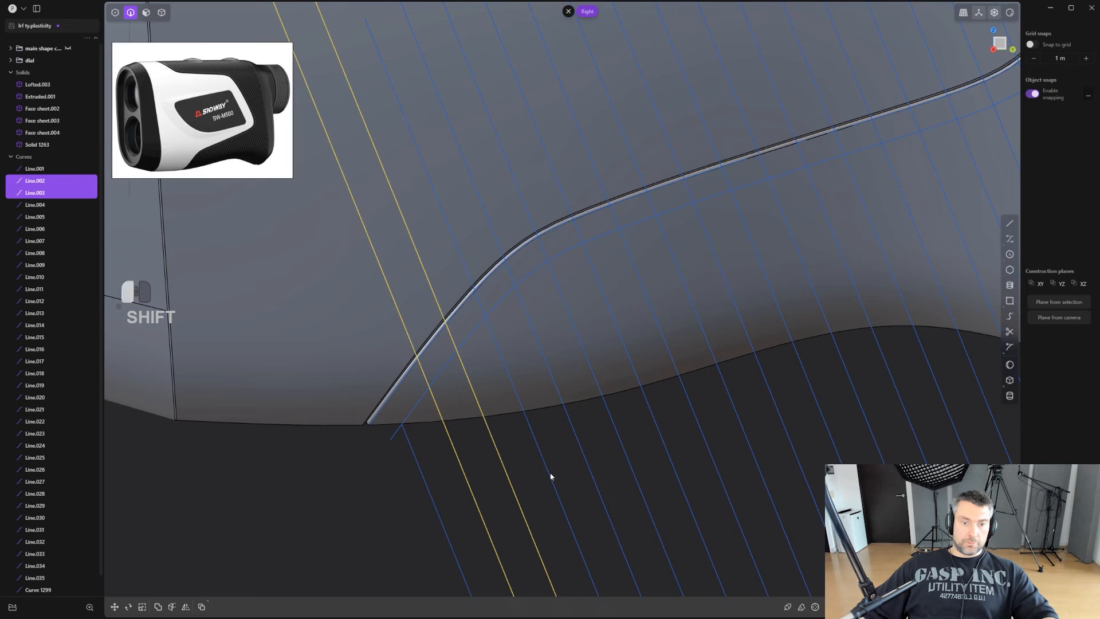
shift+click(539, 450)
key(ctrl+c)
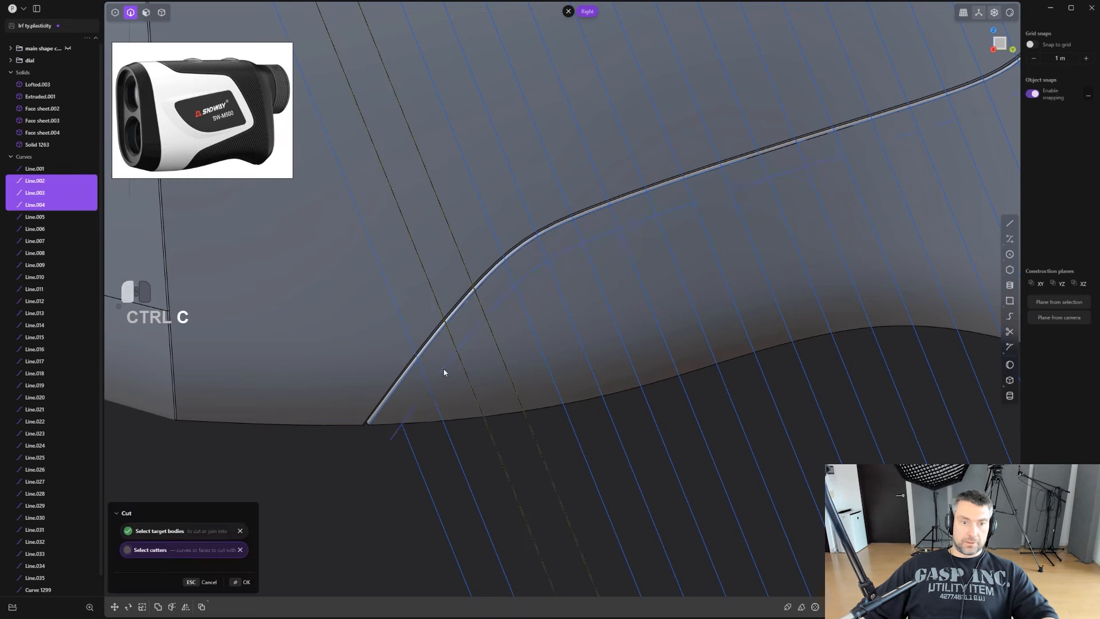
key(Return)
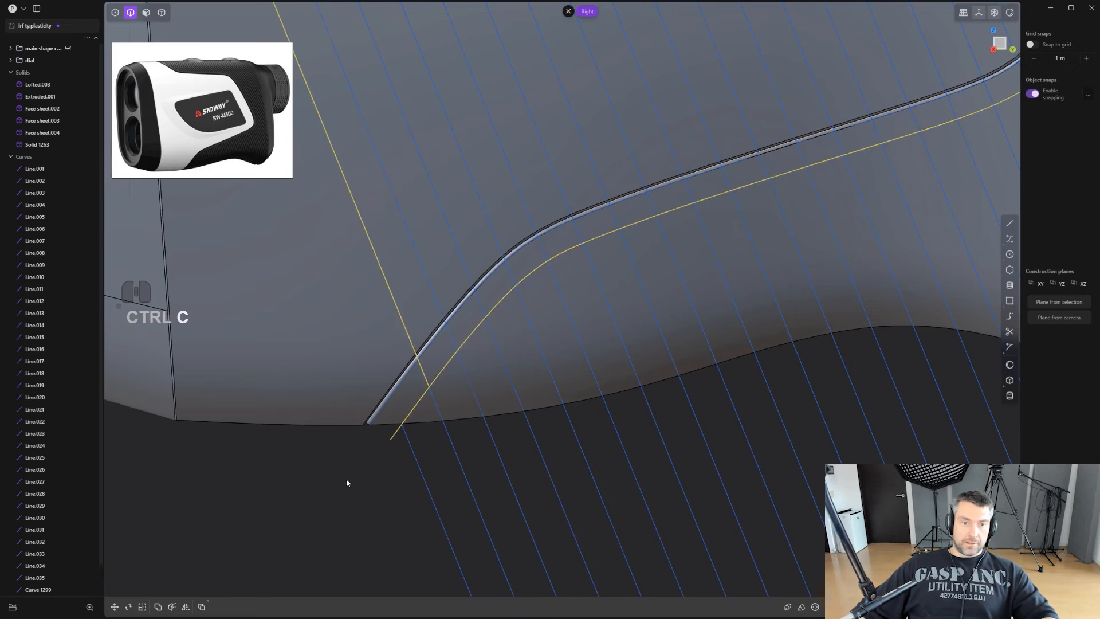
Trim the slanted lines against the offset seam curve, deleting the pieces that cross the front side panel.
shift+click(448, 330)
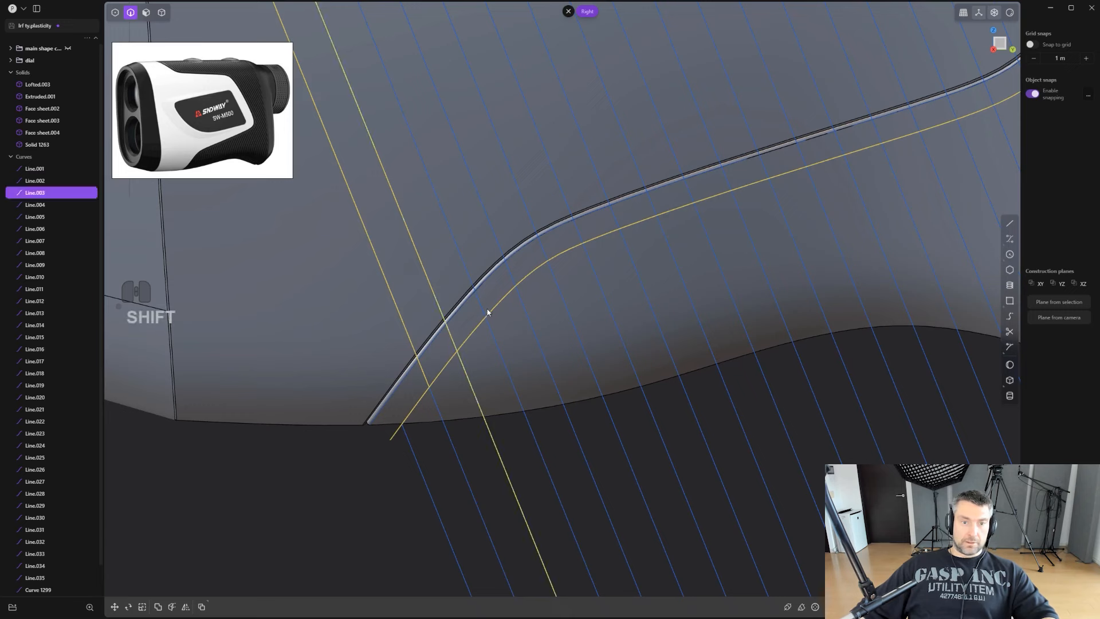
click(479, 300)
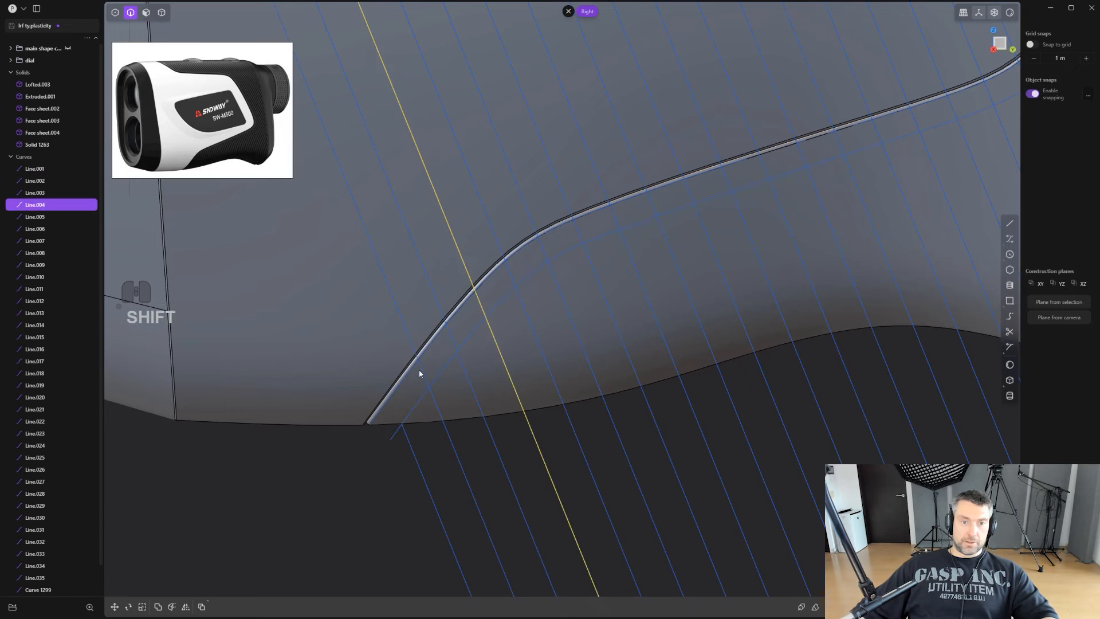
key(x)
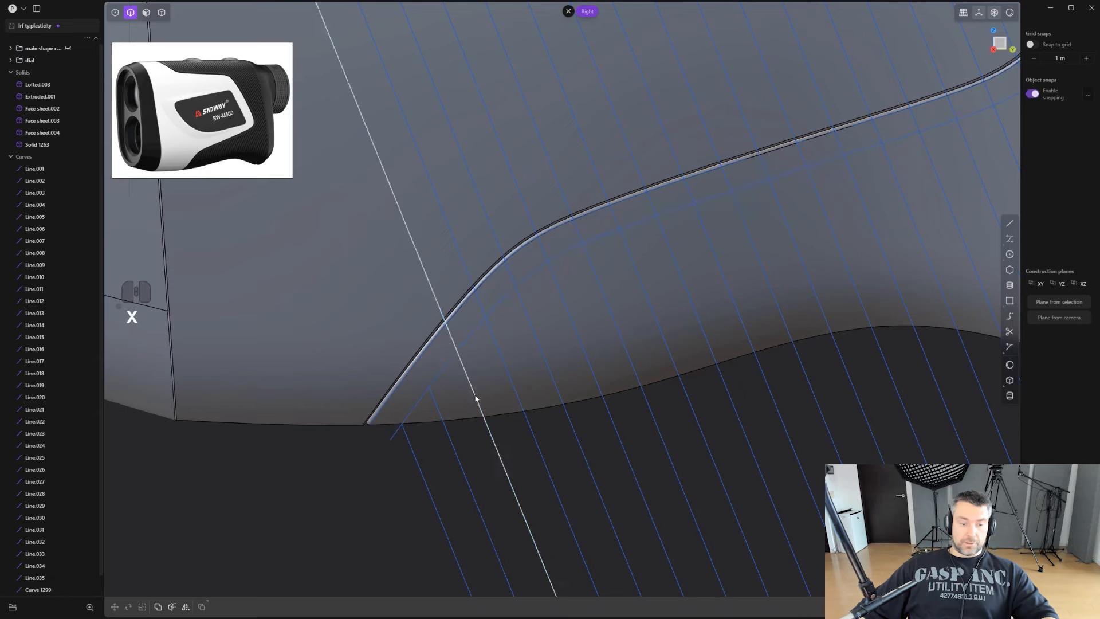
scroll(482, 368, down, 6)
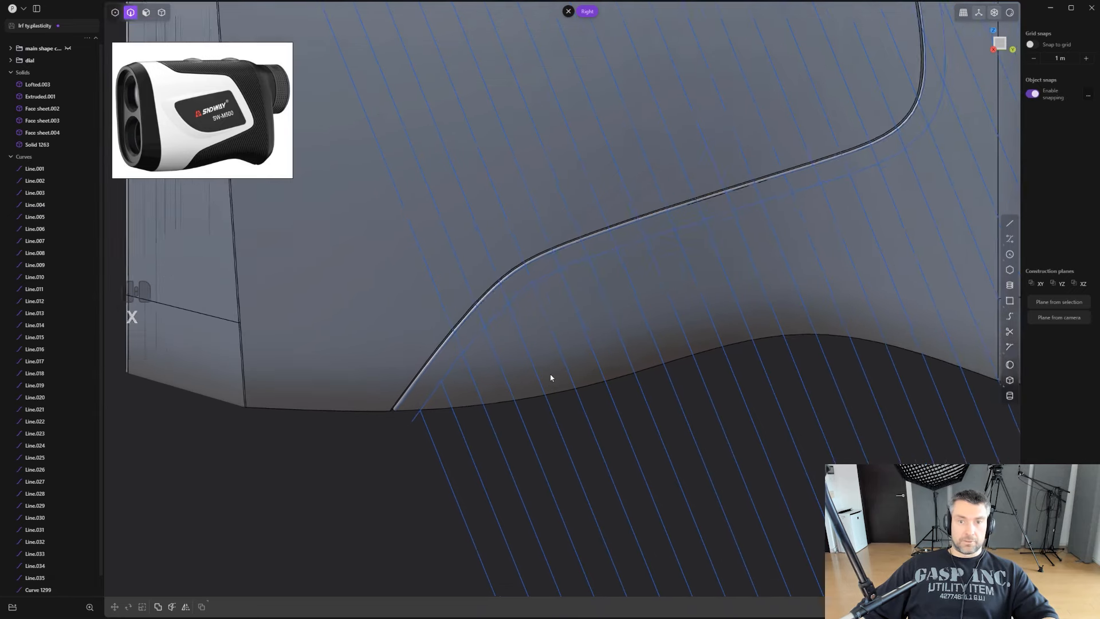
shift+middle_drag(606, 258, 582, 252)
scroll(582, 252, up, 2)
scroll(582, 256, up, 2)
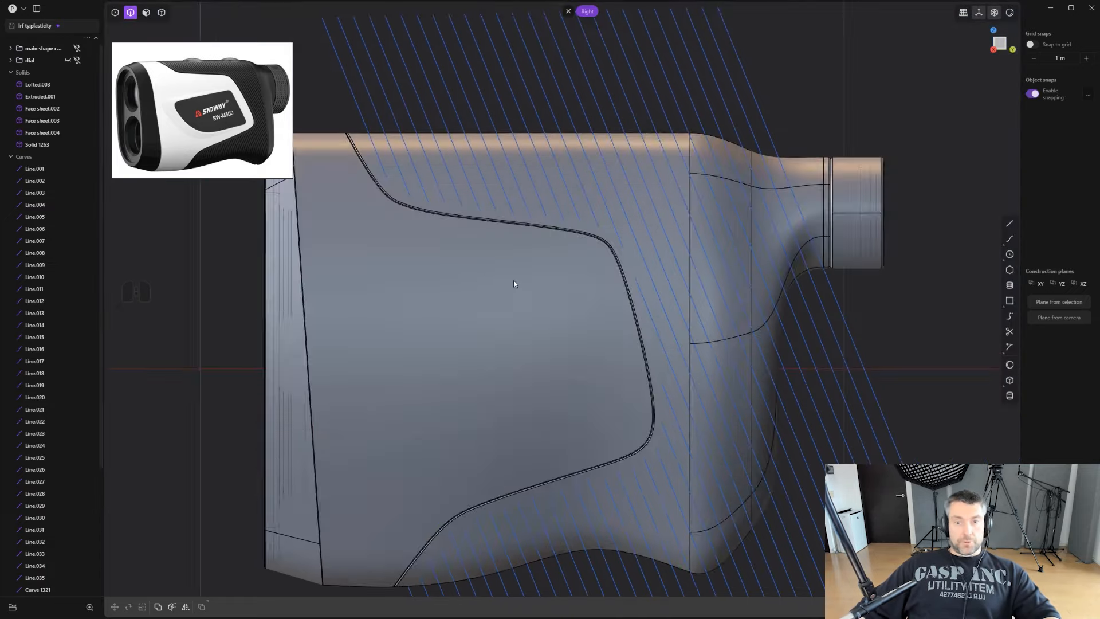
Draw a vertical line across the whole slanted array, just ahead of the body's rear vertical edge.
scroll(548, 257, down, 2)
shift+middle_drag(587, 250, 592, 163)
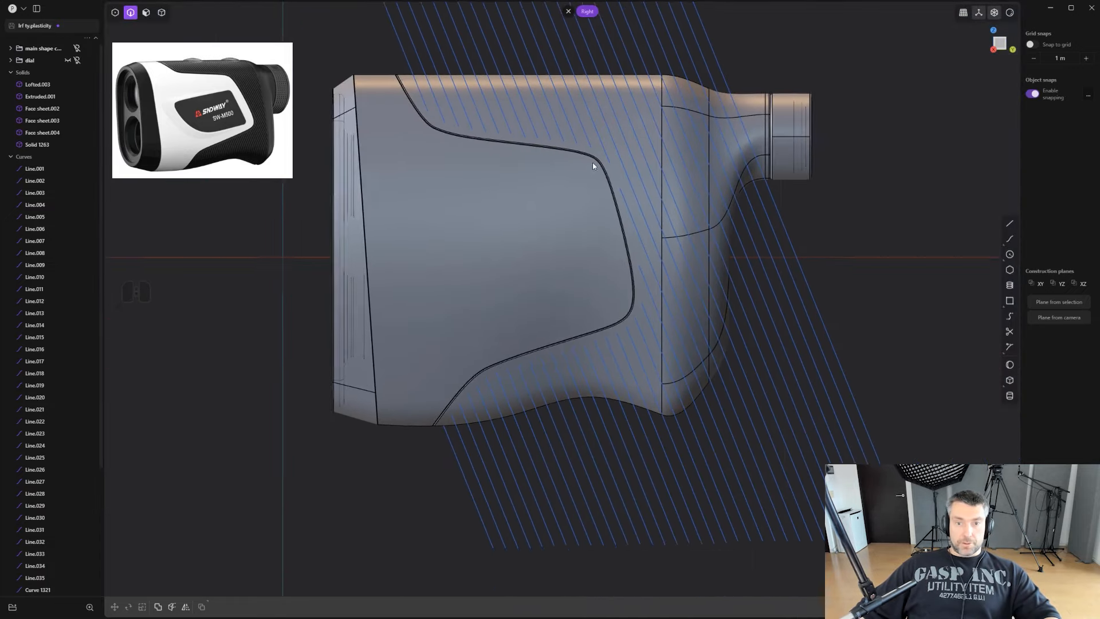
scroll(591, 158, down, 2)
shift+middle_drag(582, 224, 569, 307)
scroll(633, 299, up, 1)
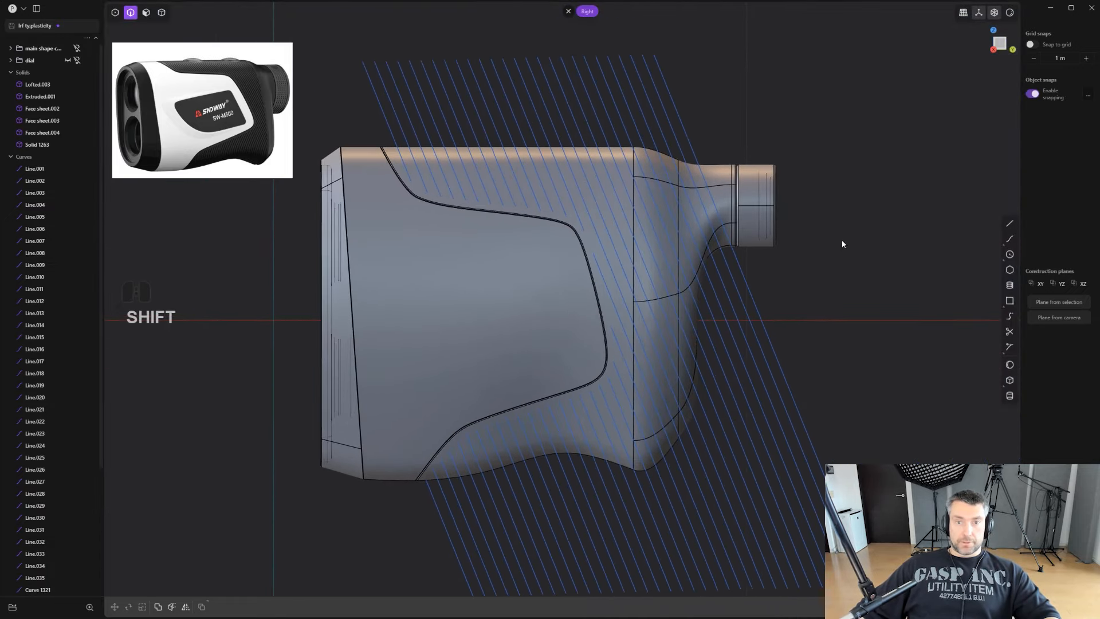
scroll(912, 250, down, 1)
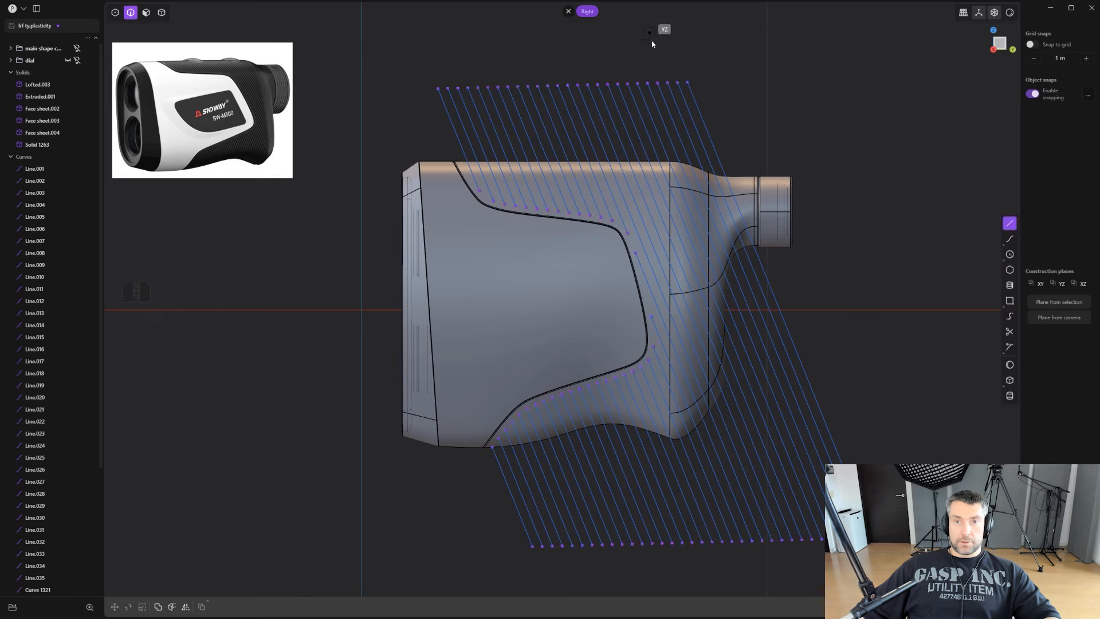
click(660, 49)
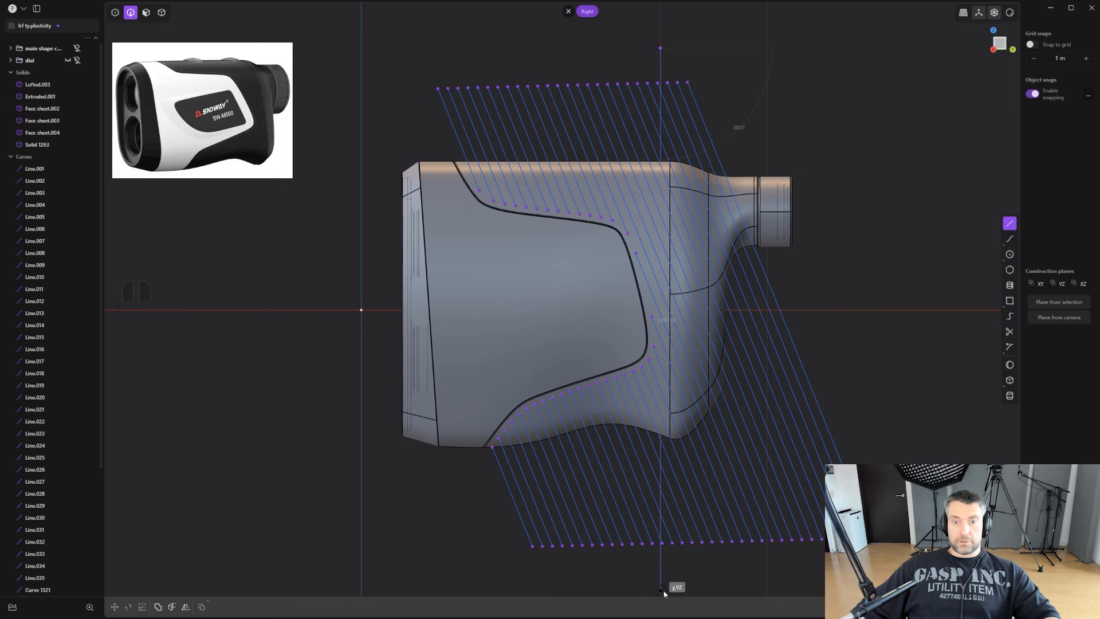
click(663, 590)
Cut the slanted lines with the vertical line and delete the line together with the pieces behind it.
scroll(692, 565, down, 2)
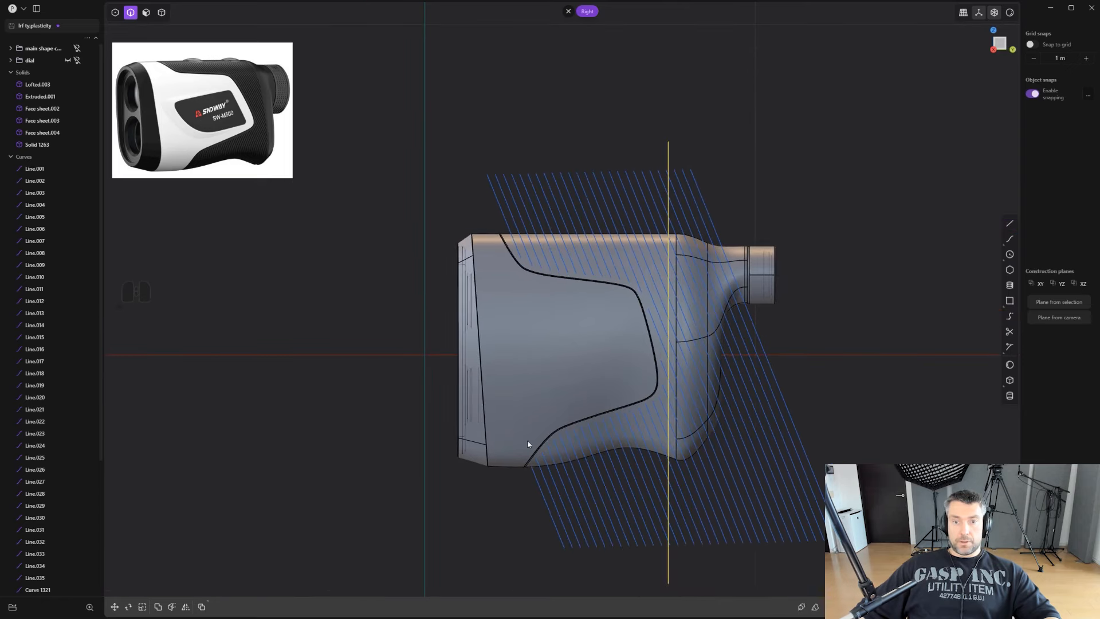
scroll(527, 443, up, 1)
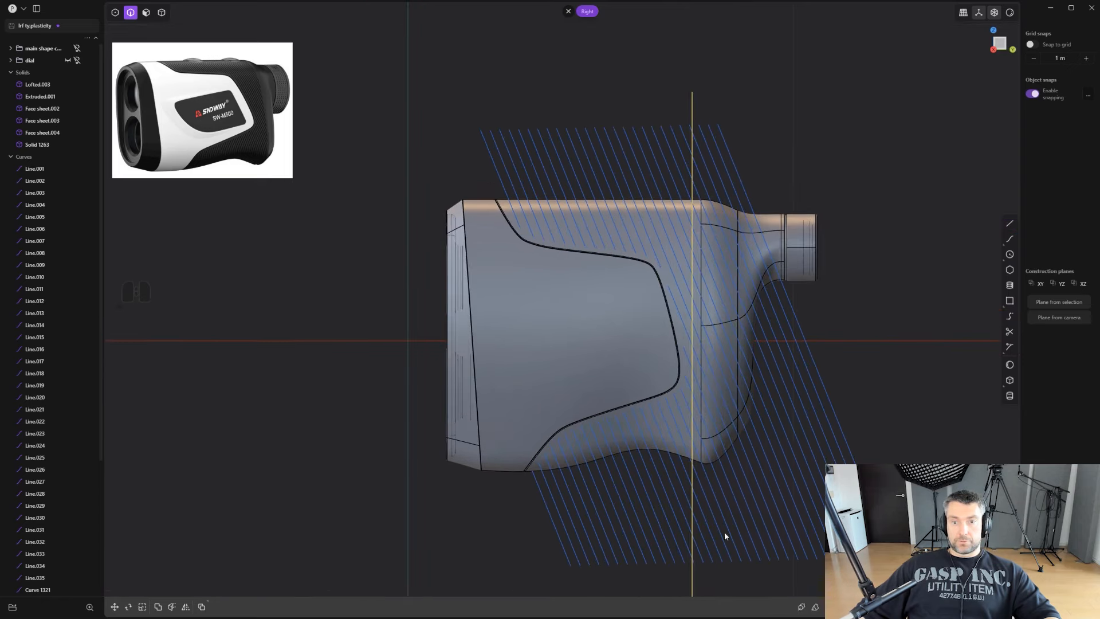
scroll(813, 344, up, 4)
scroll(778, 297, down, 2)
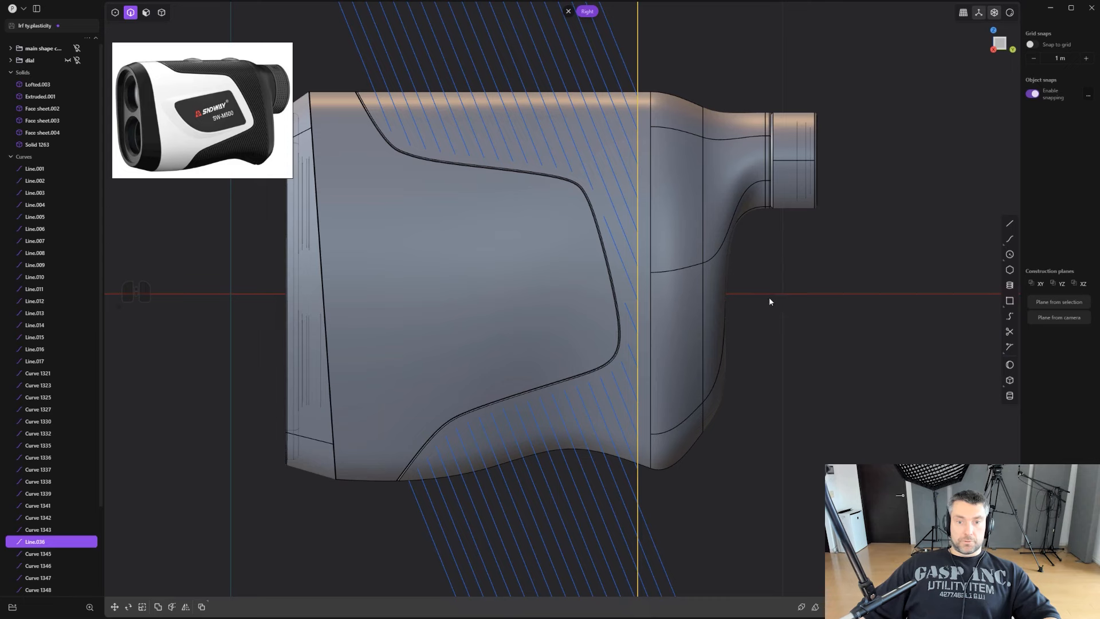
key(x)
scroll(756, 304, down, 2)
shift+middle_drag(745, 312, 710, 367)
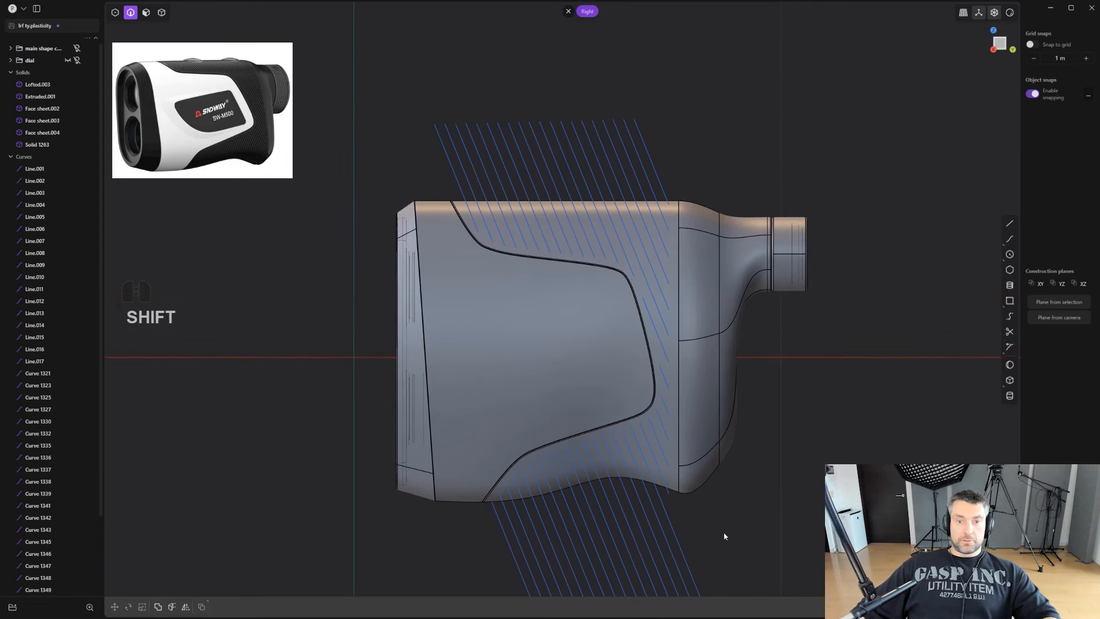
shift+middle_drag(725, 536, 750, 508)
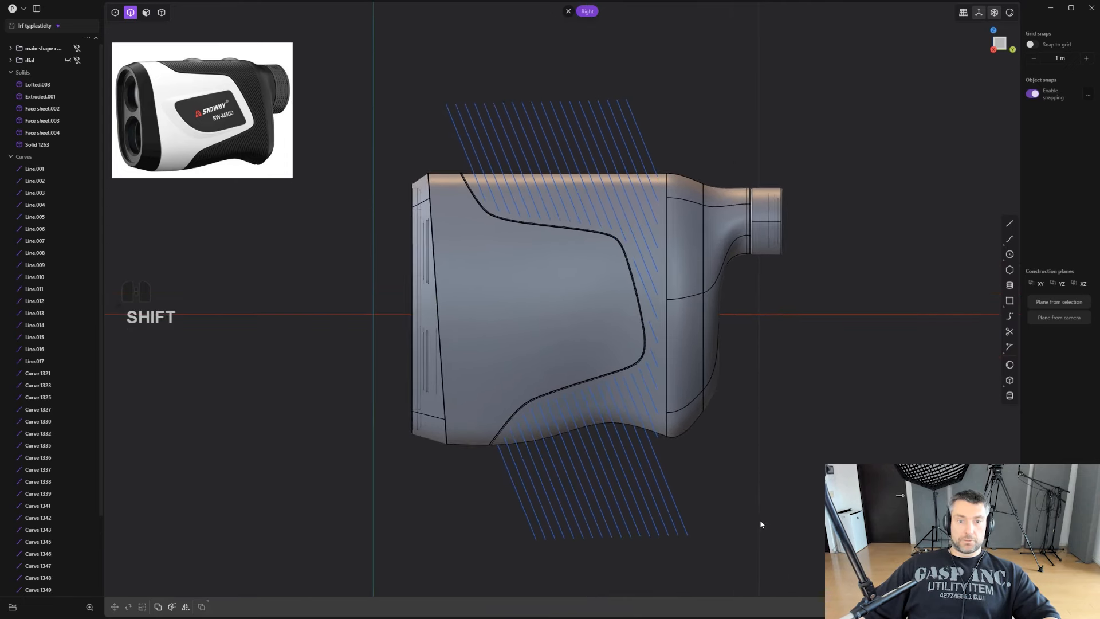
Imprint all the remaining slanted lines onto the rear grip body.
drag(754, 512, 486, 488)
scroll(593, 428, up, 3)
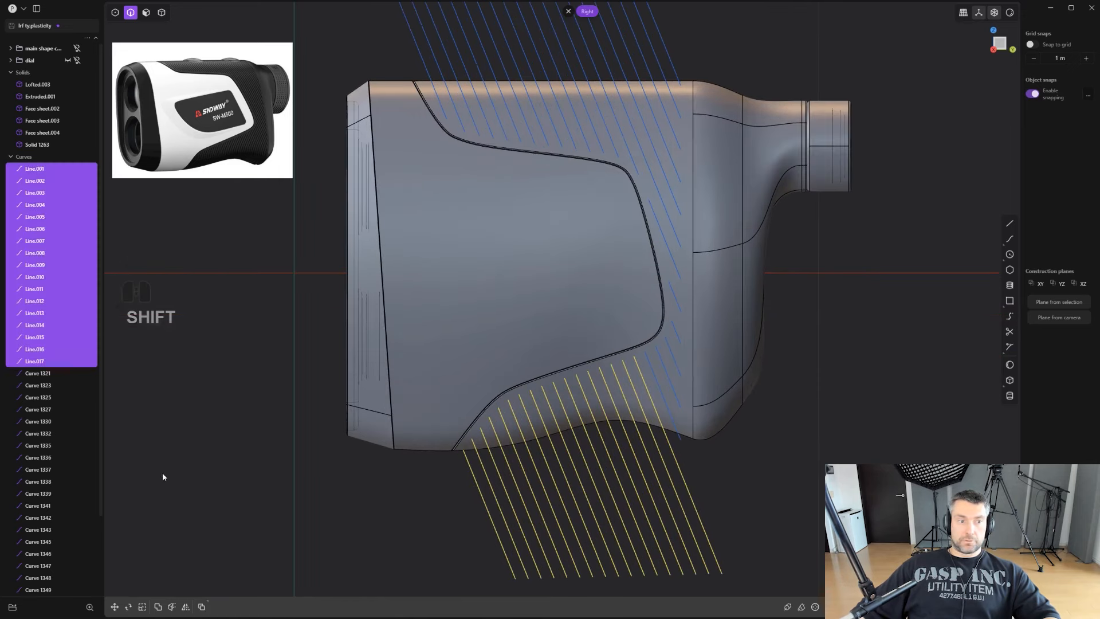
scroll(91, 459, down, 3)
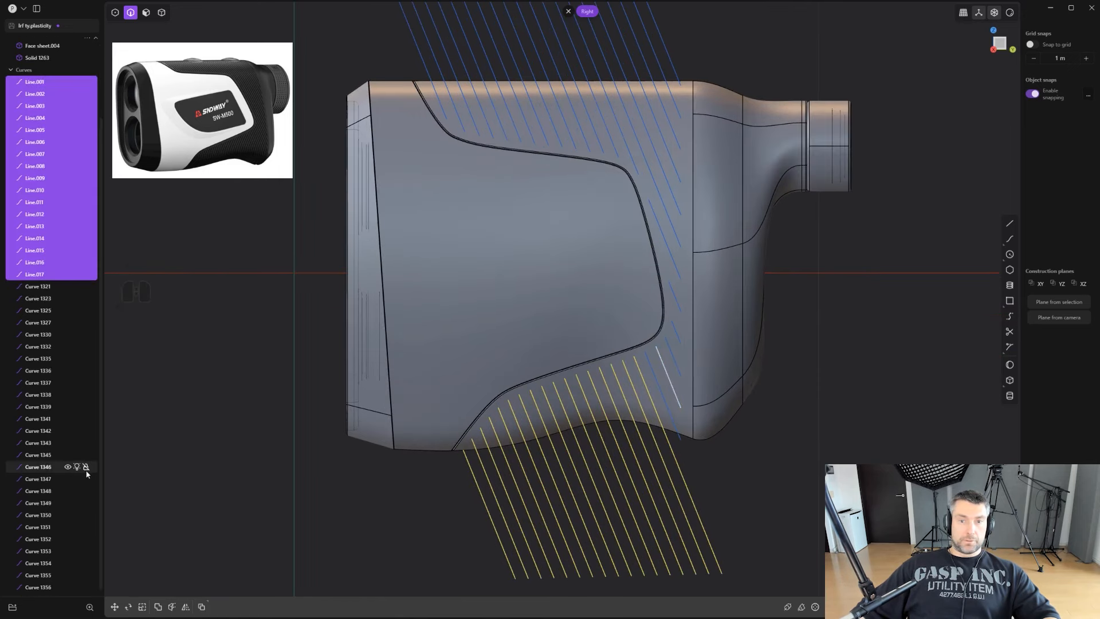
click(55, 582)
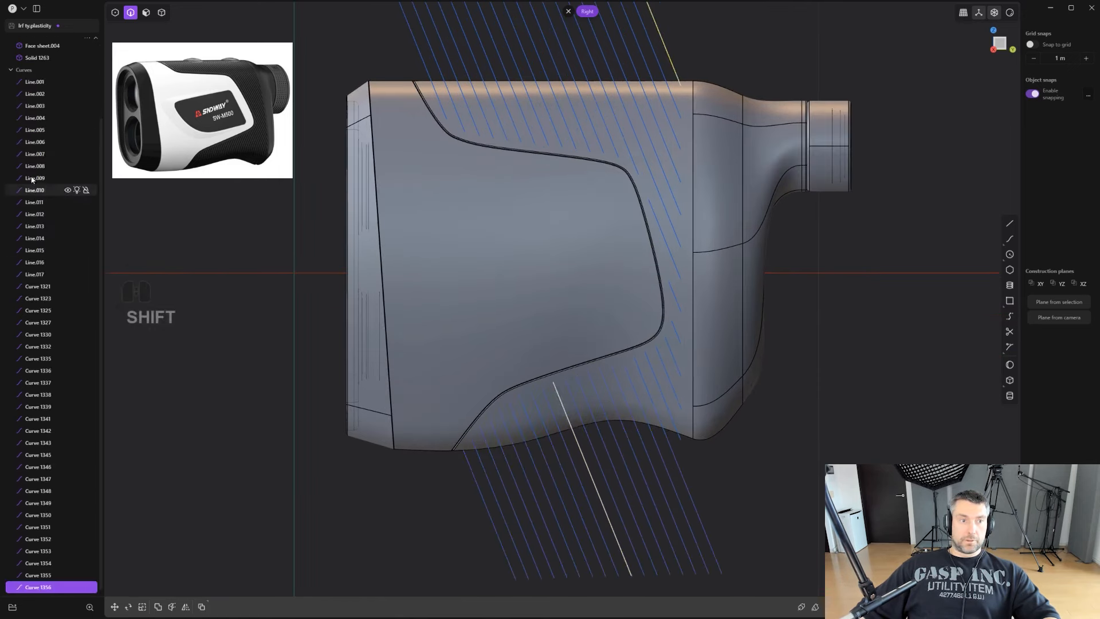
shift+click(37, 87)
scroll(669, 239, up, 3)
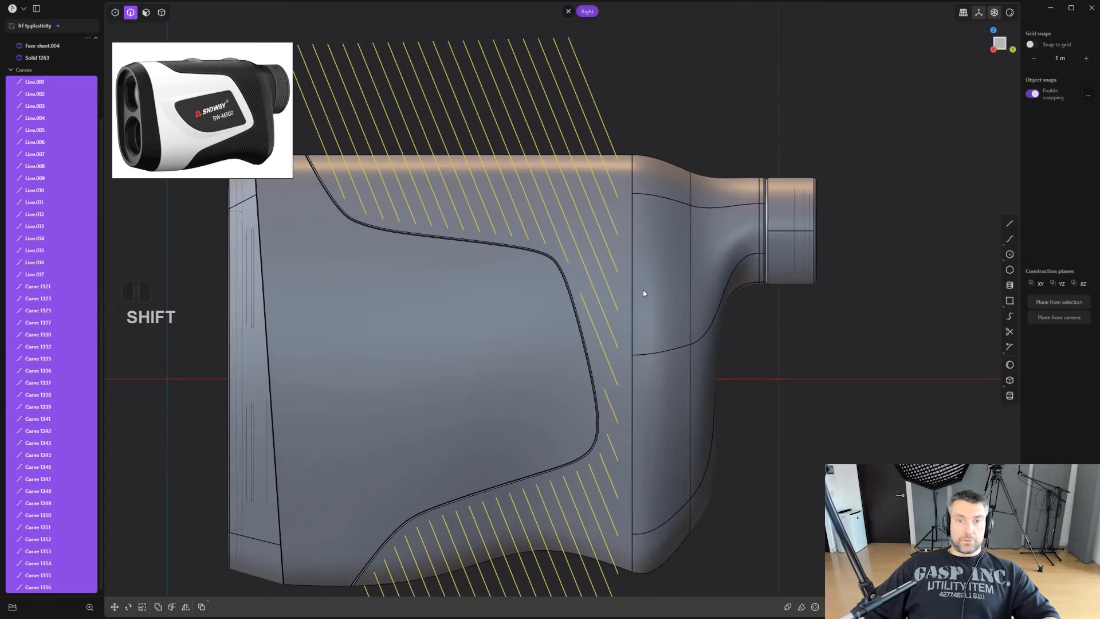
shift+middle_drag(643, 290, 707, 314)
scroll(707, 314, down, 1)
key(q)
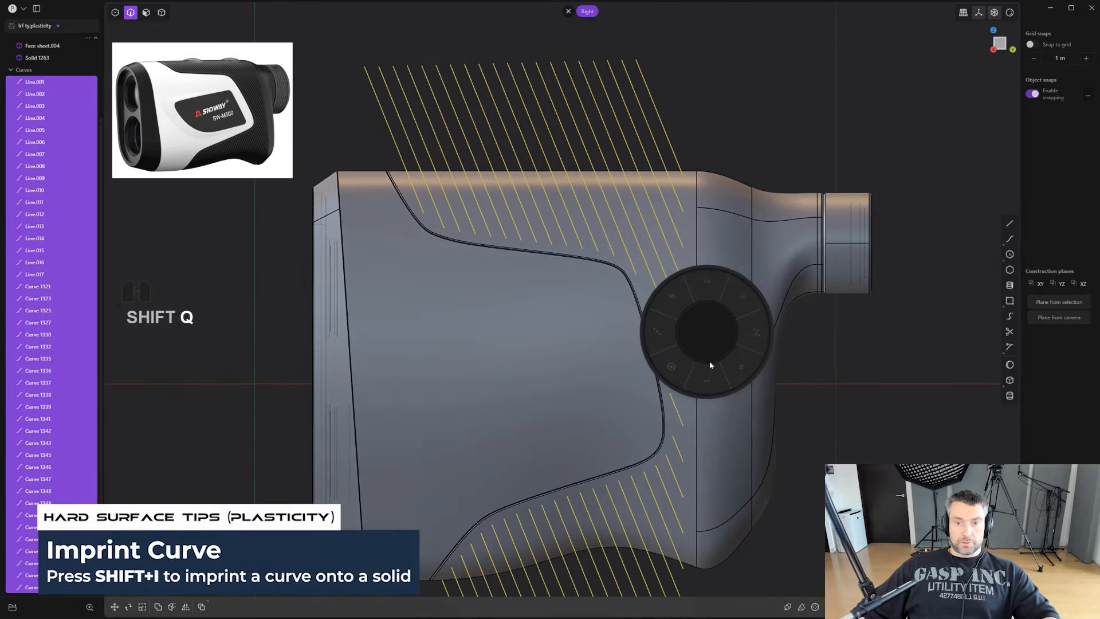
click(710, 379)
click(698, 248)
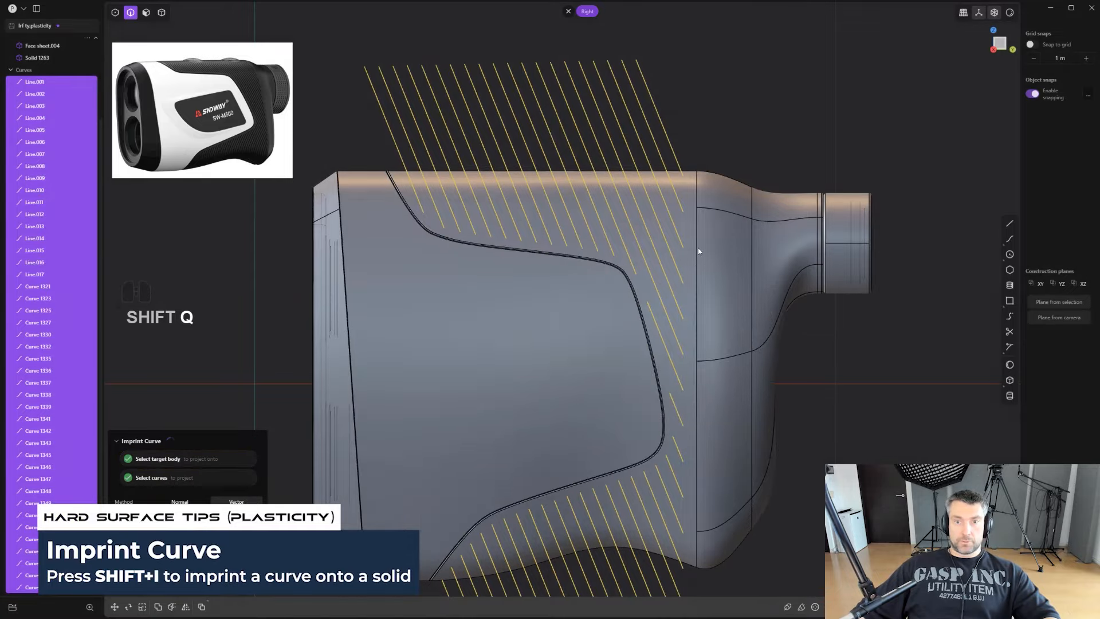
middle_drag(710, 246, 449, 229)
middle_drag(442, 217, 628, 232)
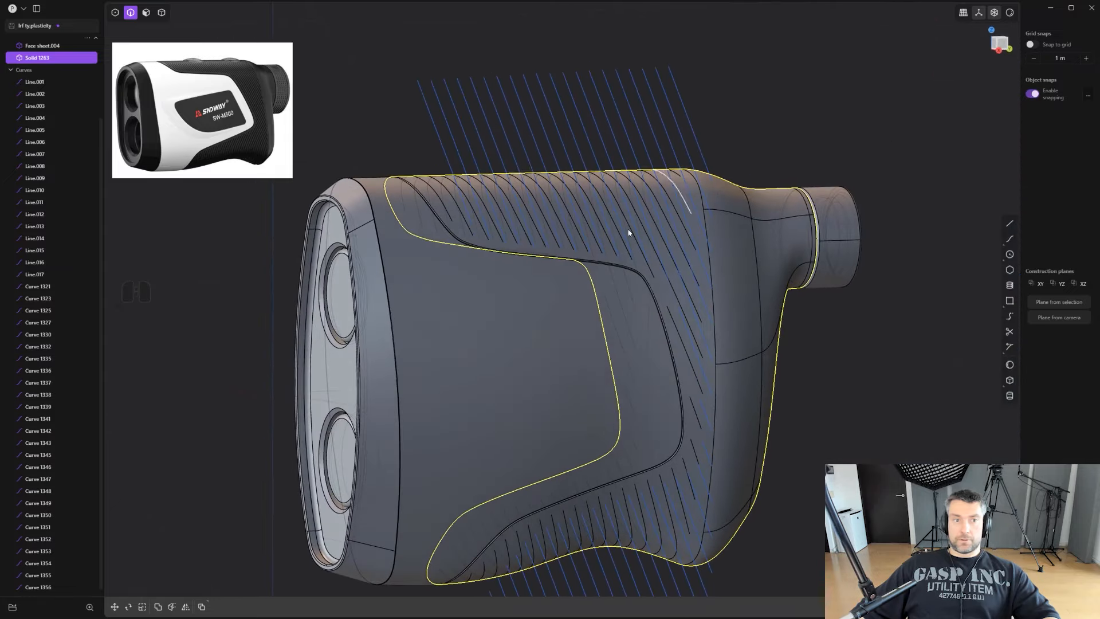
Group all the slanted line curves and rename the group as cuts.
click(37, 587)
shift+click(47, 84)
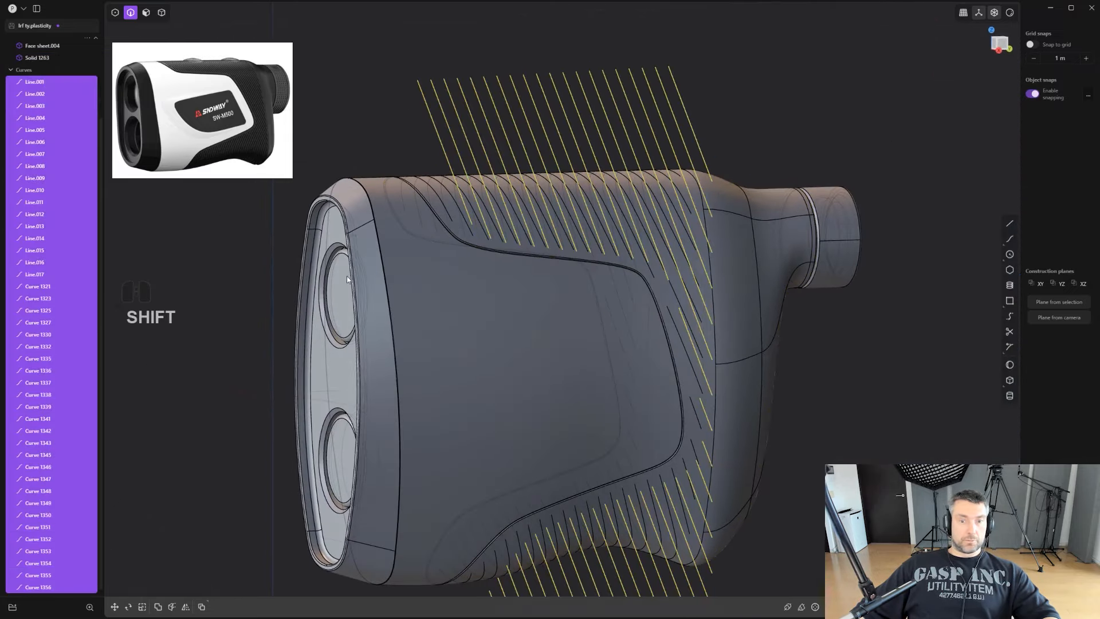
key(ctrl+g)
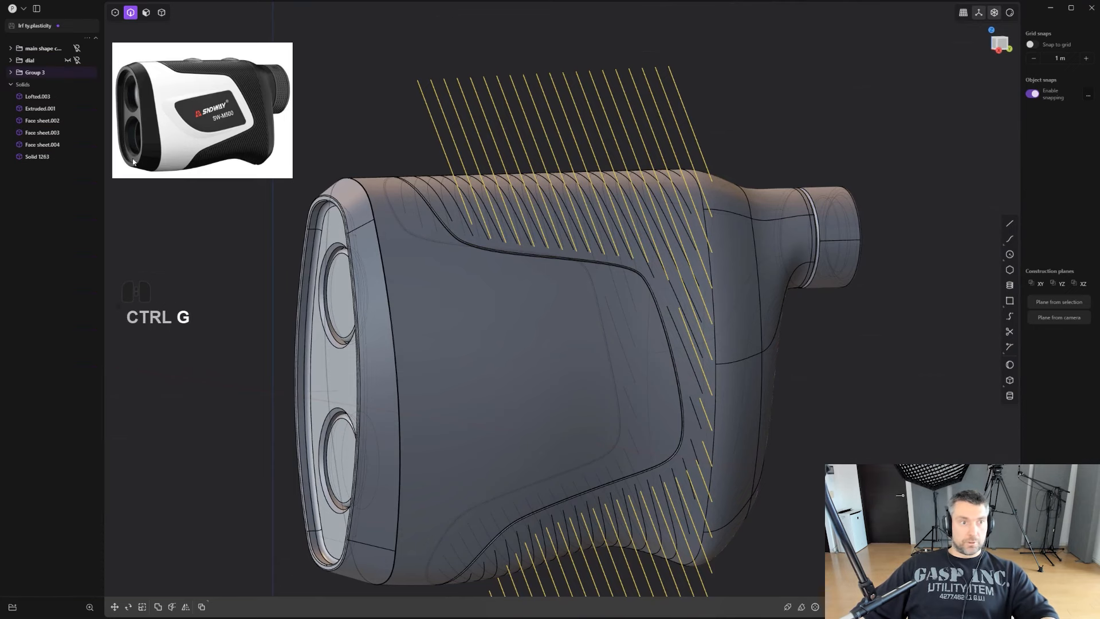
double_click(36, 72)
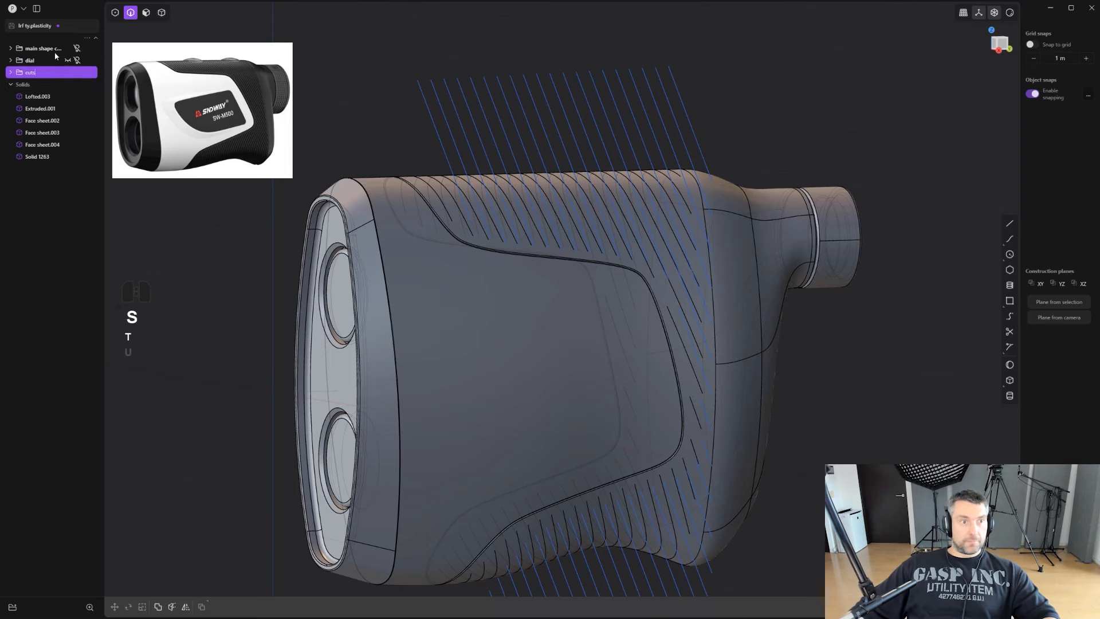
Finish naming the cuts group and hide it so only the imprinted lines on the grip remain.
click(68, 73)
scroll(484, 123, up, 2)
alt+middle_drag(483, 123, 679, 254)
key(alt+z)
shift+middle_drag(716, 297, 544, 315)
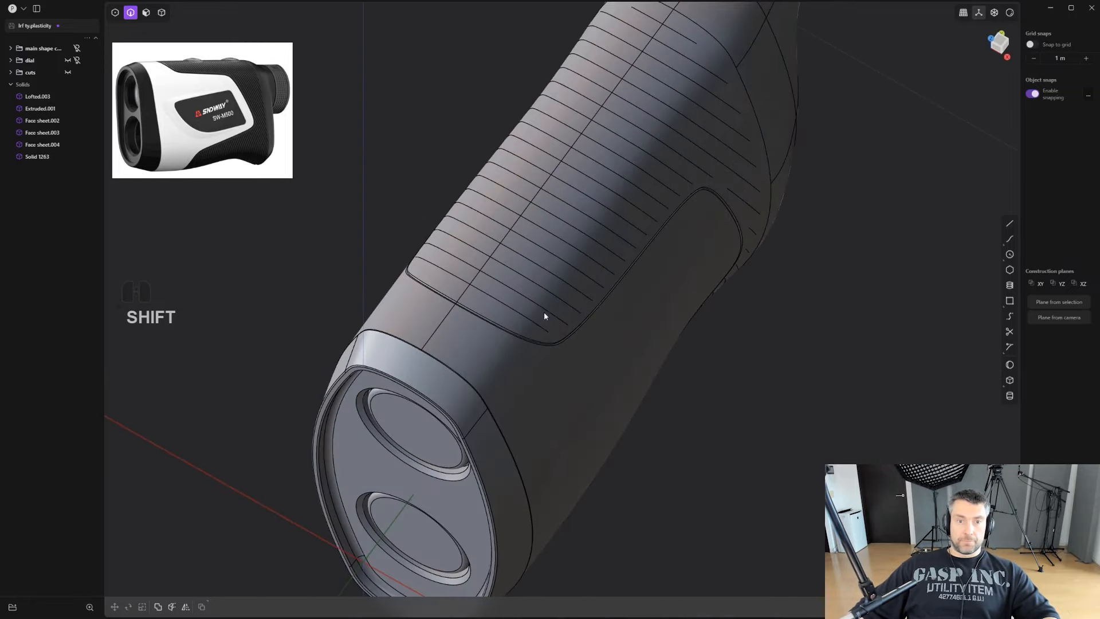
Select all the imprinted slanted edges on the rear grip and duplicate them in place as separate curves.
click(503, 305)
key(b)
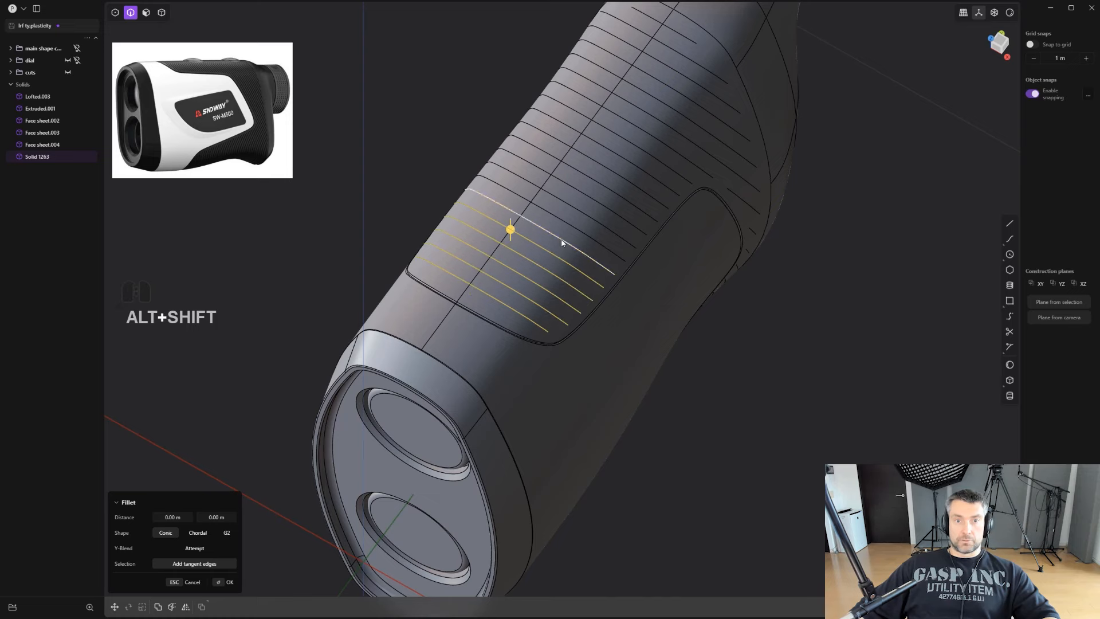
shift+middle_drag(577, 228, 747, 383)
key(shift+d)
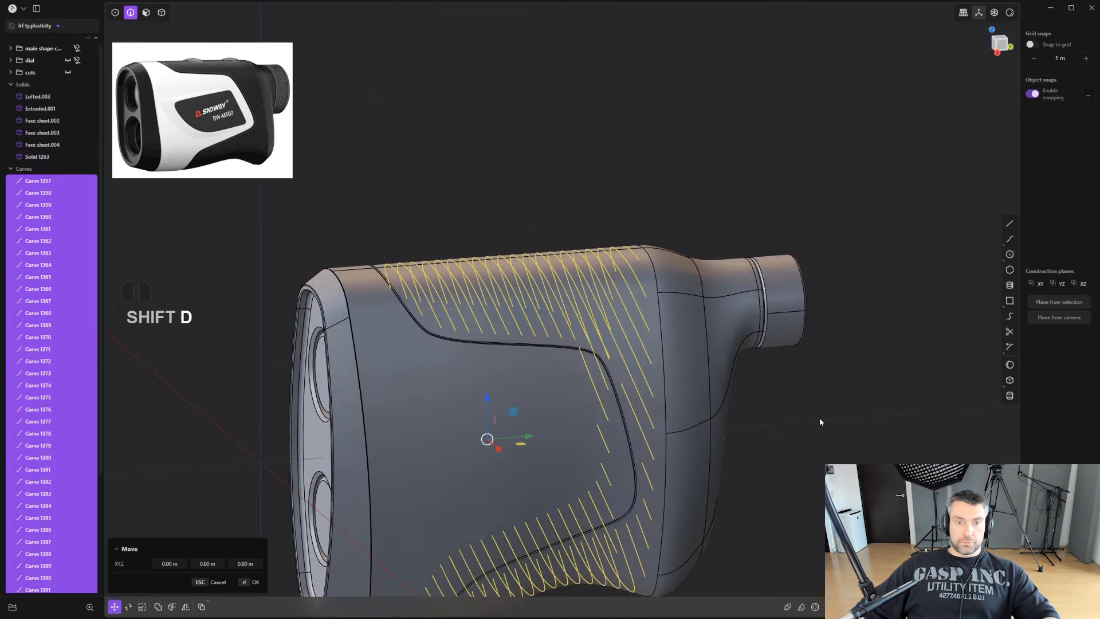
middle_drag(820, 417, 788, 414)
key(Escape)
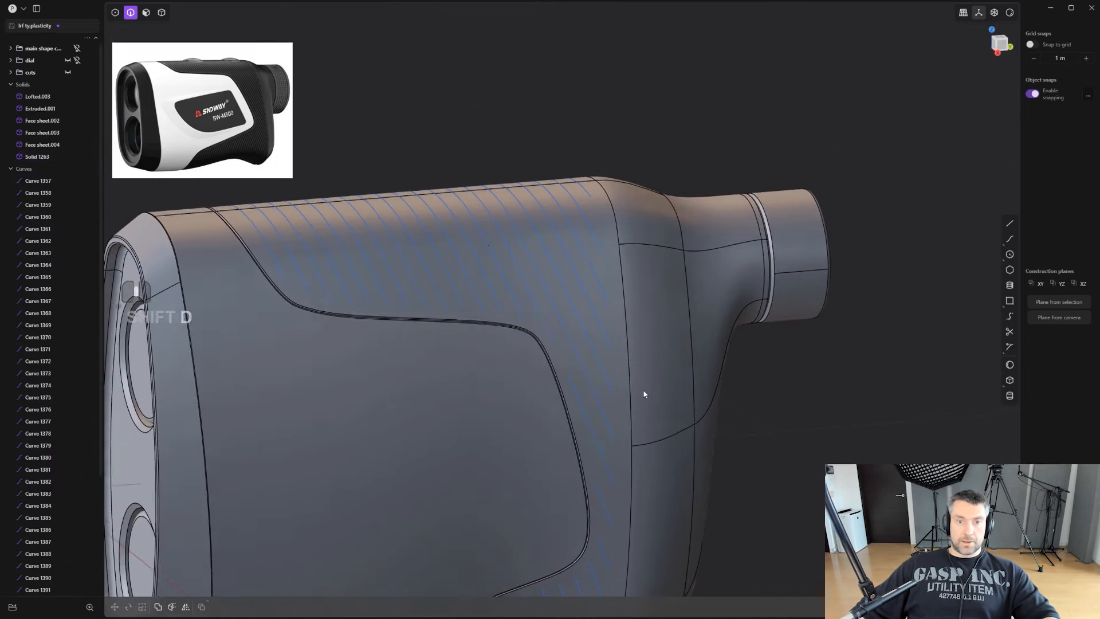
Create pipes along all the duplicated slanted curves with a section size of 0.002 m.
key(ctrl+z)
shift+middle_drag(716, 403, 729, 347)
key(p)
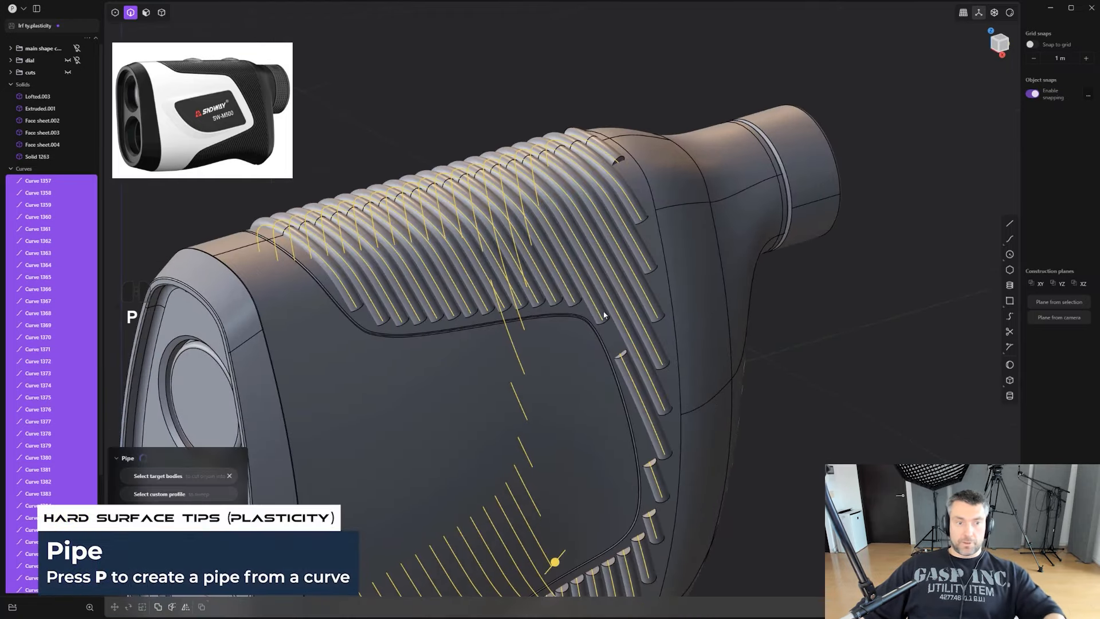
shift+middle_drag(537, 231, 646, 319)
scroll(602, 319, up, 6)
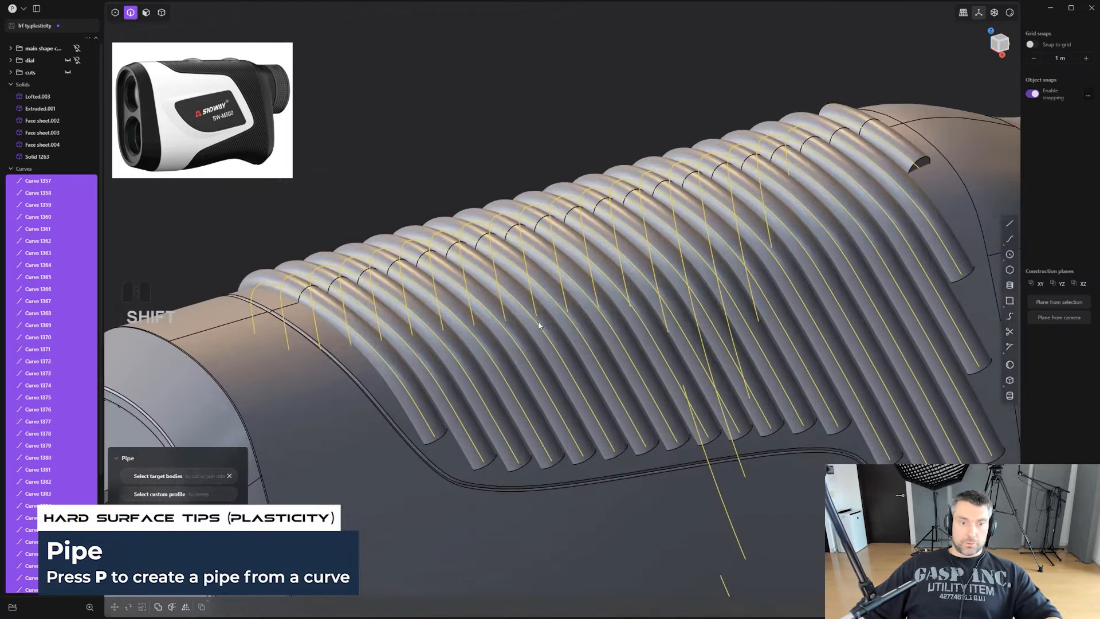
middle_drag(539, 322, 567, 336)
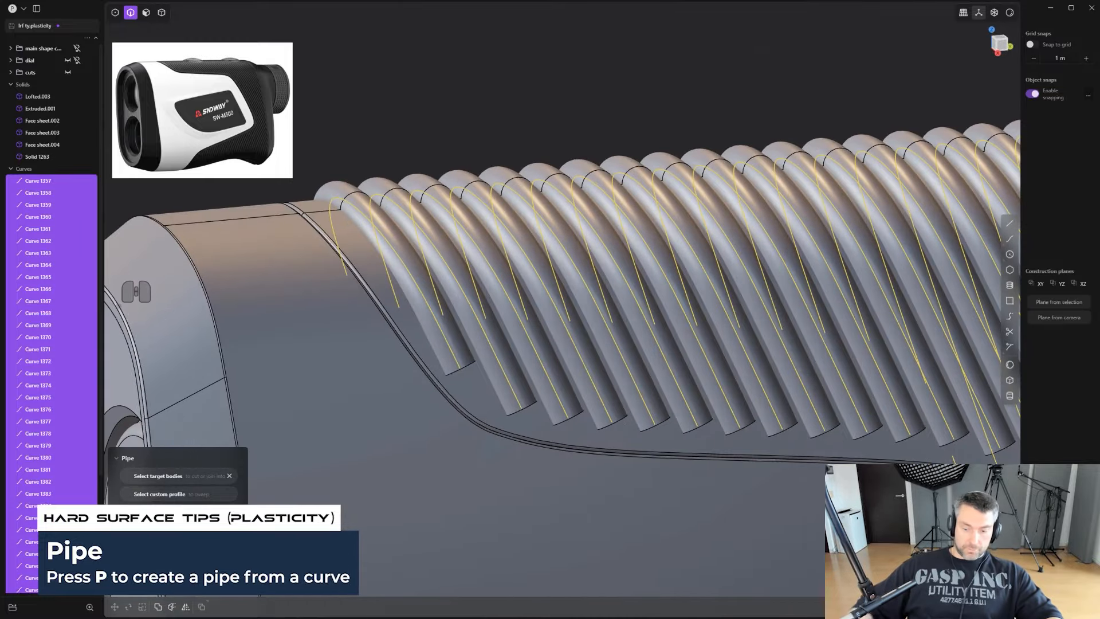
key(Right)
key(BackSpace)
key(BackSpace)
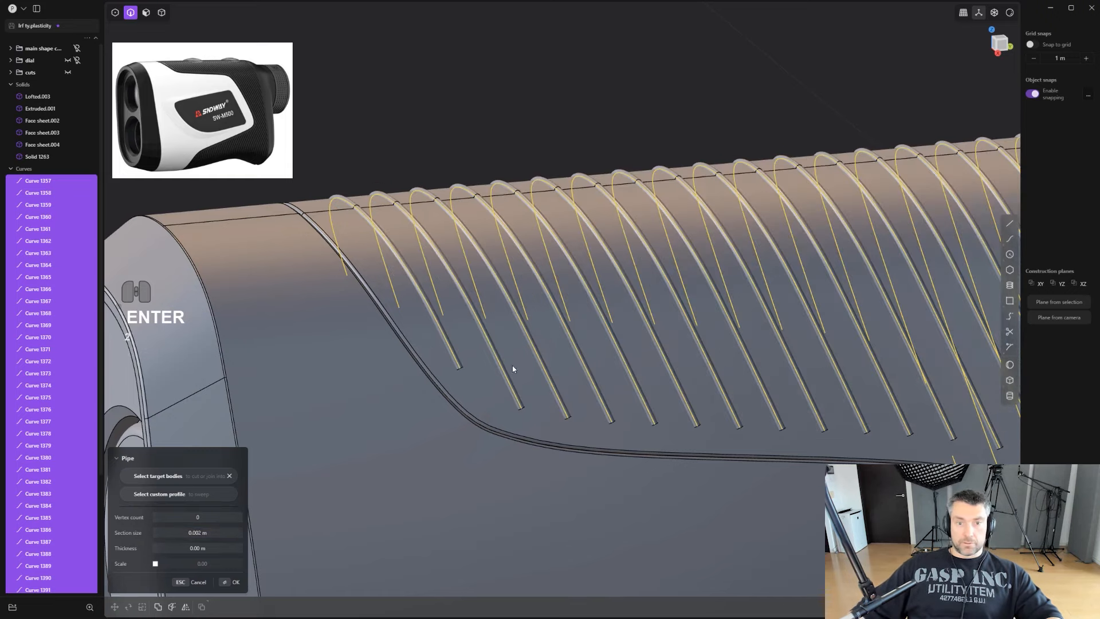
Examine the thickness and coverage of the thin pipes across the grip's top, side and underside.
scroll(512, 370, down, 3)
middle_drag(513, 369, 632, 362)
scroll(631, 362, up, 5)
scroll(670, 375, down, 6)
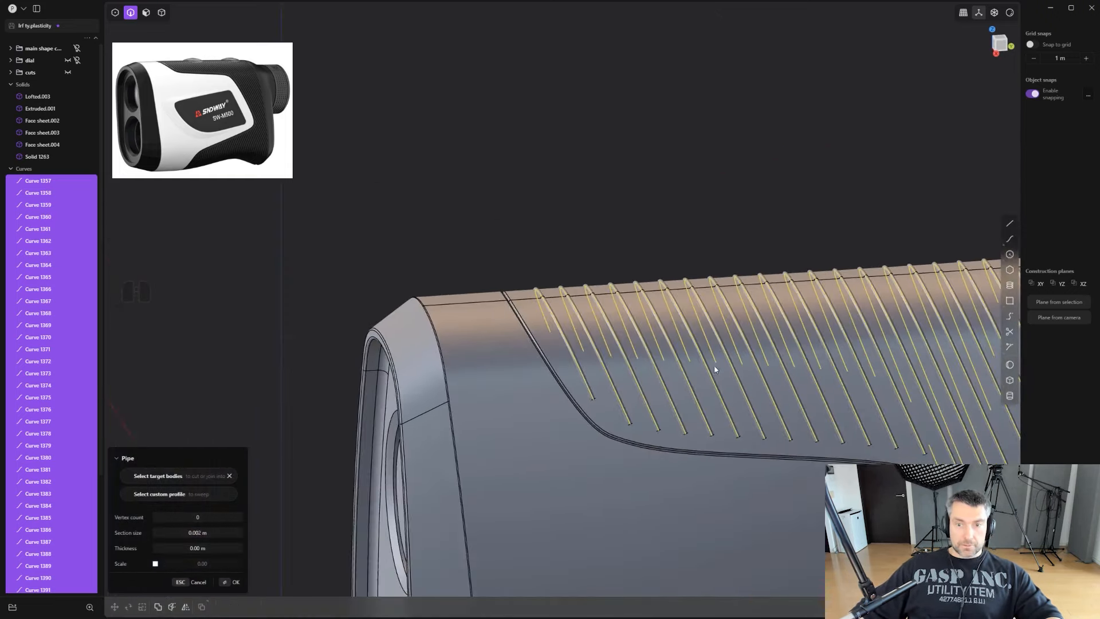
scroll(715, 370, down, 3)
shift+middle_drag(715, 370, 629, 242)
scroll(628, 243, down, 3)
shift+middle_drag(687, 287, 657, 297)
scroll(657, 297, up, 2)
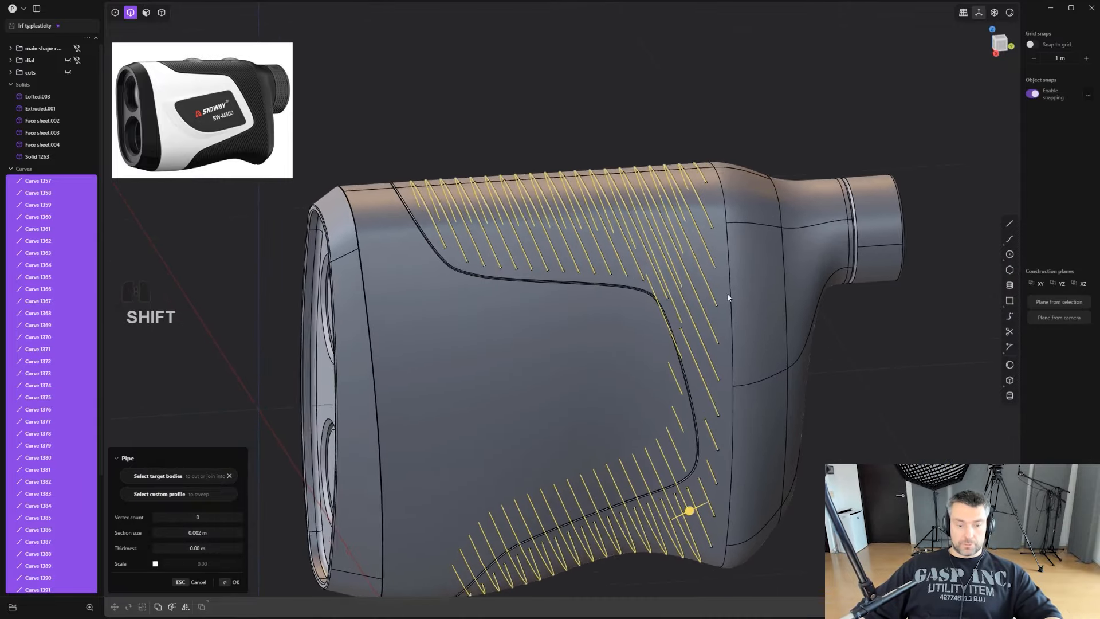
middle_drag(728, 297, 705, 282)
scroll(705, 282, down, 3)
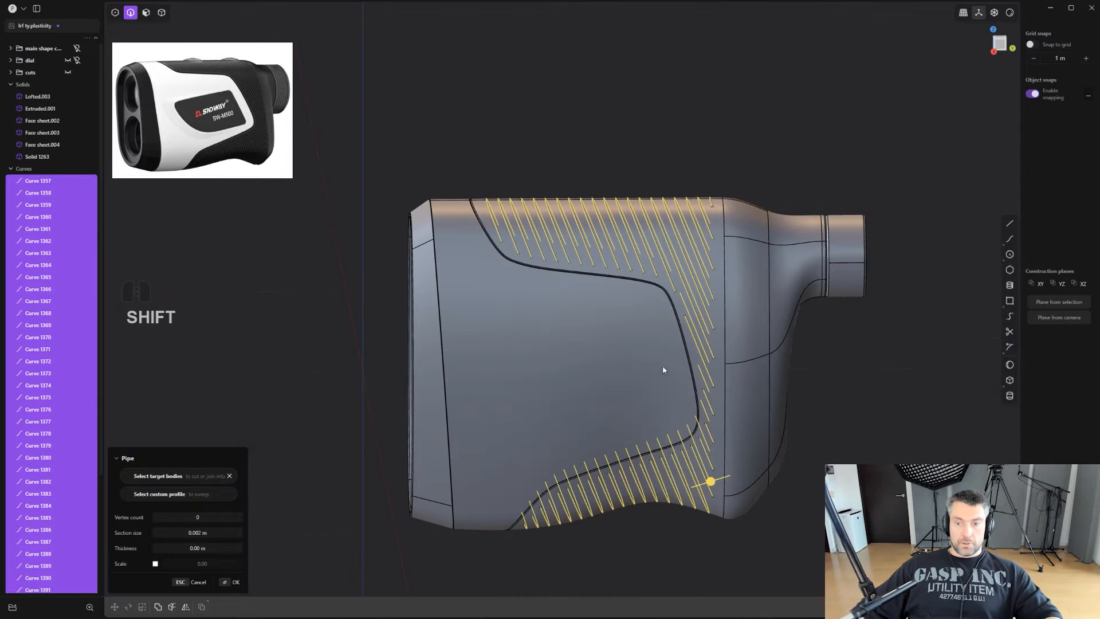
shift+middle_drag(819, 380, 730, 378)
scroll(830, 387, up, 2)
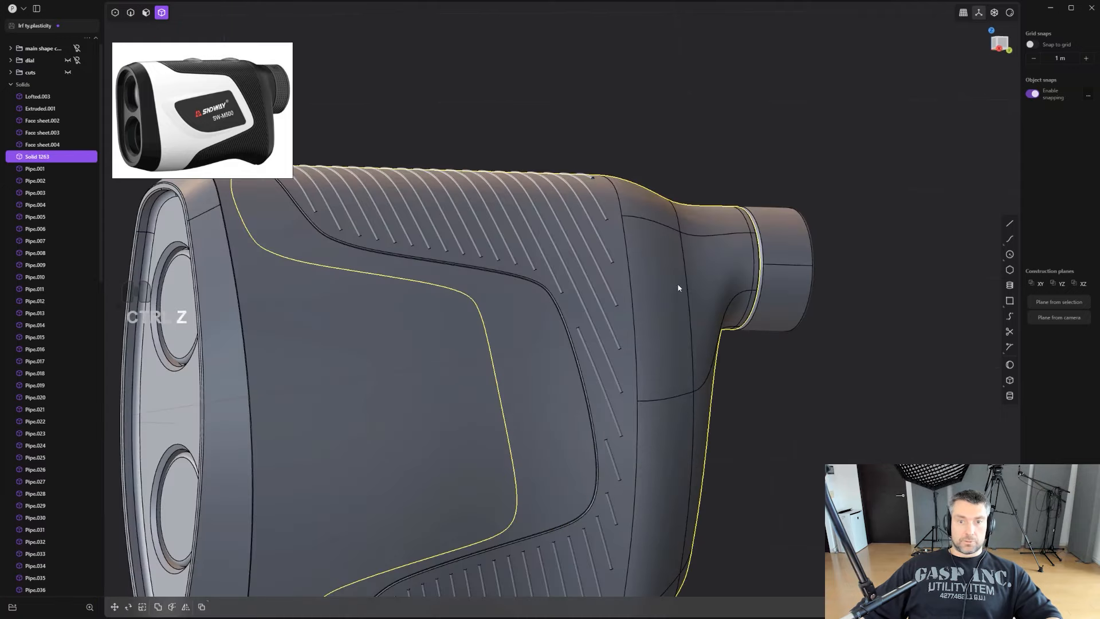
Subtract all the pipes, Pipe.001 to Pipe.047, from the rear grip body with a Boolean difference.
scroll(673, 294, down, 3)
middle_drag(673, 295, 631, 304)
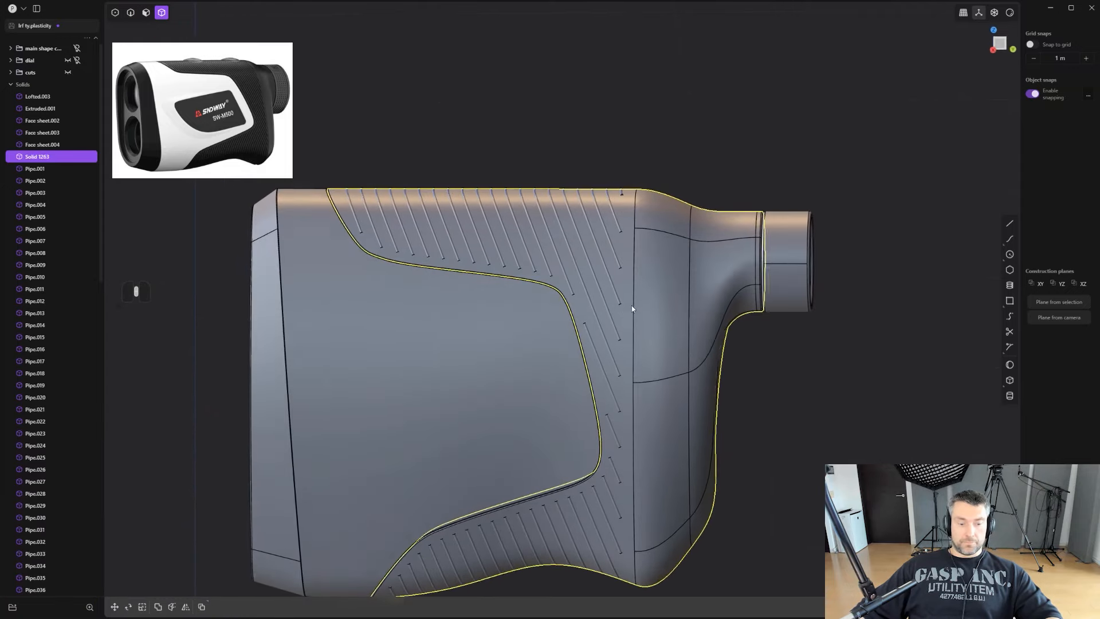
key(q)
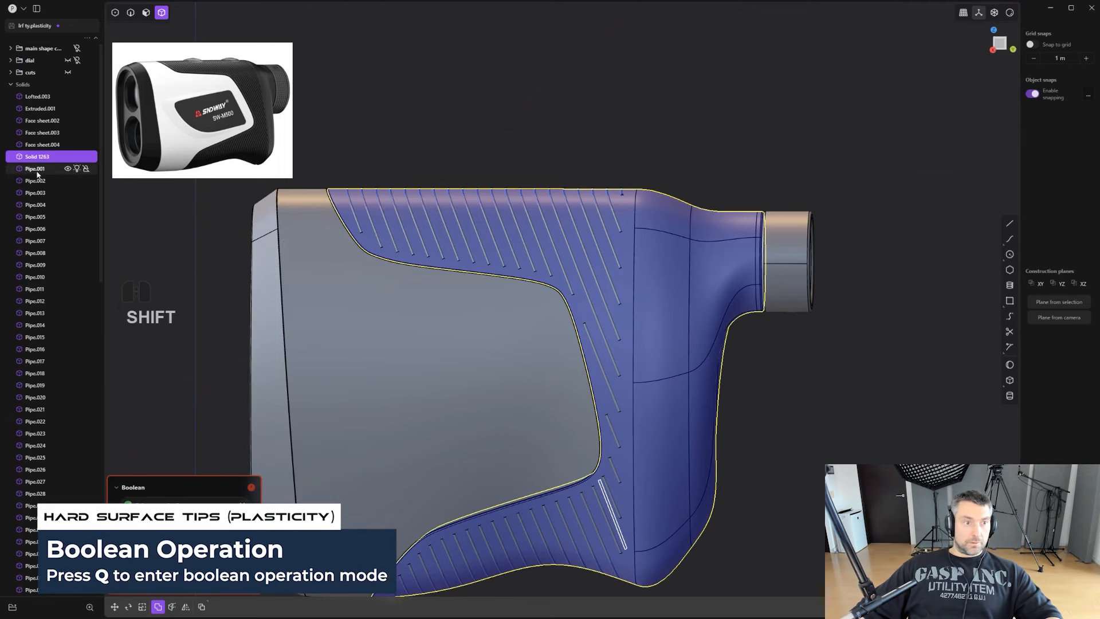
scroll(60, 333, down, 5)
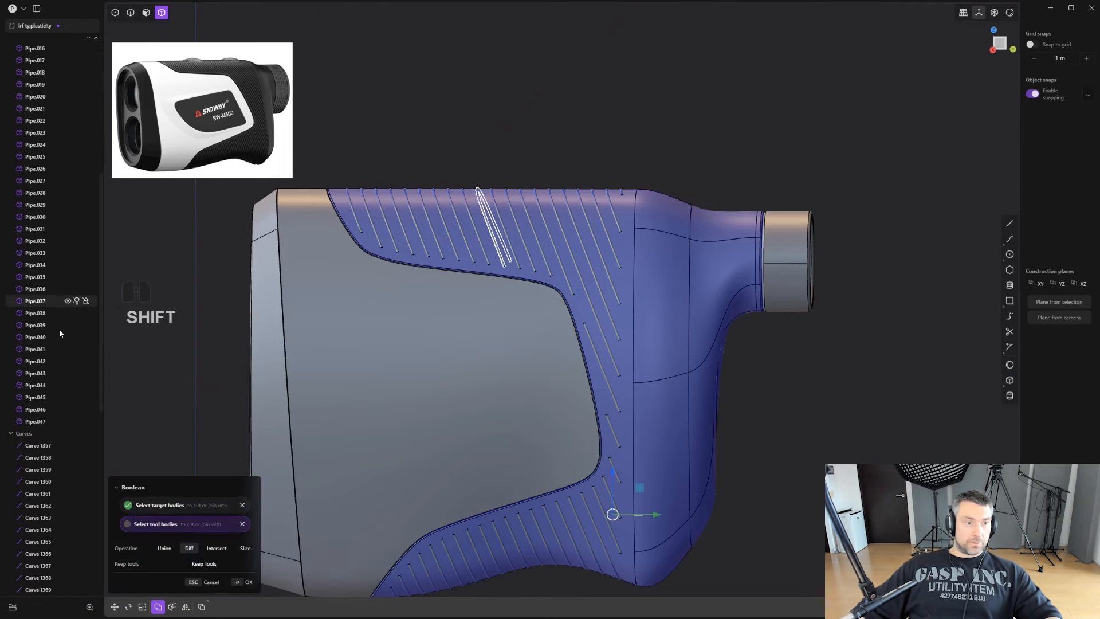
shift+click(38, 421)
middle_drag(511, 337, 789, 336)
right_click(819, 331)
scroll(686, 335, up, 4)
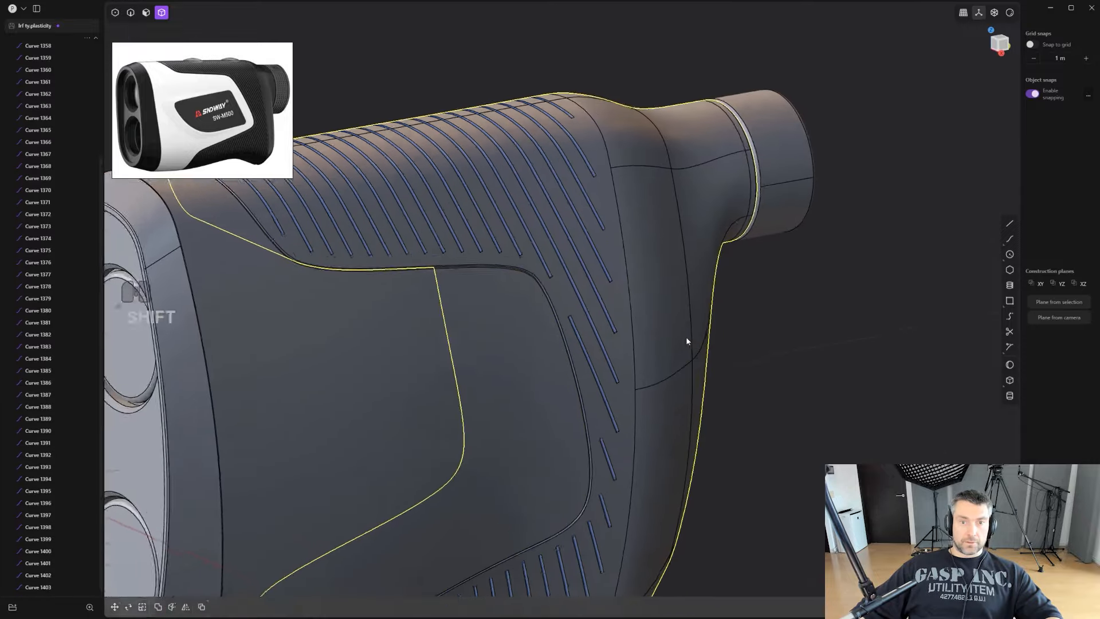
Delete all the duplicated slanted curves that lie in the grip's grooves.
right_drag(675, 330, 823, 461)
scroll(750, 431, up, 3)
middle_drag(635, 378, 630, 162)
scroll(621, 388, down, 4)
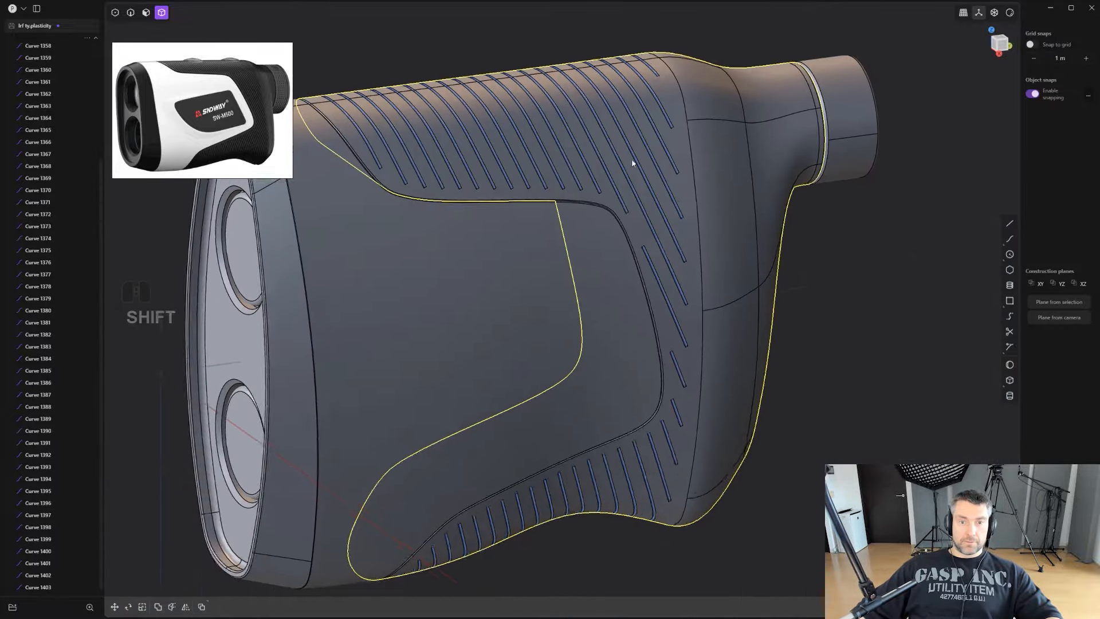
scroll(631, 162, down, 1)
click(864, 369)
scroll(859, 368, up, 1)
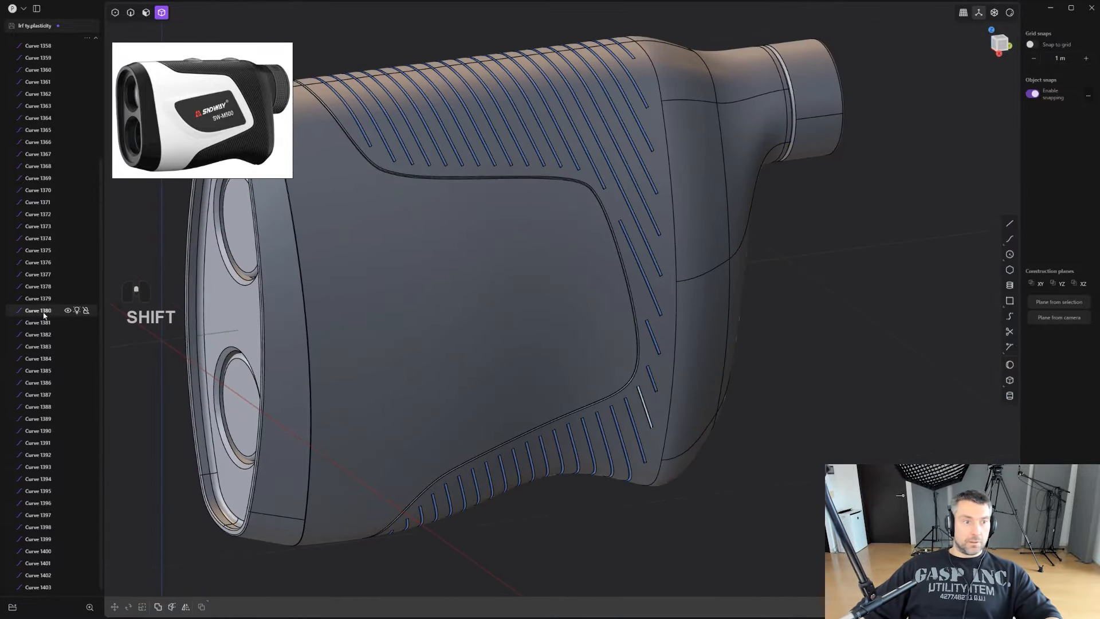
scroll(25, 281, up, 3)
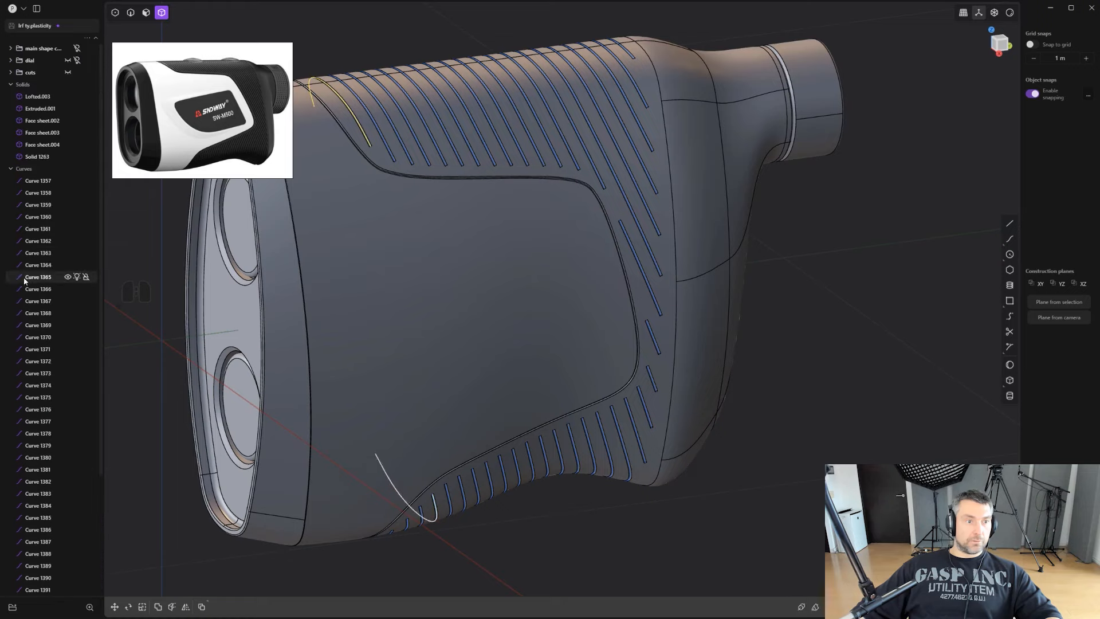
shift+click(45, 185)
key(x)
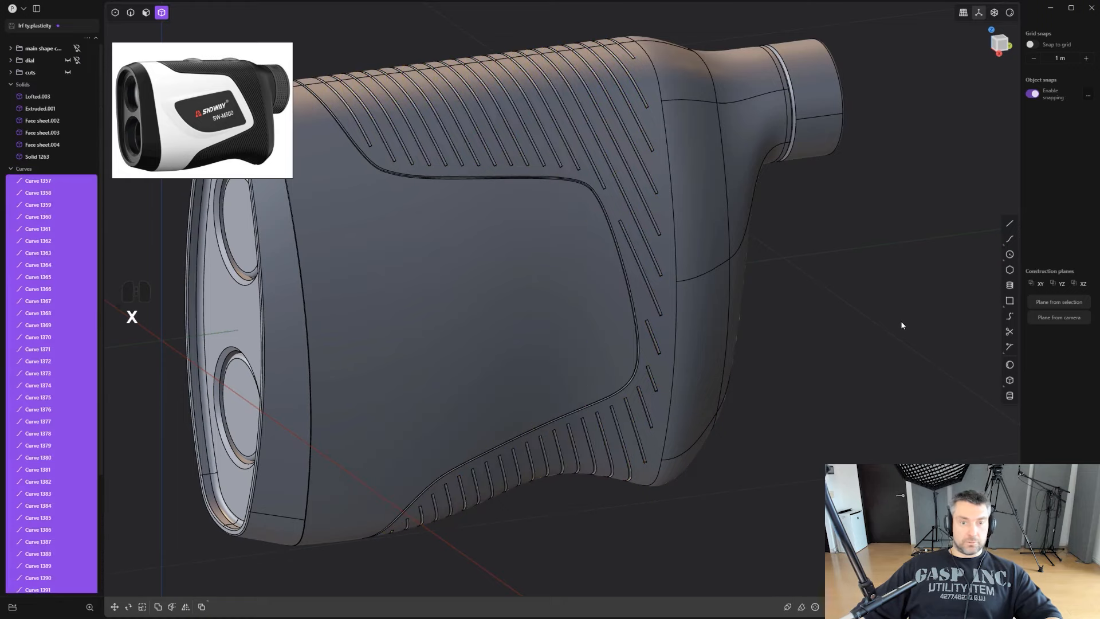
Inspect the cut grooves along the grip's upper edge closely from the side.
alt+middle_drag(870, 315, 821, 311)
scroll(769, 299, up, 2)
shift+middle_drag(617, 229, 749, 483)
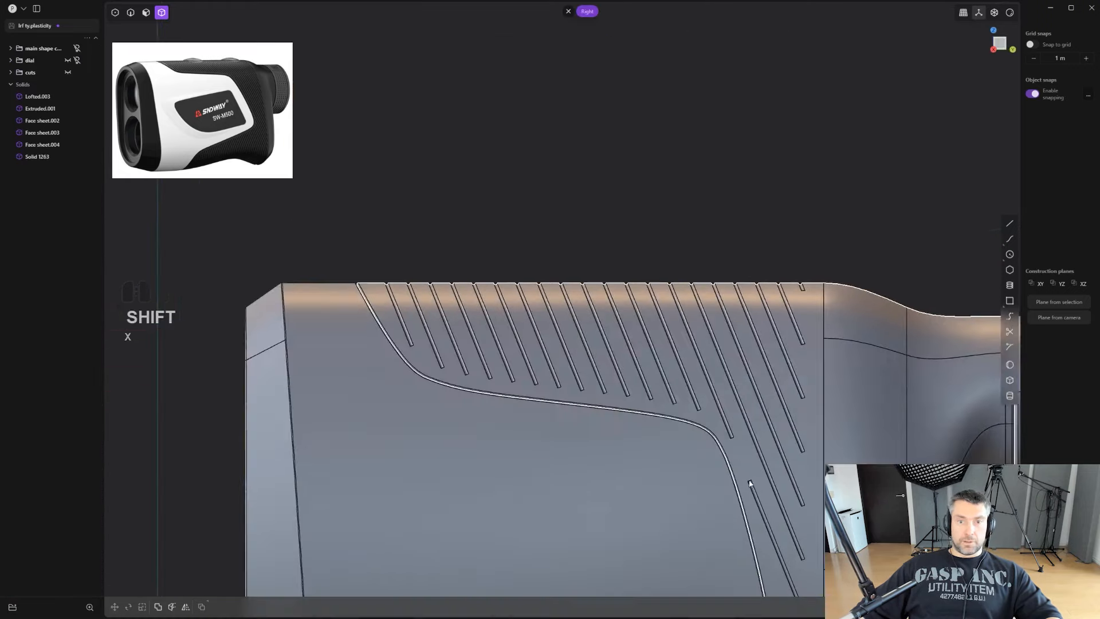
scroll(707, 424, up, 4)
middle_drag(590, 318, 553, 385)
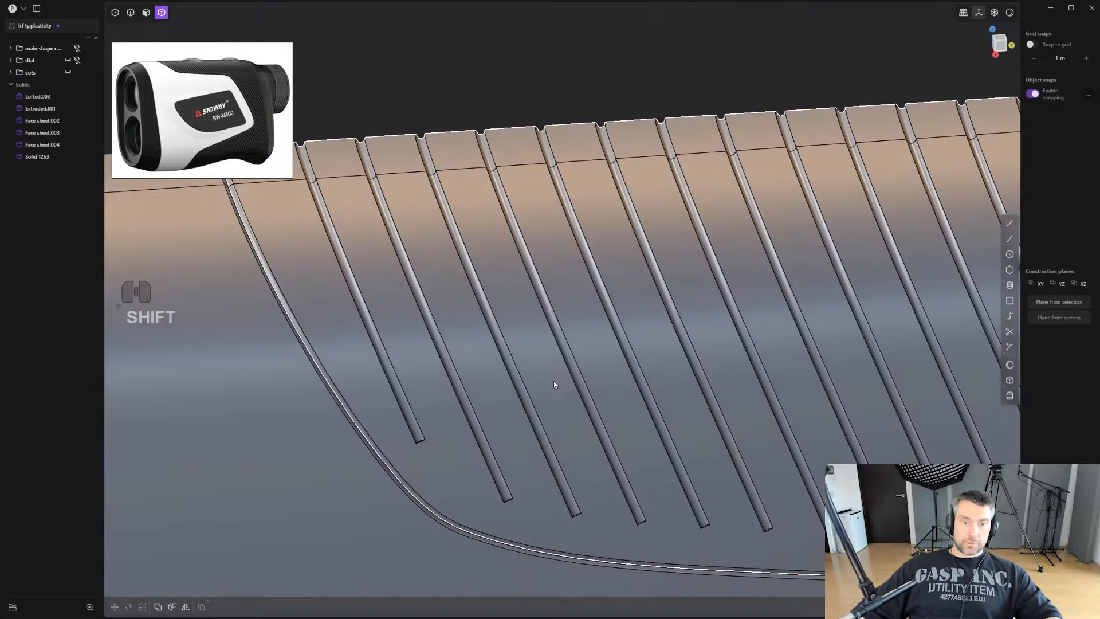
alt+middle_drag(695, 404, 763, 410)
scroll(785, 419, down, 5)
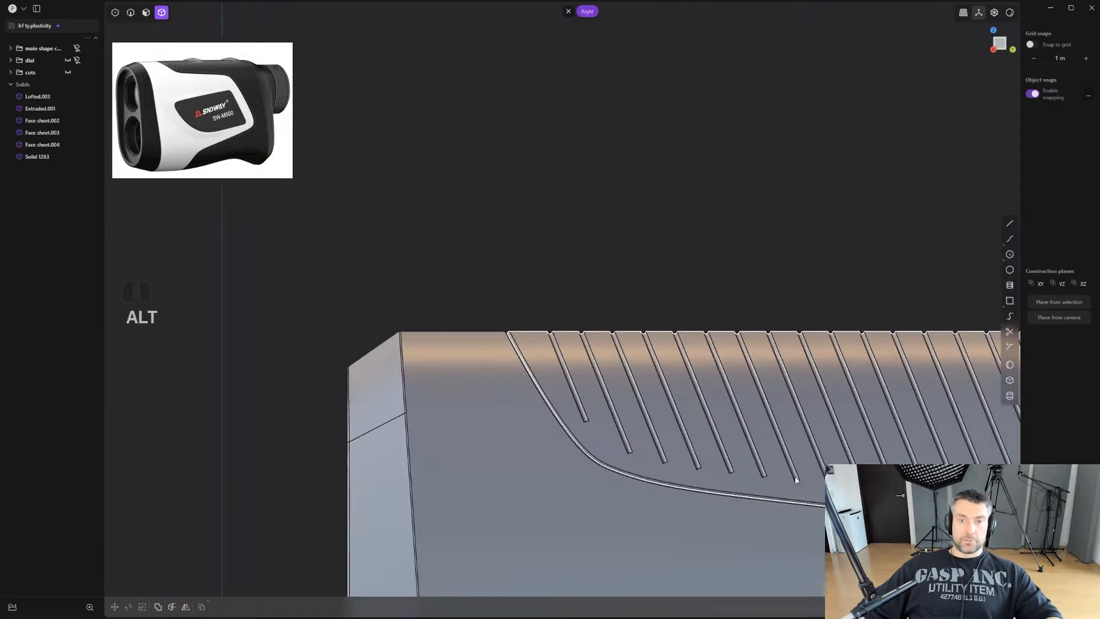
Draw a circle of about 0.05 m radius in the top view, centred on the body's centreline over the rear grooves.
shift+middle_drag(839, 535, 540, 188)
scroll(544, 192, down, 4)
alt+middle_drag(616, 277, 625, 188)
scroll(641, 244, down, 1)
scroll(640, 245, down, 3)
shift+middle_drag(640, 246, 660, 308)
scroll(661, 308, down, 3)
scroll(910, 281, up, 3)
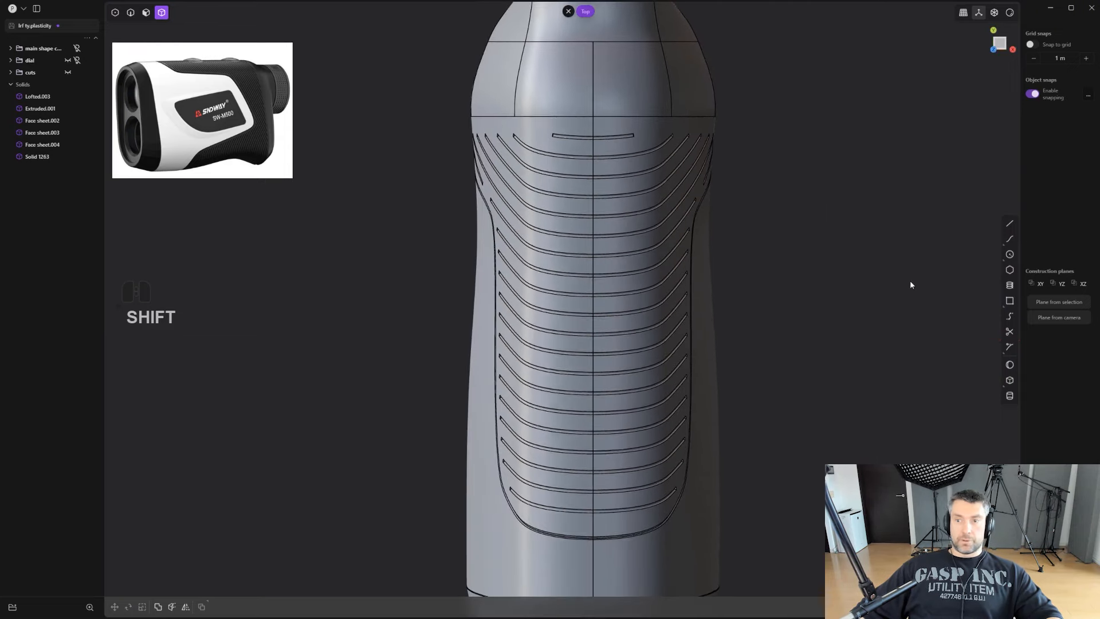
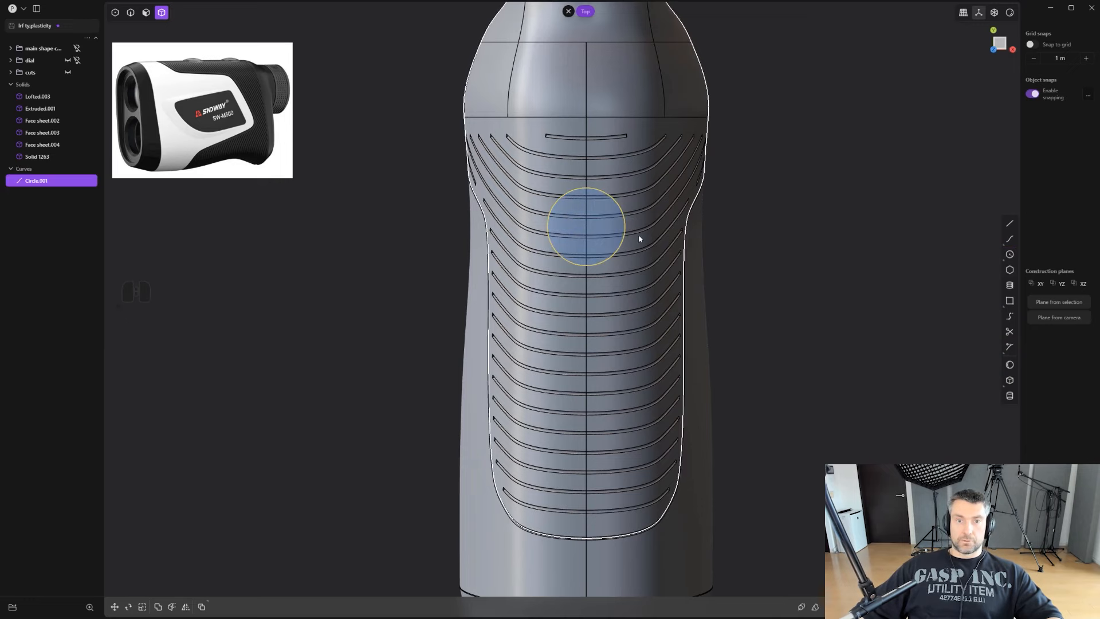
scroll(638, 234, up, 1)
scroll(622, 270, down, 1)
Duplicate the circle and place the copy farther forward along the body's centreline.
key(shift+d)
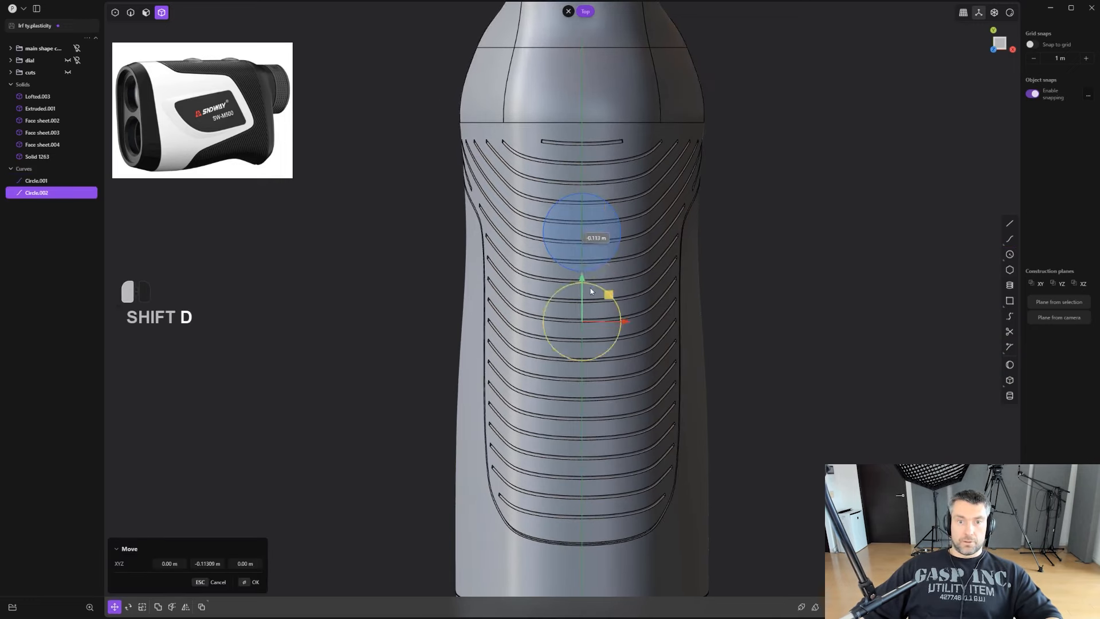
click(603, 306)
scroll(599, 312, up, 3)
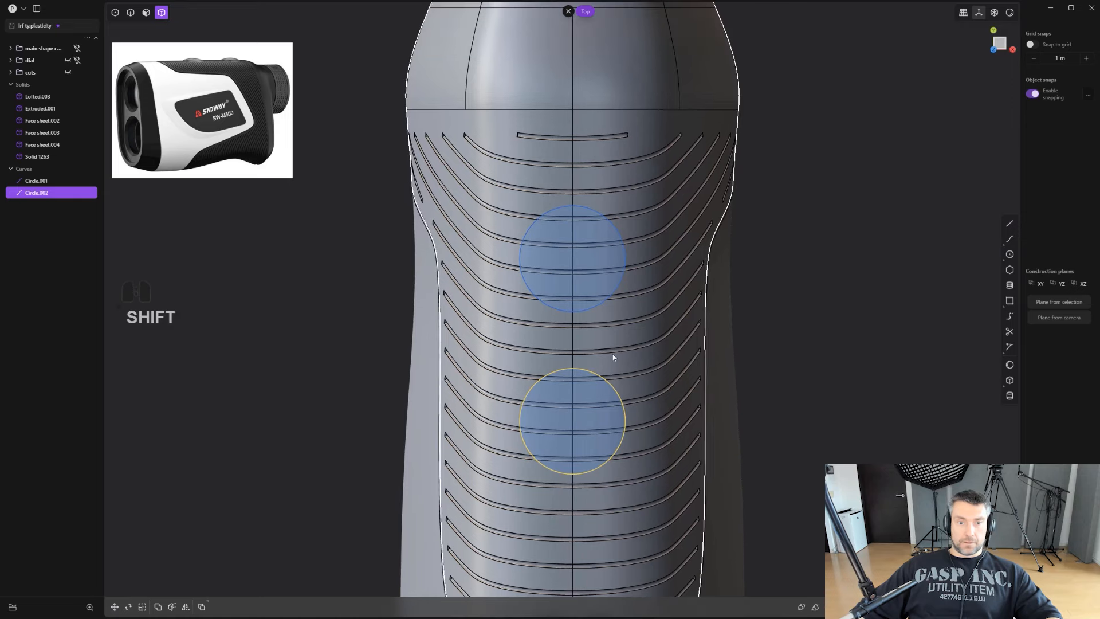
Select both circles on top of the grip and fill them with Patch hole surfaces.
key(2)
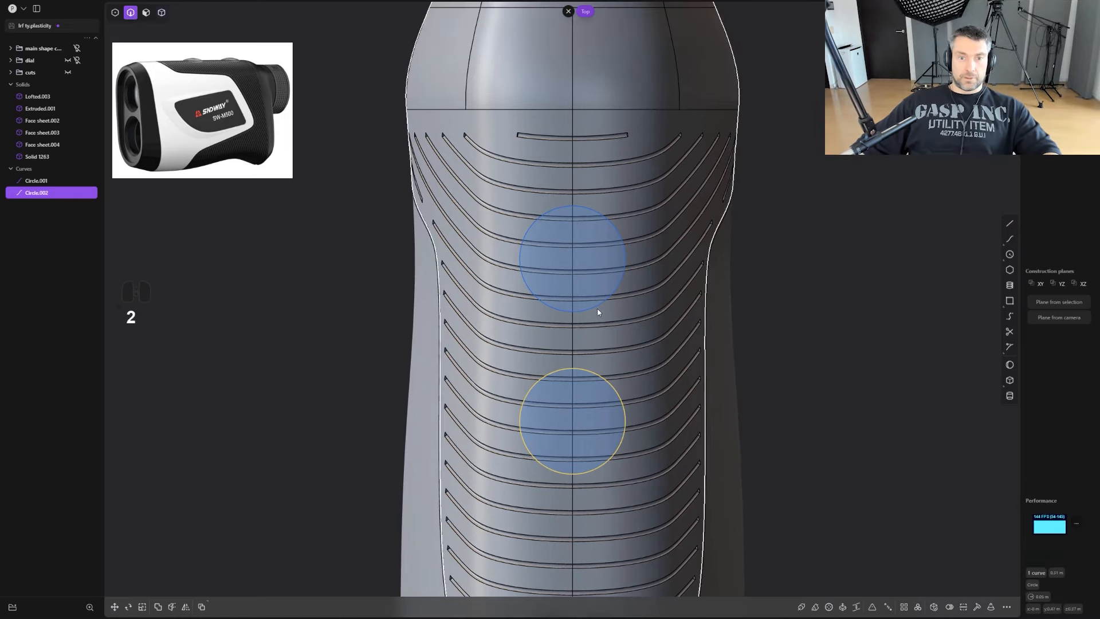
click(598, 309)
middle_drag(600, 310, 676, 412)
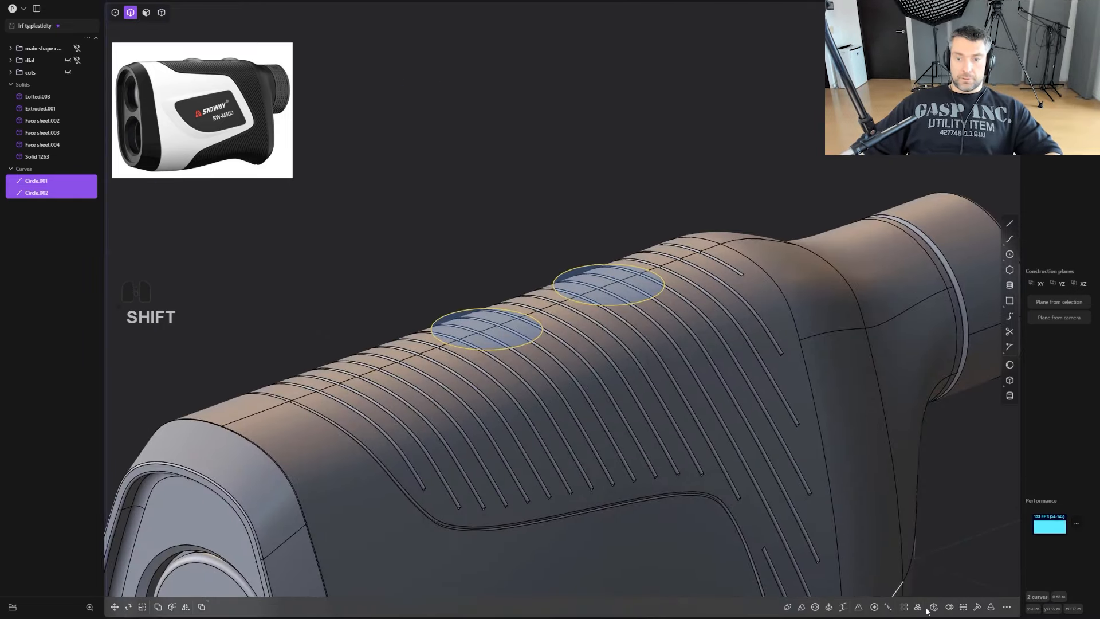
click(936, 609)
scroll(565, 233, up, 2)
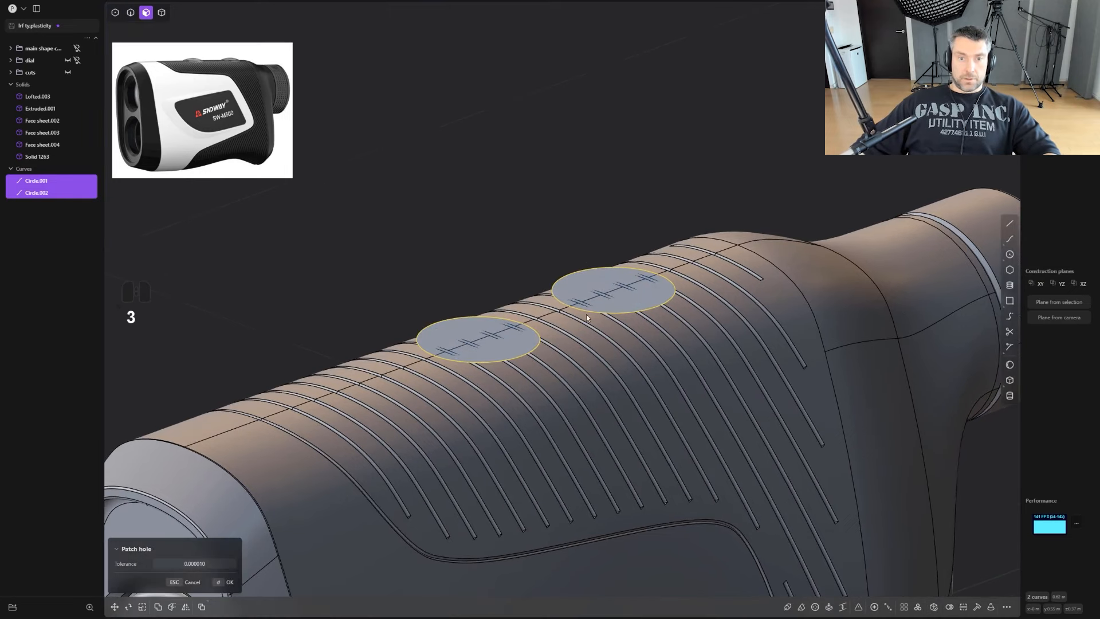
key(Return)
Extrude both circular patches upward by about 0.018 m into new button discs.
key(e)
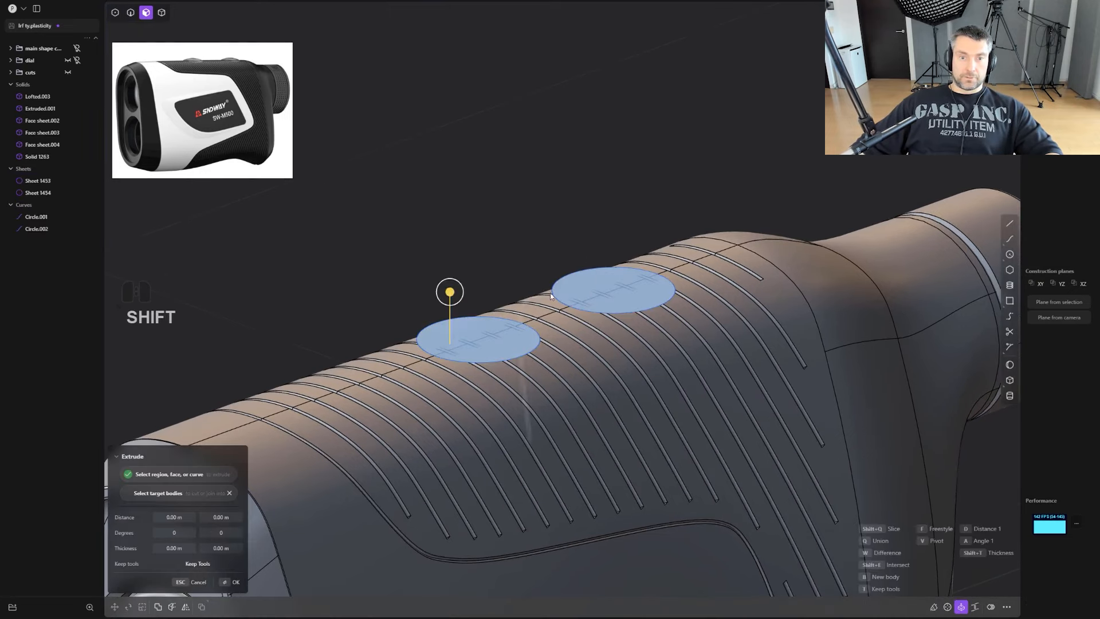
shift+drag(450, 291, 450, 270)
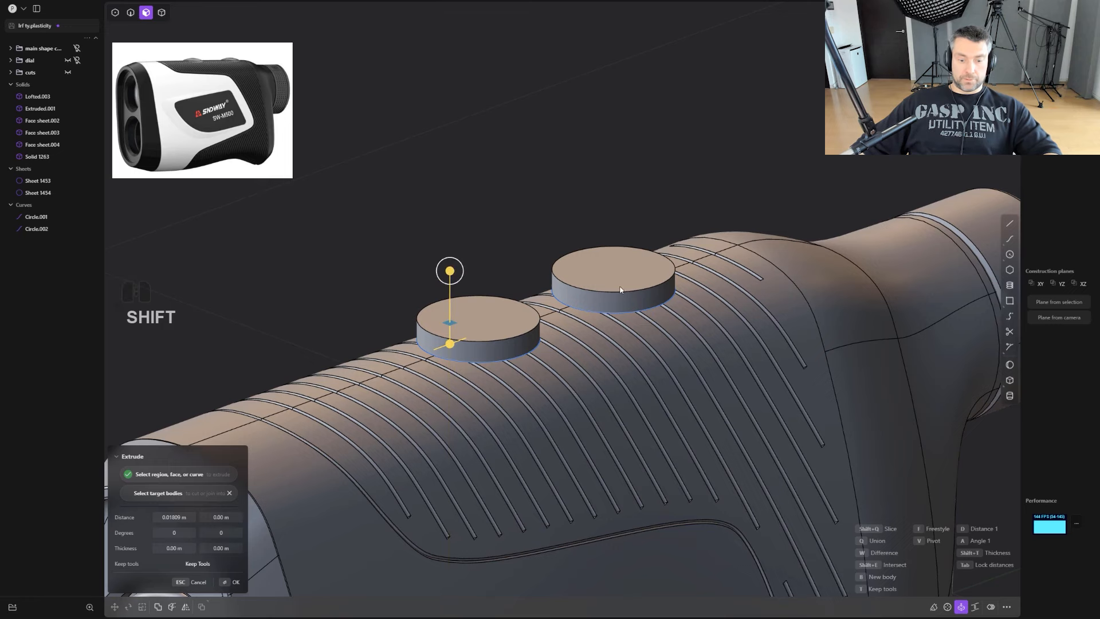
key(Return)
scroll(624, 292, up, 2)
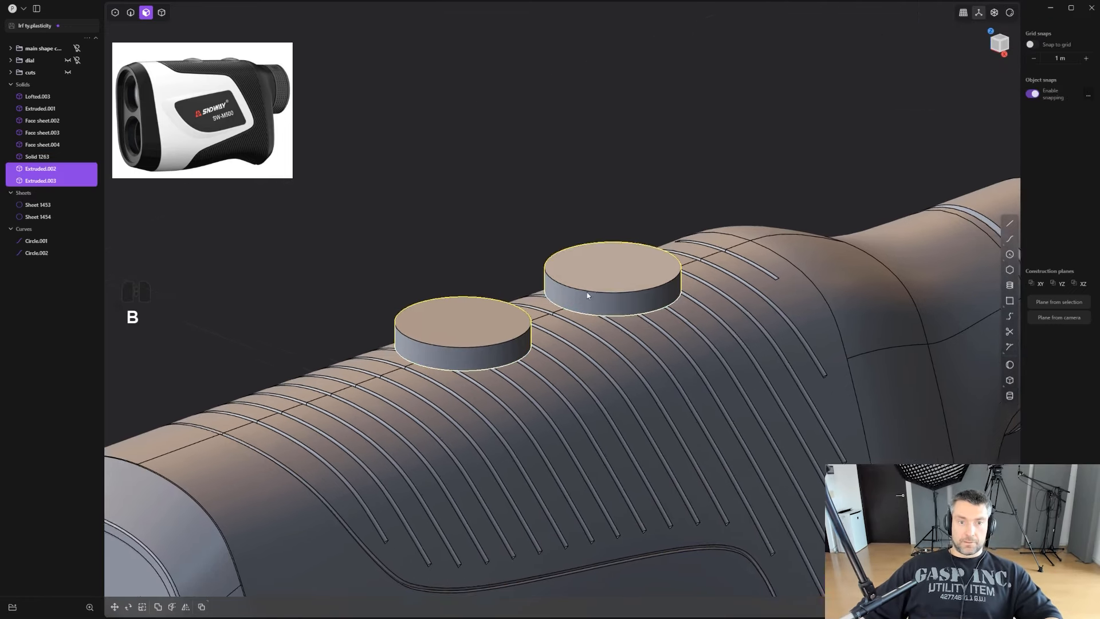
Move both button discs straight down so they sink into the grip's top surface.
key(g)
drag(529, 276, 539, 289)
right_click(529, 242)
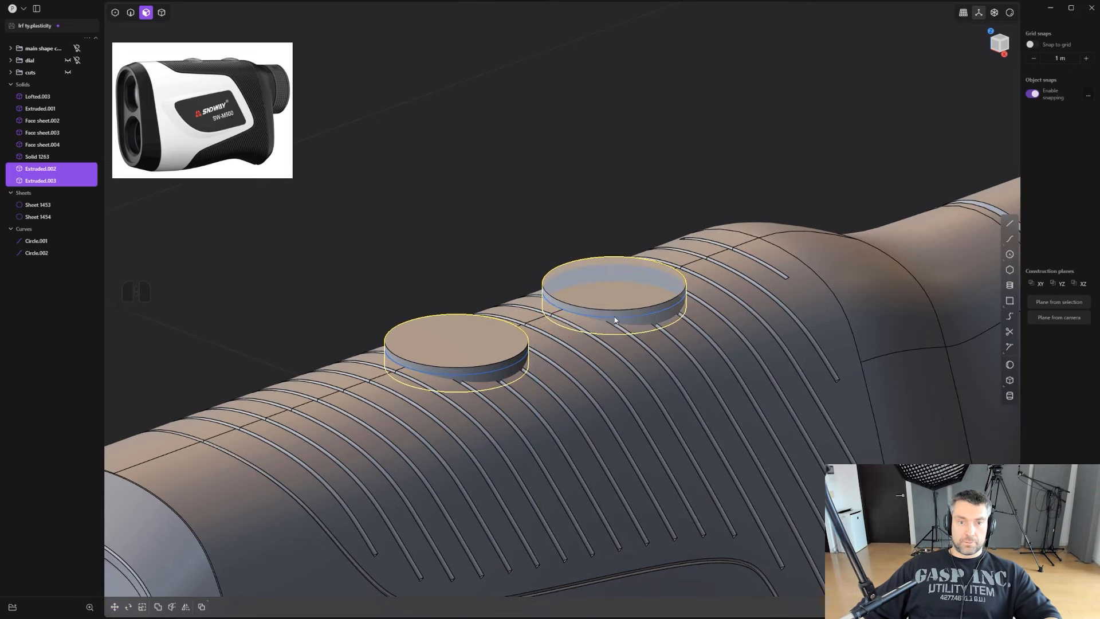
Delete the two leftover circle curves around the button discs.
key(2)
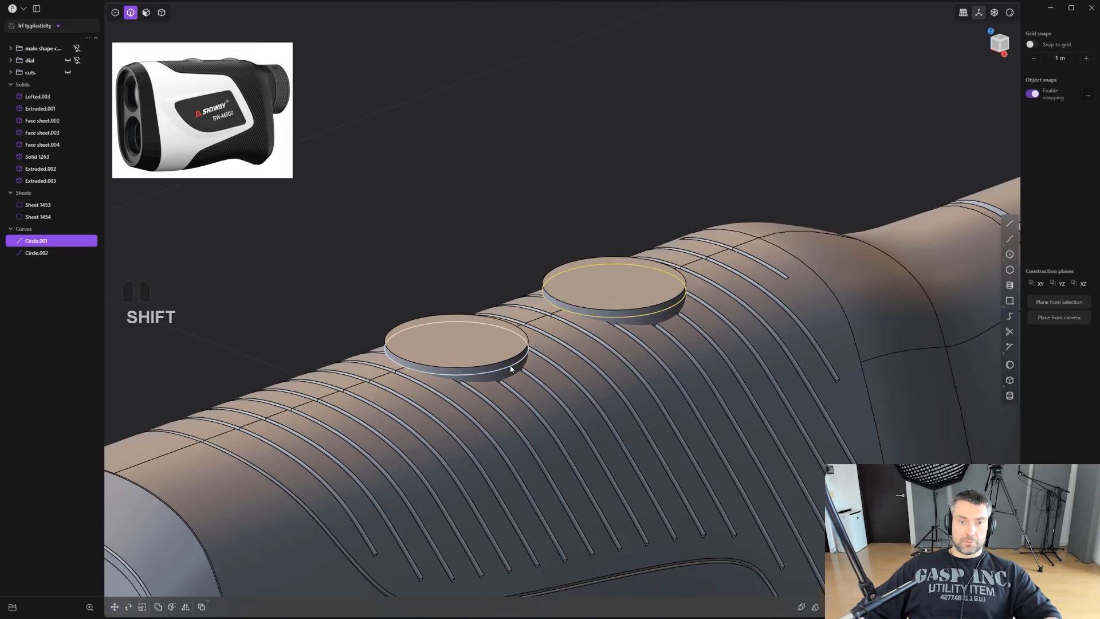
key(x)
scroll(589, 336, up, 3)
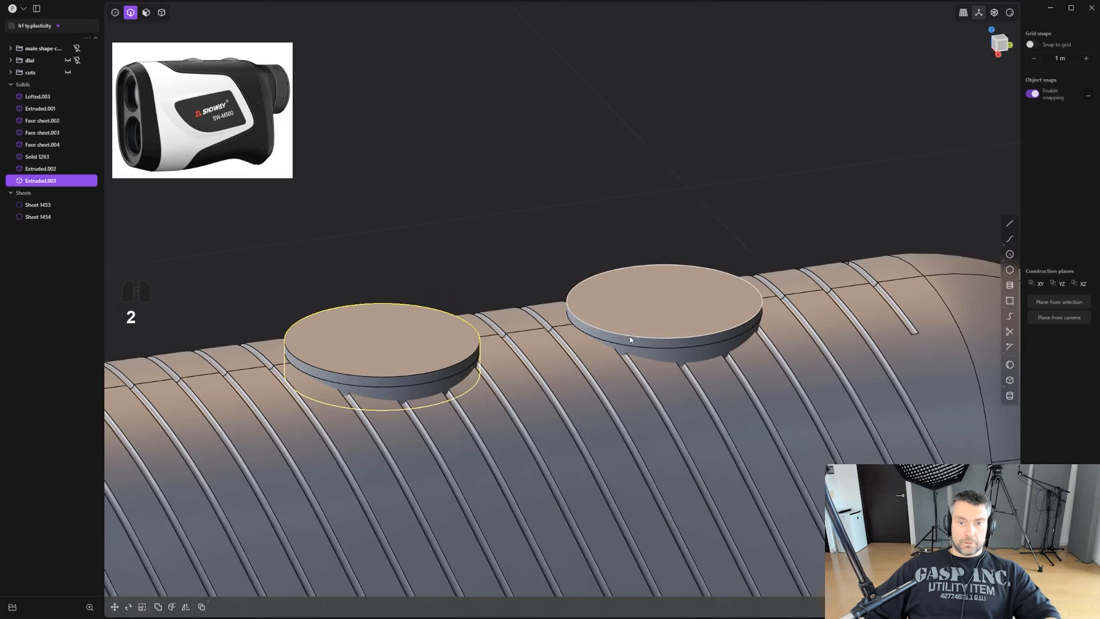
Fillet the upper rim edges of both button discs with a small rounding.
click(630, 337)
key(f)
drag(477, 355, 486, 359)
right_click(487, 358)
scroll(677, 328, down, 1)
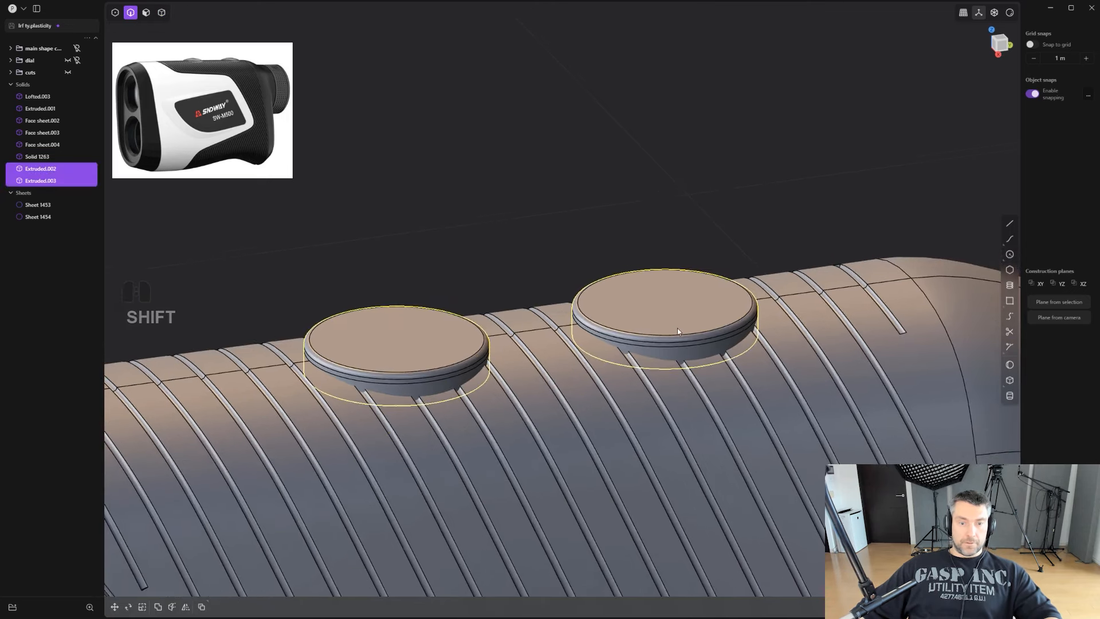
scroll(677, 331, up, 2)
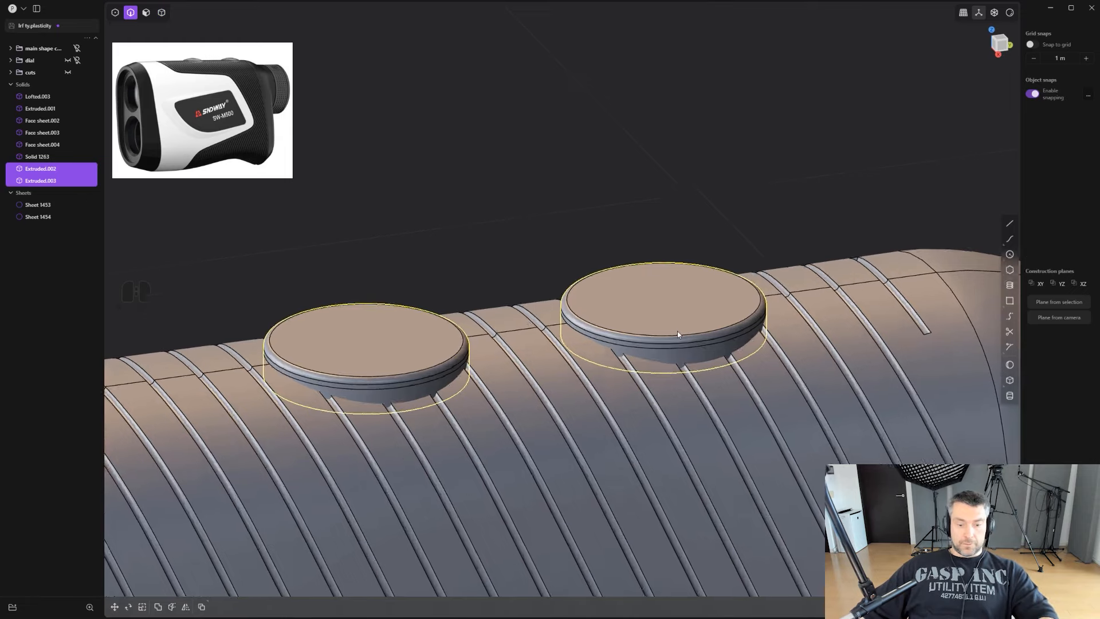
Offset the outlines of both button discs' top faces inward by about 0.003 m.
key(3)
click(698, 302)
shift+click(327, 344)
scroll(678, 369, up, 1)
key(o)
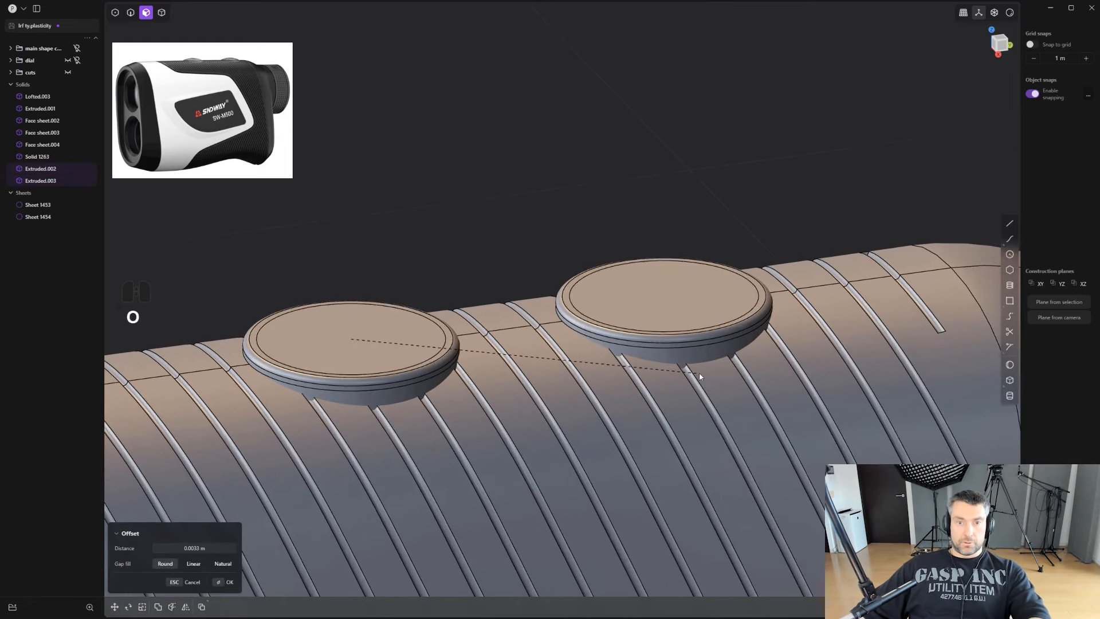
click(711, 373)
right_click(711, 373)
scroll(662, 308, down, 1)
Duplicate the inner circular top faces of both discs and raise the copies about 0.009 m.
click(661, 309)
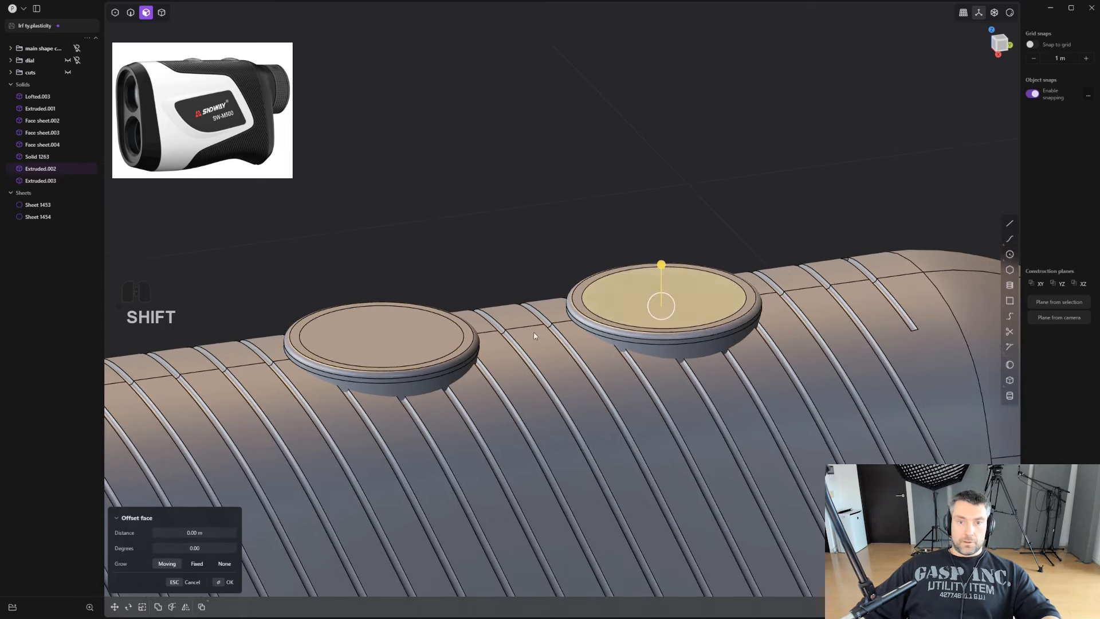
shift+click(363, 341)
scroll(472, 352, up, 1)
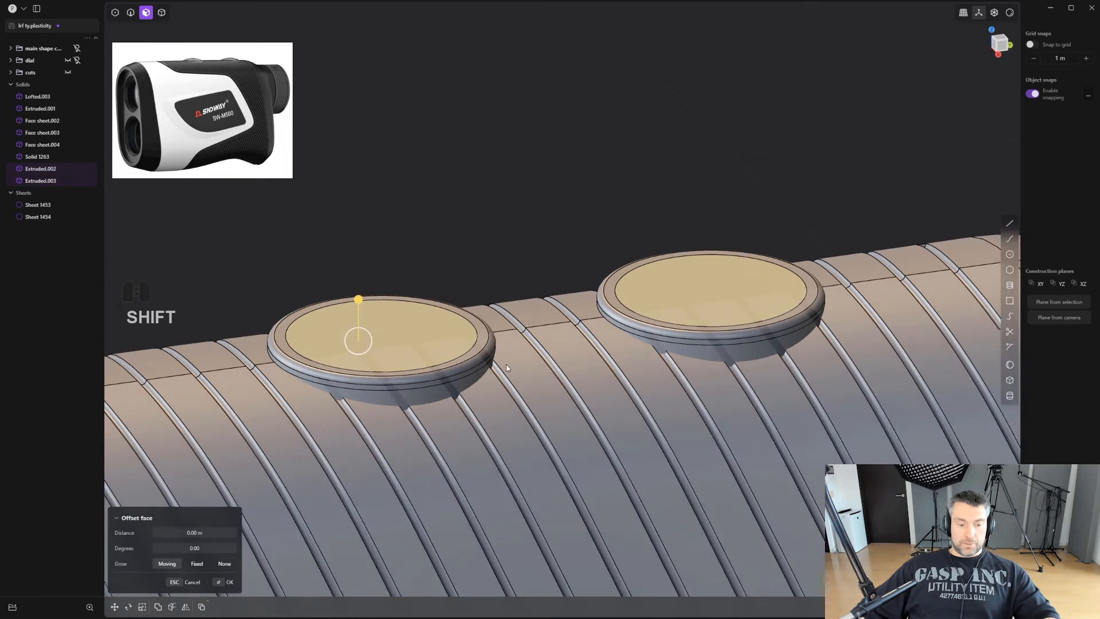
key(ctrl+d)
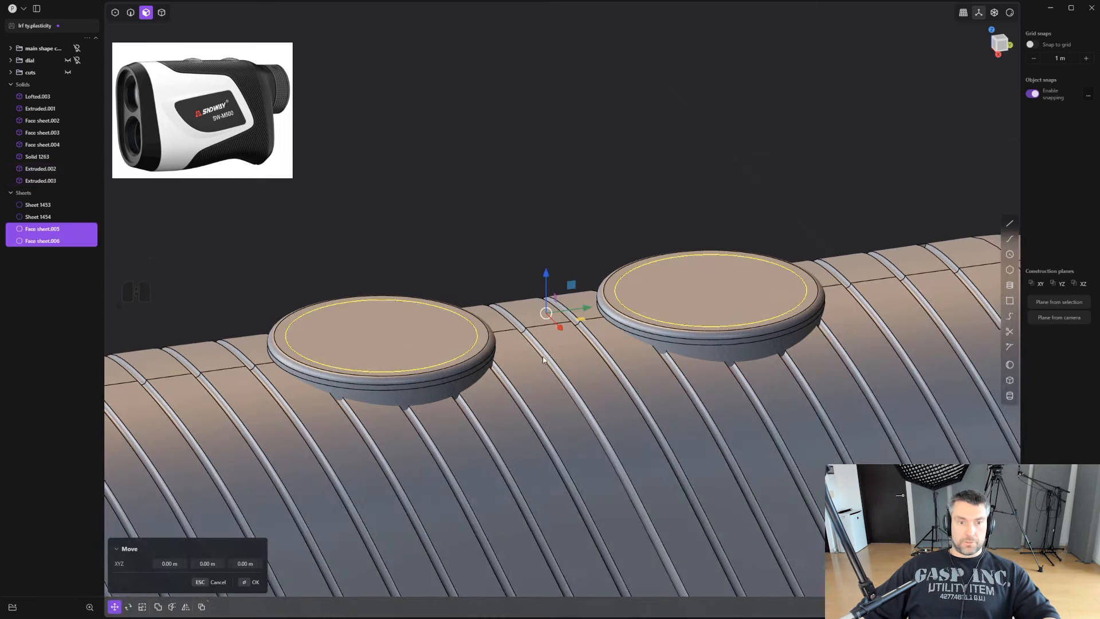
drag(547, 281, 548, 255)
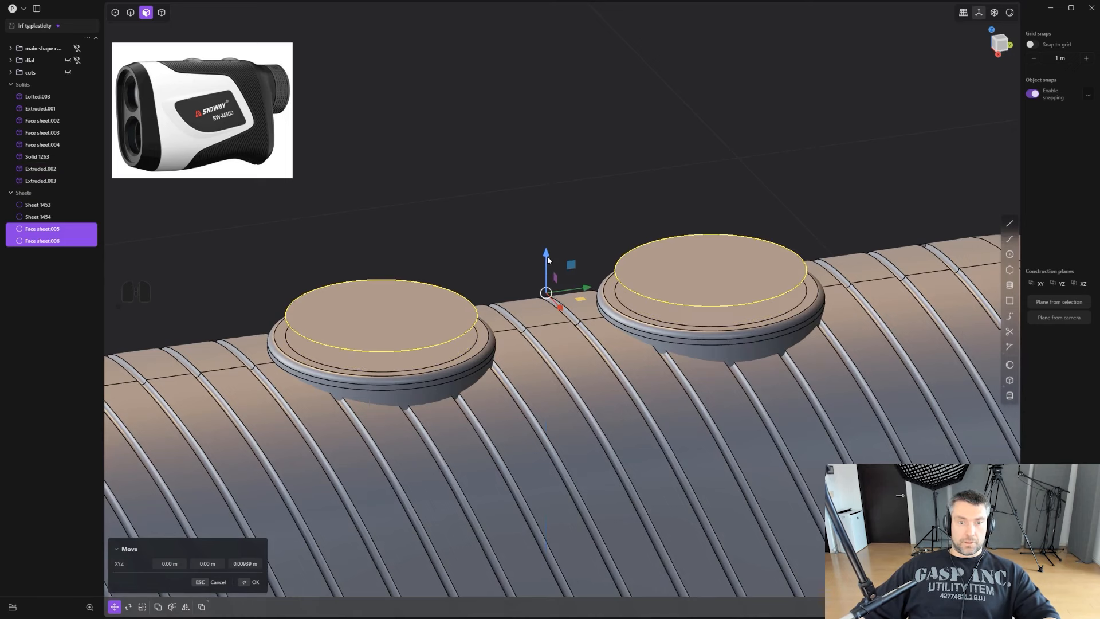
key(shift+d)
Offset the two raised circular faces downward by about 0.002 m.
key(3)
click(405, 325)
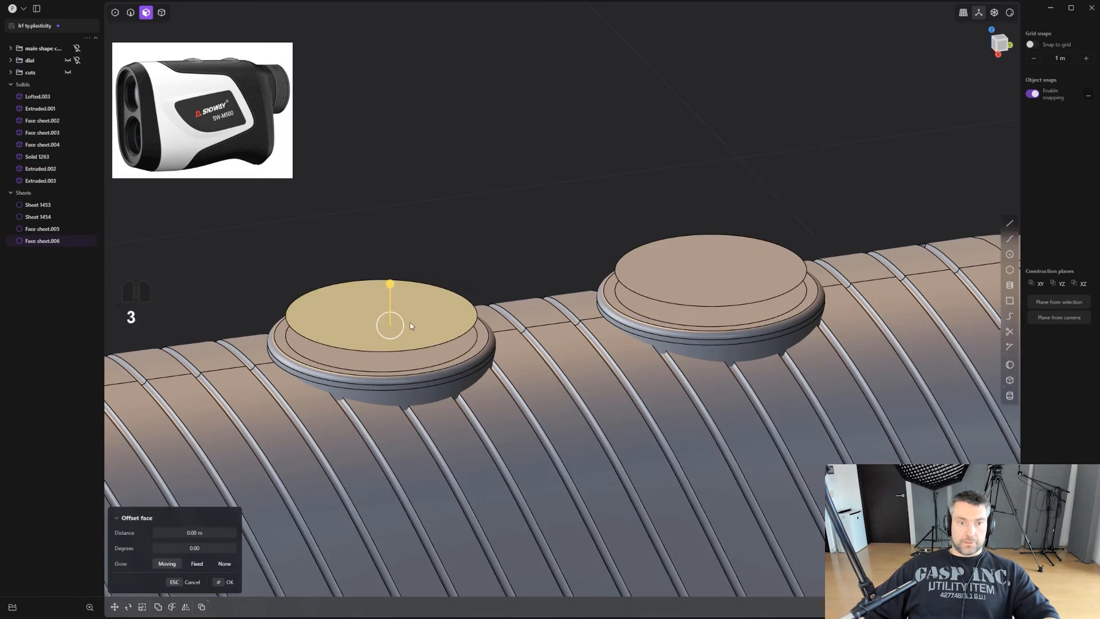
shift+click(692, 280)
drag(747, 231, 743, 244)
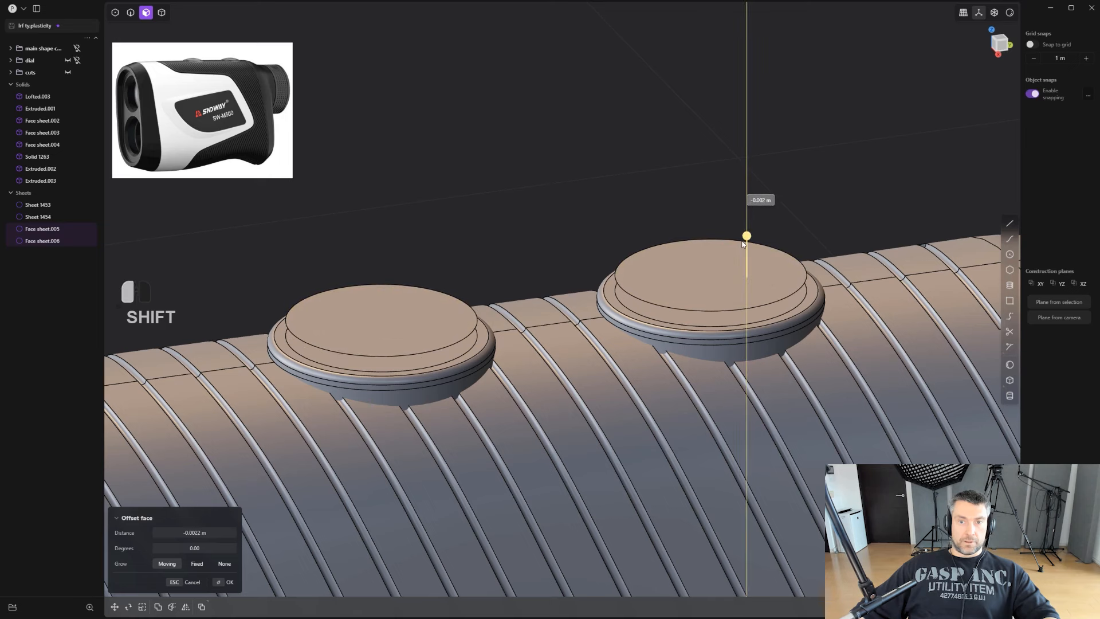
key(r)
Extrude the two raised circular faces upward into button caps about 0.009 m thick.
key(e)
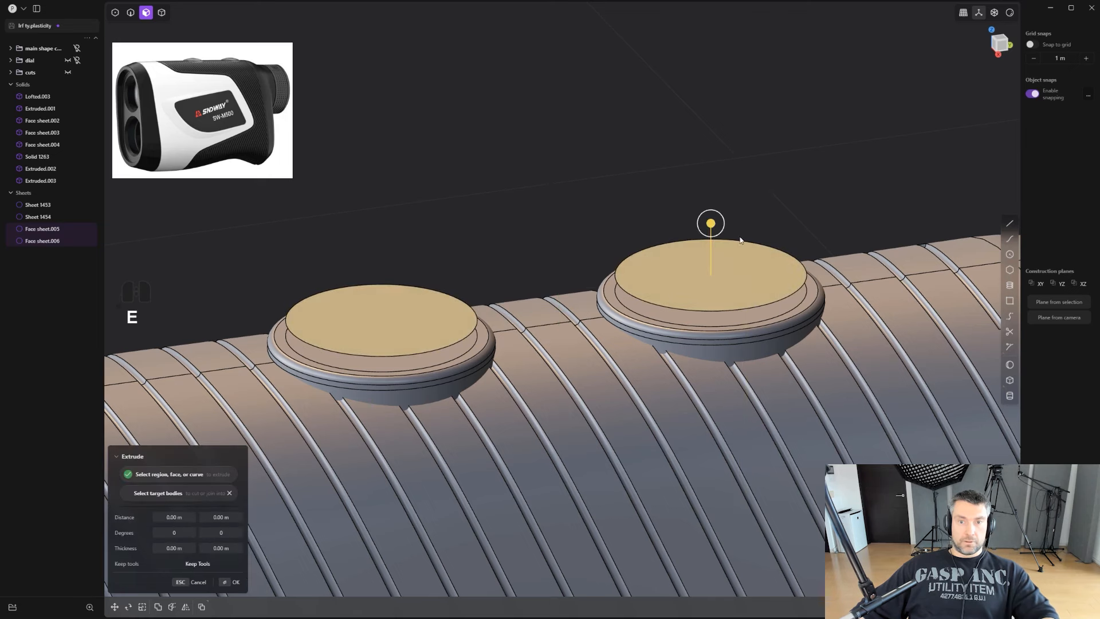
drag(710, 223, 717, 198)
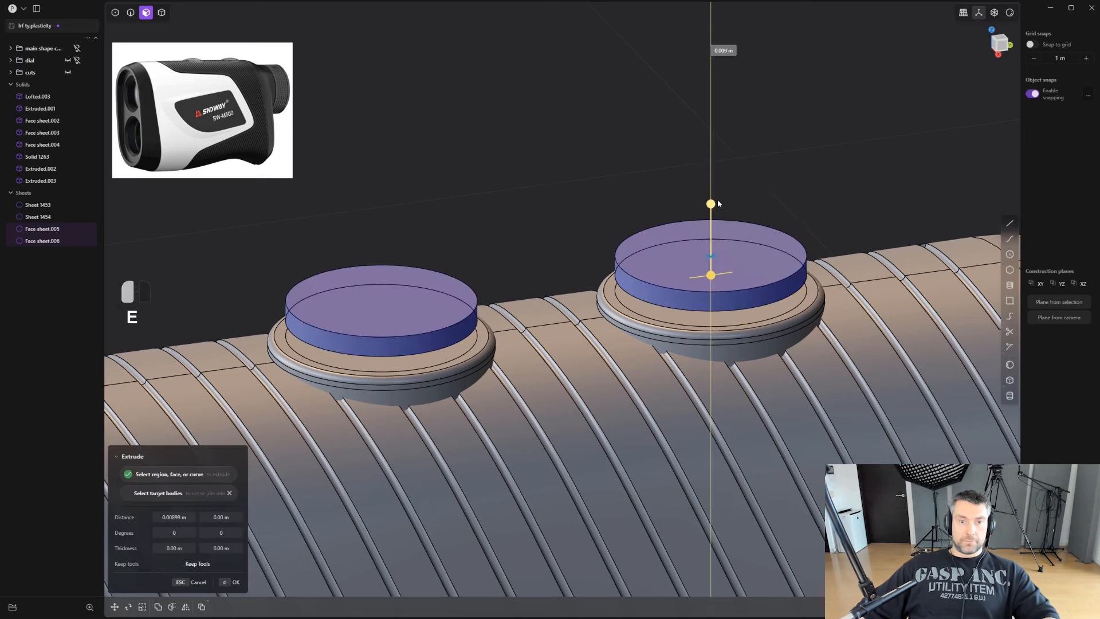
right_click(734, 153)
scroll(676, 215, up, 1)
Fillet the top edge of the nearer button cap with a large radius to shape it into a dome.
key(ctrl+z)
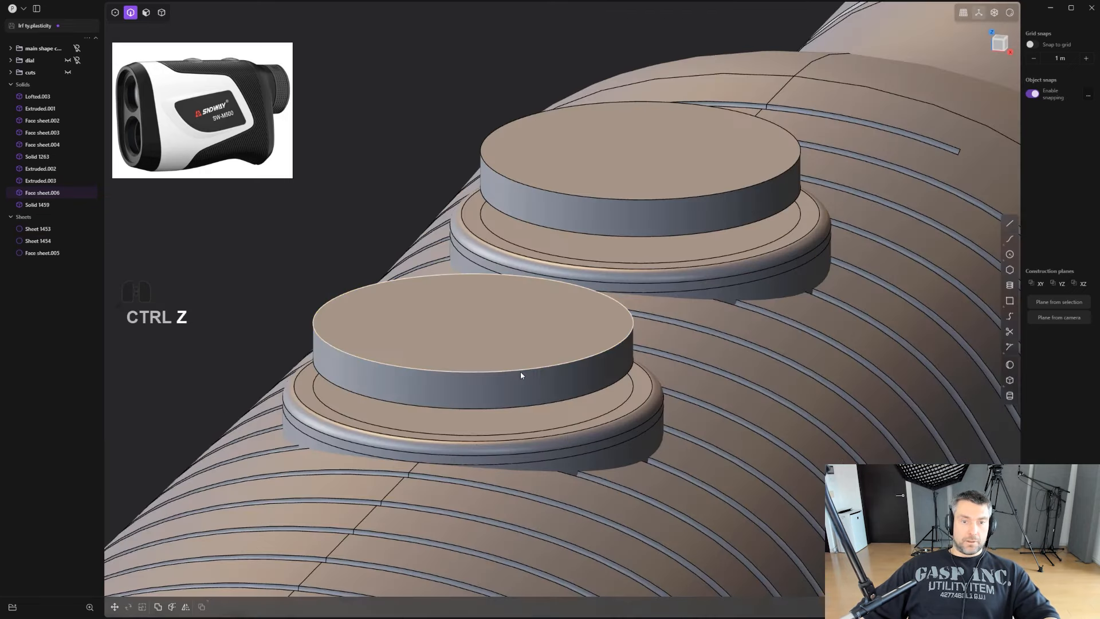
click(520, 370)
drag(518, 371, 521, 365)
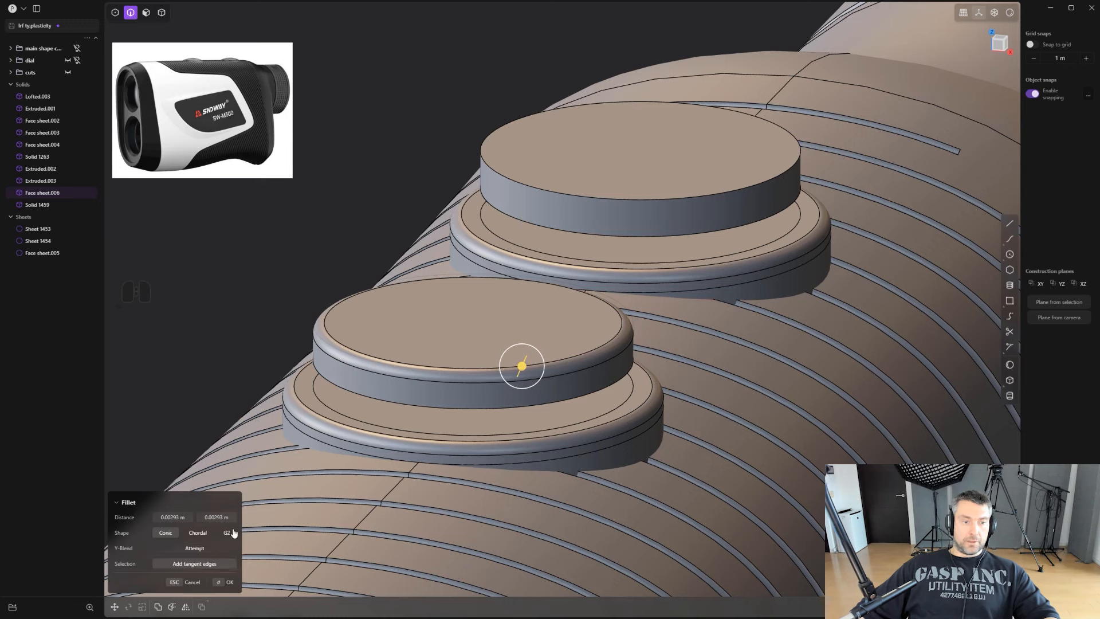
drag(524, 378, 480, 277)
right_click(514, 278)
scroll(520, 284, down, 3)
Move the domed cap down into its base disc and scale it to fit inside the rim.
mouse_move(551, 350)
middle_down()
mouse_move(545, 358)
mouse_move(553, 345)
middle_up()
key(g)
drag(484, 299, 480, 324)
click(553, 300)
middle_drag(553, 301, 555, 395)
key(s)
click(706, 372)
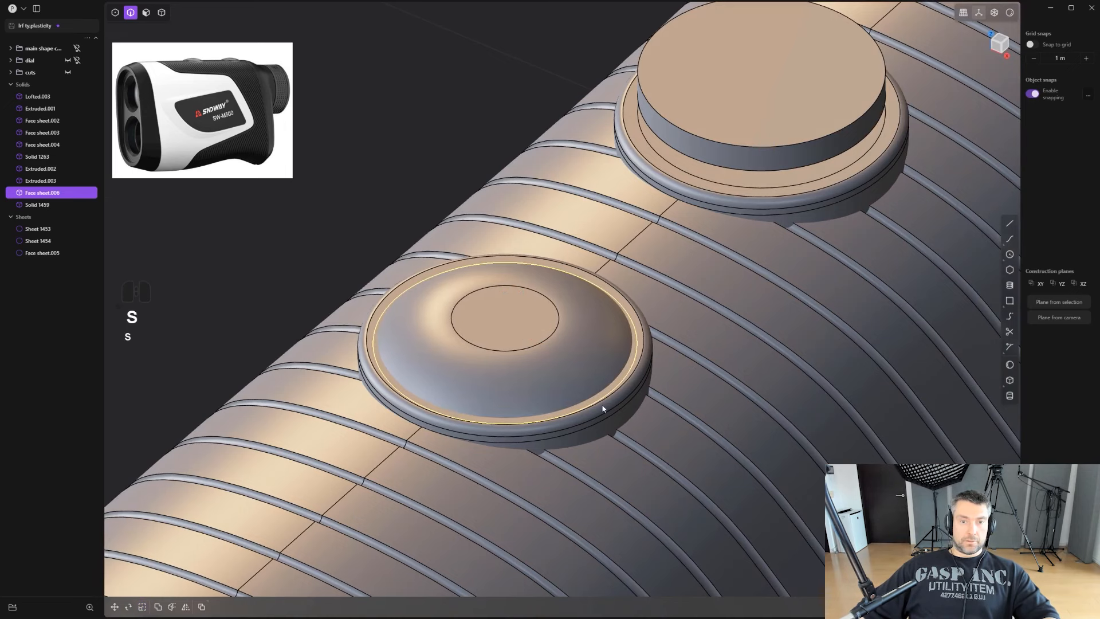
key(Escape)
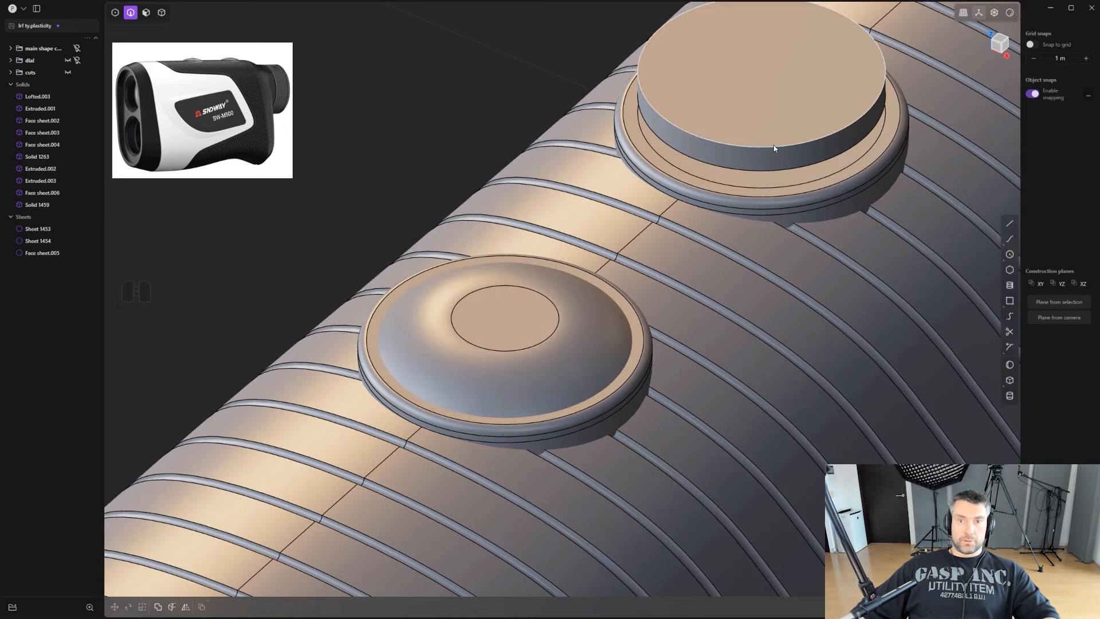
Delete the undomed cap and its leftover circular face sheet above the other base disc.
key(4)
click(774, 151)
key(x)
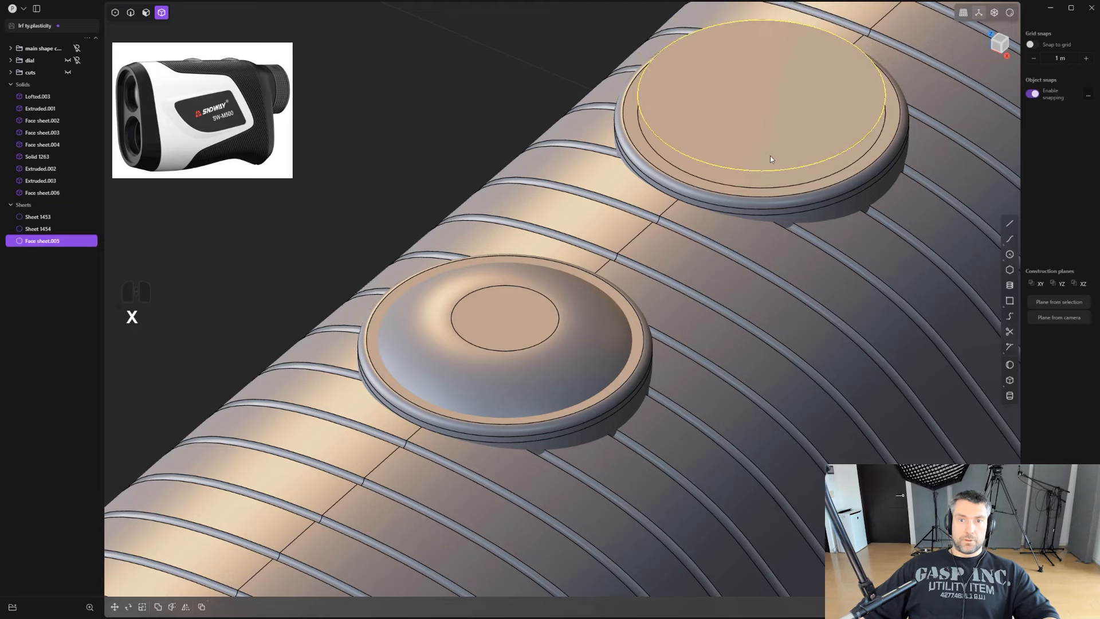
key(x)
key(4)
click(785, 166)
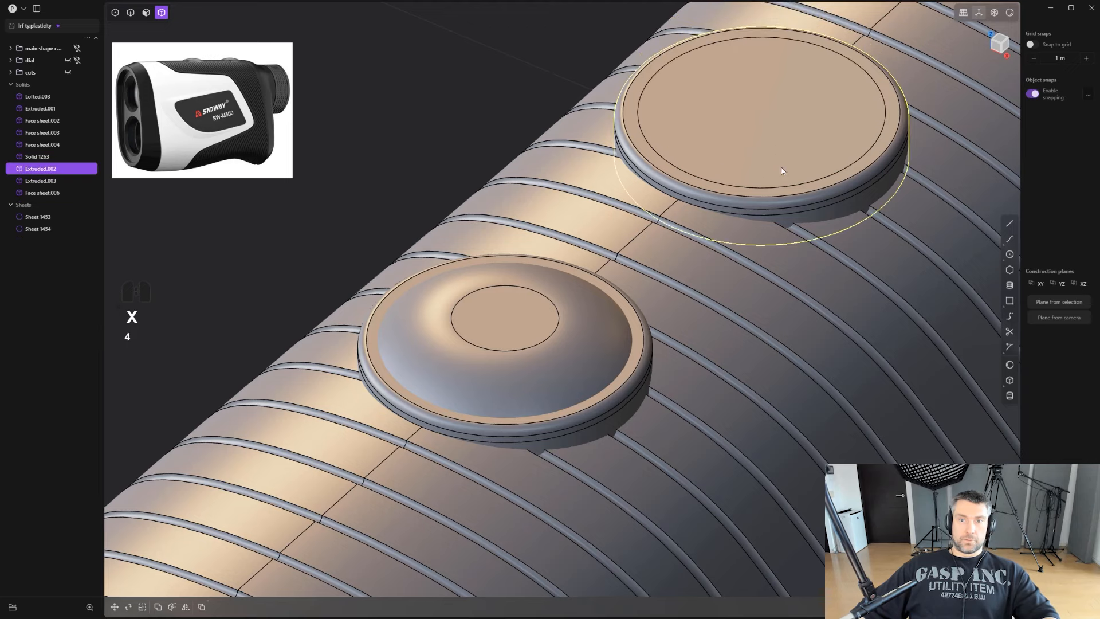
Duplicate the domed button cap in place.
click(532, 348)
scroll(573, 346, down, 4)
middle_drag(583, 345, 573, 355)
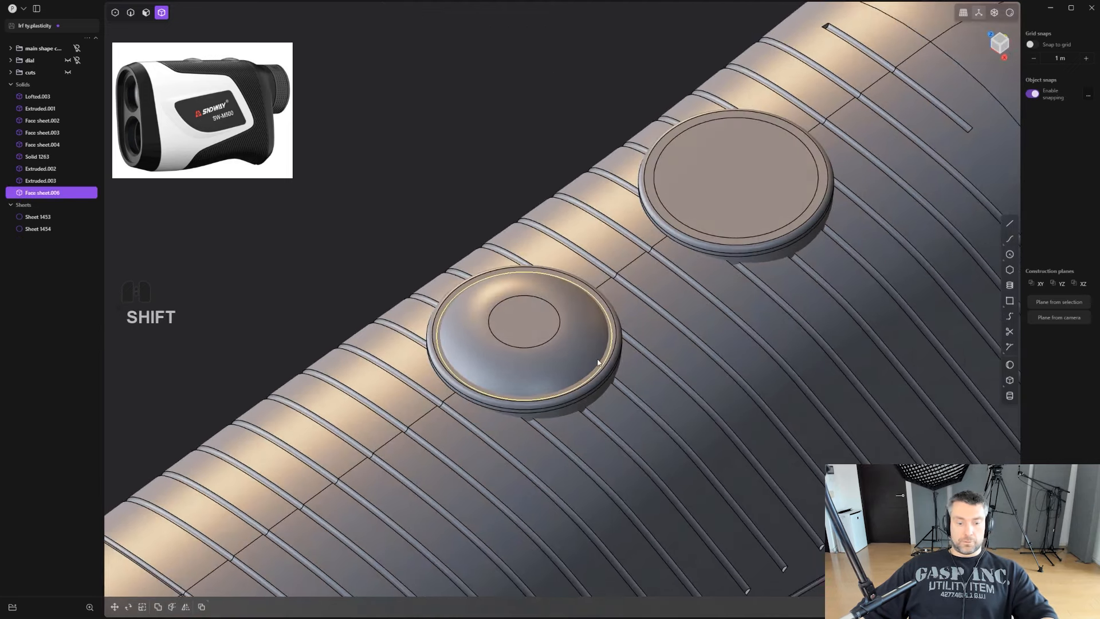
key(shift+d)
middle_drag(558, 304, 343, 298)
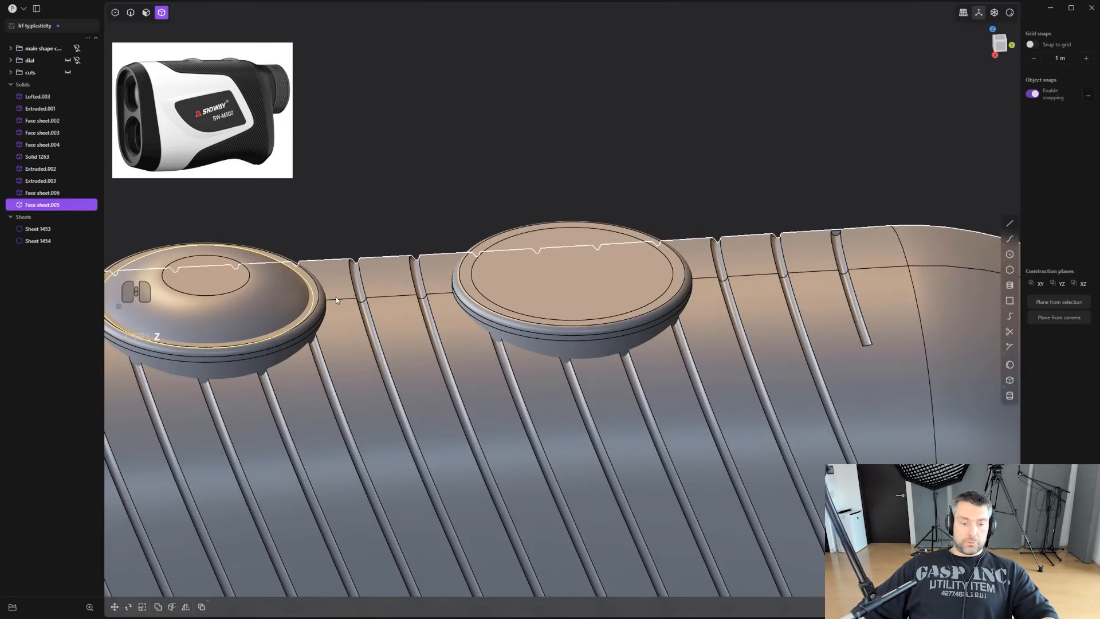
Move the copied dome along the Y axis, snapping it to the centre of the other base disc.
key(g)
key(ctrl+z)
key(g)
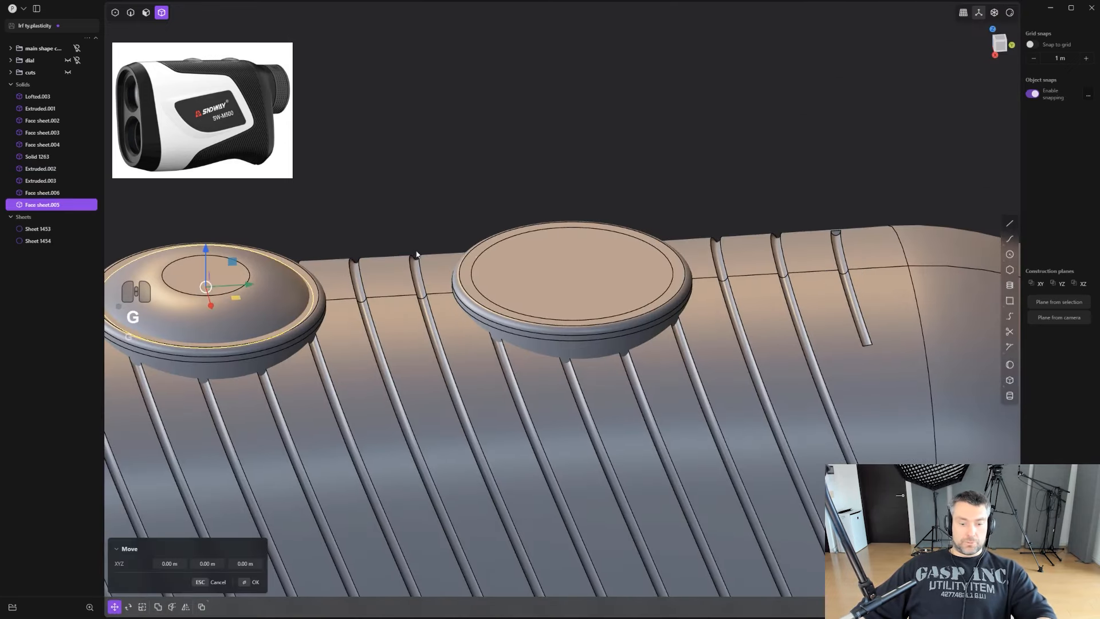
key(y)
key(v)
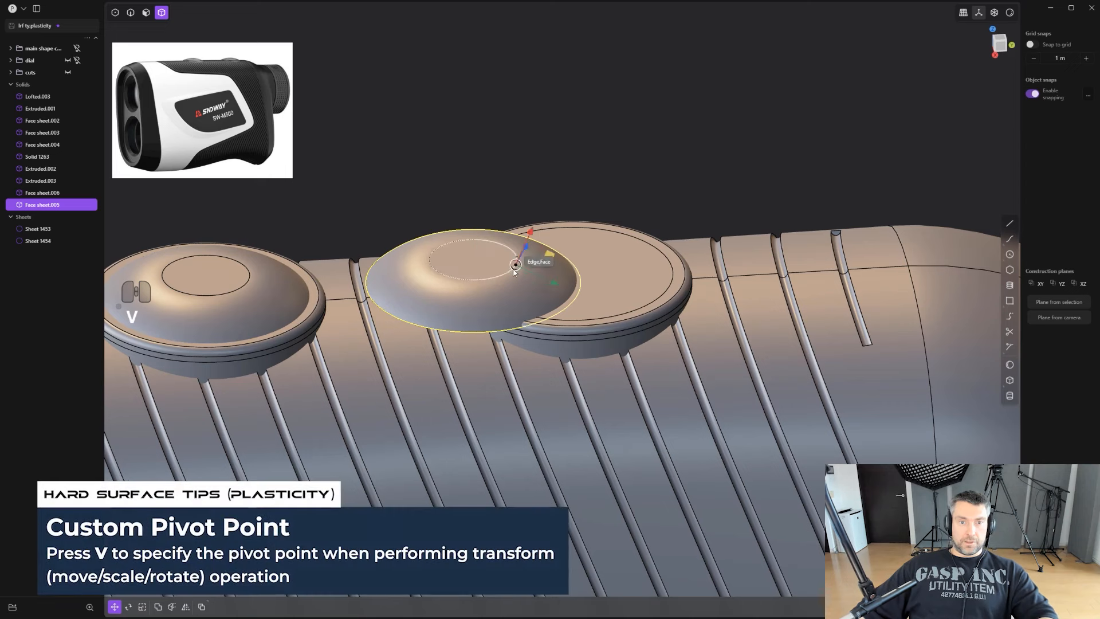
key(y)
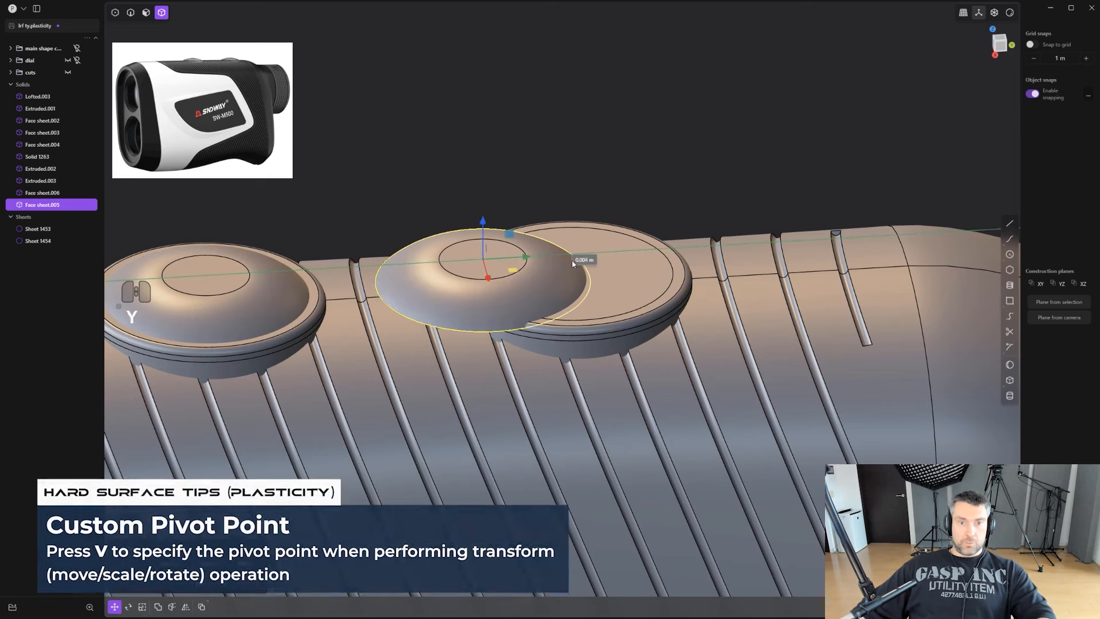
key(ctrl)
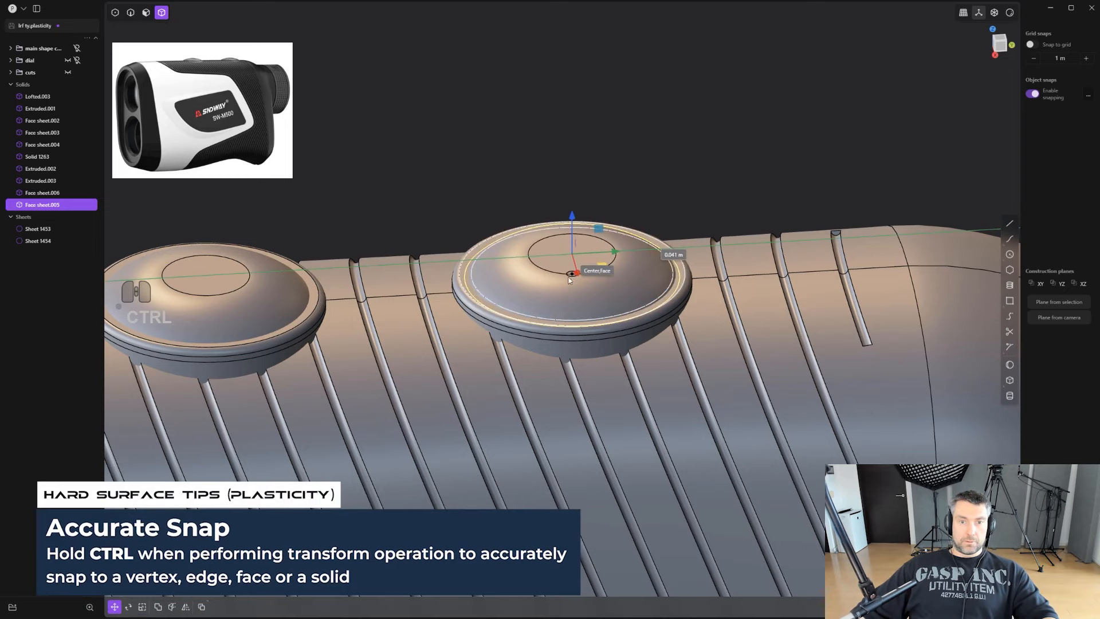
click(576, 276)
scroll(578, 278, up, 2)
middle_drag(586, 280, 570, 321)
scroll(529, 275, down, 3)
Join the copied dome and its base disc into one solid with a Boolean union.
shift+click(640, 304)
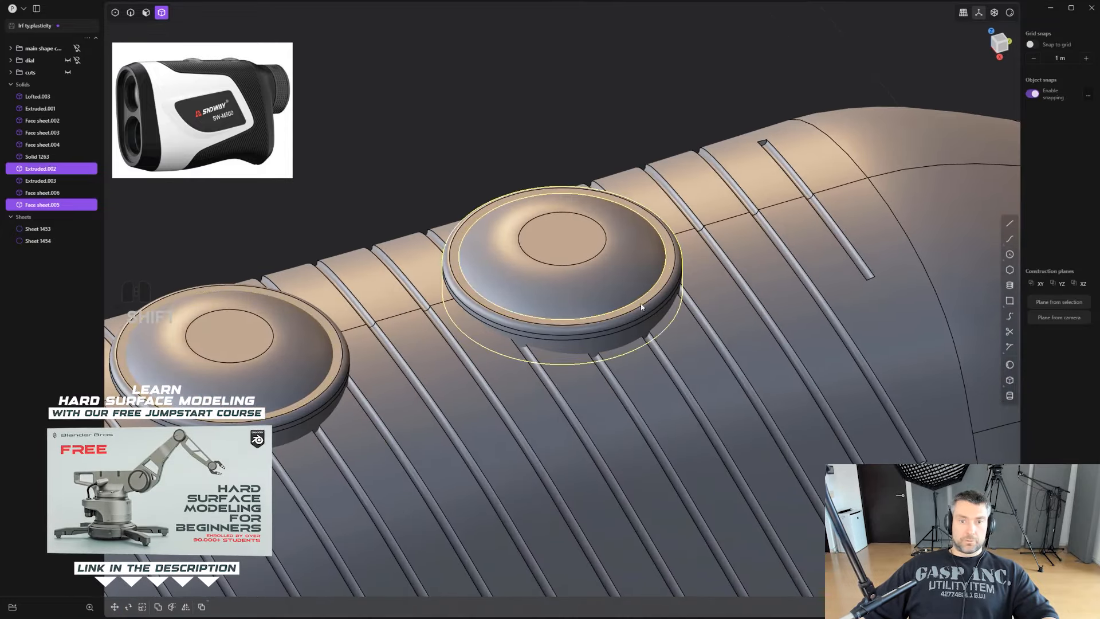
key(Escape)
key(q)
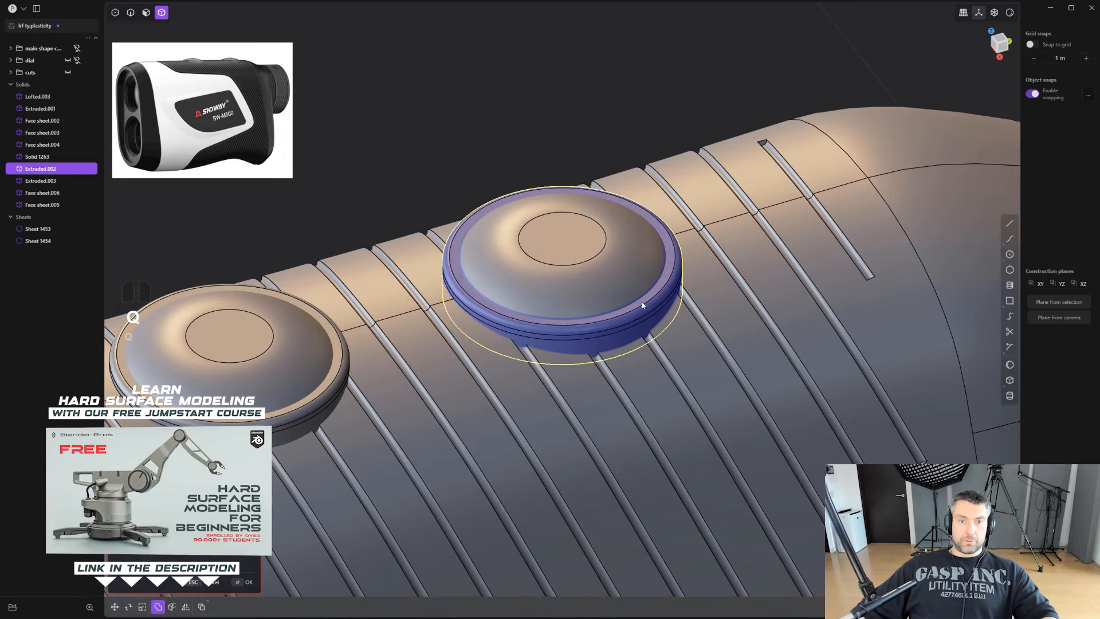
click(620, 281)
right_click(617, 276)
Join the original dome to its base disc with a Boolean union.
shift+middle_drag(617, 276, 808, 258)
click(487, 376)
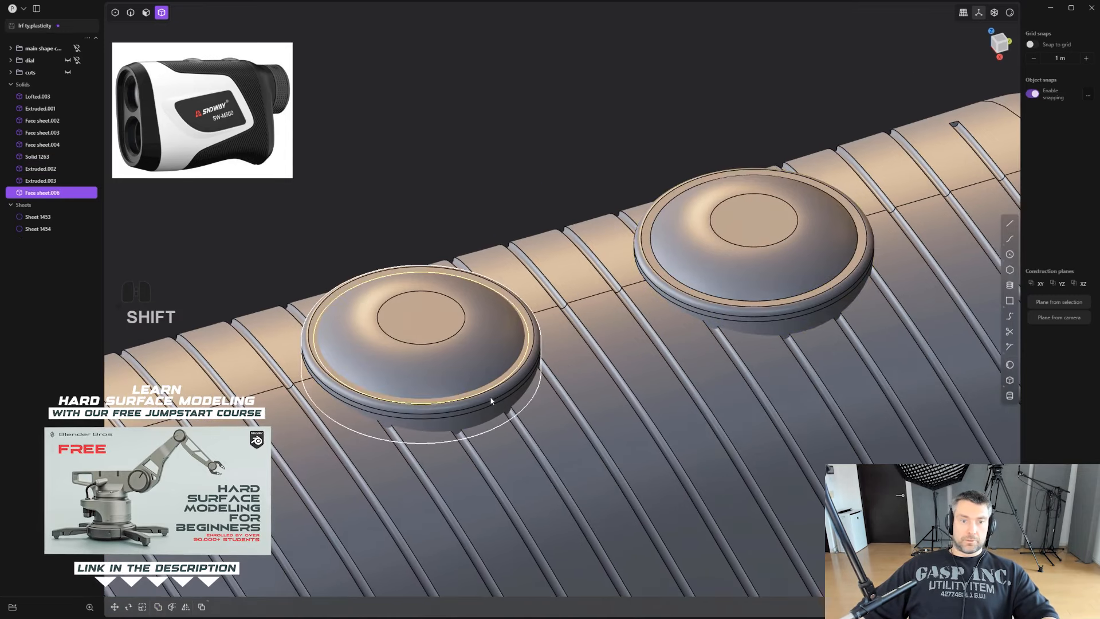
shift+click(491, 401)
key(q)
key(q)
right_click(564, 345)
scroll(566, 344, down, 3)
click(585, 148)
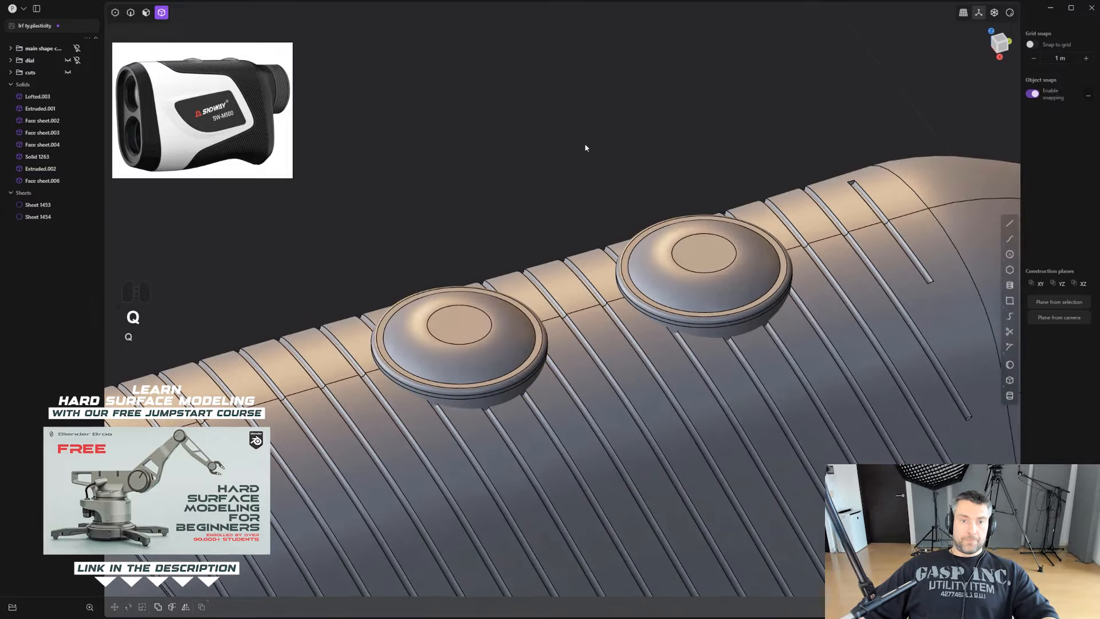
Select both completed domed buttons and move them slightly down along Z into the grip.
middle_drag(585, 148, 612, 292)
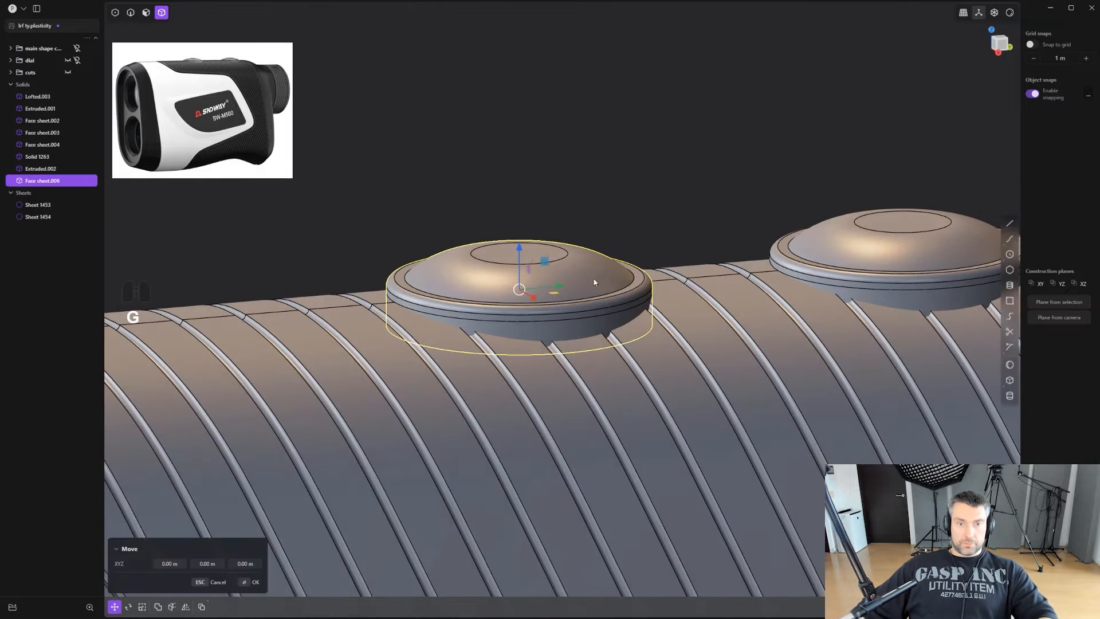
shift+click(836, 246)
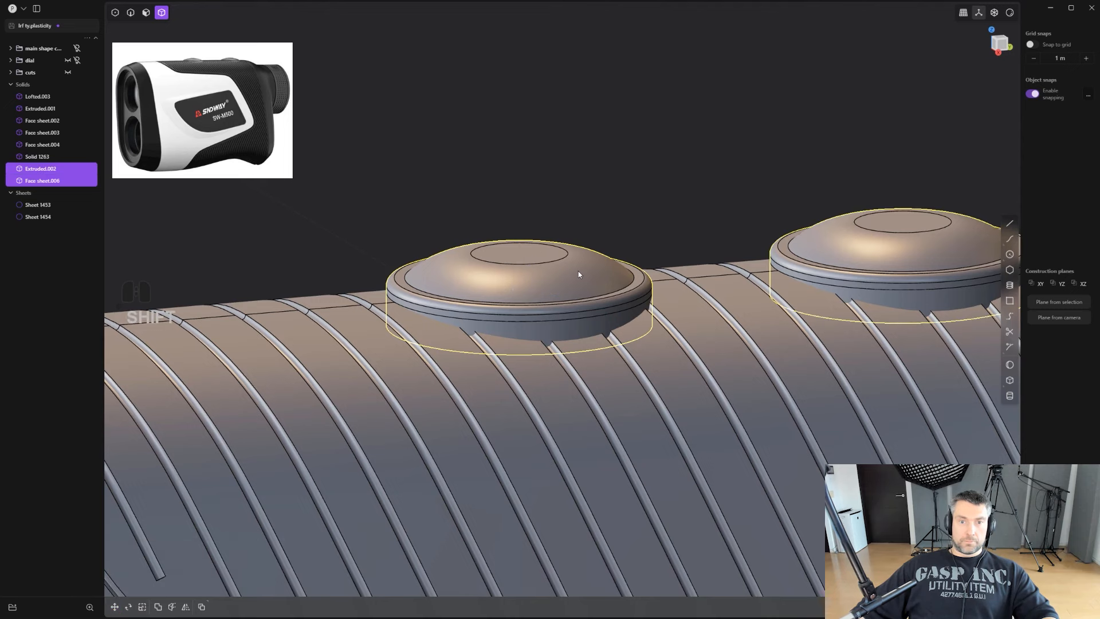
middle_drag(579, 271, 744, 247)
key(g)
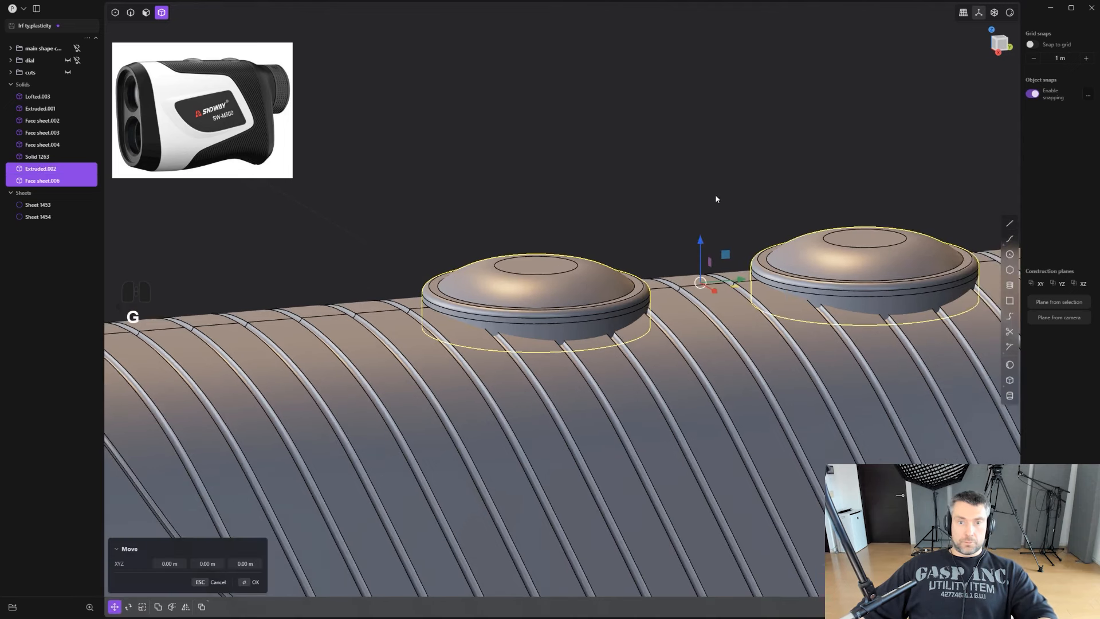
drag(700, 239, 706, 248)
right_click(690, 210)
click(687, 208)
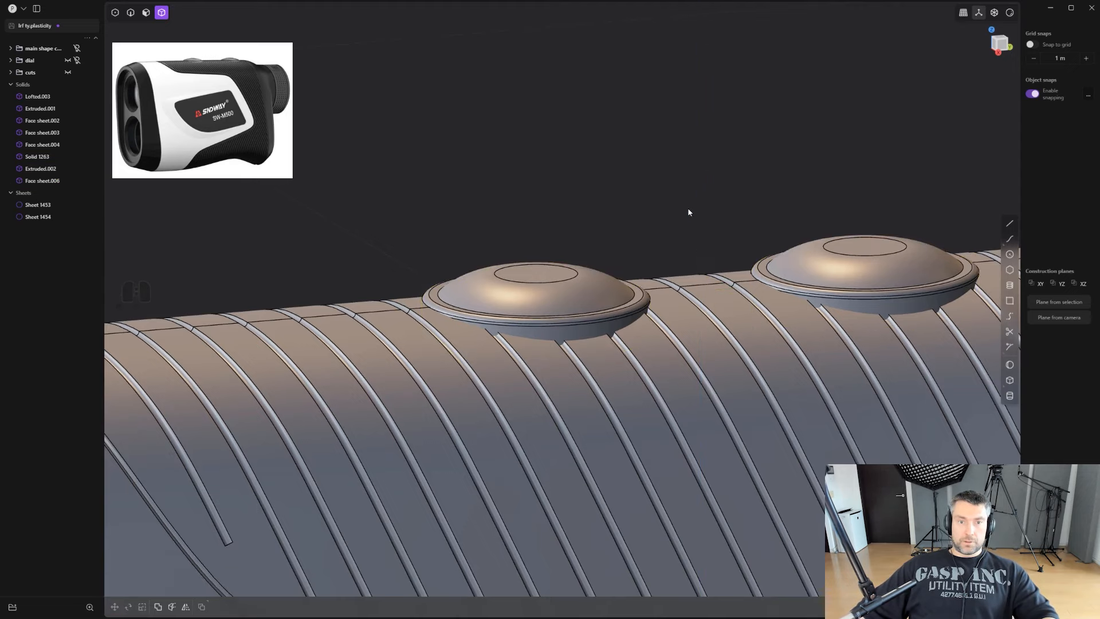
Switch to Blender and look over the rangefinder model previously brought in from Plasticity.
scroll(689, 223, down, 6)
alt+middle_drag(707, 230, 756, 320)
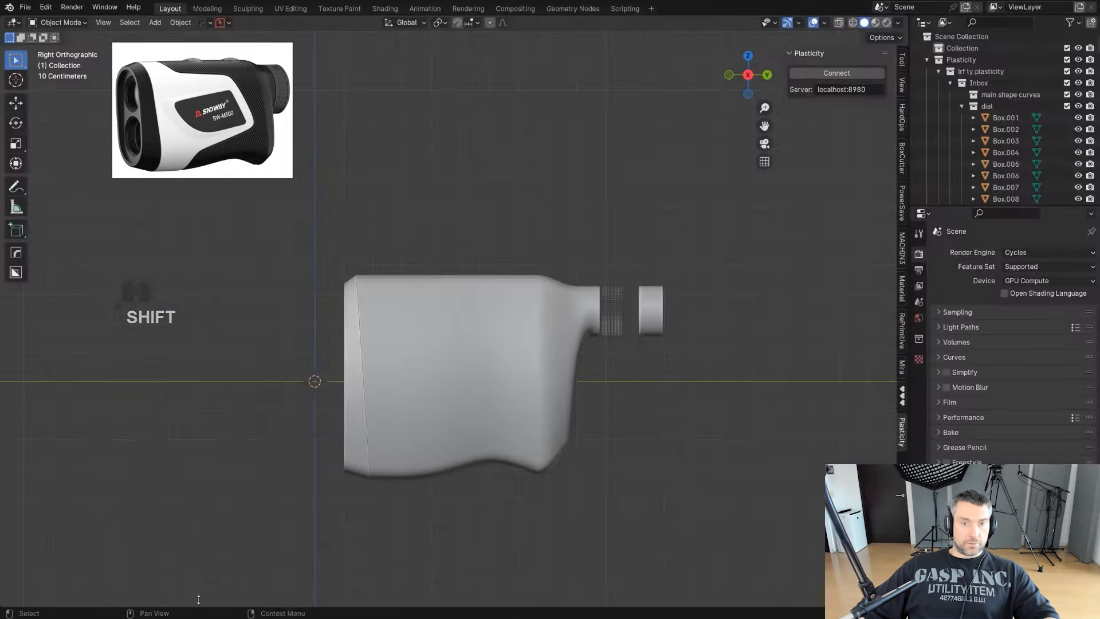
scroll(441, 397, up, 3)
scroll(543, 319, down, 5)
middle_drag(651, 294, 790, 136)
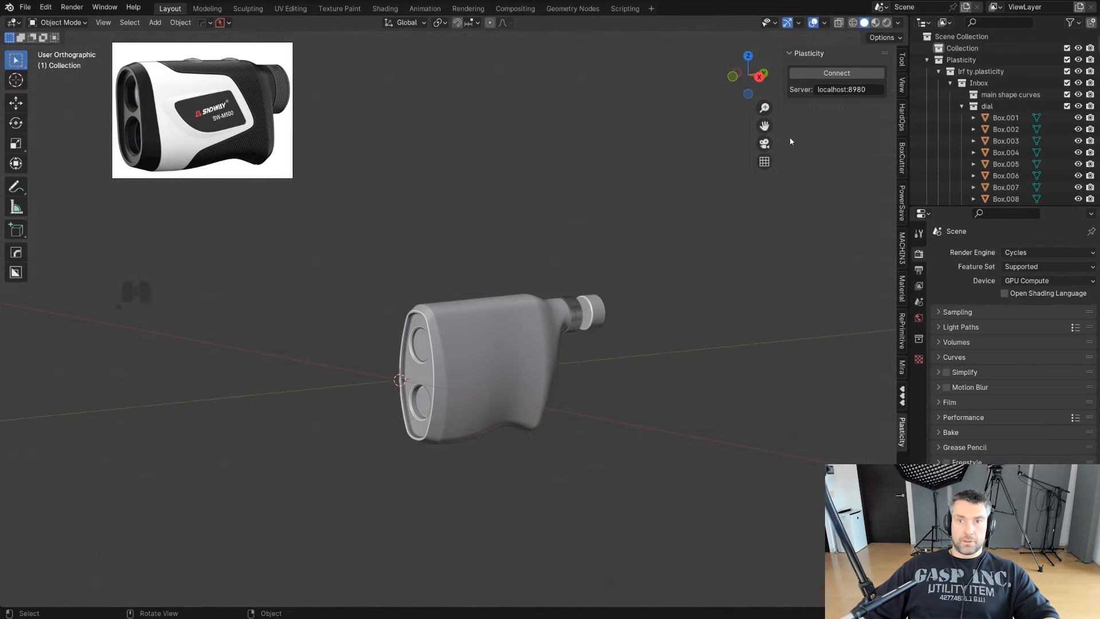
Connect Blender to the Plasticity server at localhost:8980 and refresh the rangefinder model to bring in the grooved grip and buttons.
click(832, 73)
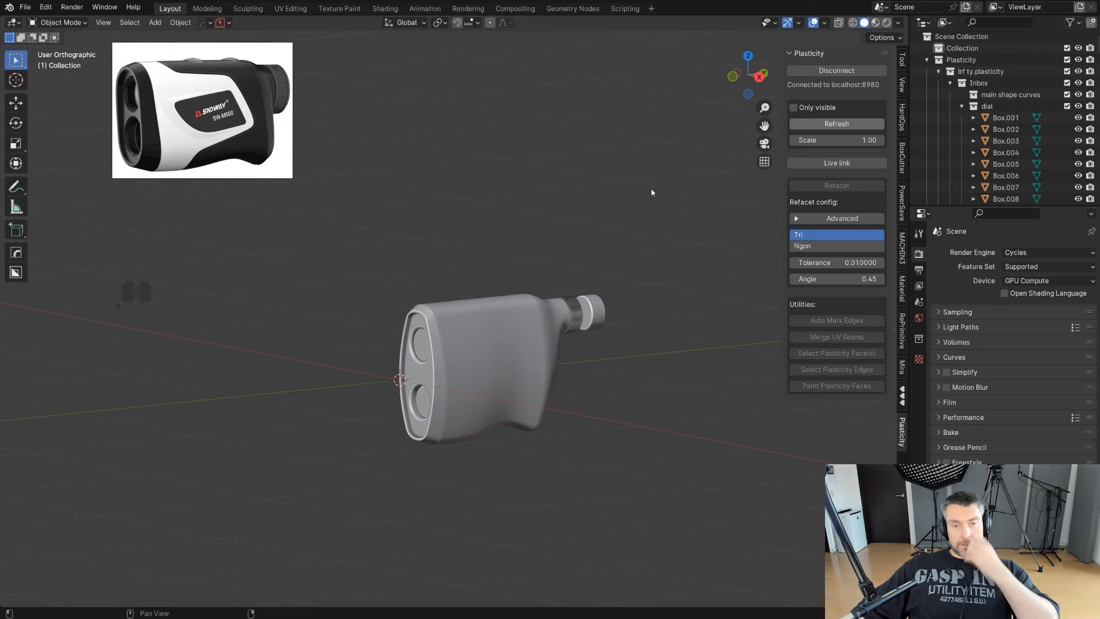
scroll(658, 229, up, 4)
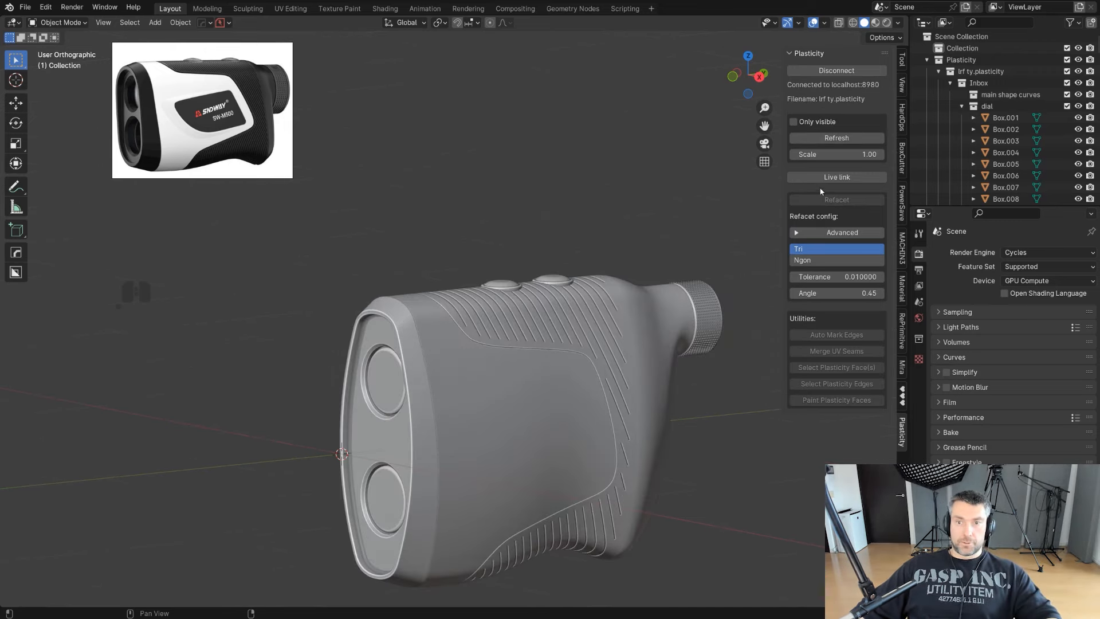
alt+middle_drag(613, 280, 590, 280)
scroll(590, 280, up, 2)
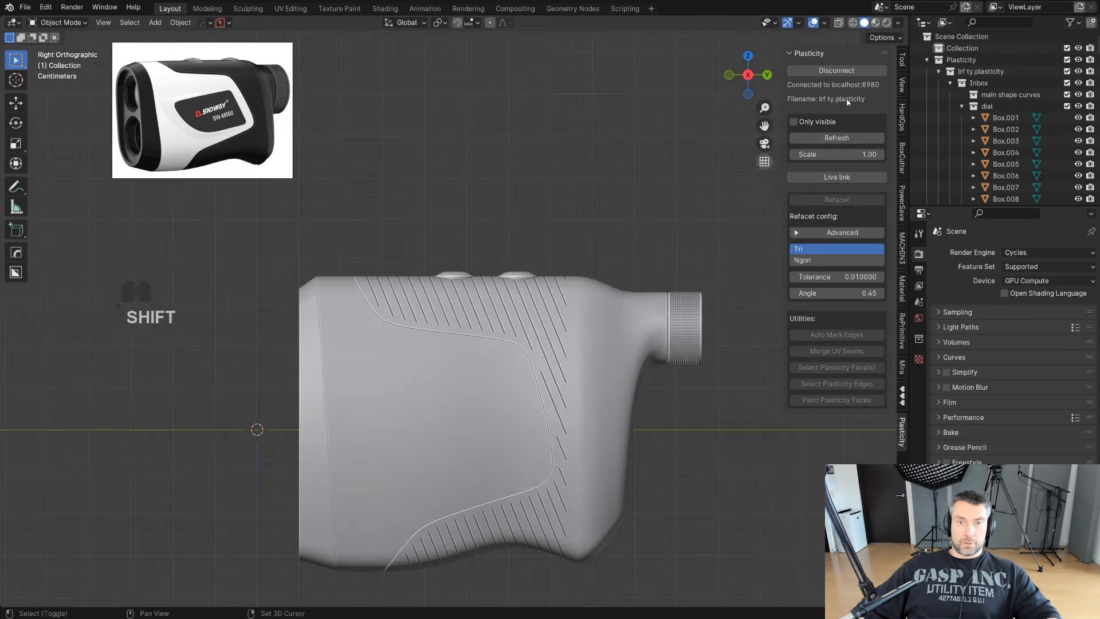
Switch the viewport to rendered shading, then add a plane and scale it up into a large ground surface.
click(888, 26)
mouse_move(509, 167)
middle_down()
mouse_move(573, 246)
mouse_move(551, 191)
mouse_move(630, 344)
middle_up()
key(shift+a)
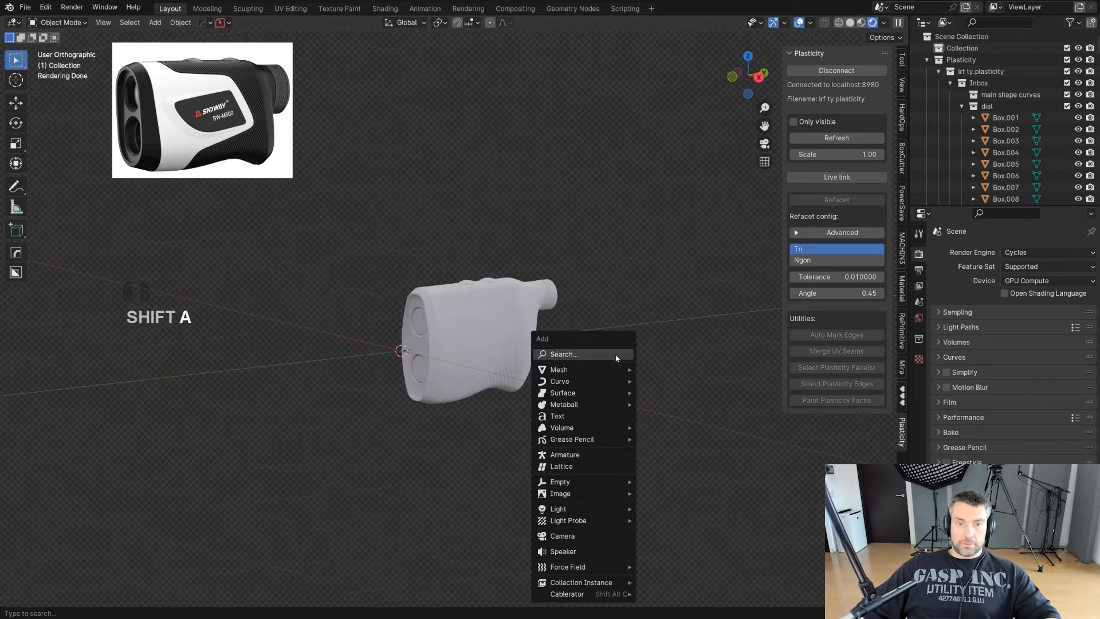
mouse_move(615, 369)
click(663, 397)
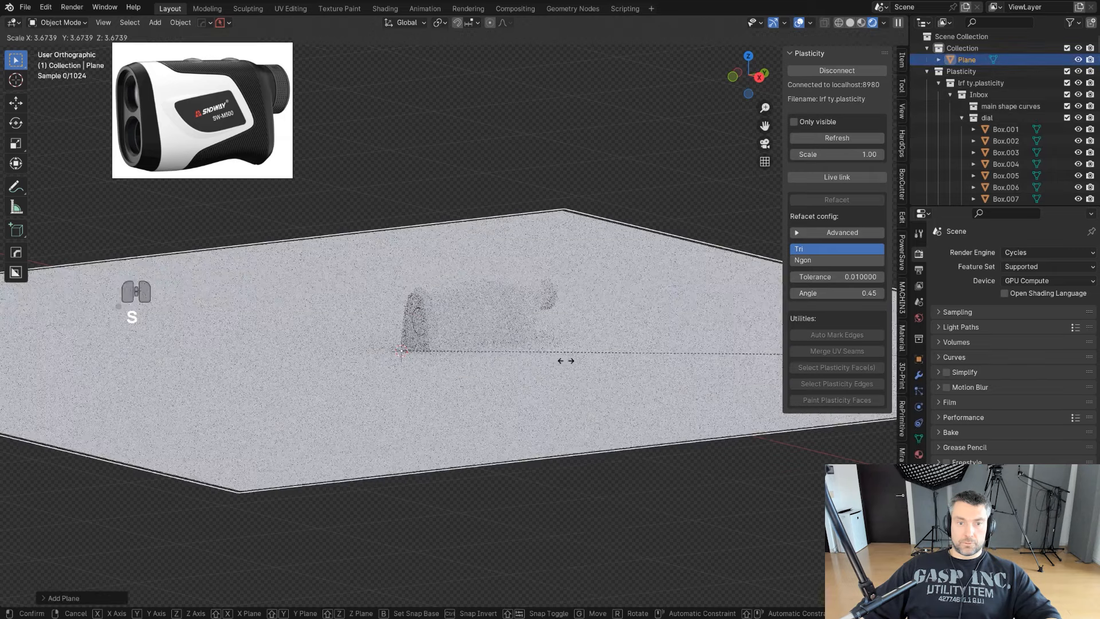
Move the plane down along Z so it sits beneath the rangefinder.
key(g)
scroll(593, 443, up, 3)
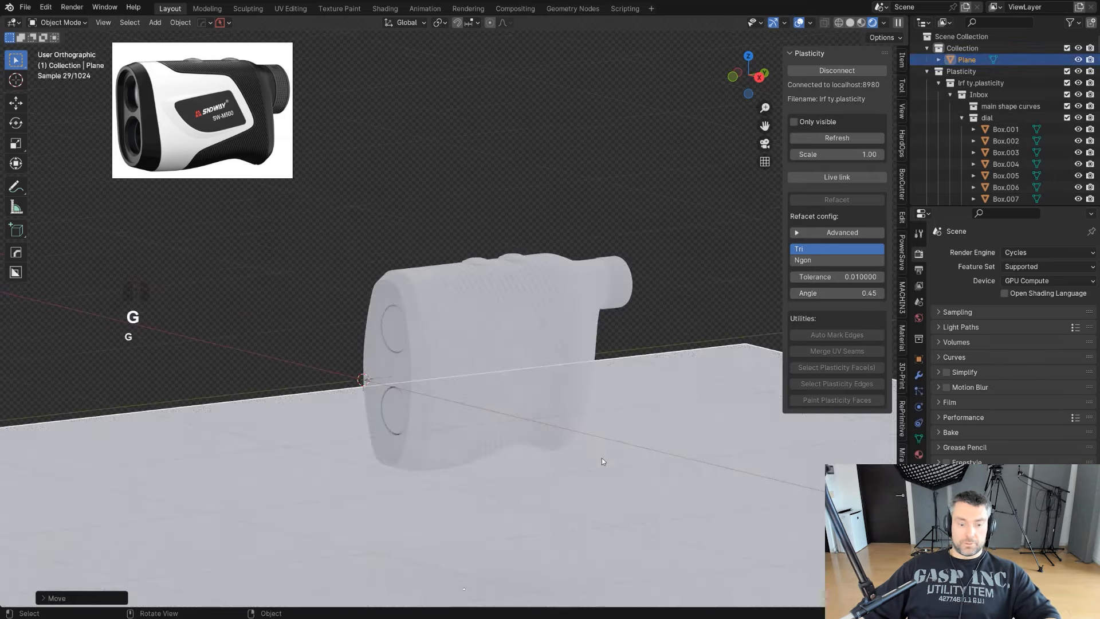
key(z)
click(646, 371)
right_click(646, 371)
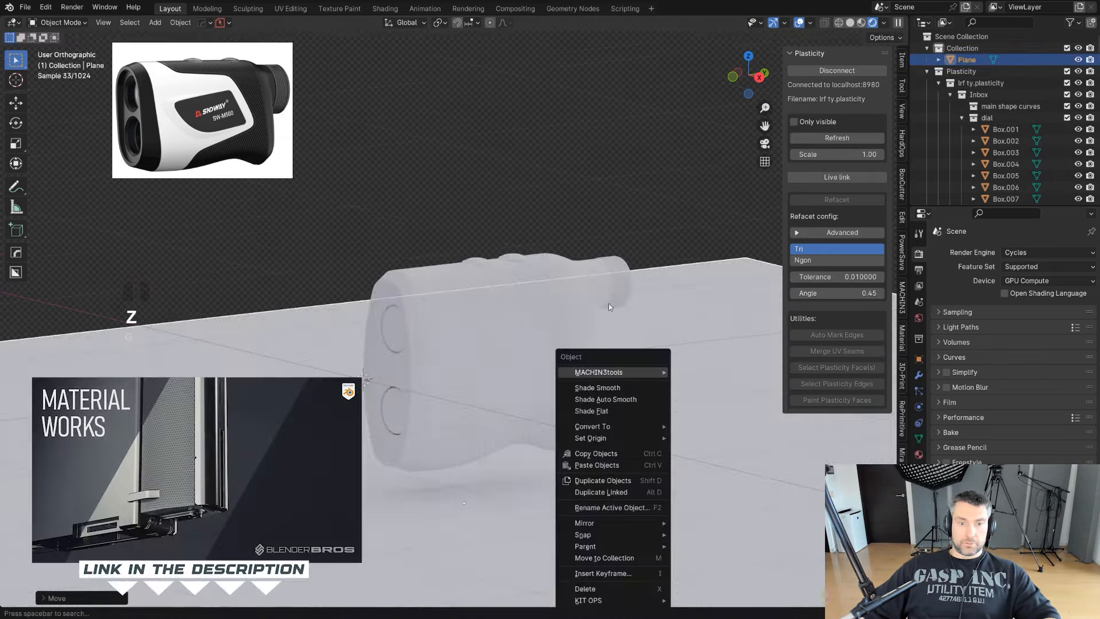
right_click(614, 294)
Apply the Matte Rough Plastic material from the MaterialWorks Plastic library to the rangefinder's front shell around the lenses.
scroll(378, 274, up, 3)
click(401, 324)
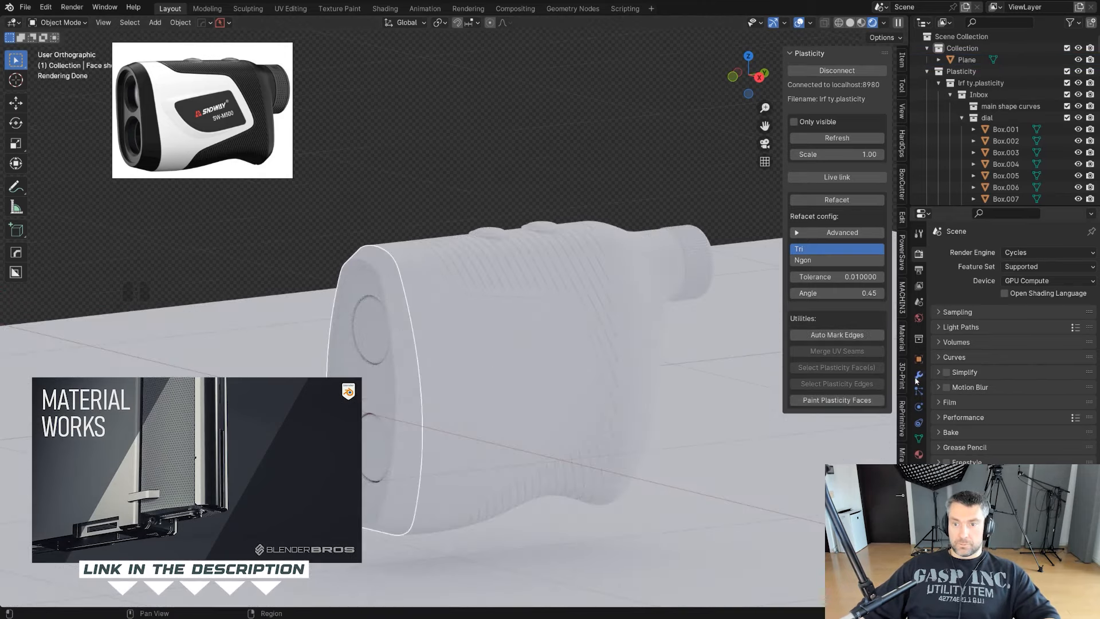
click(903, 342)
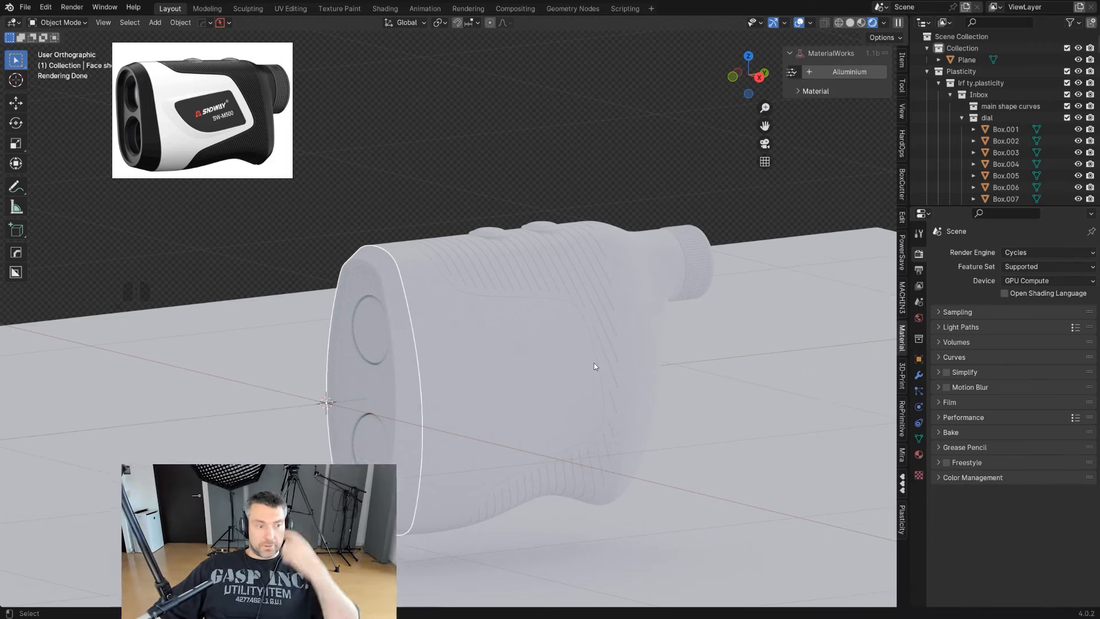
click(792, 72)
click(832, 122)
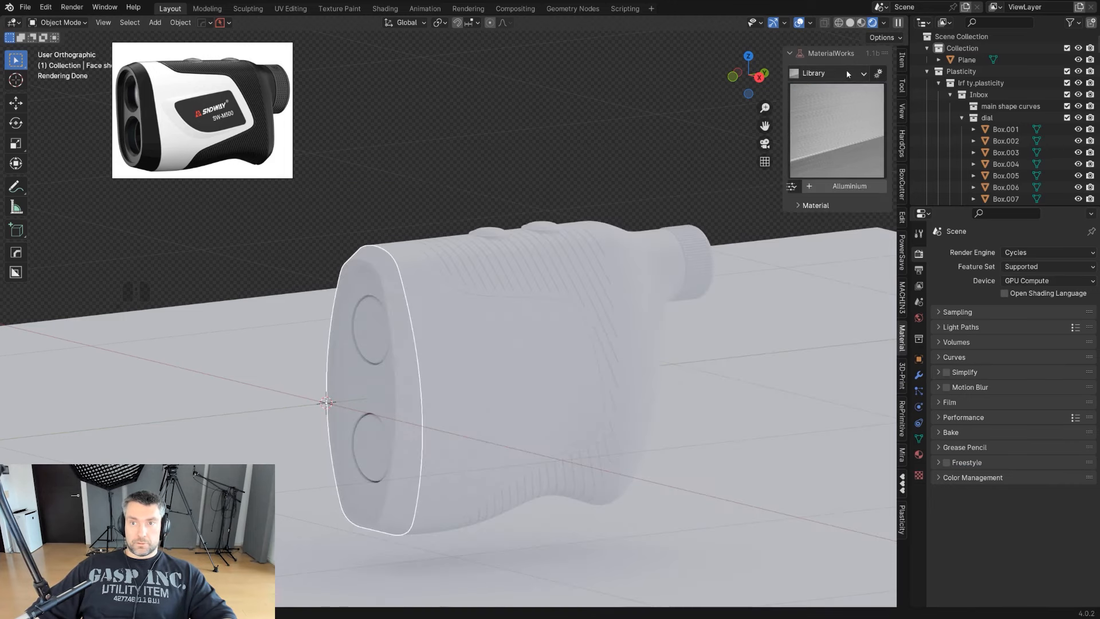
click(846, 70)
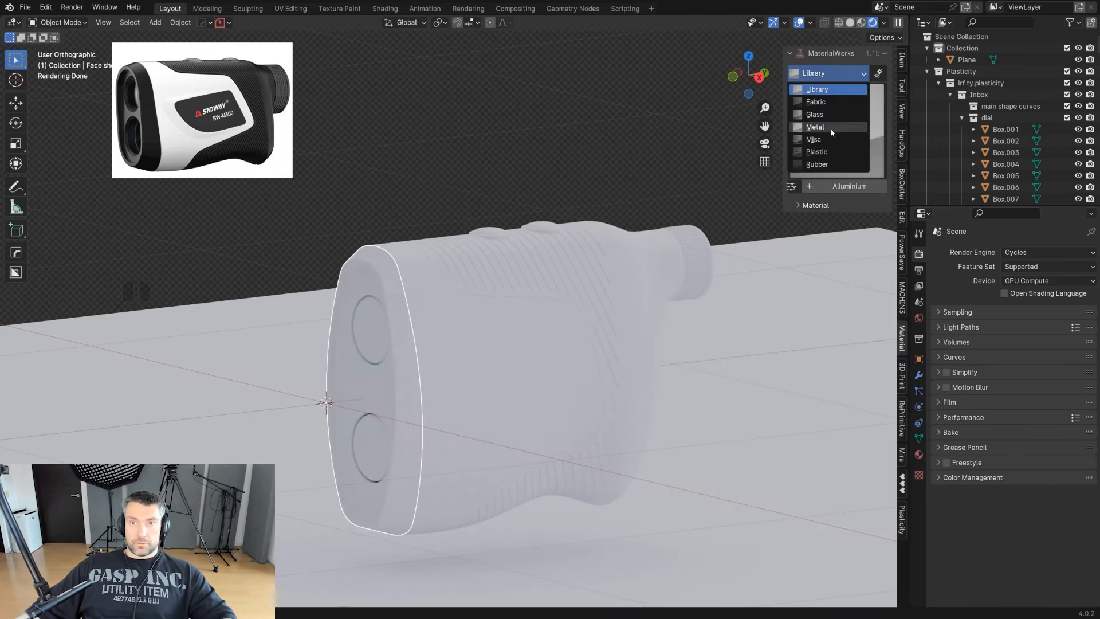
click(832, 150)
click(833, 148)
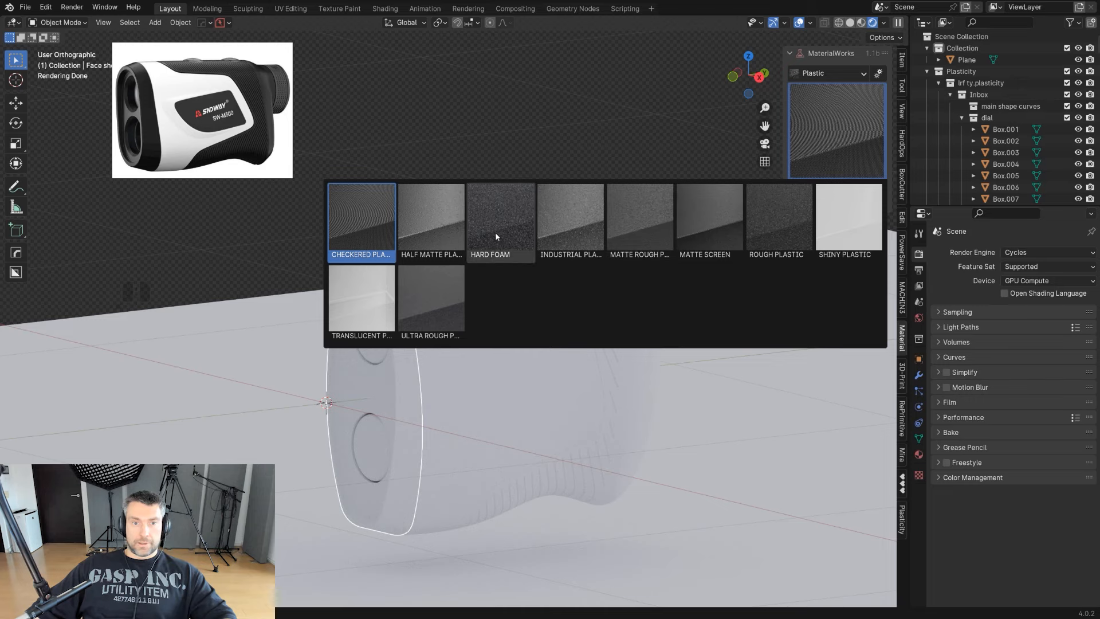
click(642, 228)
Set the texture scale of the front shell's Matte Rough Plastic to 3.0.
scroll(438, 349, up, 2)
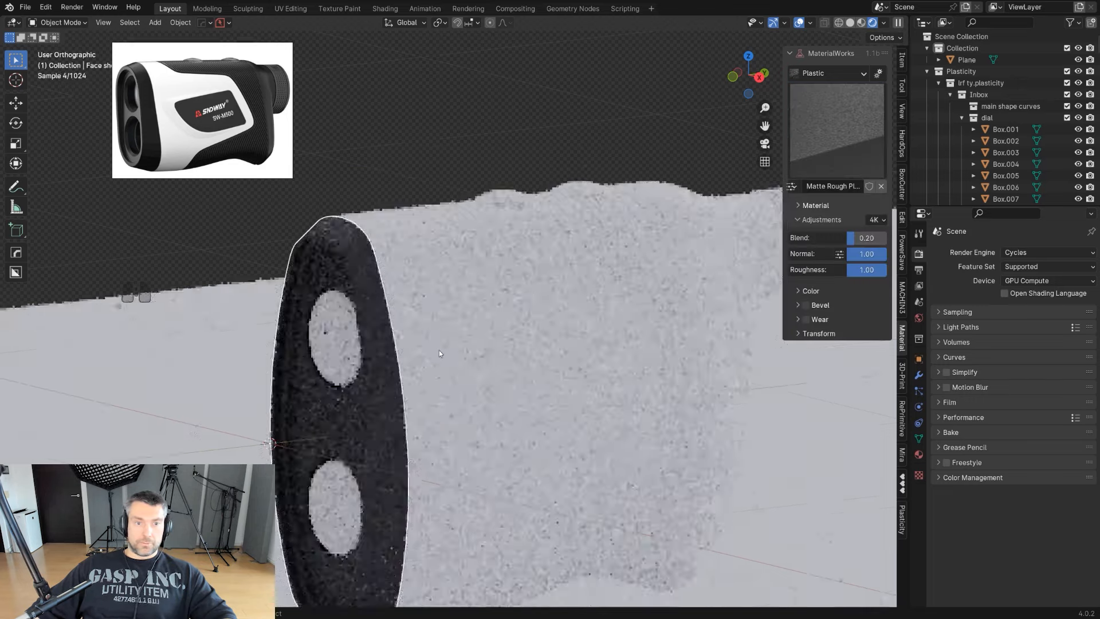
scroll(359, 353, up, 4)
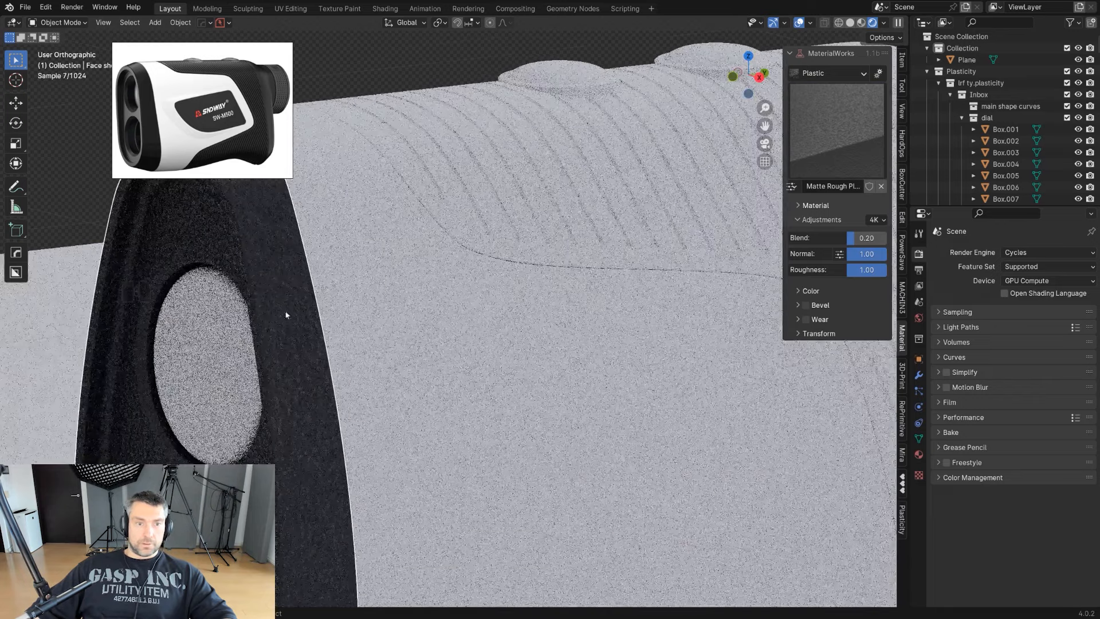
shift+middle_drag(287, 315, 467, 372)
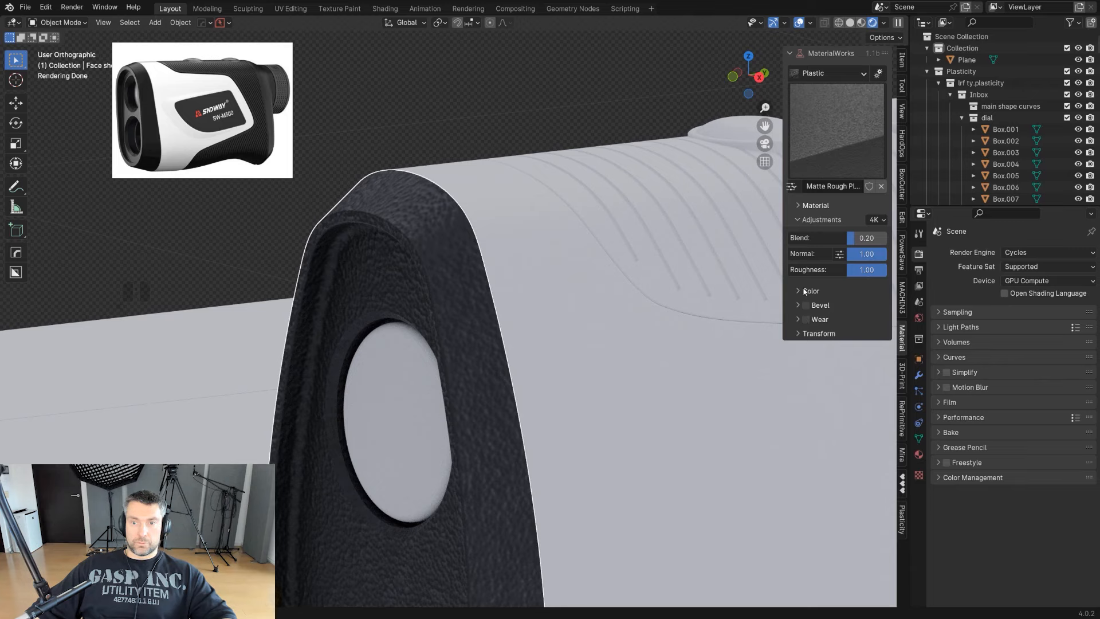
click(803, 334)
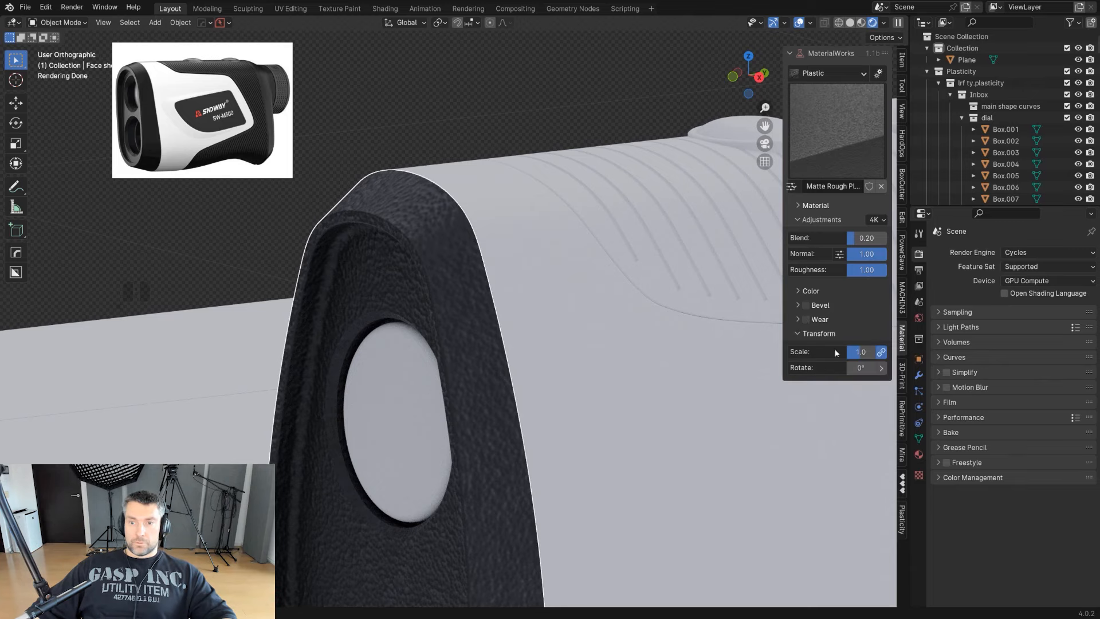
drag(859, 355, 874, 355)
key(BackSpace)
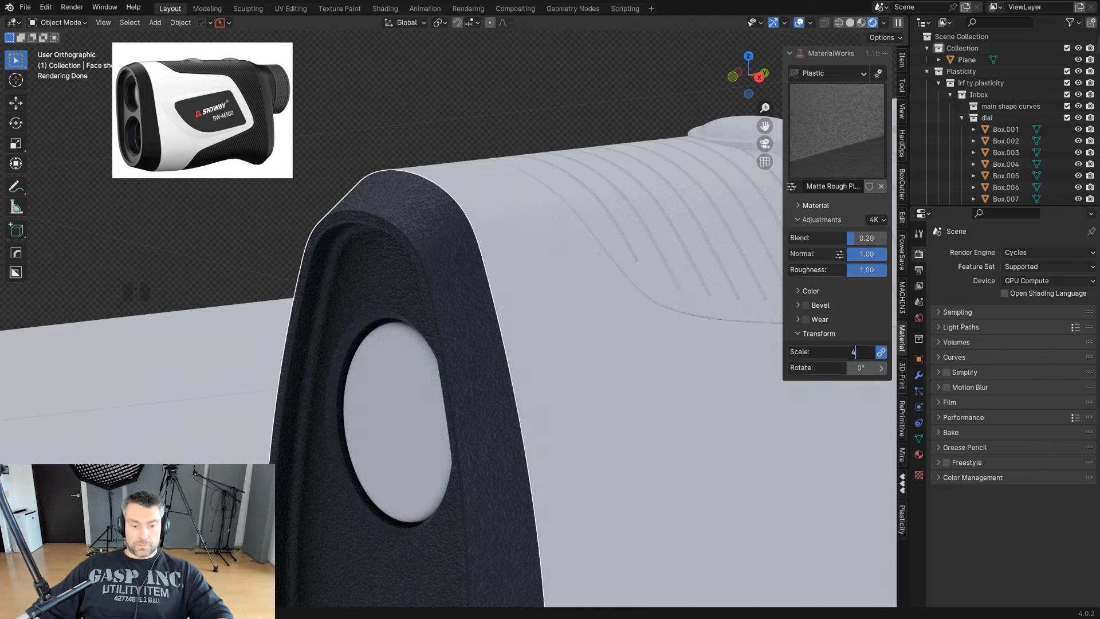
text(3)
key(Return)
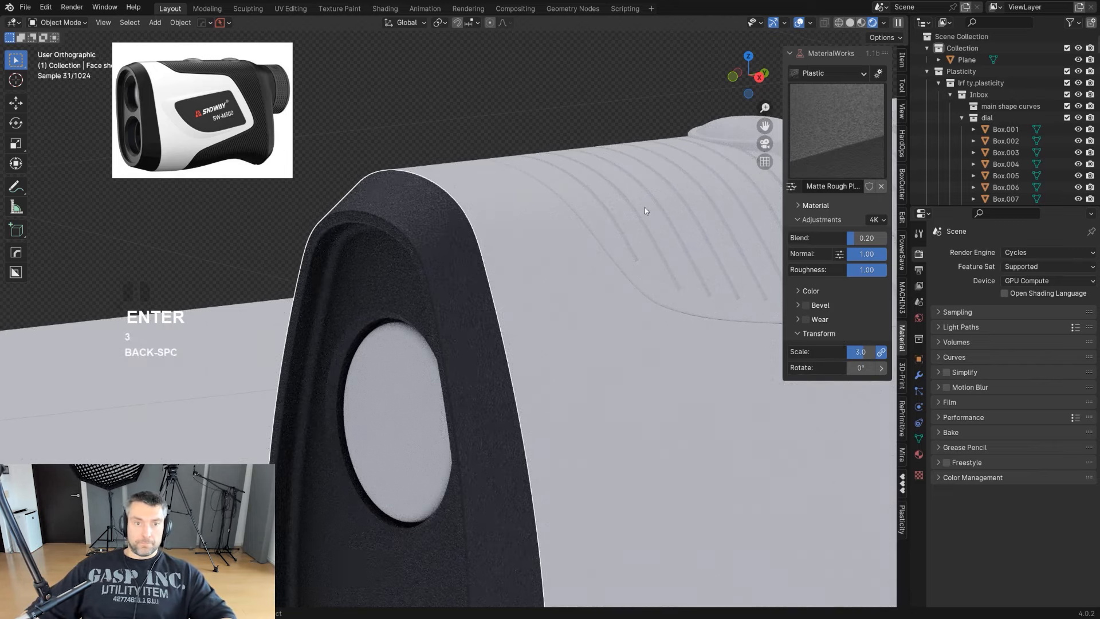
Try Industrial Plastic on the smooth side body panel, then replace it with Half Matte Plastic.
scroll(644, 207, down, 3)
click(573, 325)
scroll(572, 324, down, 1)
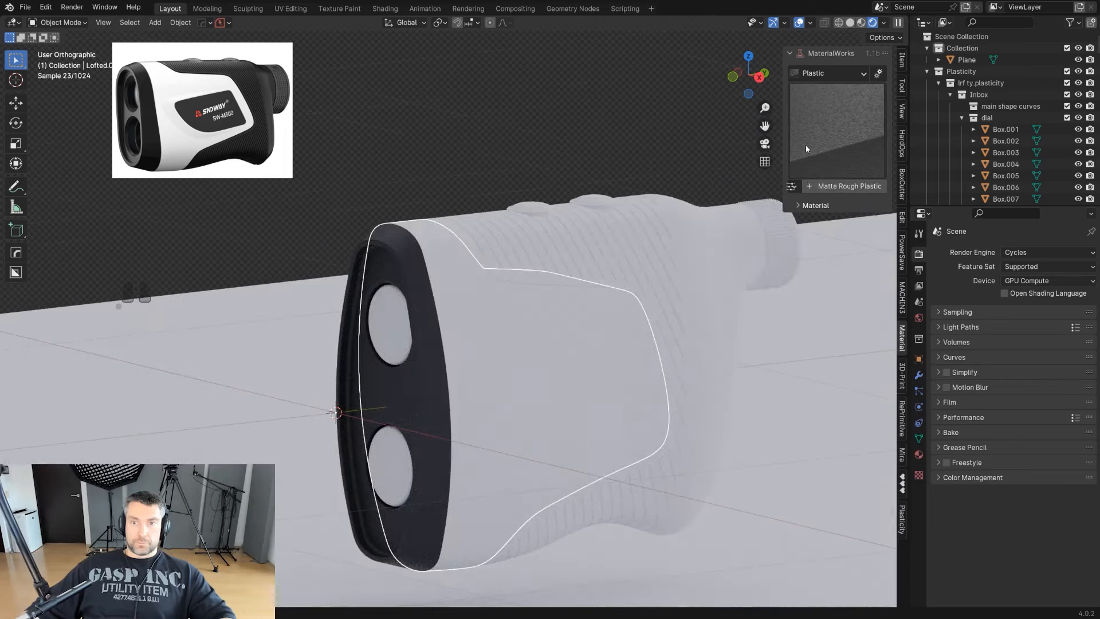
click(805, 146)
click(573, 222)
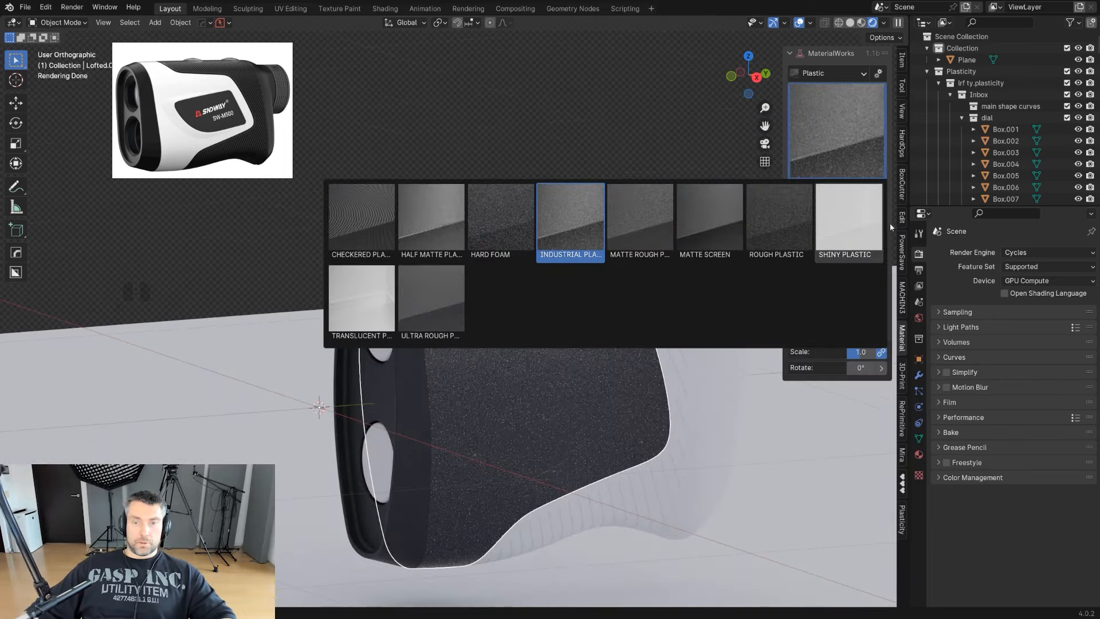
click(442, 232)
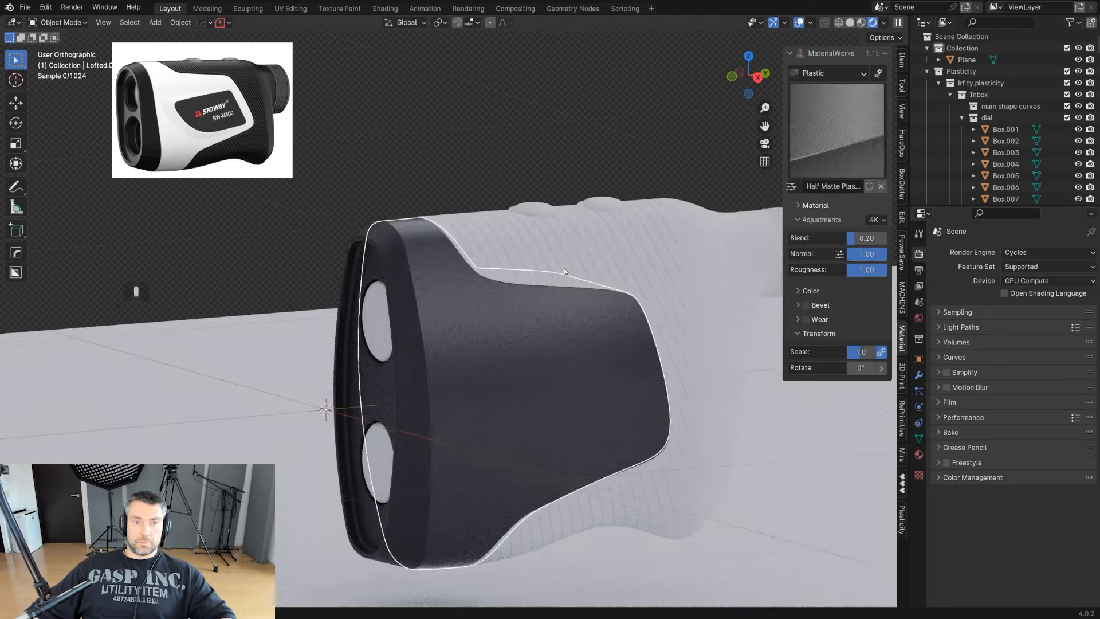
Set the texture scale of the side panel's Half Matte Plastic to 1.7.
scroll(563, 267, up, 5)
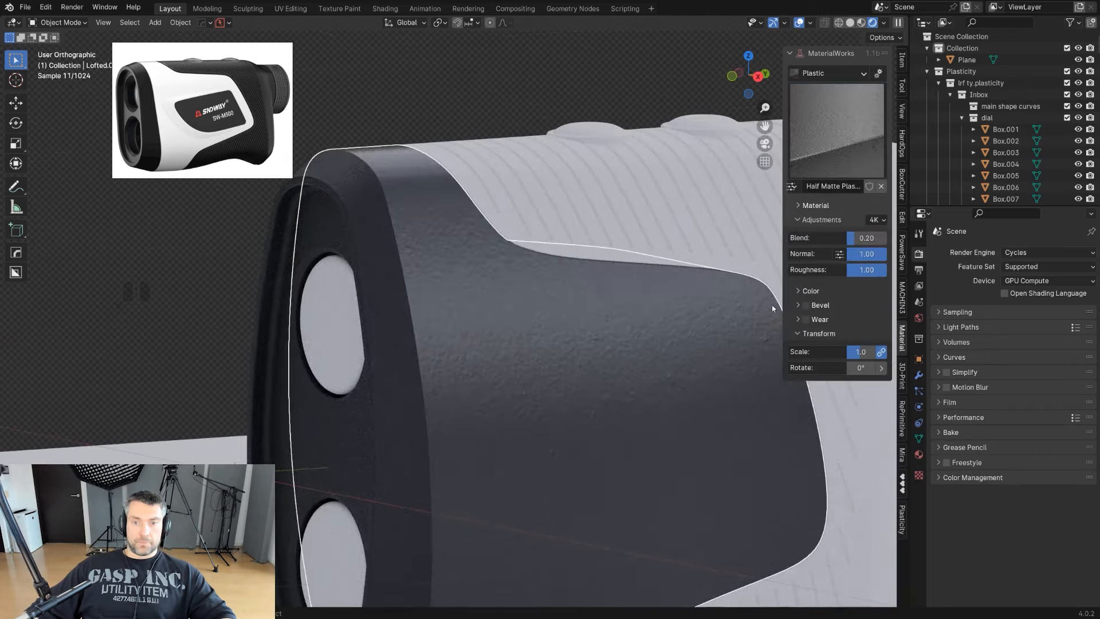
drag(863, 351, 886, 352)
scroll(644, 329, down, 5)
scroll(629, 239, up, 6)
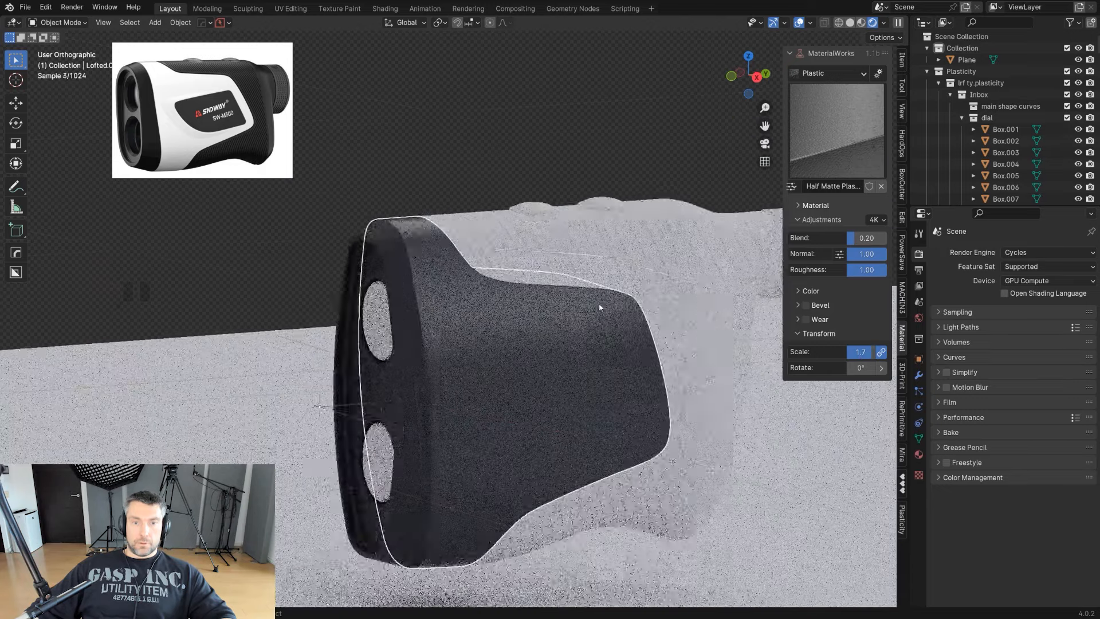
Apply the Synthetic Rubber material from the MaterialWorks Rubber library to the grooved grip.
click(629, 239)
shift+middle_drag(628, 238, 555, 262)
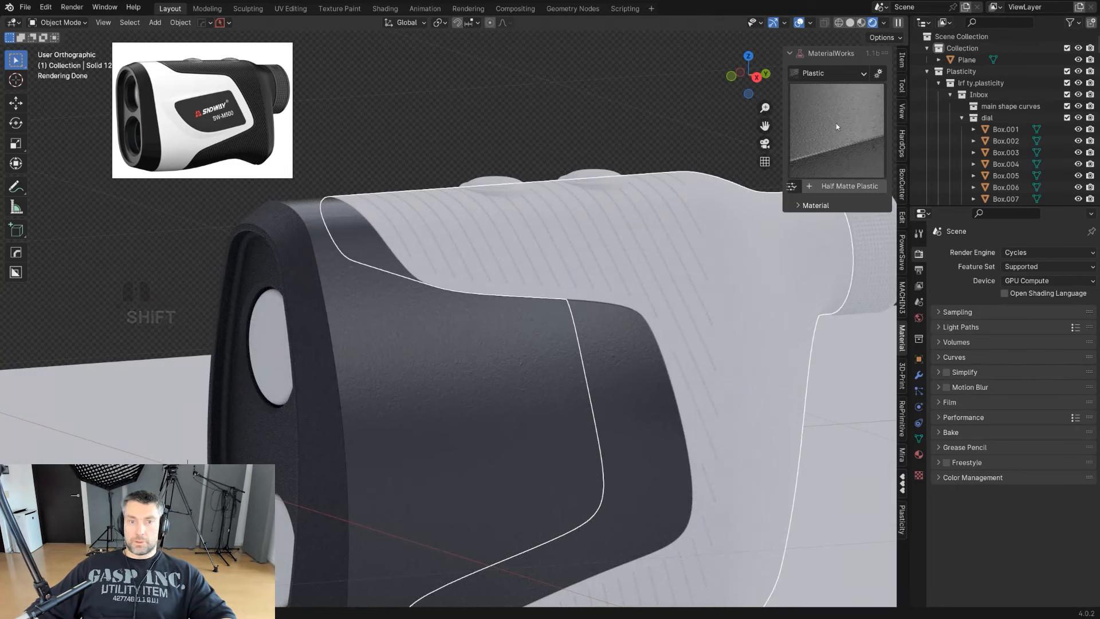
click(843, 74)
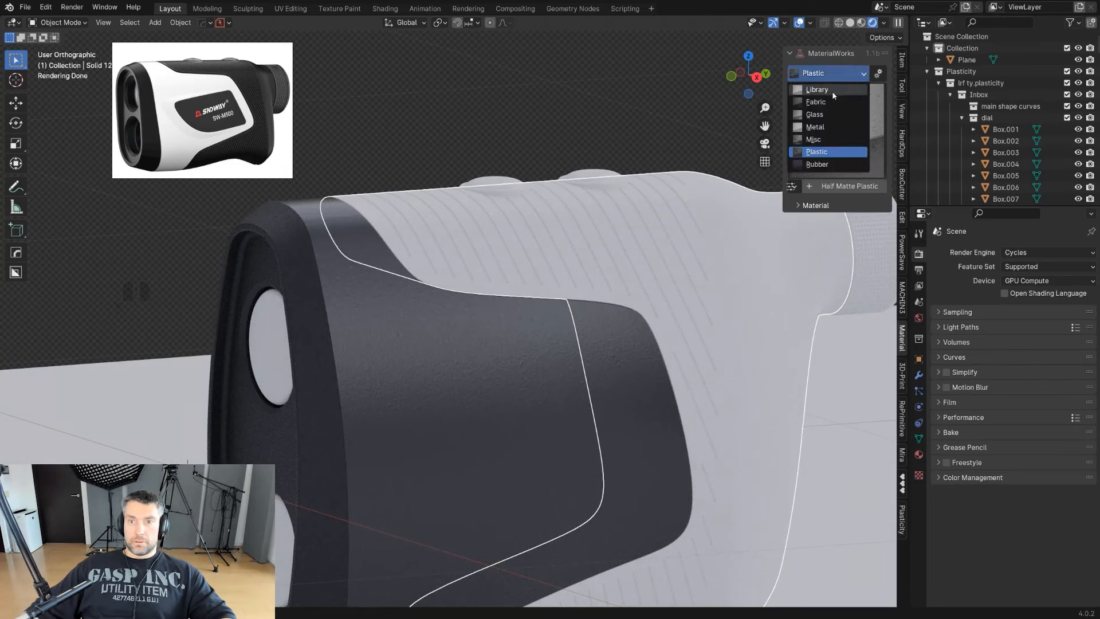
click(831, 162)
click(836, 160)
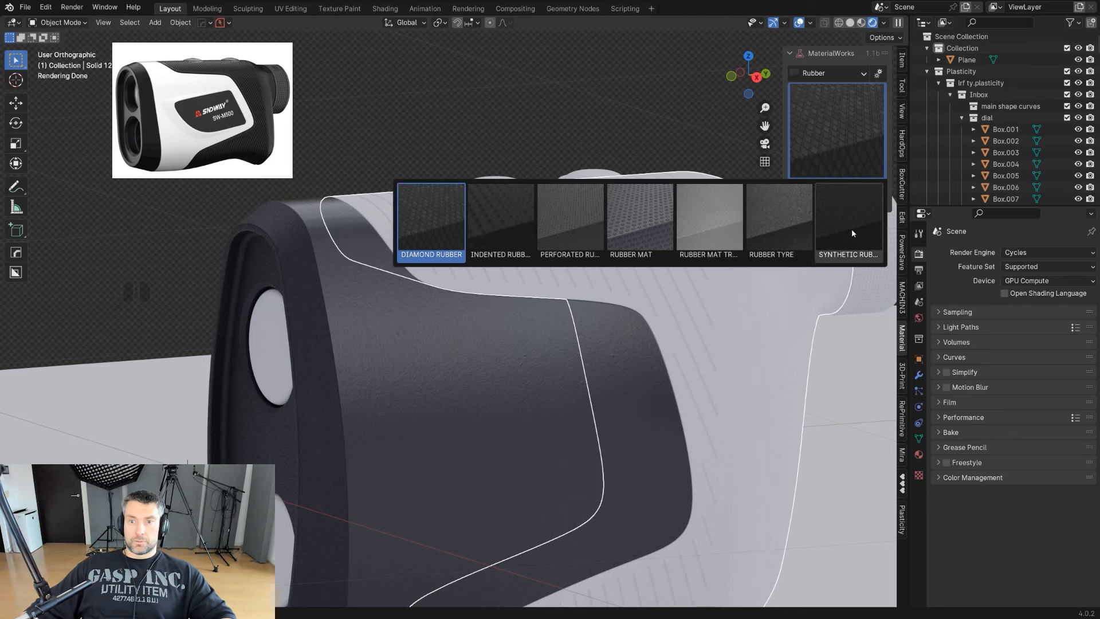
click(851, 228)
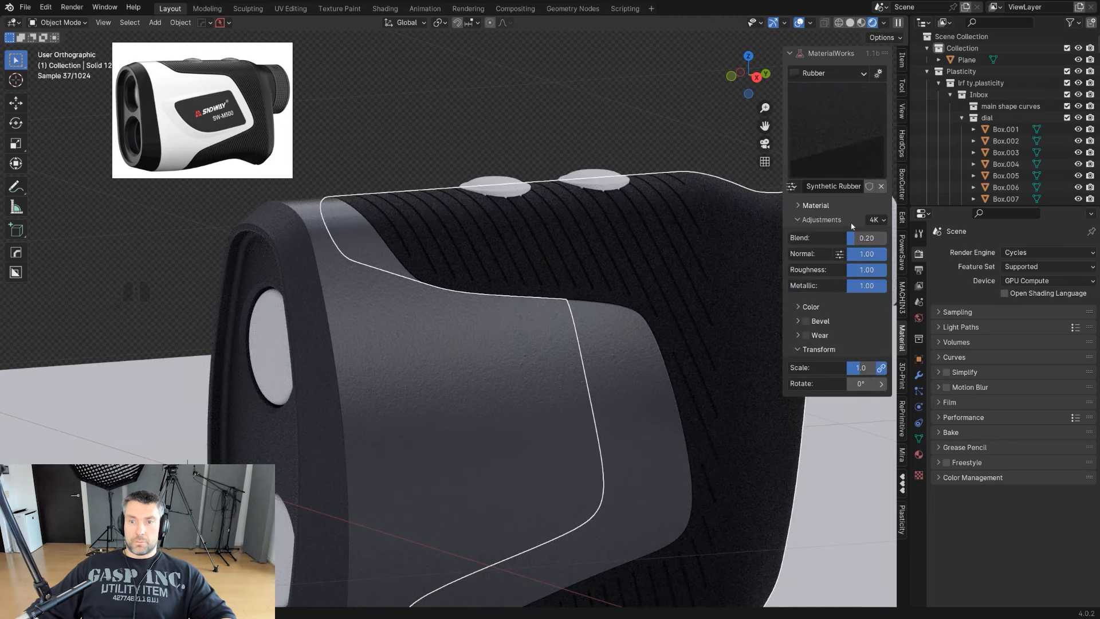
Tint the grip's Synthetic Rubber dark grey, with color strength 1.00 and an HSV value of 0.040.
click(800, 308)
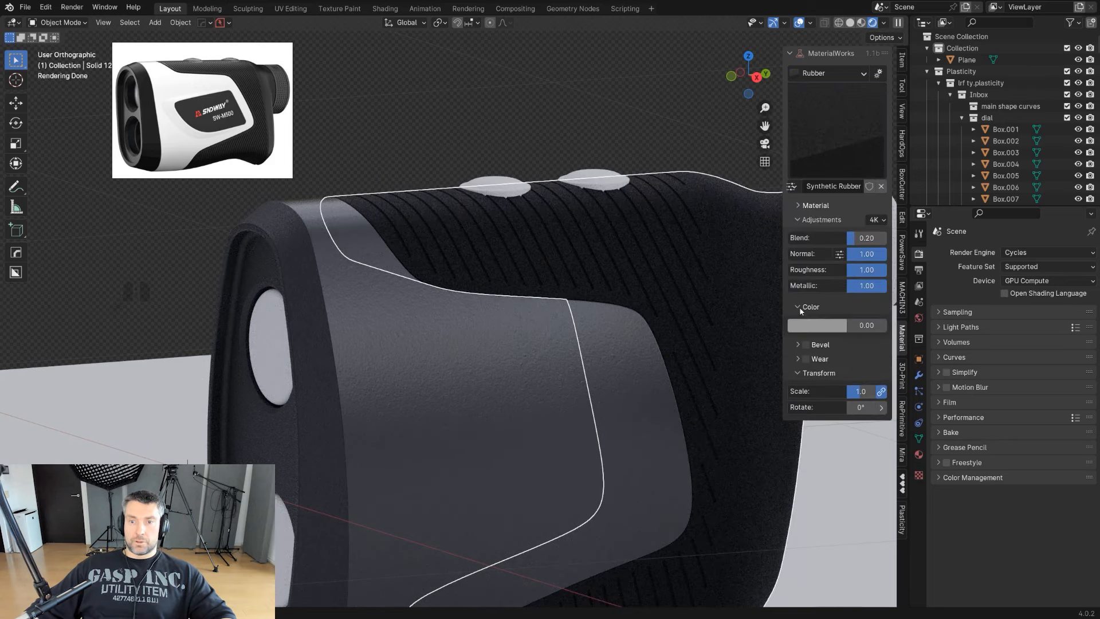
drag(864, 331, 877, 330)
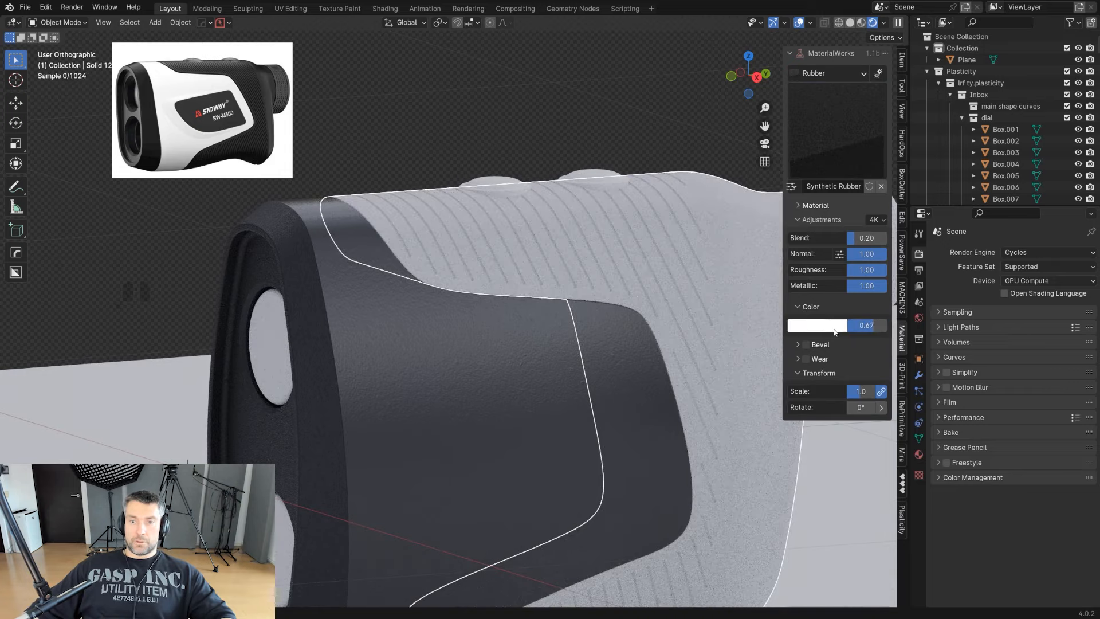
click(837, 331)
drag(871, 326, 889, 326)
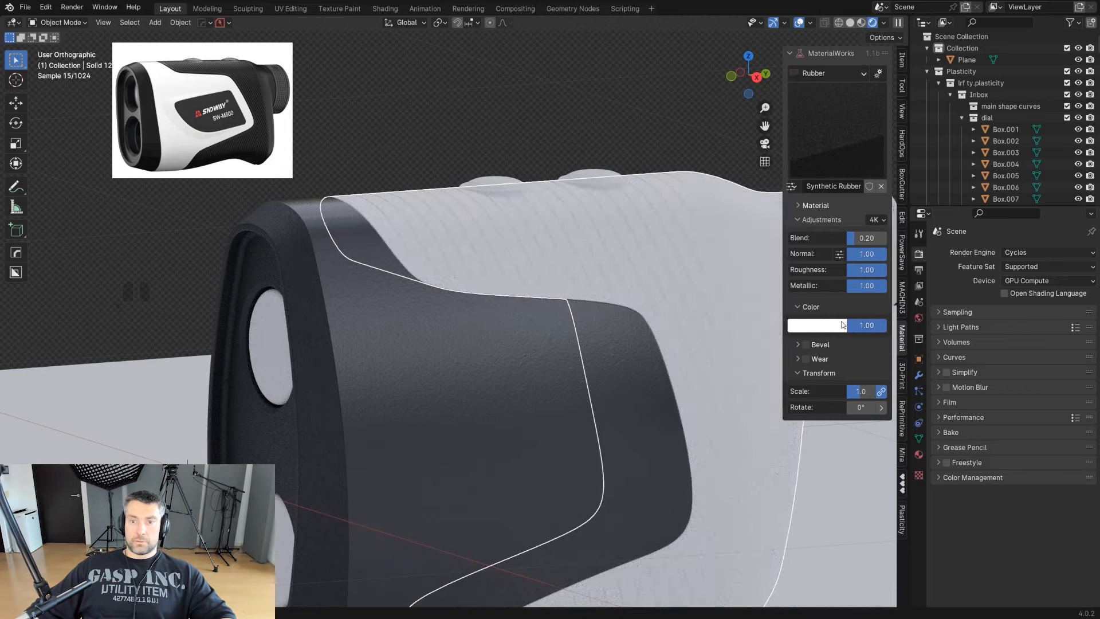
click(839, 324)
drag(907, 172, 907, 232)
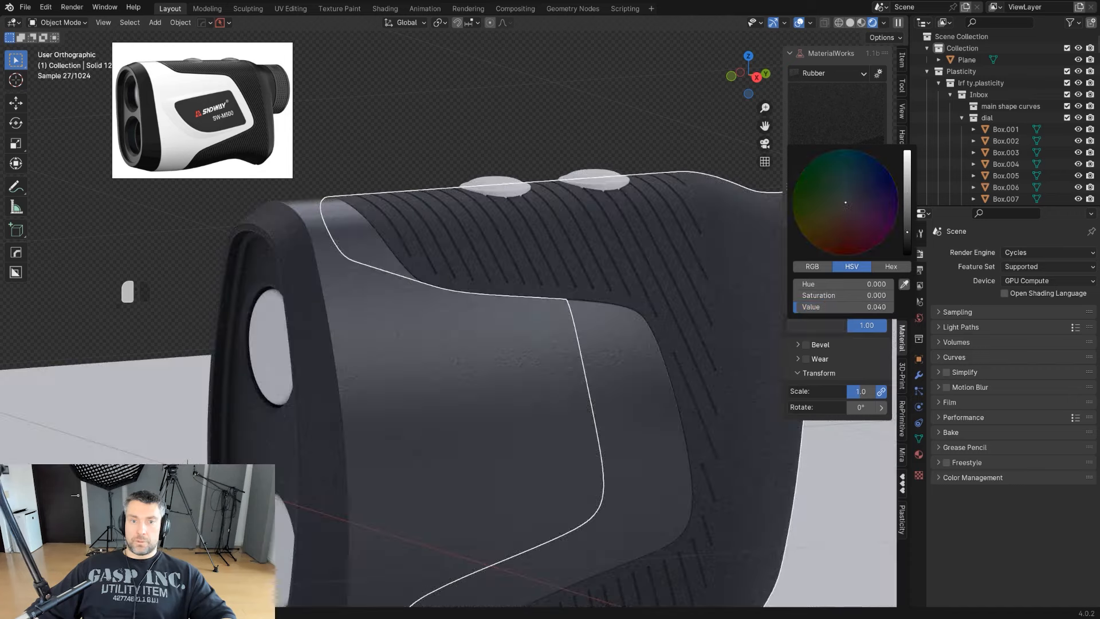
scroll(607, 295, down, 5)
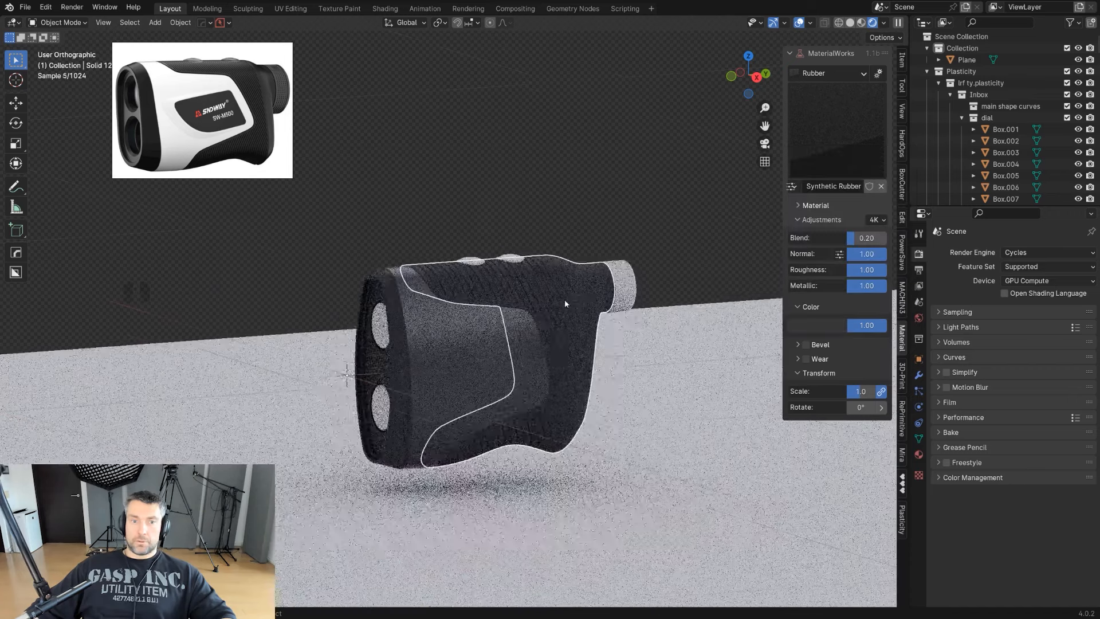
middle_drag(565, 299, 546, 184)
scroll(543, 185, up, 4)
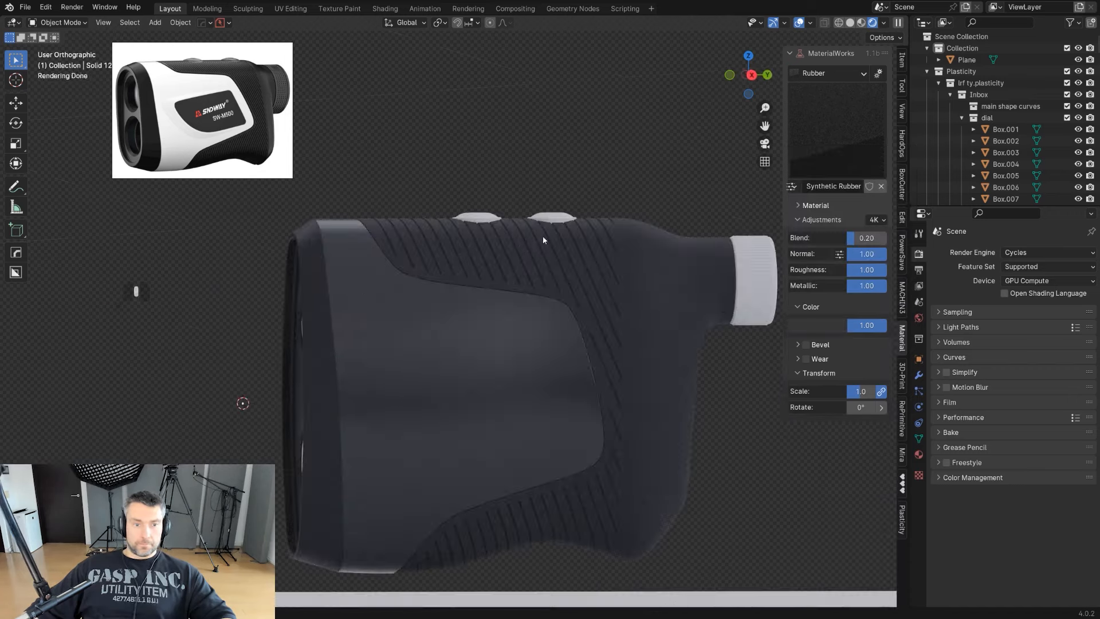
click(749, 229)
right_click(729, 253)
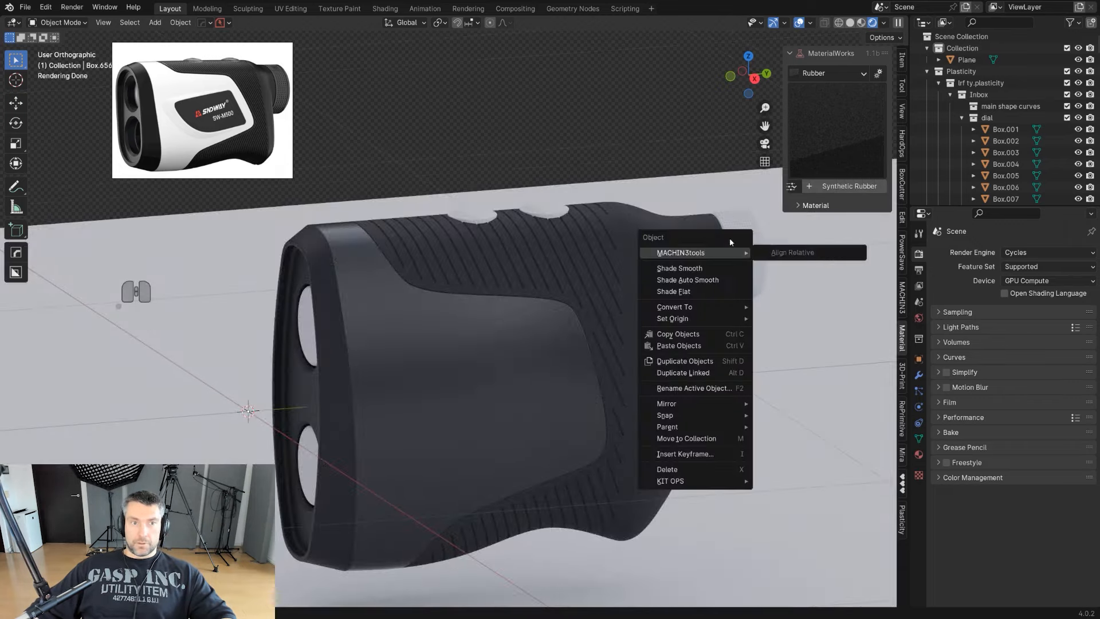
scroll(717, 239, up, 2)
shift+middle_drag(718, 239, 574, 275)
key(ctrl+z)
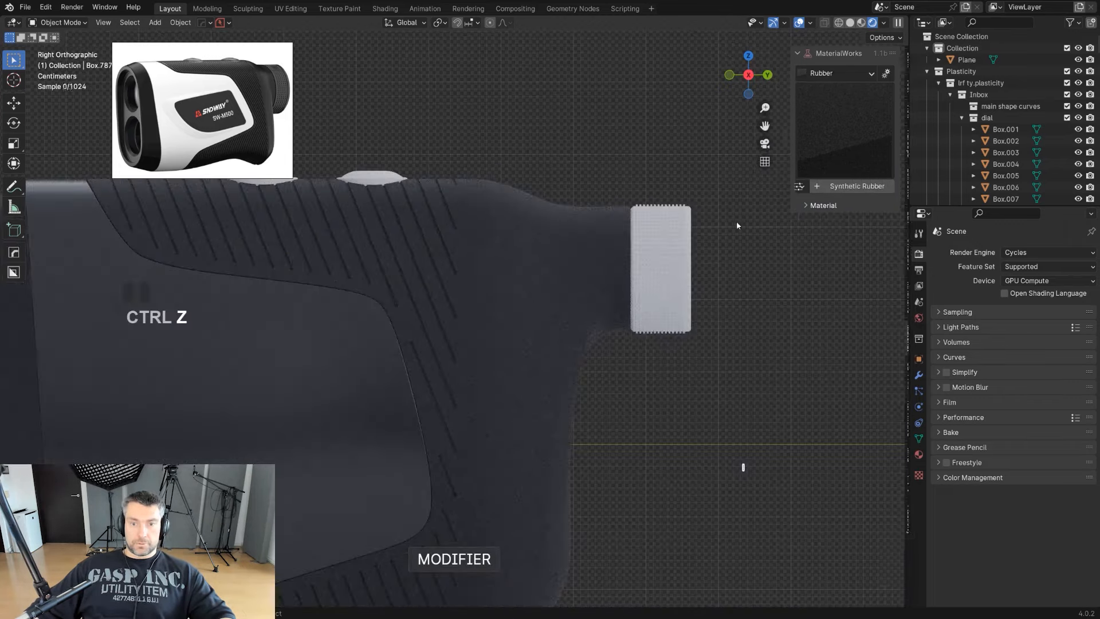
Switch the viewport from rendered to solid shading with X-ray enabled and frame the rear eyepiece dial in side view.
drag(708, 372, 639, 148)
scroll(717, 273, up, 2)
key(alt+z)
scroll(751, 317, down, 1)
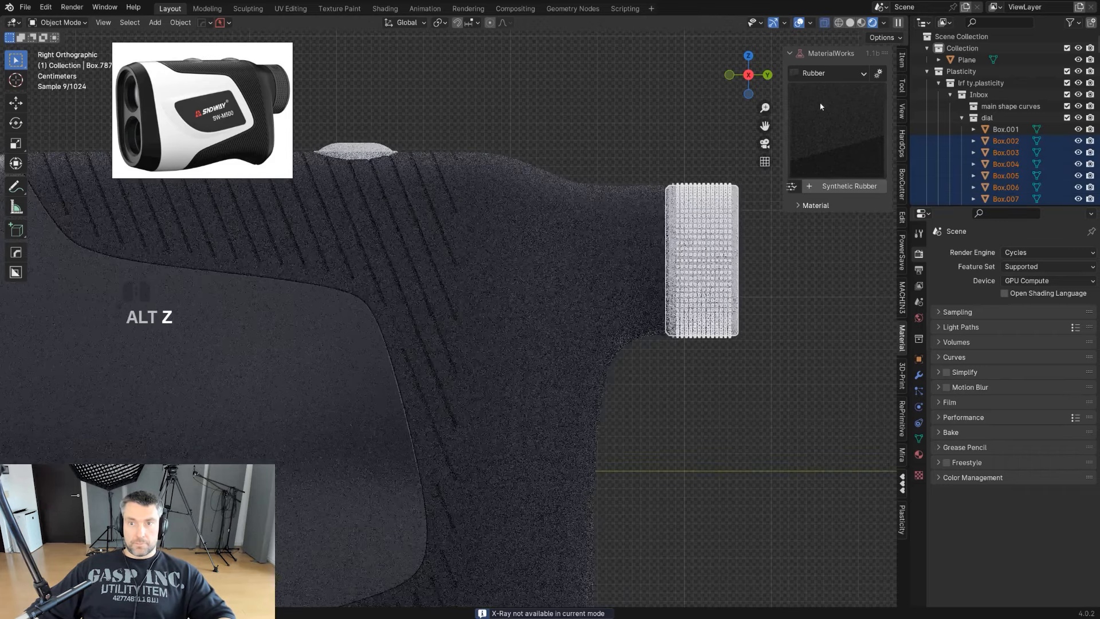
click(851, 24)
shift+middle_drag(694, 254, 624, 258)
click(711, 287)
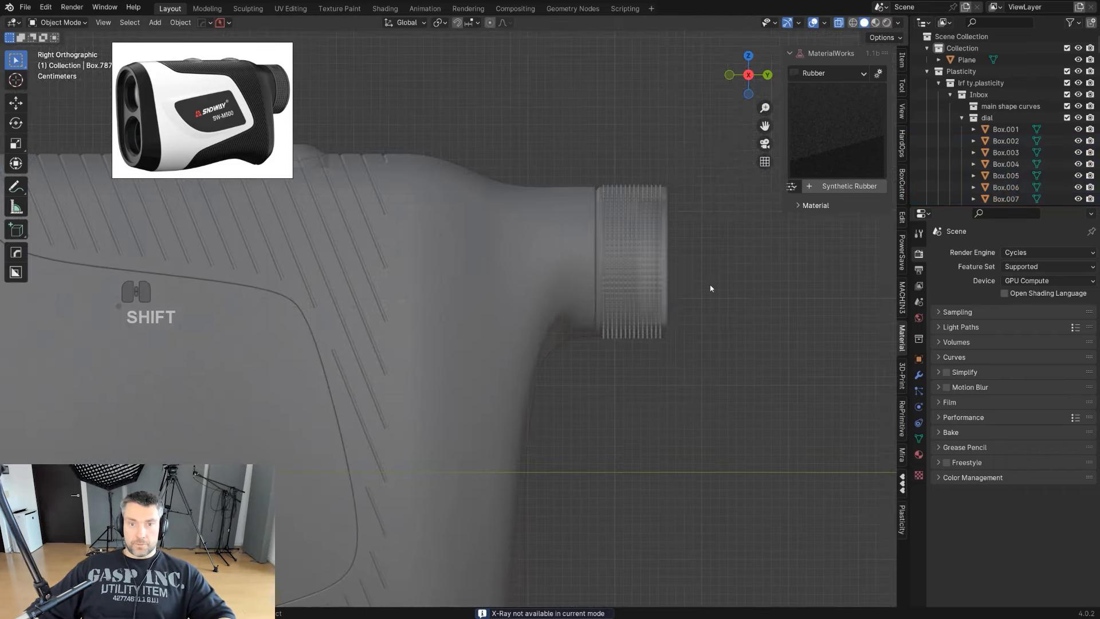
scroll(721, 298, up, 3)
key(alt+z)
key(alt+z)
shift+middle_drag(799, 376, 727, 377)
scroll(727, 377, down, 3)
scroll(722, 372, down, 2)
shift+middle_drag(679, 342, 707, 357)
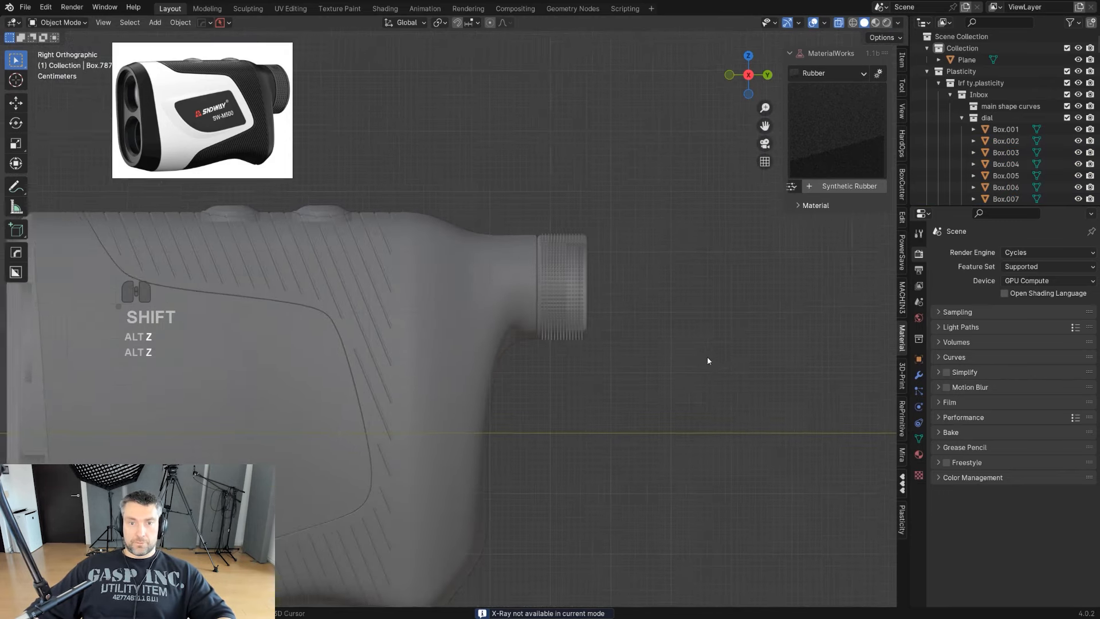
Select all the small pieces of the knurled eyepiece dial and join them into one object.
scroll(702, 359, up, 2)
drag(675, 376, 578, 166)
key(ctrl+j)
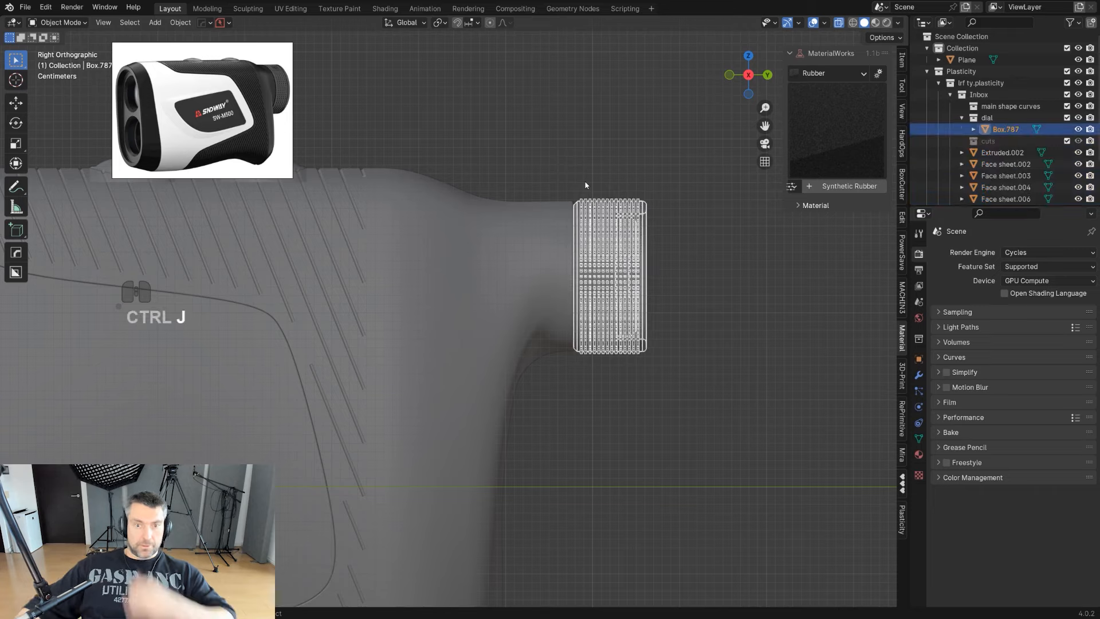
click(700, 200)
scroll(659, 229, down, 1)
click(575, 291)
middle_drag(575, 291, 618, 313)
shift+middle_drag(619, 312, 580, 329)
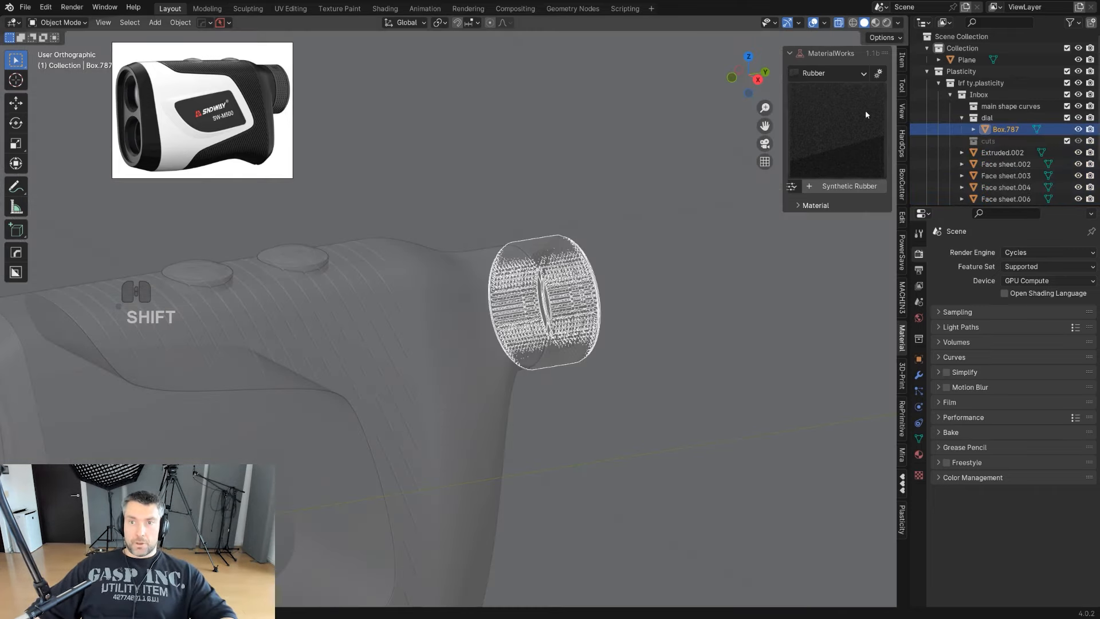
Return to rendered shading and copy the grip's Synthetic Rubber material to the joined eyepiece dial.
click(886, 23)
scroll(651, 210, down, 2)
shift+middle_drag(632, 231, 676, 236)
scroll(637, 273, up, 2)
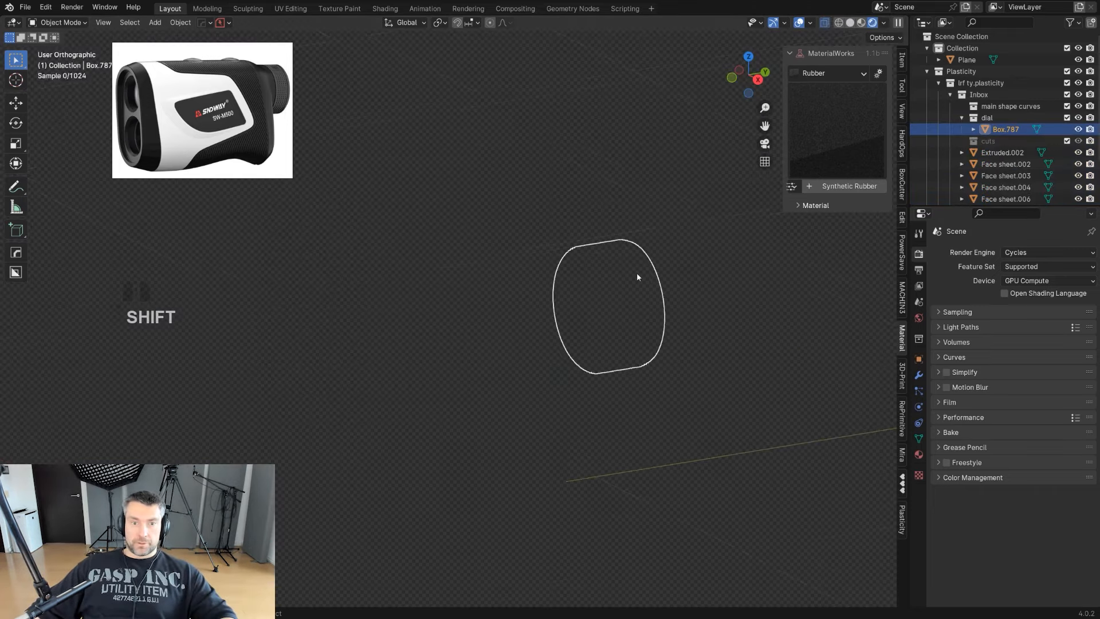
scroll(616, 294, down, 1)
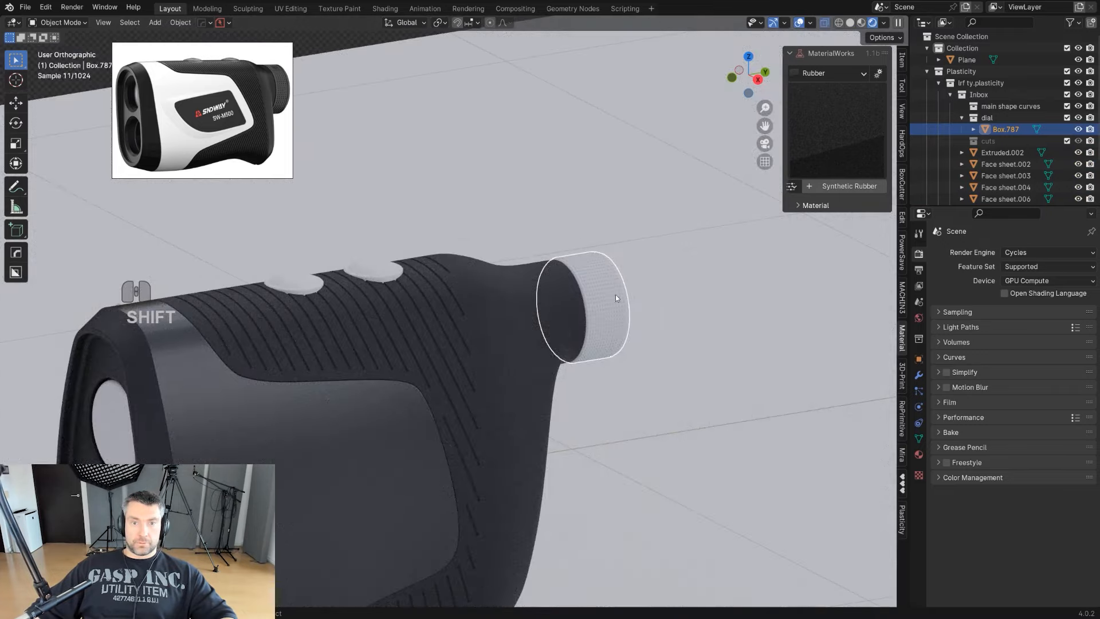
shift+click(530, 321)
click(791, 186)
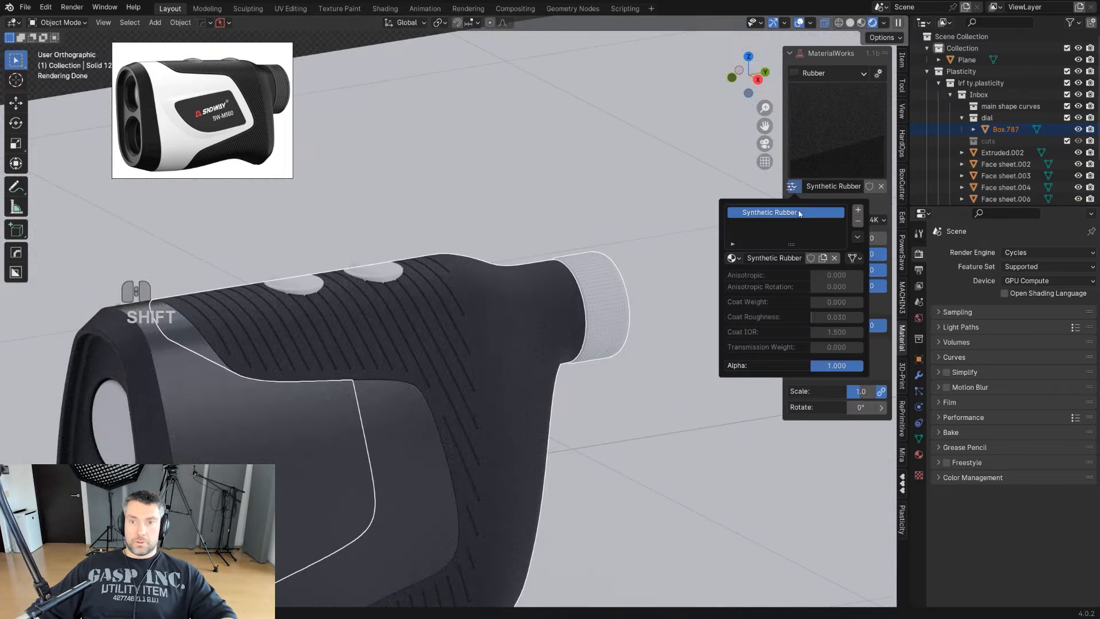
click(858, 238)
click(881, 261)
click(679, 194)
Examine the rubber dial and rear body of the rangefinder from an angle and from the side.
scroll(636, 222, down, 3)
middle_drag(615, 236, 606, 260)
scroll(606, 261, up, 3)
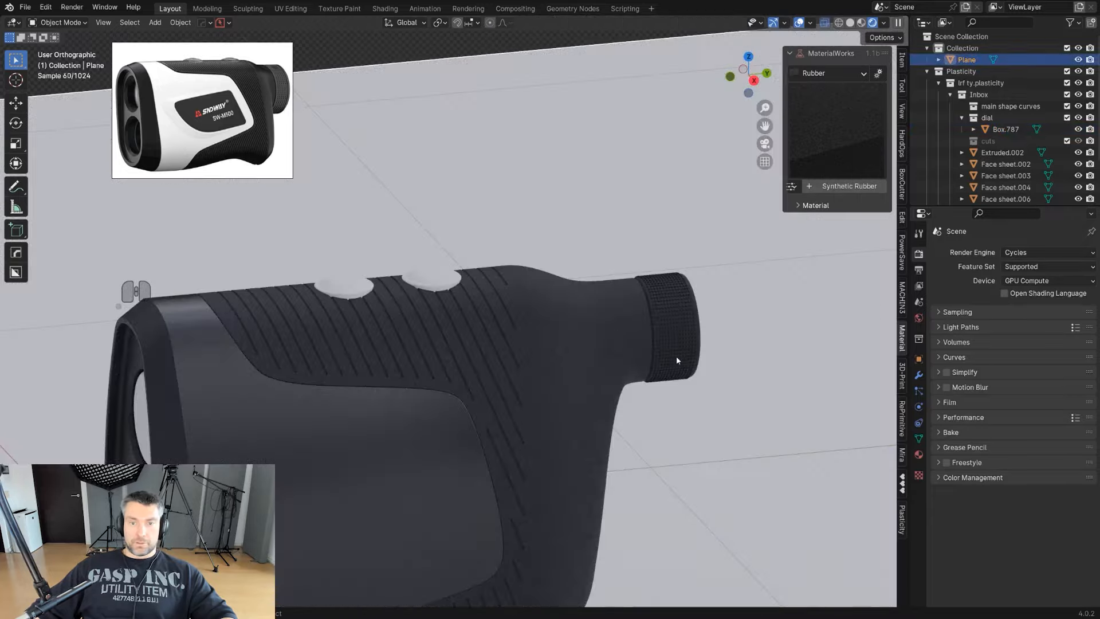
middle_drag(676, 359, 439, 160)
scroll(565, 274, up, 3)
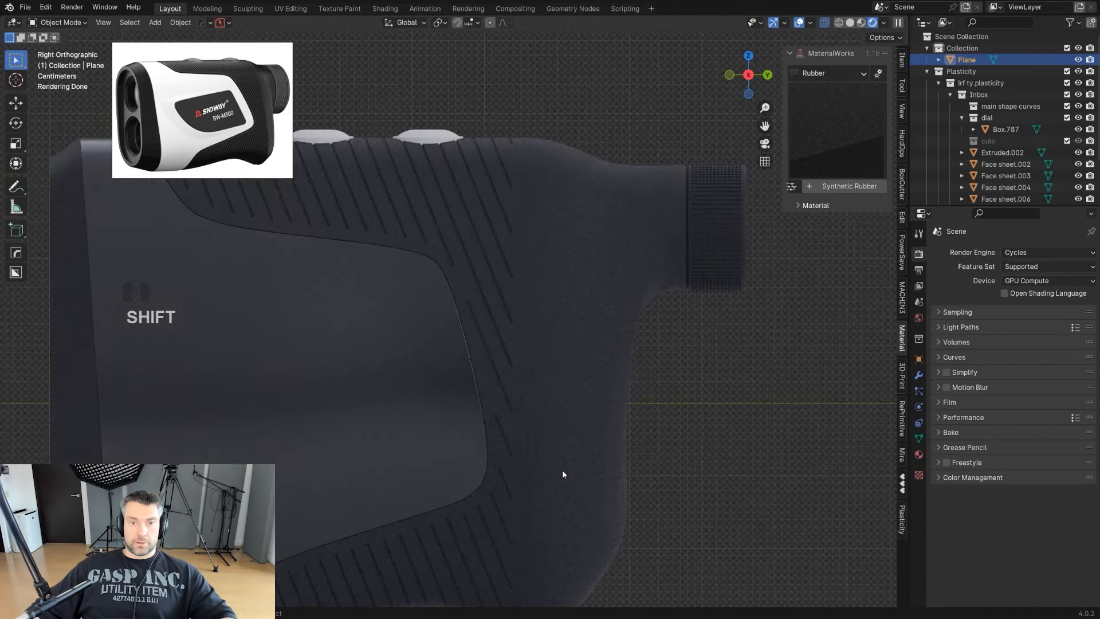
scroll(564, 475, down, 3)
scroll(662, 373, up, 1)
key(d)
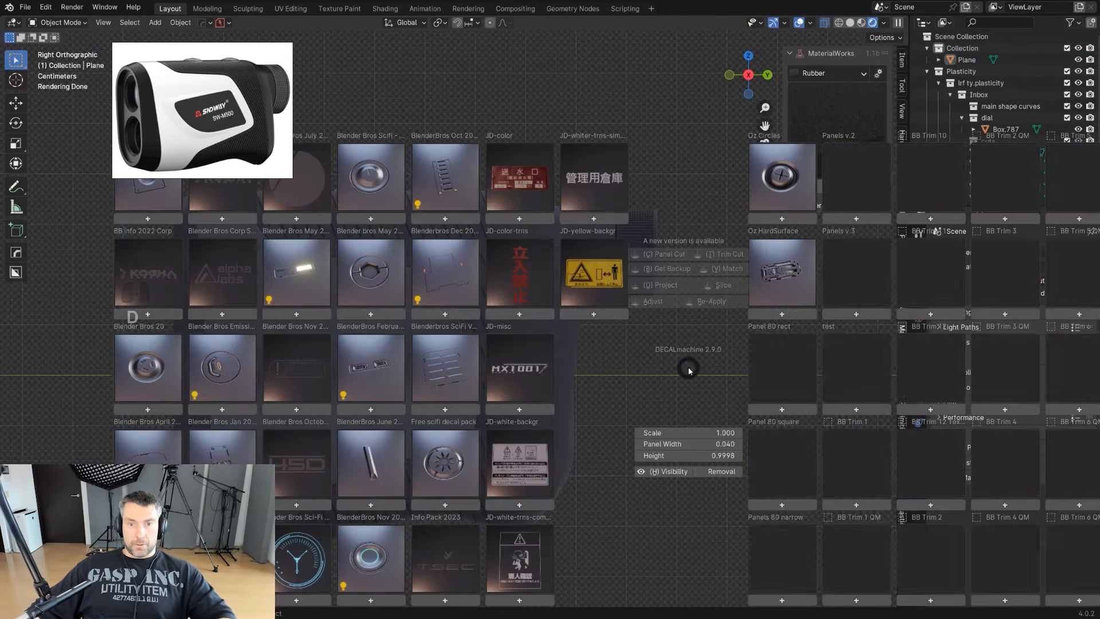
click(652, 380)
Slice the smooth rear section off the grooved grip with a BoxCutter n-gon cut extruded through the body.
key(alt+w)
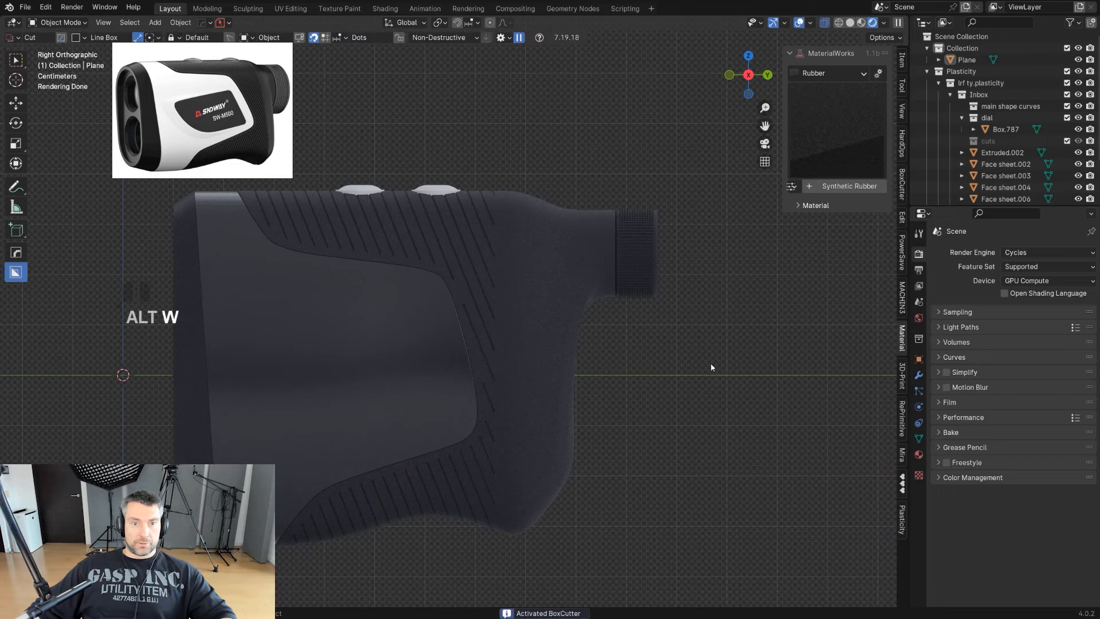
scroll(550, 180, down, 2)
scroll(515, 169, up, 2)
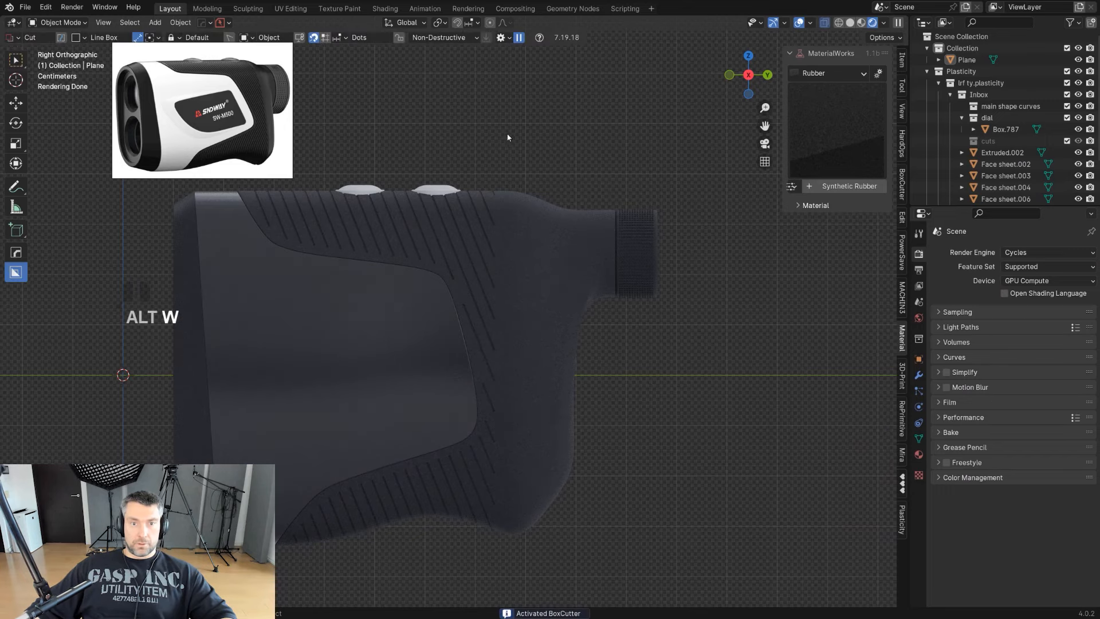
drag(508, 135, 573, 282)
key(ctrl+z)
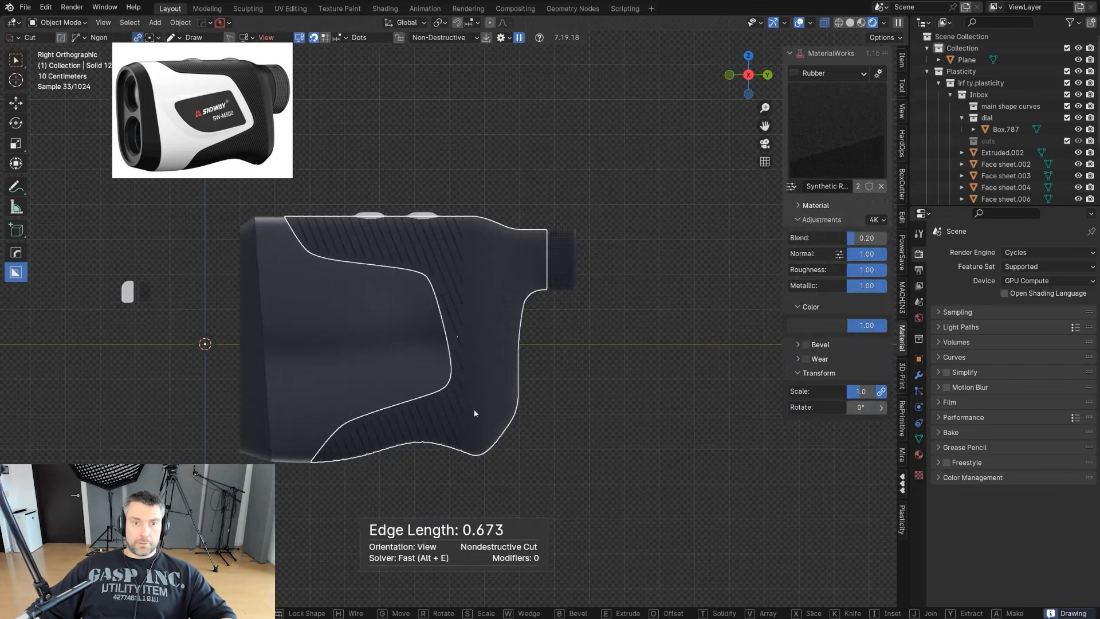
click(477, 507)
click(695, 508)
middle_drag(723, 194, 480, 323)
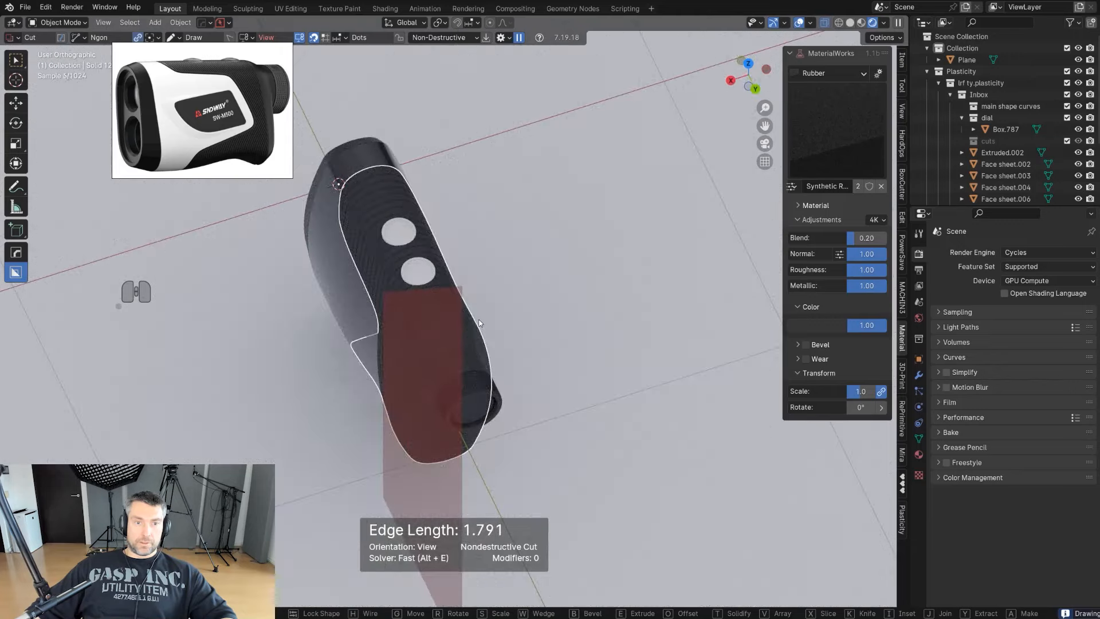
key(e)
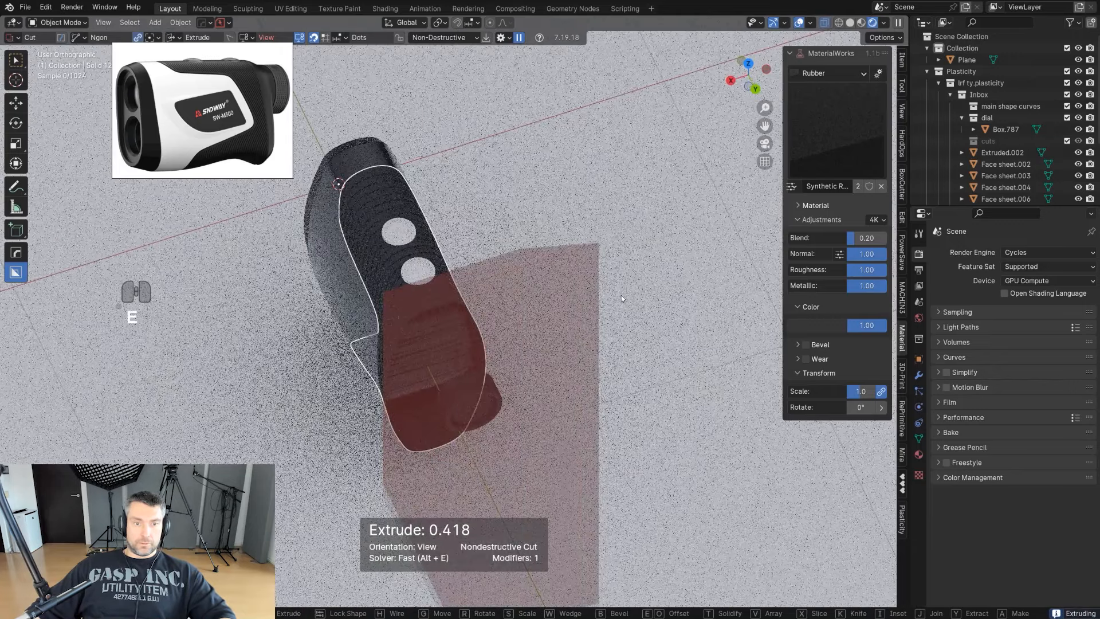
key(x)
key(space)
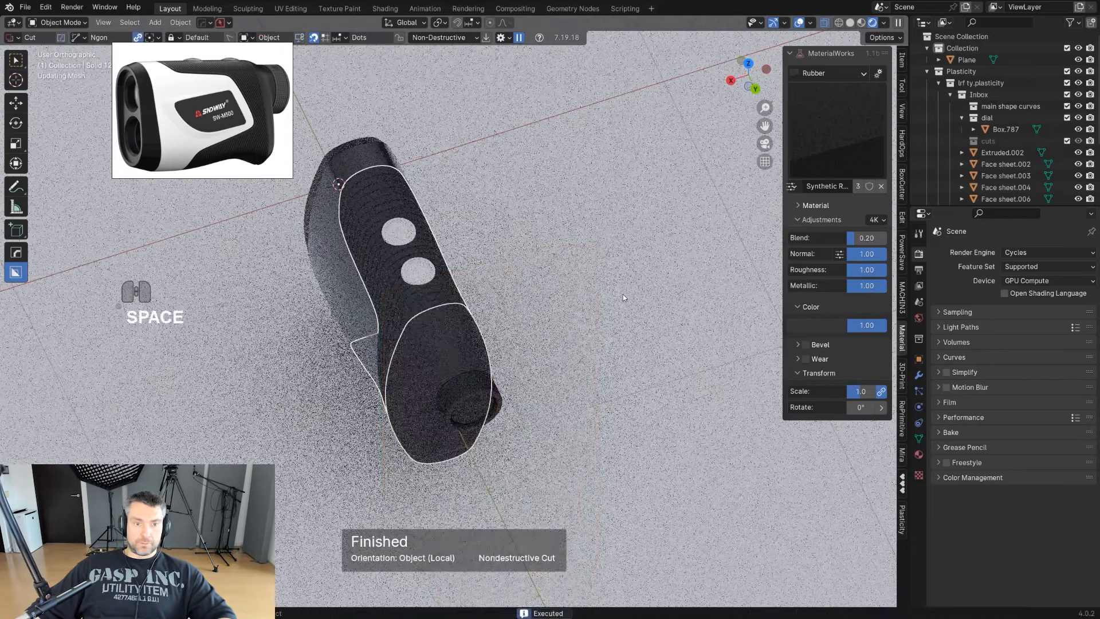
Try the side panel's Half Matte Plastic on the sliced rear section of the grip.
alt+middle_drag(624, 293, 454, 347)
key(ctrl+z)
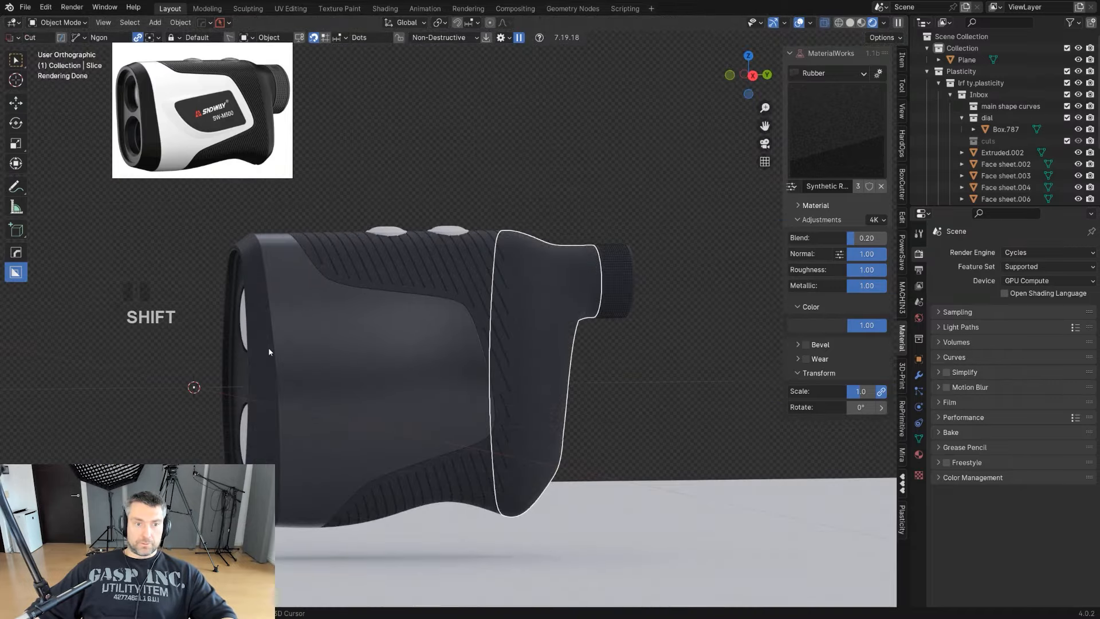
shift+click(269, 348)
key(ctrl+z)
shift+click(369, 336)
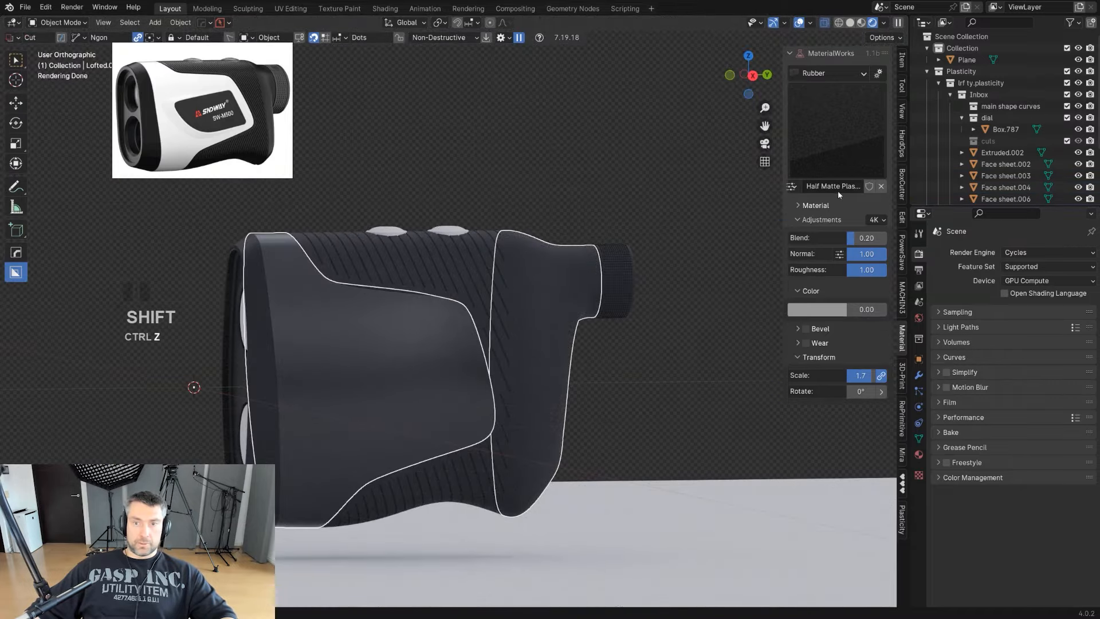
click(791, 187)
click(857, 237)
click(861, 262)
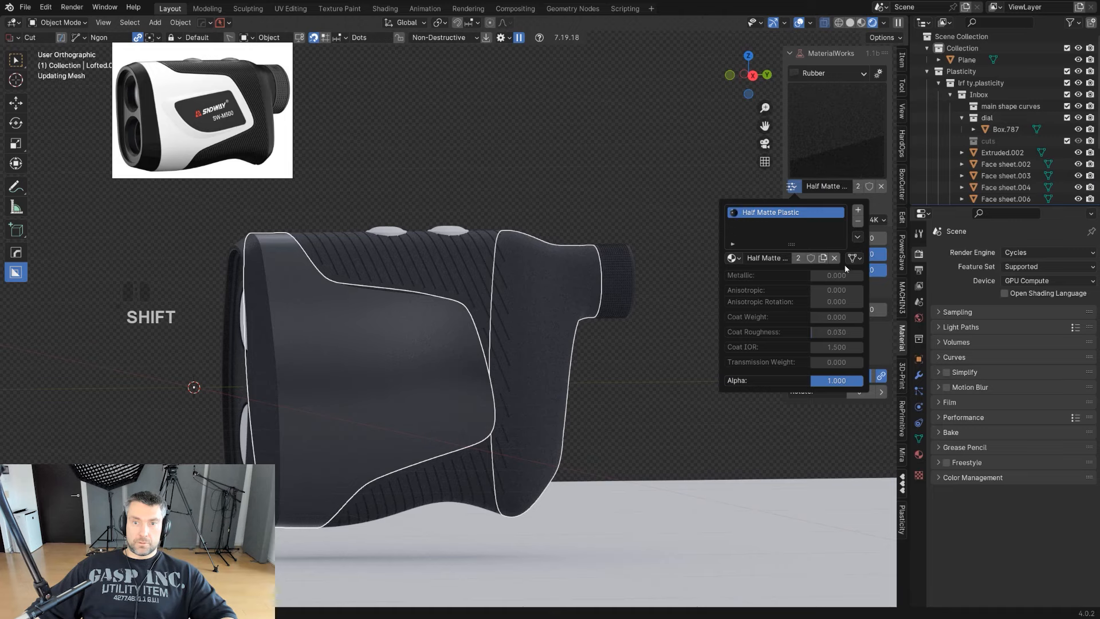
click(645, 208)
middle_drag(640, 206, 578, 272)
Copy the Matte Rough Plastic material from the front bezel to the sliced rear section.
click(578, 272)
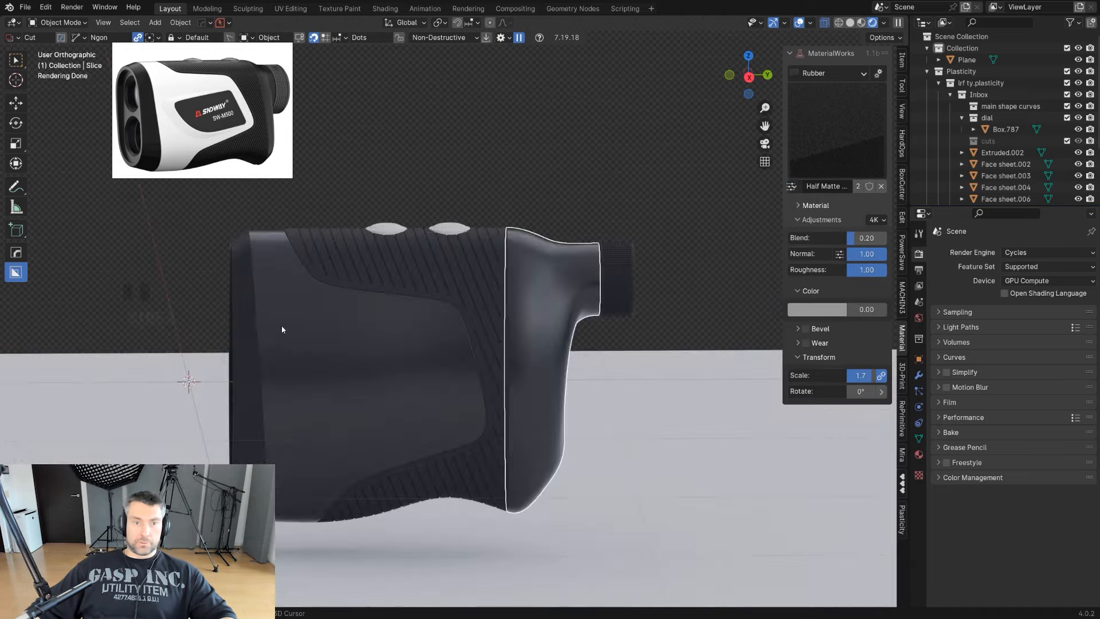
shift+click(252, 314)
click(791, 186)
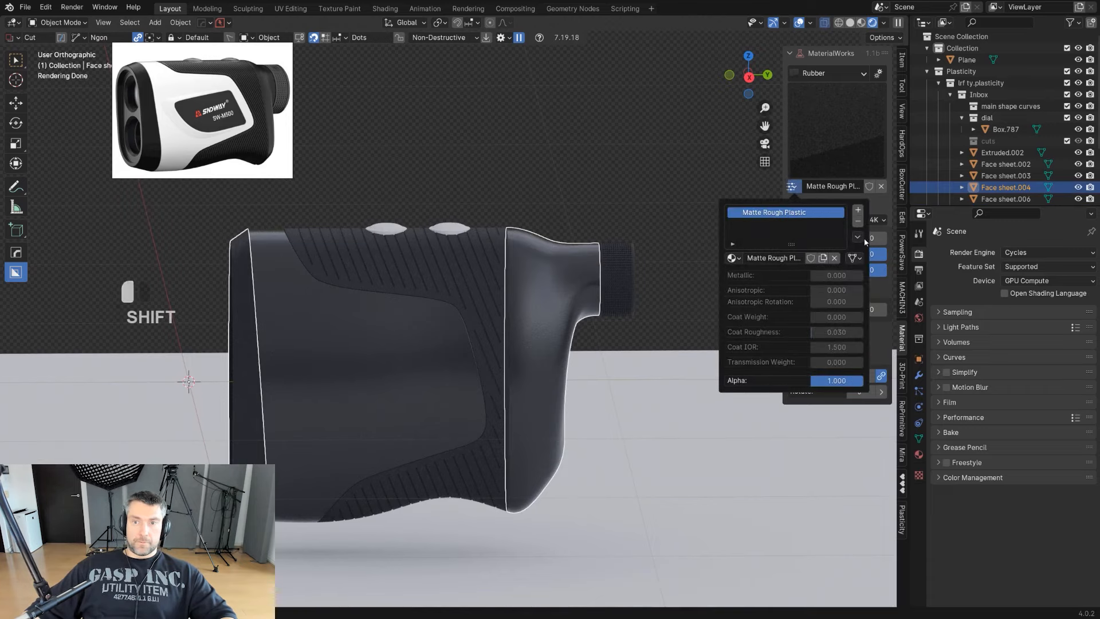
click(858, 237)
click(943, 280)
scroll(578, 259, up, 4)
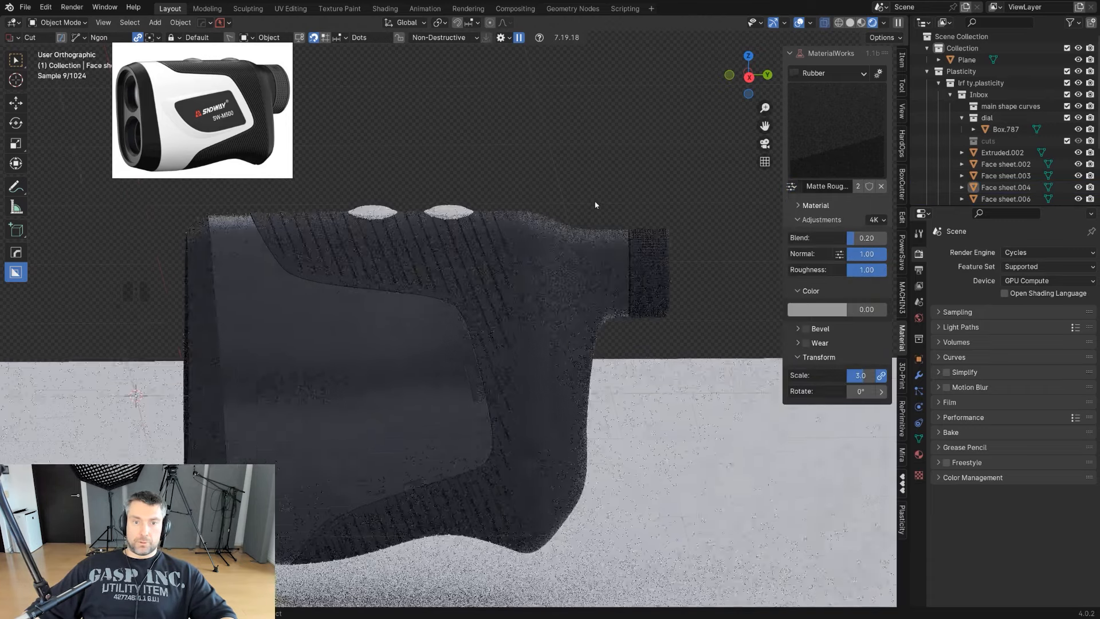
Enable the Bevel option on the rear section's Matte Rough Plastic material.
scroll(577, 259, up, 2)
click(590, 267)
shift+middle_drag(584, 261, 518, 296)
scroll(519, 296, up, 5)
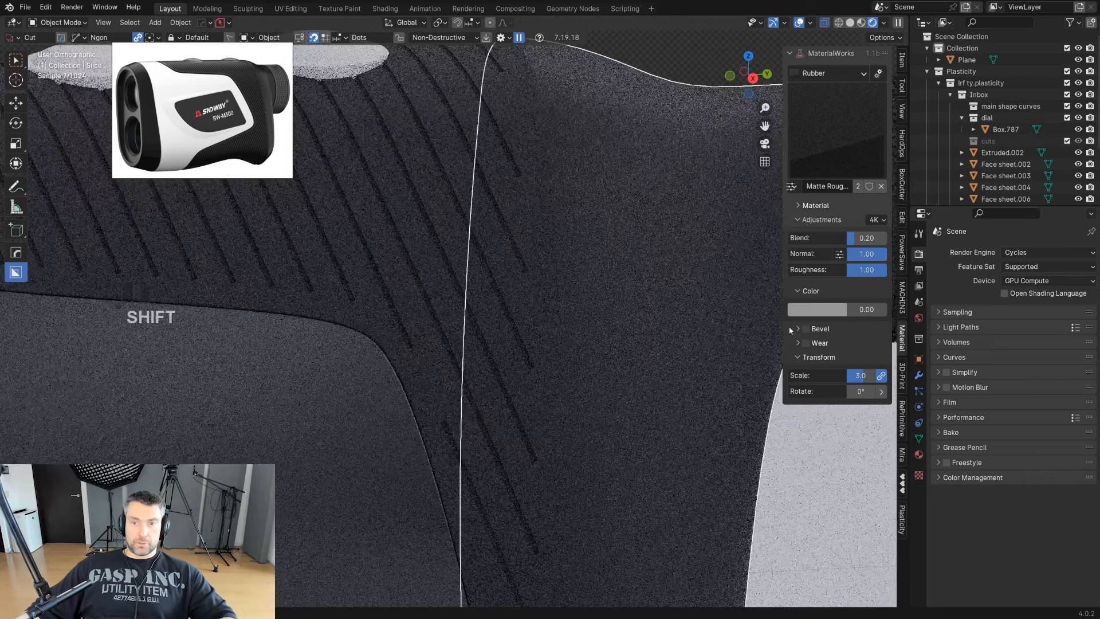
click(806, 328)
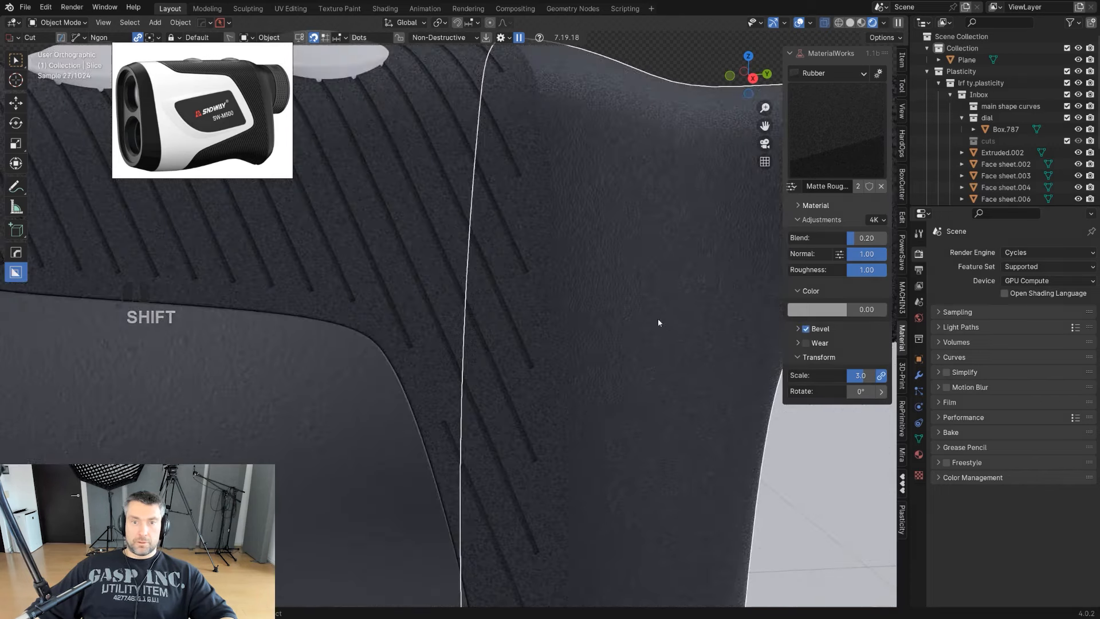
Enable the Bevel option on the grooved grip's Synthetic Rubber and set its samples to 16.
scroll(669, 313, down, 3)
click(487, 267)
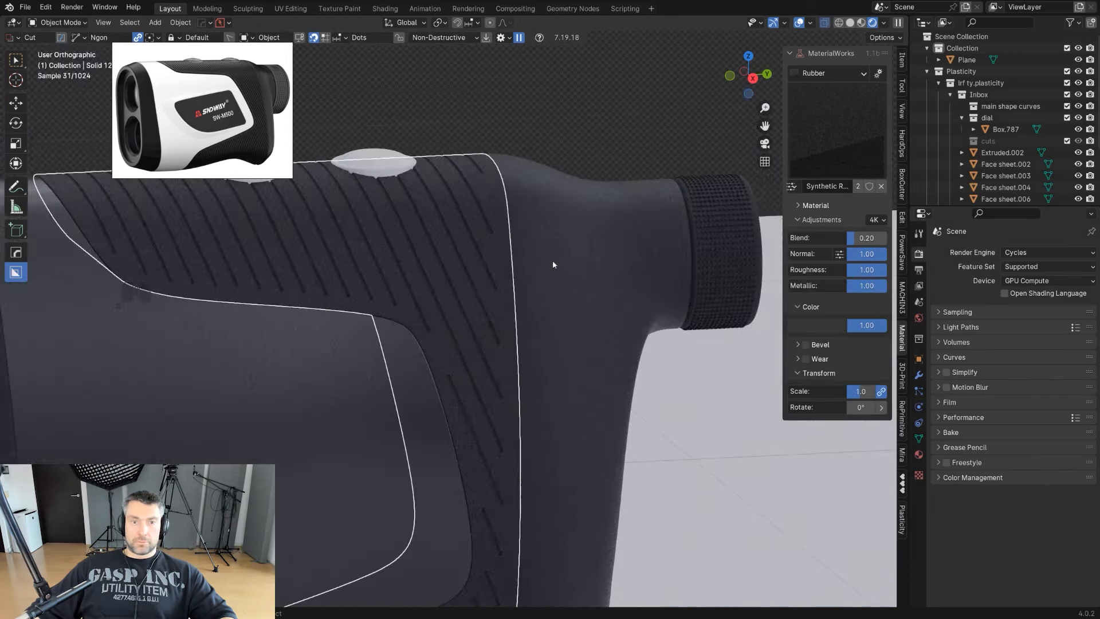
click(806, 345)
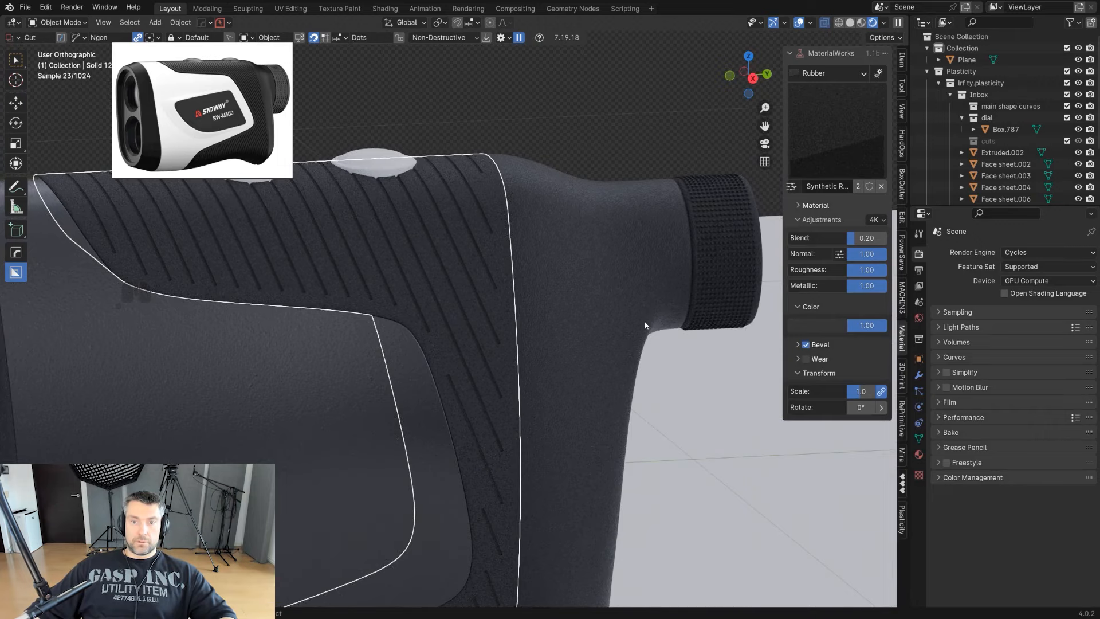
scroll(535, 300, up, 4)
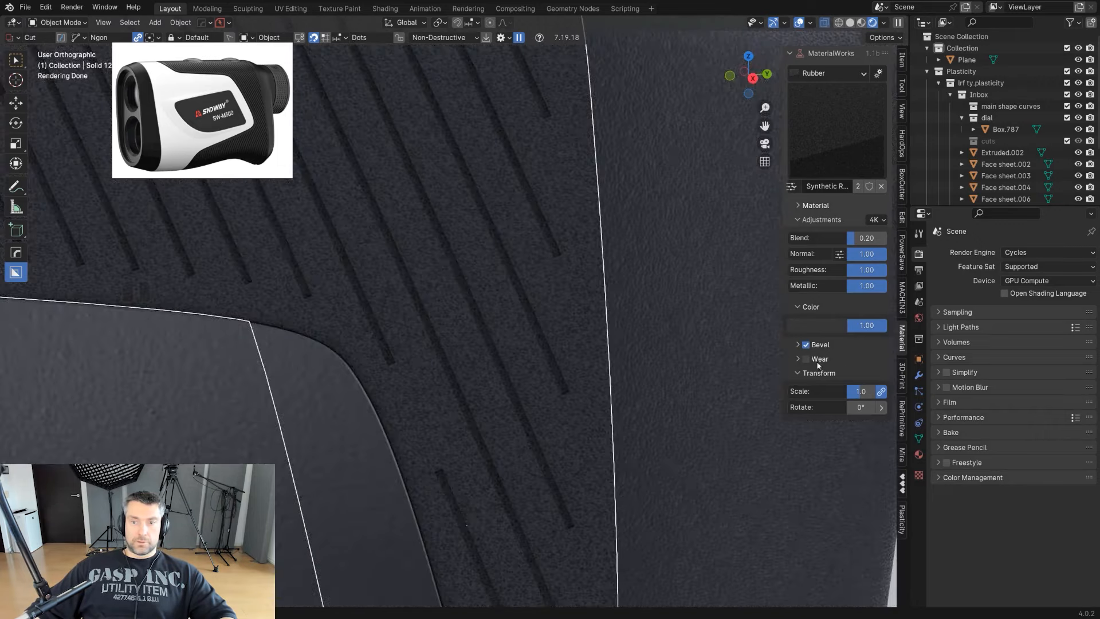
click(798, 344)
click(865, 363)
text(16)
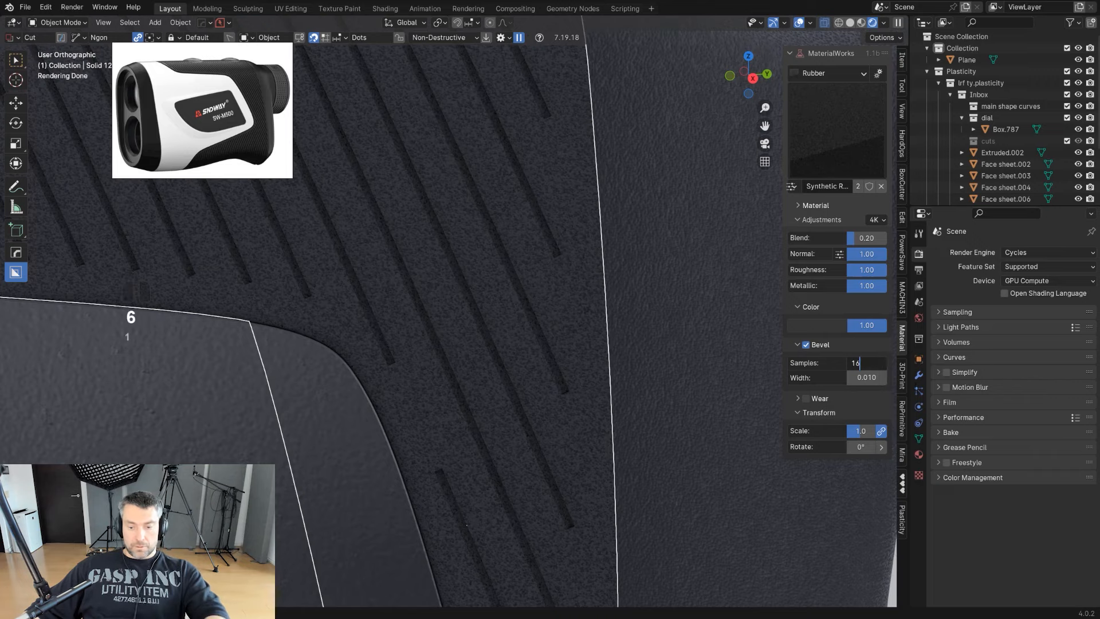
key(Return)
Sharpen the sliced rear section with Hard Ops and isolate it in local view with a perspective view of its open front.
click(662, 242)
shift+middle_drag(702, 181, 609, 312)
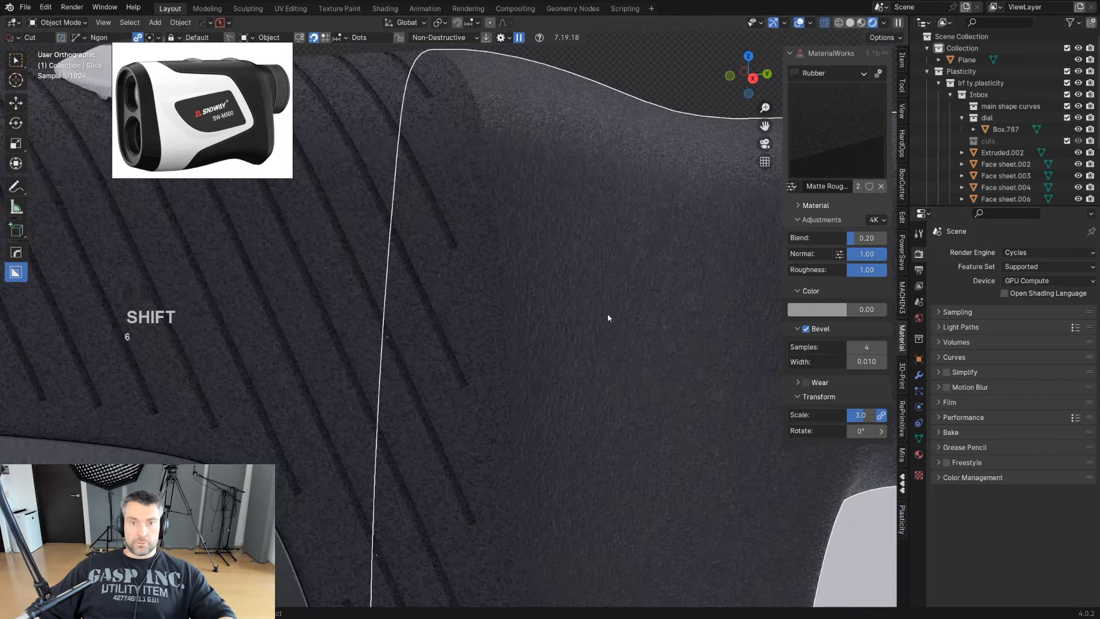
key(q)
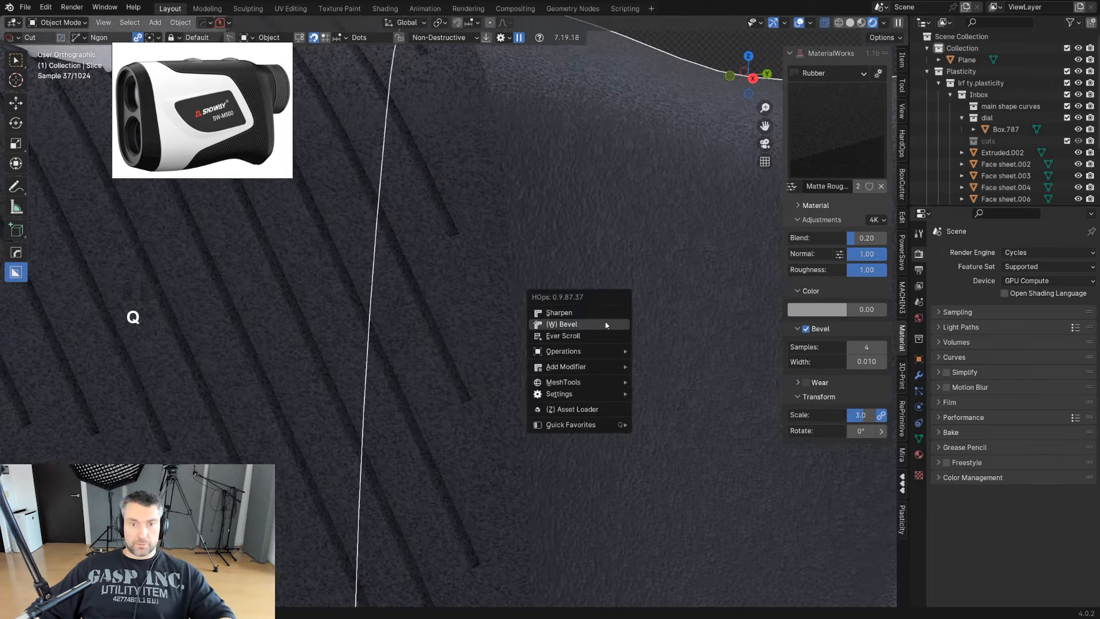
click(605, 322)
key(Tab)
key(KP_5)
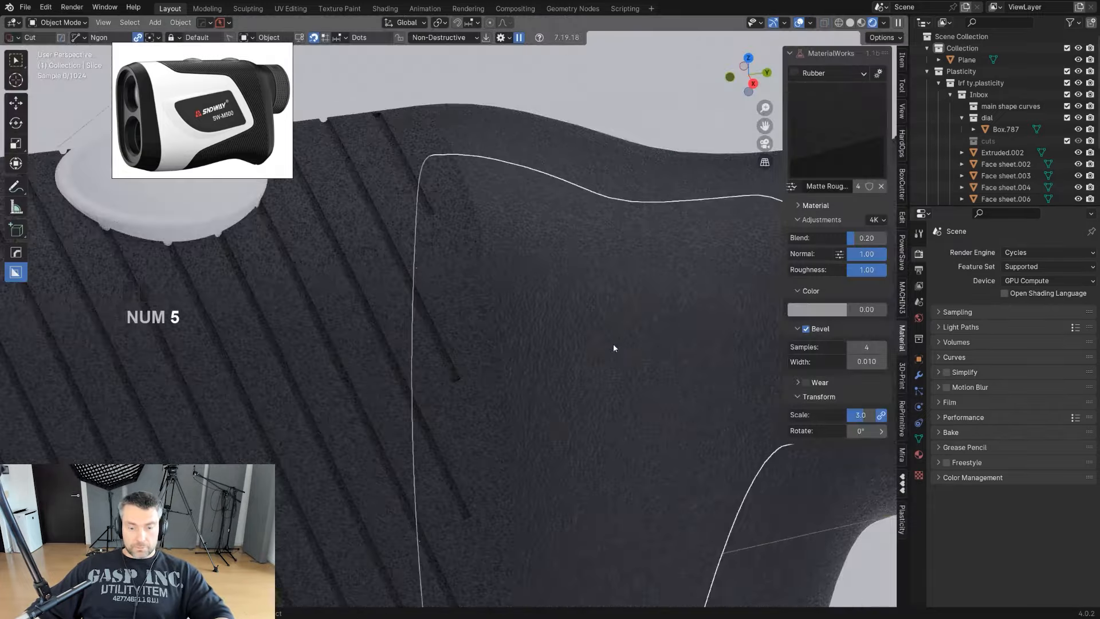
scroll(592, 342, down, 4)
key(slash)
scroll(590, 343, up, 3)
middle_drag(590, 343, 596, 302)
scroll(593, 305, down, 5)
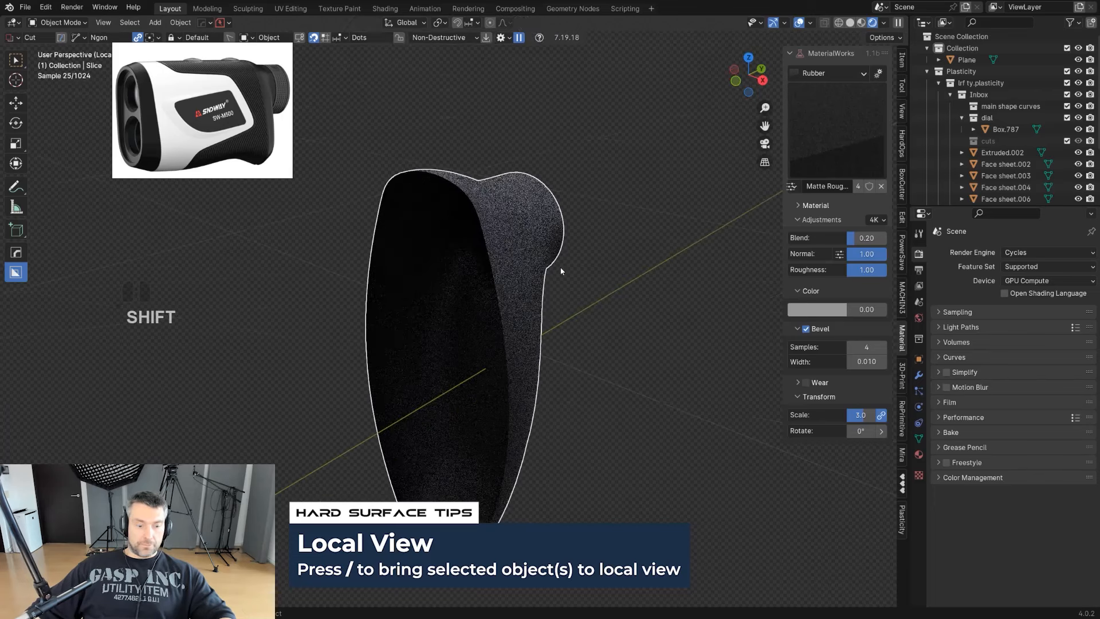
scroll(483, 252, up, 2)
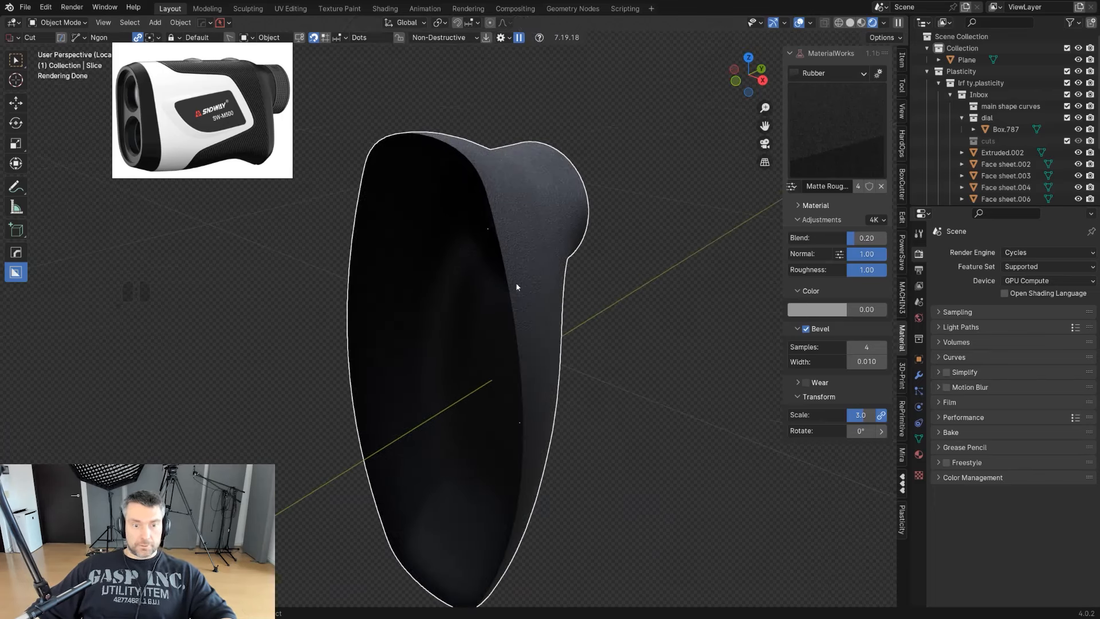
Fill the rear section's open front edge loop with a face, symmetrize the mesh across X and leave local view.
key(Tab)
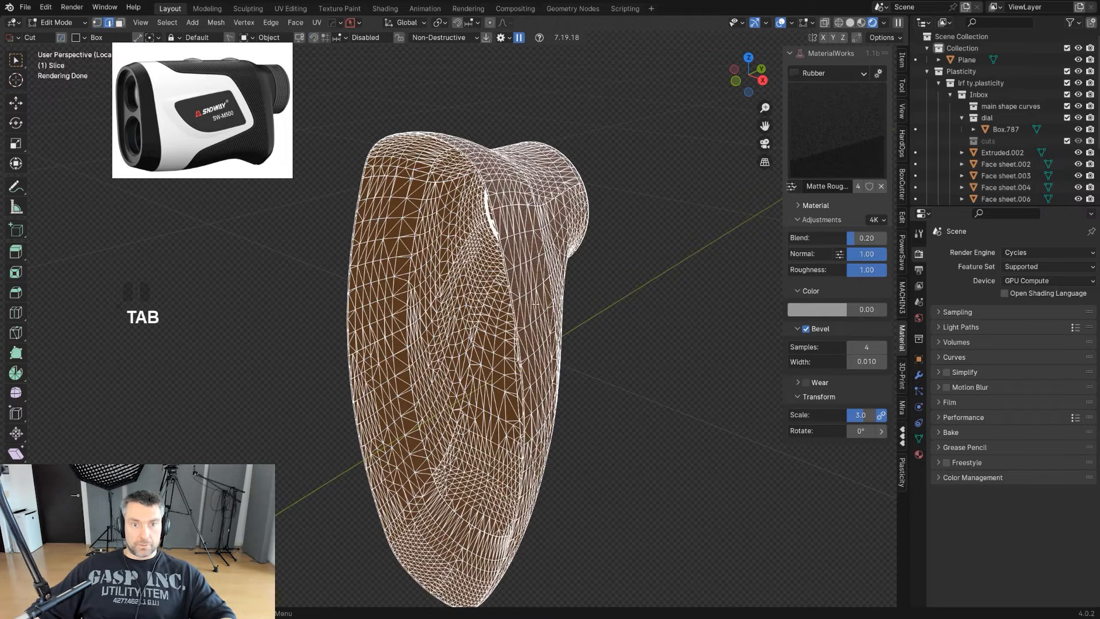
middle_drag(535, 303, 459, 241)
scroll(460, 241, up, 2)
alt+click(435, 222)
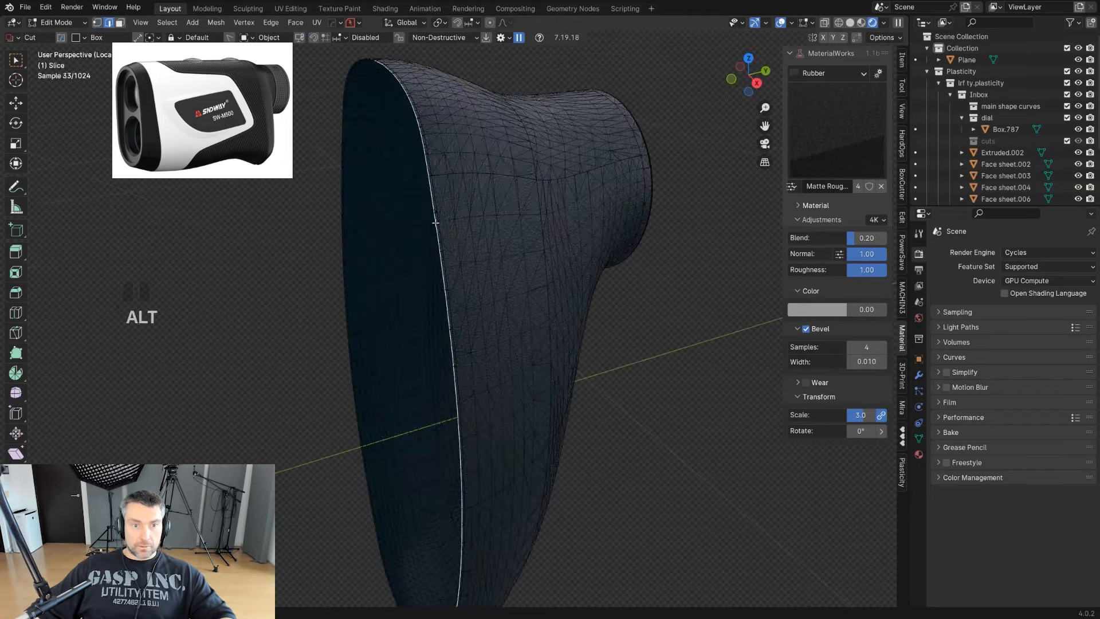
scroll(433, 212, up, 3)
scroll(429, 225, down, 4)
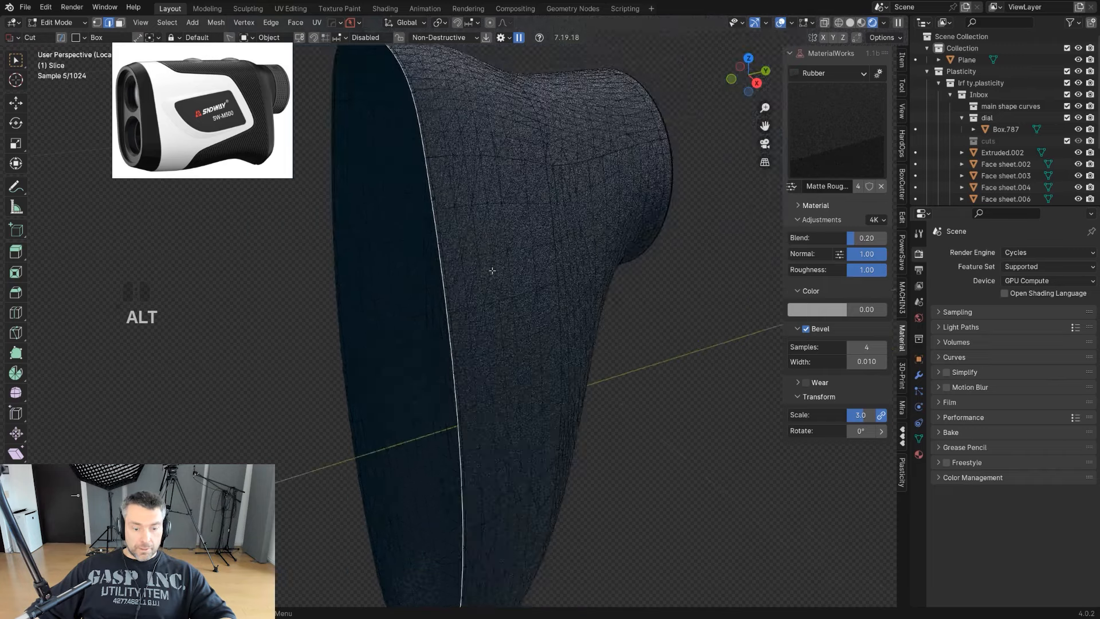
key(f)
middle_drag(518, 307, 609, 317)
scroll(609, 317, down, 3)
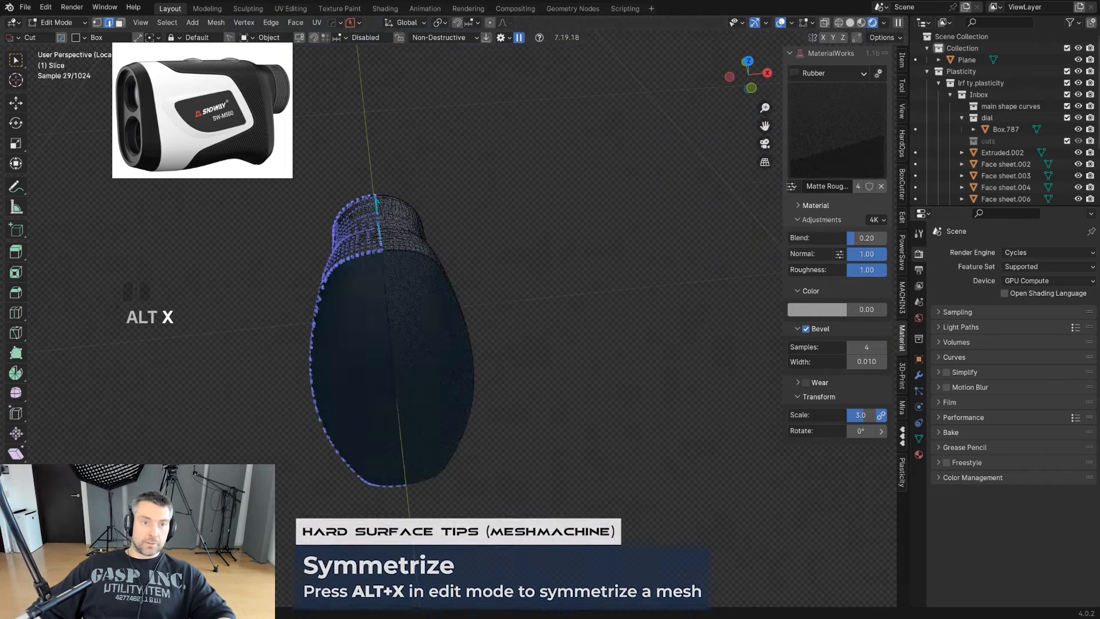
scroll(545, 265, up, 3)
key(Tab)
key(shift+Tab)
middle_drag(545, 262, 441, 398)
middle_drag(474, 268, 540, 304)
key(period)
key(Escape)
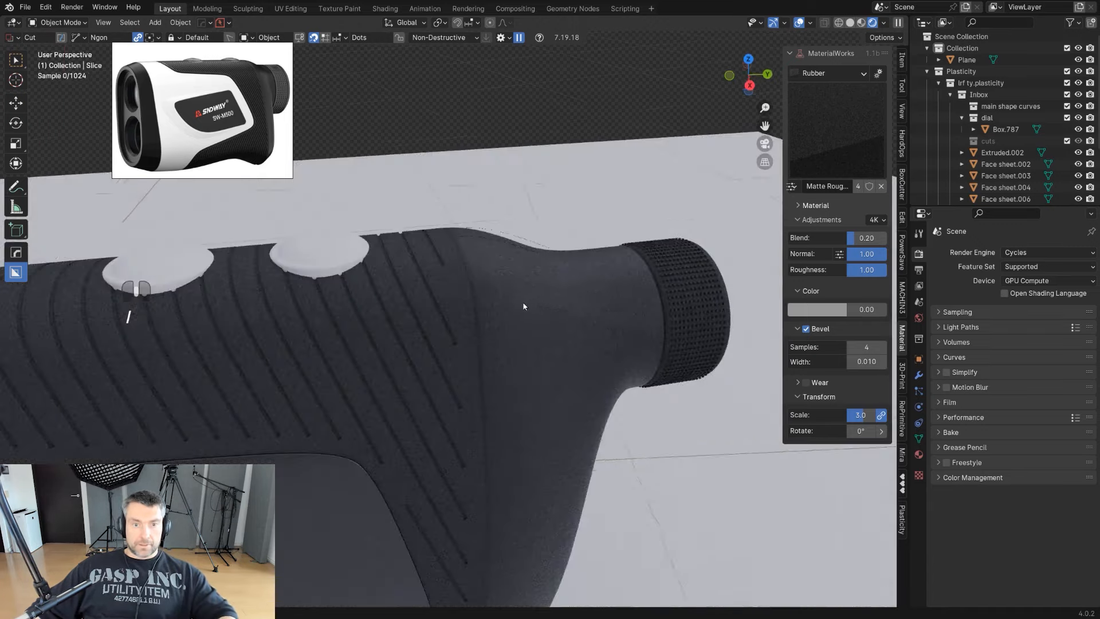
Isolate the grooved grip in local view, seen from its open rear end.
middle_drag(521, 307, 504, 307)
scroll(466, 252, up, 3)
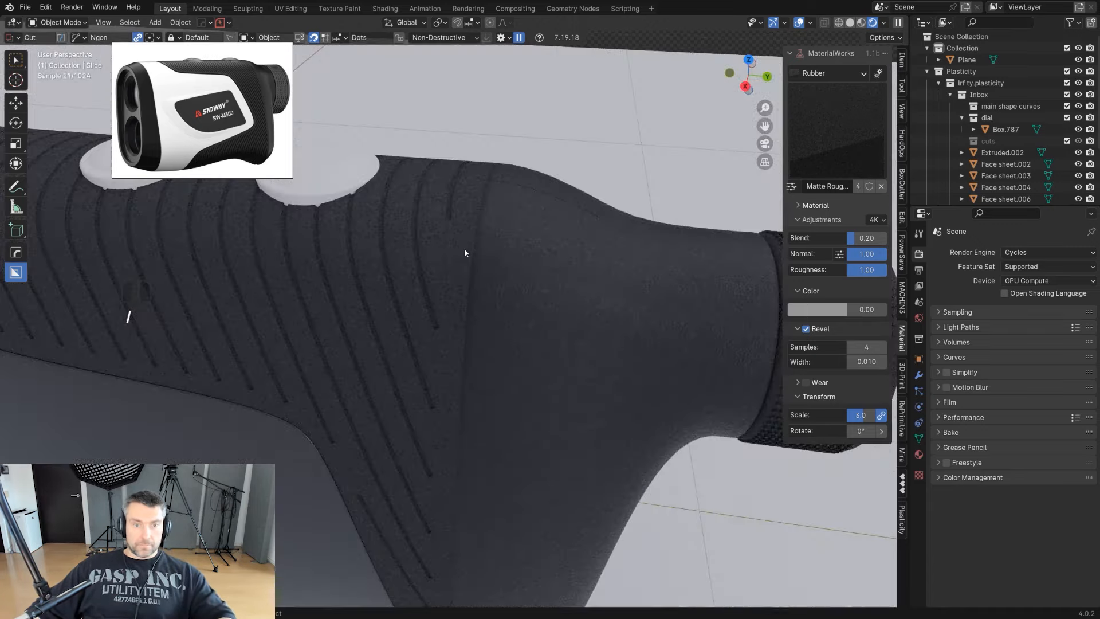
middle_drag(469, 260, 475, 265)
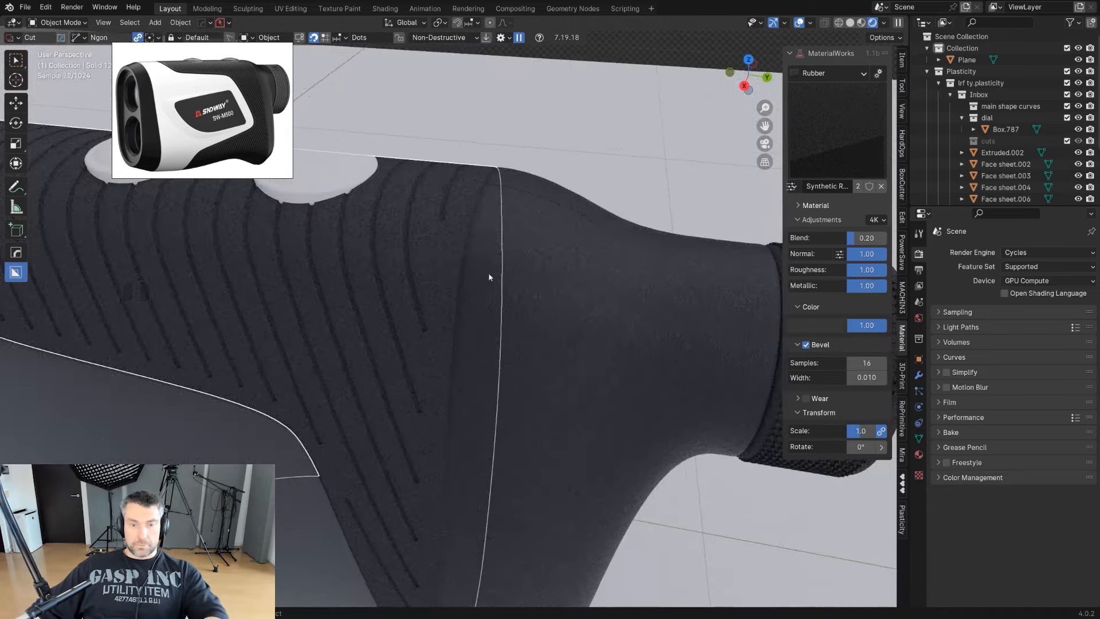
key(KP_Divide)
key(period)
right_click(643, 226)
middle_drag(636, 223, 516, 214)
shift+middle_drag(515, 215, 558, 267)
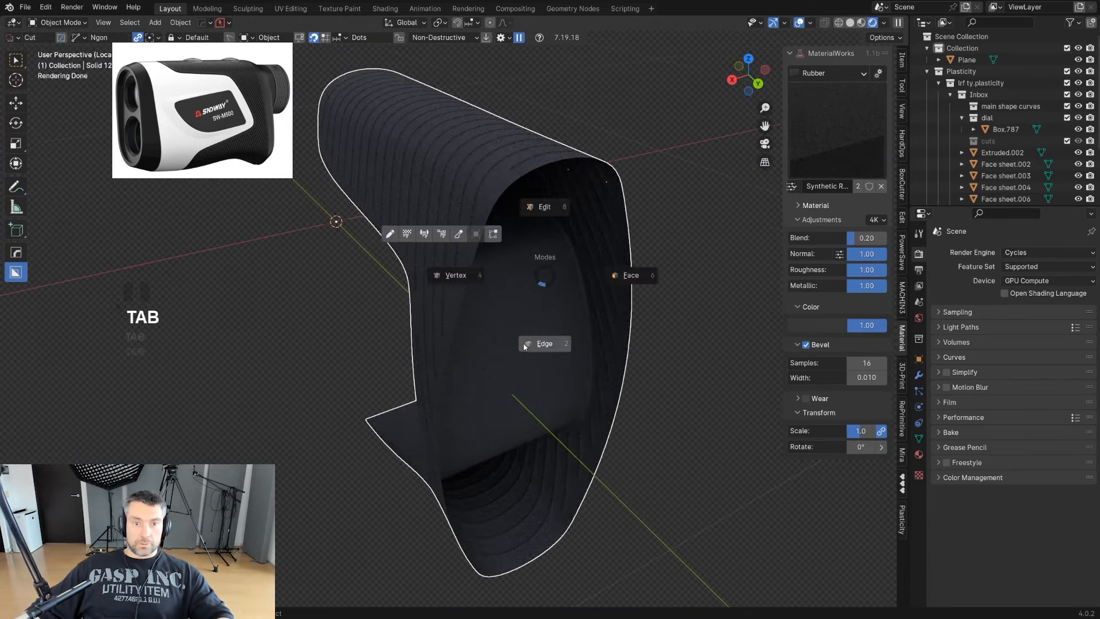
Sharpen the isolated grooved grip with Hard Ops.
click(524, 345)
key(Tab)
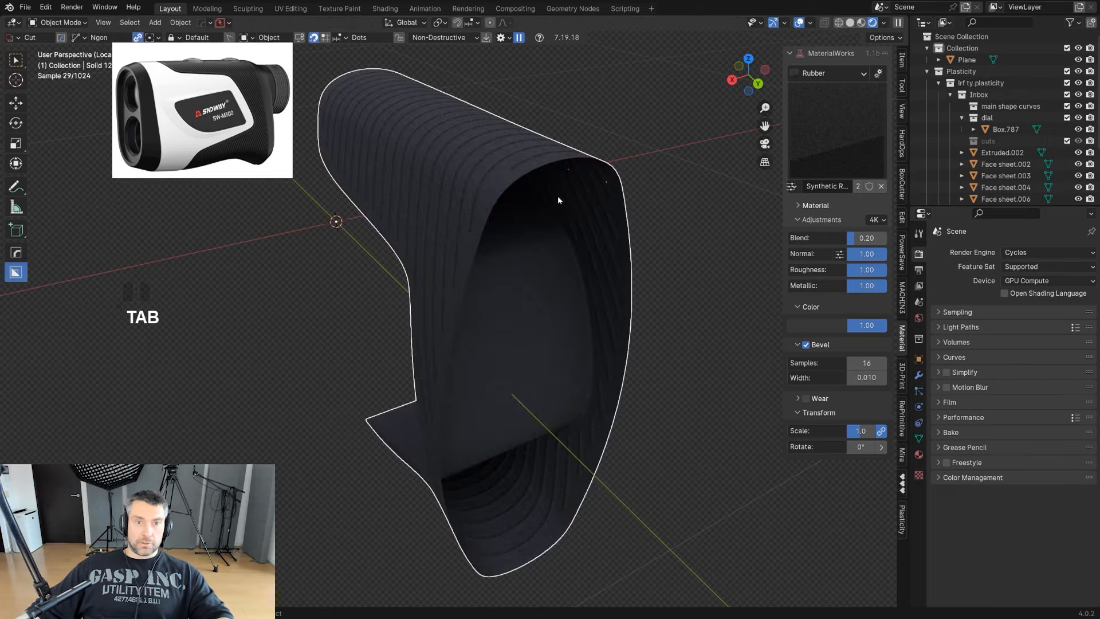
key(q)
click(563, 199)
Cap the grip's open rear edge loop with a face, symmetrize the mesh across X and leave local view.
key(Tab)
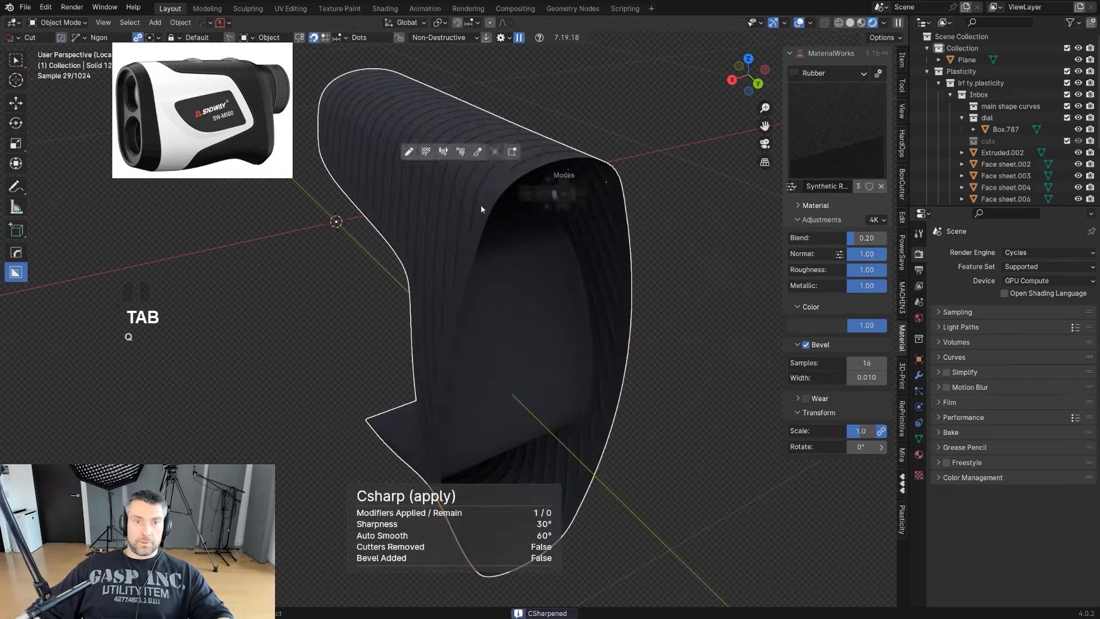
scroll(519, 170, up, 1)
alt+click(520, 150)
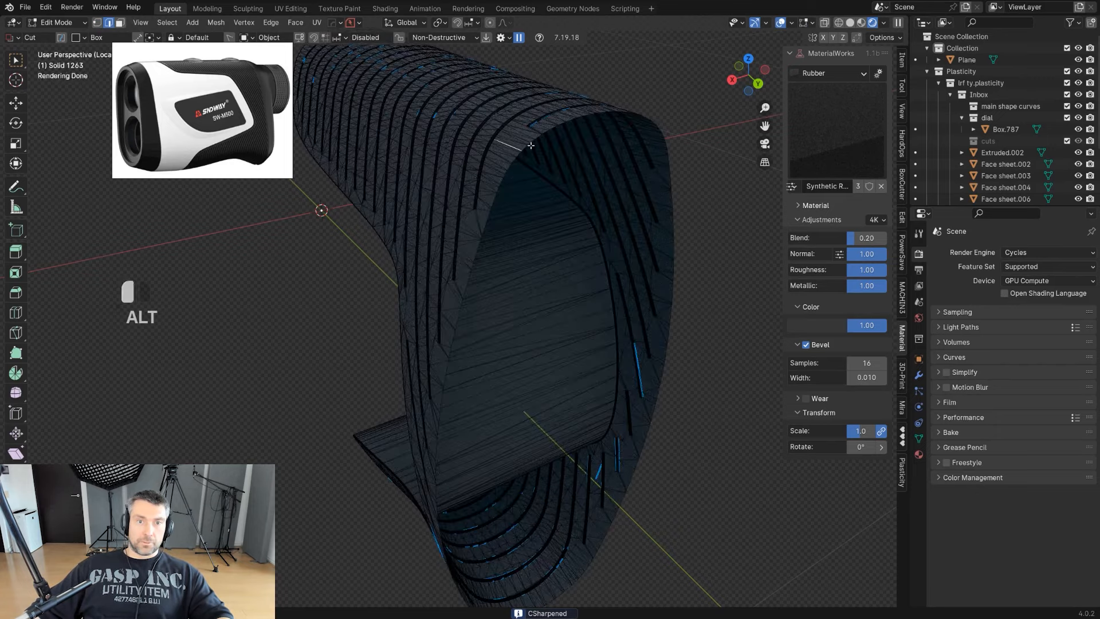
scroll(529, 145, up, 5)
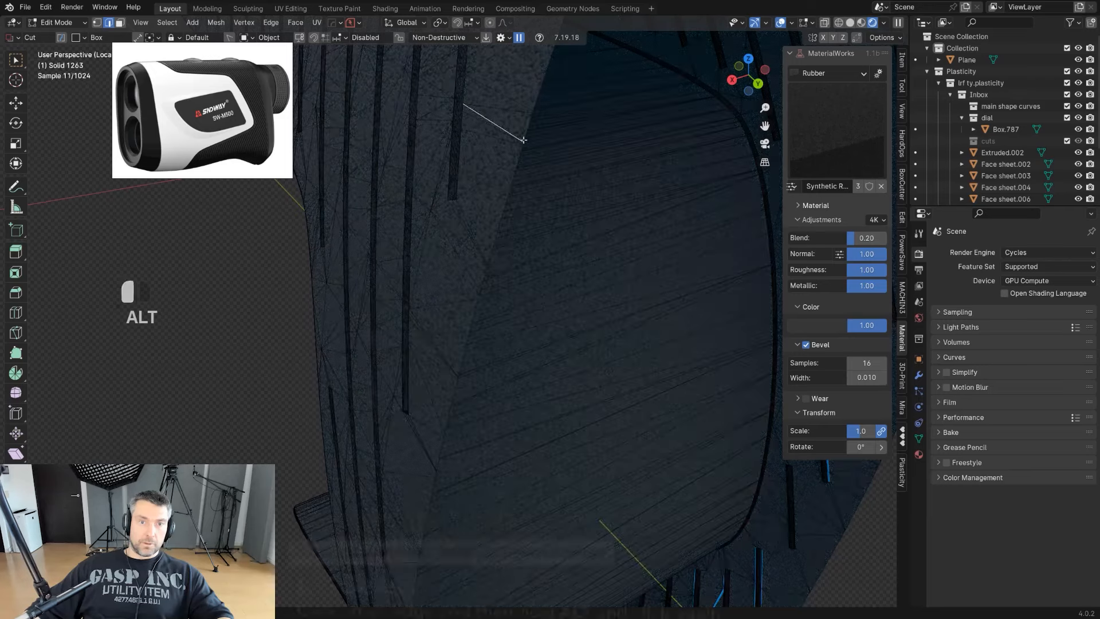
alt+click(523, 140)
scroll(523, 140, down, 5)
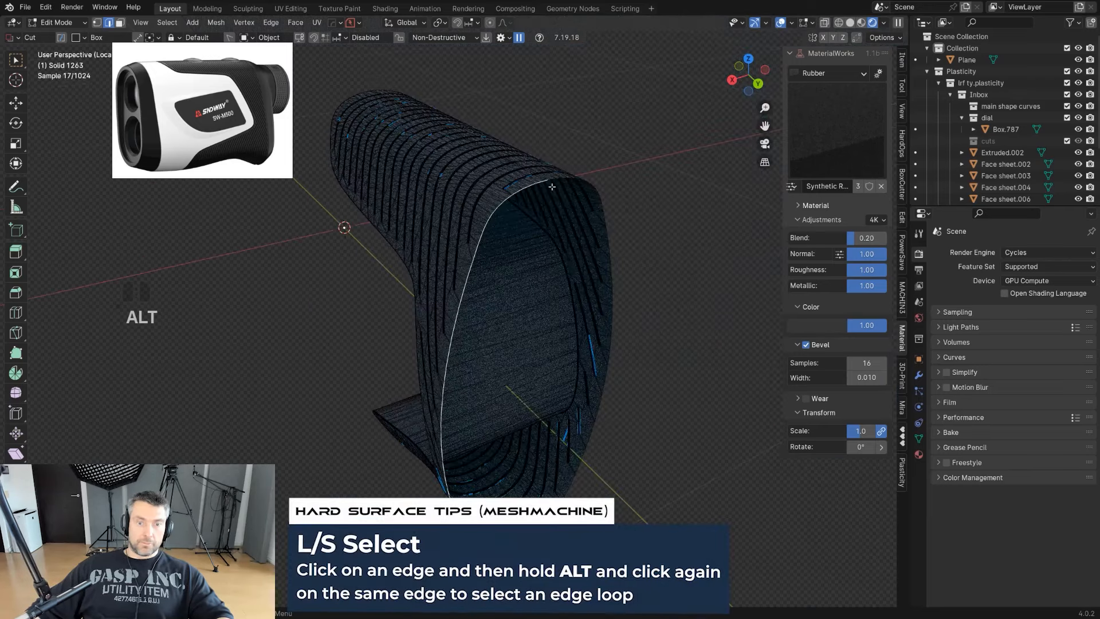
key(f)
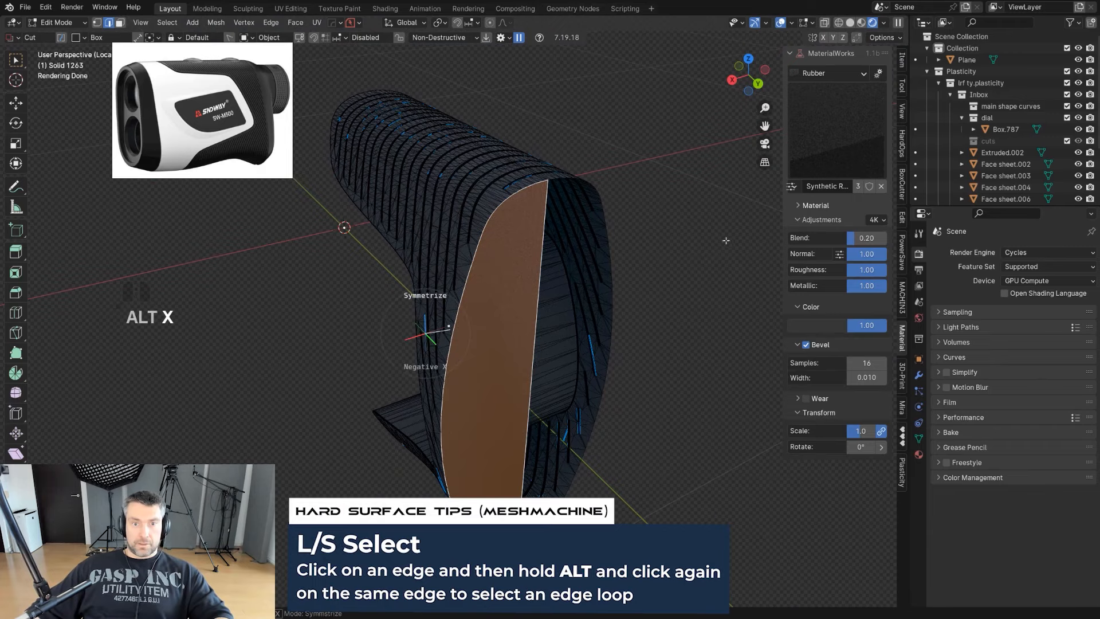
click(725, 240)
key(Tab)
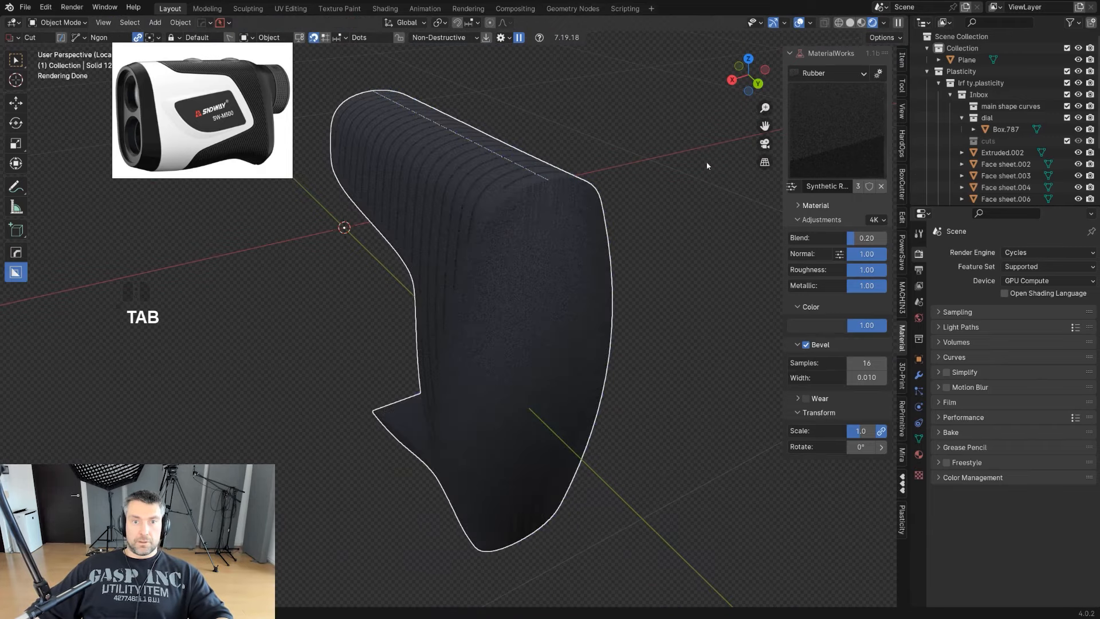
middle_drag(624, 188, 662, 277)
key(slash)
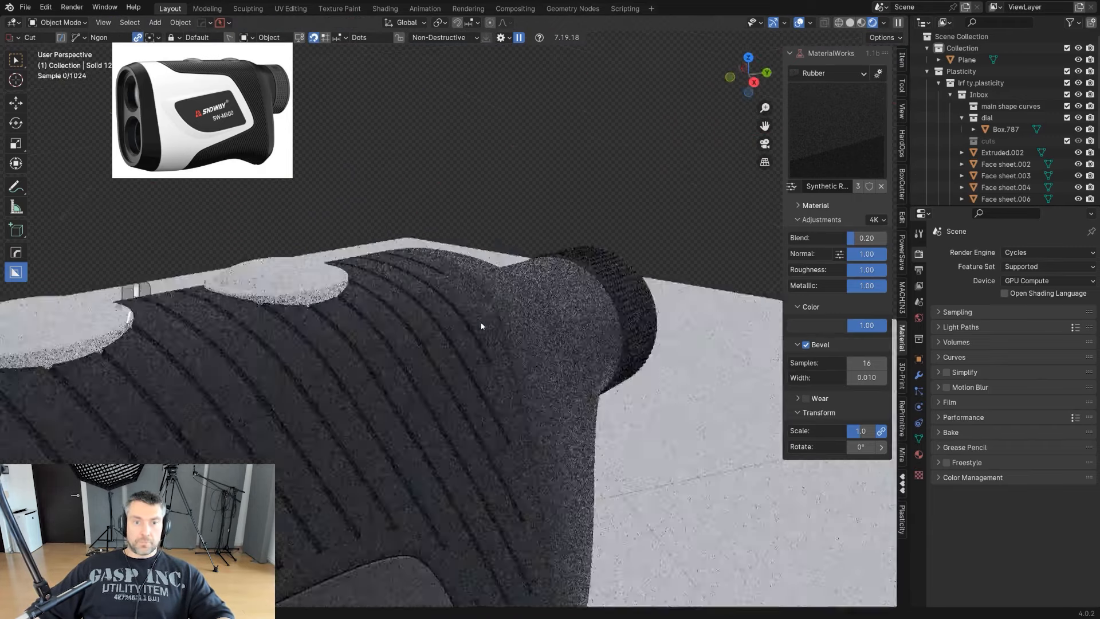
Copy the Synthetic Rubber material from the eyepiece dial to the two top buttons.
scroll(470, 315, down, 4)
shift+middle_drag(417, 290, 490, 313)
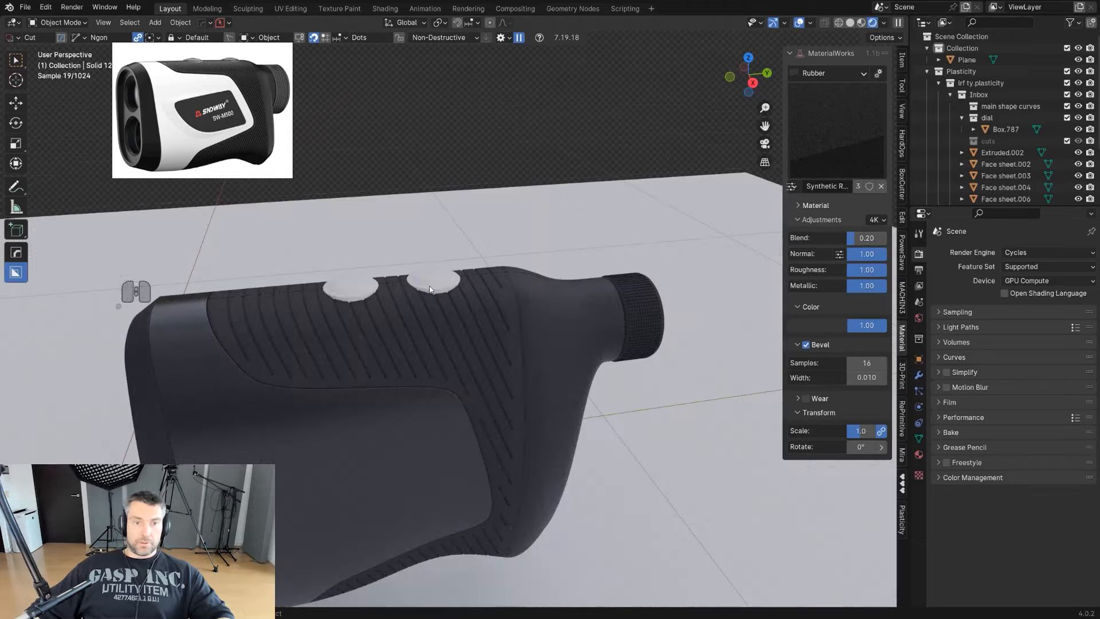
click(433, 282)
shift+click(635, 308)
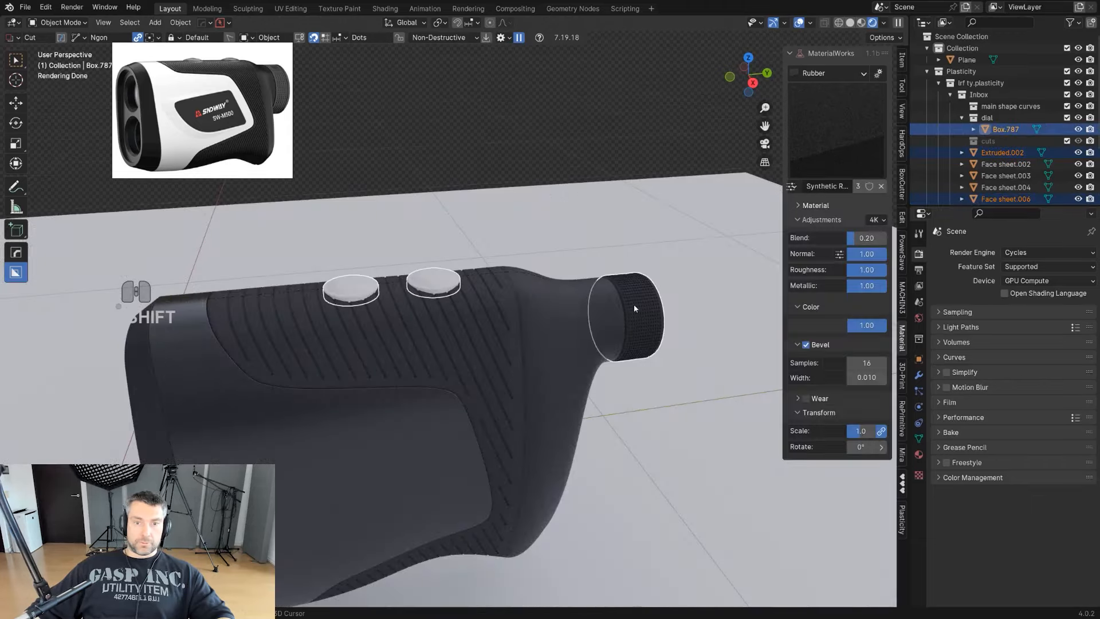
click(795, 186)
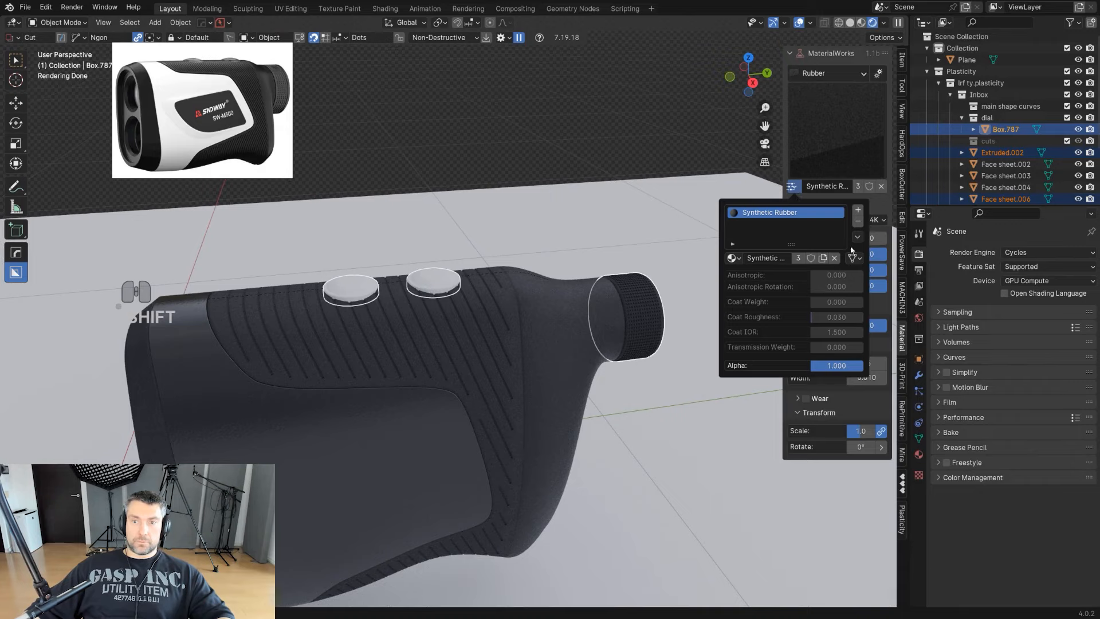
click(539, 123)
Switch MaterialWorks to the Glass category and apply Canopy Glass with the two front lenses selected.
scroll(504, 172, down, 3)
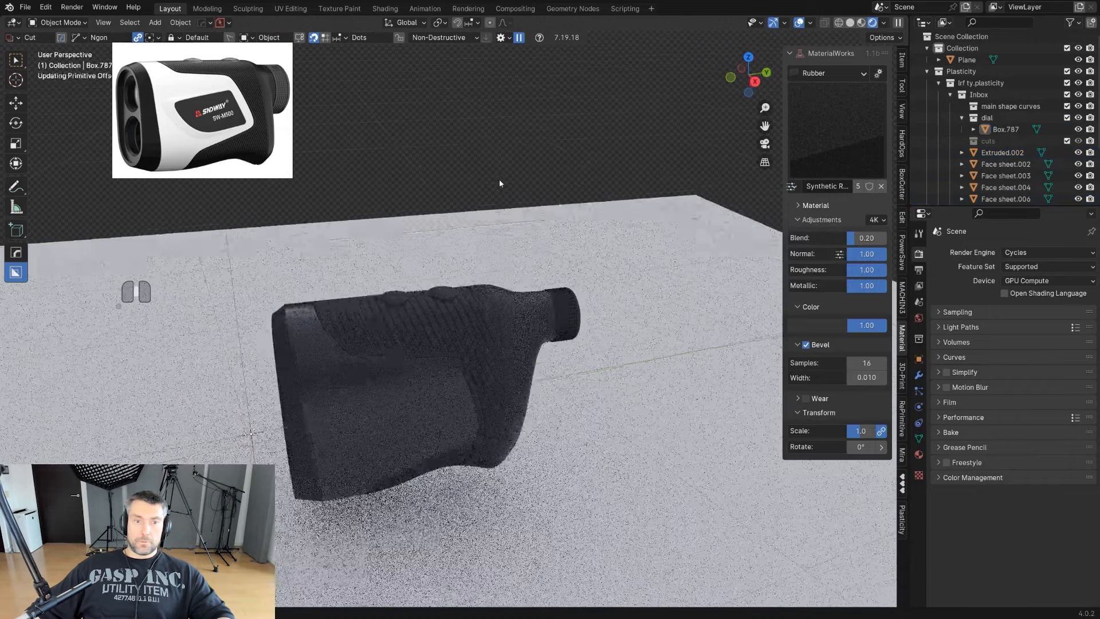
middle_drag(499, 179, 534, 181)
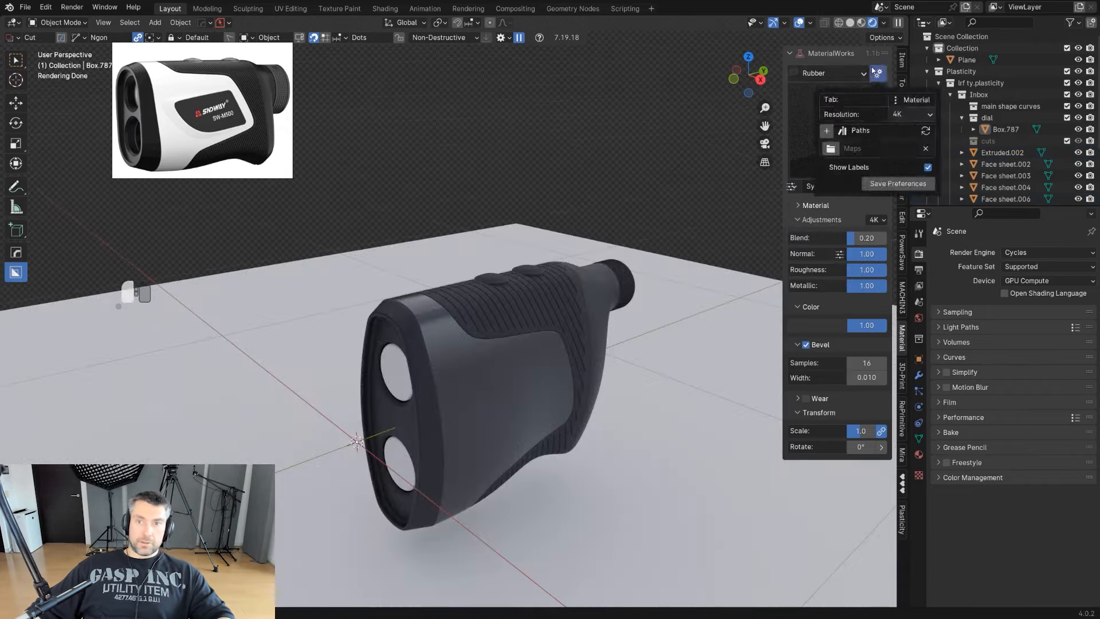
click(834, 74)
click(819, 115)
click(394, 376)
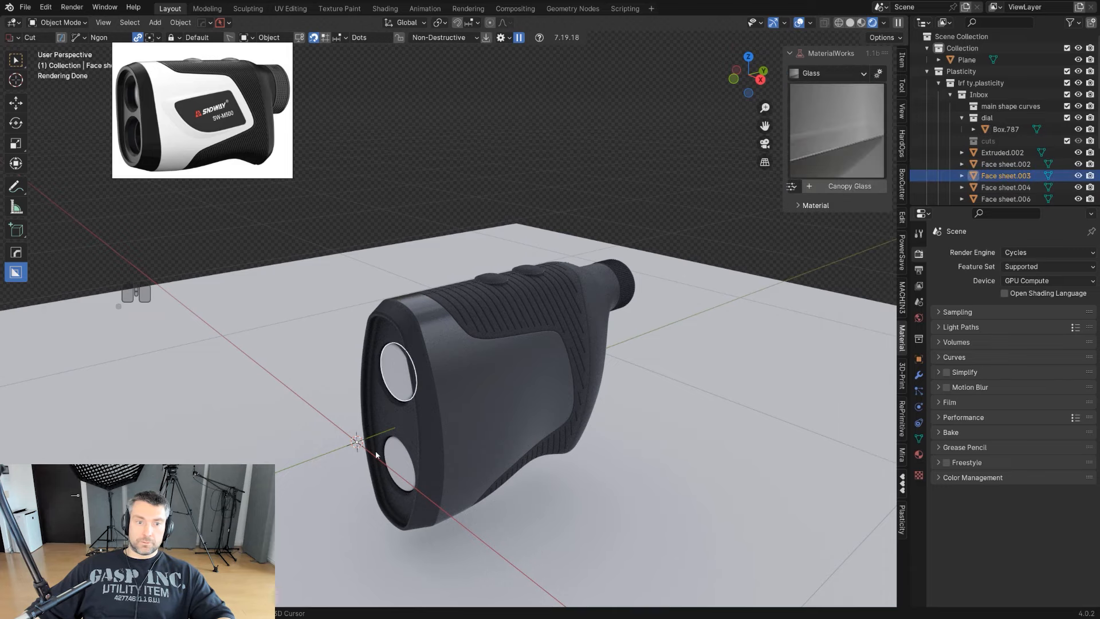
click(820, 150)
click(822, 206)
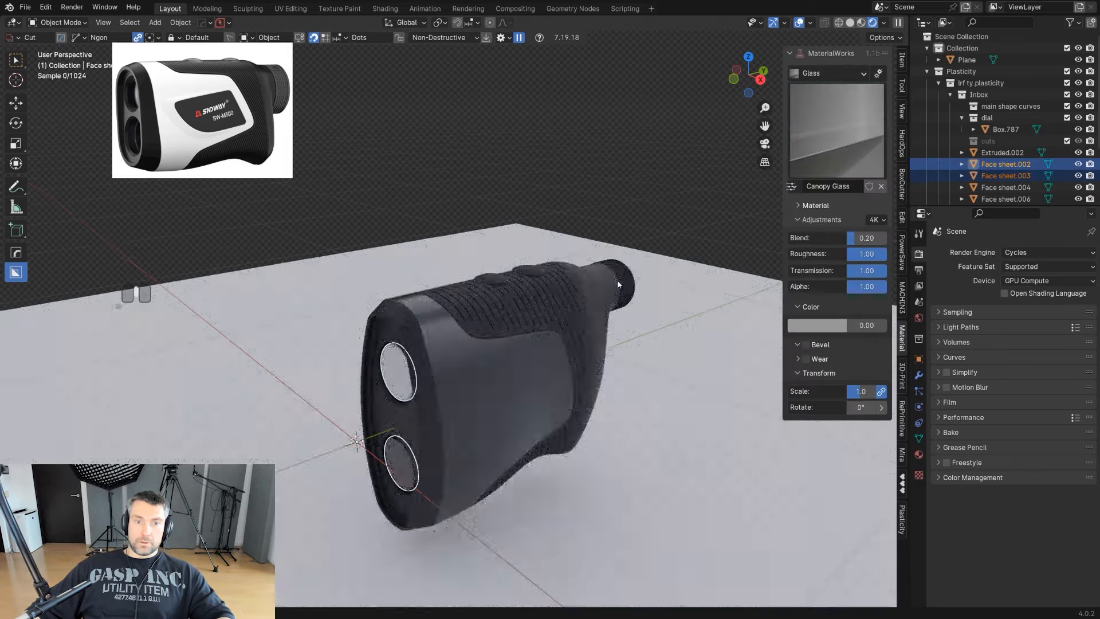
Apply Canopy Glass to the upper front lens and set the material's Alpha to 0.1.
click(394, 383)
click(803, 158)
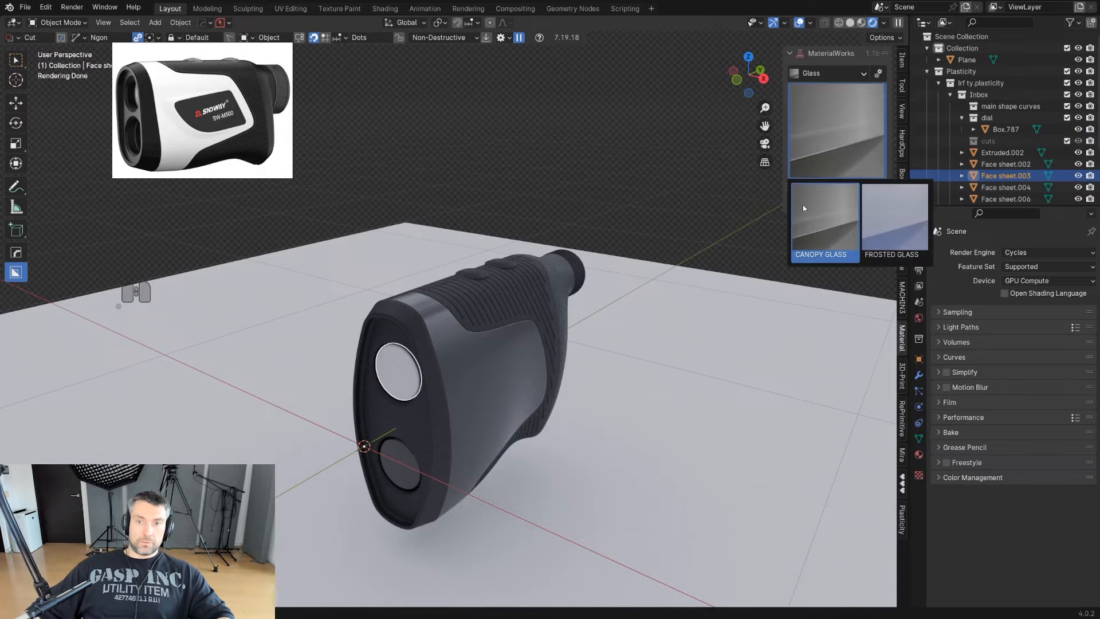
click(802, 207)
middle_drag(460, 349, 479, 310)
scroll(479, 310, up, 2)
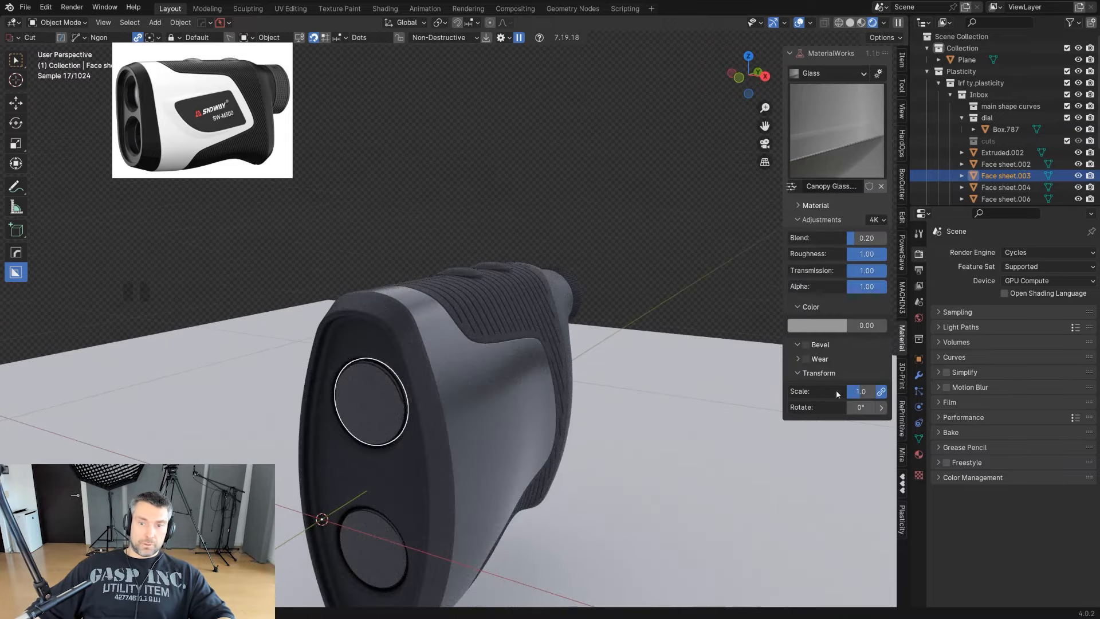
drag(868, 287, 851, 286)
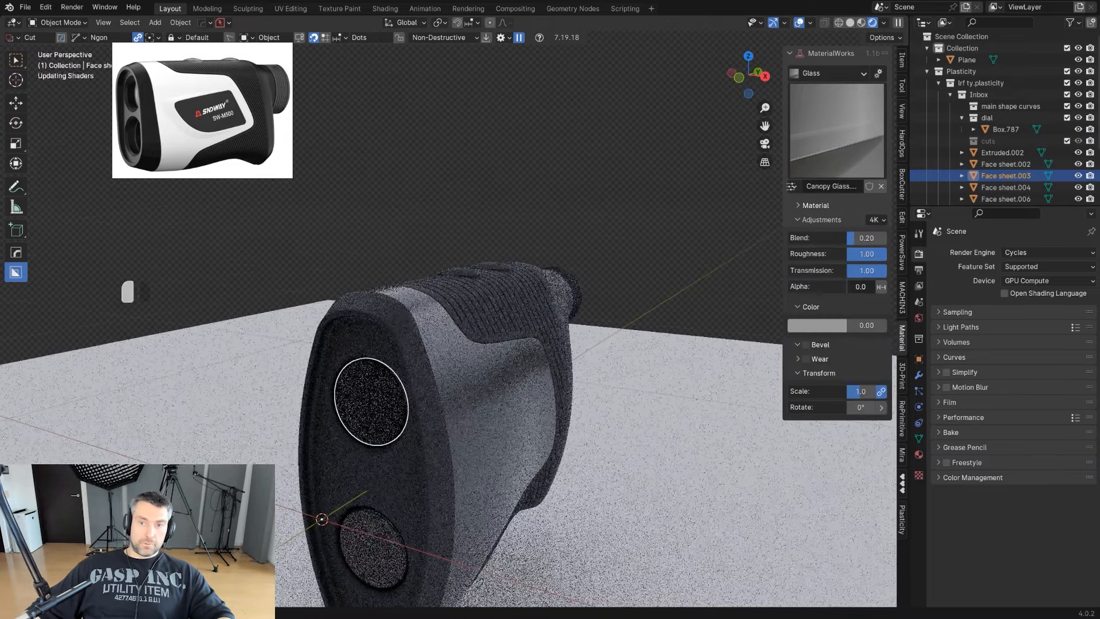
shift+middle_drag(355, 527, 447, 383)
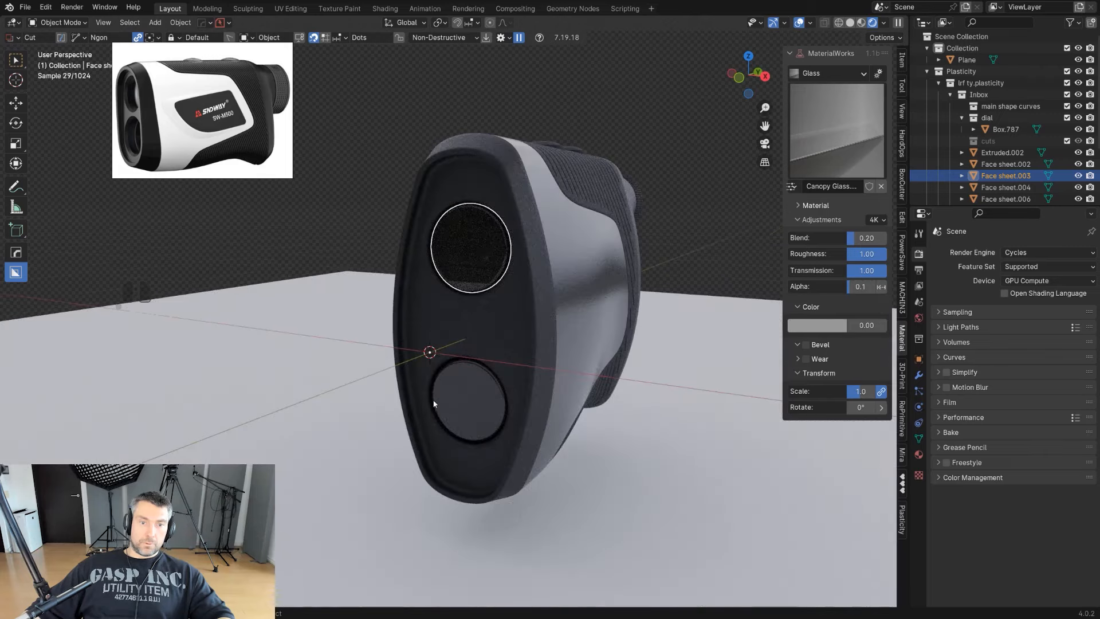
Copy the upper lens's Canopy Glass material to the lower front lens and deselect everything.
click(474, 393)
click(793, 187)
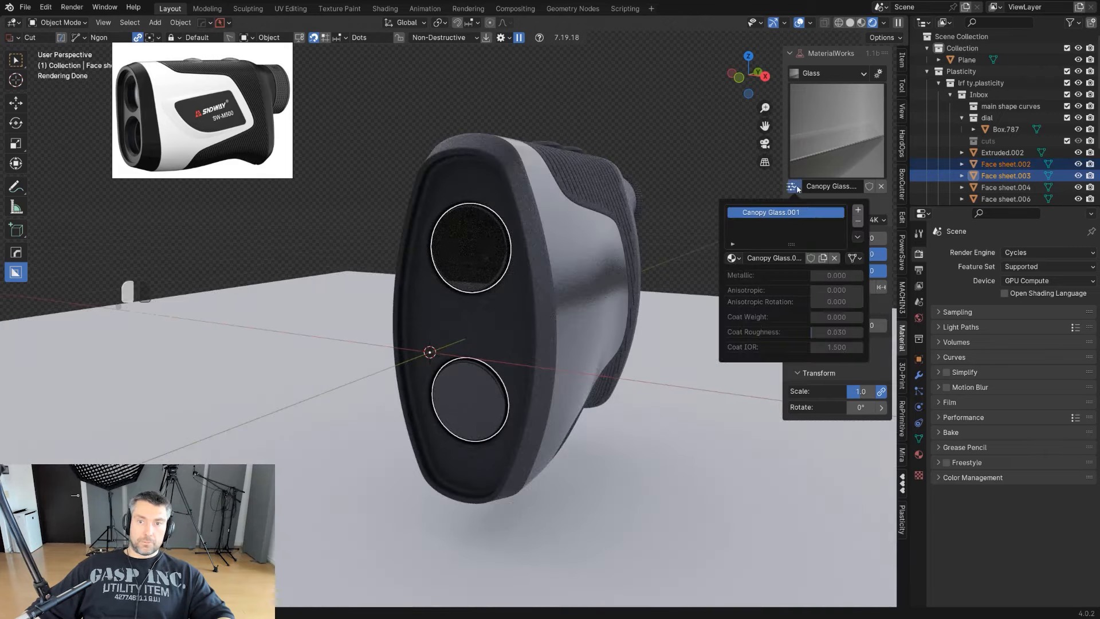
click(882, 261)
scroll(555, 226, down, 1)
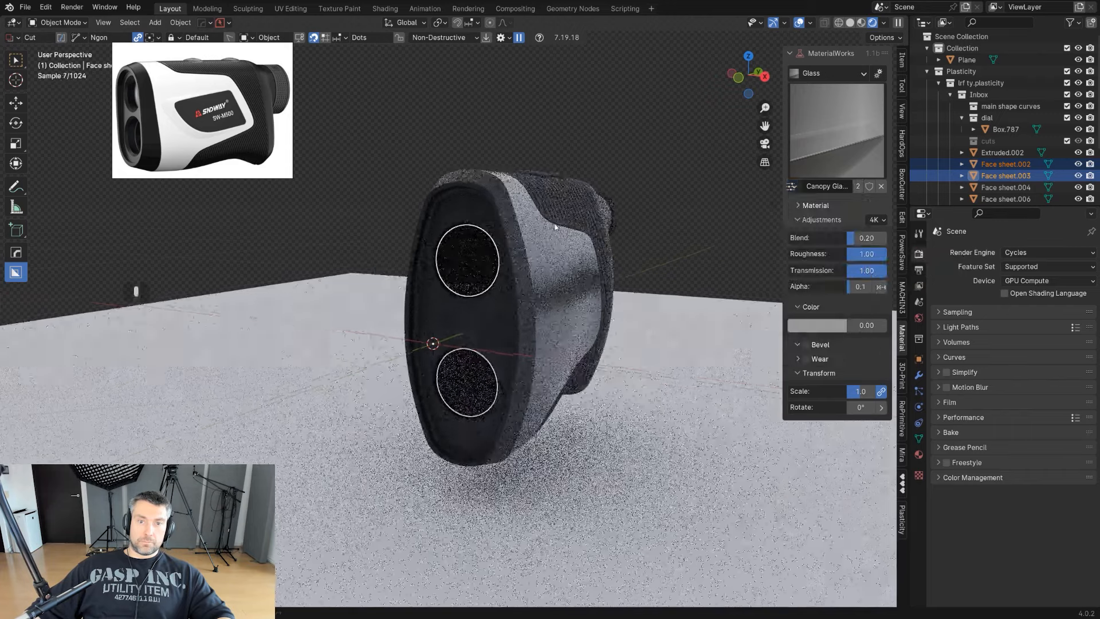
click(653, 191)
middle_drag(652, 192, 592, 192)
scroll(598, 192, up, 2)
shift+middle_drag(599, 192, 624, 221)
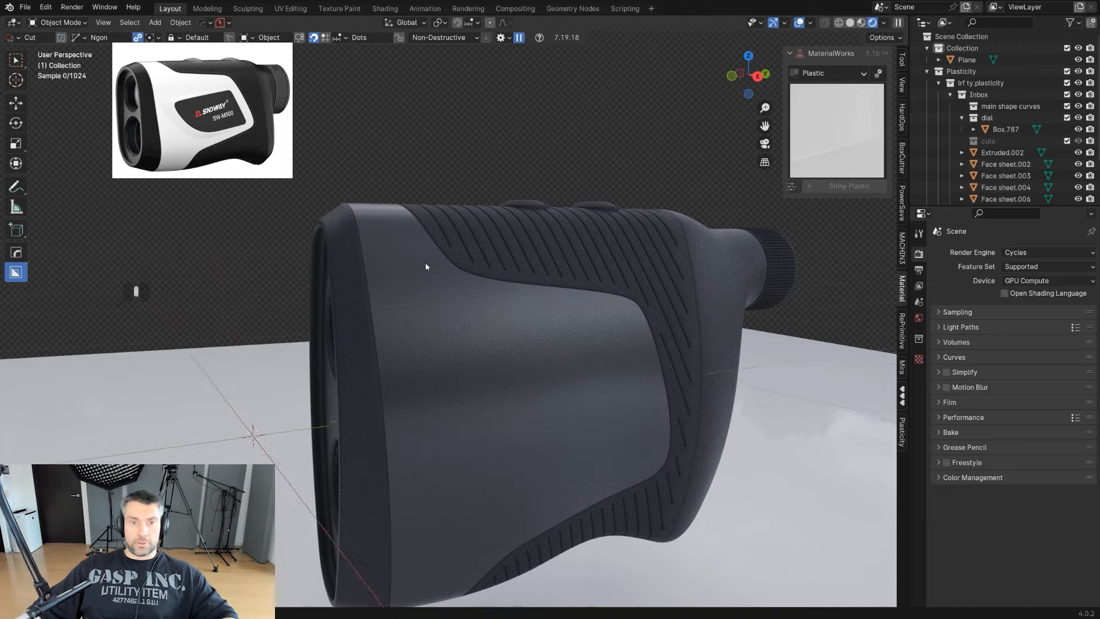
Rotate the HDRI lighting around the aluminium cube and switch the cube-and-plane scene's HDRI to SYMMETRIC A.
scroll(425, 264, down, 2)
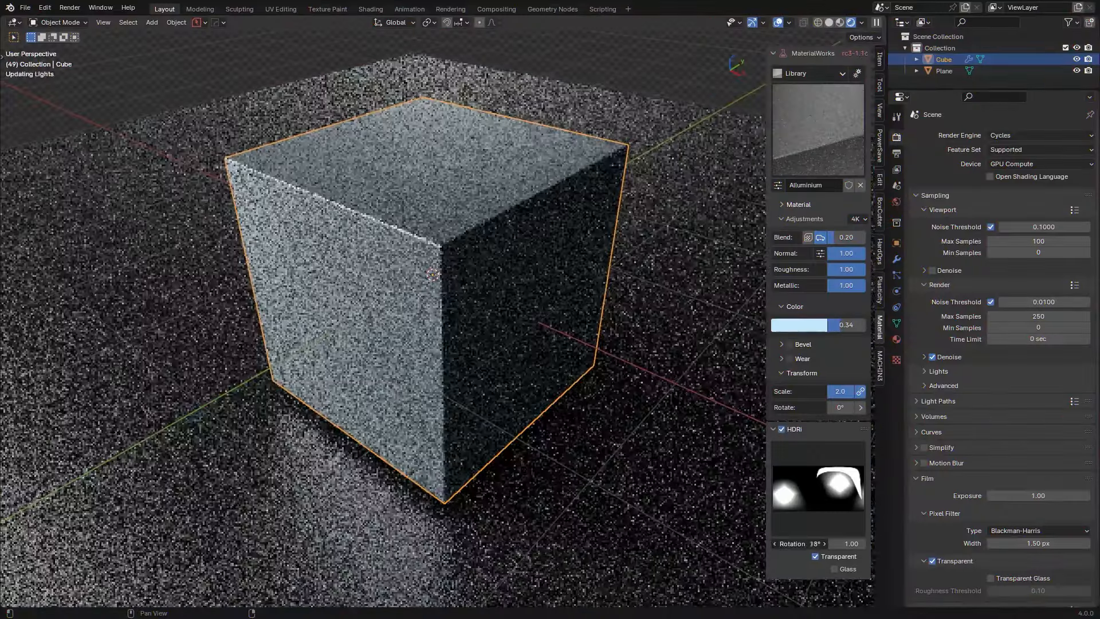
drag(799, 544, 894, 544)
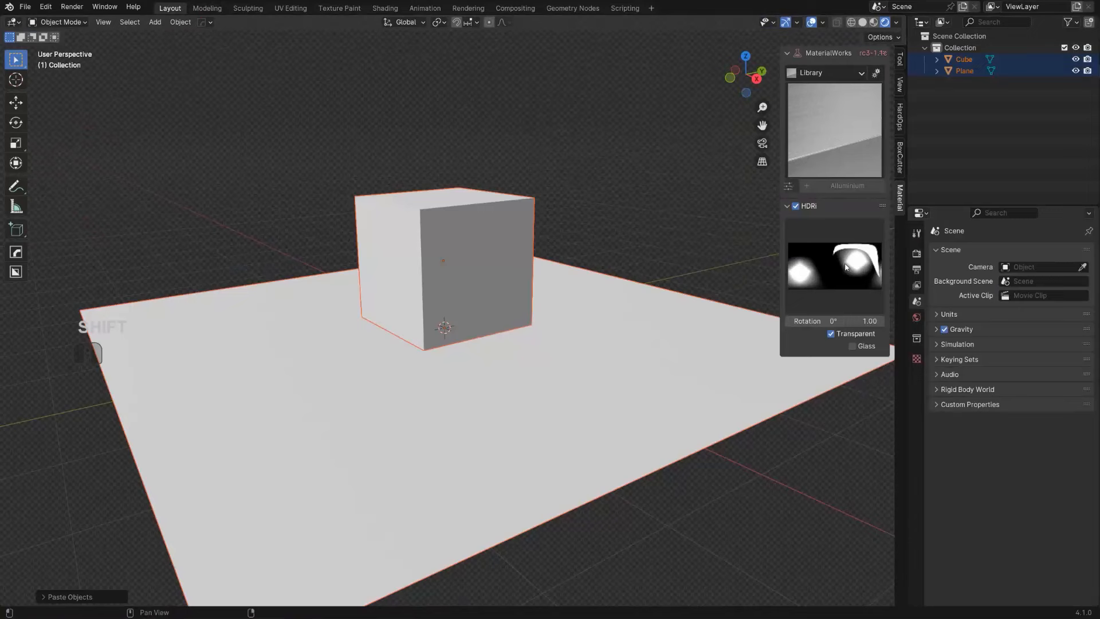
click(835, 265)
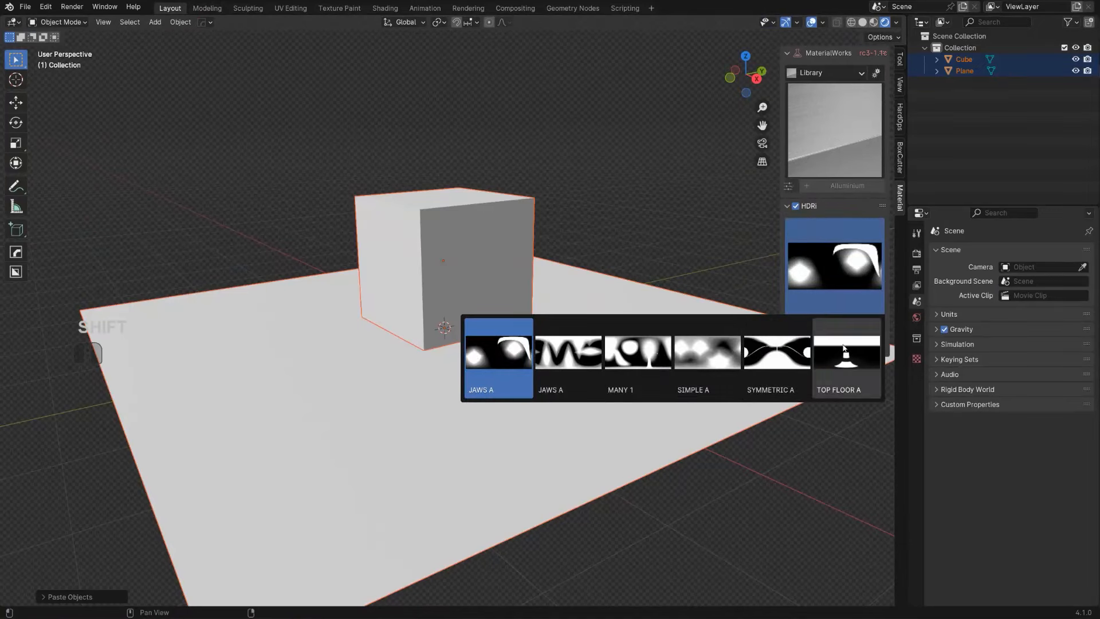
click(791, 350)
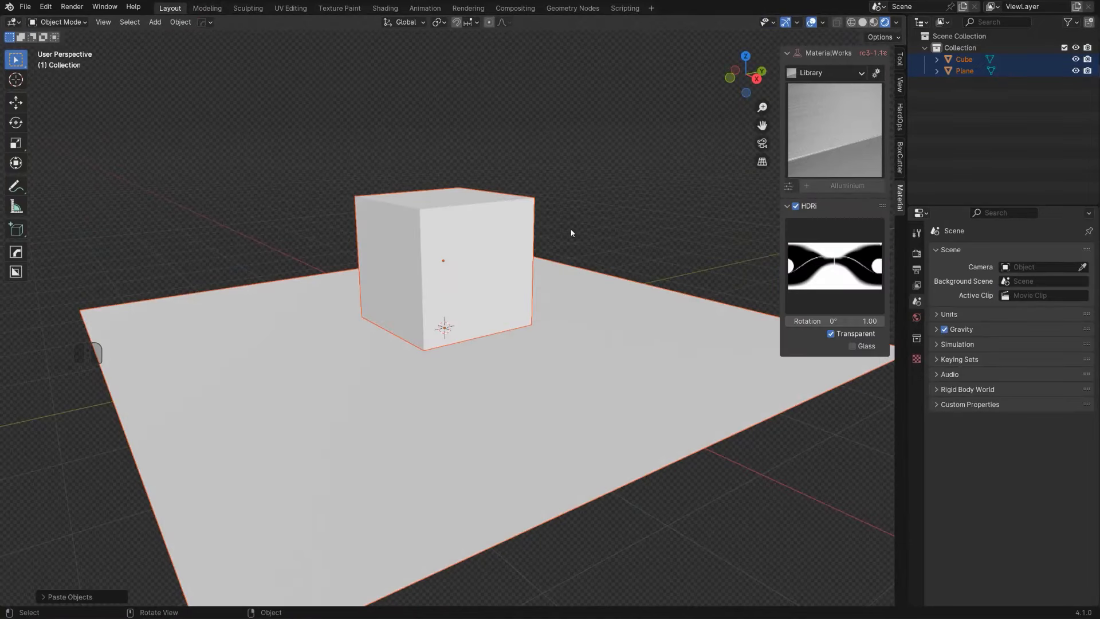
middle_drag(571, 232, 401, 241)
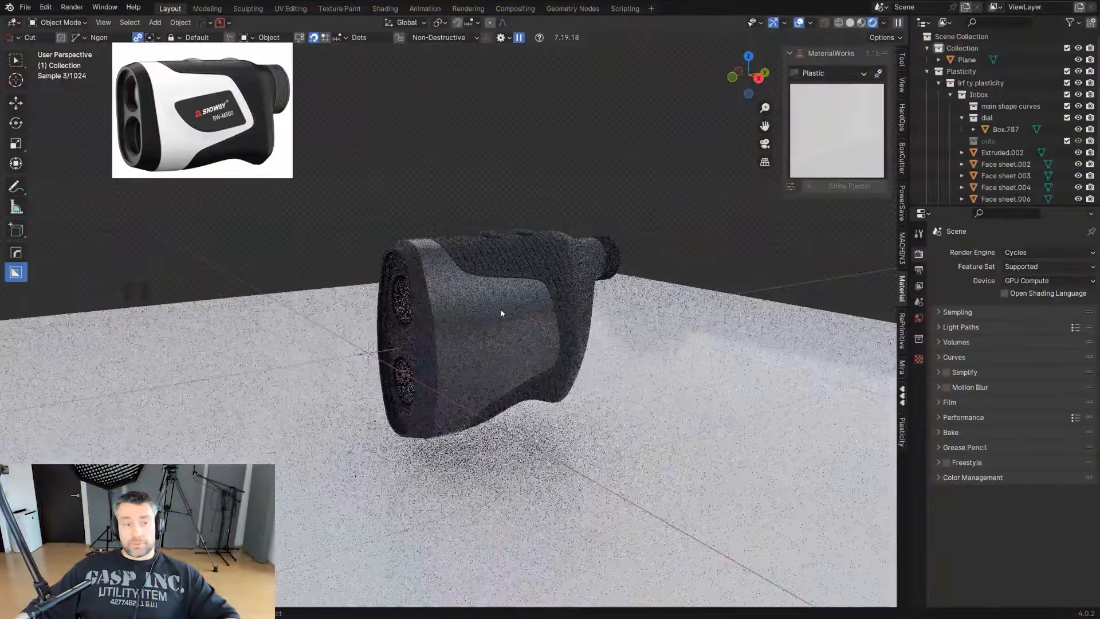
Examine the rendered rangefinder's materials from several angles, including a close-up of the smooth plastic side shell and the front lenses.
middle_drag(499, 308, 458, 289)
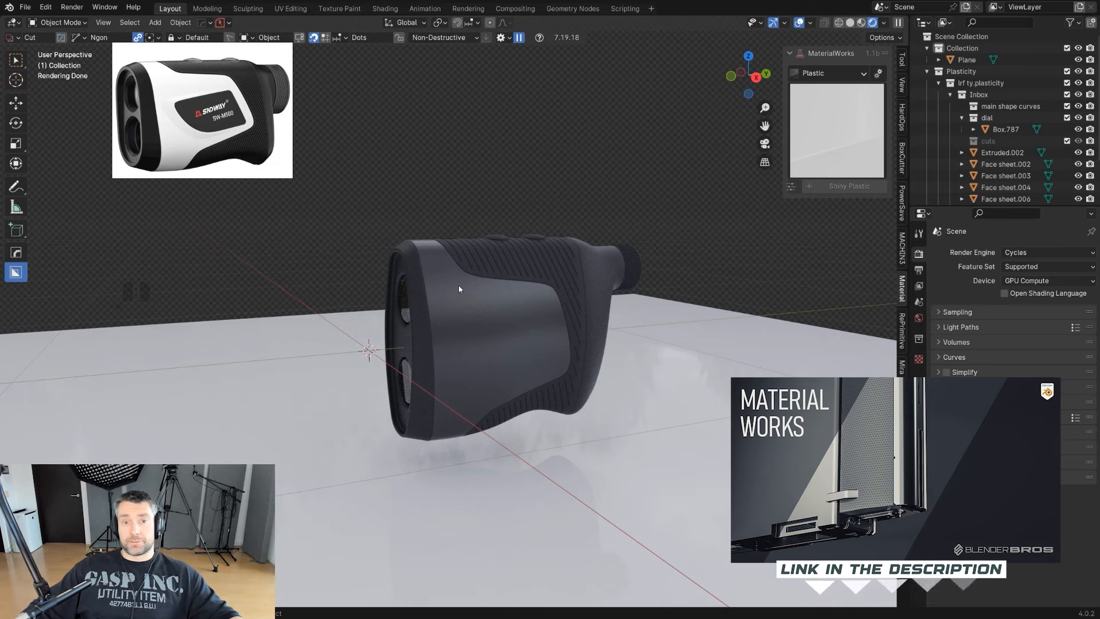
scroll(458, 284, up, 4)
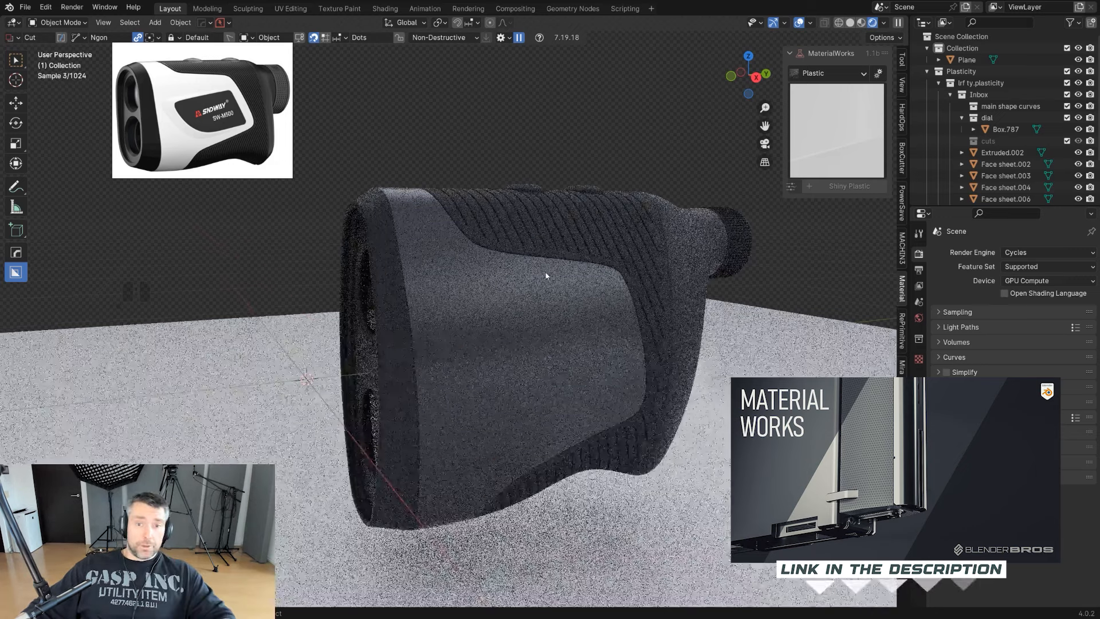
middle_drag(491, 299, 527, 274)
scroll(527, 274, up, 2)
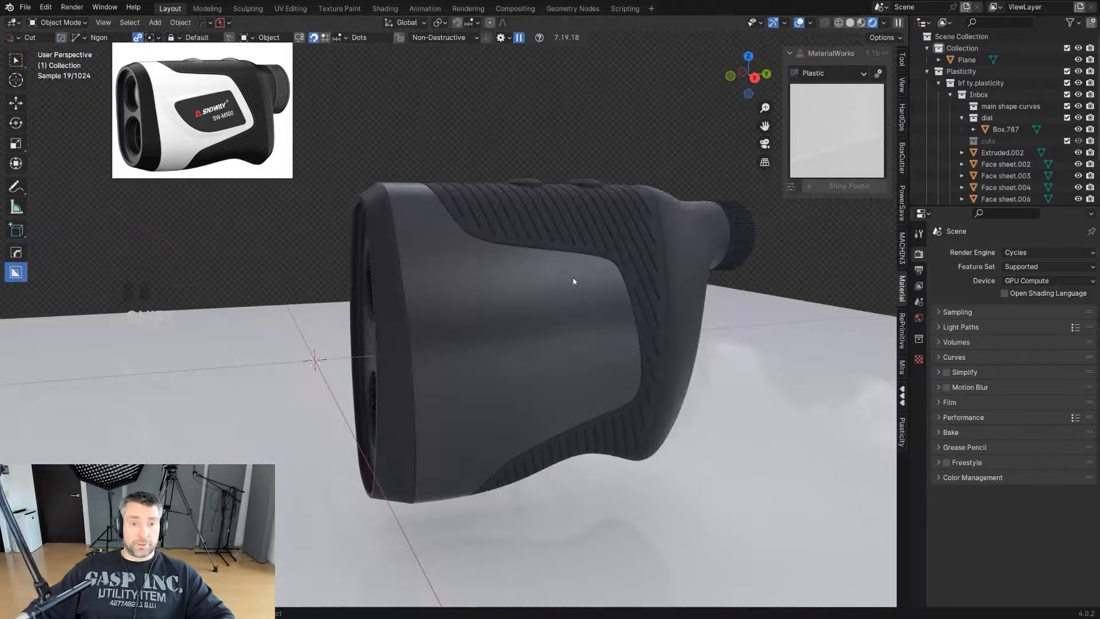
middle_drag(548, 338, 531, 210)
middle_drag(568, 331, 536, 323)
click(536, 323)
scroll(573, 333, up, 3)
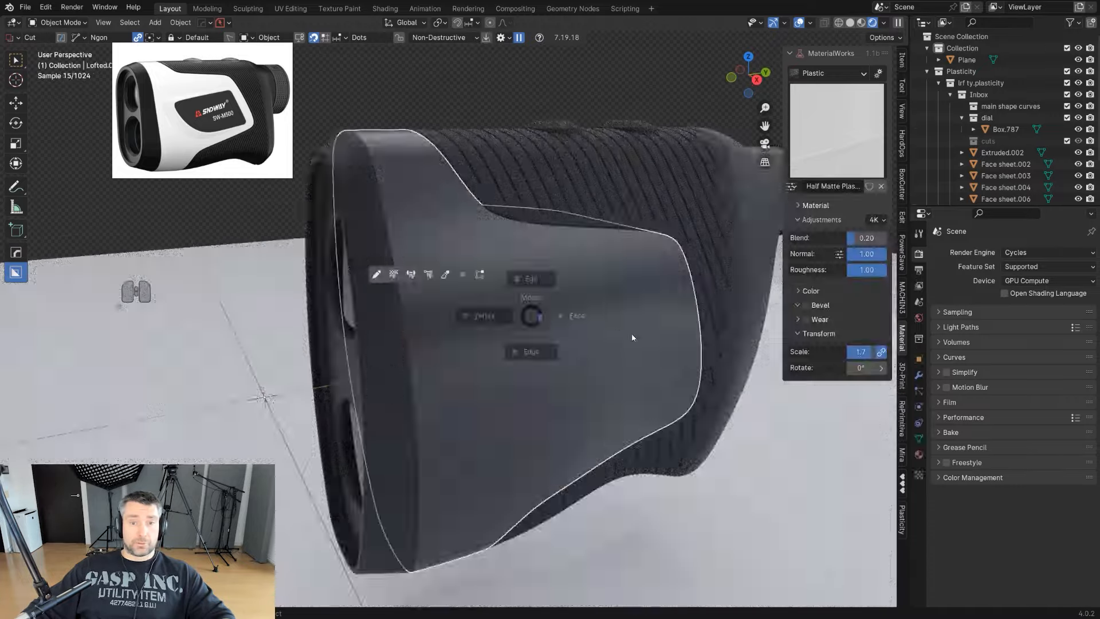
key(Tab)
scroll(558, 372, up, 2)
key(Tab)
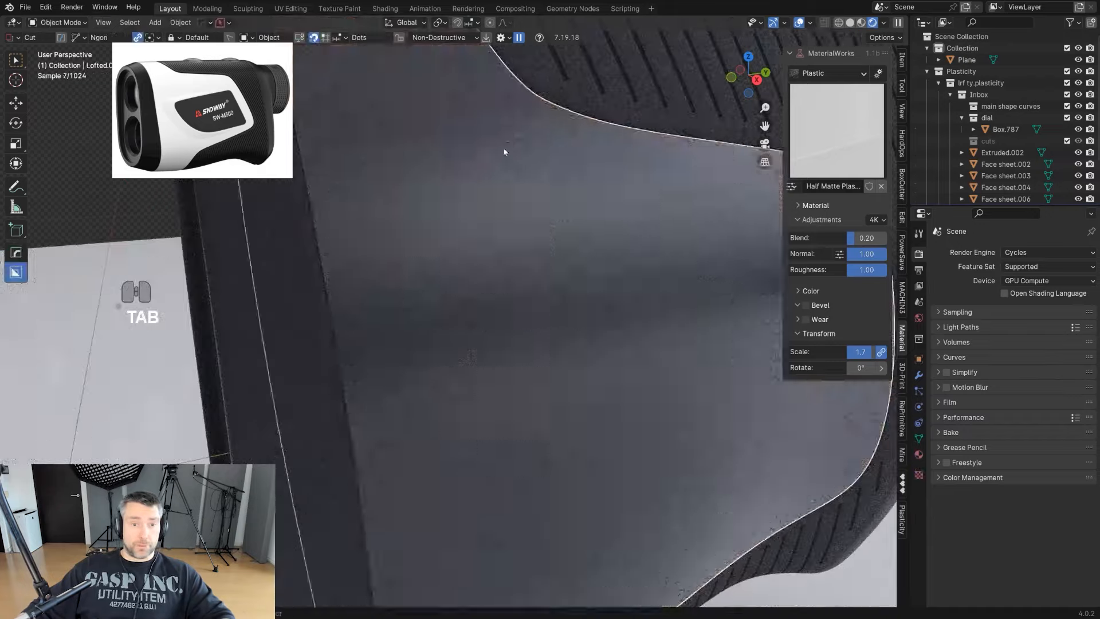
scroll(550, 246, down, 5)
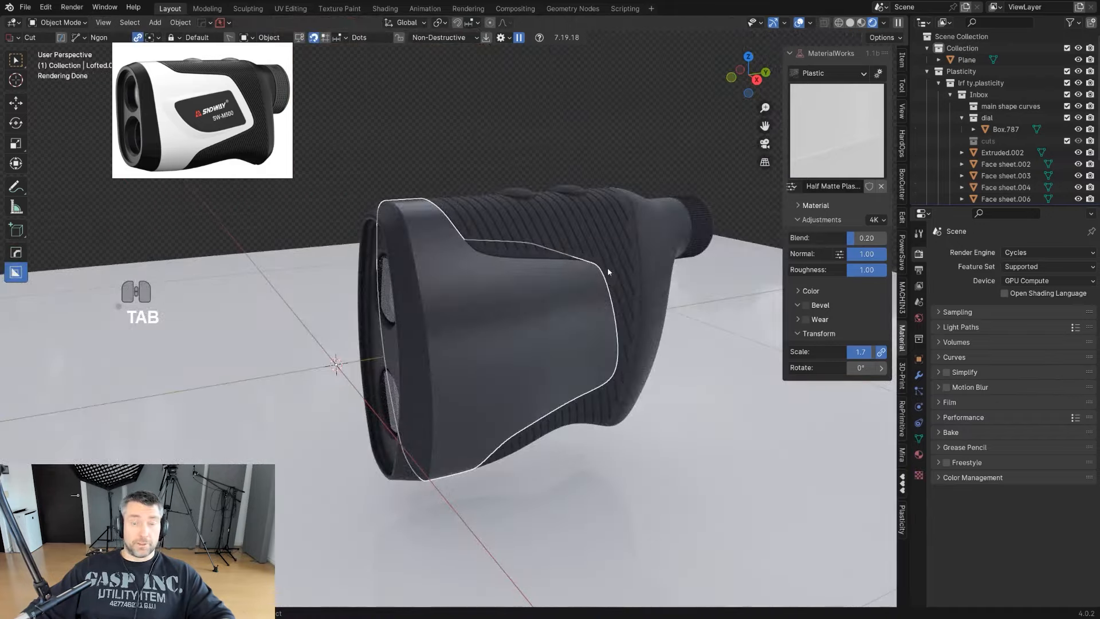
mouse_move(607, 271)
middle_down()
mouse_move(564, 254)
mouse_move(614, 260)
middle_up()
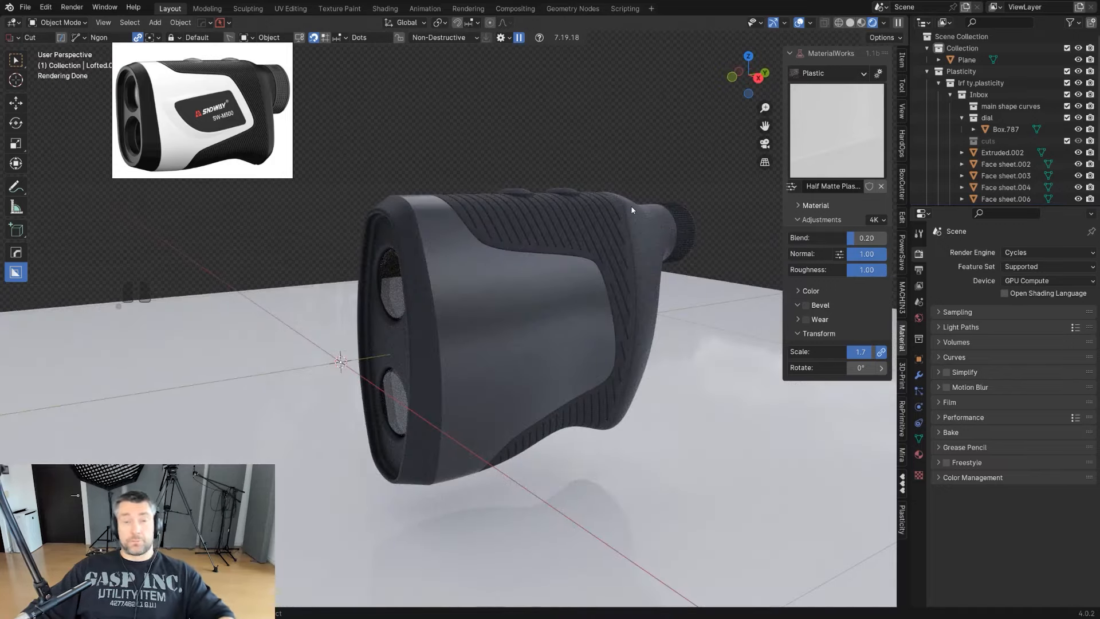
mouse_move(527, 232)
middle_down()
mouse_move(530, 246)
mouse_move(588, 242)
mouse_move(514, 229)
middle_up()
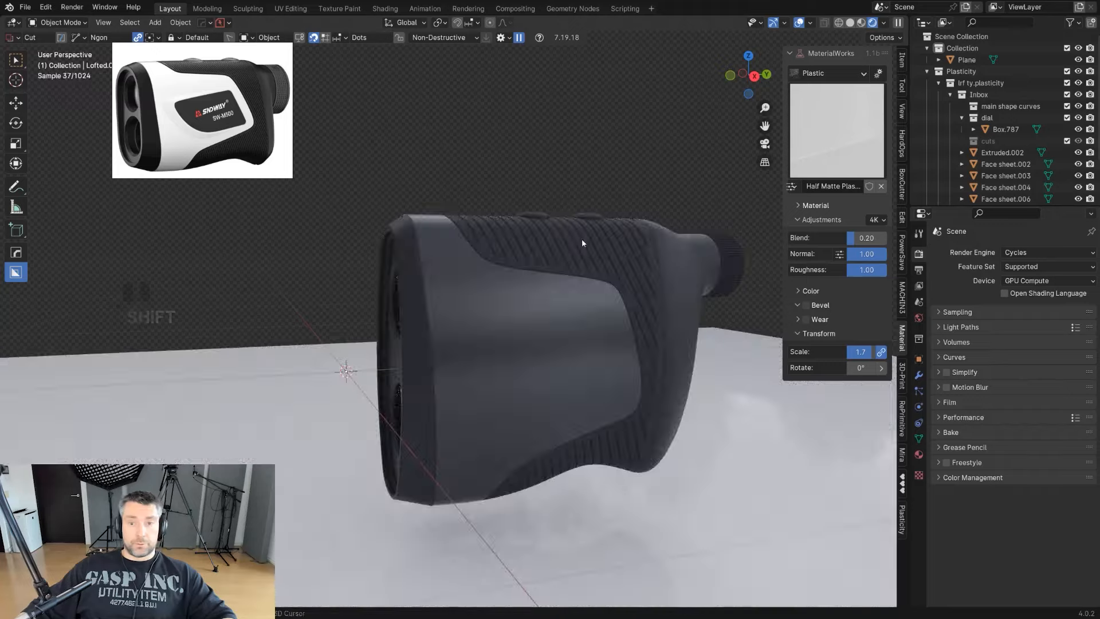
shift+middle_drag(582, 238, 565, 235)
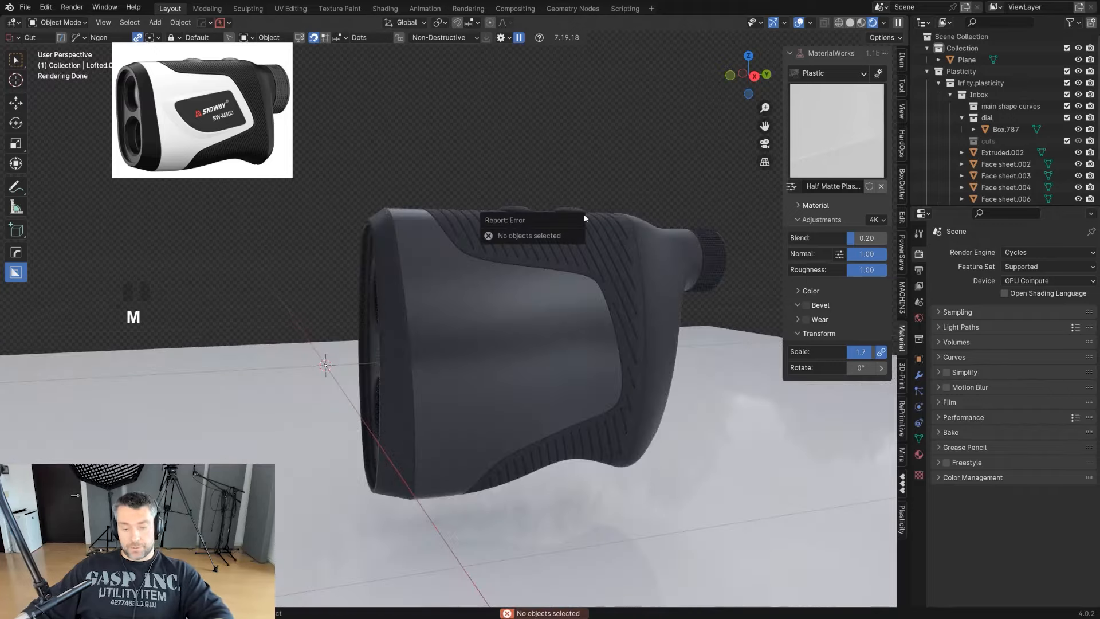
key(n)
shift+middle_drag(612, 197, 631, 172)
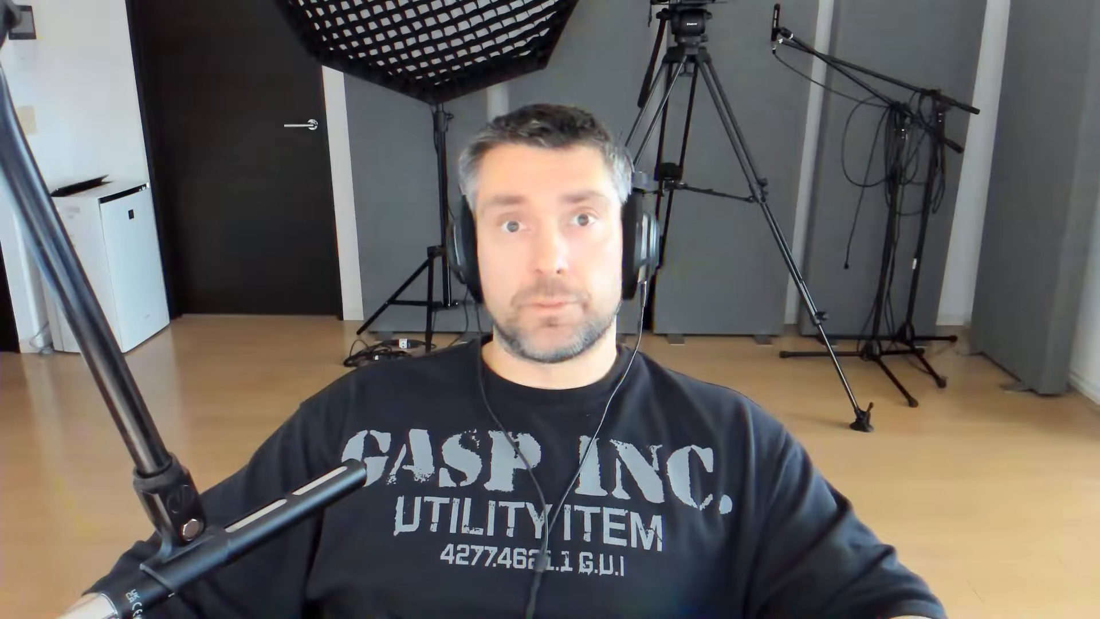